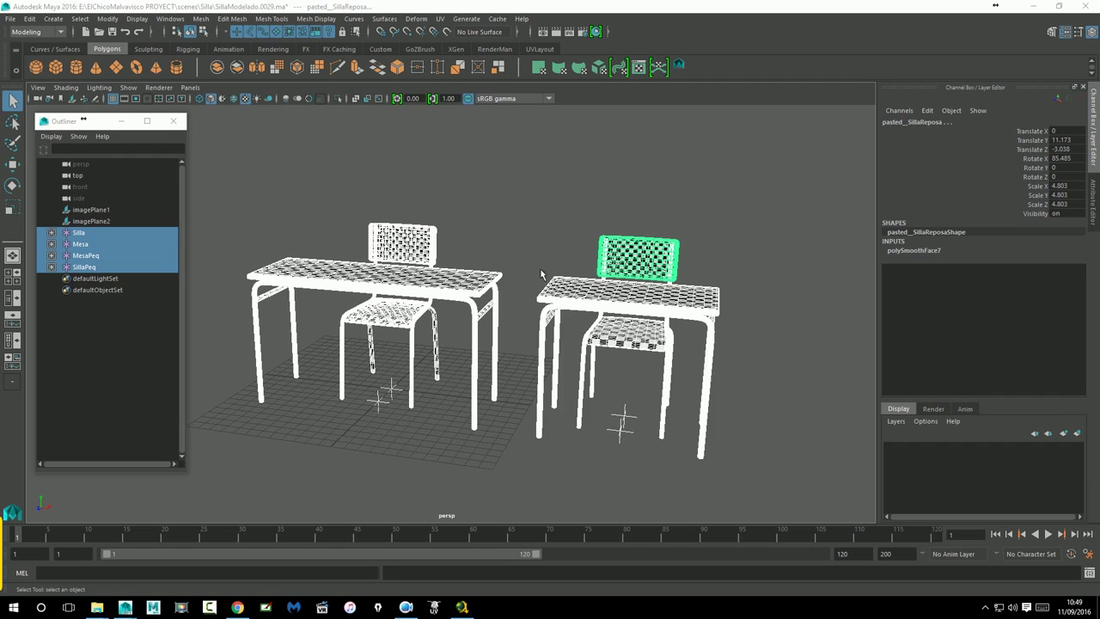
# Switch to checker-textured shading, select all desks and chairs, and open the UV Editor
pyautogui.click(592, 210)
pyautogui.press('6')
pyautogui.keyDown('alt'); pyautogui.moveTo(578, 214); pyautogui.dragTo(585, 196, button='middle'); pyautogui.keyUp('alt')
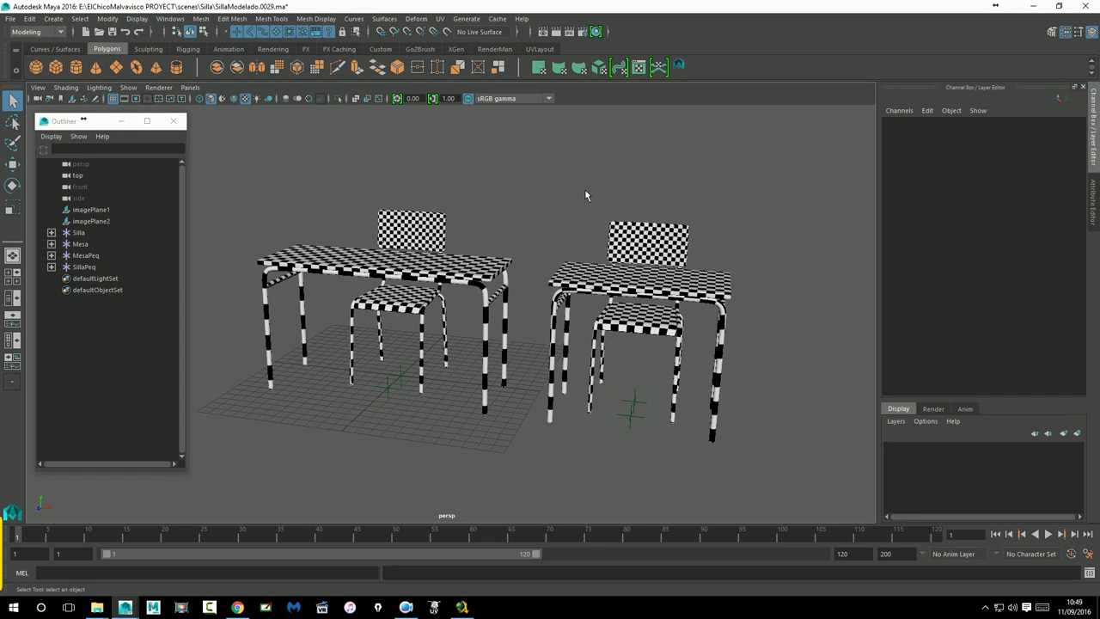
pyautogui.moveTo(284, 206); pyautogui.dragTo(773, 480)
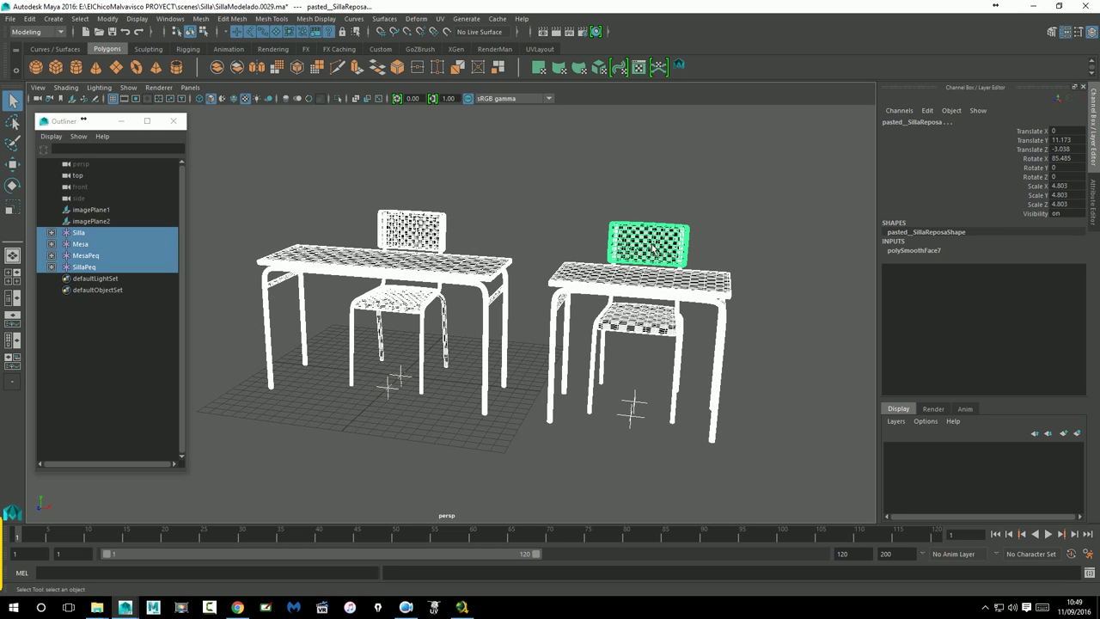
pyautogui.click(638, 67)
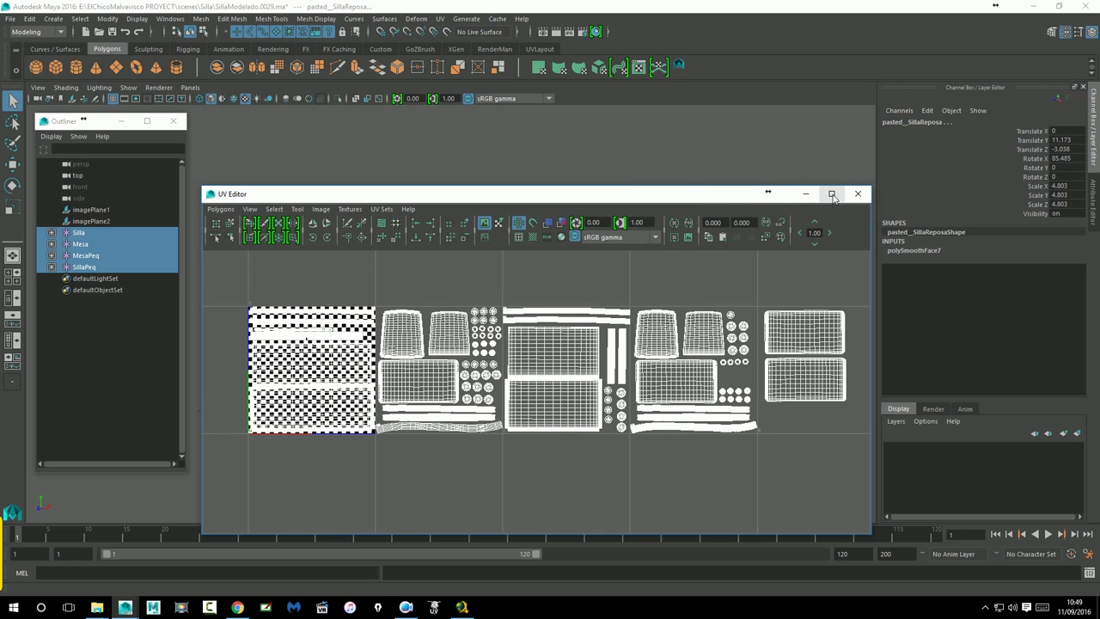
# Move and resize the UV Editor to nearly full screen, turn off Display Image, and pan the layout
pyautogui.moveTo(722, 200); pyautogui.dragTo(550, 71)
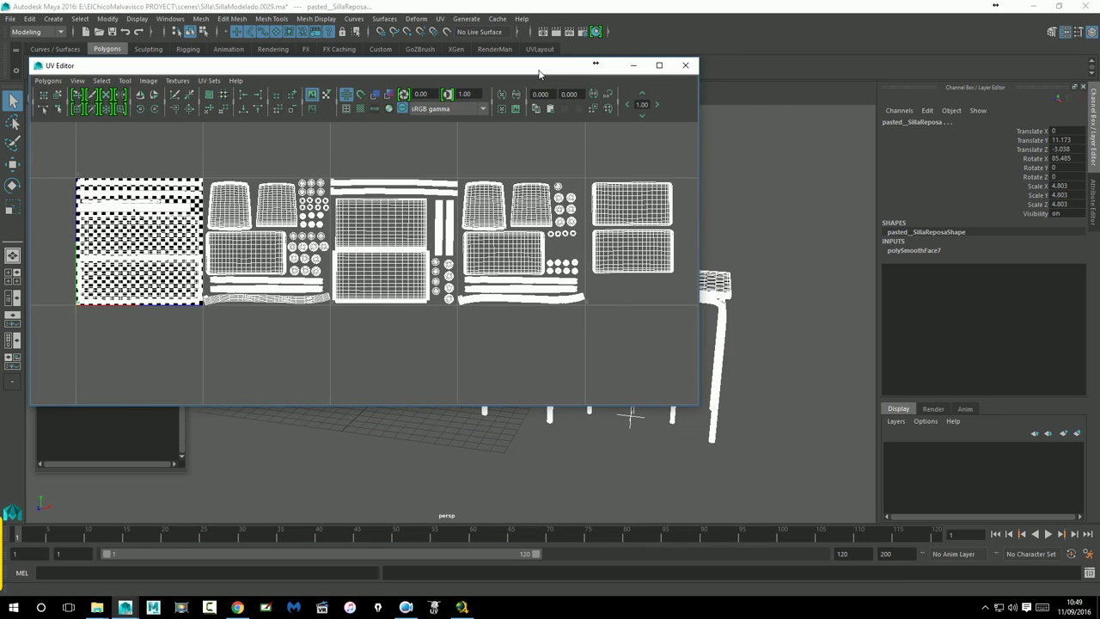
pyautogui.moveTo(700, 409)
pyautogui.mouseDown()
pyautogui.moveTo(923, 515)
pyautogui.moveTo(1080, 545)
pyautogui.moveTo(1086, 572)
pyautogui.mouseUp()
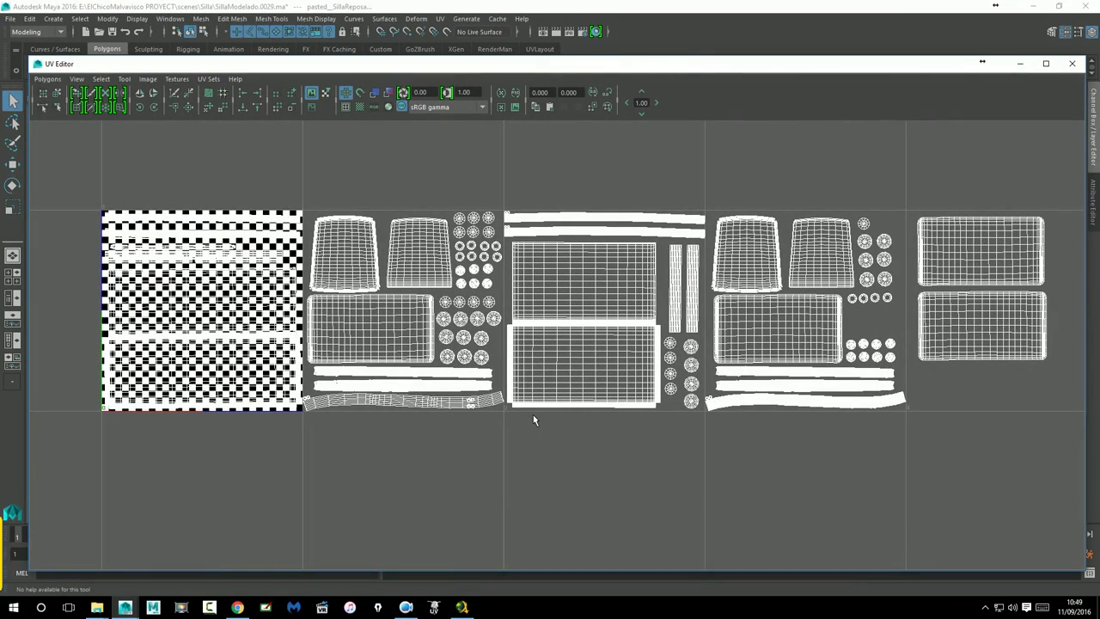
pyautogui.click(312, 92)
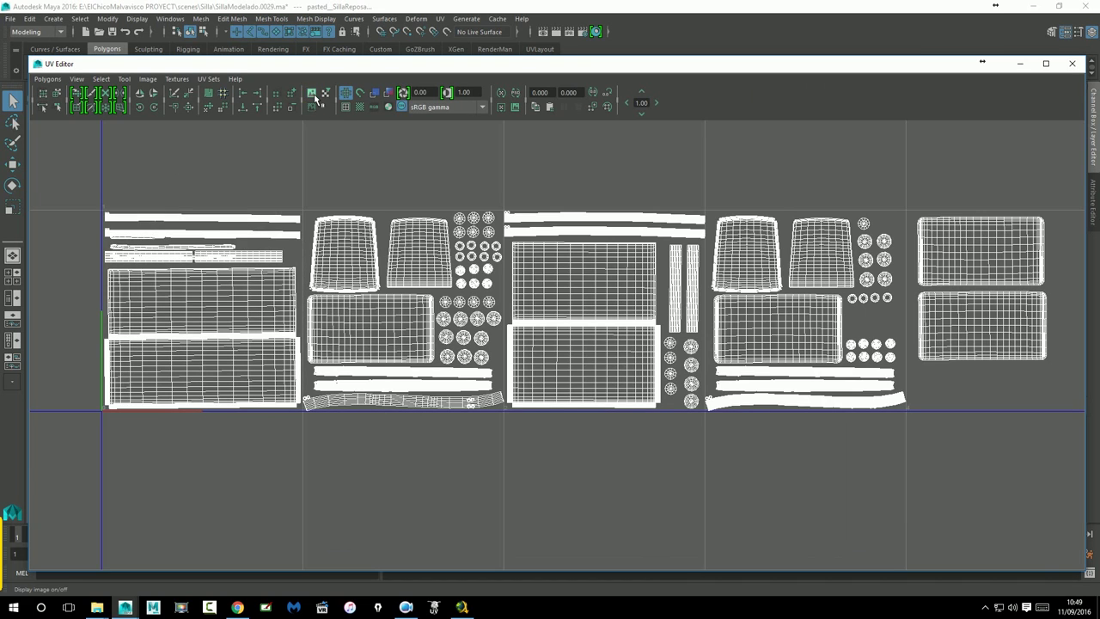
pyautogui.keyDown('alt'); pyautogui.moveTo(333, 162); pyautogui.dragTo(351, 167, button='middle'); pyautogui.keyUp('alt')
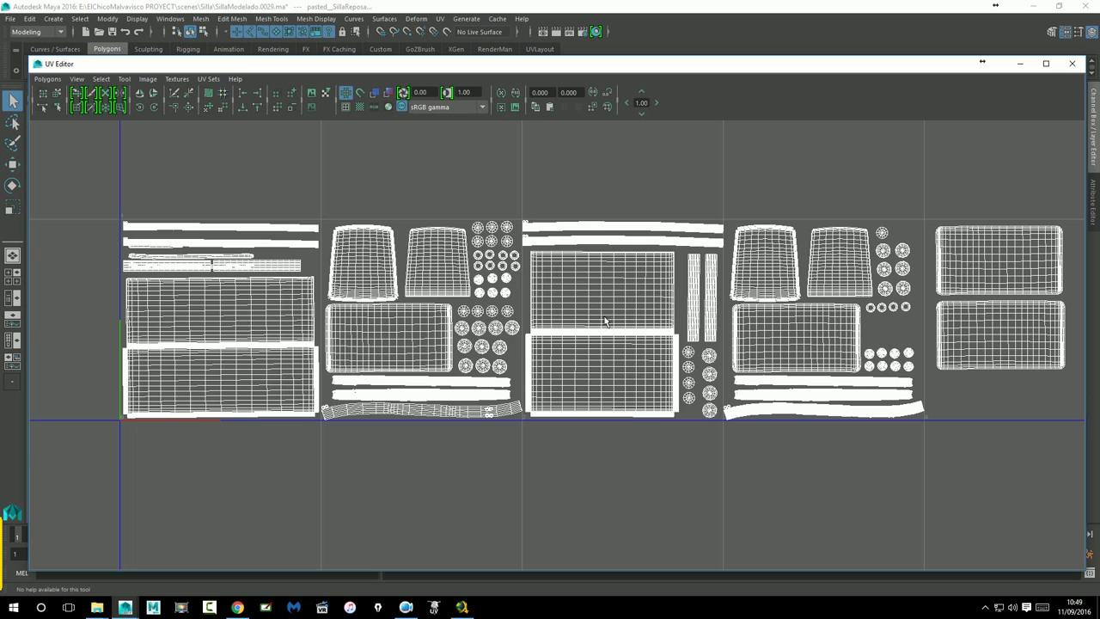
pyautogui.keyDown('alt'); pyautogui.moveTo(985, 307); pyautogui.dragTo(926, 324, button='middle'); pyautogui.keyUp('alt')
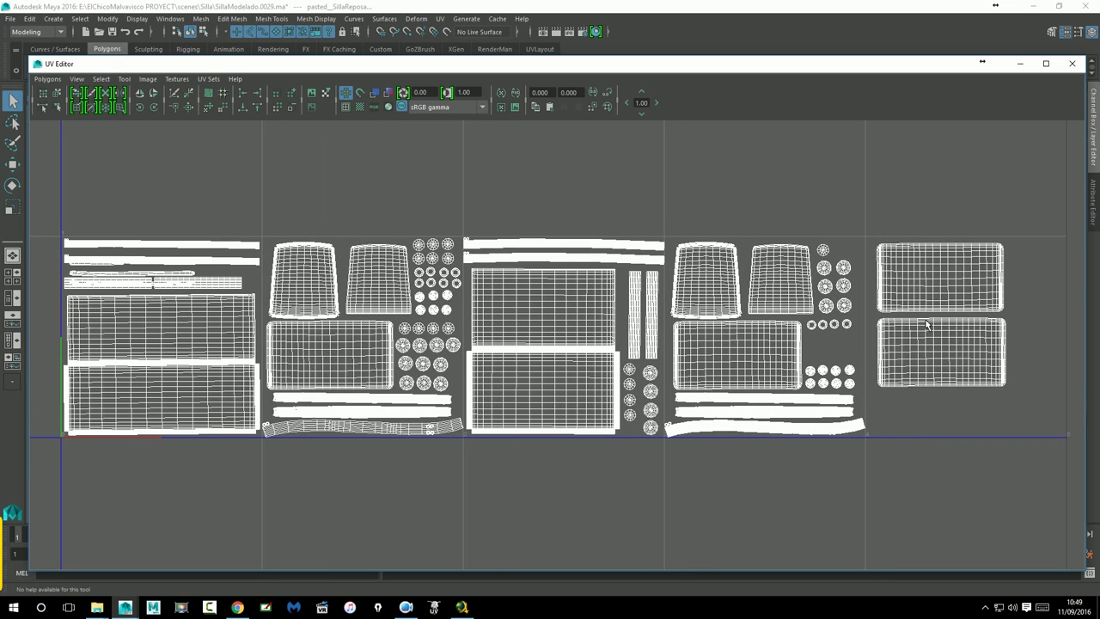
pyautogui.keyDown('alt'); pyautogui.moveTo(627, 211); pyautogui.dragTo(638, 208, button='middle'); pyautogui.keyUp('alt')
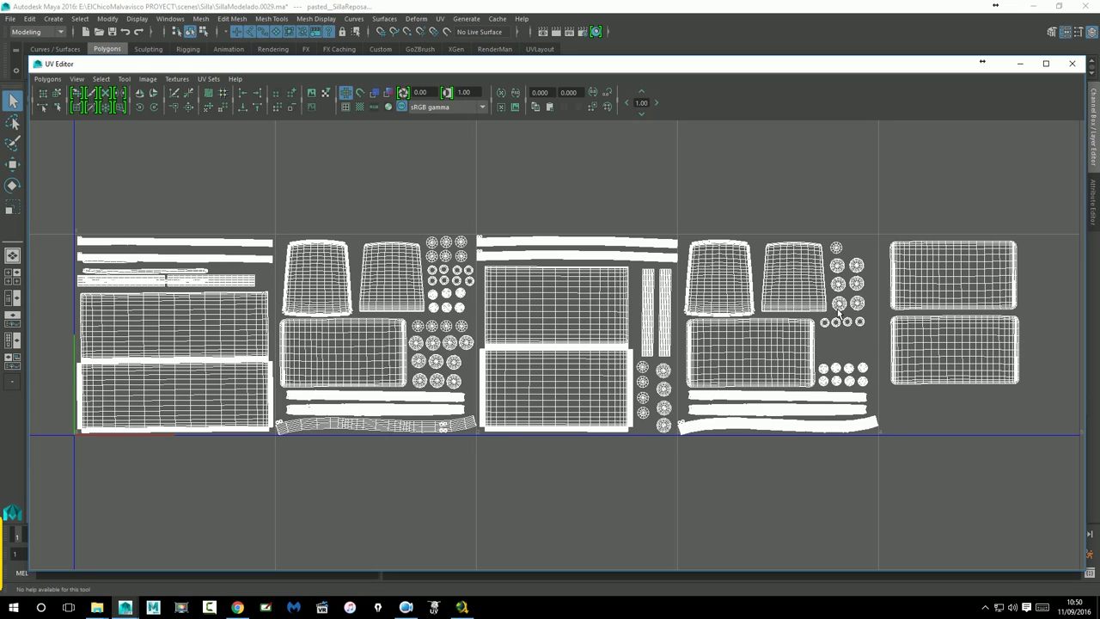
pyautogui.keyDown('alt'); pyautogui.moveTo(490, 299); pyautogui.dragTo(513, 299, button='middle'); pyautogui.keyUp('alt')
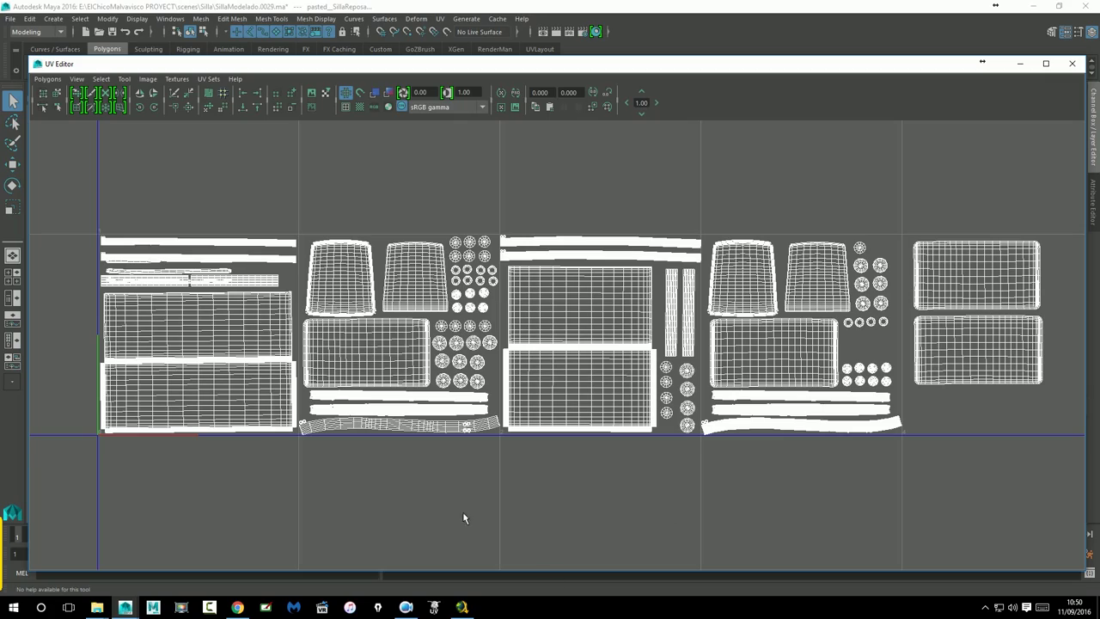
# Zoom in, select the four small ring UVs on the lower leg strip, and move them off it
pyautogui.scroll(1, 454, 473)
pyautogui.scroll(3, 454, 473)
pyautogui.scroll(2, 444, 477)
pyautogui.scroll(2, 444, 477)
pyautogui.scroll(2, 440, 473)
pyautogui.scroll(2, 434, 467)
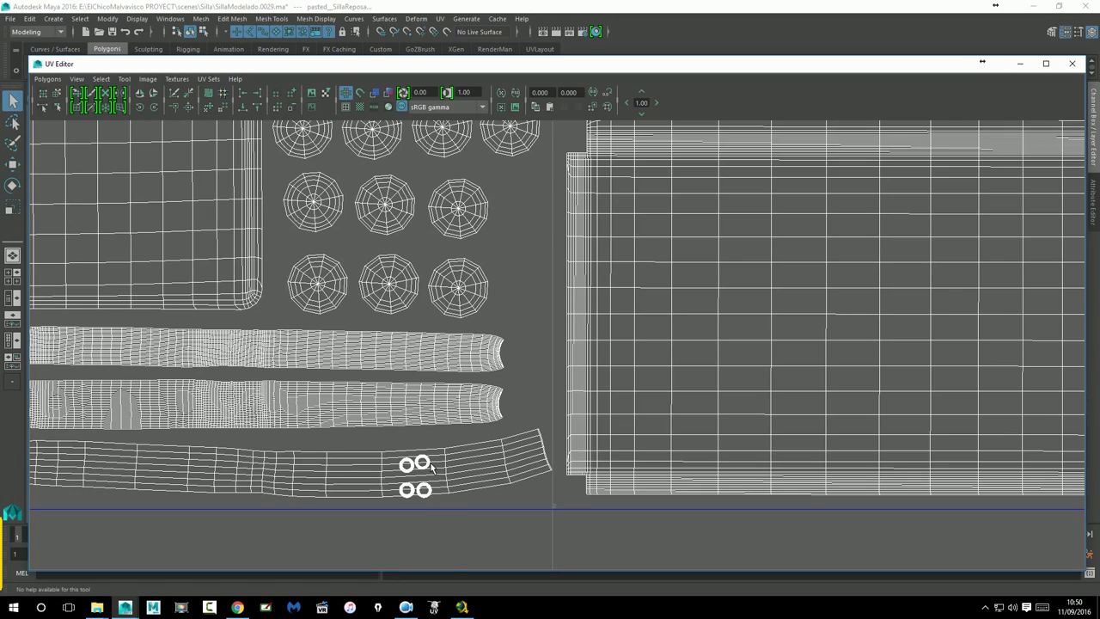
pyautogui.moveTo(432, 466); pyautogui.dragTo(447, 462, button='right')
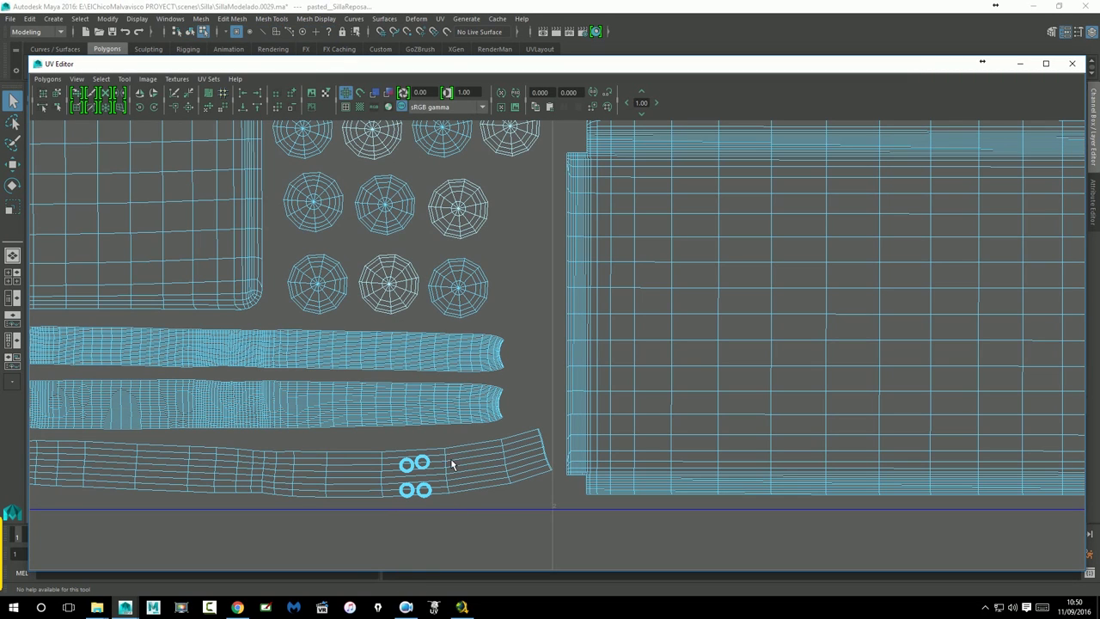
pyautogui.moveTo(434, 467); pyautogui.dragTo(413, 464, button='right')
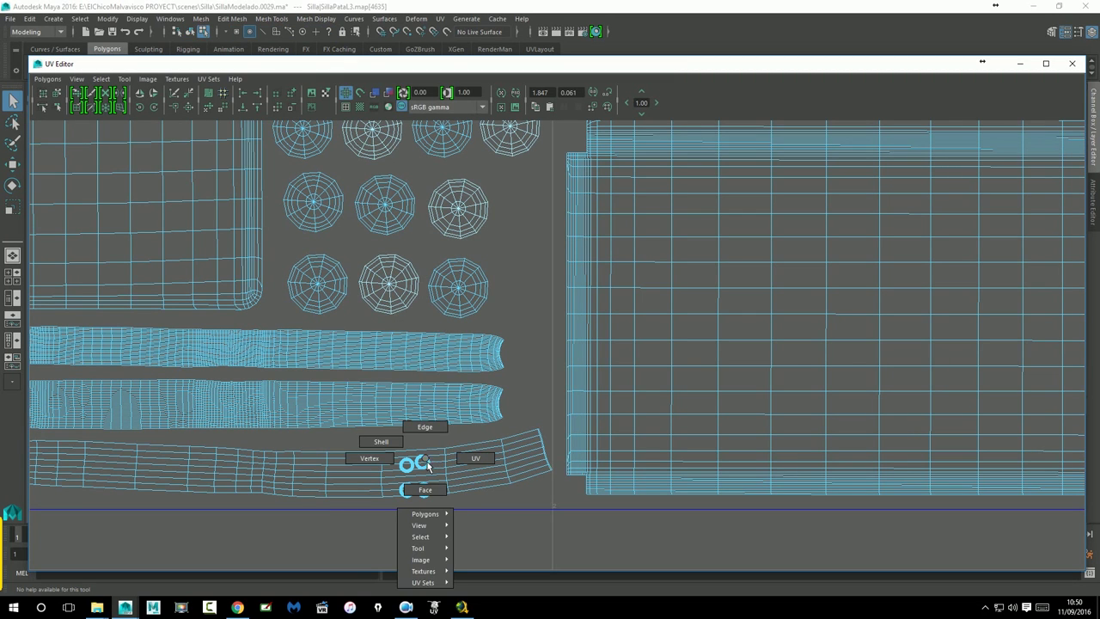
pyautogui.click(414, 464)
pyautogui.click(406, 489)
pyautogui.click(424, 489)
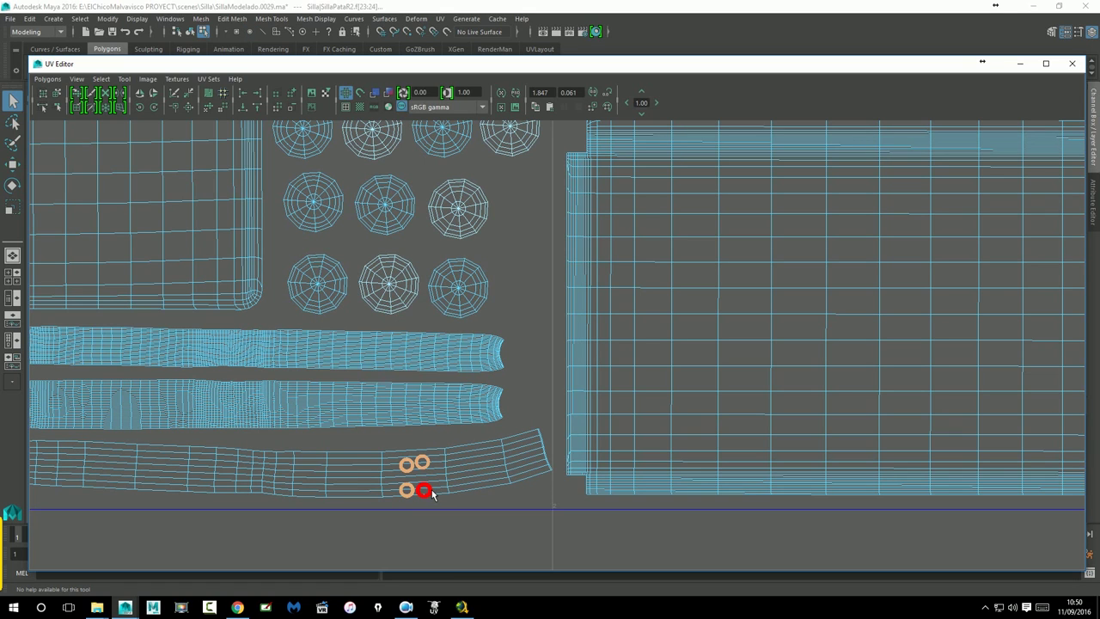
pyautogui.press('w')
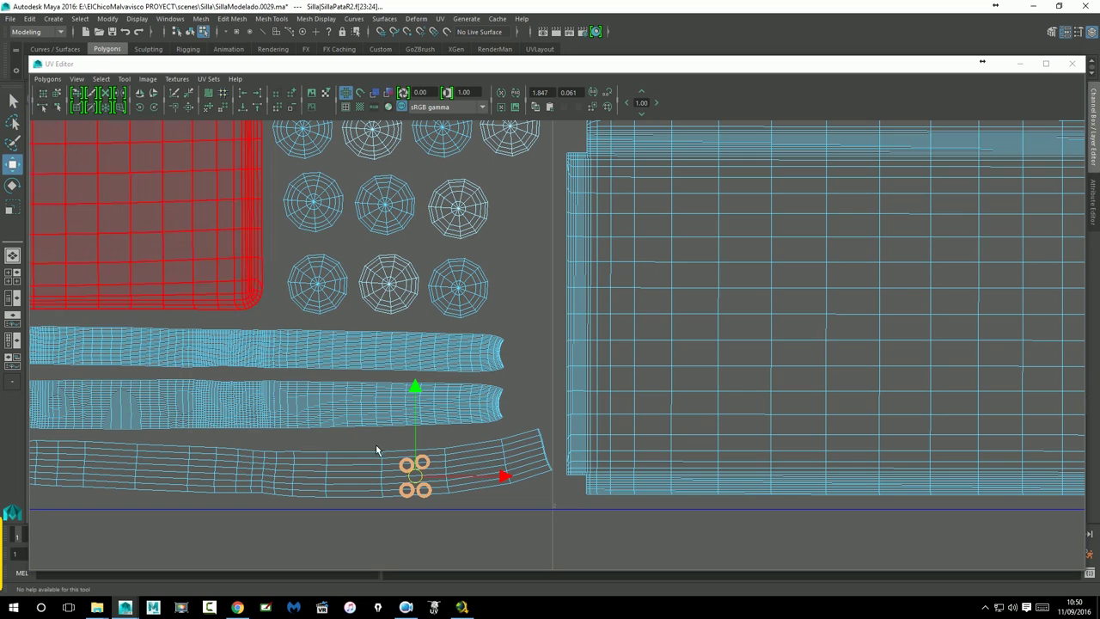
pyautogui.moveTo(408, 475); pyautogui.dragTo(518, 274)
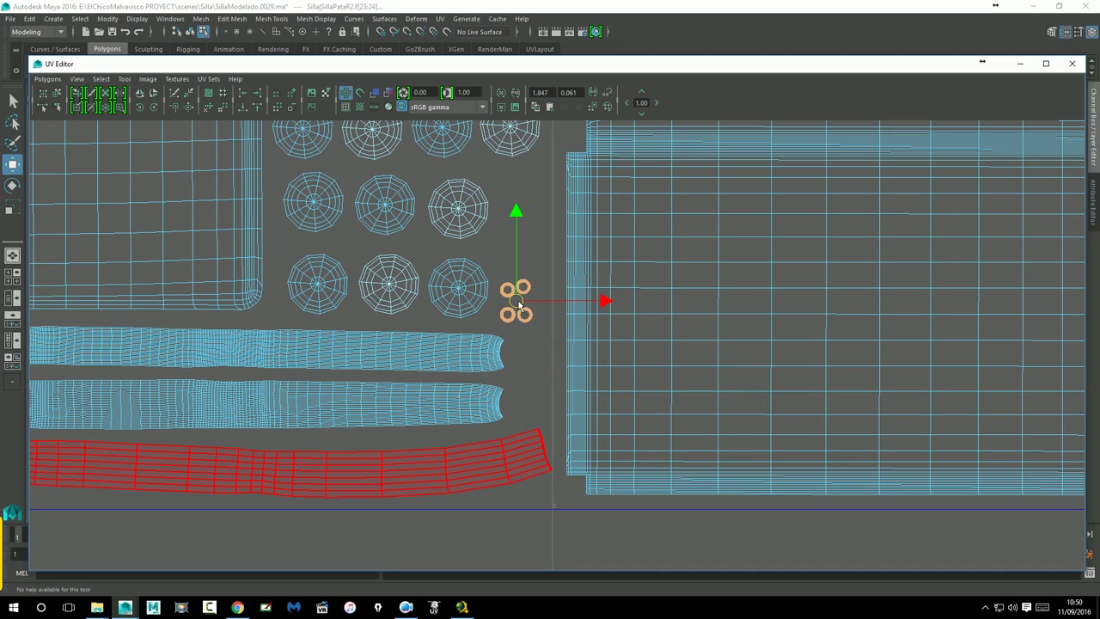
# Line the four rings up in a vertical column beside the round disc shells
pyautogui.click(531, 270)
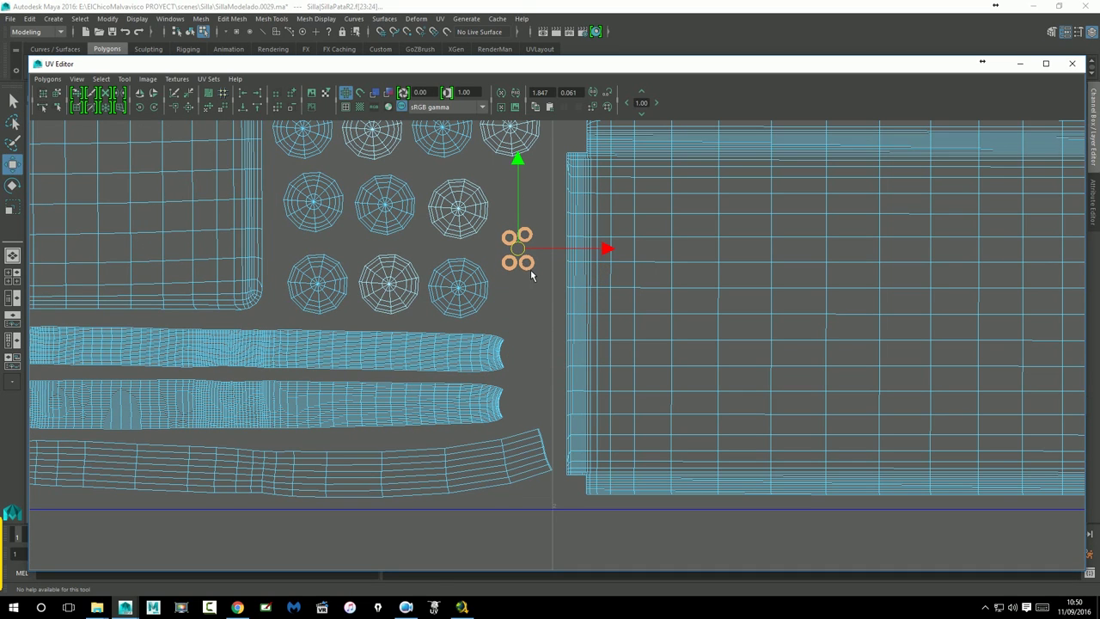
pyautogui.click(525, 263)
pyautogui.moveTo(525, 263)
pyautogui.mouseDown()
pyautogui.moveTo(526, 278)
pyautogui.moveTo(522, 232)
pyautogui.moveTo(514, 283)
pyautogui.mouseUp()
pyautogui.click(525, 236)
pyautogui.click(518, 241)
pyautogui.click(518, 267)
pyautogui.click(527, 280)
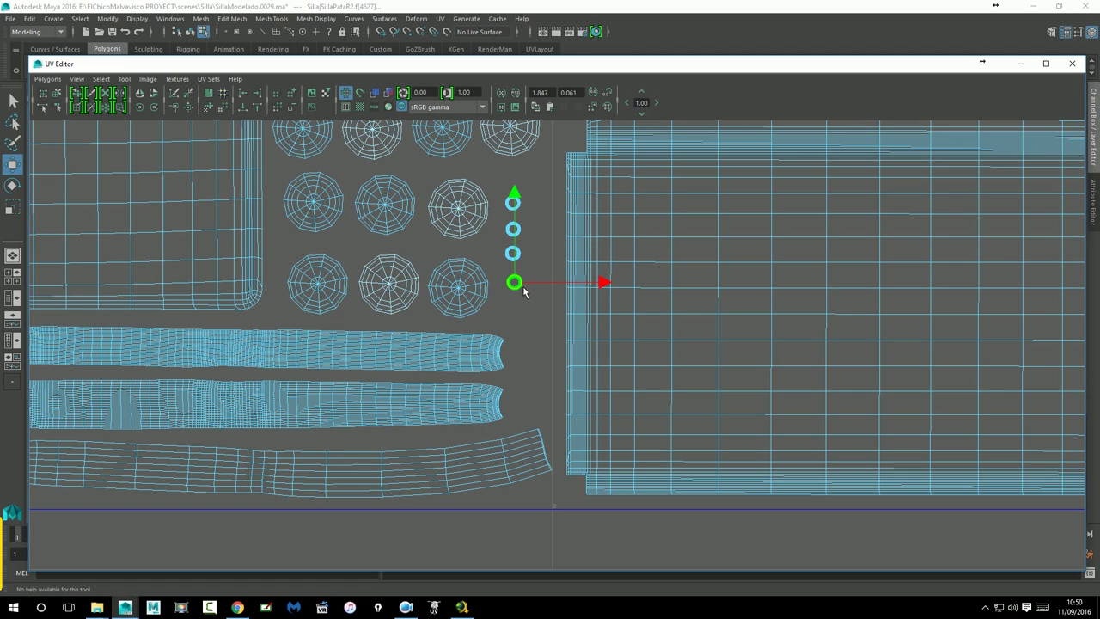
pyautogui.scroll(-2, 526, 309)
pyautogui.scroll(-3, 527, 328)
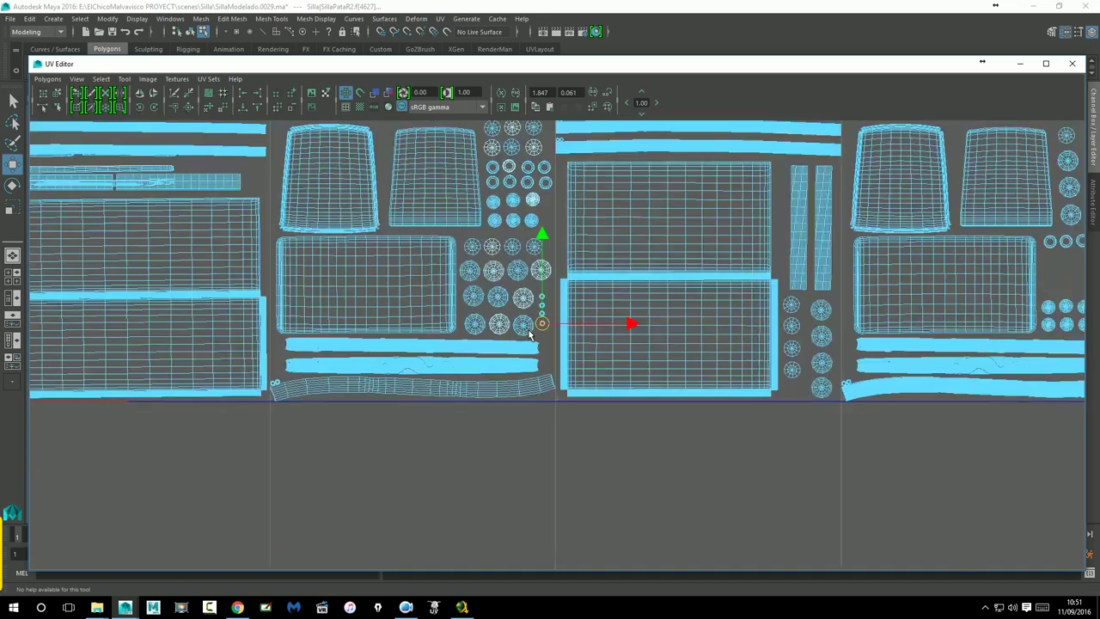
pyautogui.scroll(-2, 528, 331)
pyautogui.scroll(-1, 528, 344)
pyautogui.scroll(-1, 528, 366)
pyautogui.scroll(-1, 528, 367)
pyautogui.scroll(1, 527, 368)
pyautogui.scroll(1, 587, 374)
pyautogui.moveTo(593, 326); pyautogui.dragTo(623, 375)
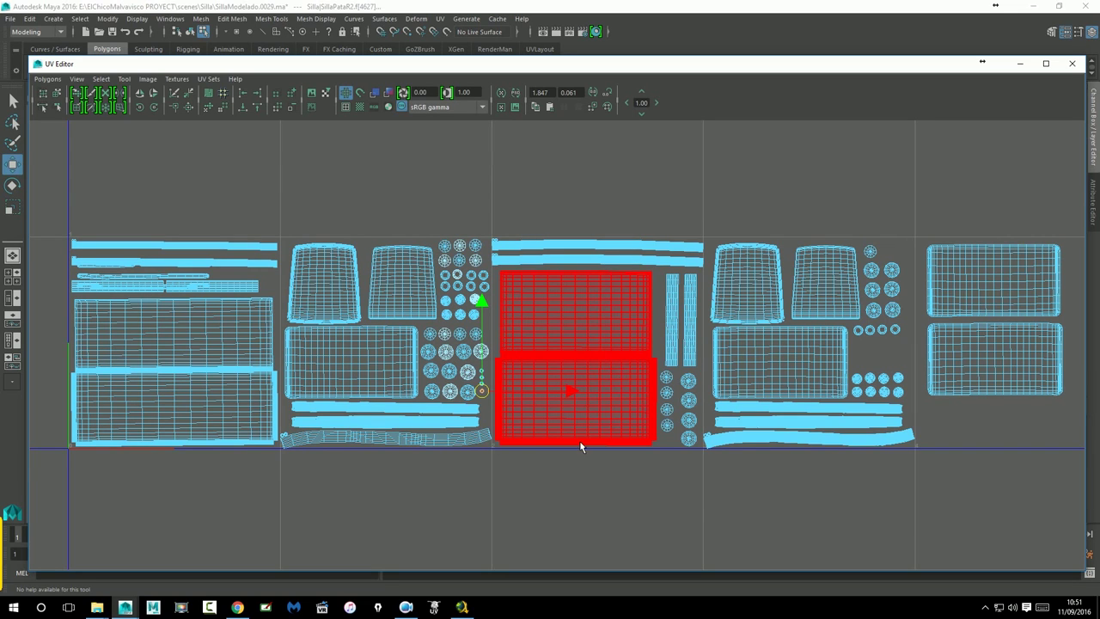
pyautogui.click(496, 454)
pyautogui.click(128, 381)
pyautogui.click(516, 437)
pyautogui.click(736, 495)
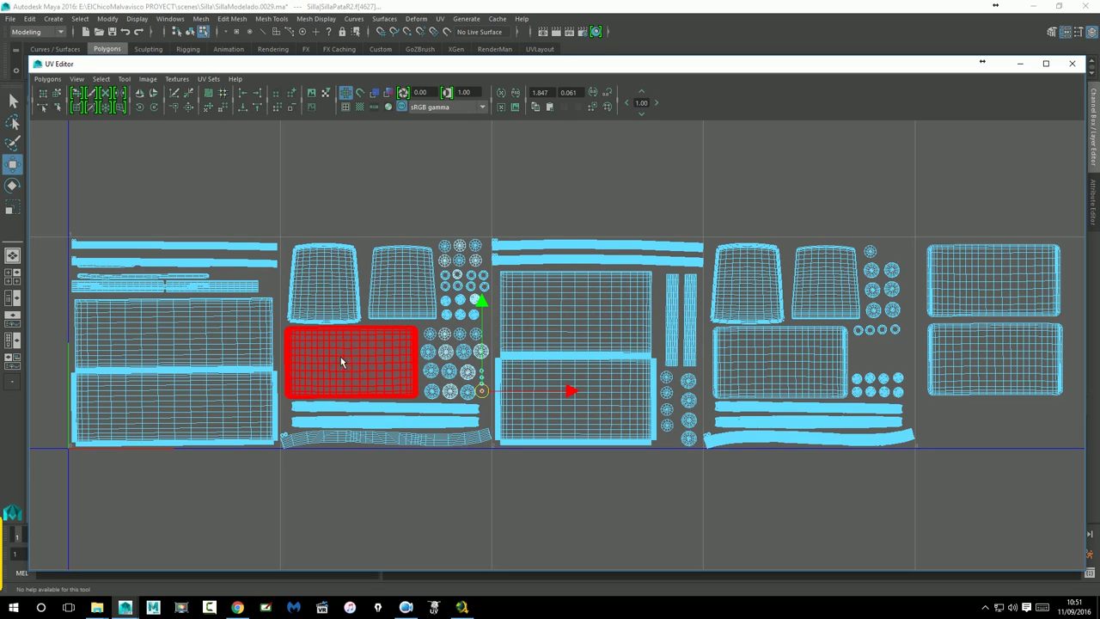
pyautogui.click(830, 197)
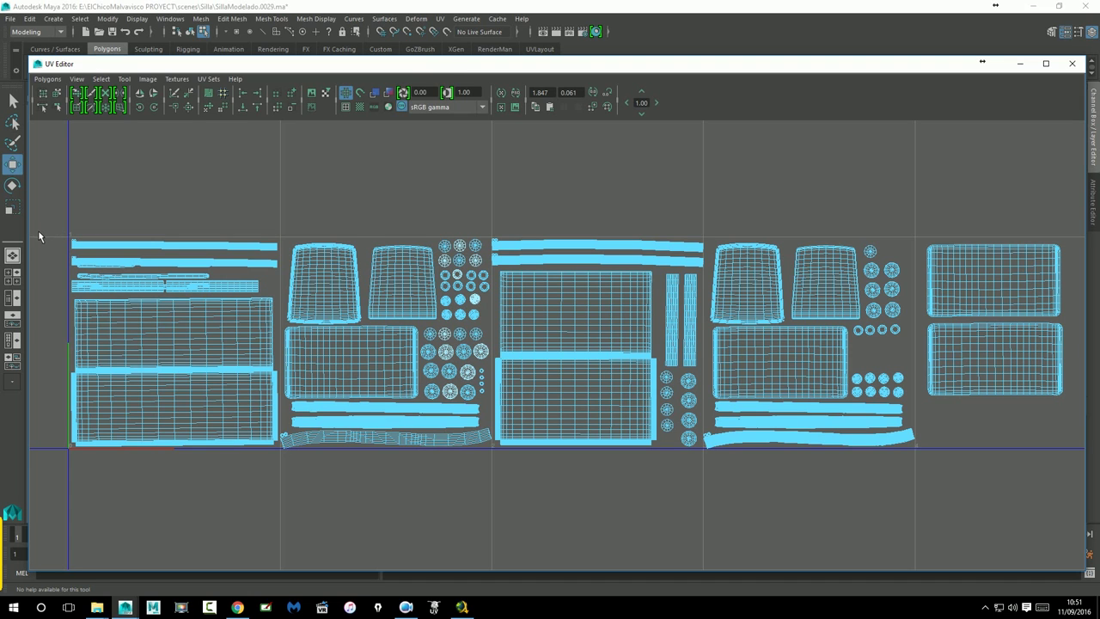
# Narrow the UV Editor to reveal the 3D view, then return to Object Mode with nothing selected
pyautogui.moveTo(31, 235); pyautogui.dragTo(484, 238)
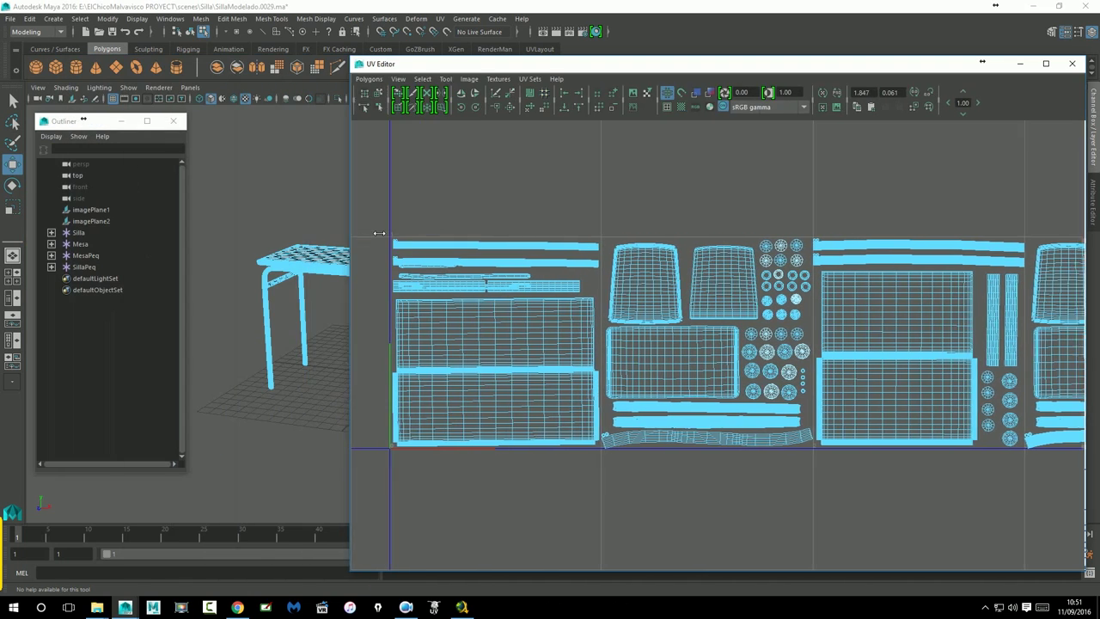
pyautogui.keyDown('alt'); pyautogui.moveTo(397, 258); pyautogui.dragTo(351, 285); pyautogui.keyUp('alt')
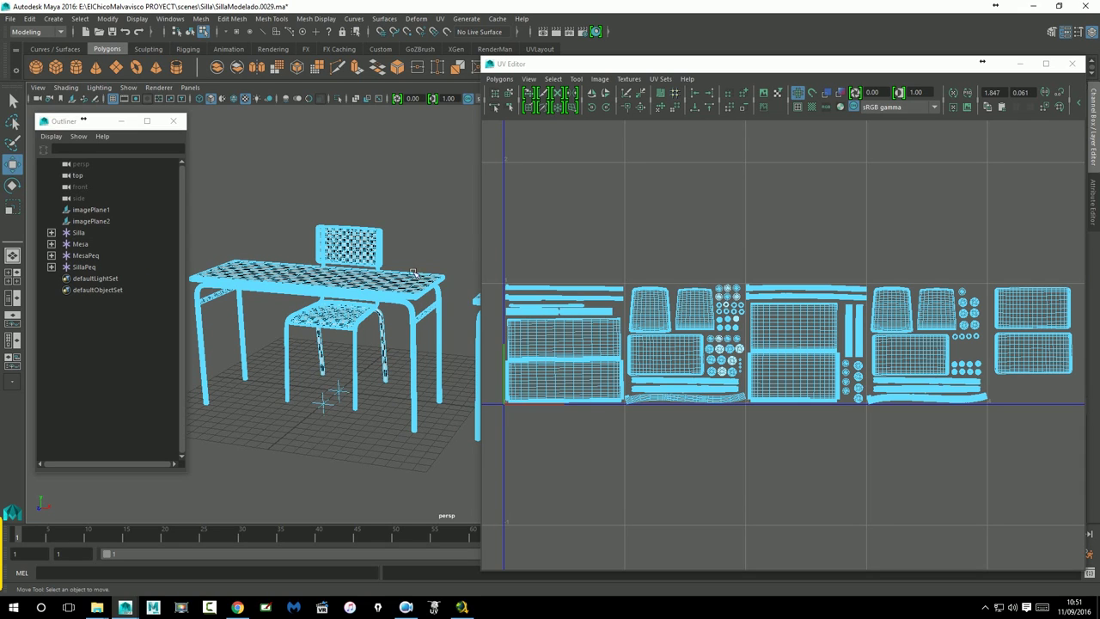
pyautogui.moveTo(630, 266); pyautogui.dragTo(748, 457)
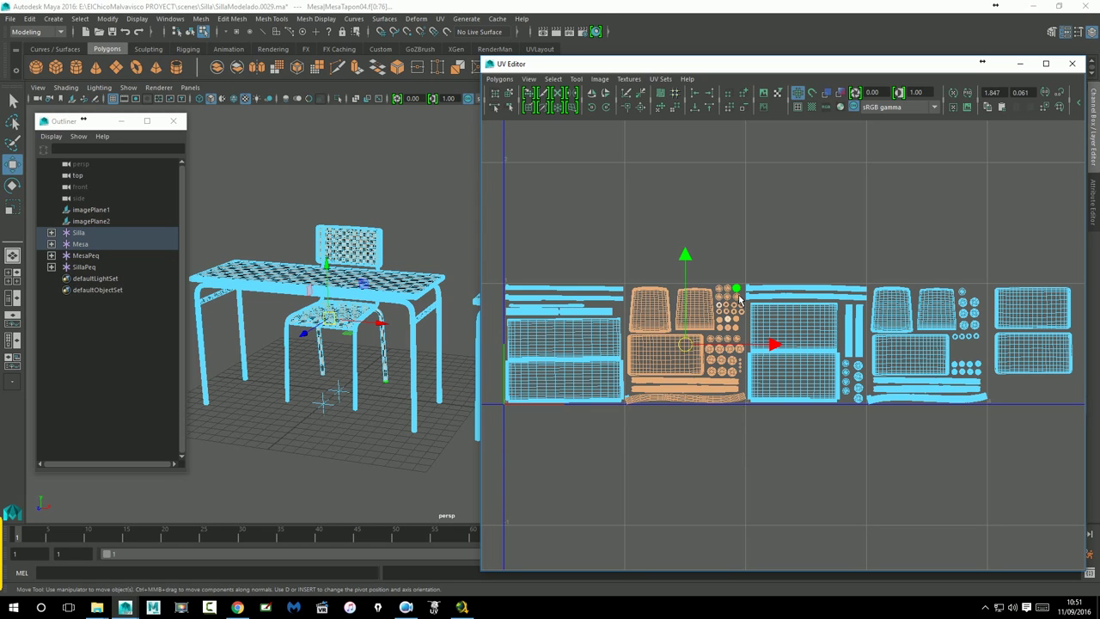
pyautogui.moveTo(418, 441)
pyautogui.keyDown('alt'); pyautogui.mouseDown()
pyautogui.moveTo(426, 416)
pyautogui.moveTo(600, 446)
pyautogui.mouseUp(); pyautogui.keyUp('alt')
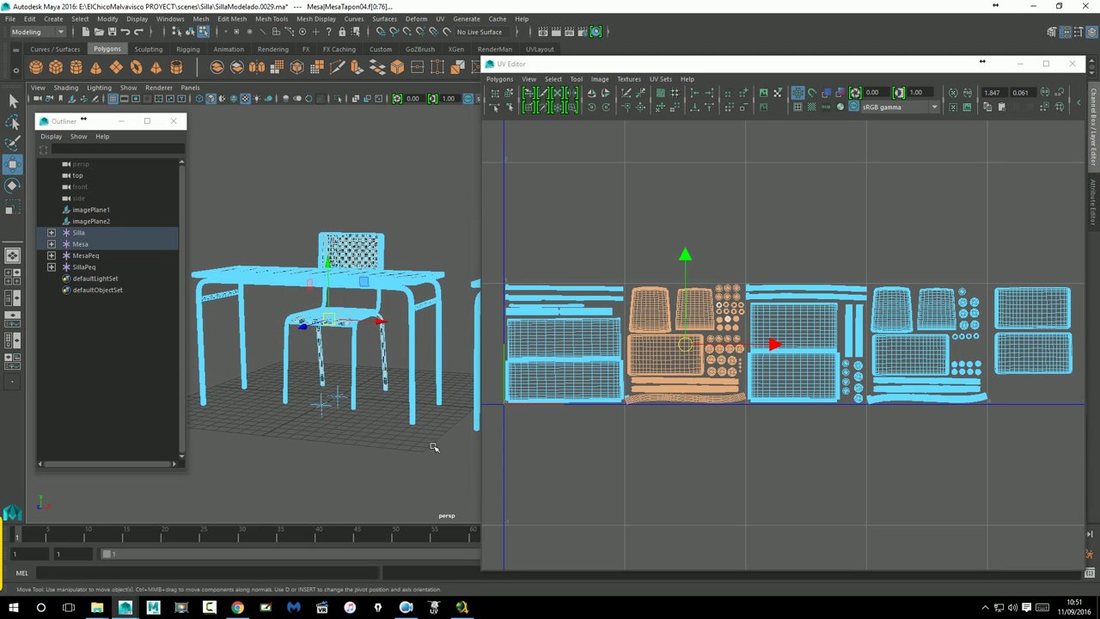
pyautogui.click(600, 447)
pyautogui.keyDown('alt'); pyautogui.moveTo(716, 424); pyautogui.dragTo(718, 434, button='middle'); pyautogui.keyUp('alt')
pyautogui.click(719, 433)
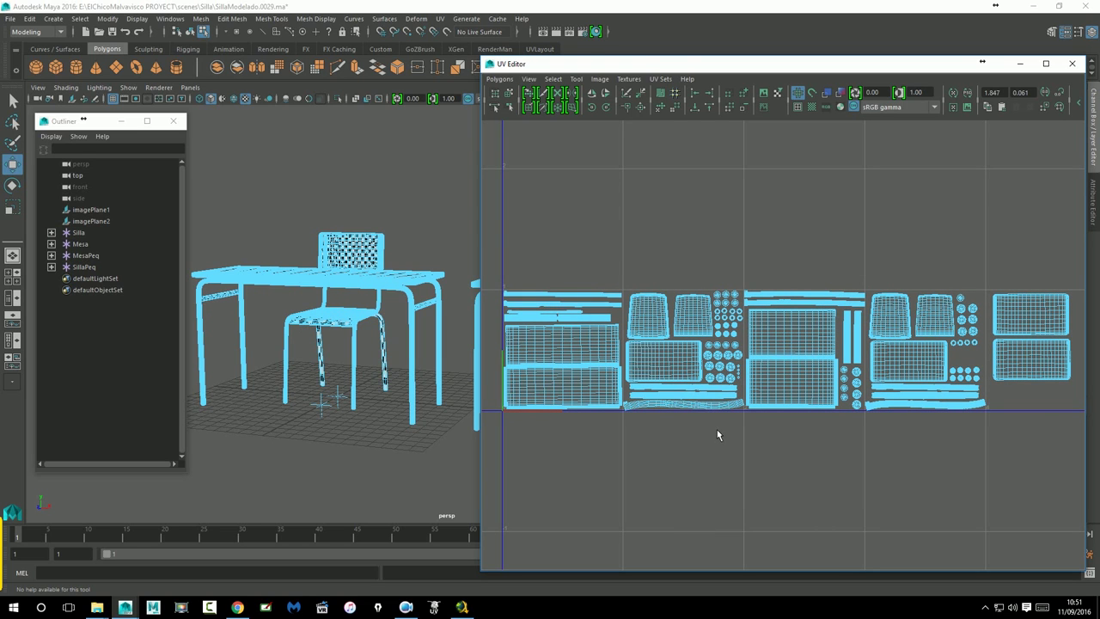
pyautogui.moveTo(312, 270); pyautogui.dragTo(366, 266, button='right')
pyautogui.moveTo(367, 267)
pyautogui.keyDown('alt'); pyautogui.mouseDown()
pyautogui.moveTo(305, 275)
pyautogui.moveTo(343, 306)
pyautogui.mouseUp(); pyautogui.keyUp('alt')
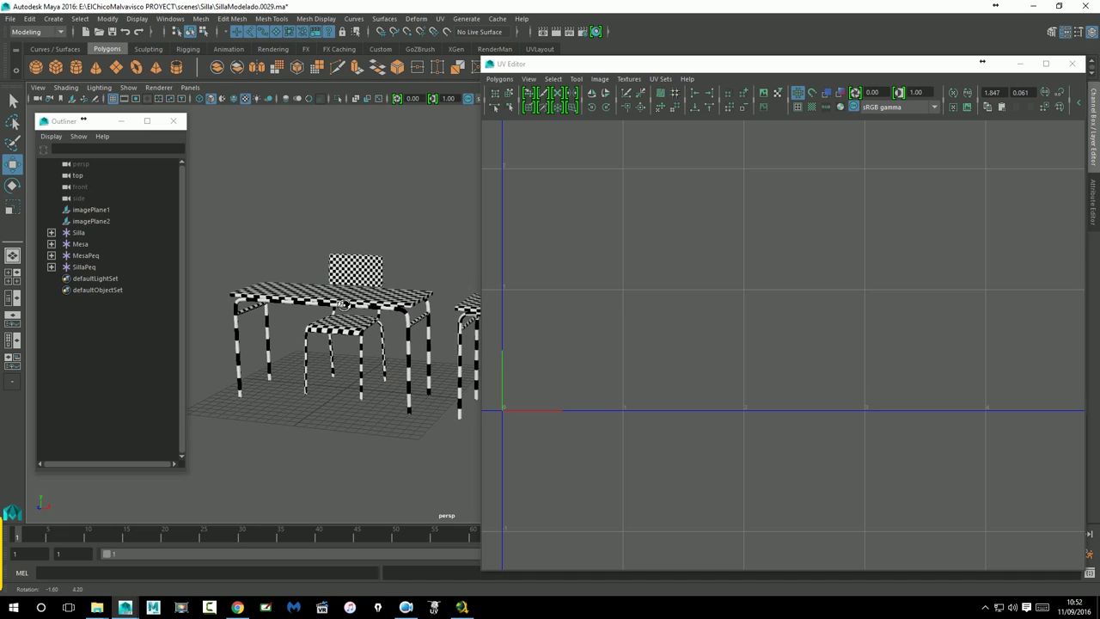
# Reopen the UV Editor with both tables and both chairs selected
pyautogui.click(1072, 64)
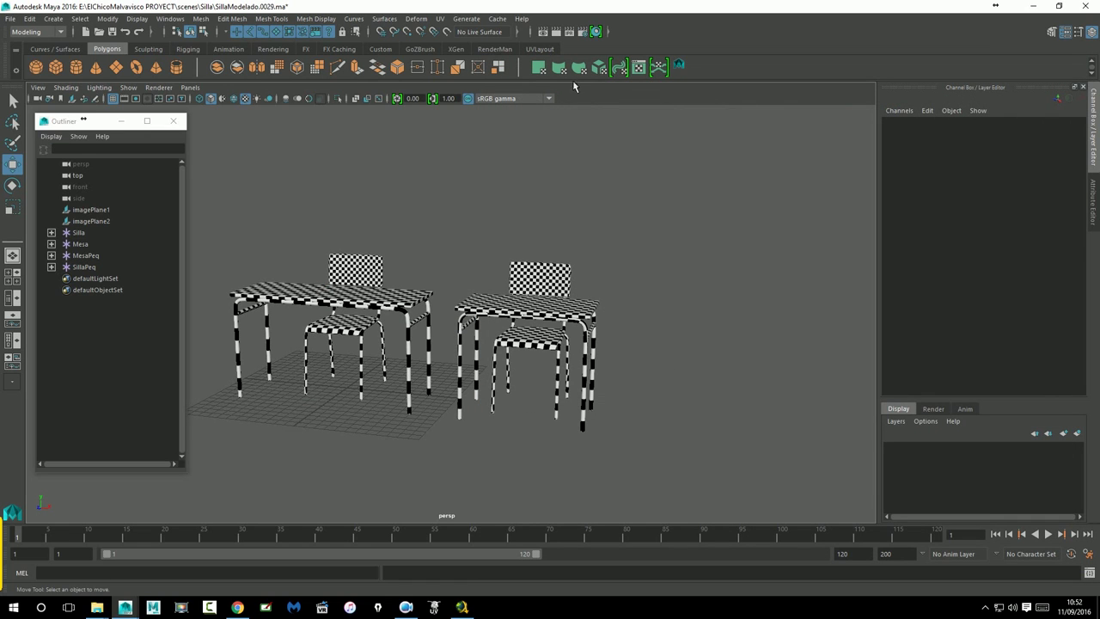
pyautogui.click(639, 67)
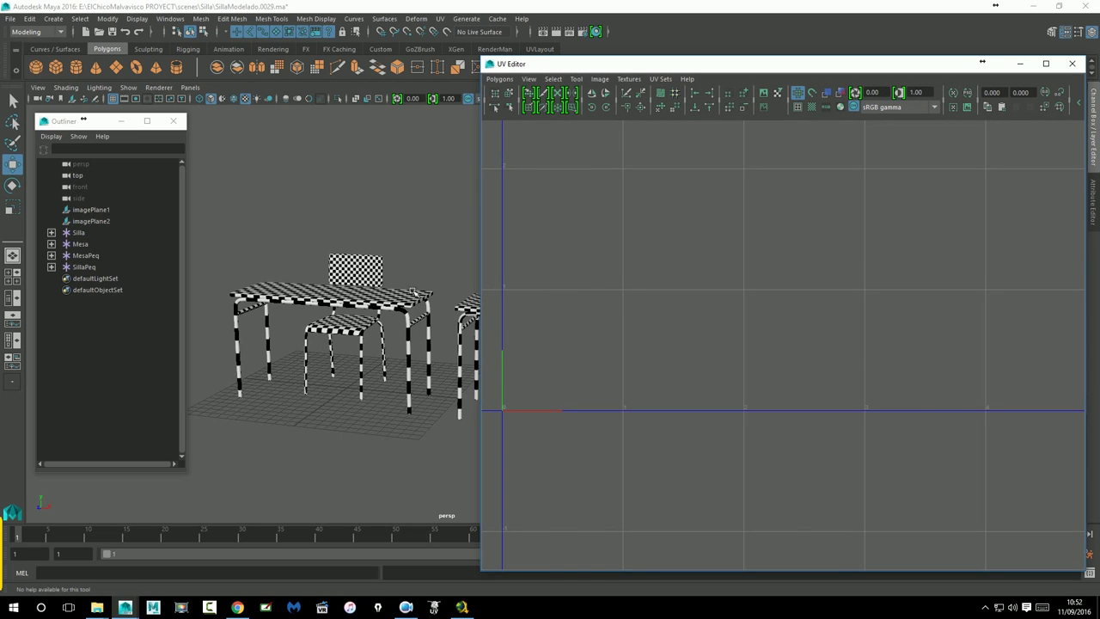
pyautogui.keyDown('alt'); pyautogui.moveTo(412, 258); pyautogui.dragTo(336, 253, button='right'); pyautogui.keyUp('alt')
pyautogui.keyDown('alt'); pyautogui.moveTo(336, 254); pyautogui.dragTo(306, 246, button='middle'); pyautogui.keyUp('alt')
pyautogui.moveTo(200, 237); pyautogui.dragTo(447, 413)
# Zoom in on the lower strips and turn on blue Shaded UV Display, briefly trying UV distortion
pyautogui.scroll(1, 843, 417)
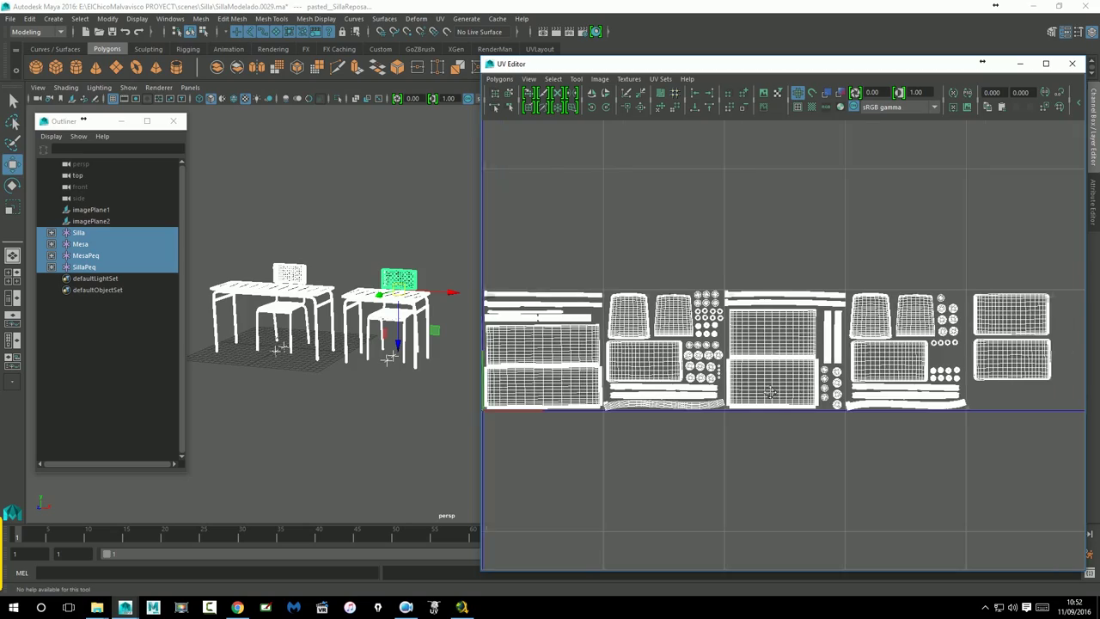
pyautogui.scroll(1, 842, 417)
pyautogui.scroll(3, 842, 417)
pyautogui.scroll(2, 843, 417)
pyautogui.keyDown('alt'); pyautogui.moveTo(866, 449); pyautogui.dragTo(800, 450, button='middle'); pyautogui.keyUp('alt')
pyautogui.scroll(1, 903, 443)
pyautogui.scroll(1, 903, 443)
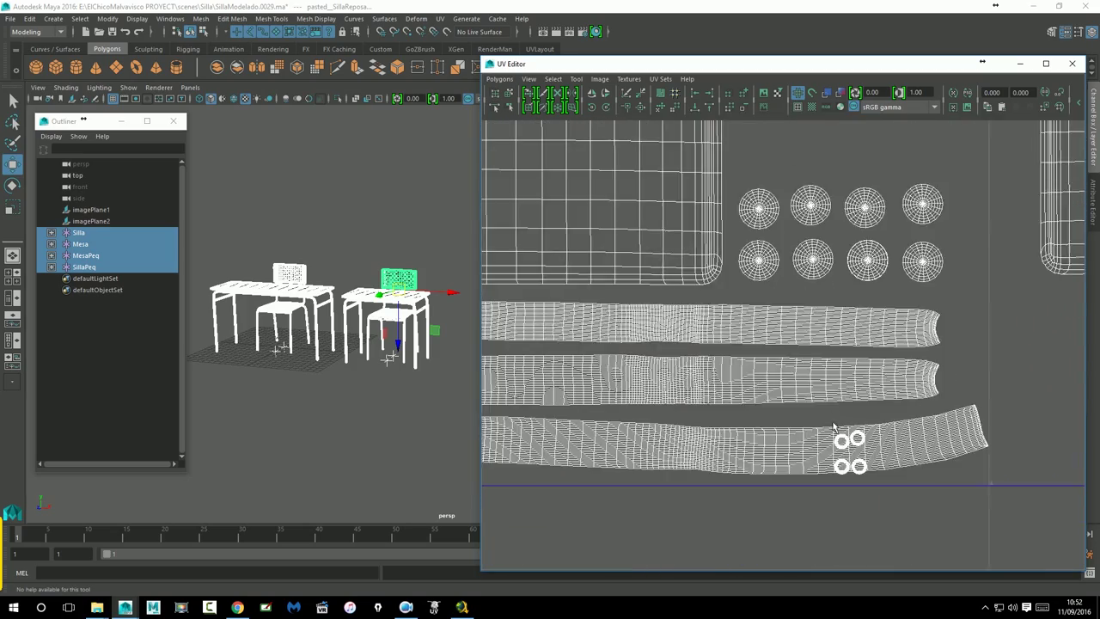
pyautogui.scroll(1, 903, 444)
pyautogui.scroll(1, 903, 443)
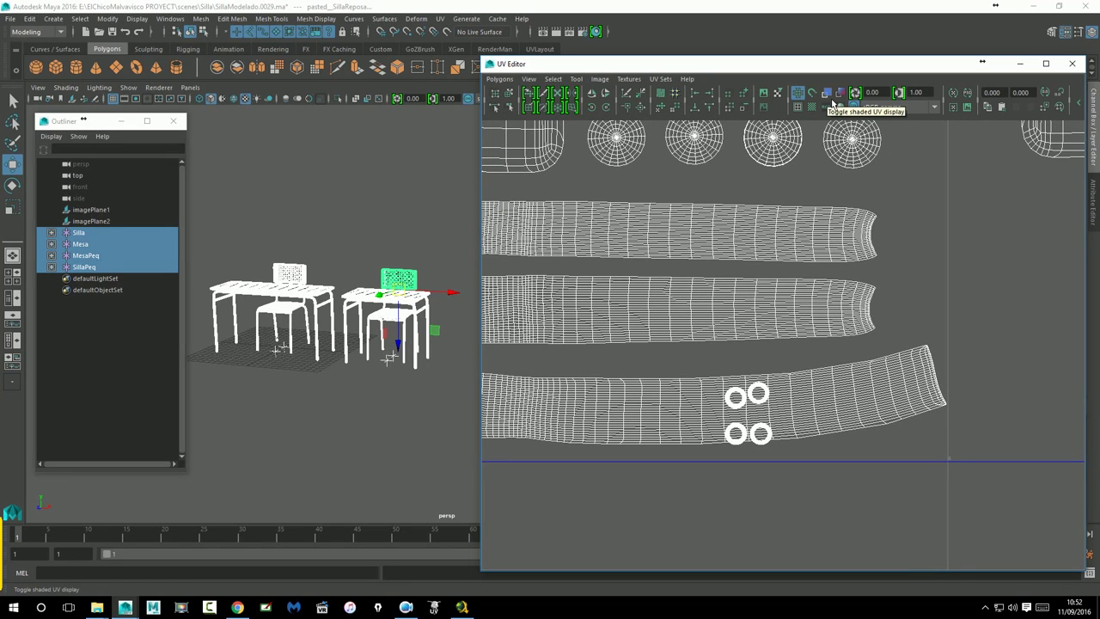
pyautogui.click(830, 99)
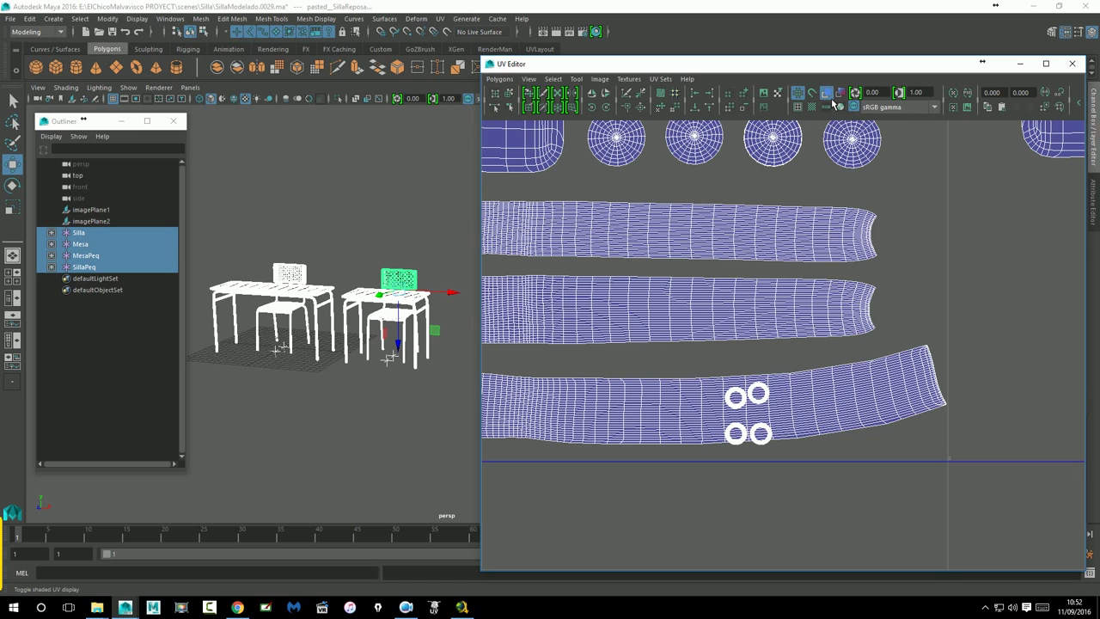
pyautogui.click(840, 92)
pyautogui.click(827, 92)
pyautogui.click(827, 92)
pyautogui.scroll(-2, 923, 257)
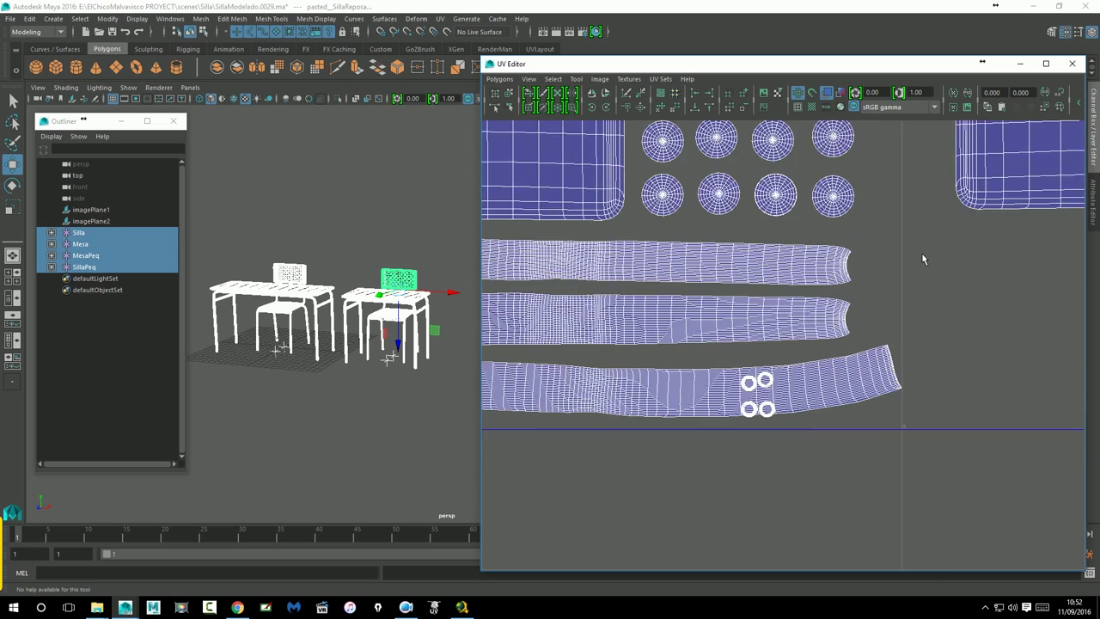
pyautogui.scroll(-2, 923, 257)
pyautogui.scroll(-2, 923, 257)
pyautogui.scroll(5, 791, 370)
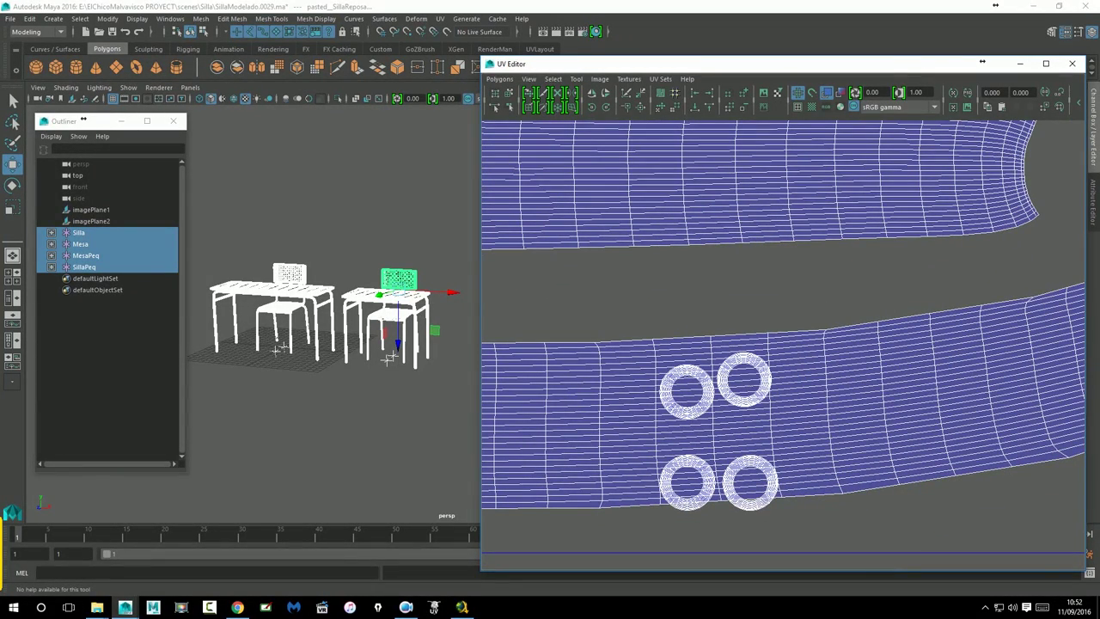
pyautogui.scroll(-3, 748, 379)
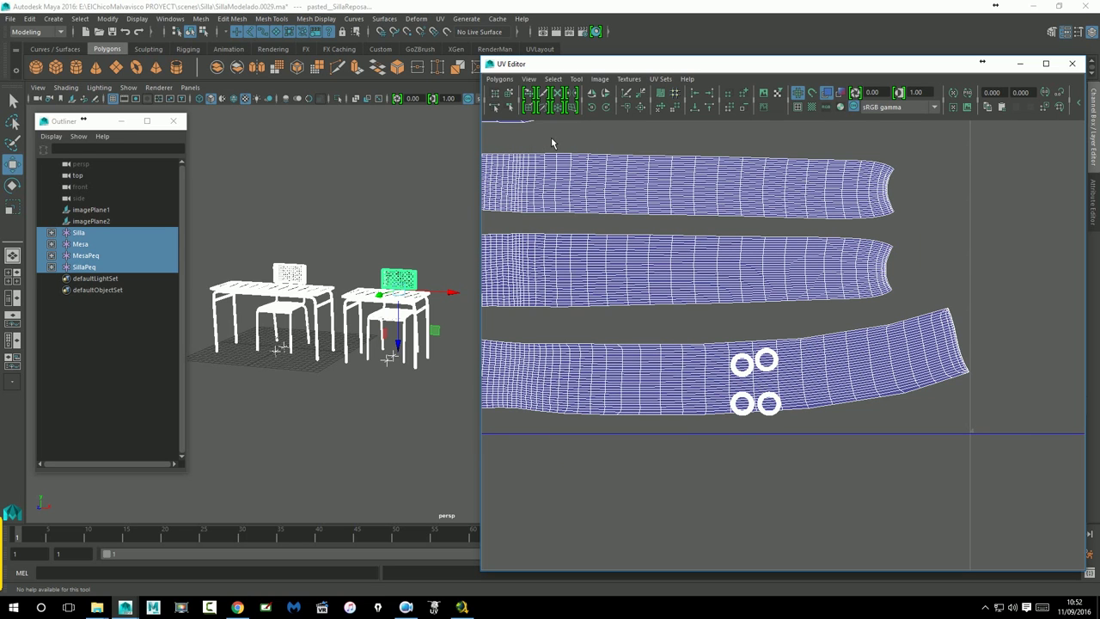
pyautogui.scroll(-2, 676, 311)
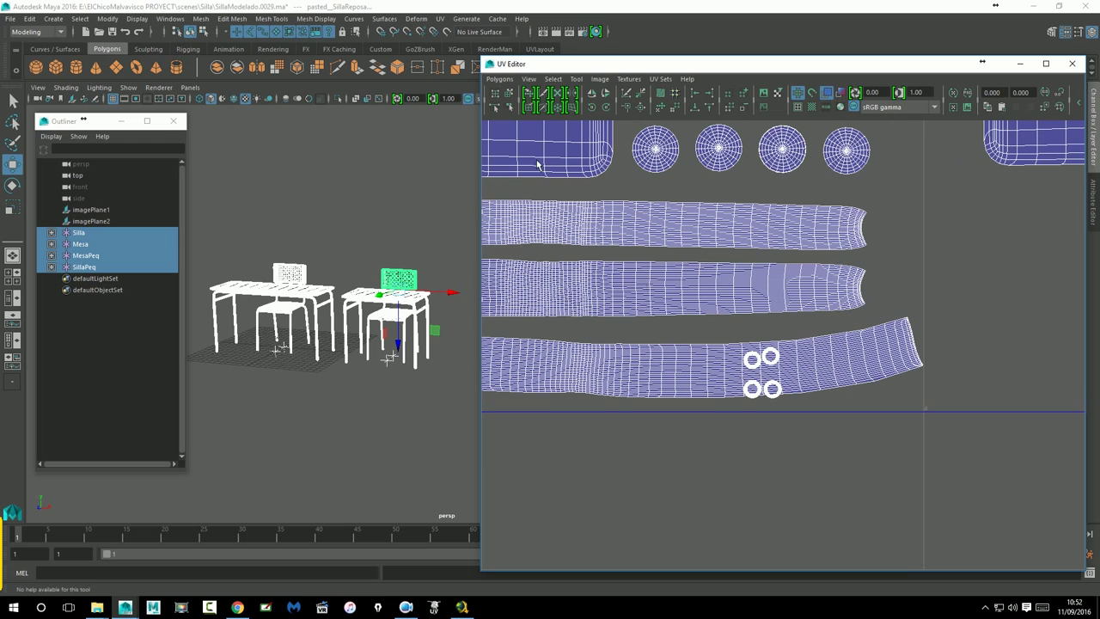
# In Shell selection mode, select the small ring shells on the curved strip and move them toward the discs
pyautogui.click(519, 101)
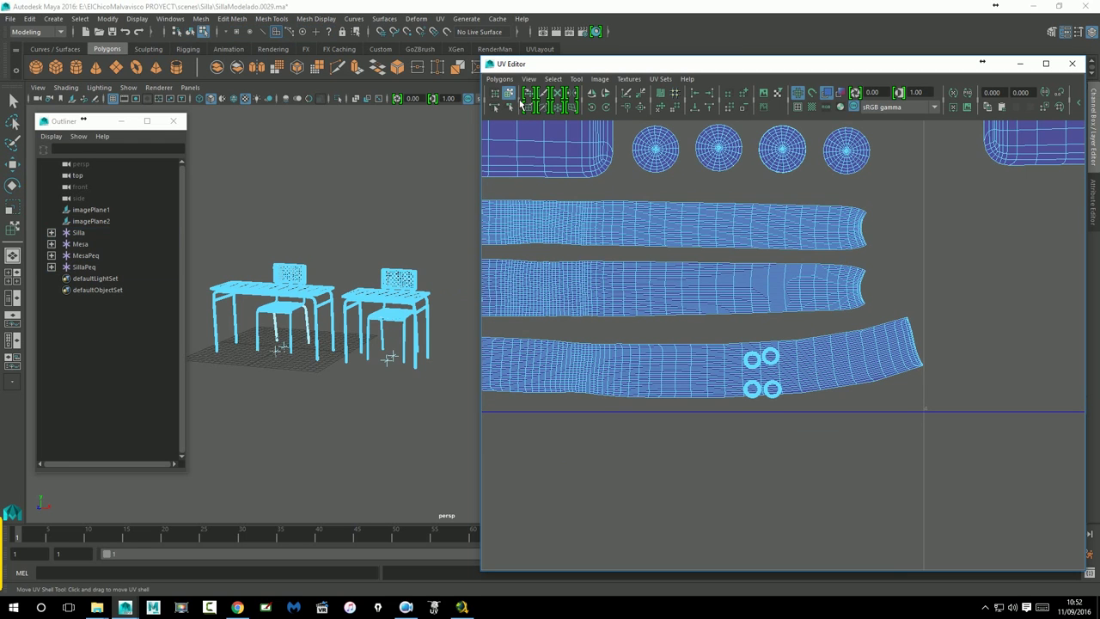
pyautogui.scroll(-2, 779, 344)
pyautogui.scroll(-3, 779, 343)
pyautogui.scroll(2, 897, 306)
pyautogui.moveTo(897, 306)
pyautogui.keyDown('alt'); pyautogui.mouseDown(button='middle')
pyautogui.moveTo(1000, 304)
pyautogui.moveTo(651, 258)
pyautogui.mouseUp(button='middle'); pyautogui.keyUp('alt')
pyautogui.scroll(5, 756, 359)
pyautogui.scroll(3, 756, 358)
pyautogui.keyDown('alt'); pyautogui.moveTo(653, 300); pyautogui.dragTo(732, 374, button='middle'); pyautogui.keyUp('alt')
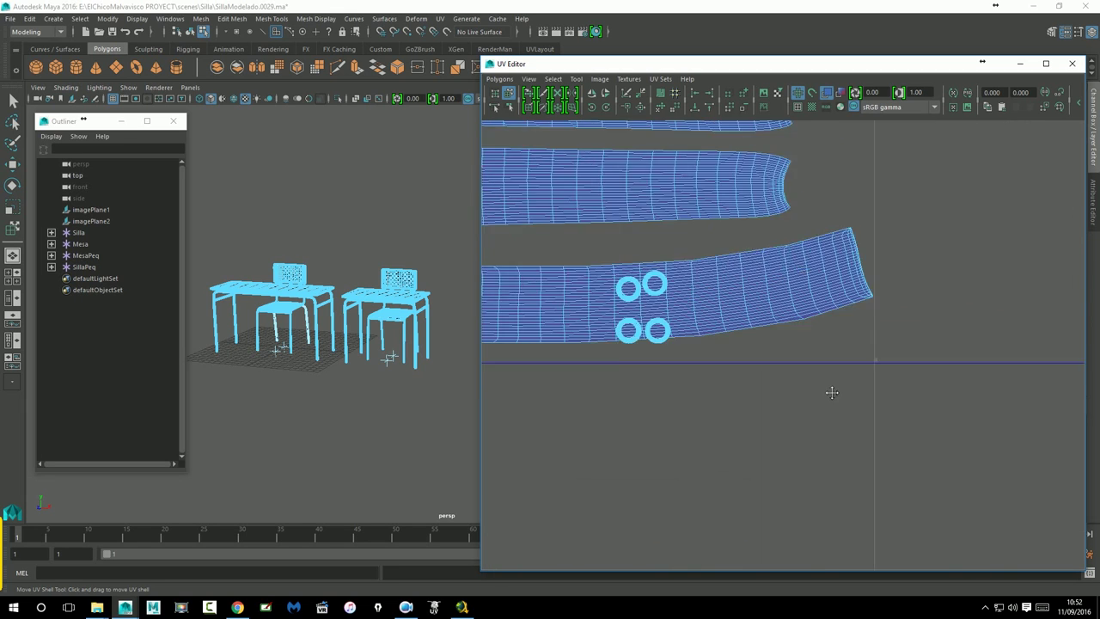
pyautogui.moveTo(709, 371); pyautogui.dragTo(674, 359, button='right')
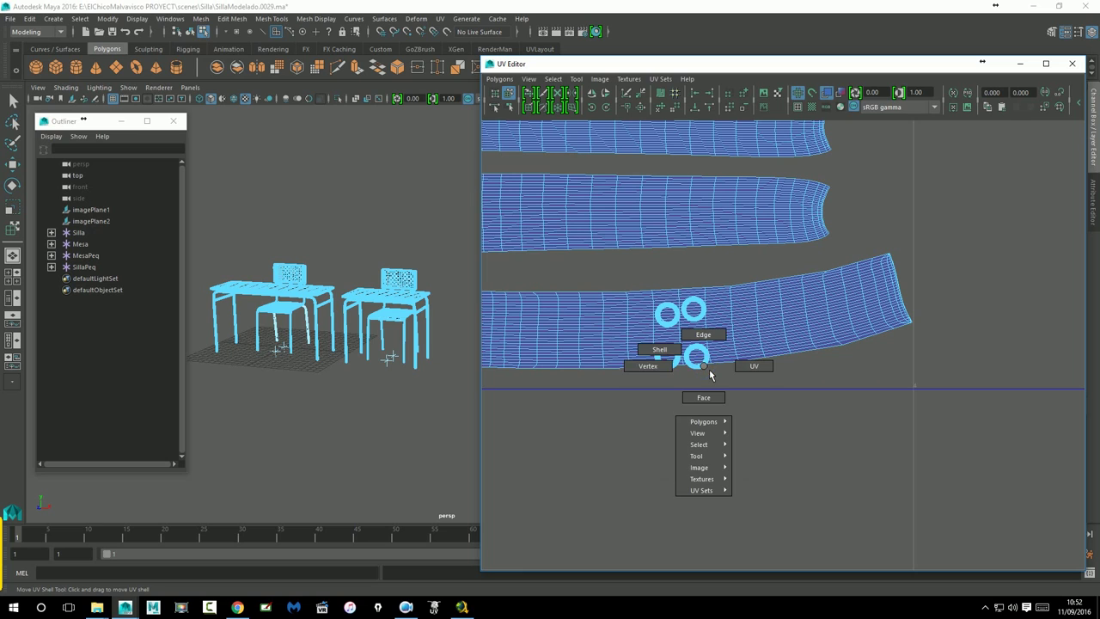
pyautogui.click(704, 371)
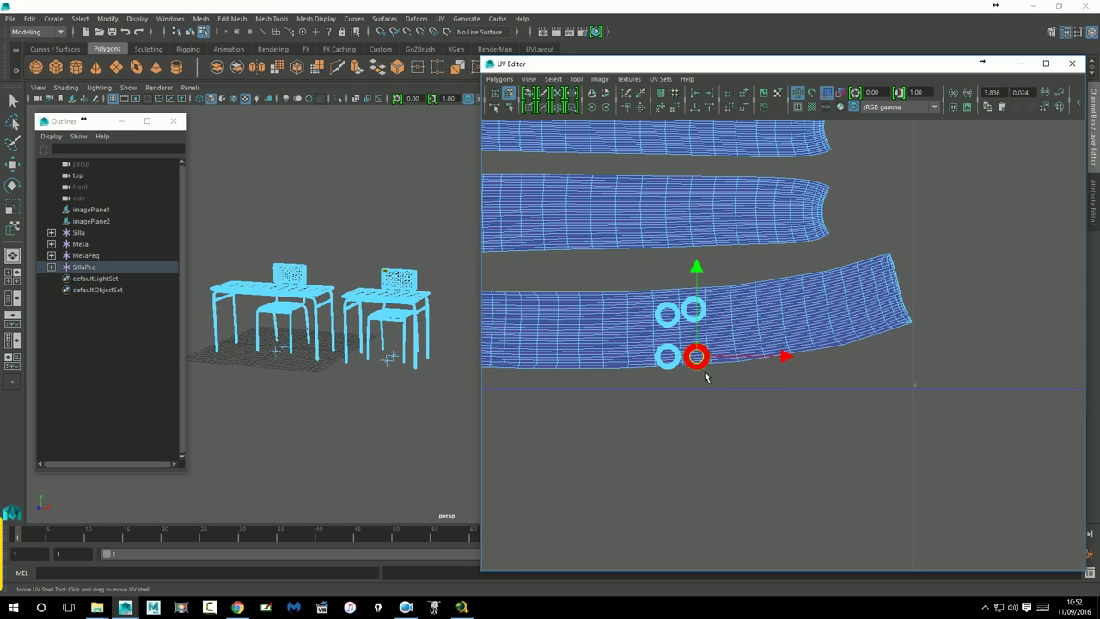
pyautogui.click(681, 335)
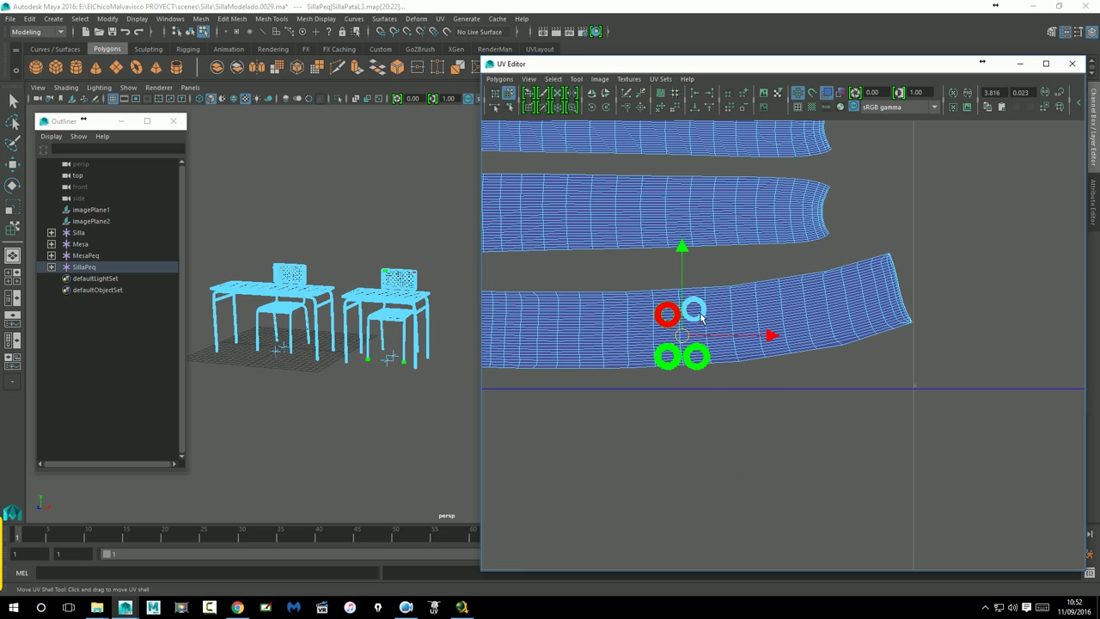
pyautogui.moveTo(689, 337)
pyautogui.mouseDown()
pyautogui.moveTo(834, 233)
pyautogui.moveTo(859, 163)
pyautogui.mouseUp()
pyautogui.scroll(-2, 860, 164)
pyautogui.keyDown('alt'); pyautogui.moveTo(842, 221); pyautogui.dragTo(789, 430, button='middle'); pyautogui.keyUp('alt')
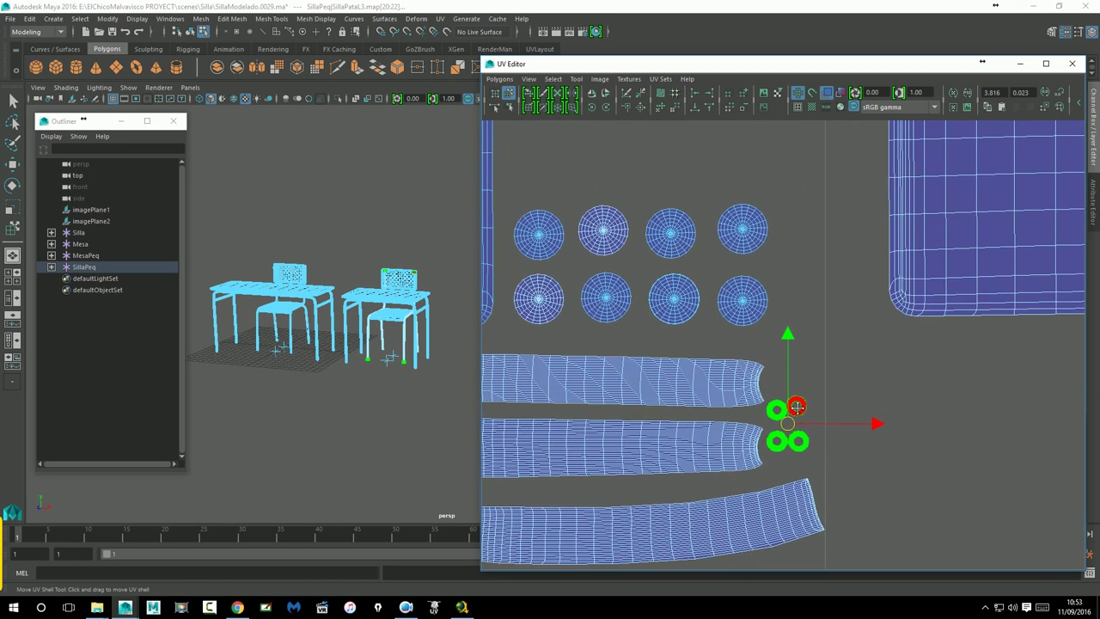
# Arrange the four ring shells side by side in a row above the disc shells
pyautogui.moveTo(795, 438)
pyautogui.mouseDown()
pyautogui.moveTo(682, 233)
pyautogui.moveTo(707, 169)
pyautogui.mouseUp()
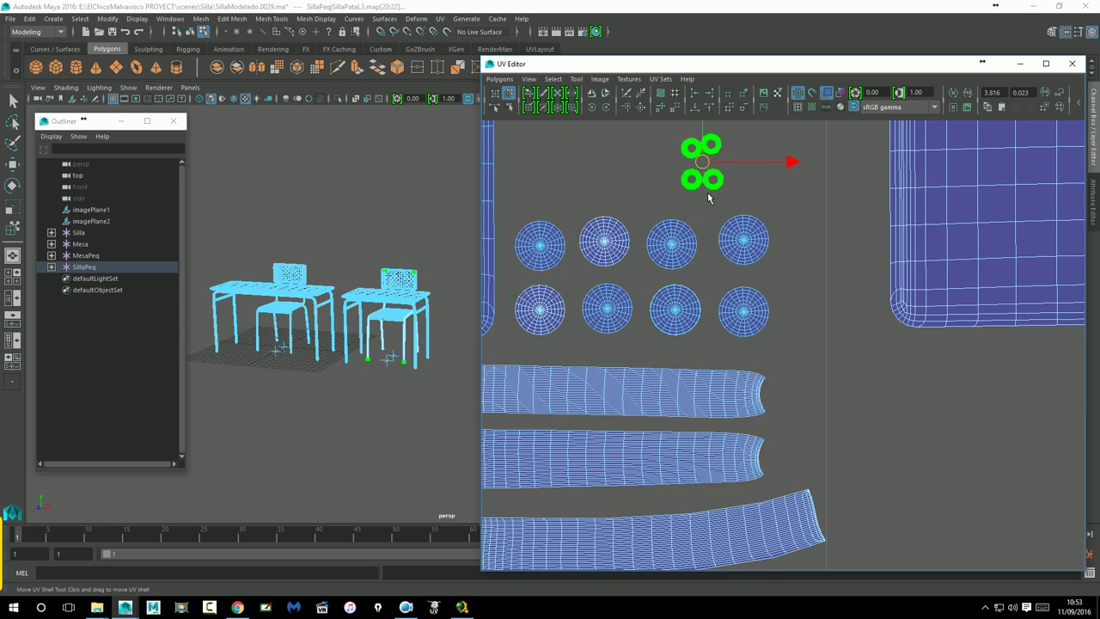
pyautogui.keyDown('alt'); pyautogui.moveTo(708, 169); pyautogui.dragTo(721, 287, button='middle'); pyautogui.keyUp('alt')
pyautogui.moveTo(711, 272); pyautogui.dragTo(557, 266)
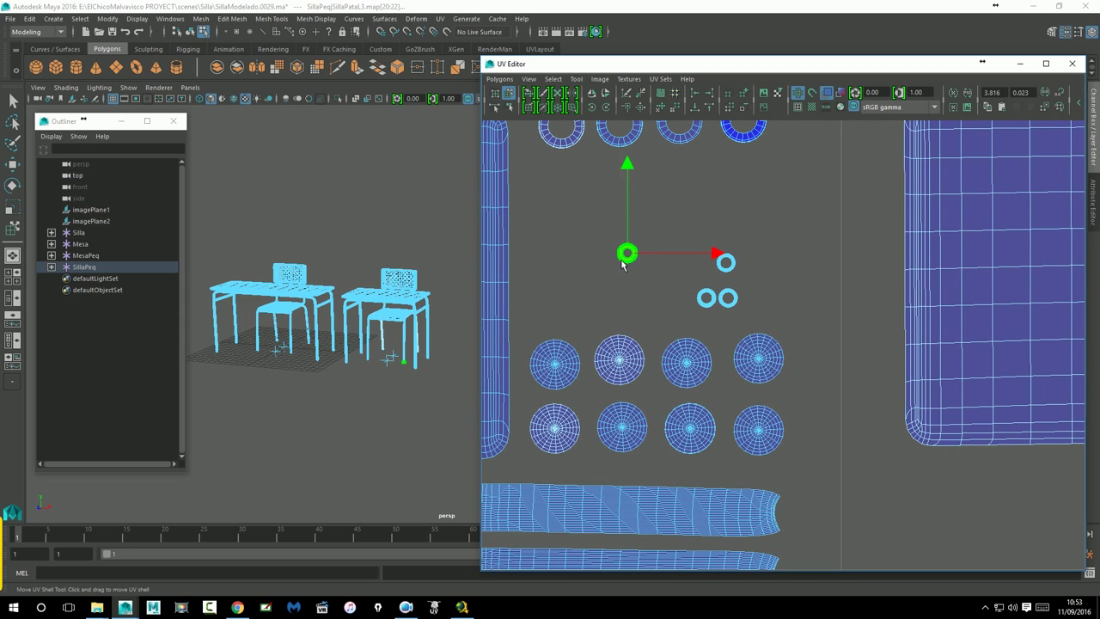
pyautogui.click(725, 265)
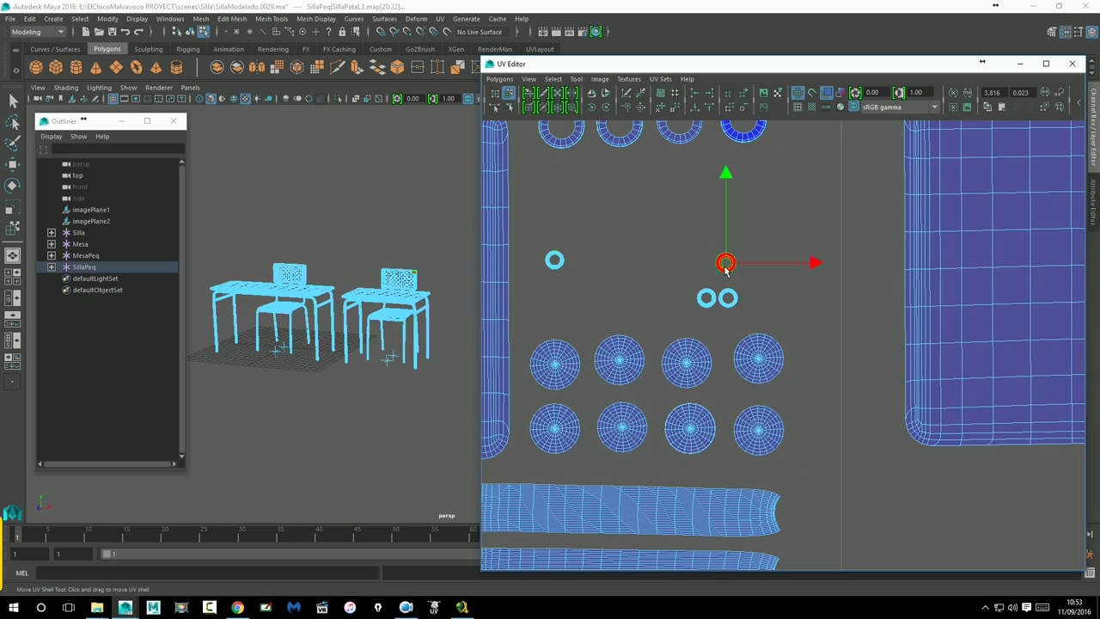
pyautogui.moveTo(706, 274); pyautogui.dragTo(595, 270)
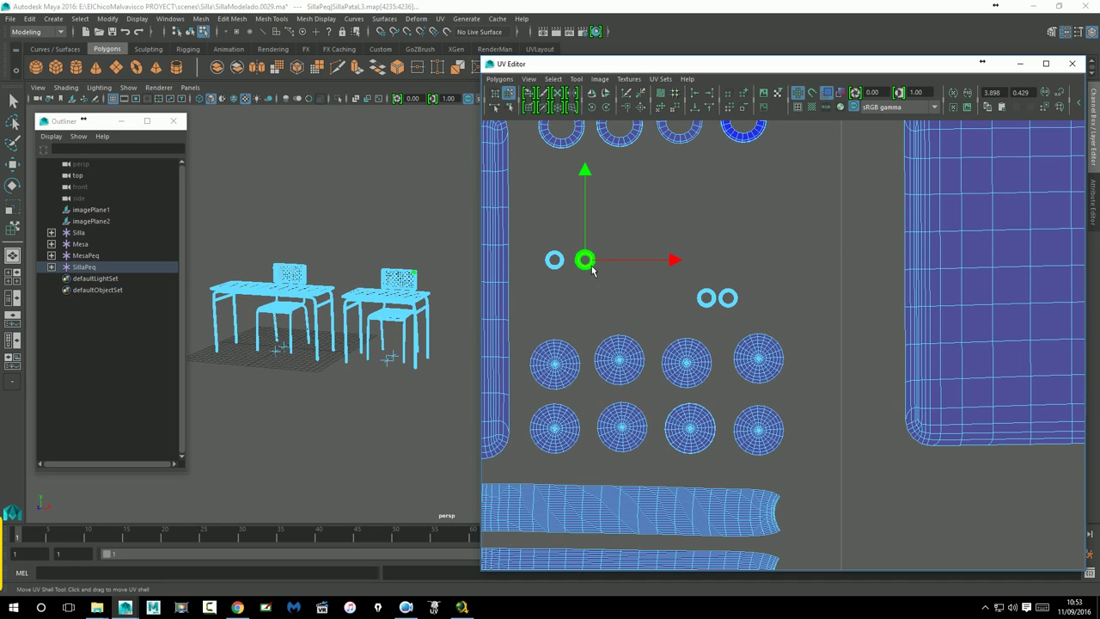
pyautogui.click(705, 298)
pyautogui.moveTo(702, 297); pyautogui.dragTo(625, 267)
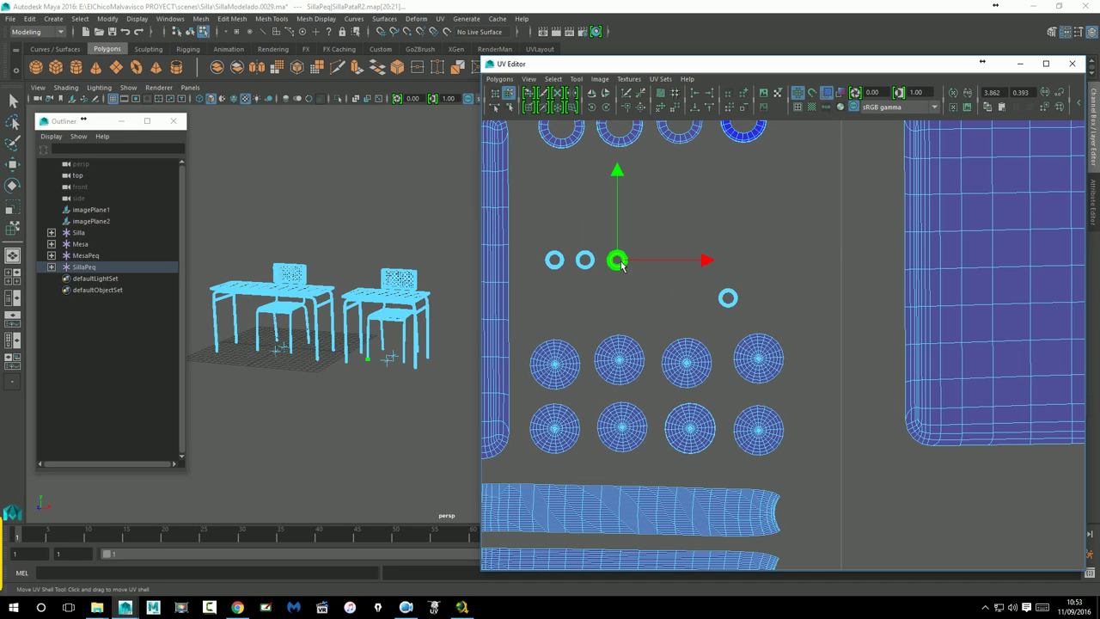
pyautogui.click(739, 301)
pyautogui.moveTo(739, 301); pyautogui.dragTo(663, 264)
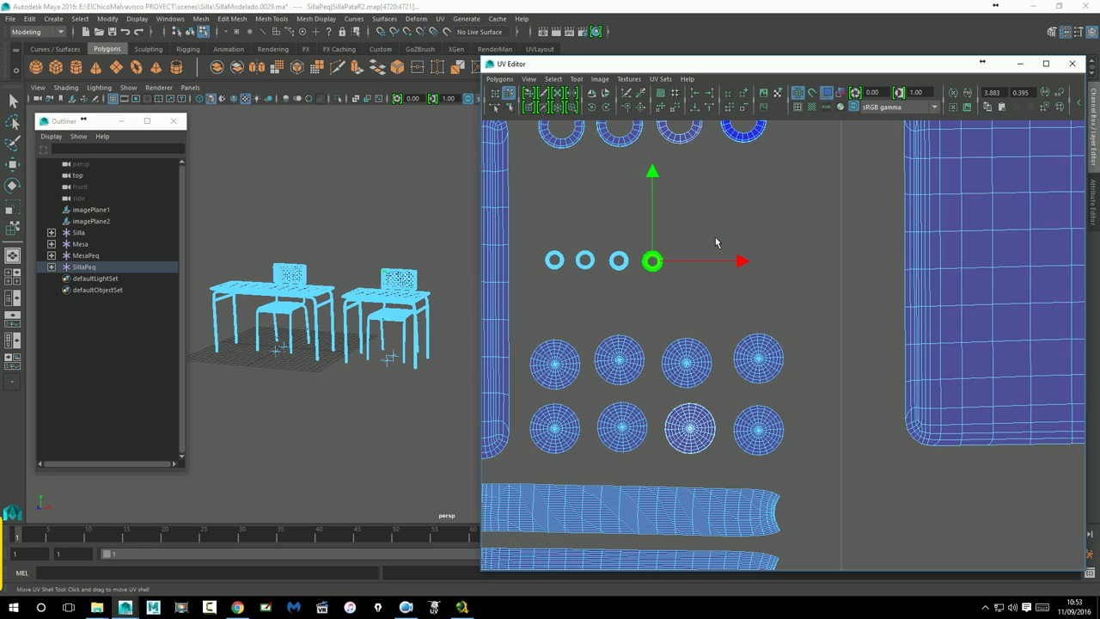
pyautogui.scroll(-3, 726, 245)
# Select the table's outer leg strip shell (MesaPataExterior) among the long top-left strips
pyautogui.scroll(-2, 756, 258)
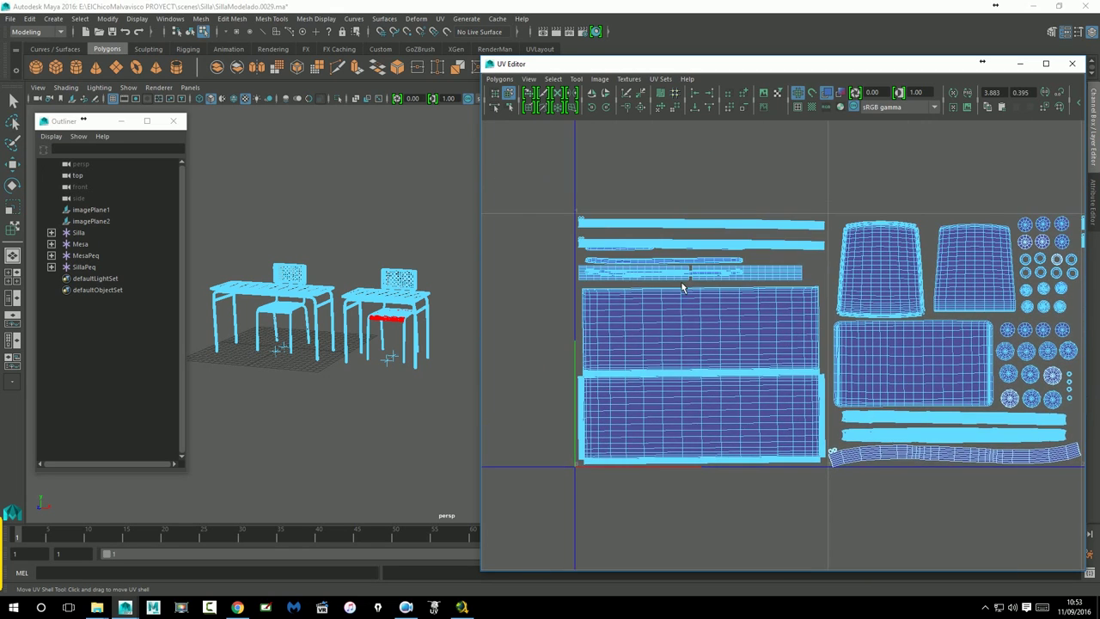
pyautogui.scroll(4, 679, 253)
pyautogui.click(644, 229)
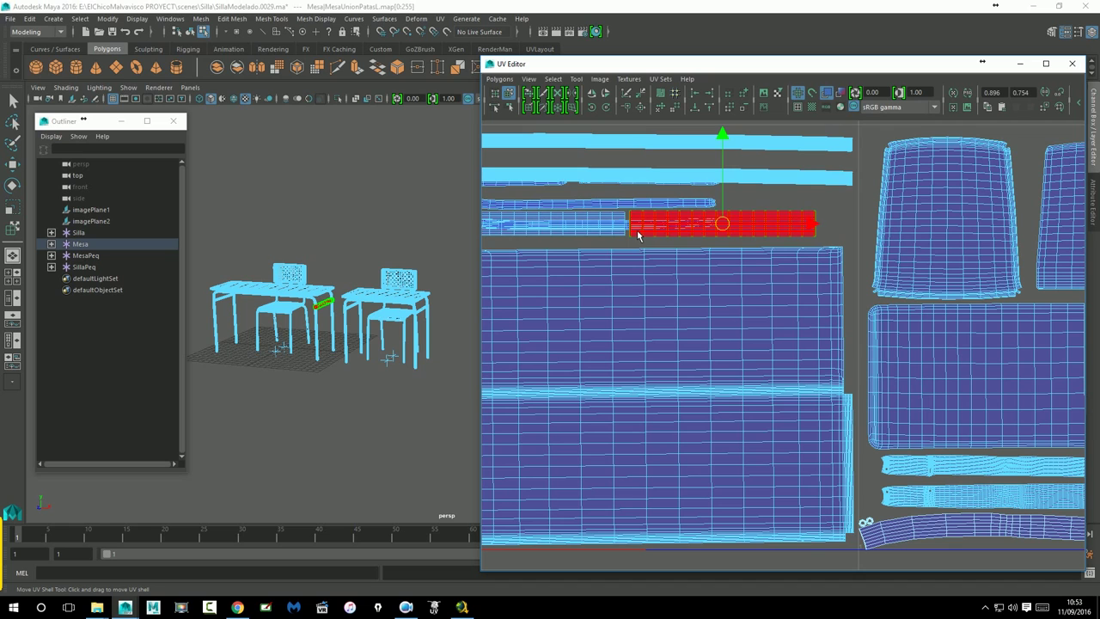
pyautogui.click(637, 230)
pyautogui.moveTo(680, 246)
pyautogui.keyDown('alt'); pyautogui.mouseDown(button='middle')
pyautogui.moveTo(743, 335)
pyautogui.moveTo(753, 297)
pyautogui.mouseUp(button='middle'); pyautogui.keyUp('alt')
pyautogui.scroll(1, 753, 296)
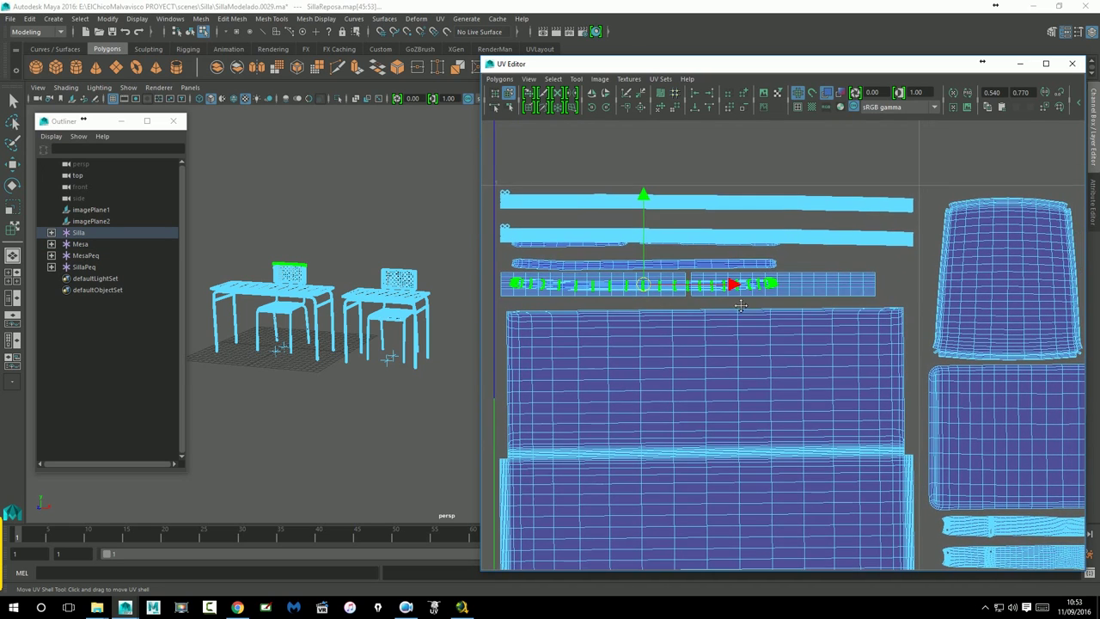
pyautogui.scroll(-3, 749, 303)
pyautogui.scroll(2, 748, 301)
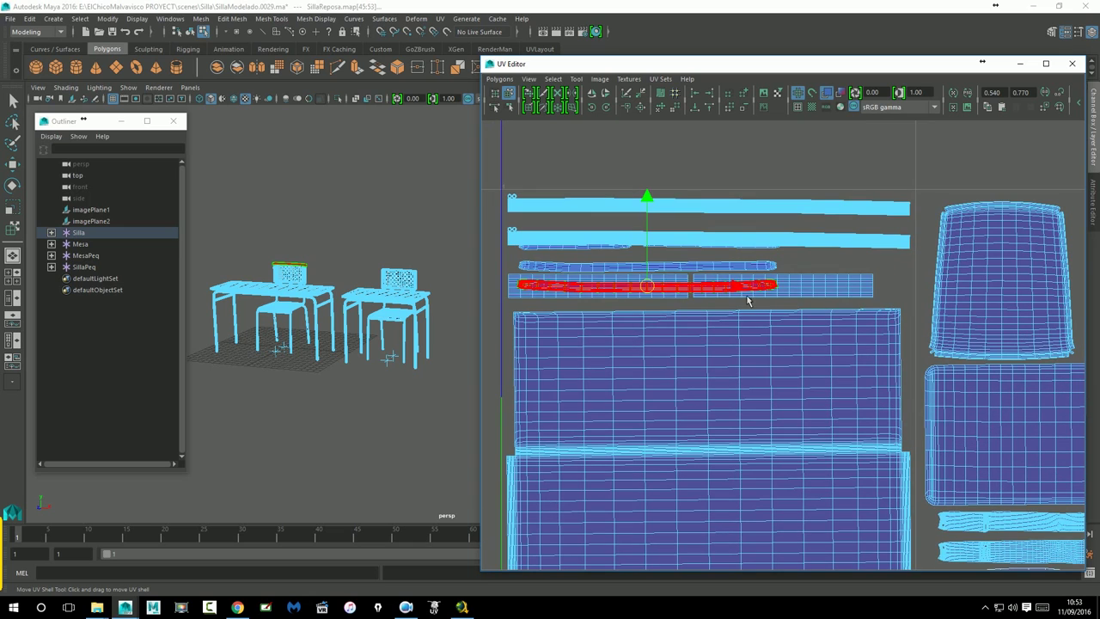
pyautogui.click(688, 246)
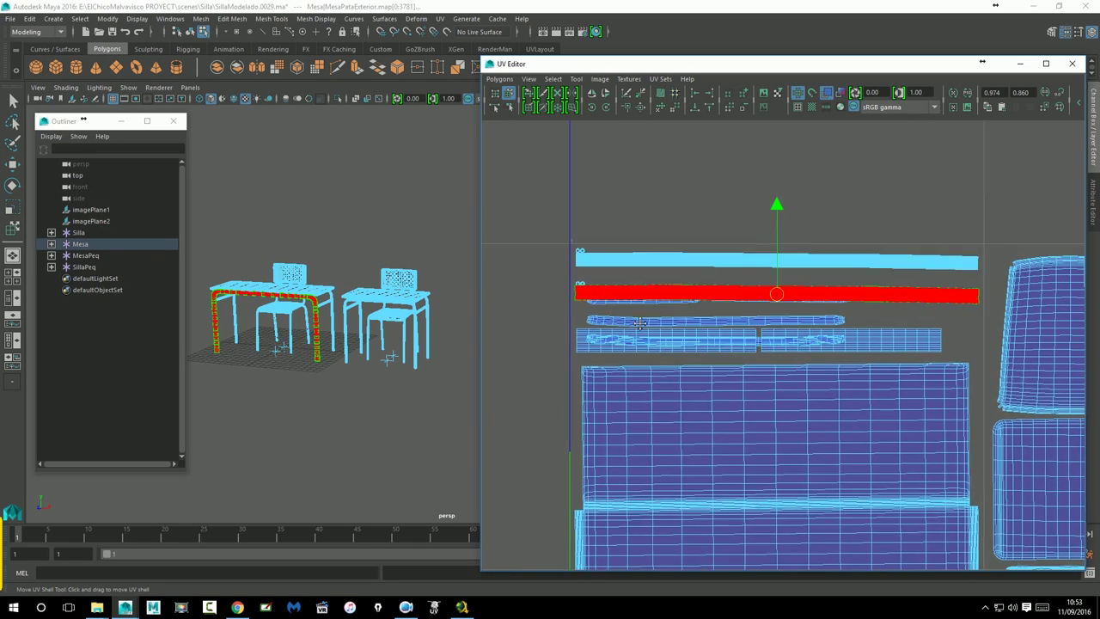
pyautogui.scroll(3, 539, 247)
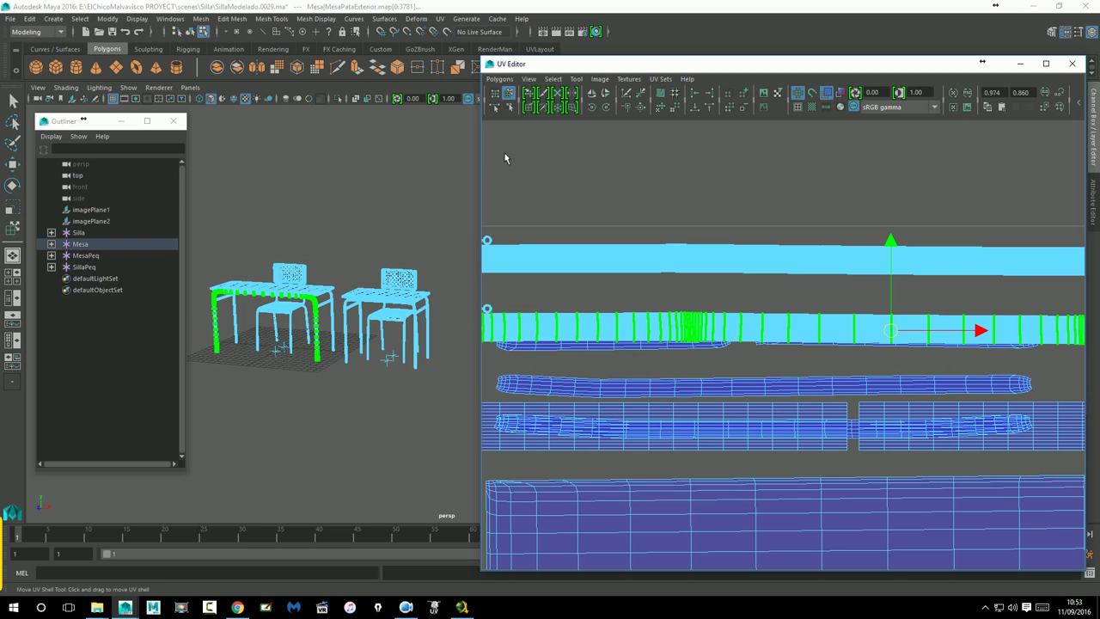
# Widen the UV Editor and select the top table strip shells, undoing accidental nudges
pyautogui.moveTo(481, 168); pyautogui.dragTo(262, 168)
pyautogui.click(409, 220)
pyautogui.keyDown('alt'); pyautogui.moveTo(544, 248); pyautogui.dragTo(691, 268, button='middle'); pyautogui.keyUp('alt')
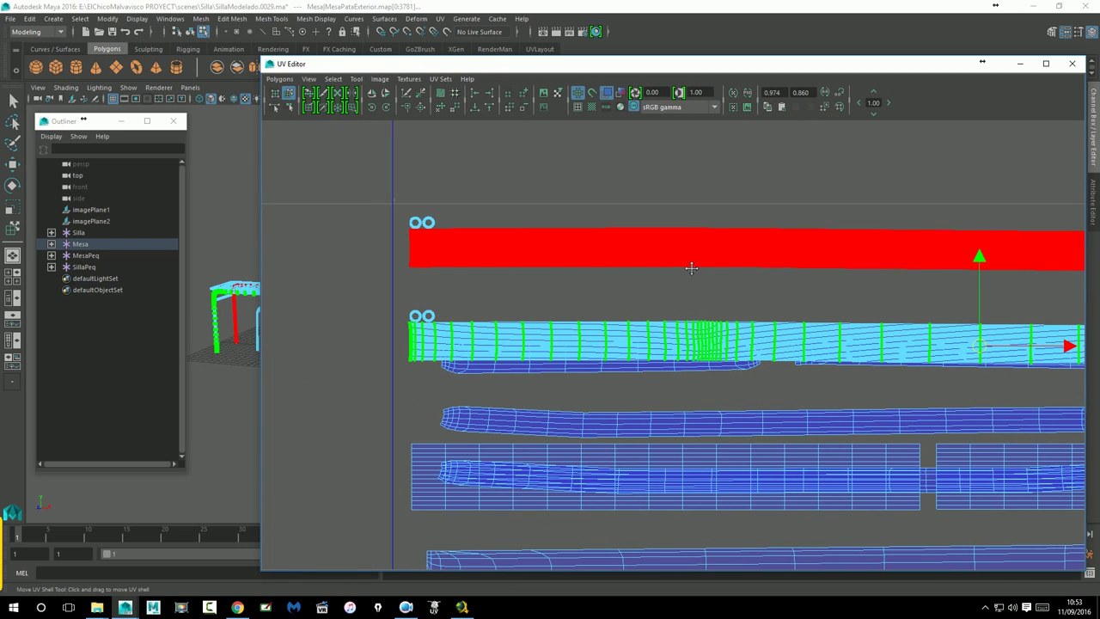
pyautogui.click(419, 238)
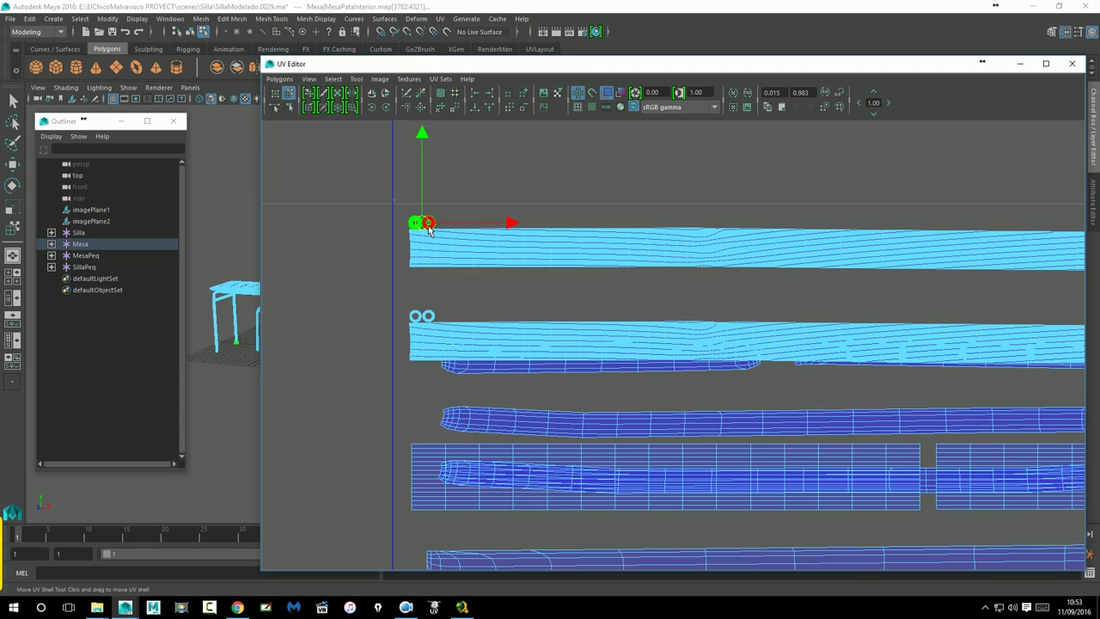
pyautogui.moveTo(419, 224); pyautogui.dragTo(417, 219)
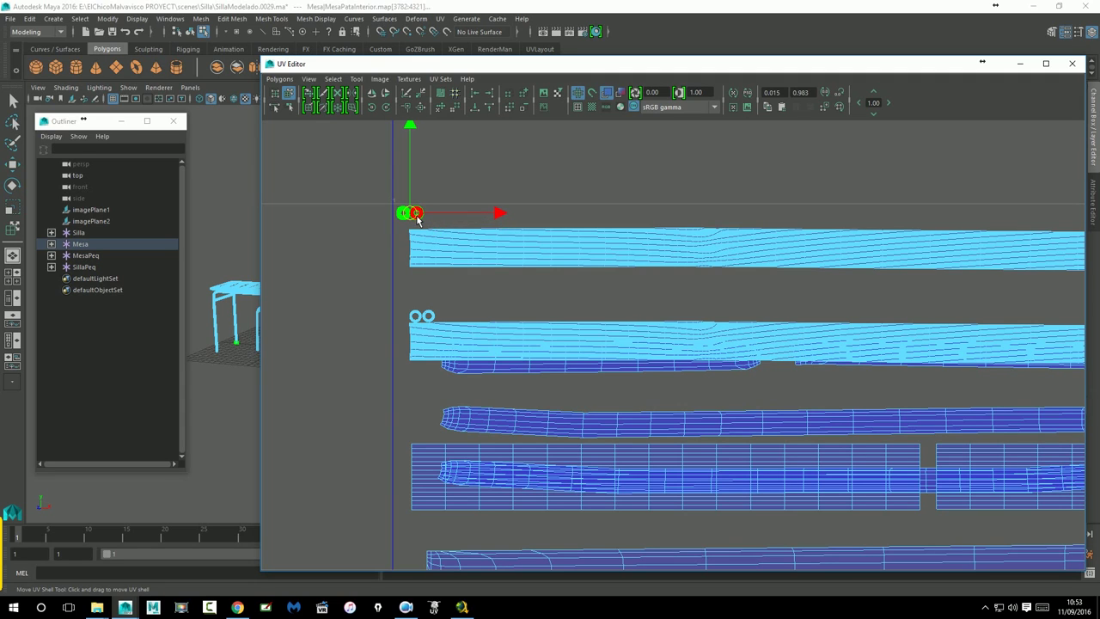
pyautogui.click(439, 211)
pyautogui.click(430, 223)
pyautogui.click(427, 226)
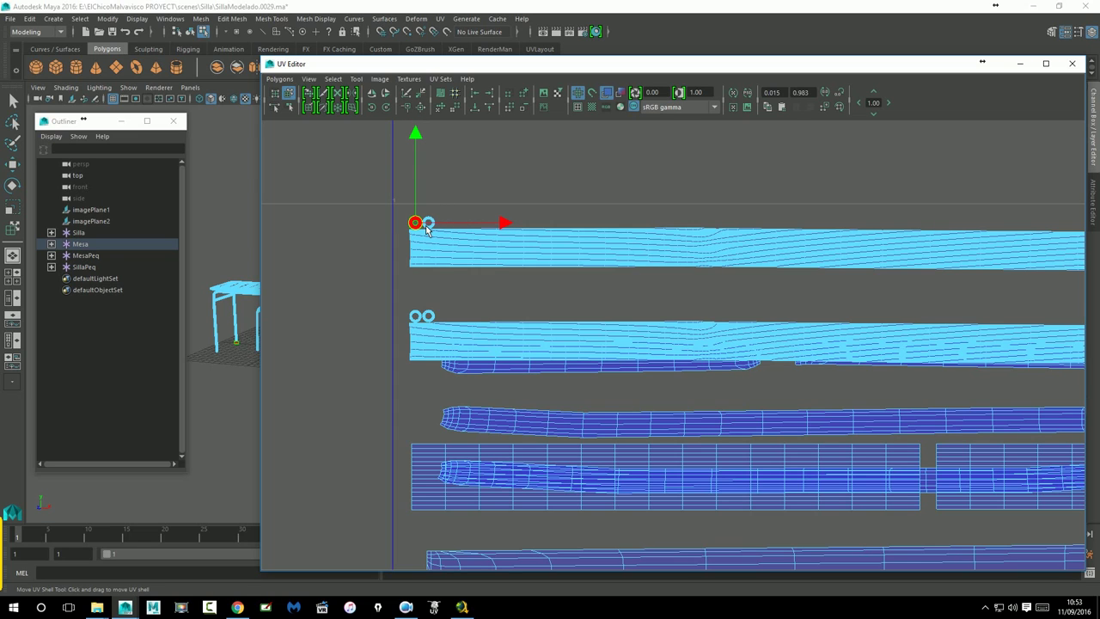
pyautogui.moveTo(415, 224); pyautogui.dragTo(413, 224)
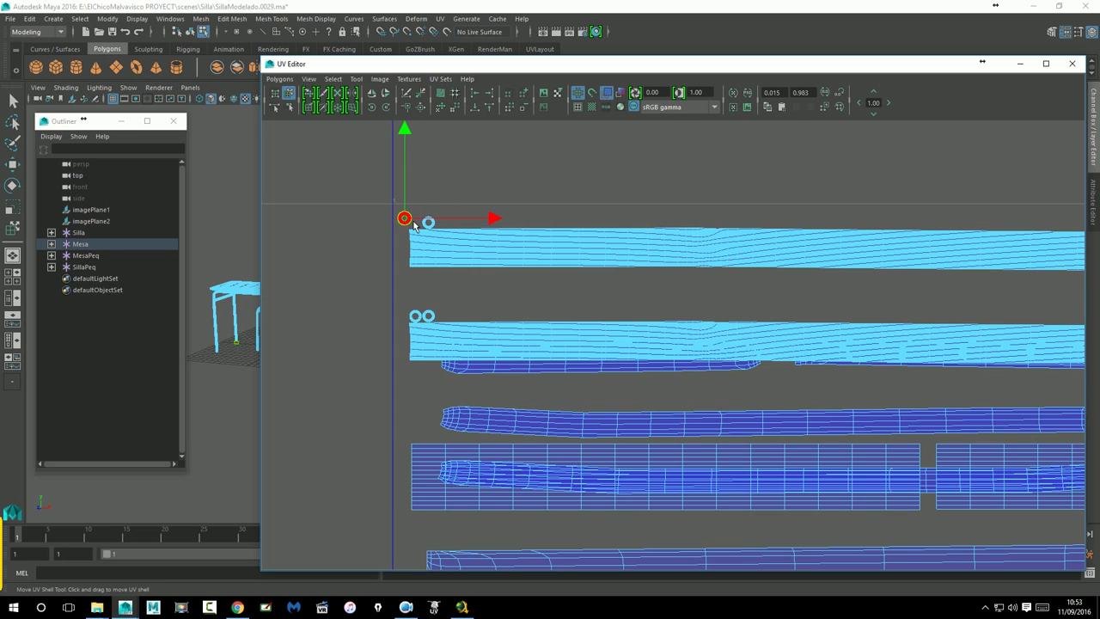
pyautogui.hotkey('ctrl', 'z')
pyautogui.moveTo(417, 224); pyautogui.dragTo(413, 222)
pyautogui.hotkey('ctrl', 'z')
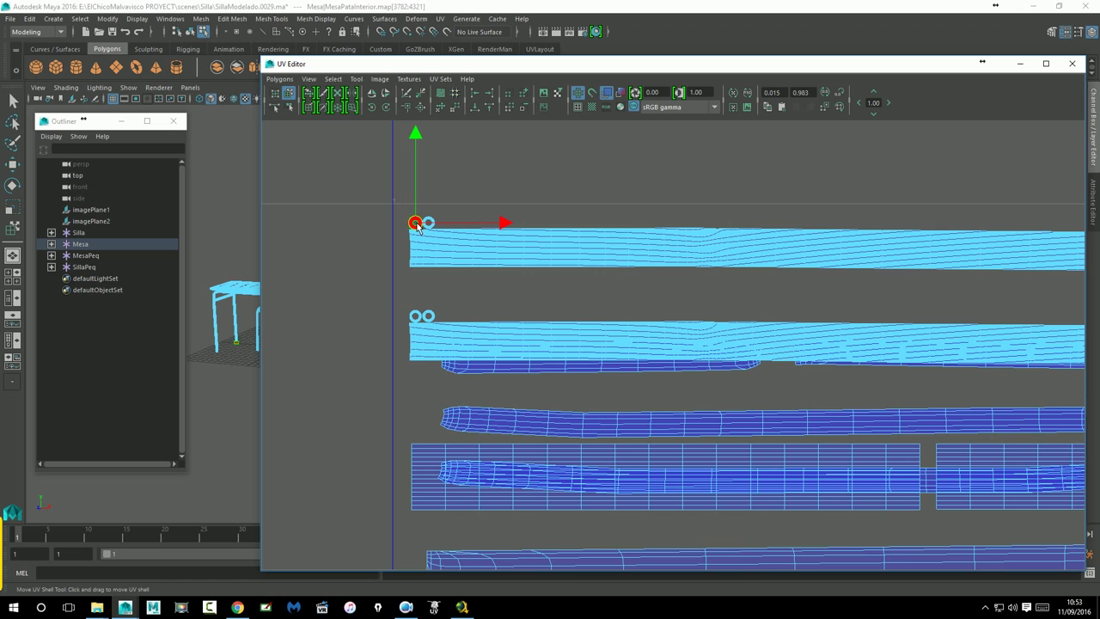
pyautogui.hotkey('ctrl', 'z')
pyautogui.hotkey('ctrl', 'z')
pyautogui.hotkey('ctrl', 'z')
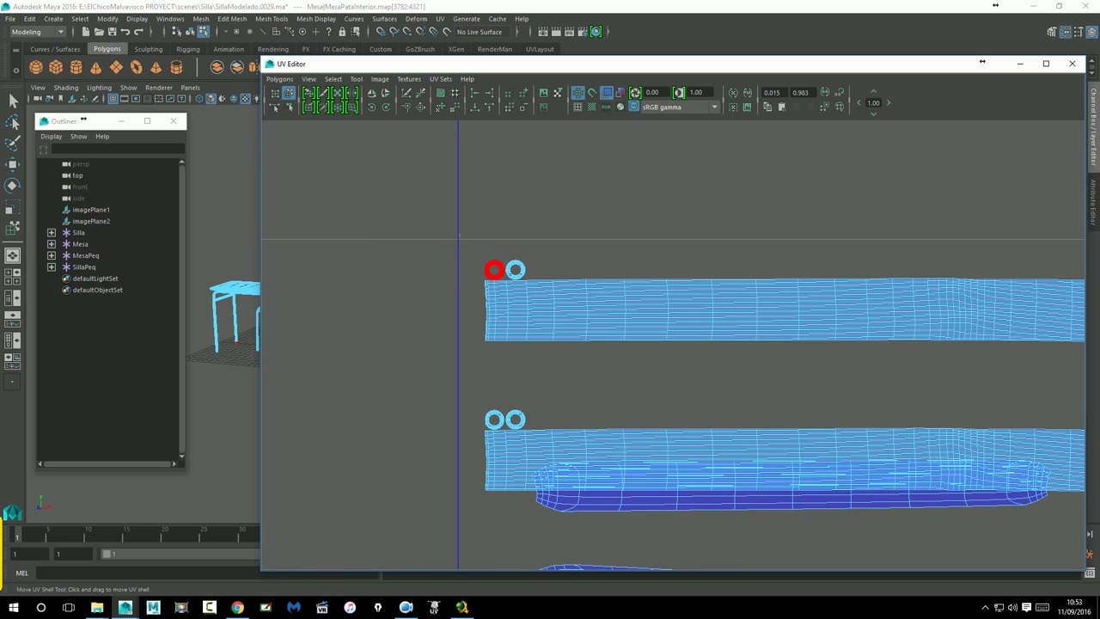
# Switch to Shell selection and nudge the two small round shells up and apart
pyautogui.click(13, 165)
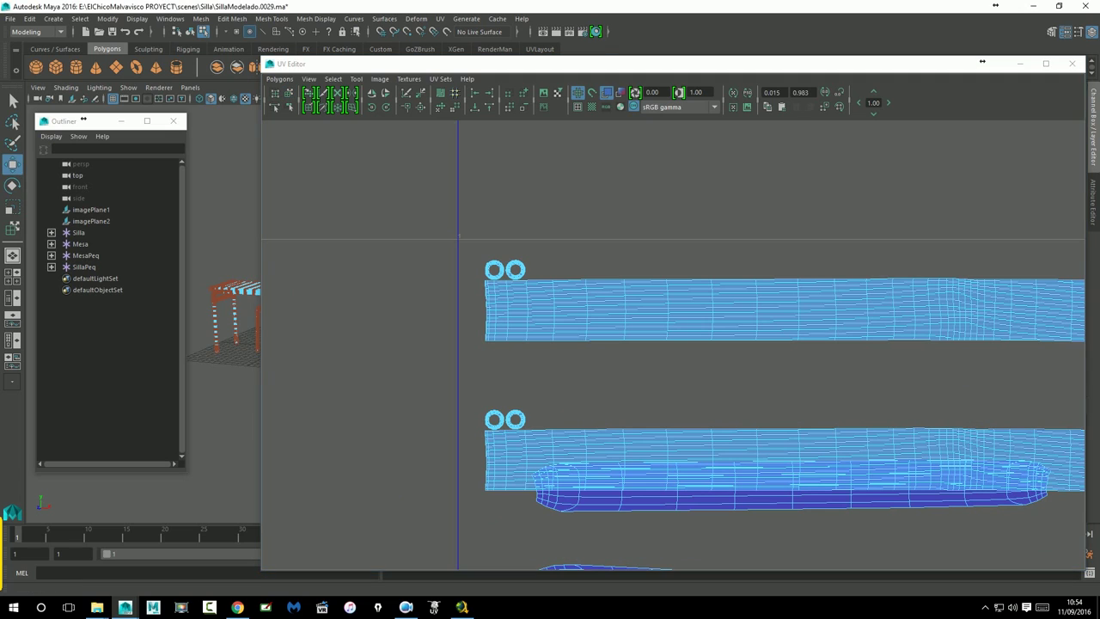
pyautogui.click(501, 270)
pyautogui.rightClick(501, 273)
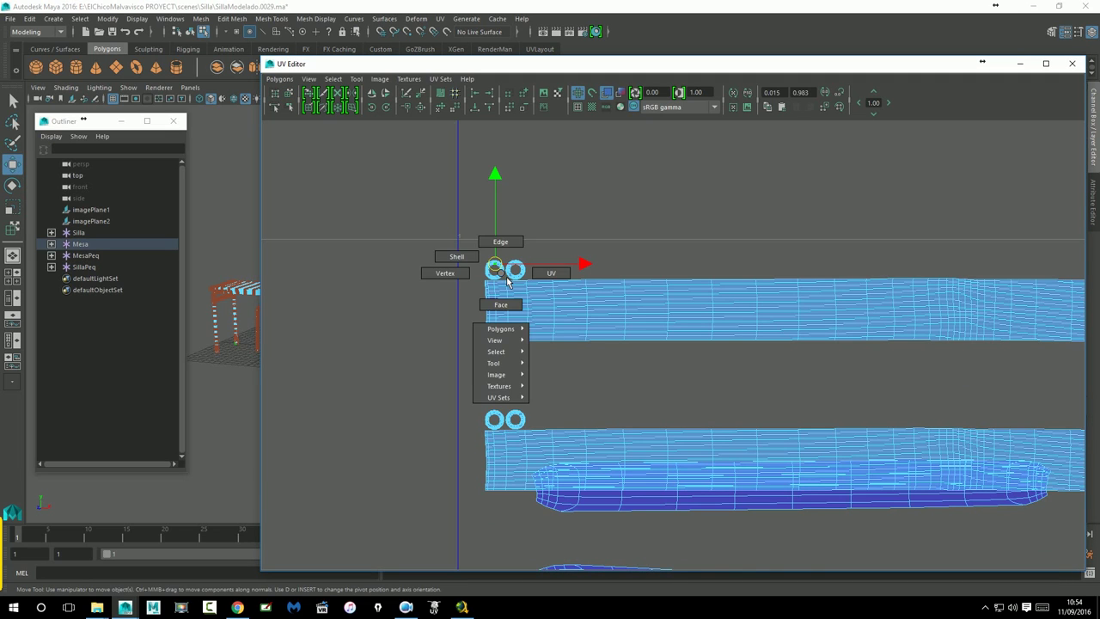
pyautogui.click(481, 270)
pyautogui.click(496, 270)
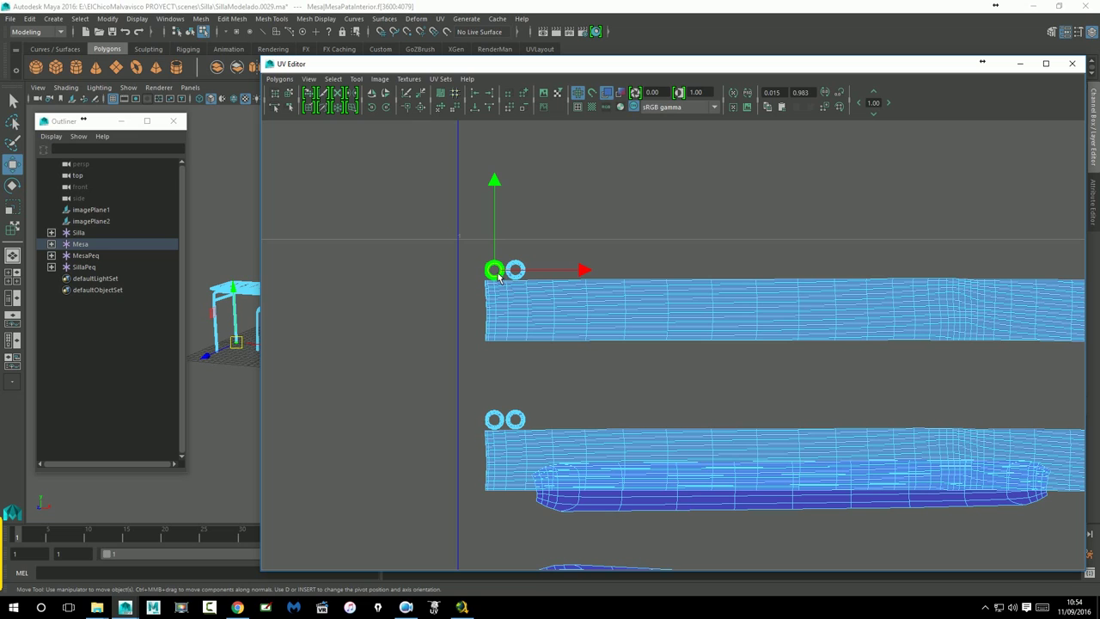
pyautogui.moveTo(487, 267); pyautogui.dragTo(483, 261)
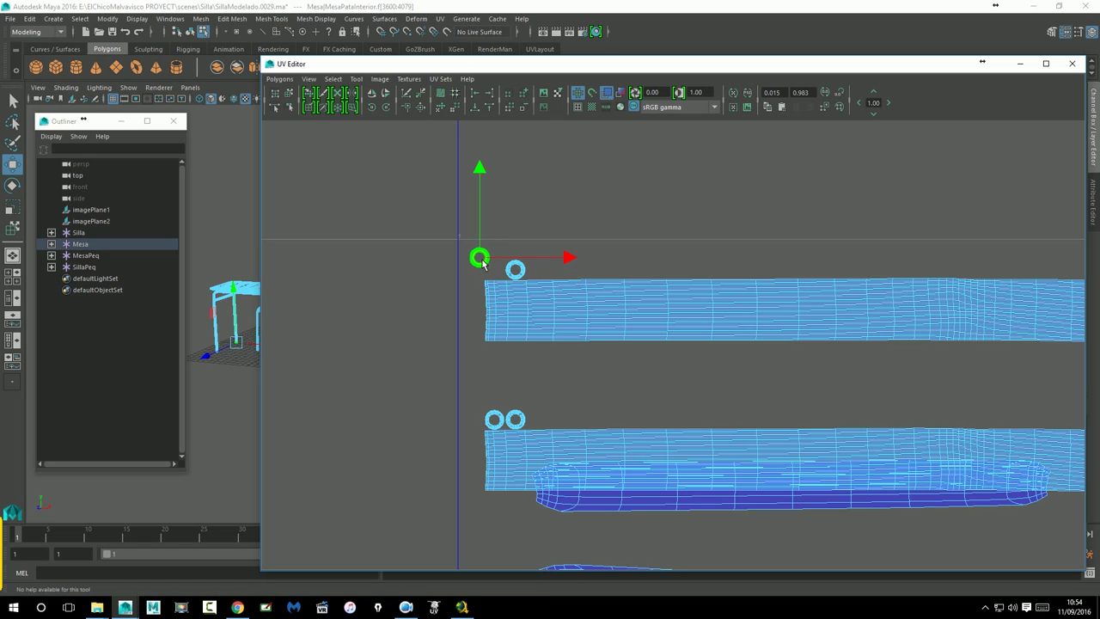
pyautogui.click(525, 275)
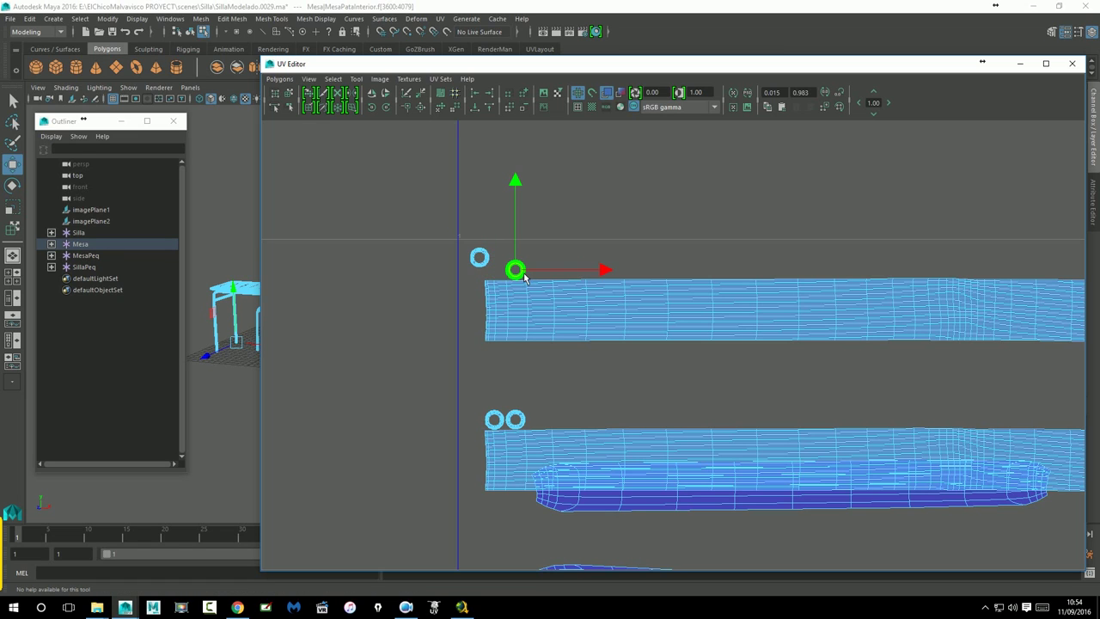
pyautogui.moveTo(517, 266); pyautogui.dragTo(518, 263)
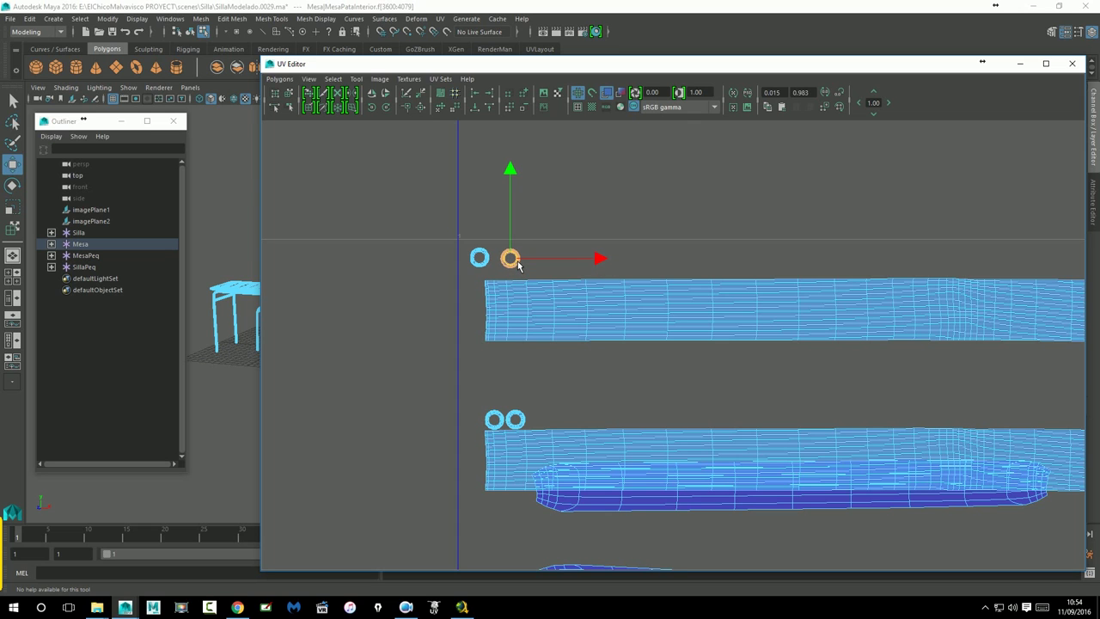
pyautogui.click(554, 309)
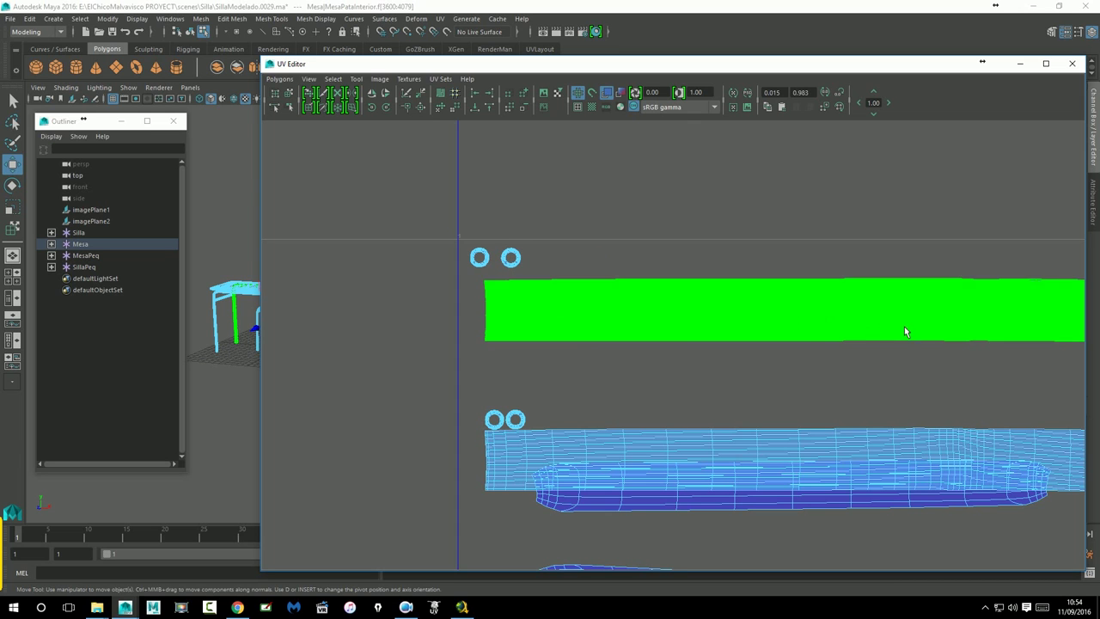
# Raise the top long table strip shell slightly
pyautogui.keyDown('alt'); pyautogui.moveTo(904, 327); pyautogui.dragTo(769, 332, button='middle'); pyautogui.keyUp('alt')
pyautogui.scroll(-1, 770, 332)
pyautogui.scroll(-1, 787, 337)
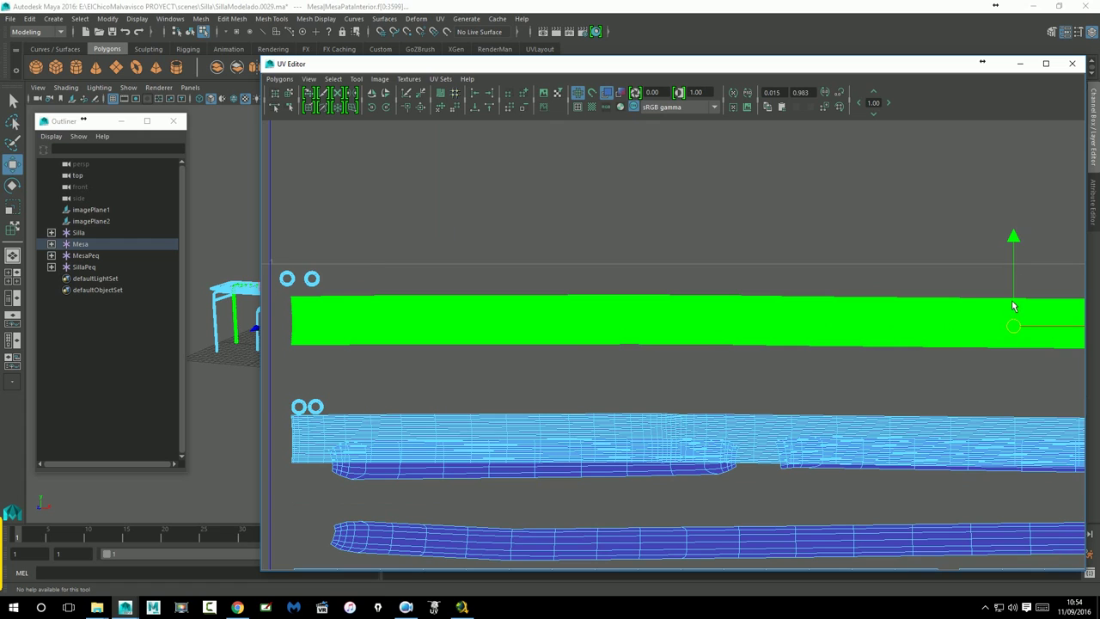
pyautogui.scroll(-1, 1014, 263)
pyautogui.moveTo(971, 249); pyautogui.dragTo(971, 243)
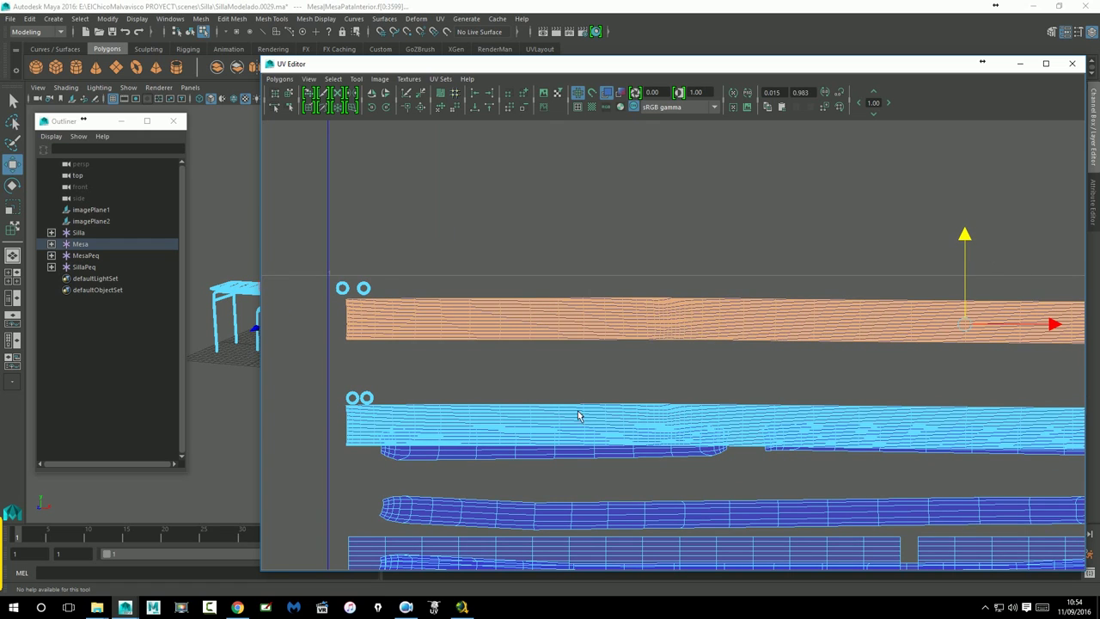
# Move the second long table strip up along Y to sit just below the first
pyautogui.click(363, 401)
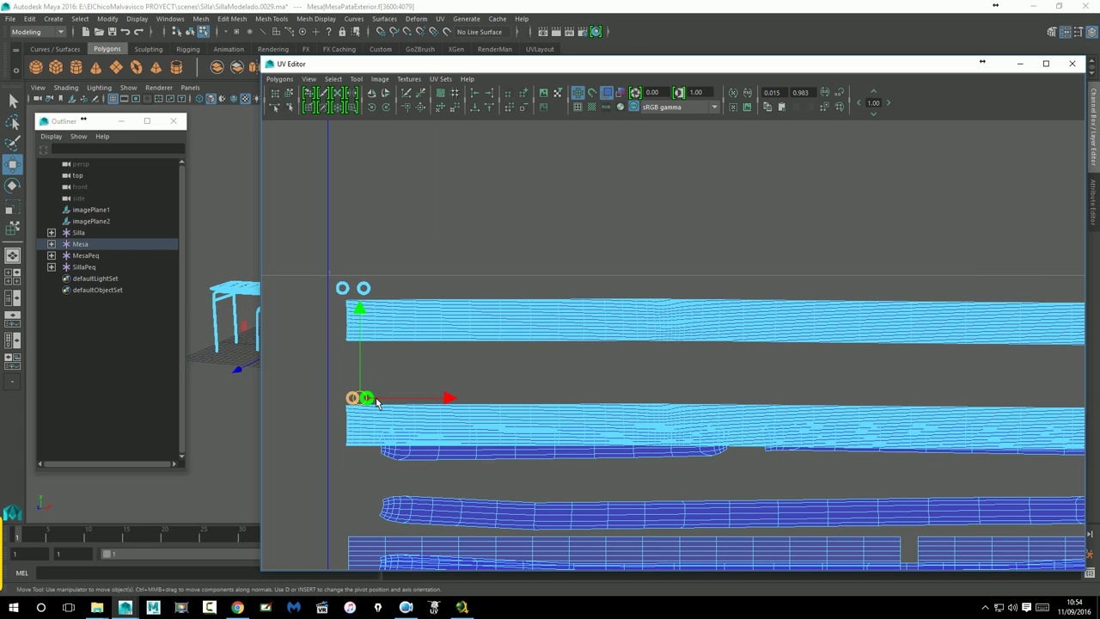
pyautogui.moveTo(362, 399); pyautogui.dragTo(398, 294)
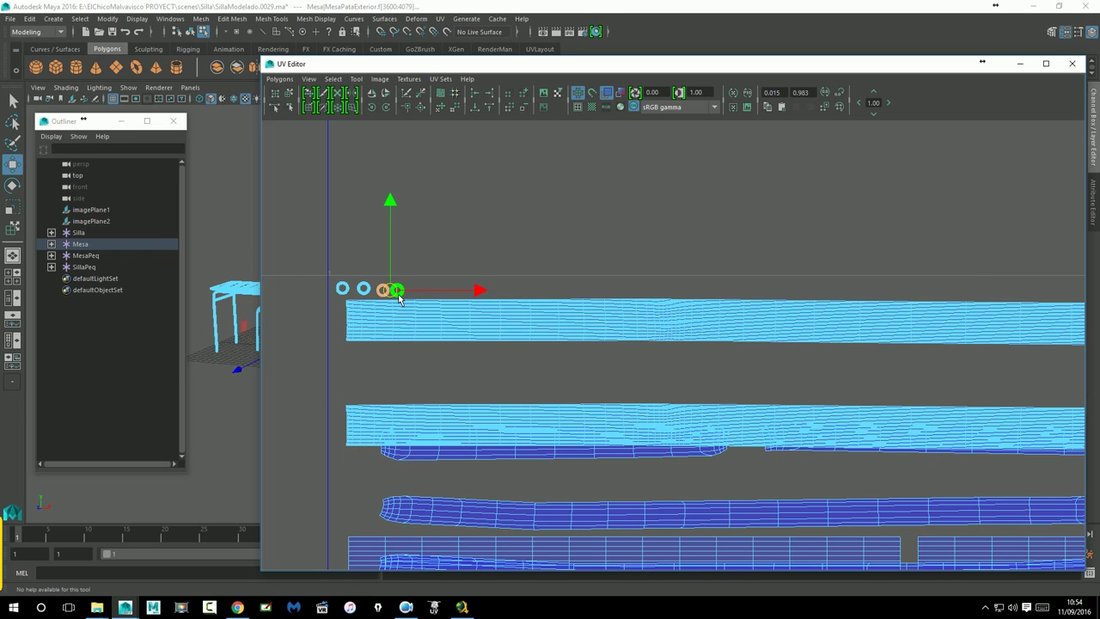
pyautogui.click(412, 293)
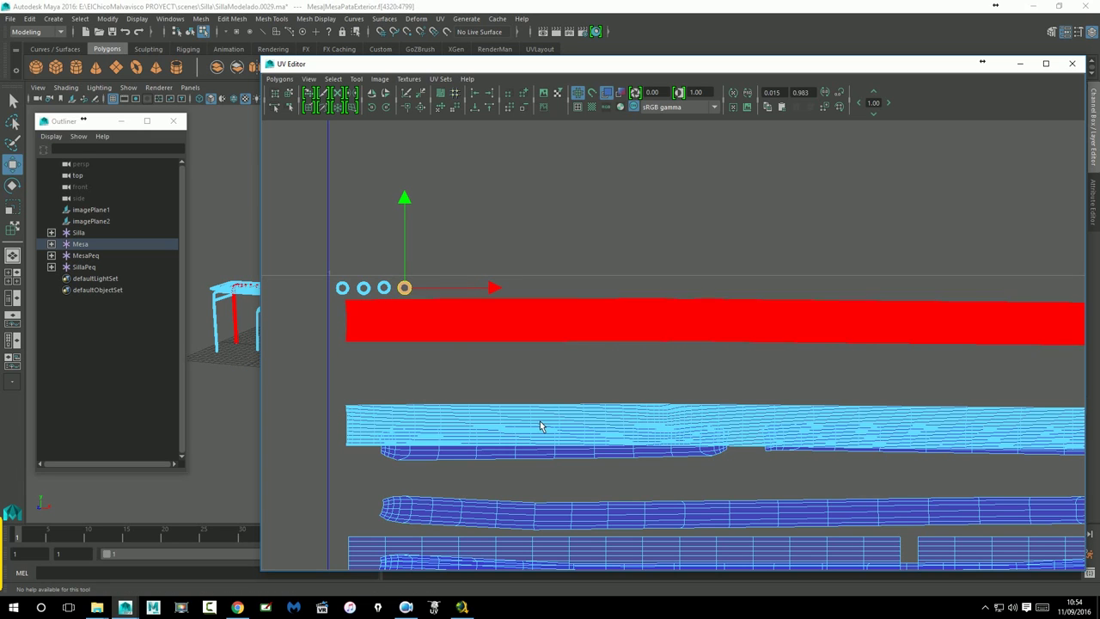
pyautogui.click(630, 433)
pyautogui.moveTo(970, 402); pyautogui.dragTo(964, 347)
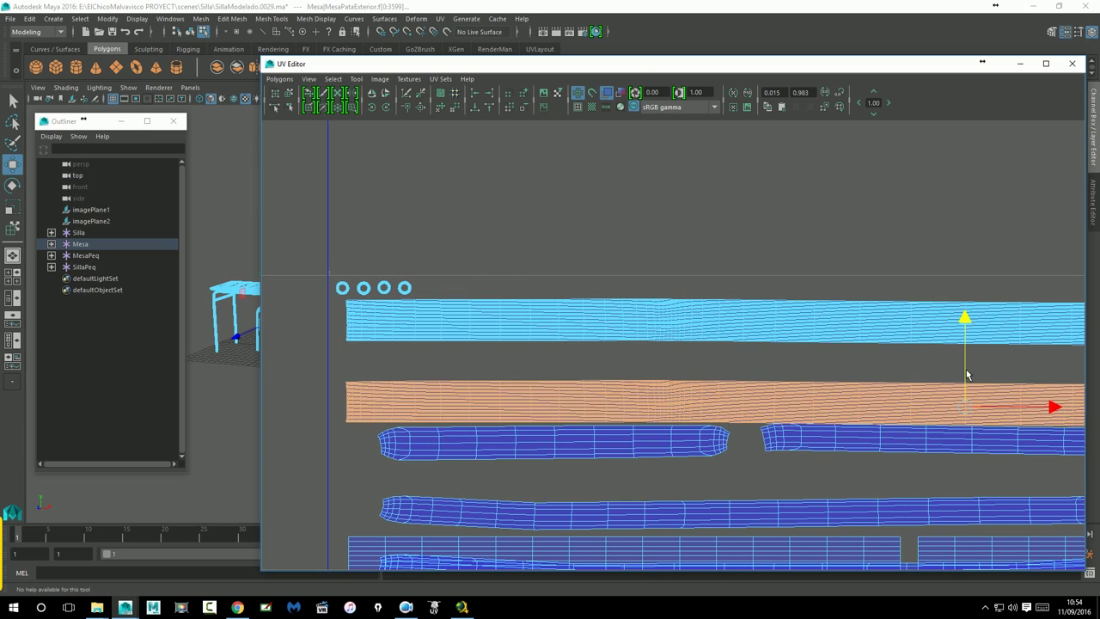
pyautogui.moveTo(964, 347)
pyautogui.keyDown('alt'); pyautogui.mouseDown(button='middle')
pyautogui.moveTo(410, 345)
pyautogui.moveTo(932, 344)
pyautogui.mouseUp(button='middle'); pyautogui.keyUp('alt')
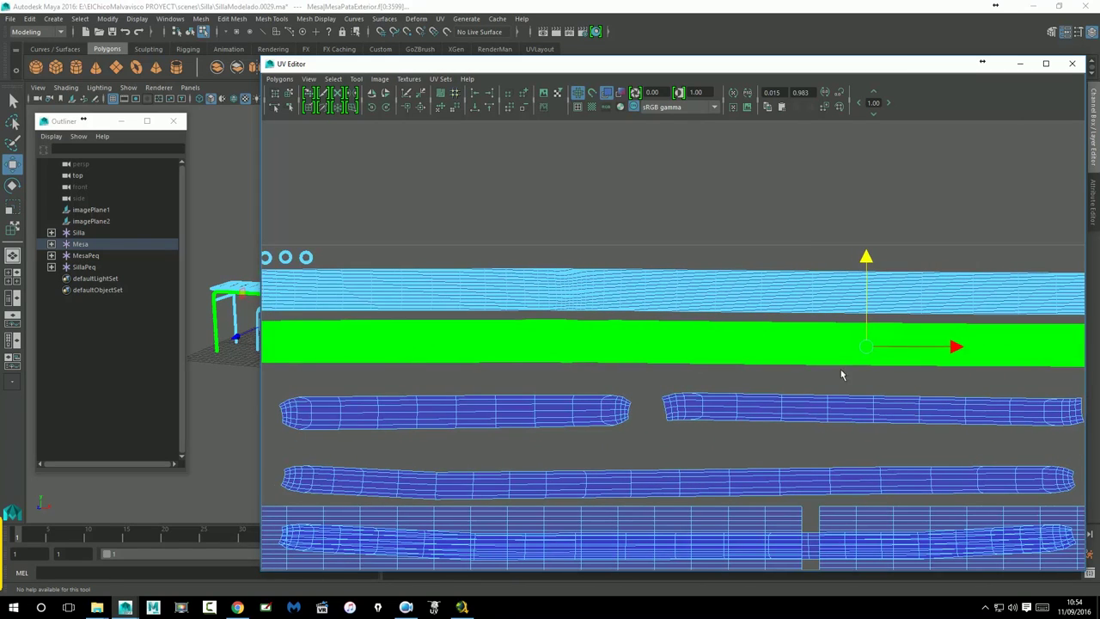
pyautogui.click(550, 422)
# Select the leg shells and lift them to reveal the overlapping shells beneath
pyautogui.click(771, 423)
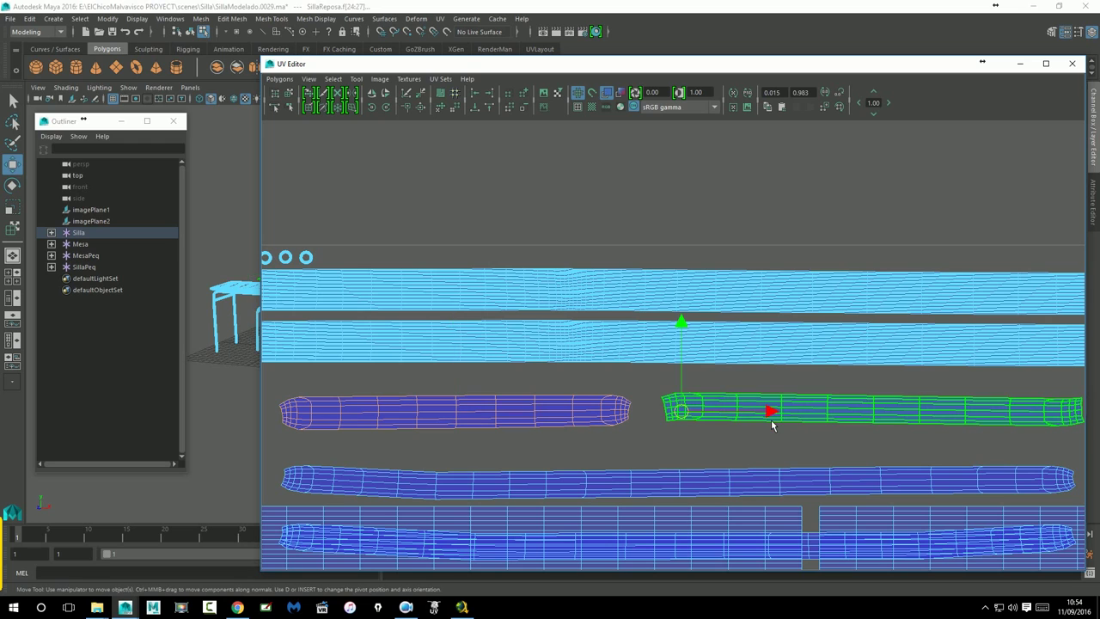
pyautogui.click(694, 342)
pyautogui.moveTo(686, 325); pyautogui.dragTo(686, 305)
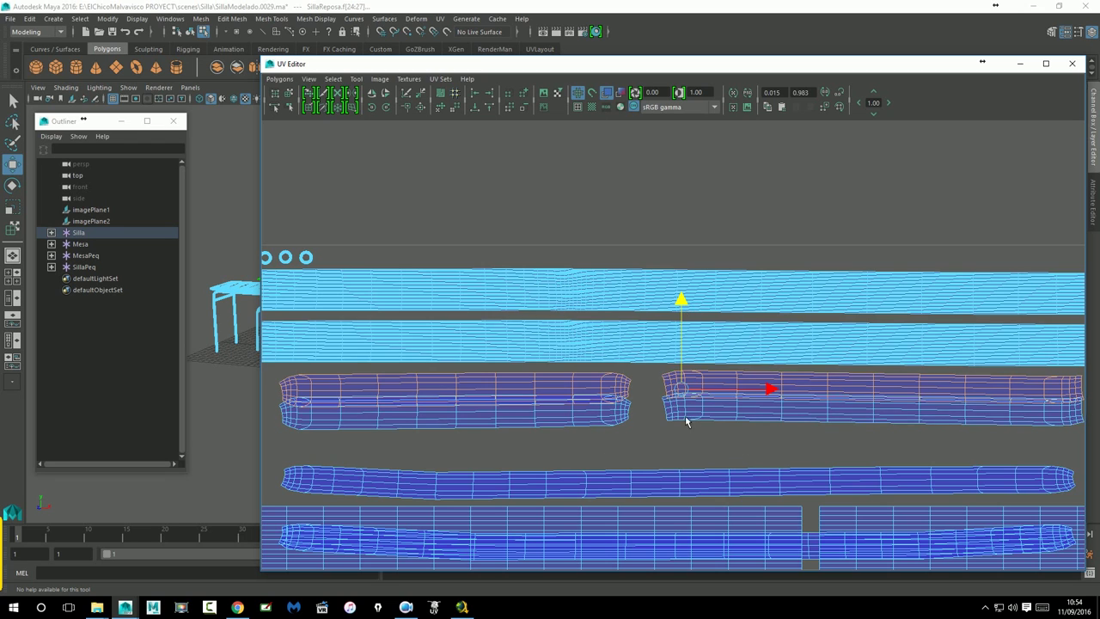
pyautogui.scroll(-2, 685, 418)
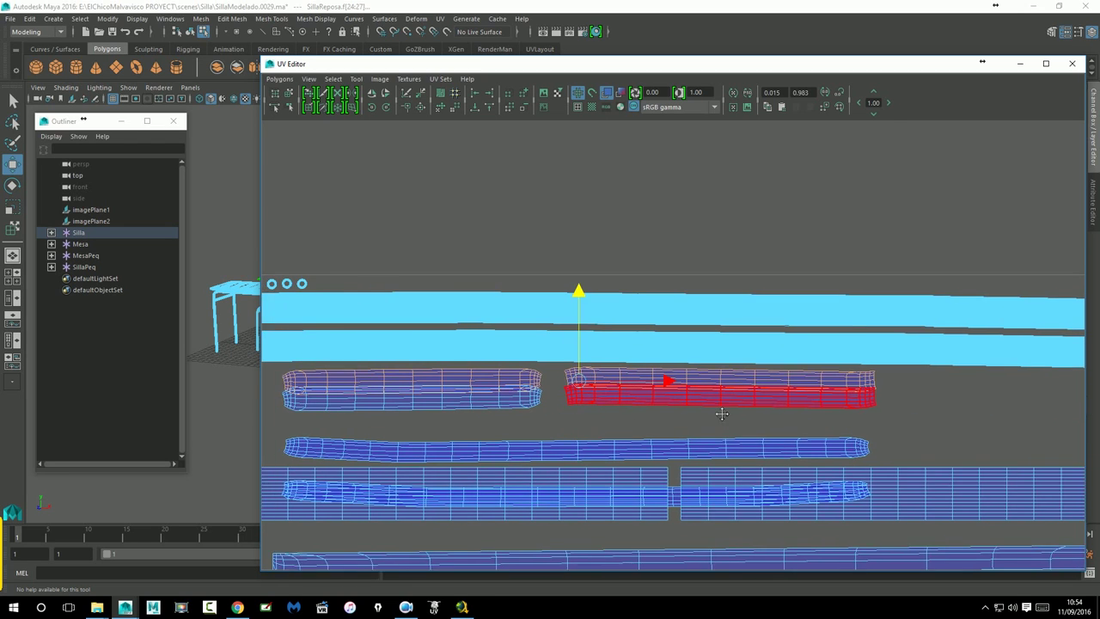
# Move the lower-left and lower-right leg shells down into their own row
pyautogui.keyDown('alt'); pyautogui.moveTo(699, 413); pyautogui.dragTo(734, 427, button='middle'); pyautogui.keyUp('alt')
pyautogui.moveTo(698, 401)
pyautogui.mouseDown()
pyautogui.moveTo(675, 401)
pyautogui.moveTo(693, 399)
pyautogui.mouseUp()
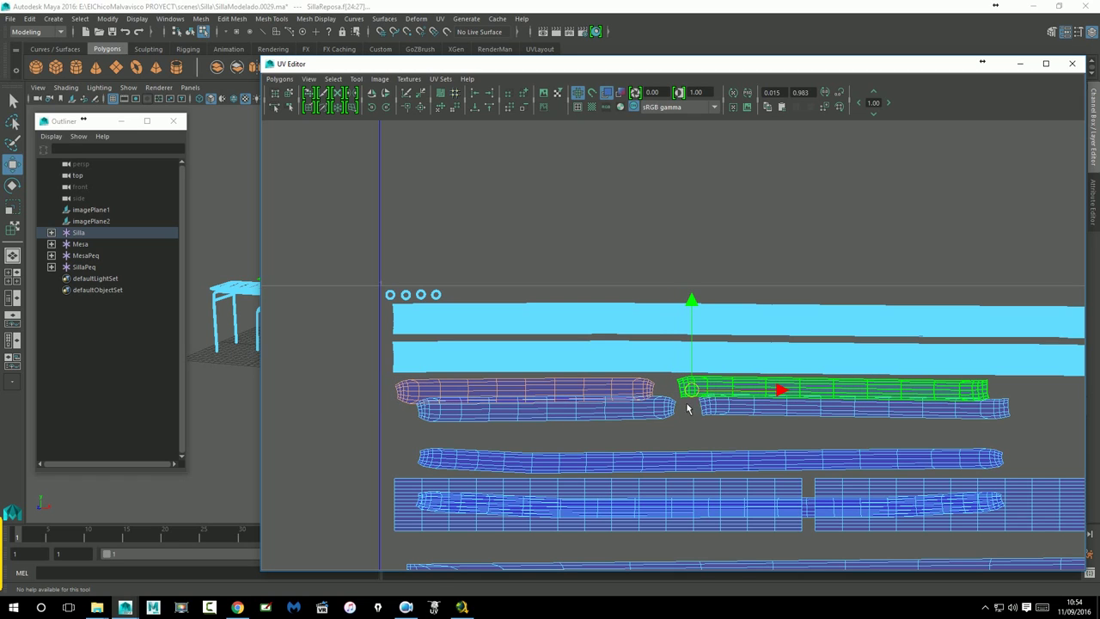
pyautogui.click(668, 416)
pyautogui.moveTo(552, 418); pyautogui.dragTo(532, 432)
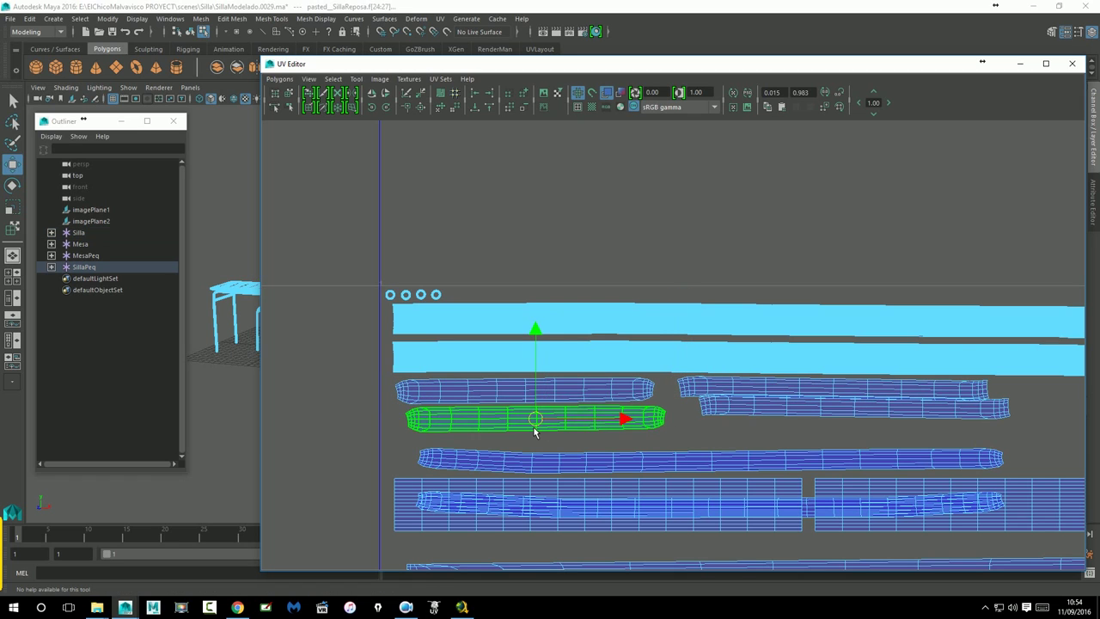
pyautogui.click(737, 414)
pyautogui.moveTo(846, 425); pyautogui.dragTo(817, 431)
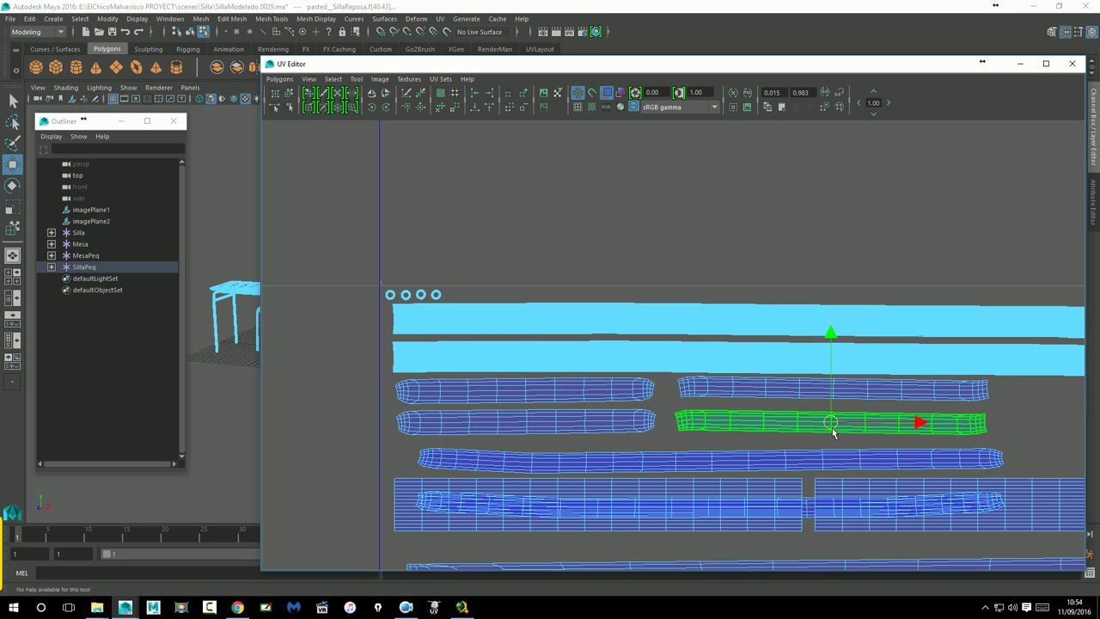
# Nudge the upper-right and upper-left leg shells down, sliding the right one left
pyautogui.click(820, 393)
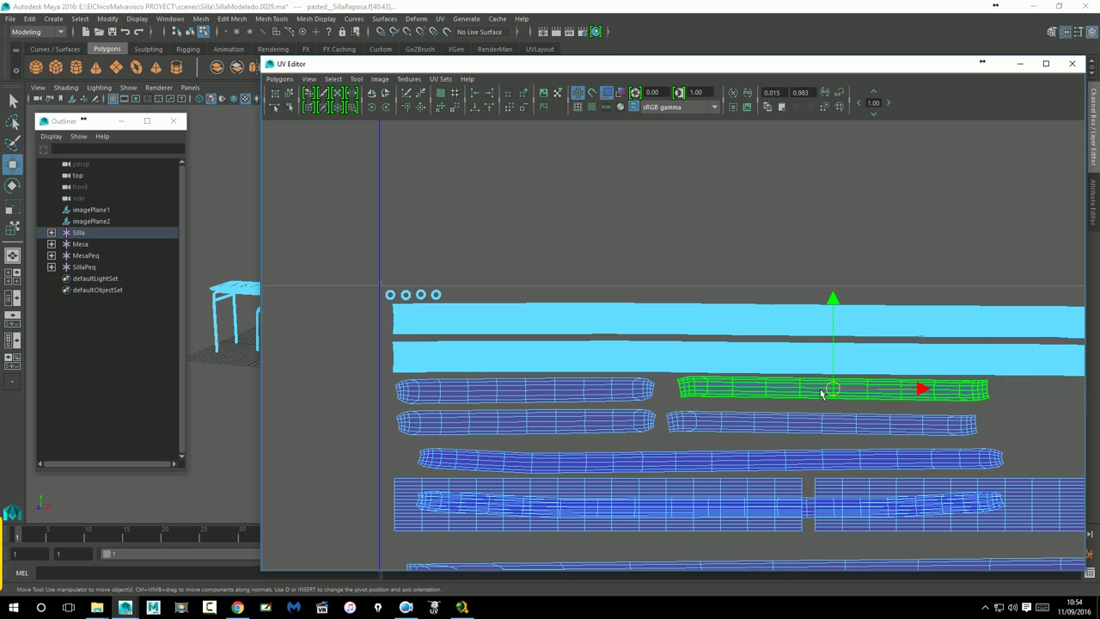
pyautogui.click(801, 369)
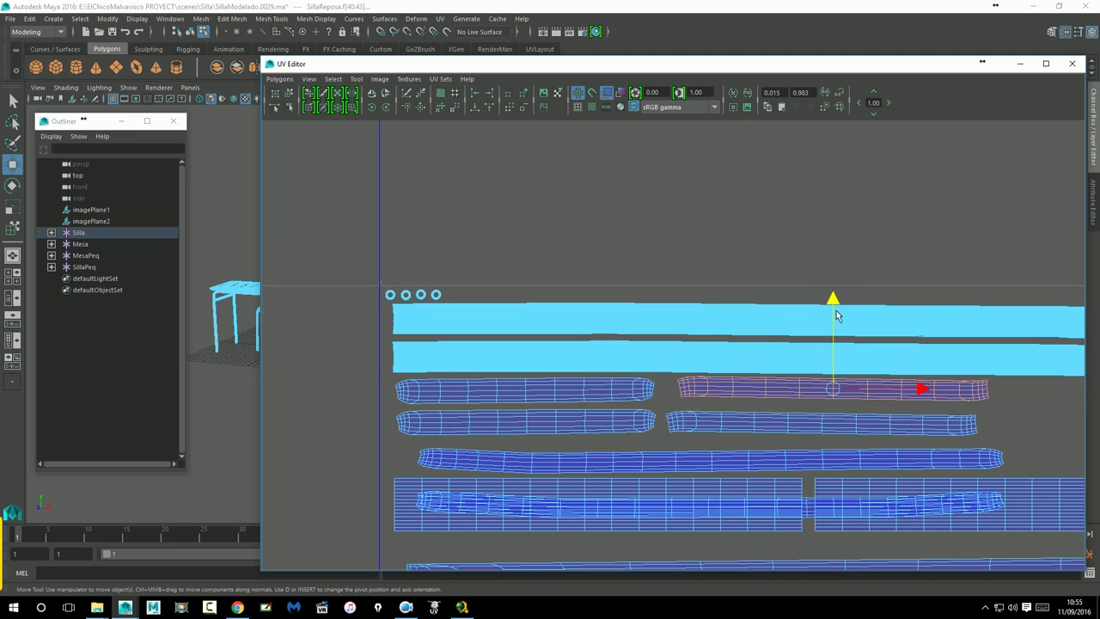
pyautogui.moveTo(836, 306); pyautogui.dragTo(835, 311)
pyautogui.moveTo(928, 400); pyautogui.dragTo(912, 402)
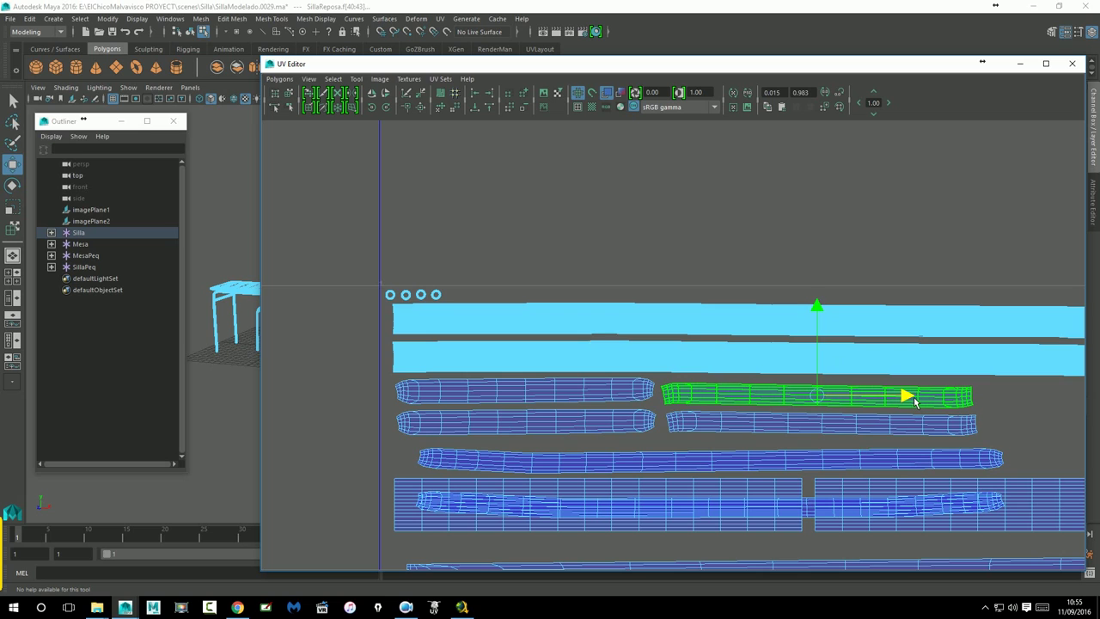
pyautogui.click(563, 424)
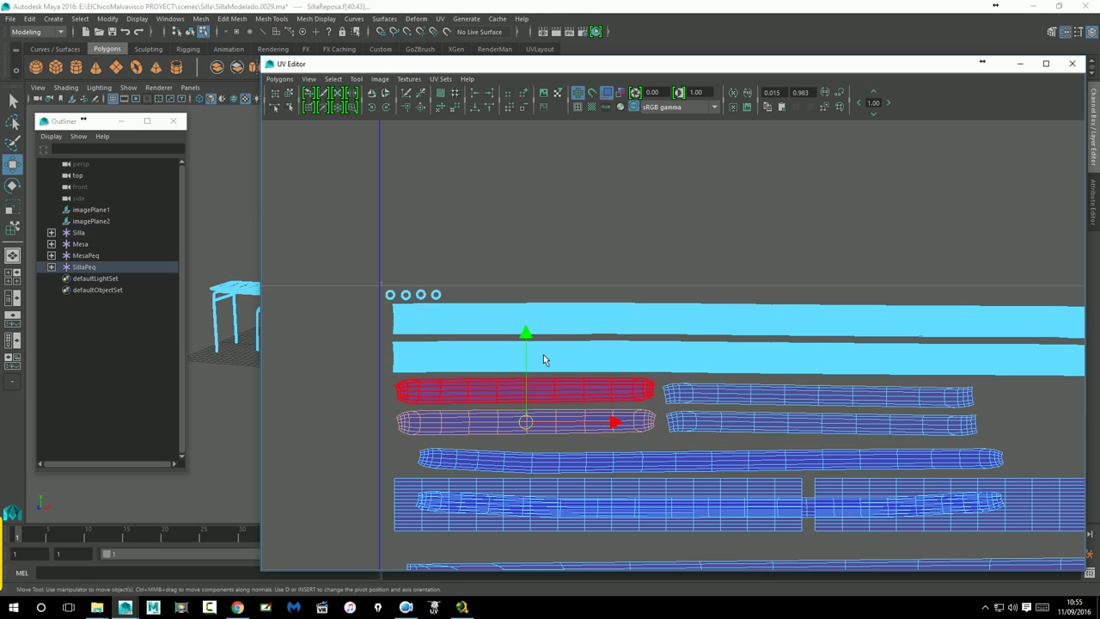
pyautogui.click(559, 395)
pyautogui.moveTo(529, 308); pyautogui.dragTo(529, 313)
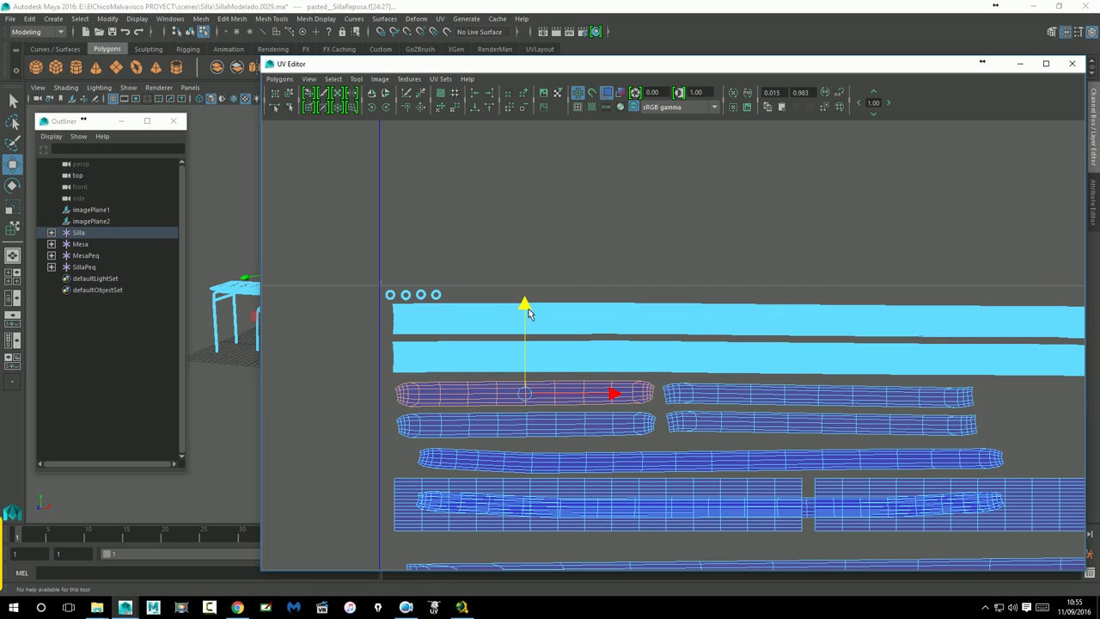
# Move the long leg shell up into the row above
pyautogui.keyDown('alt'); pyautogui.moveTo(783, 445); pyautogui.dragTo(705, 413, button='middle'); pyautogui.keyUp('alt')
pyautogui.click(714, 432)
pyautogui.moveTo(641, 394); pyautogui.dragTo(640, 362)
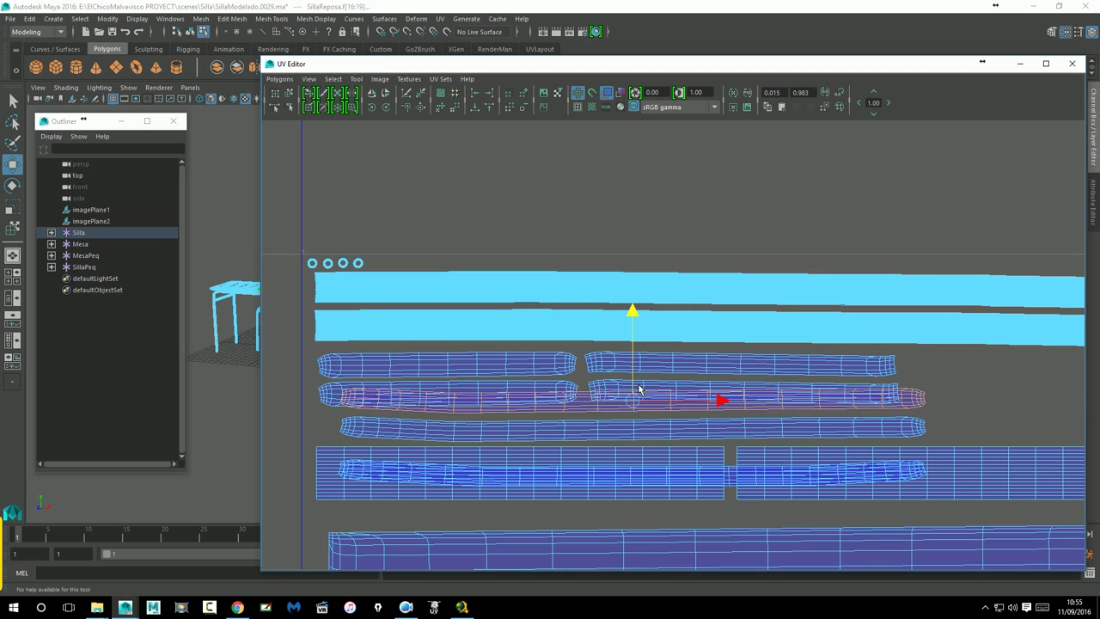
pyautogui.keyDown('alt'); pyautogui.moveTo(764, 442); pyautogui.dragTo(560, 430, button='middle'); pyautogui.keyUp('alt')
# Zoom out to the whole UV layout and nudge the table-top shells slightly down
pyautogui.scroll(-2, 756, 447)
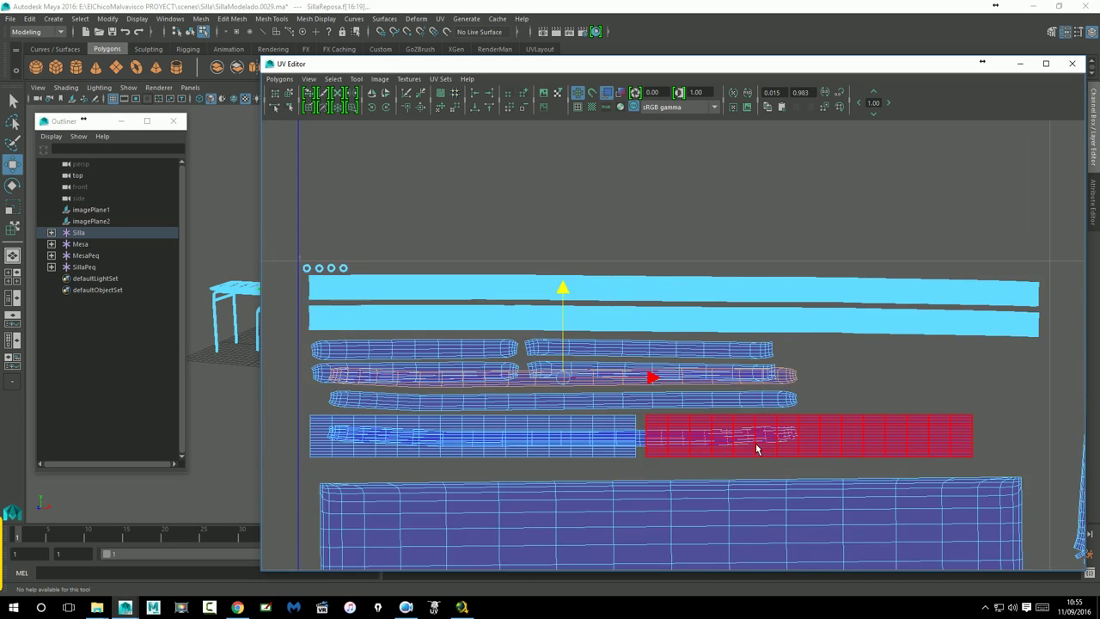
pyautogui.scroll(-2, 757, 447)
pyautogui.scroll(-1, 756, 449)
pyautogui.scroll(-2, 757, 447)
pyautogui.scroll(-2, 755, 442)
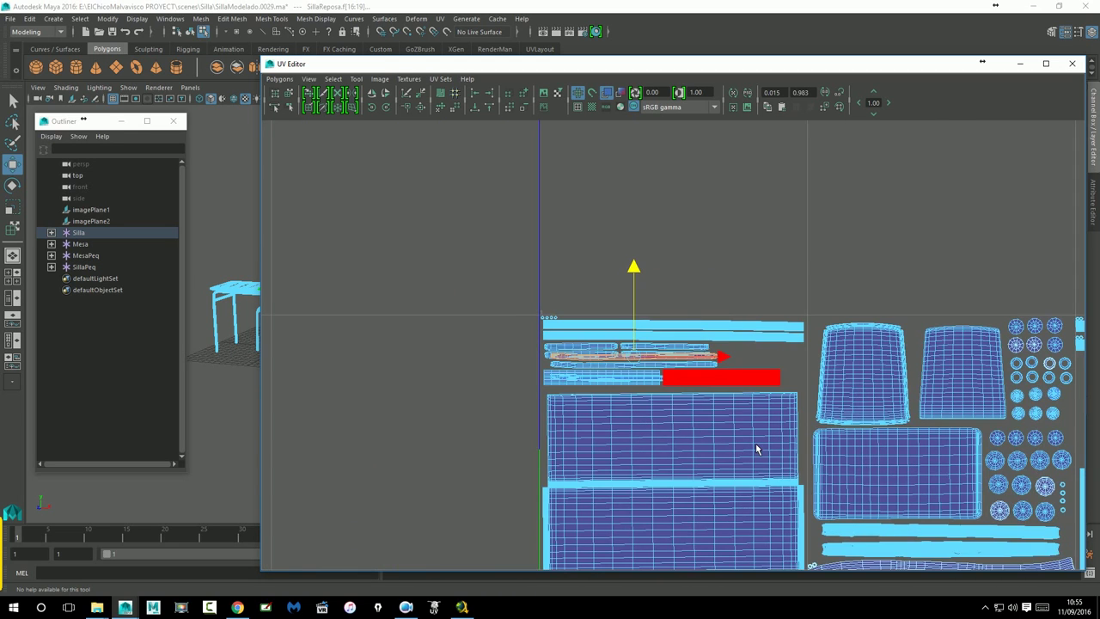
pyautogui.scroll(-1, 755, 443)
pyautogui.moveTo(763, 449)
pyautogui.keyDown('alt'); pyautogui.mouseDown(button='middle')
pyautogui.moveTo(823, 434)
pyautogui.moveTo(617, 394)
pyautogui.mouseUp(button='middle'); pyautogui.keyUp('alt')
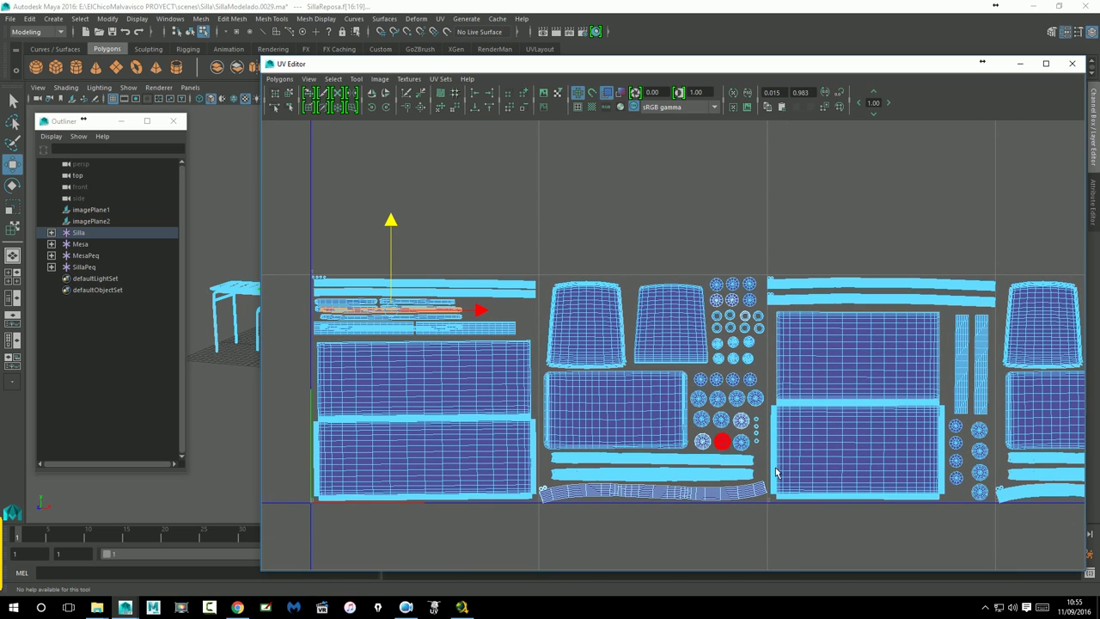
pyautogui.moveTo(491, 418)
pyautogui.keyDown('alt'); pyautogui.mouseDown(button='middle')
pyautogui.moveTo(588, 403)
pyautogui.moveTo(589, 362)
pyautogui.mouseUp(button='middle'); pyautogui.keyUp('alt')
pyautogui.scroll(3, 568, 425)
pyautogui.click(589, 363)
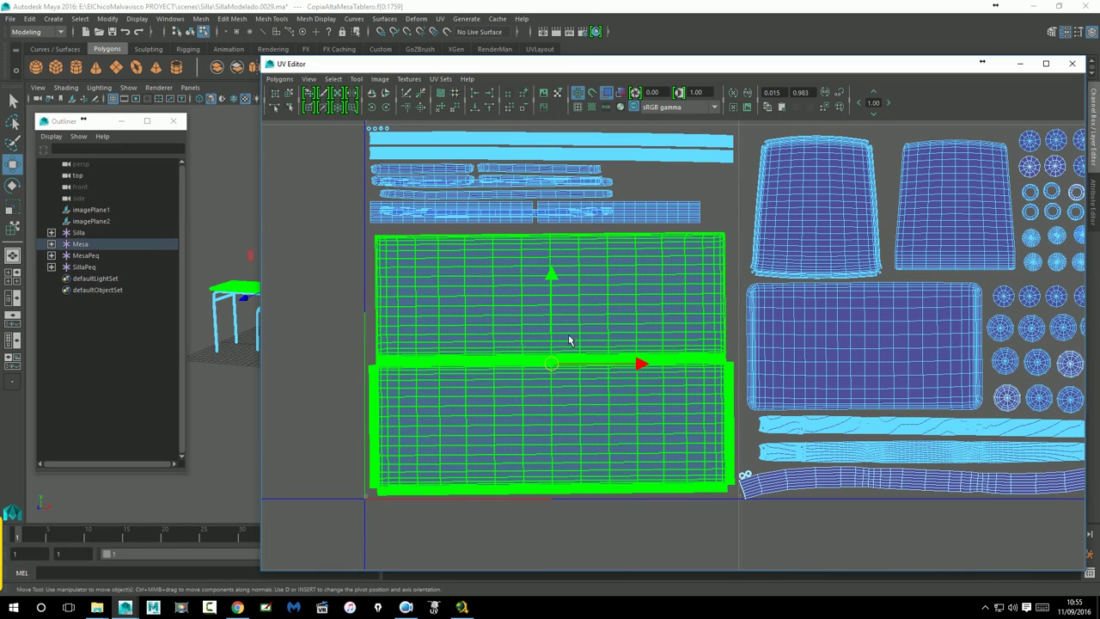
pyautogui.moveTo(558, 293); pyautogui.dragTo(558, 294)
# Move the left and right narrow strip shells down one row, then select the small chair's long strip
pyautogui.keyDown('alt'); pyautogui.moveTo(558, 293); pyautogui.dragTo(651, 426, button='middle'); pyautogui.keyUp('alt')
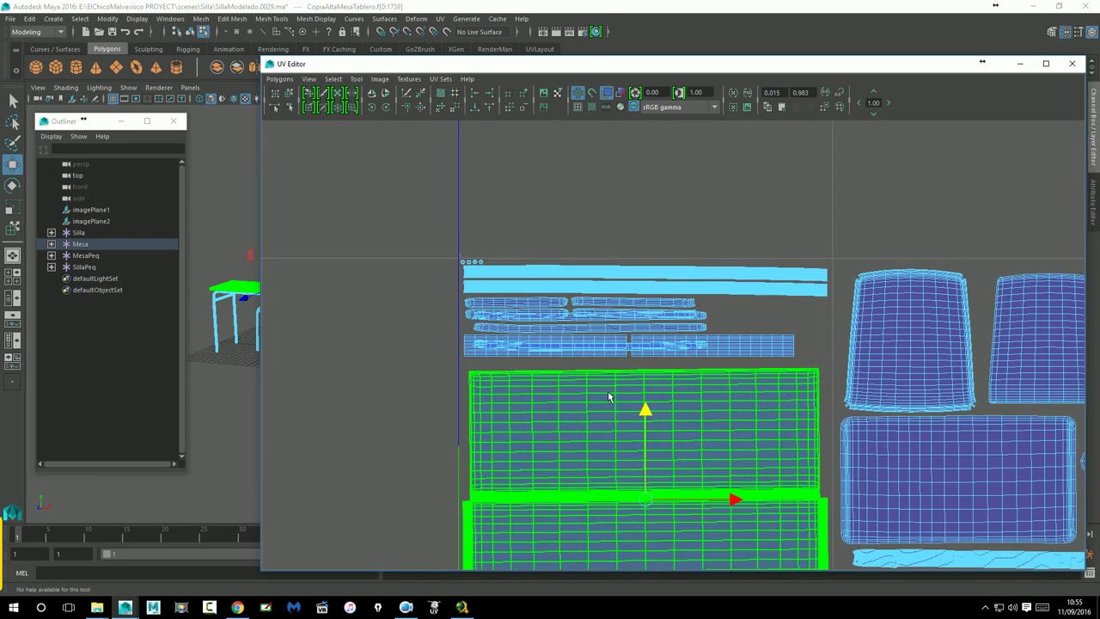
pyautogui.scroll(2, 650, 426)
pyautogui.click(586, 360)
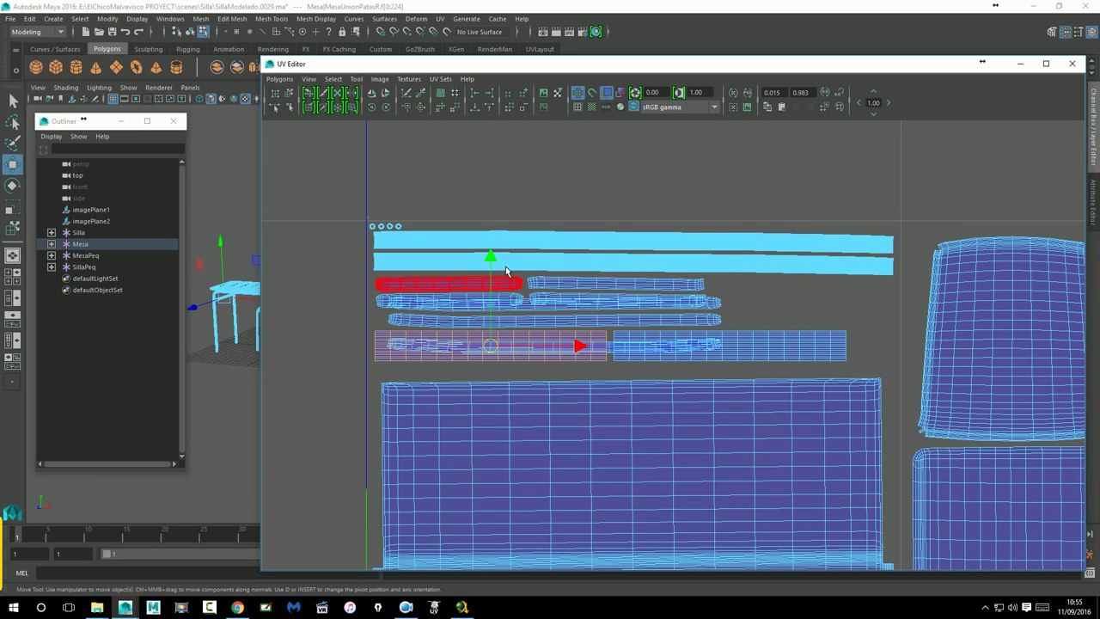
pyautogui.moveTo(499, 260); pyautogui.dragTo(501, 282)
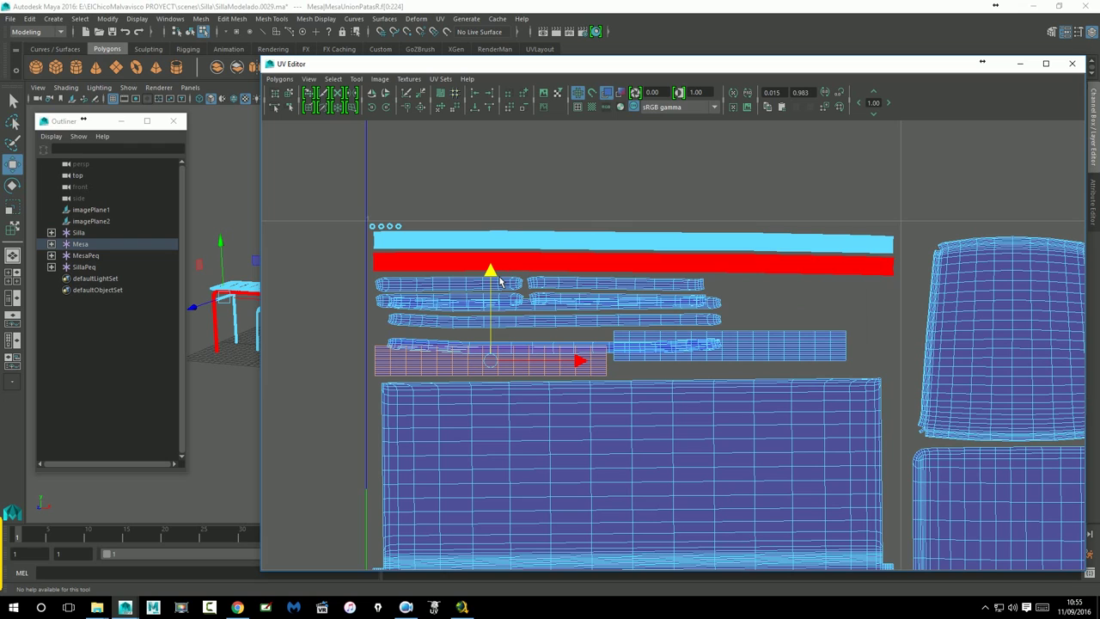
pyautogui.click(738, 352)
pyautogui.moveTo(728, 256); pyautogui.dragTo(728, 279)
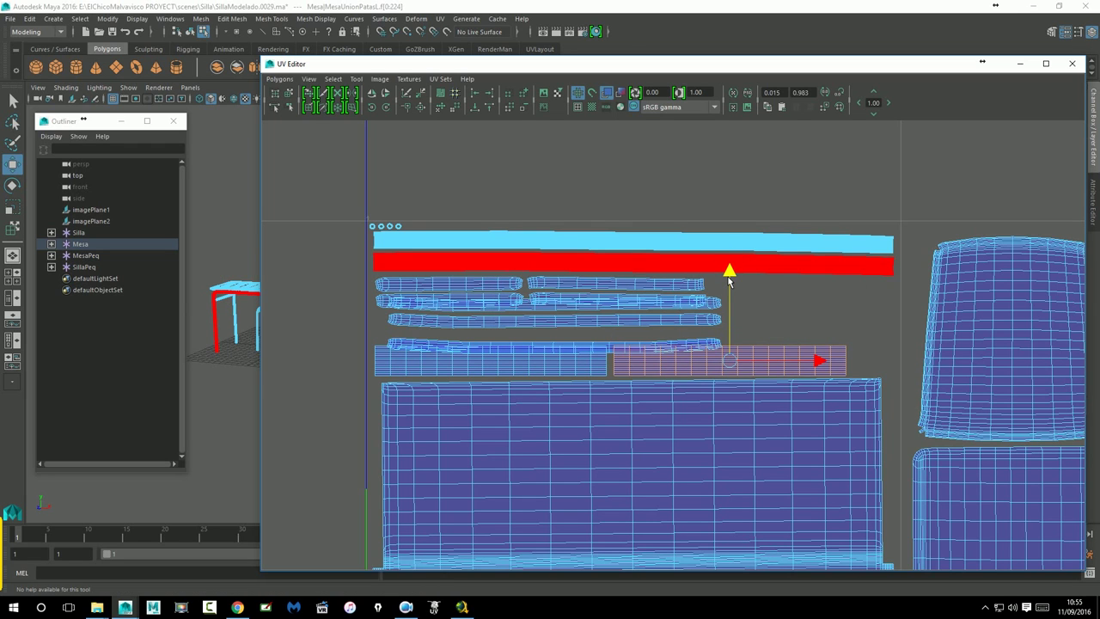
pyautogui.click(620, 350)
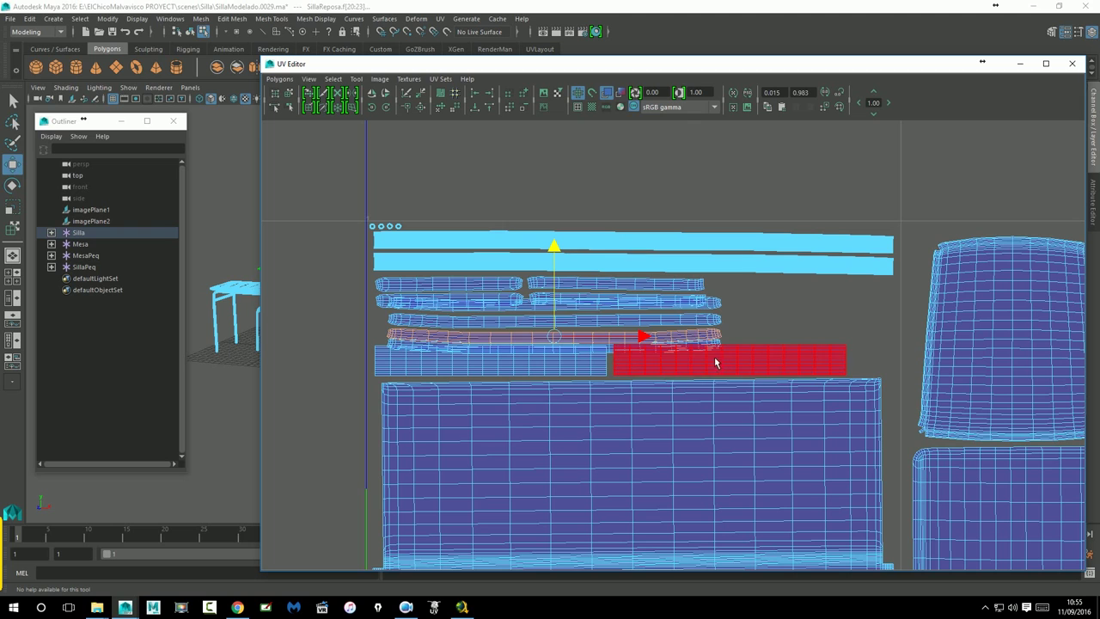
pyautogui.click(653, 344)
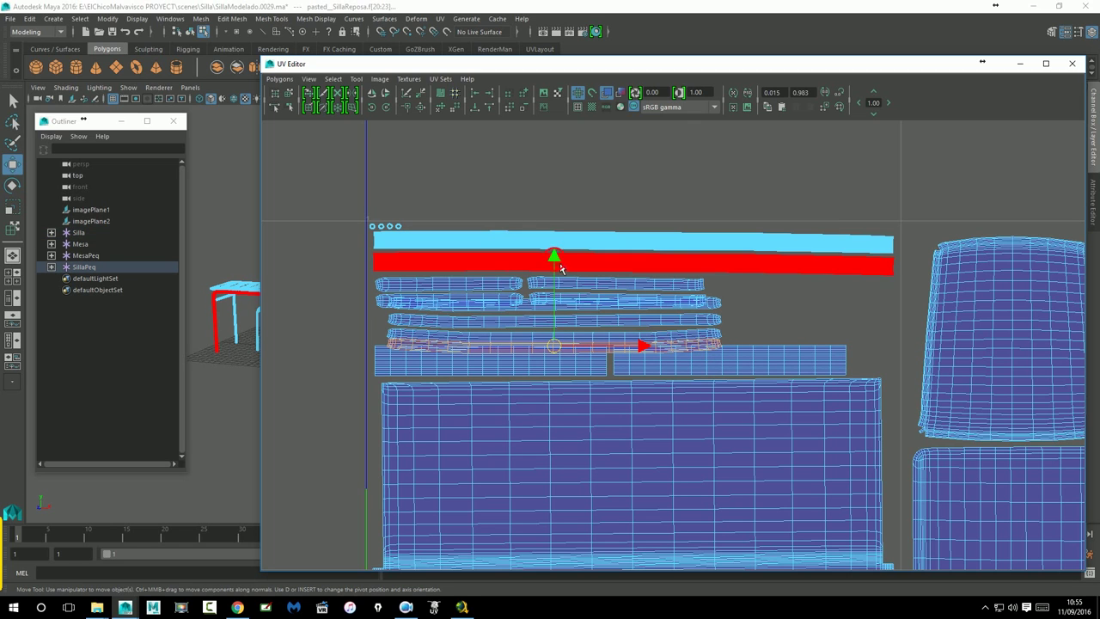
# Lift the first two long chair strip shells above the layout into separate rows
pyautogui.moveTo(560, 269); pyautogui.dragTo(564, 118)
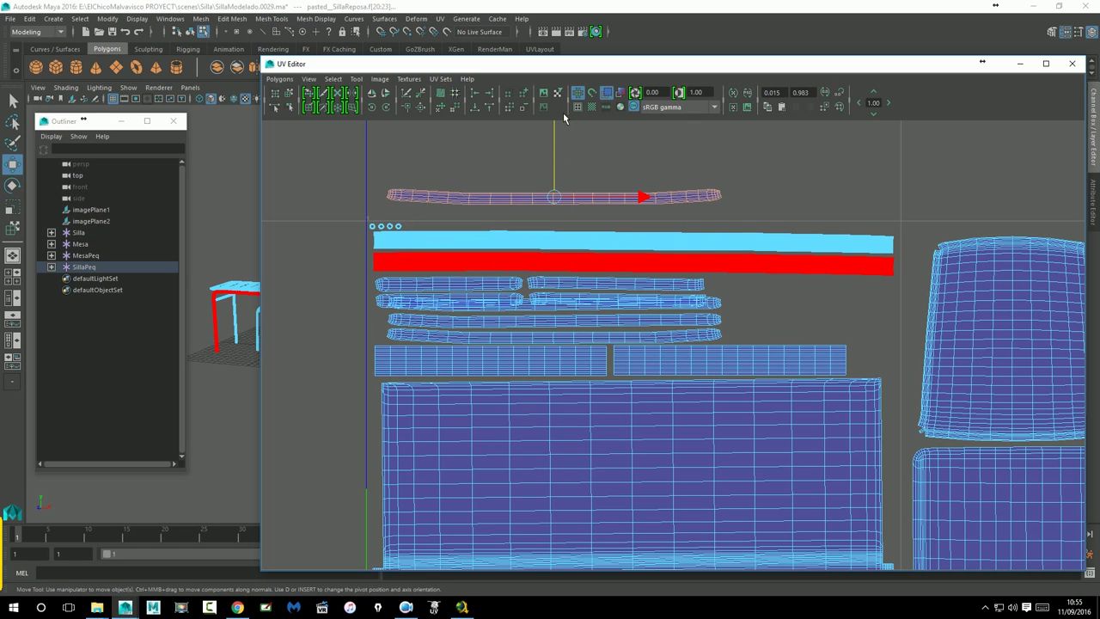
pyautogui.click(627, 339)
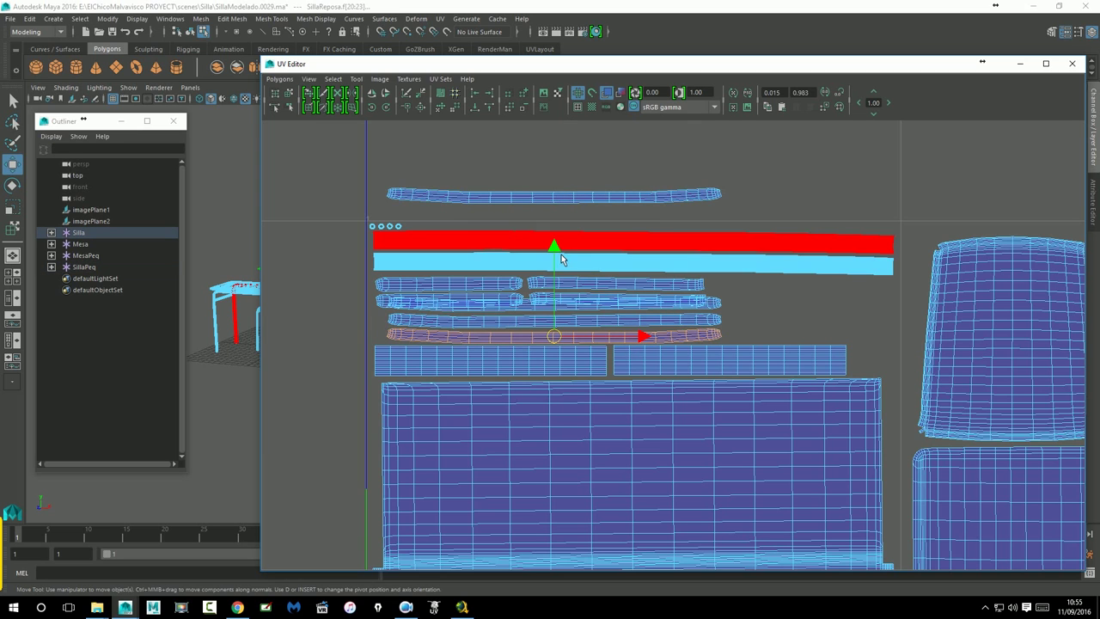
pyautogui.keyDown('alt'); pyautogui.moveTo(575, 243); pyautogui.dragTo(572, 385, button='middle'); pyautogui.keyUp('alt')
pyautogui.moveTo(573, 384); pyautogui.dragTo(569, 220)
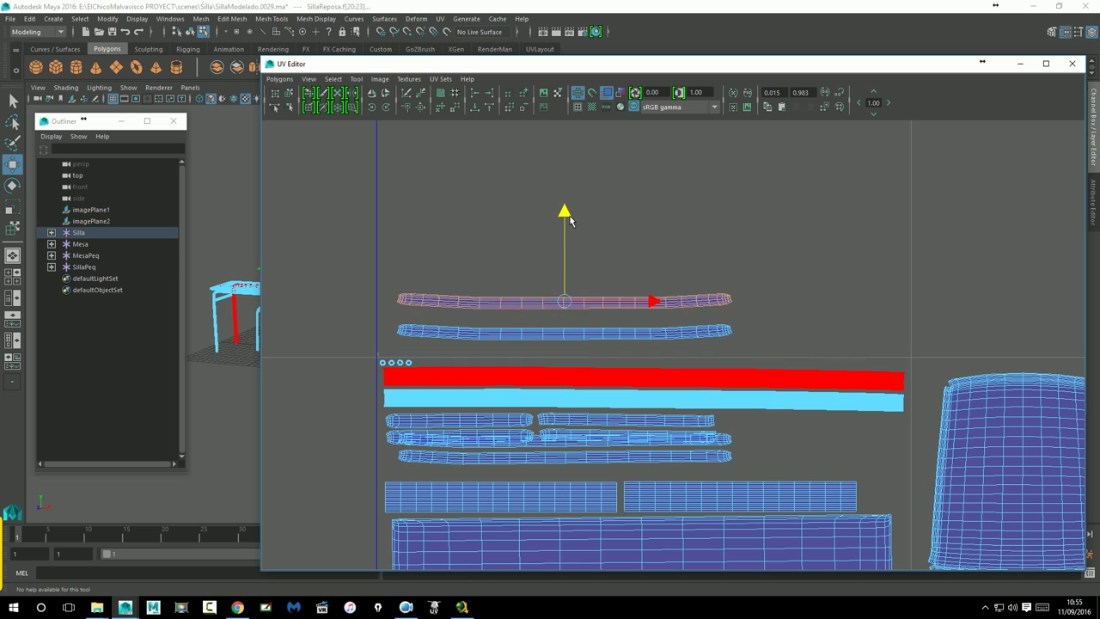
# Stack the remaining two chair strip shells above them and zoom out to the full layout
pyautogui.click(600, 461)
pyautogui.moveTo(567, 370); pyautogui.dragTo(569, 190)
pyautogui.click(550, 452)
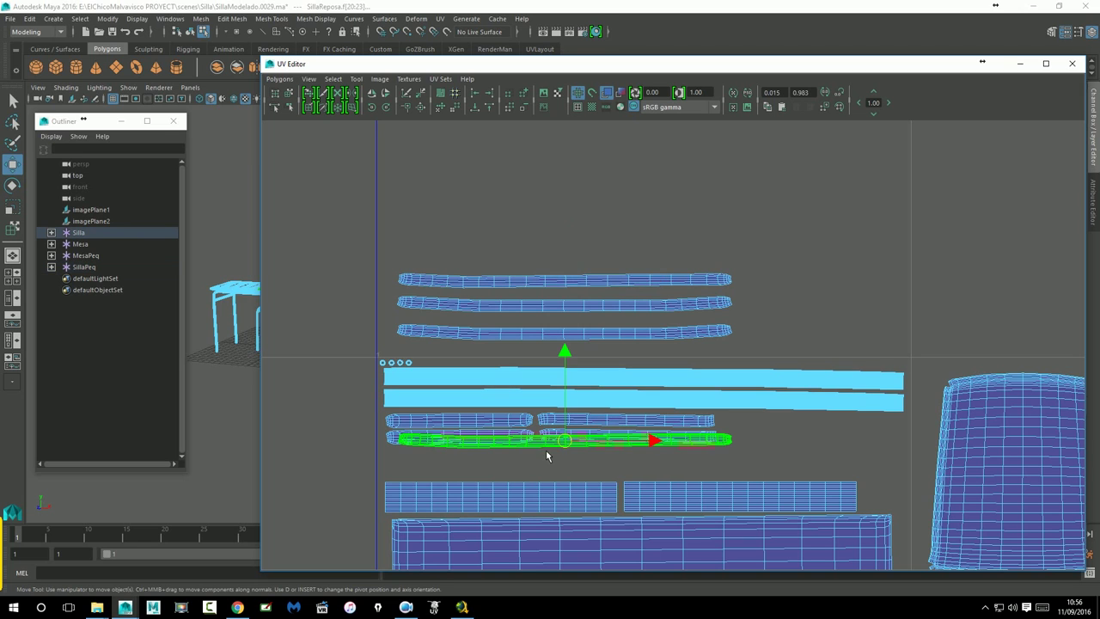
pyautogui.moveTo(569, 348); pyautogui.dragTo(577, 177)
pyautogui.scroll(-1, 653, 300)
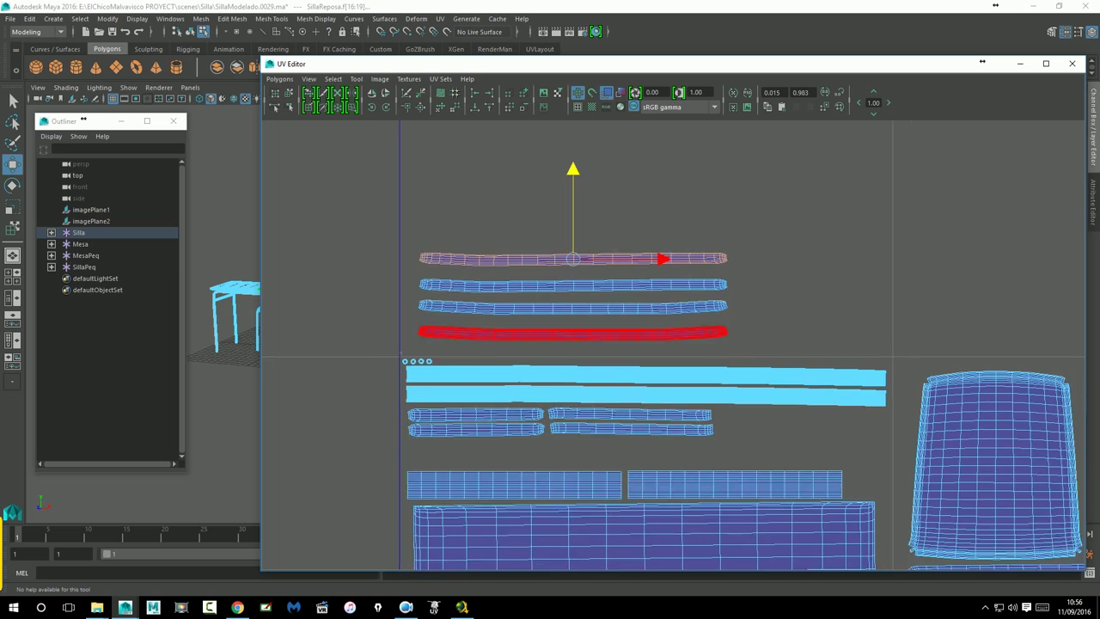
pyautogui.scroll(-1, 705, 349)
pyautogui.scroll(-2, 749, 366)
pyautogui.scroll(-1, 760, 384)
pyautogui.scroll(-1, 759, 390)
pyautogui.keyDown('alt'); pyautogui.moveTo(773, 391); pyautogui.dragTo(474, 349, button='middle'); pyautogui.keyUp('alt')
# Clear the face selection and Increment and Save the scene as SillaModelado.0030.ma
pyautogui.scroll(-1, 722, 442)
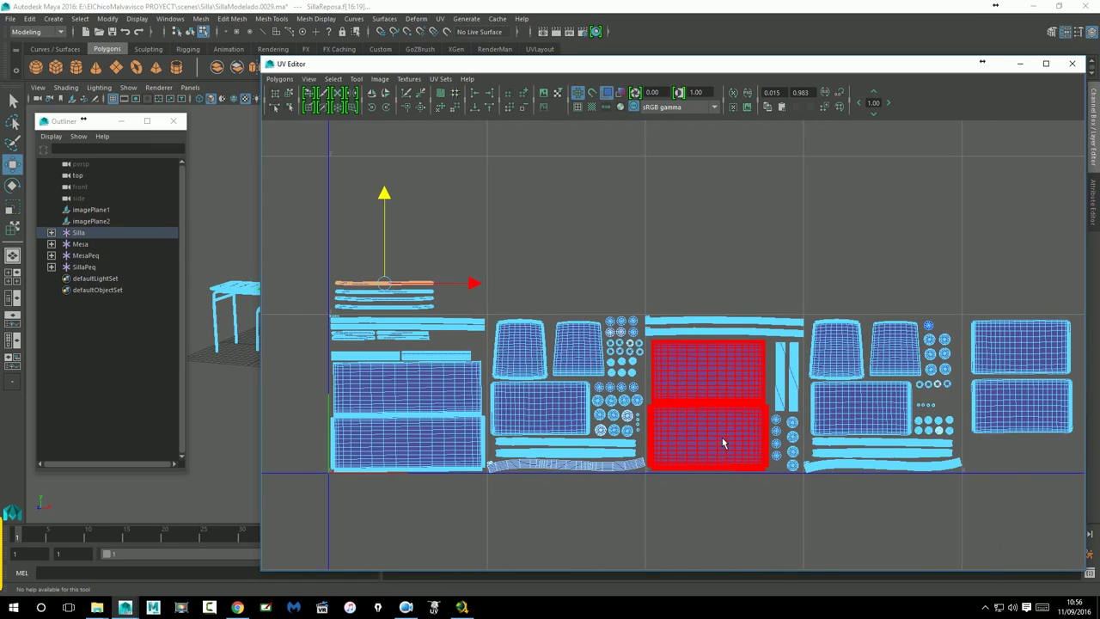
pyautogui.keyDown('alt'); pyautogui.moveTo(723, 443); pyautogui.dragTo(722, 423, button='middle'); pyautogui.keyUp('alt')
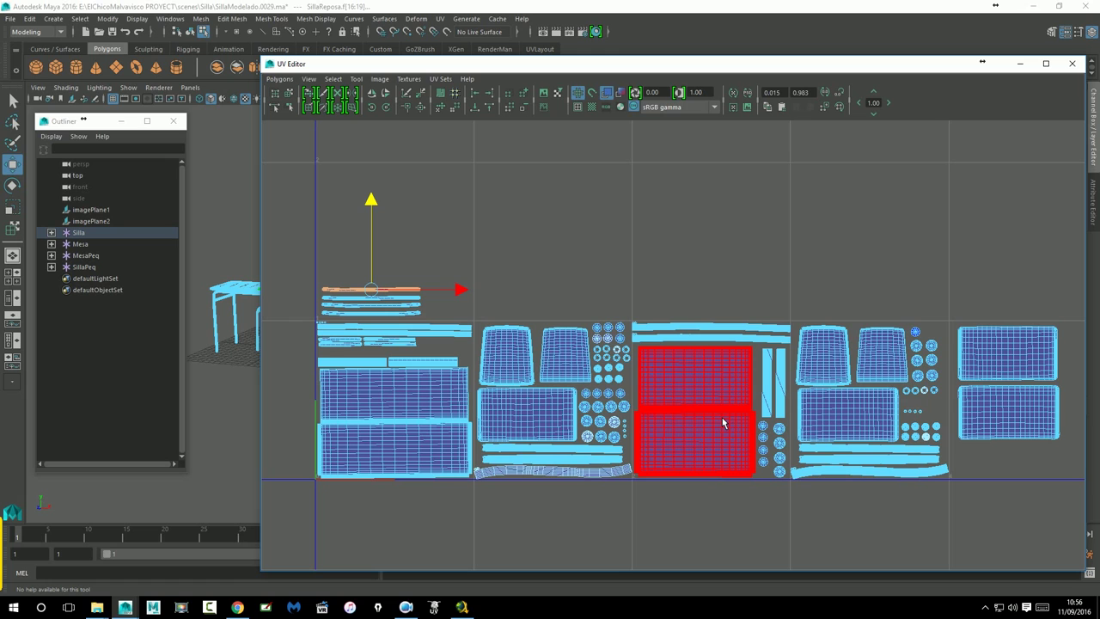
pyautogui.click(627, 294)
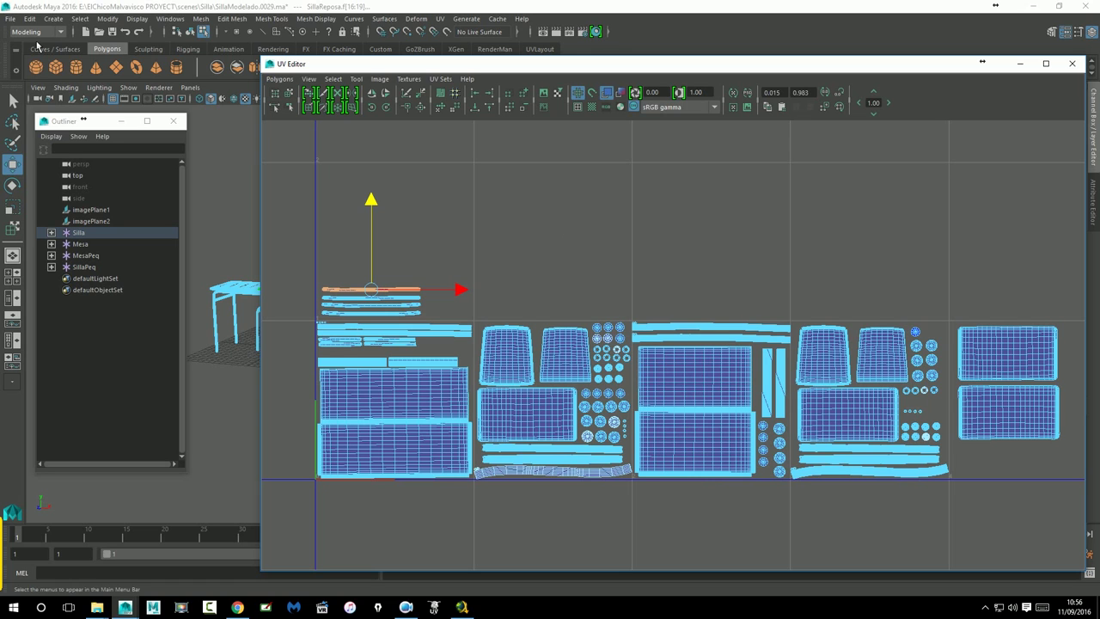
pyautogui.click(14, 19)
pyautogui.click(35, 88)
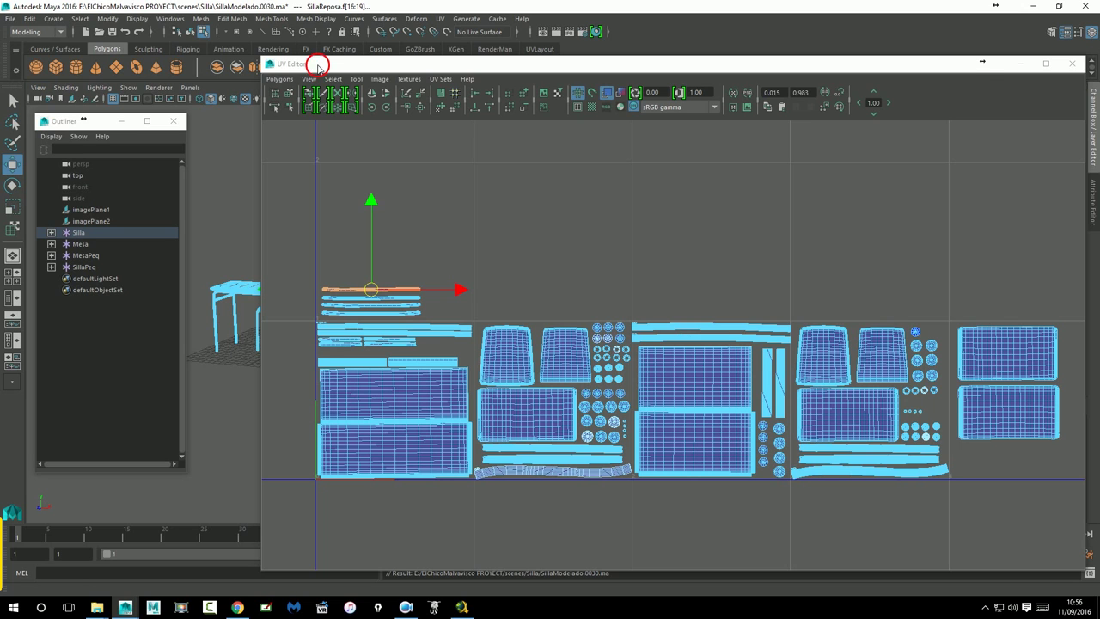
# Nudge the Mesa table strip shell slightly upward
pyautogui.moveTo(314, 63); pyautogui.dragTo(320, 62)
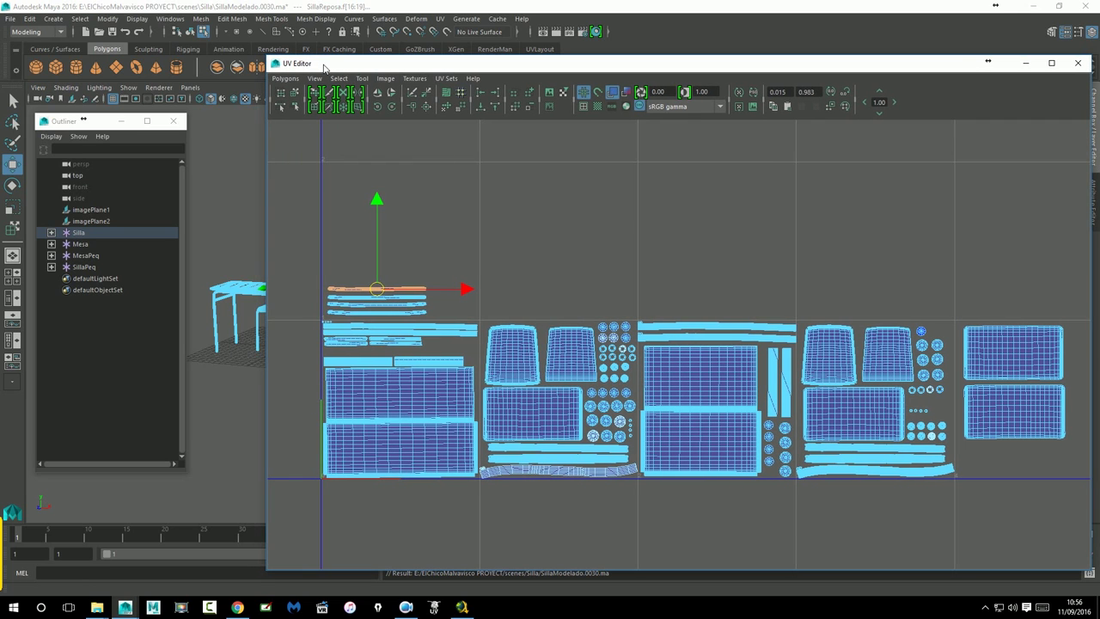
pyautogui.click(438, 331)
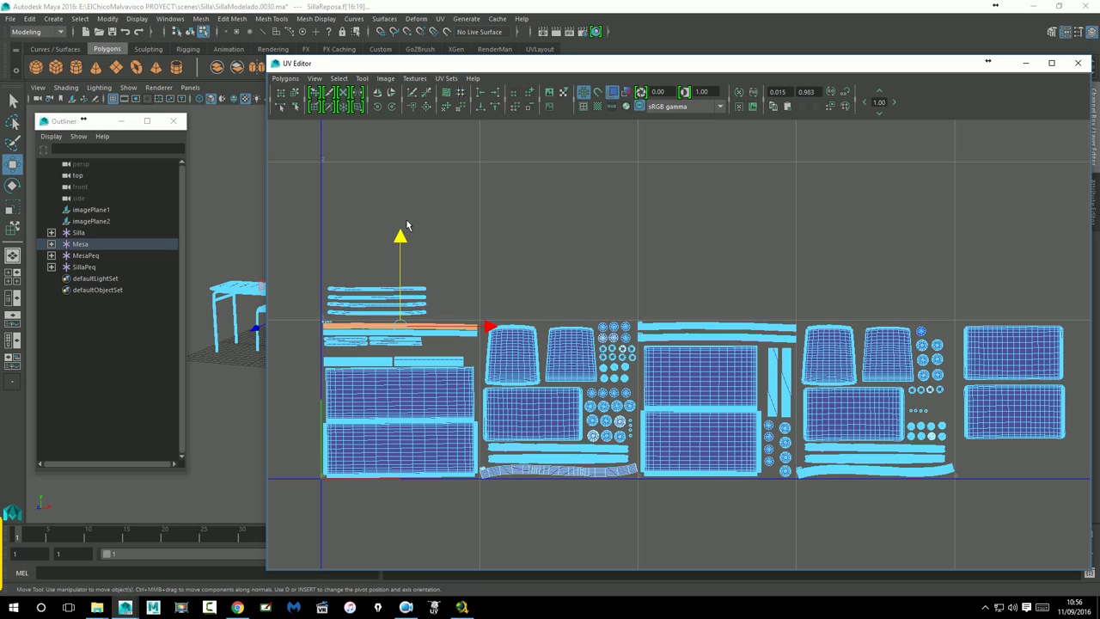
pyautogui.moveTo(406, 249); pyautogui.dragTo(407, 256)
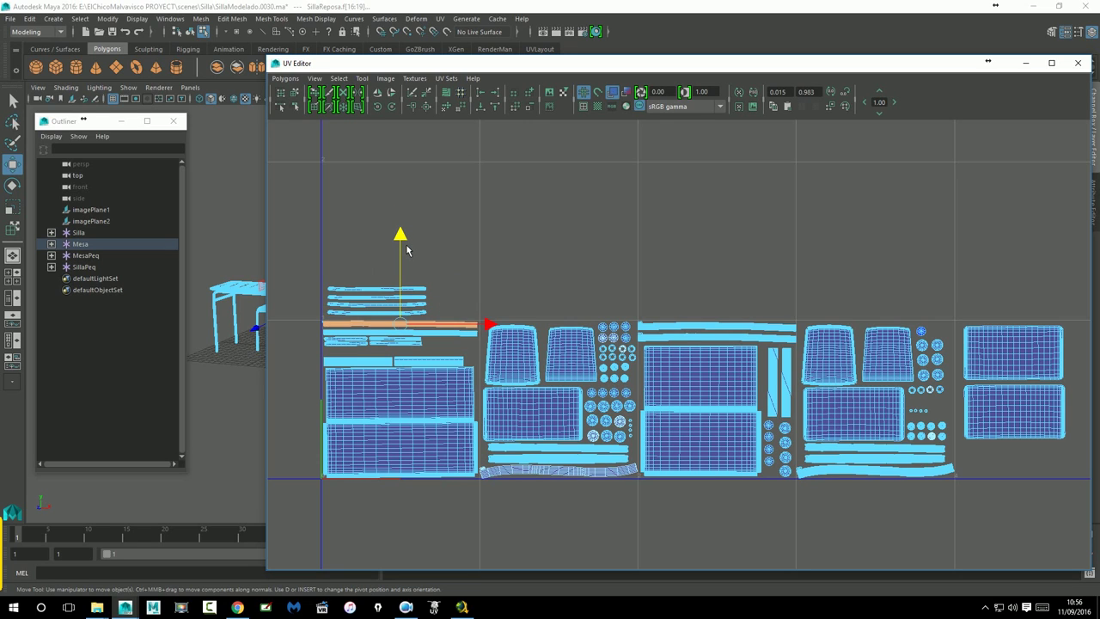
# Close the UV Editor and delete the history of all objects via Edit > Delete All by Type
pyautogui.moveTo(256, 290); pyautogui.dragTo(297, 269, button='right')
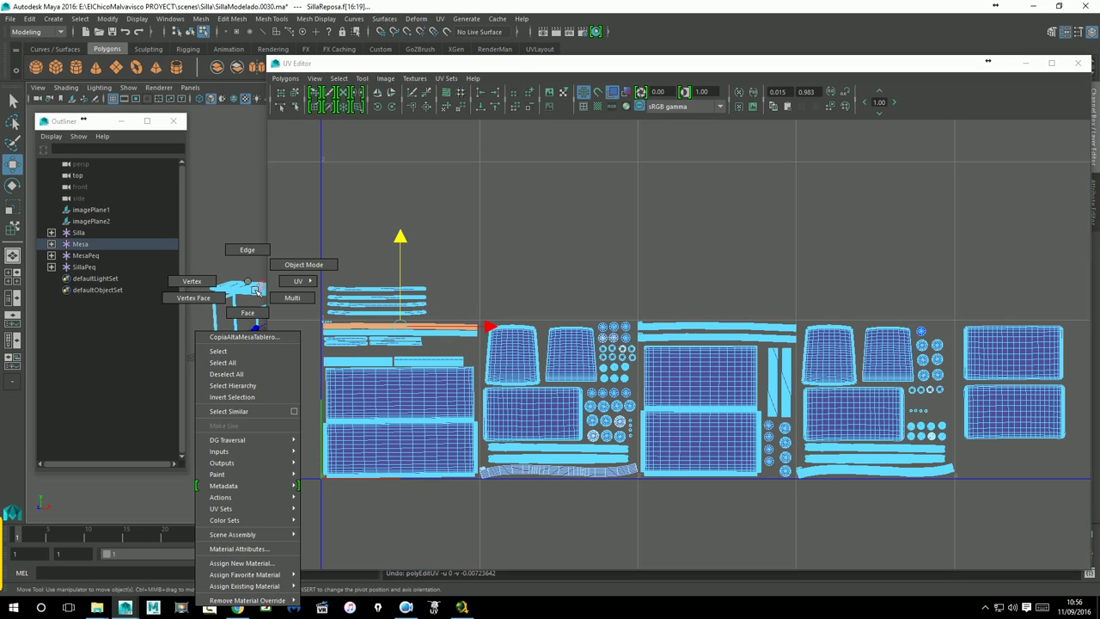
pyautogui.click(1077, 63)
pyautogui.click(605, 230)
pyautogui.scroll(2, 605, 230)
pyautogui.scroll(1, 684, 238)
pyautogui.scroll(2, 587, 240)
pyautogui.scroll(3, 752, 238)
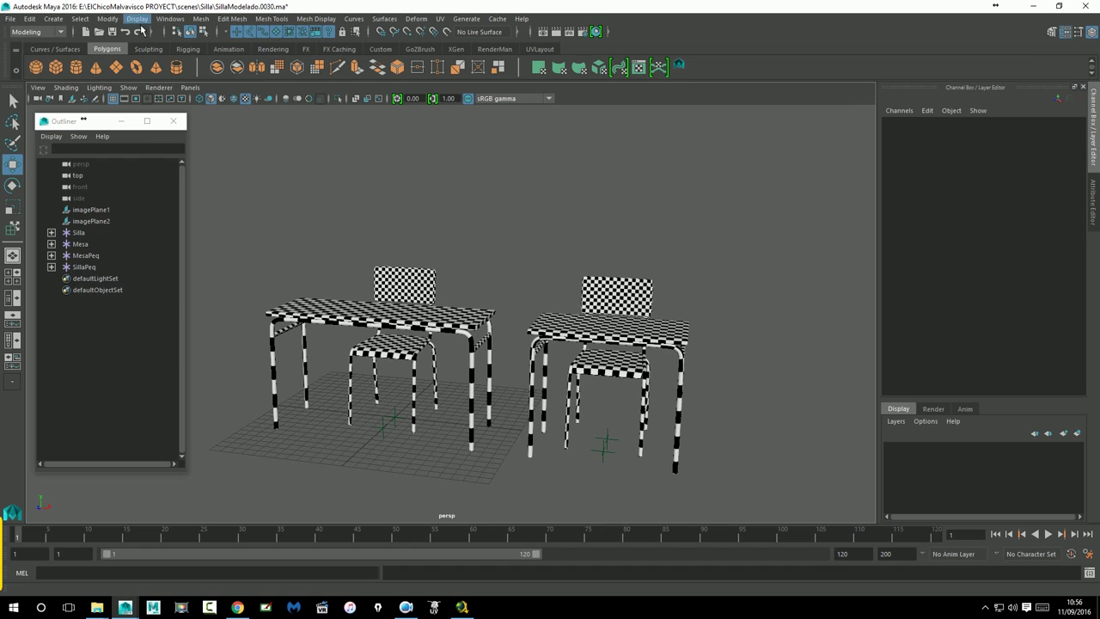
pyautogui.click(10, 18)
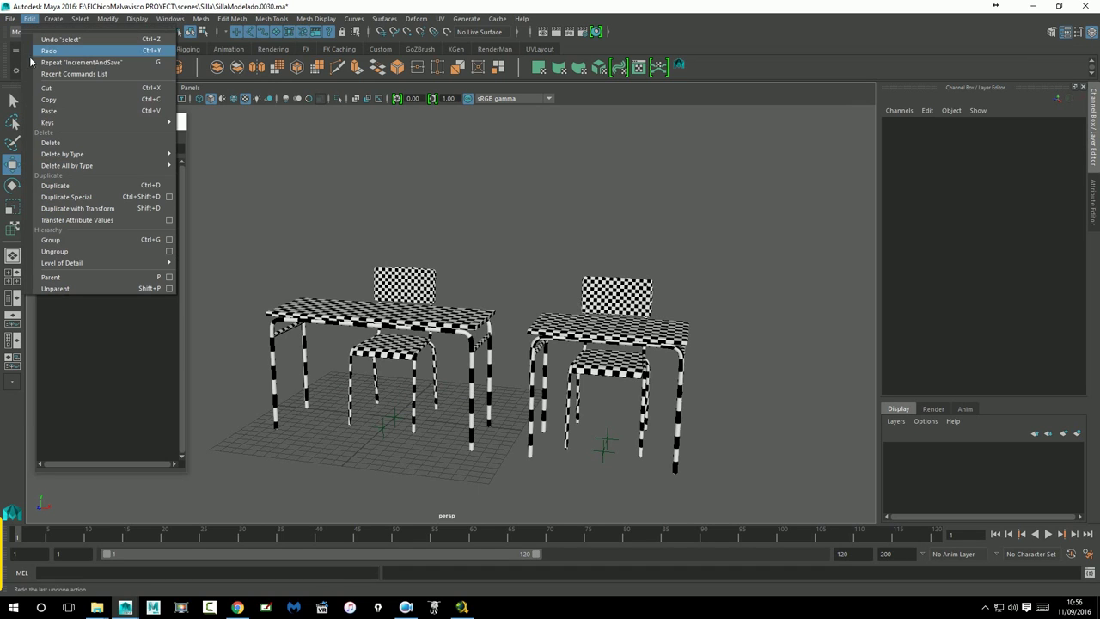
pyautogui.moveTo(67, 165)
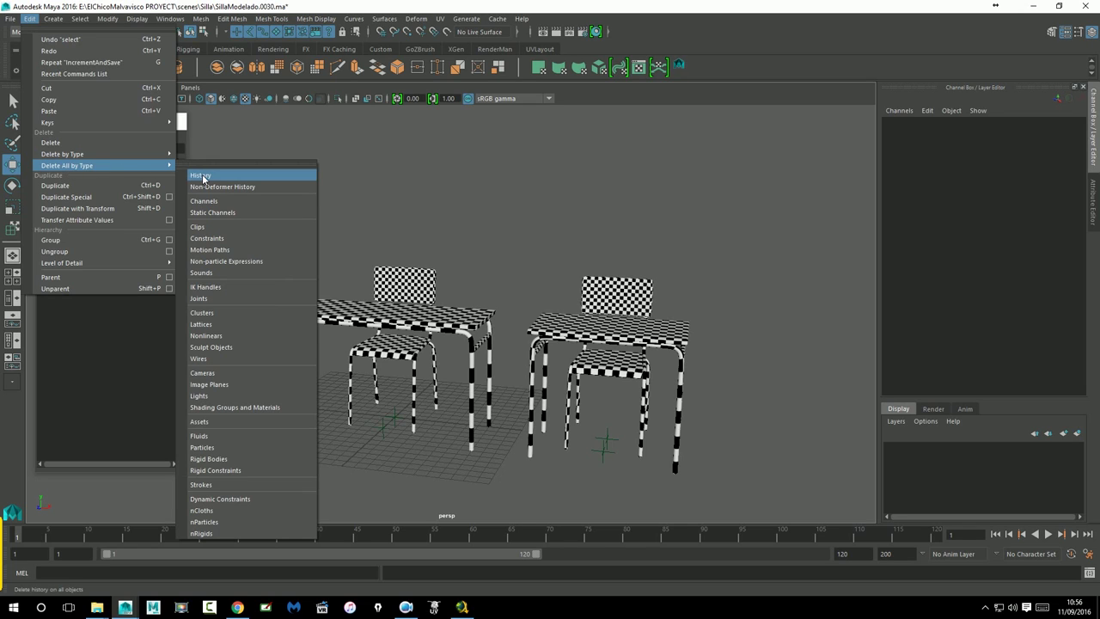
pyautogui.click(203, 175)
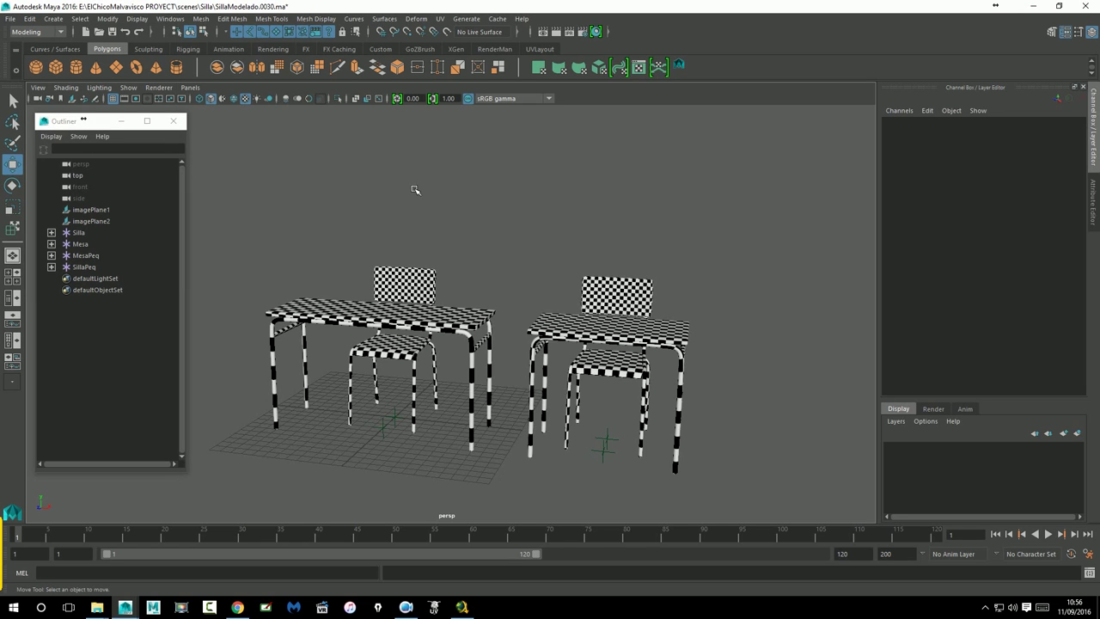
# Inspect the checker texture on the left chair back, table top and seat
pyautogui.click(404, 278)
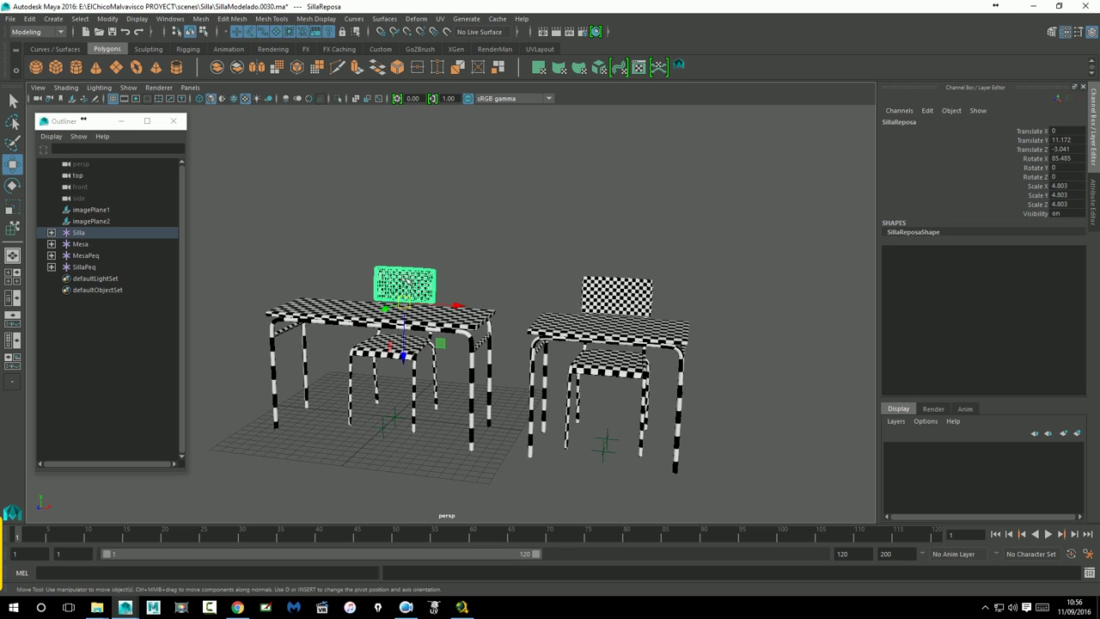
pyautogui.keyDown('alt'); pyautogui.moveTo(514, 222); pyautogui.dragTo(522, 244); pyautogui.keyUp('alt')
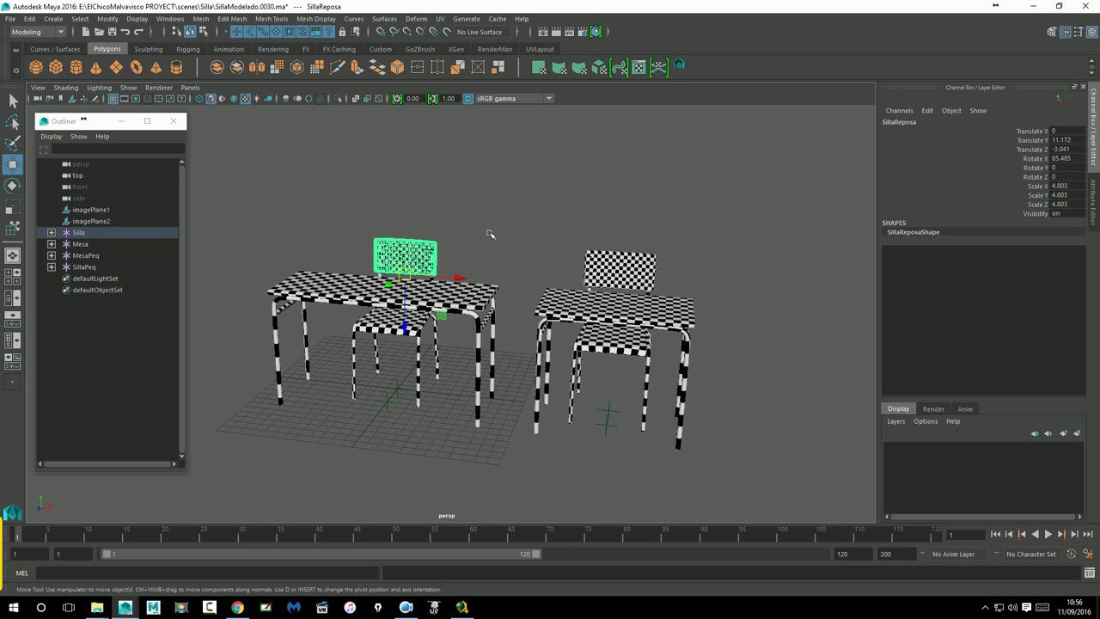
pyautogui.click(352, 297)
pyautogui.click(387, 325)
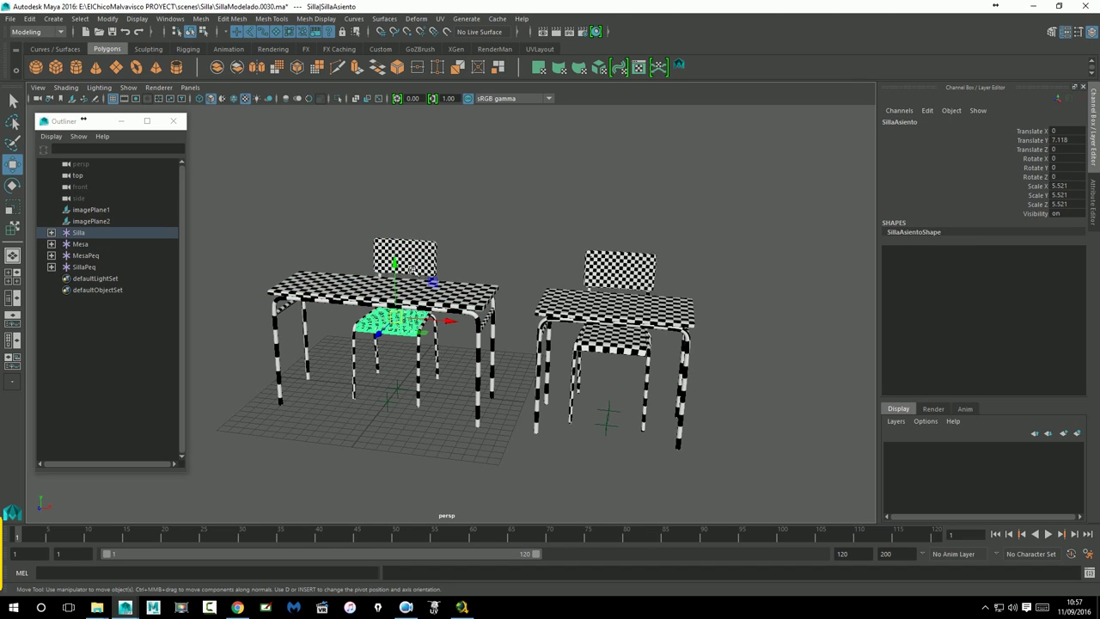
pyautogui.click(416, 263)
# Check the right chair back, table top and seat, plus the left table's legs, then deselect
pyautogui.click(607, 272)
pyautogui.click(607, 307)
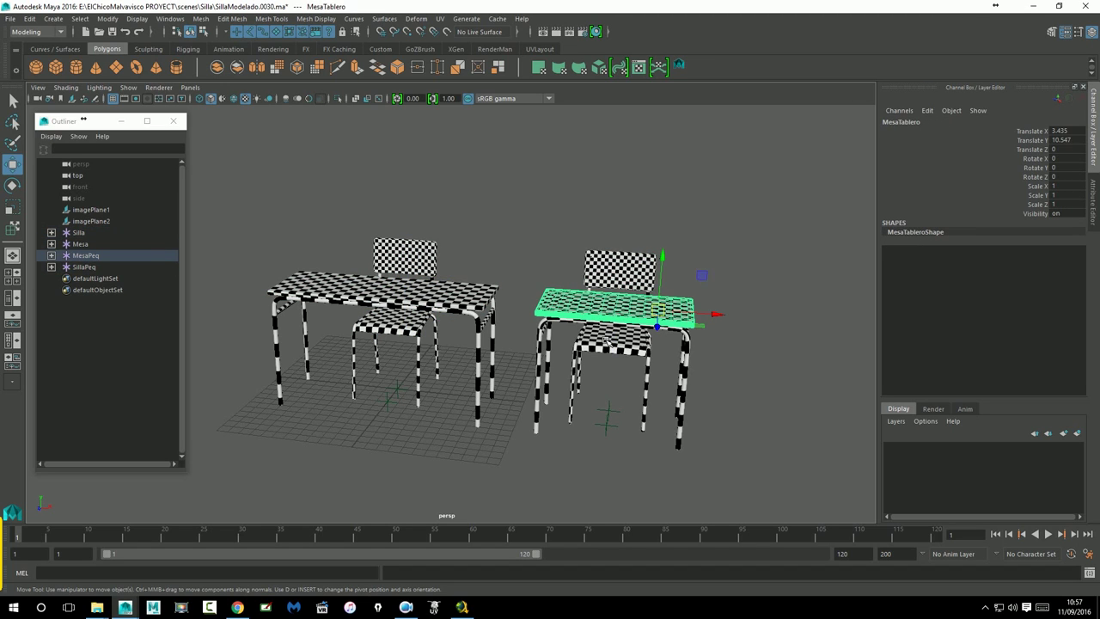
pyautogui.click(606, 341)
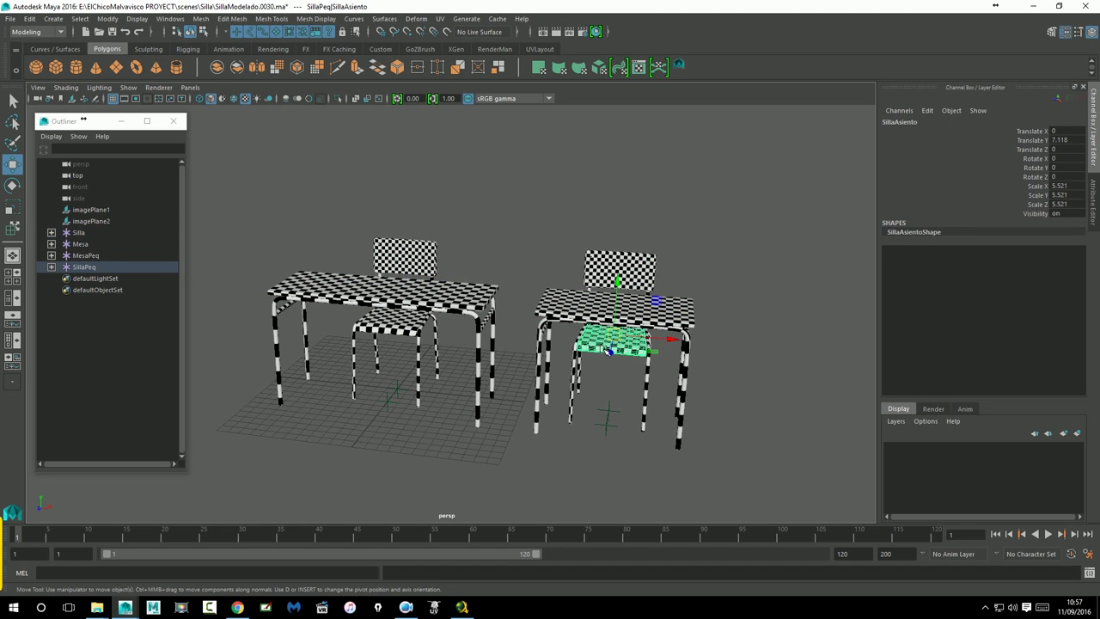
pyautogui.click(485, 350)
pyautogui.click(422, 360)
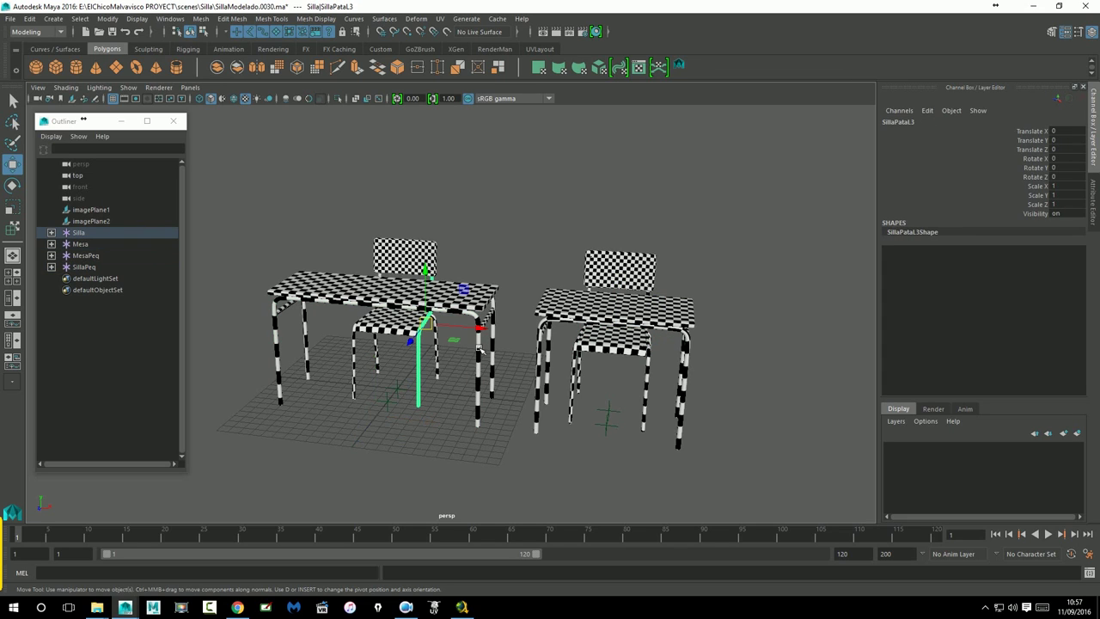
pyautogui.click(486, 353)
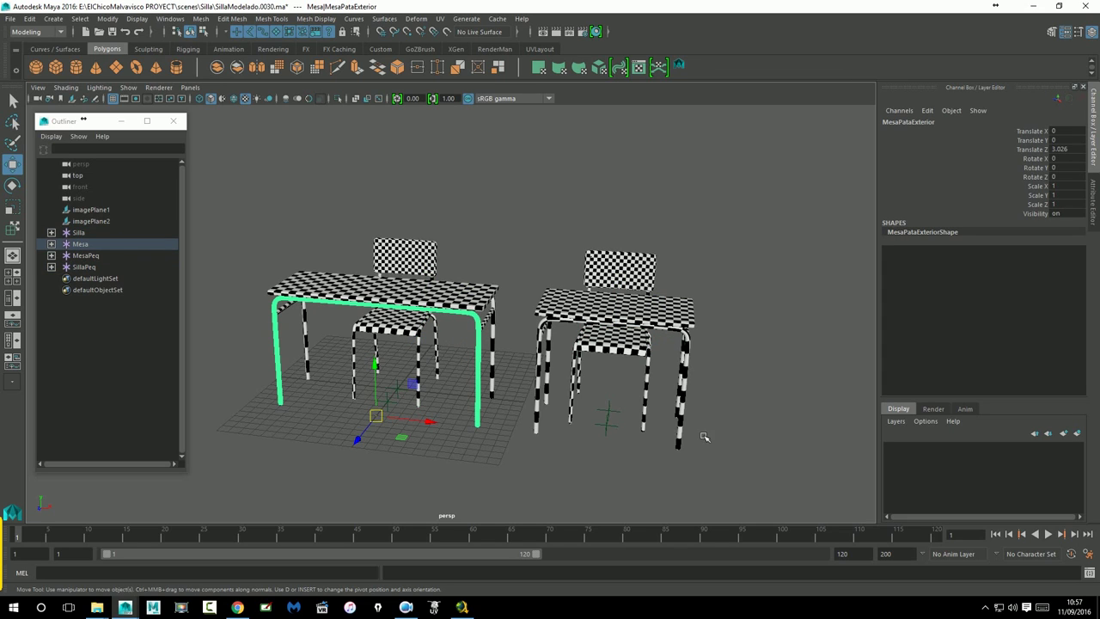
pyautogui.click(400, 151)
# Open the UV Editor and resize it beside the 3D scene, framing the UV origin
pyautogui.click(654, 69)
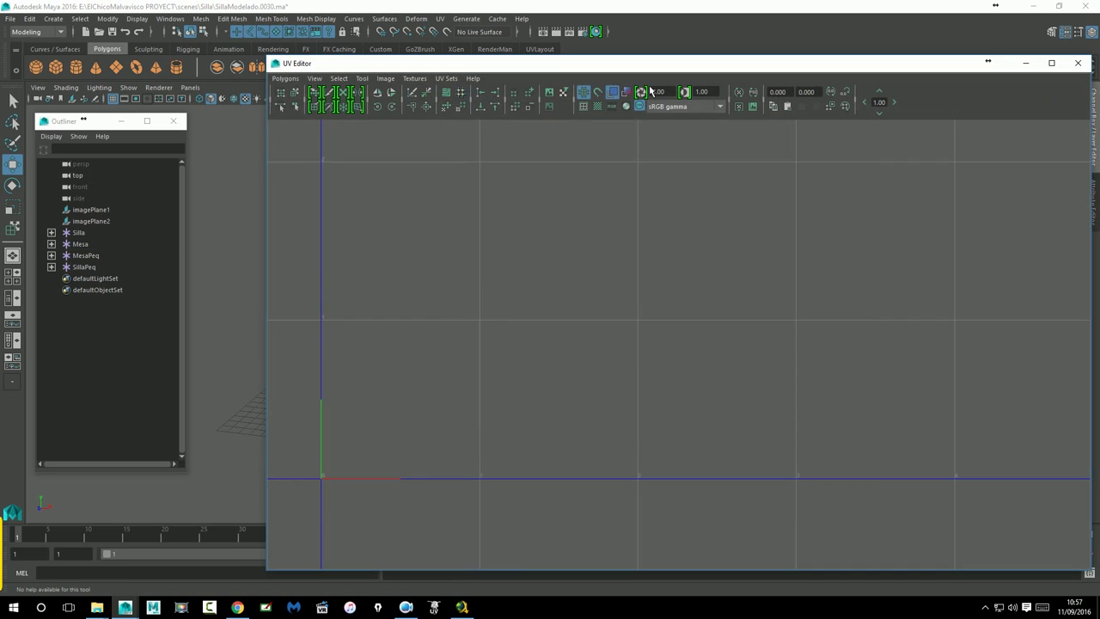
pyautogui.scroll(-2, 571, 245)
pyautogui.scroll(2, 560, 280)
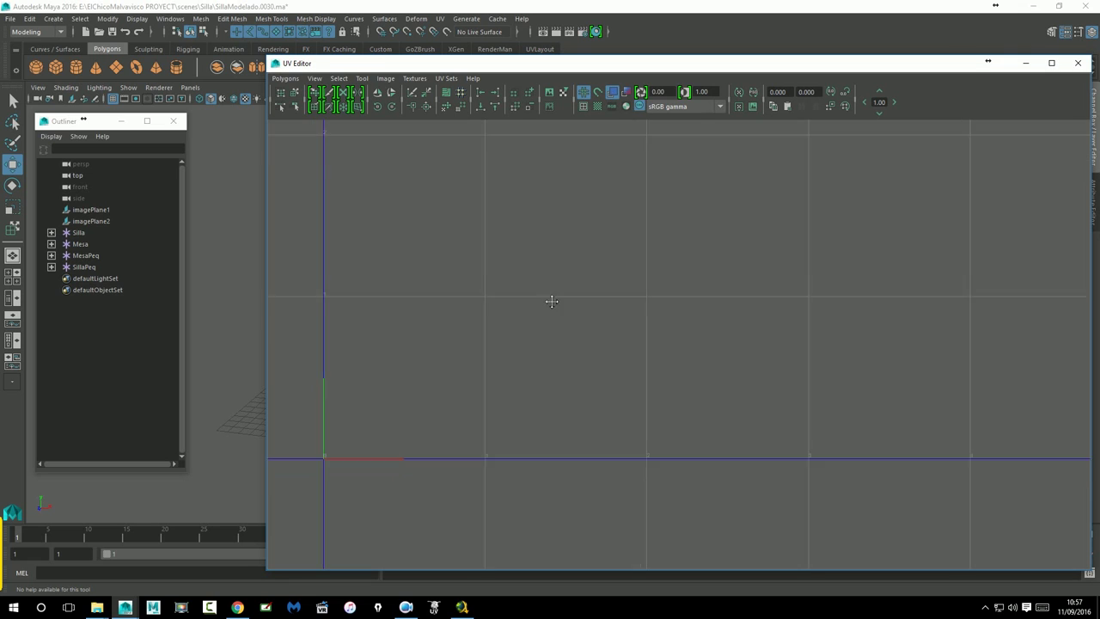
pyautogui.moveTo(459, 65)
pyautogui.mouseDown()
pyautogui.moveTo(471, 67)
pyautogui.moveTo(460, 57)
pyautogui.mouseUp()
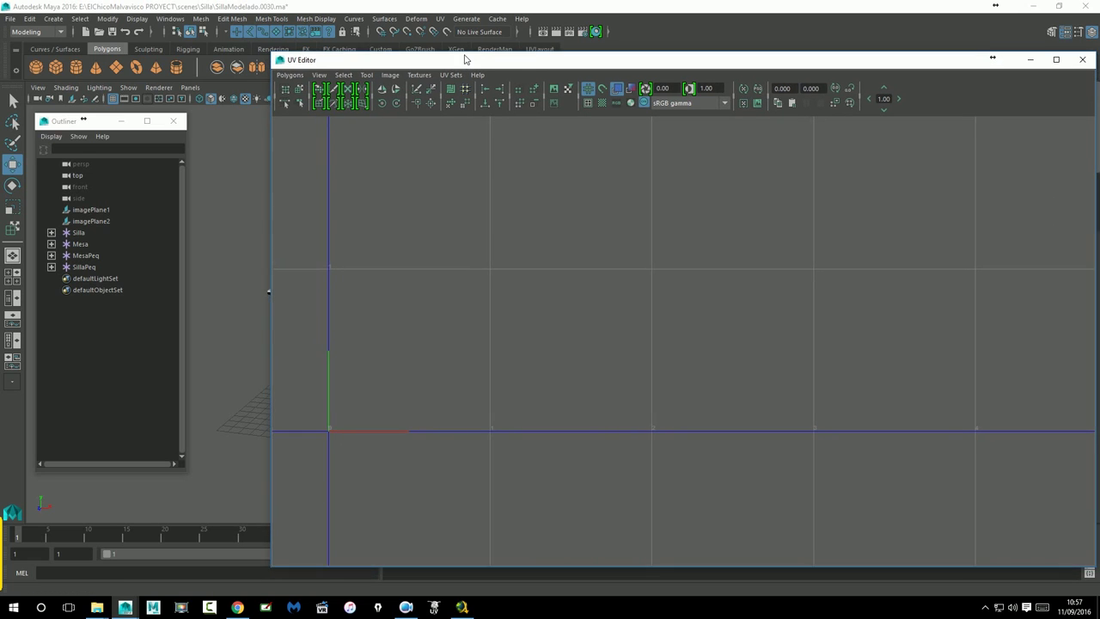
pyautogui.moveTo(271, 262); pyautogui.dragTo(519, 285)
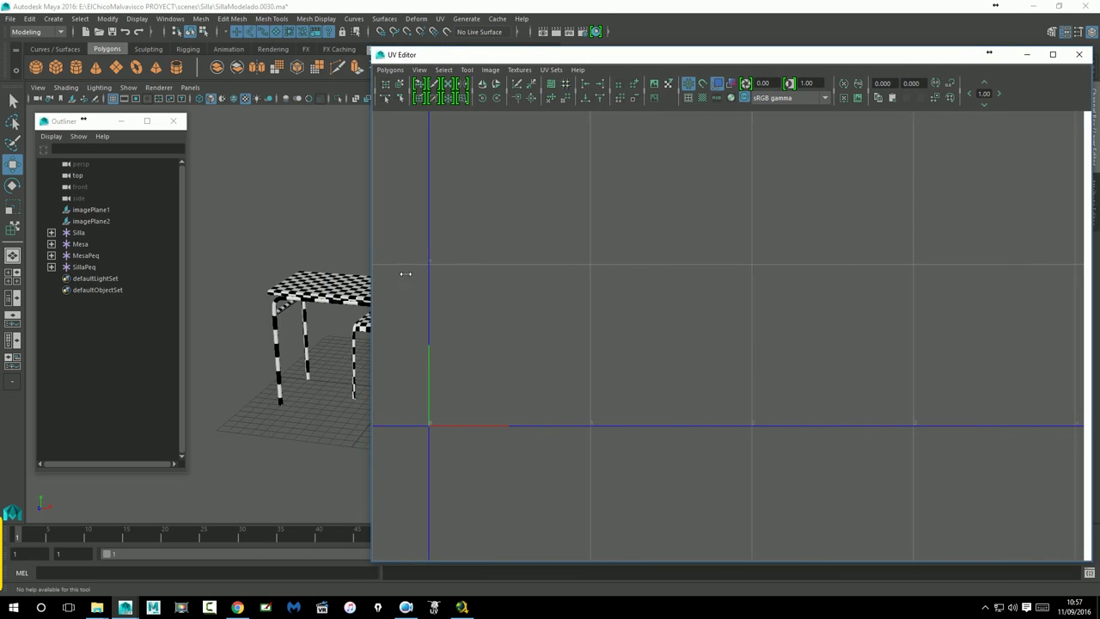
pyautogui.moveTo(567, 342)
pyautogui.keyDown('alt'); pyautogui.mouseDown(button='middle')
pyautogui.moveTo(676, 373)
pyautogui.moveTo(692, 324)
pyautogui.mouseUp(button='middle'); pyautogui.keyUp('alt')
pyautogui.scroll(3, 675, 373)
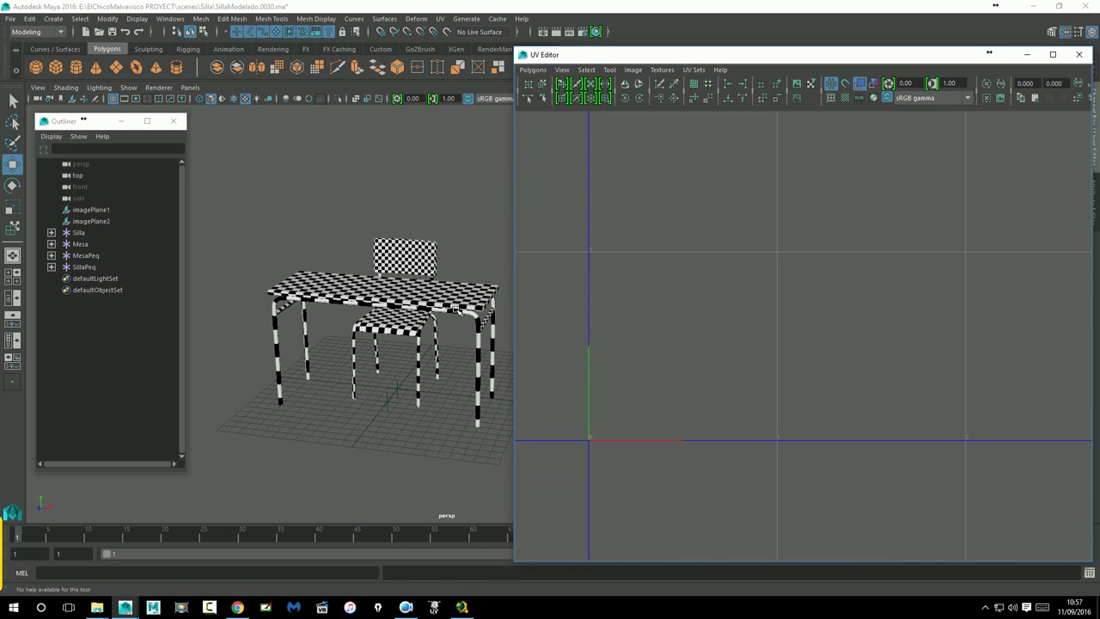
# Select the large Mesa and small MesaPeq table tops to compare their UVs
pyautogui.click(456, 306)
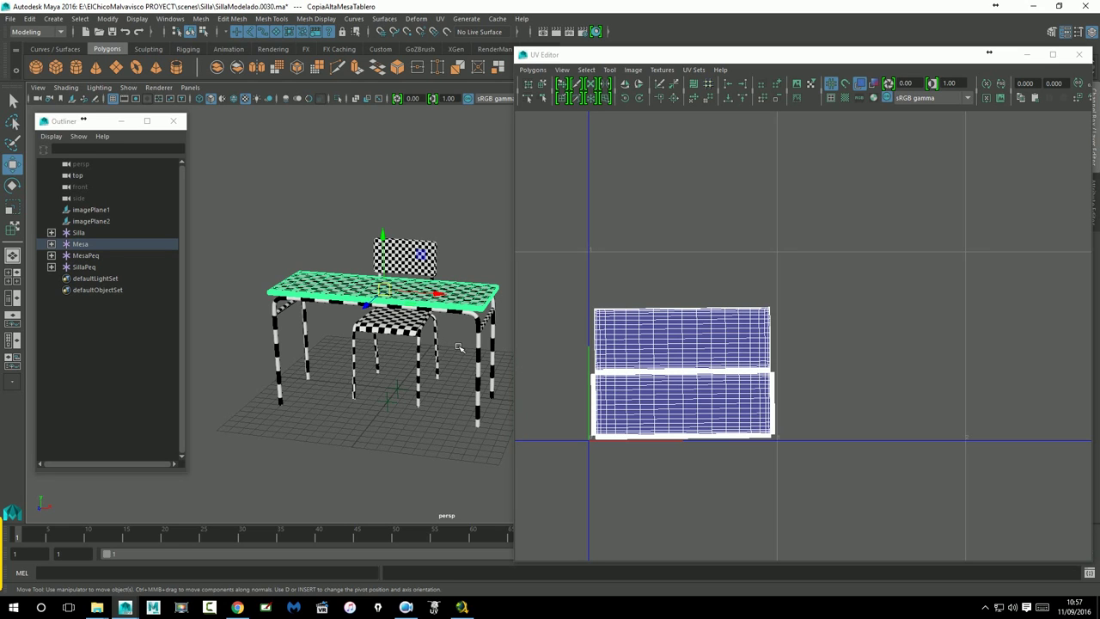
pyautogui.keyDown('alt'); pyautogui.moveTo(464, 348); pyautogui.dragTo(418, 315, button='middle'); pyautogui.keyUp('alt')
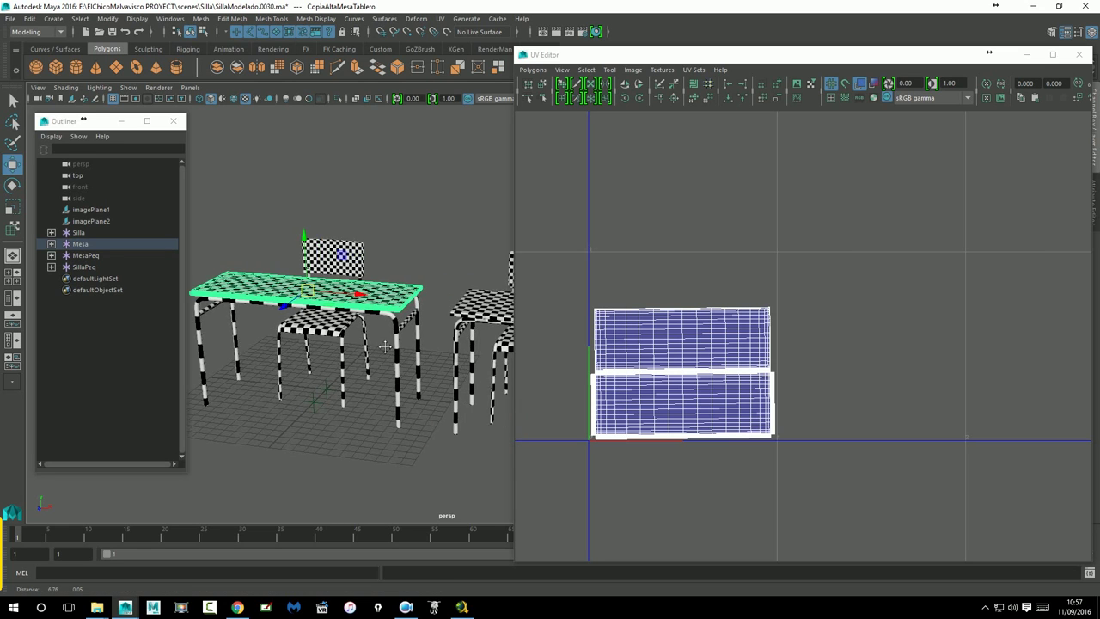
pyautogui.click(427, 309)
pyautogui.keyDown('alt'); pyautogui.moveTo(792, 406); pyautogui.dragTo(854, 376, button='middle'); pyautogui.keyUp('alt')
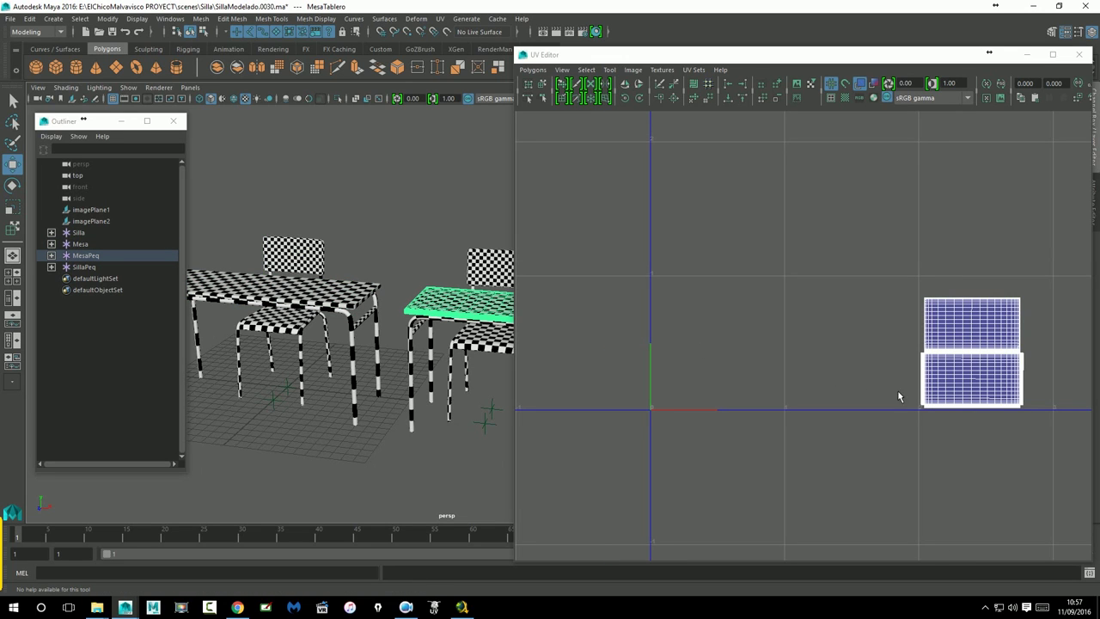
pyautogui.click(346, 303)
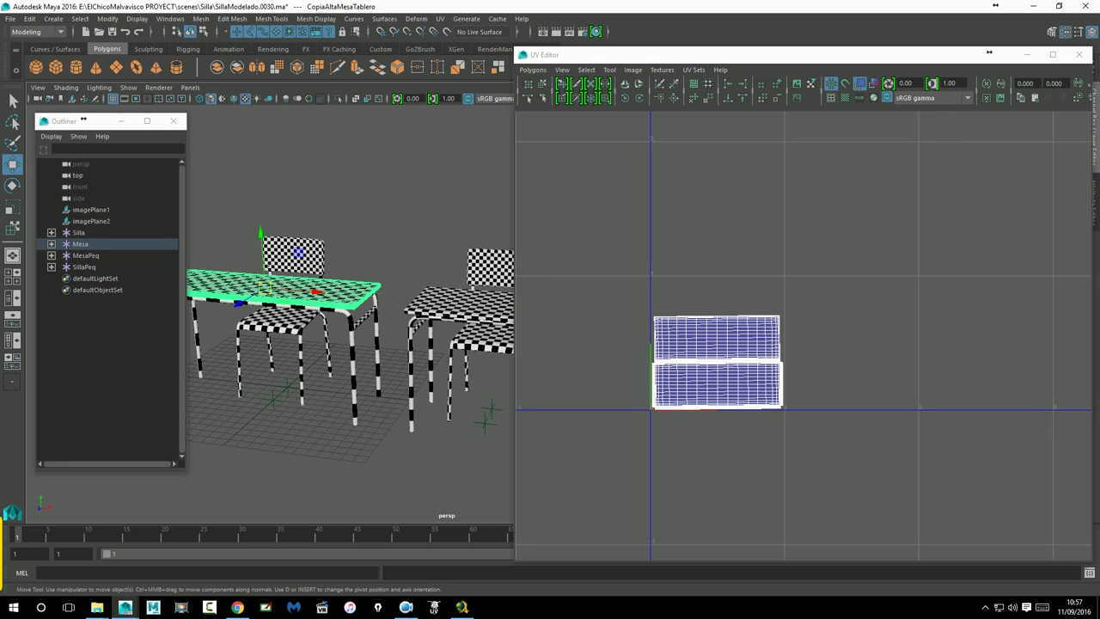
pyautogui.moveTo(997, 54)
pyautogui.mouseDown()
pyautogui.moveTo(940, 54)
pyautogui.moveTo(982, 53)
pyautogui.mouseUp()
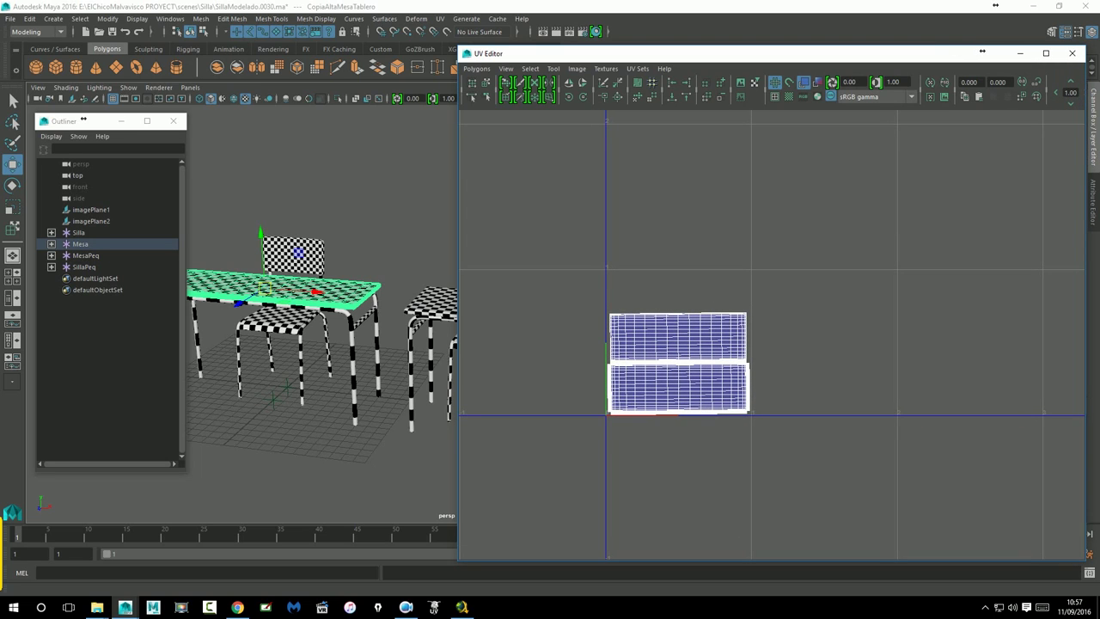
pyautogui.click(1075, 92)
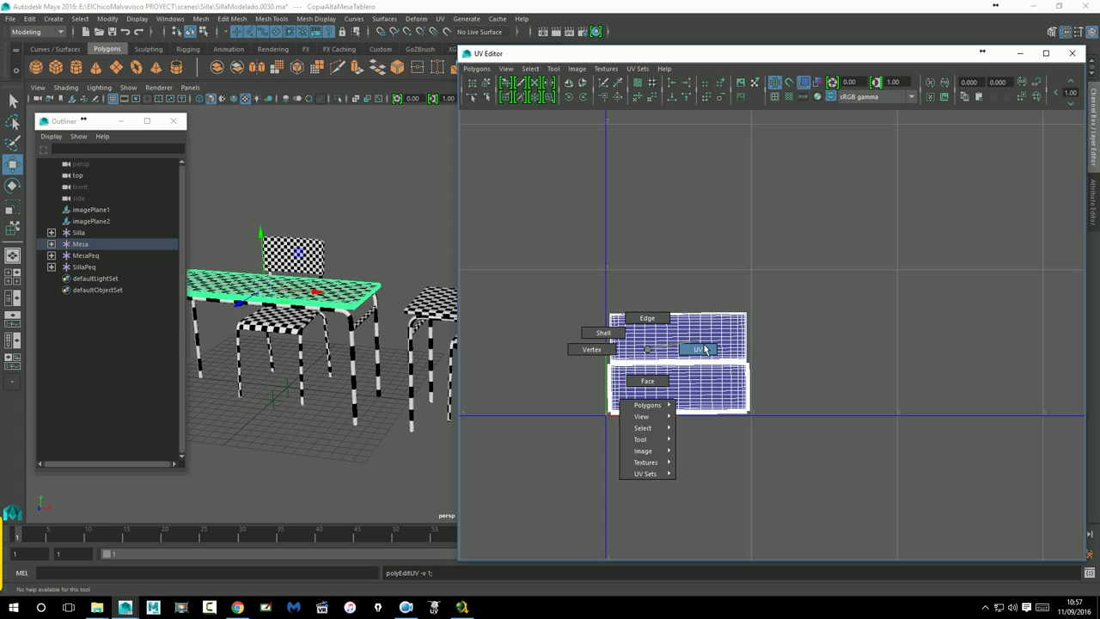
# Select the large table top's UVs and isolate its upper UV shell
pyautogui.moveTo(687, 323); pyautogui.dragTo(608, 324, button='right')
pyautogui.moveTo(589, 295); pyautogui.dragTo(762, 439)
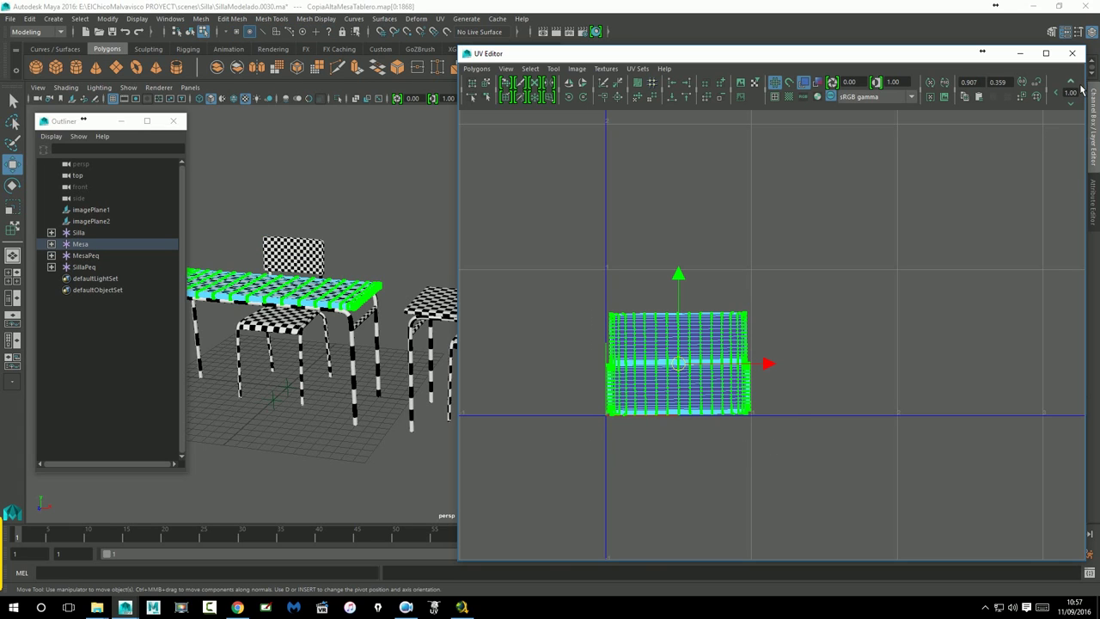
pyautogui.keyDown('alt'); pyautogui.moveTo(889, 246); pyautogui.dragTo(790, 246, button='middle'); pyautogui.keyUp('alt')
pyautogui.scroll(-3, 850, 309)
pyautogui.scroll(1, 855, 310)
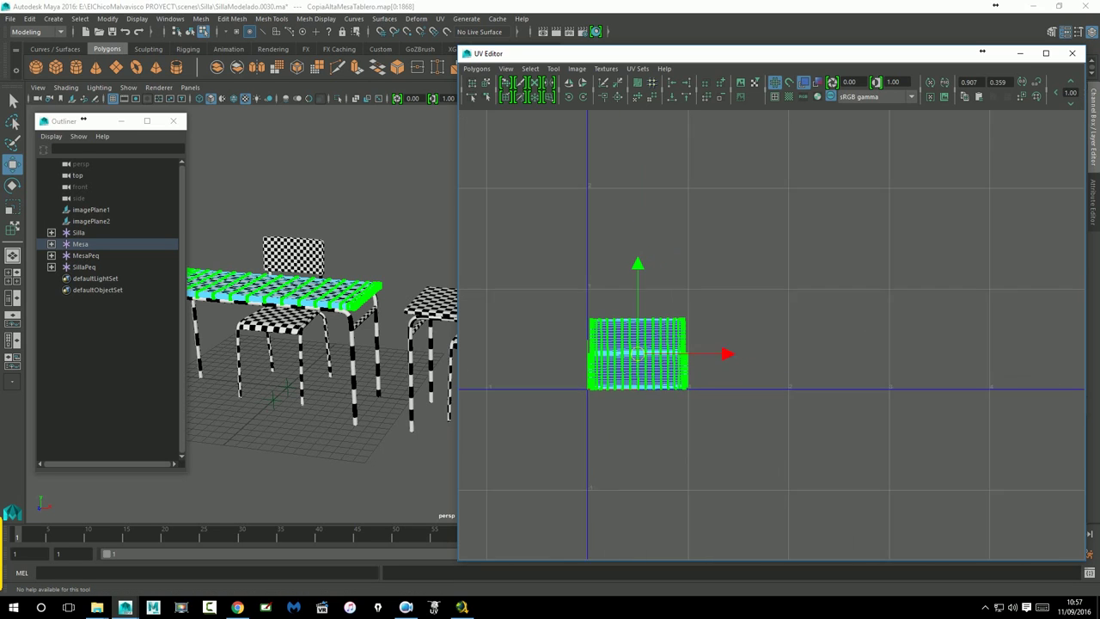
pyautogui.click(421, 301)
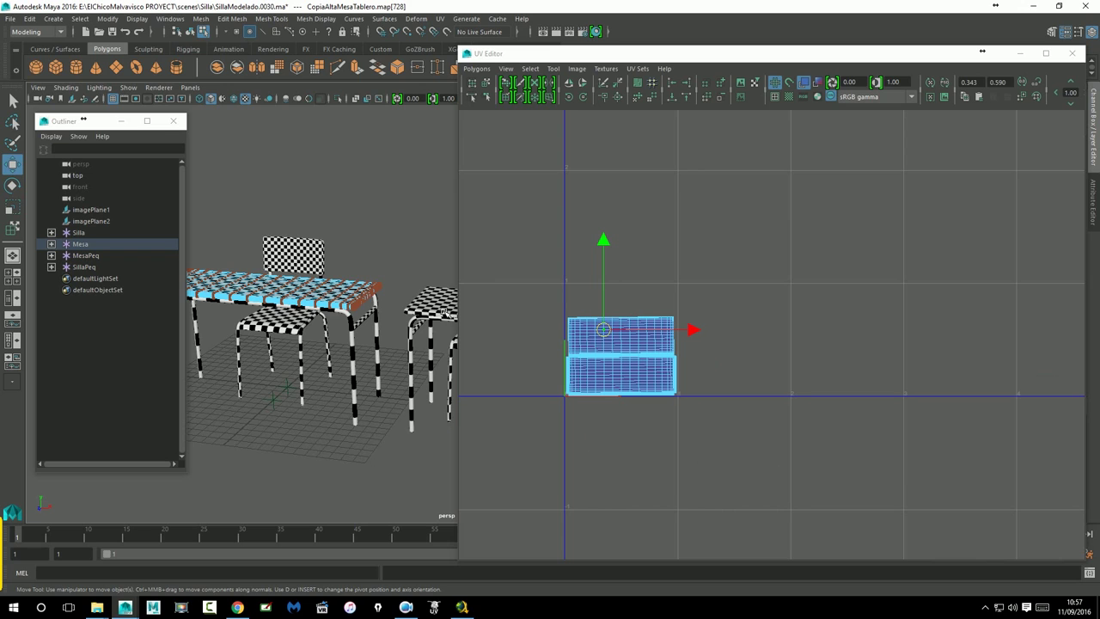
pyautogui.moveTo(386, 298); pyautogui.dragTo(416, 271, button='right')
# Shift all of MesaPeq's top UVs one unit left (-1 U) and one unit up (+1 V)
pyautogui.click(433, 301)
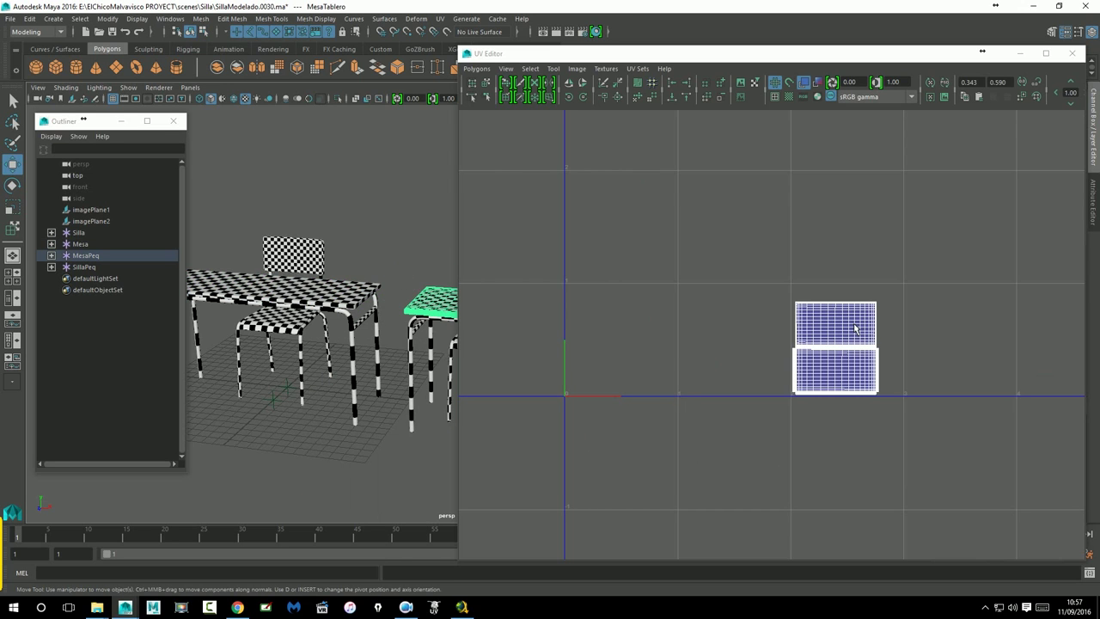
pyautogui.moveTo(835, 318); pyautogui.dragTo(776, 297, button='right')
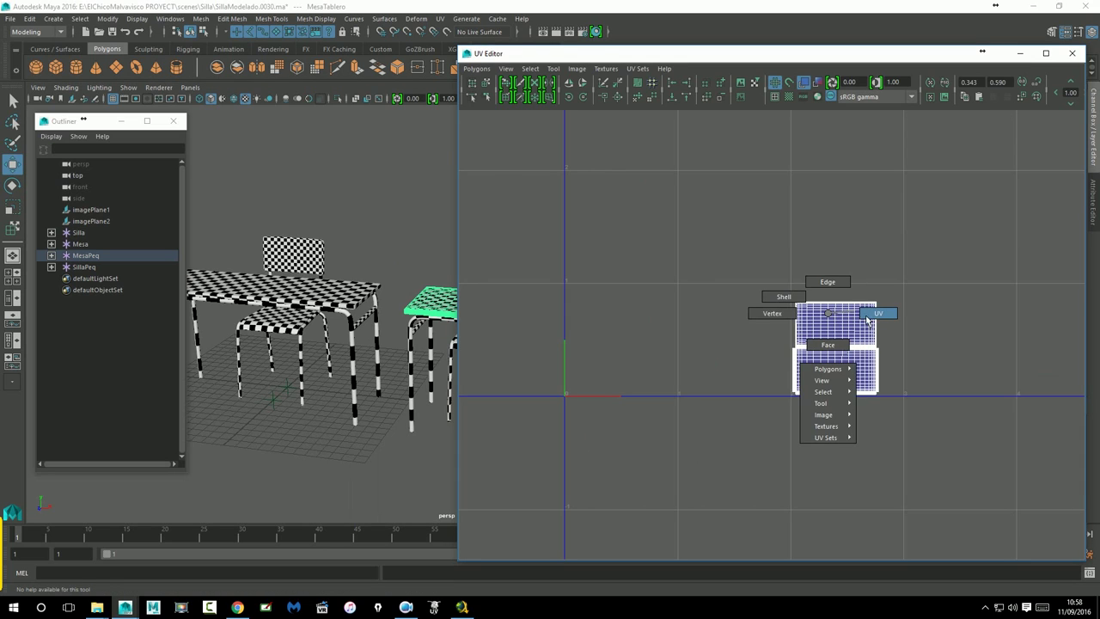
pyautogui.moveTo(769, 286); pyautogui.dragTo(913, 421)
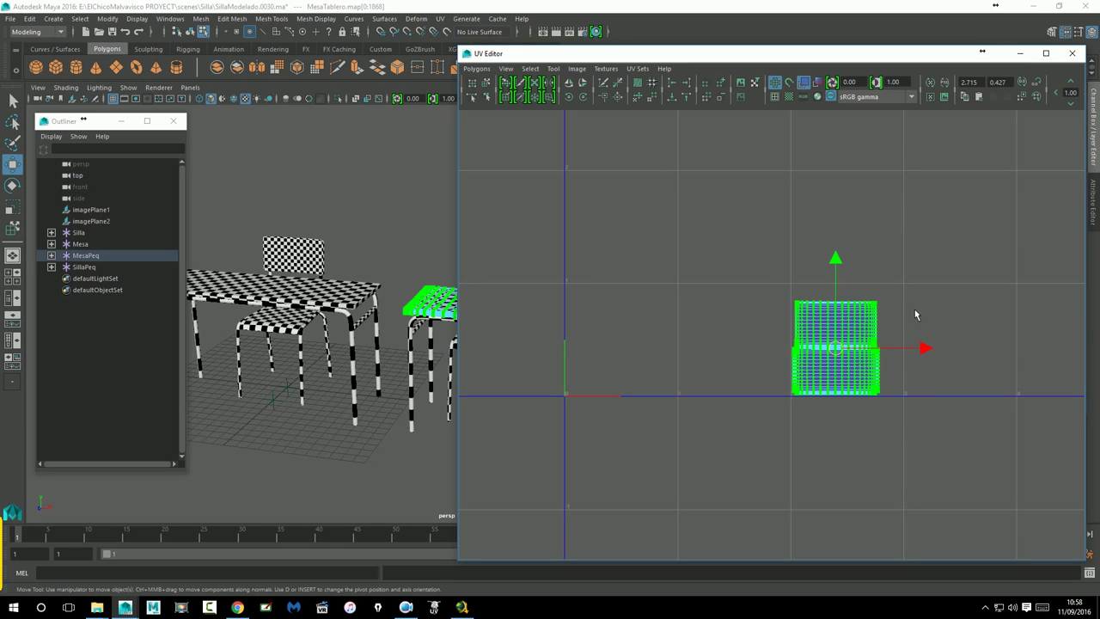
pyautogui.click(1060, 96)
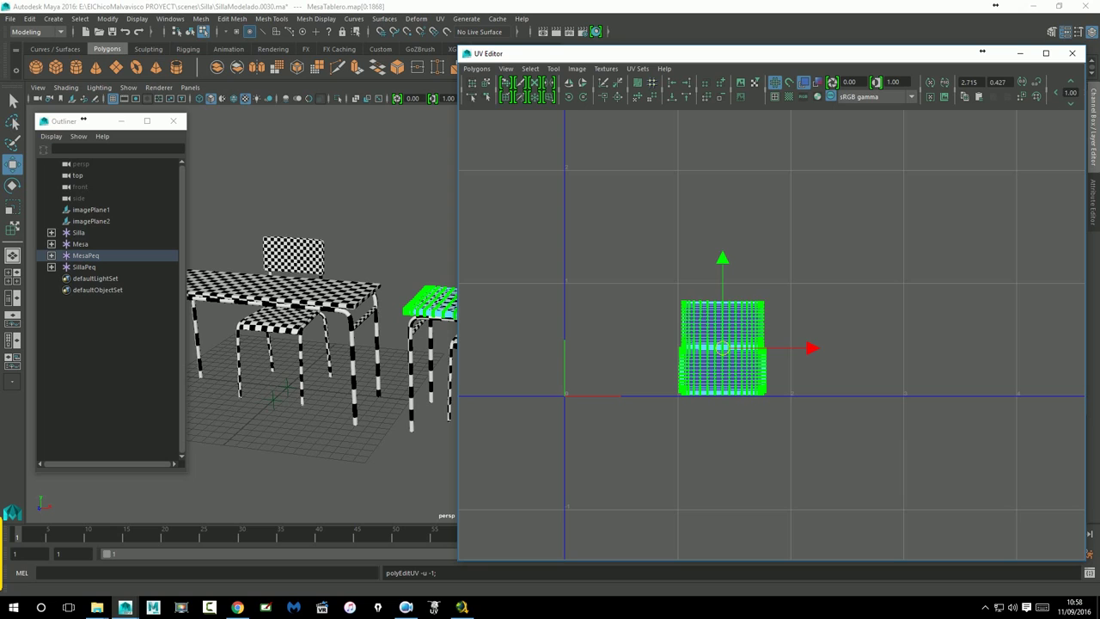
pyautogui.click(1070, 81)
pyautogui.click(942, 273)
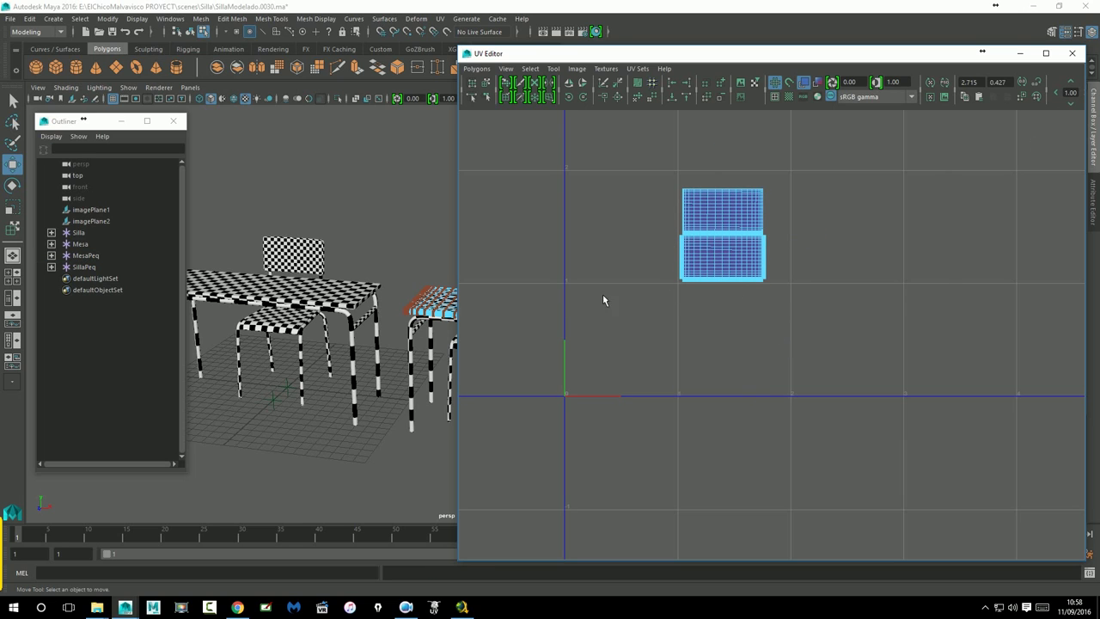
pyautogui.keyDown('alt'); pyautogui.moveTo(422, 265); pyautogui.dragTo(407, 291); pyautogui.keyUp('alt')
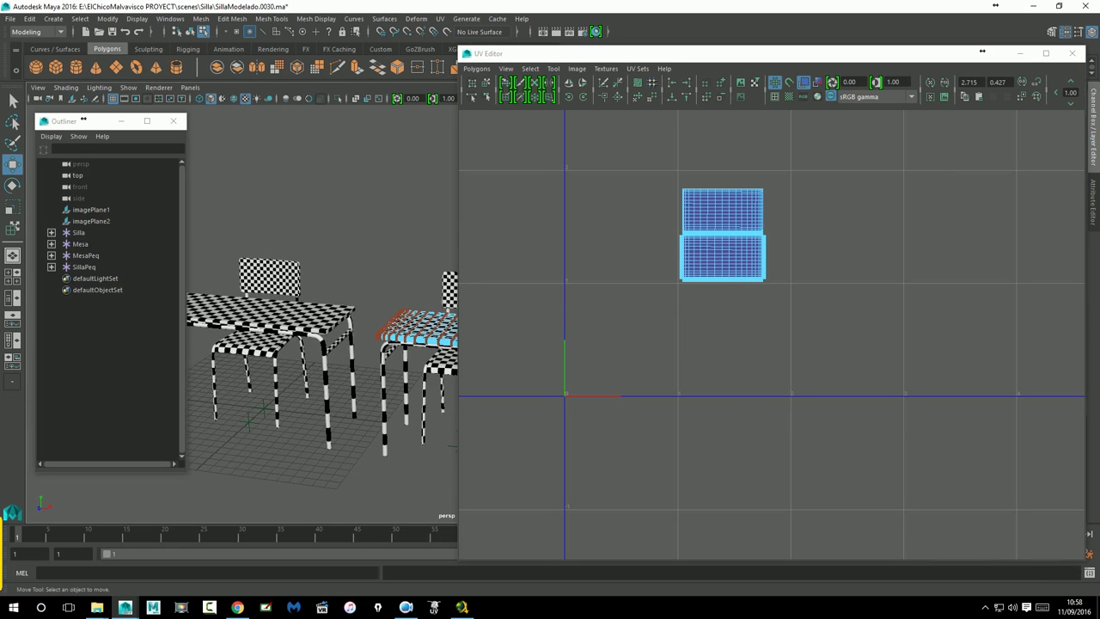
pyautogui.click(275, 293)
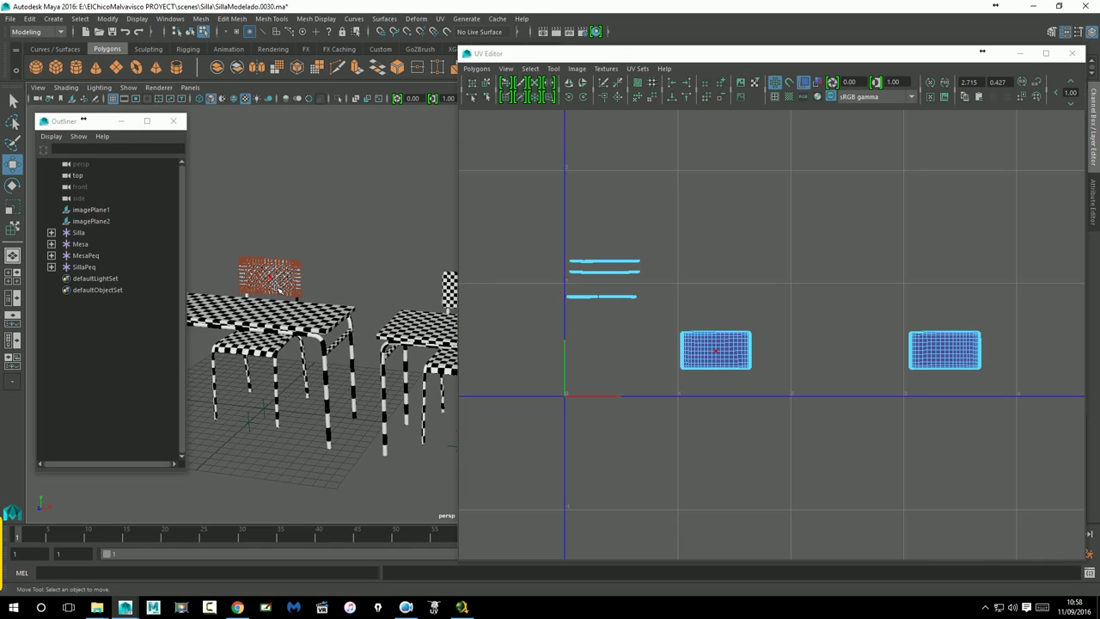
# Regroup the backrest UV shells, moving both blocks up-right and placing the thin strips above them
pyautogui.click(284, 286)
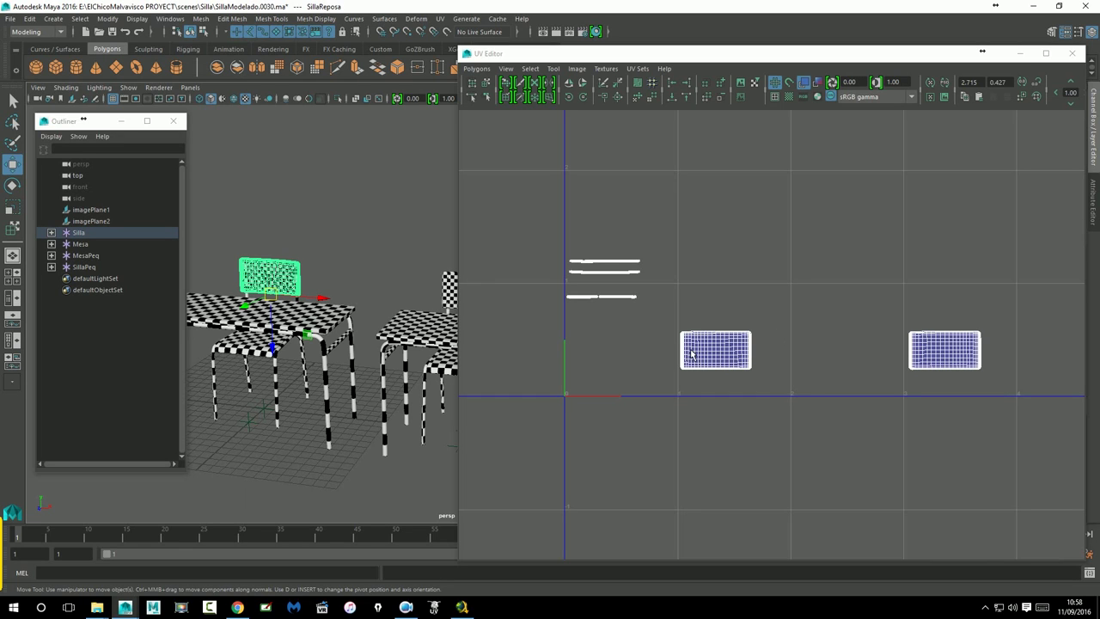
pyautogui.moveTo(927, 359); pyautogui.dragTo(981, 356, button='right')
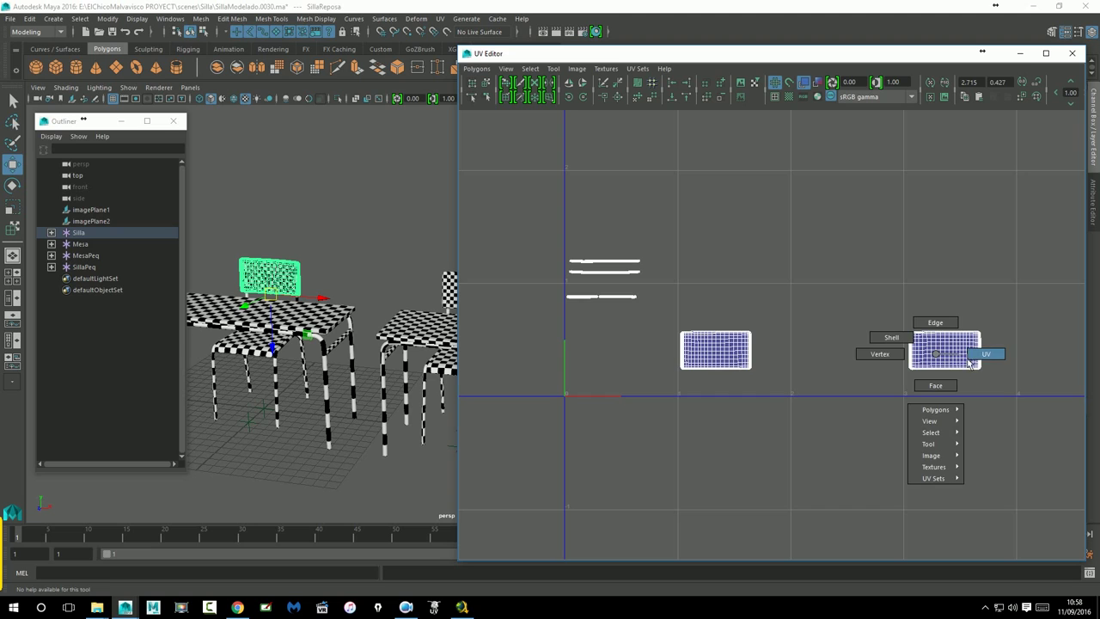
pyautogui.moveTo(892, 310); pyautogui.dragTo(1011, 398)
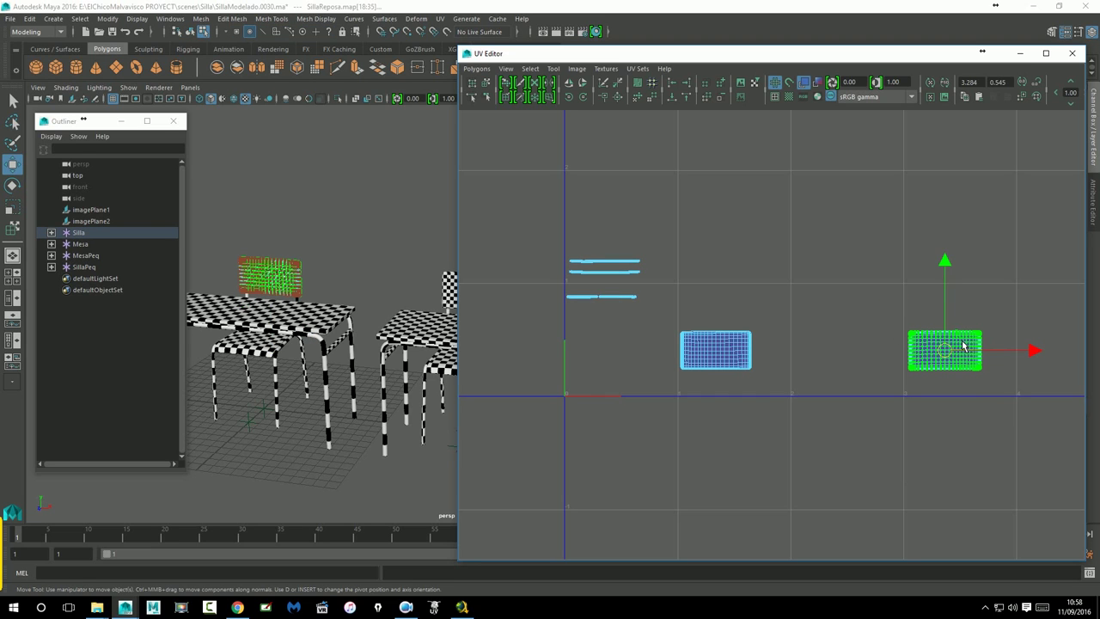
pyautogui.moveTo(940, 349); pyautogui.dragTo(725, 314)
pyautogui.moveTo(660, 270); pyautogui.dragTo(792, 385)
pyautogui.moveTo(757, 315); pyautogui.dragTo(838, 228)
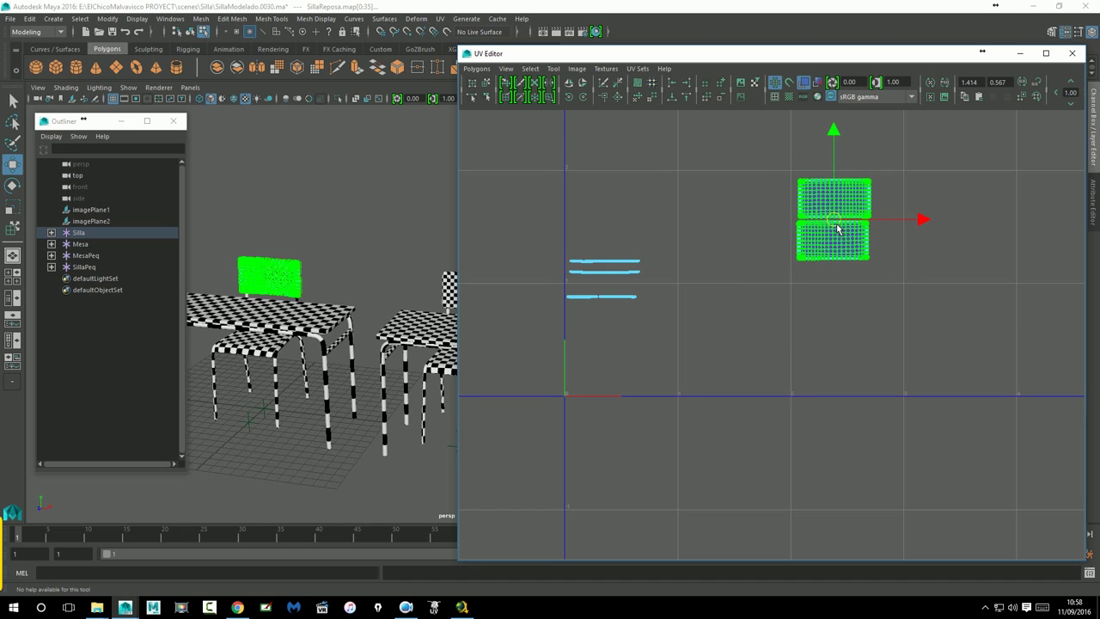
pyautogui.moveTo(545, 238); pyautogui.dragTo(668, 324)
pyautogui.moveTo(645, 240); pyautogui.dragTo(818, 191)
pyautogui.moveTo(775, 225); pyautogui.dragTo(838, 160)
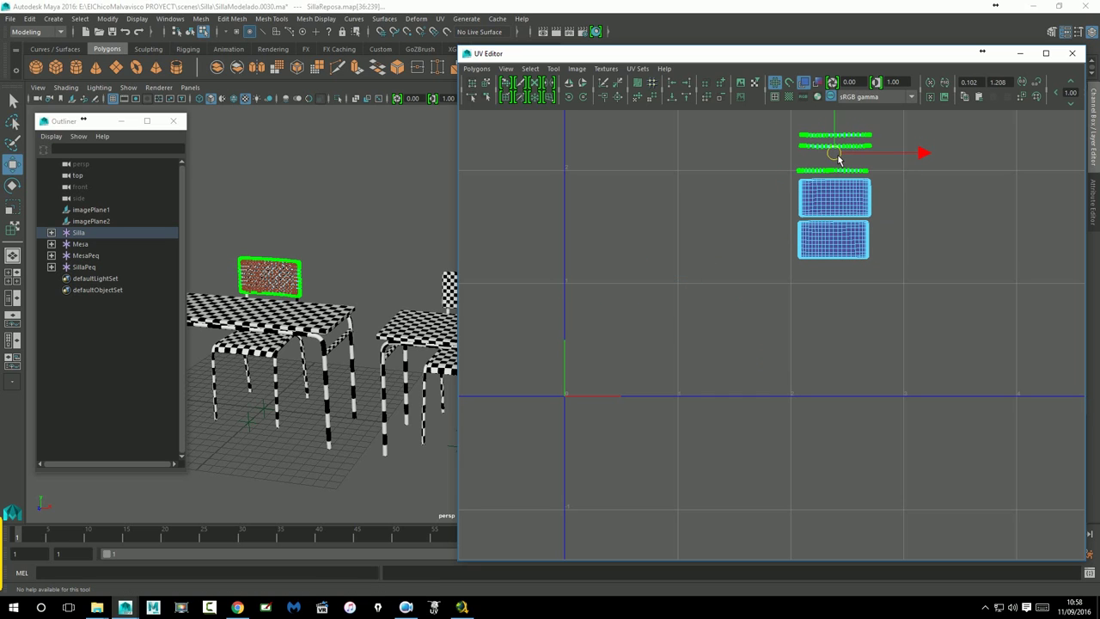
# Move the three thin backrest strip shells down, one by one, beneath the lower block
pyautogui.scroll(3, 799, 343)
pyautogui.moveTo(721, 271); pyautogui.dragTo(865, 299)
pyautogui.moveTo(782, 283); pyautogui.dragTo(773, 454)
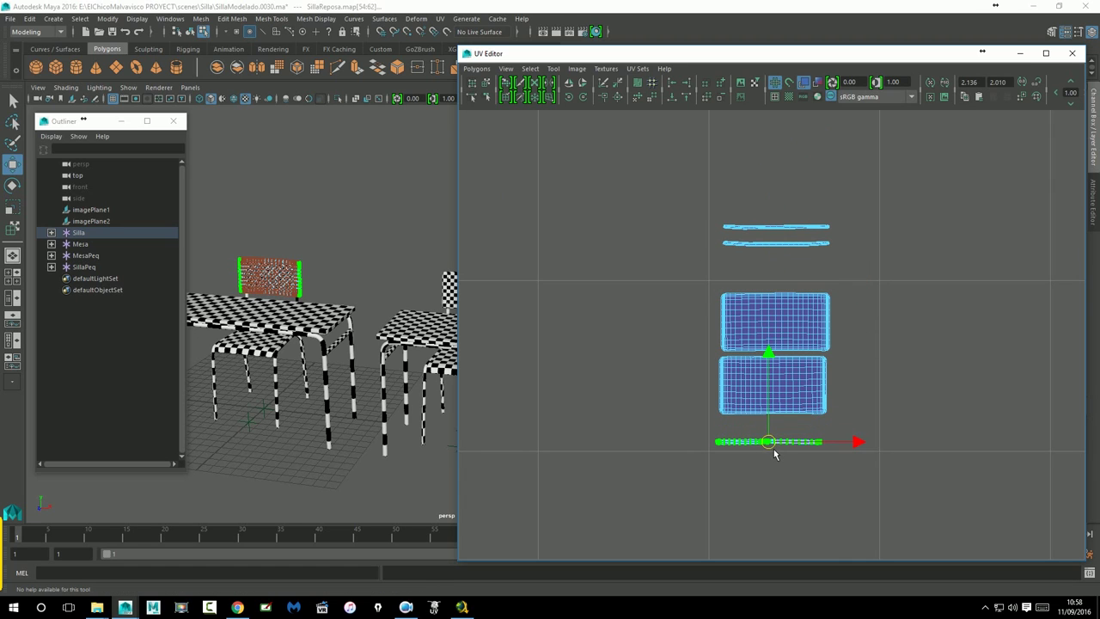
pyautogui.moveTo(722, 239); pyautogui.dragTo(849, 265)
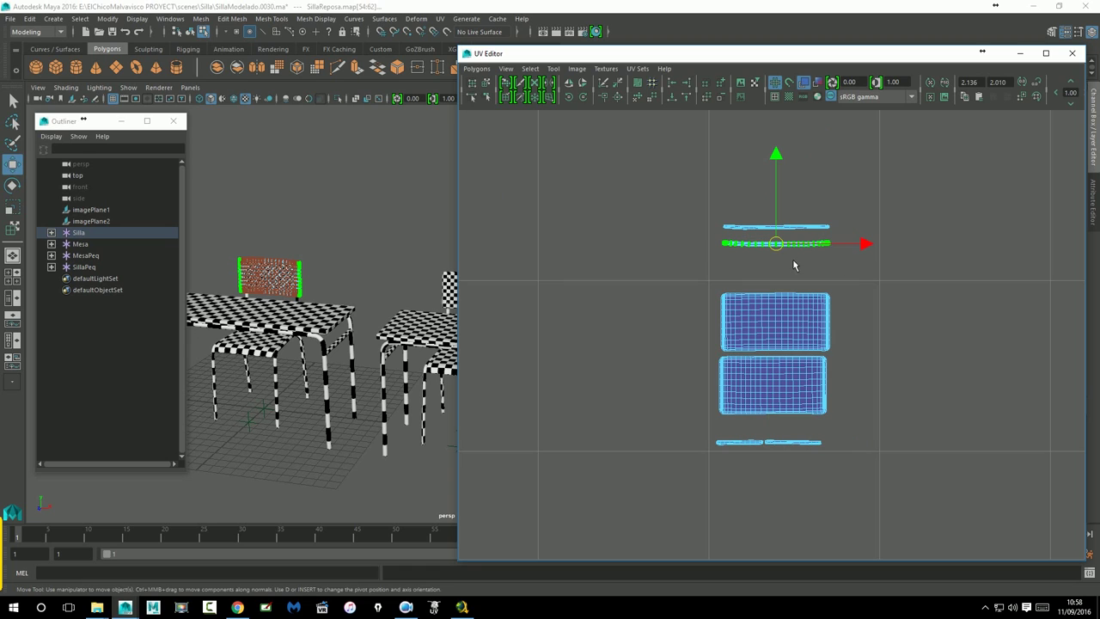
pyautogui.moveTo(777, 251); pyautogui.dragTo(772, 440)
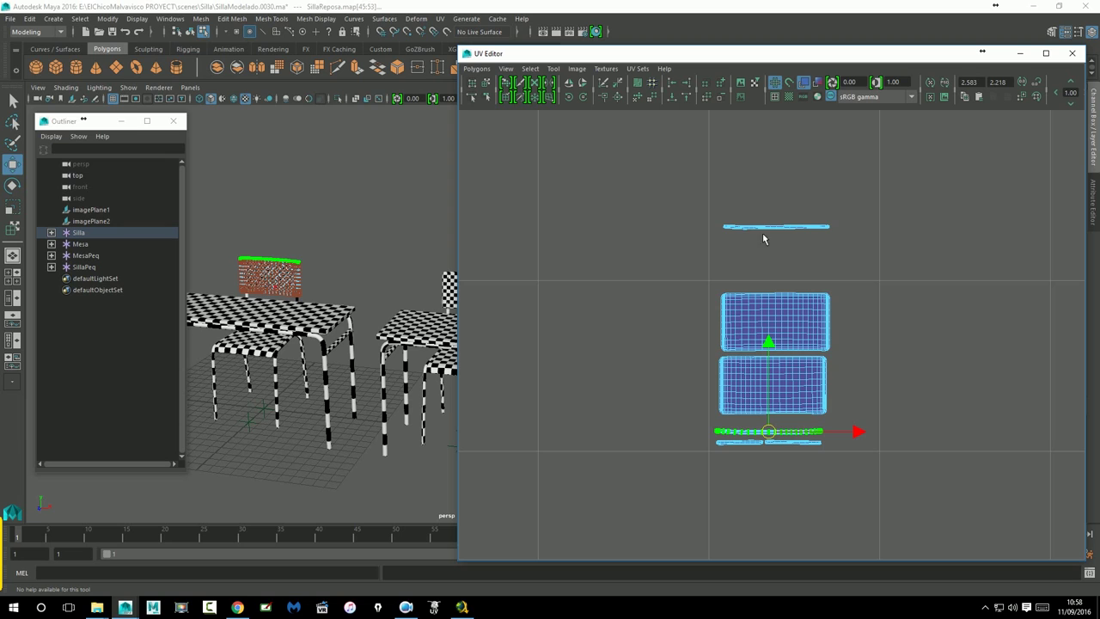
pyautogui.moveTo(712, 206); pyautogui.dragTo(851, 249)
pyautogui.moveTo(779, 230); pyautogui.dragTo(776, 426)
# Switch to whole-shell selection and nudge the upper backrest shell slightly up and left
pyautogui.click(771, 319)
pyautogui.moveTo(770, 320); pyautogui.dragTo(732, 308, button='right')
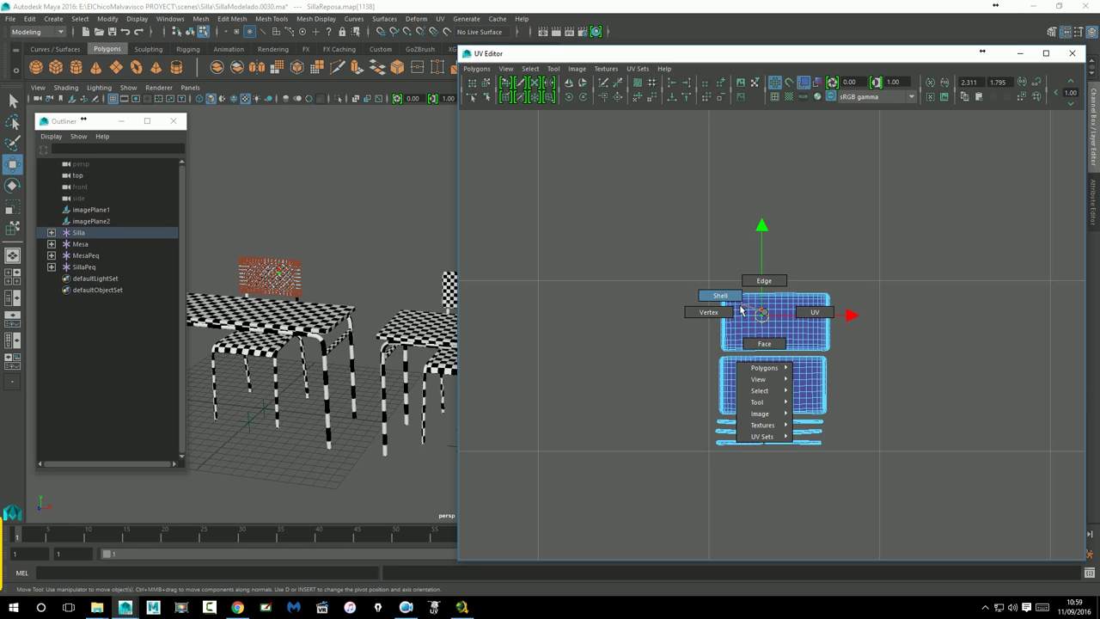
pyautogui.click(779, 331)
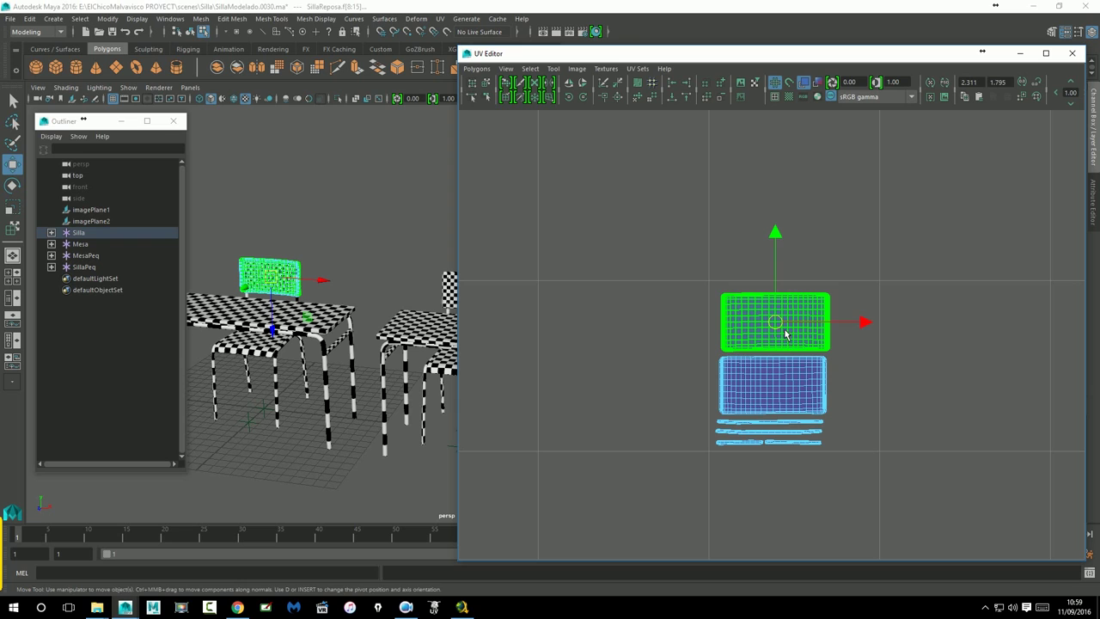
pyautogui.moveTo(780, 327); pyautogui.dragTo(776, 322)
pyautogui.click(789, 378)
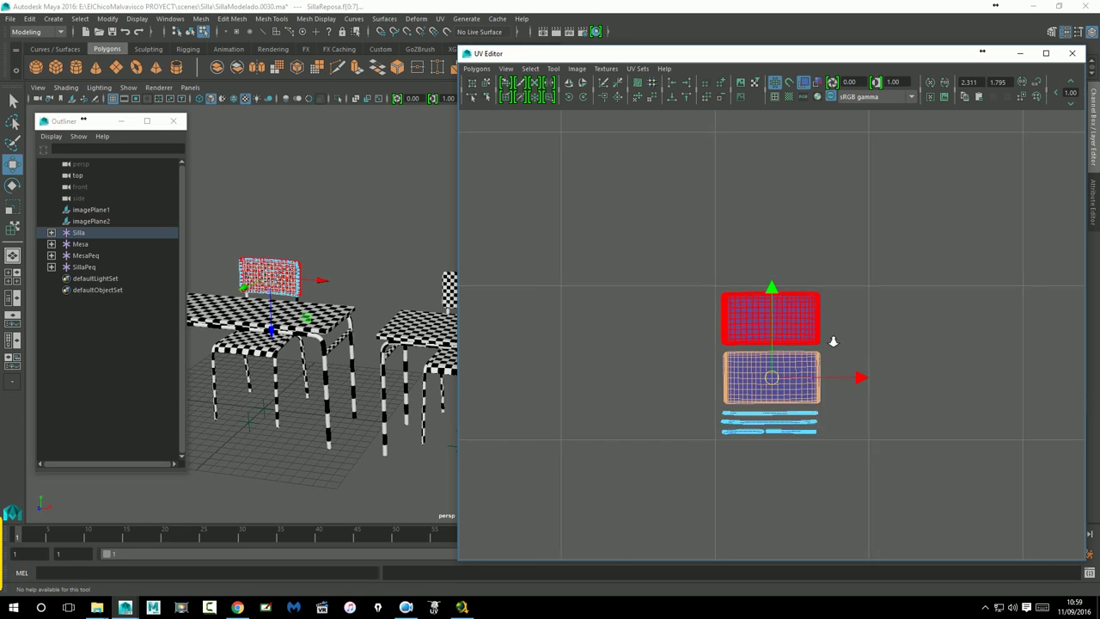
# Select the chair seat and shift both of its UV shells up and to the right
pyautogui.scroll(-2, 830, 342)
pyautogui.click(272, 361)
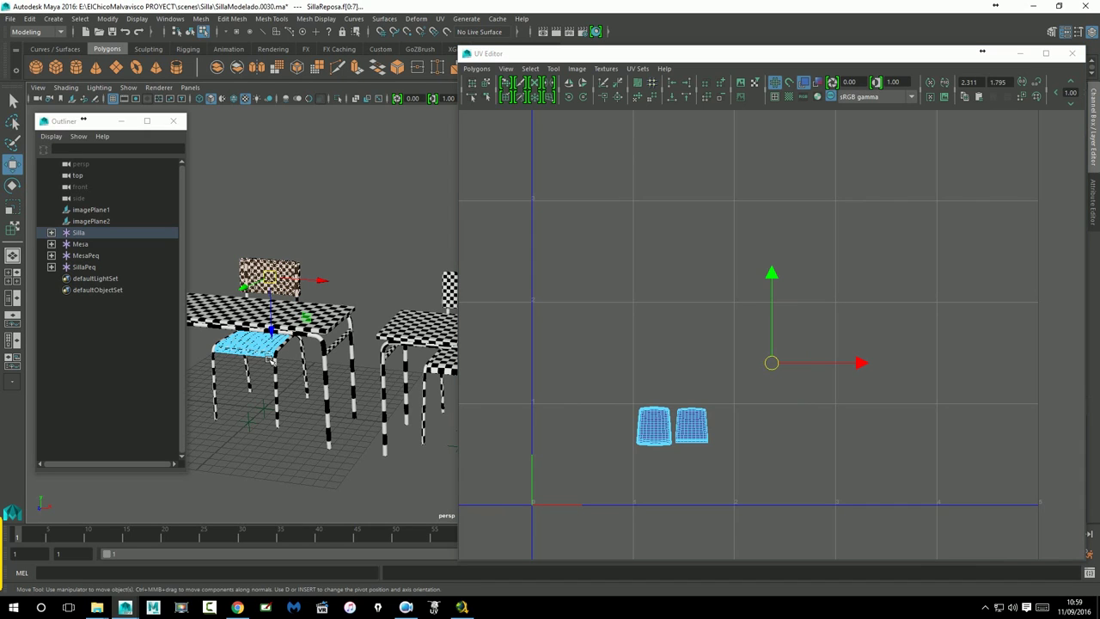
pyautogui.moveTo(621, 395); pyautogui.dragTo(739, 469)
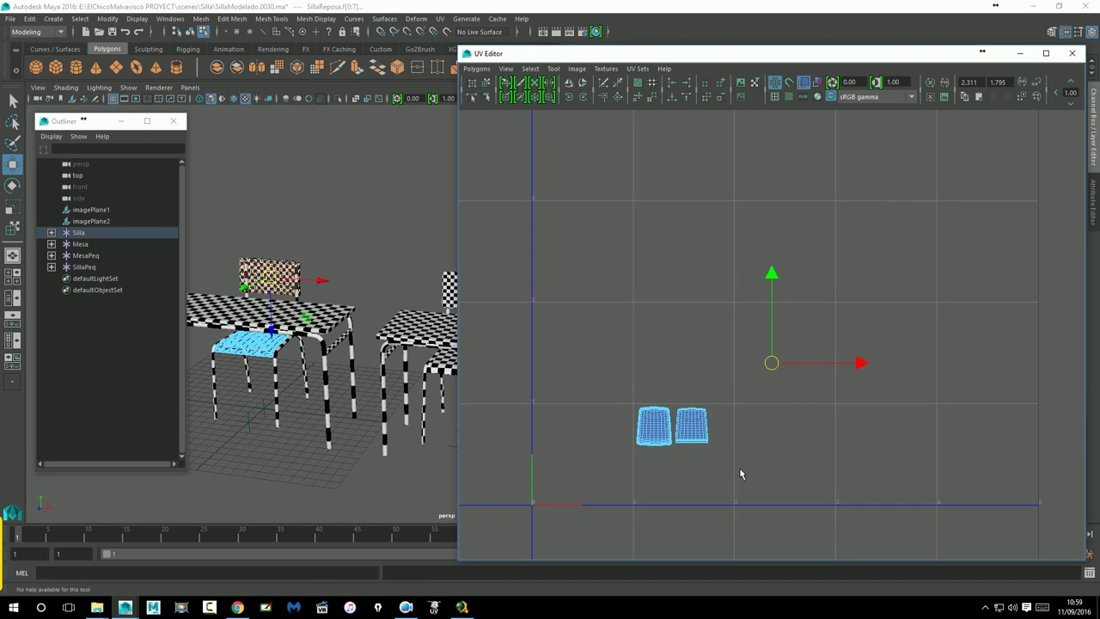
pyautogui.moveTo(864, 371); pyautogui.dragTo(878, 334, button='middle')
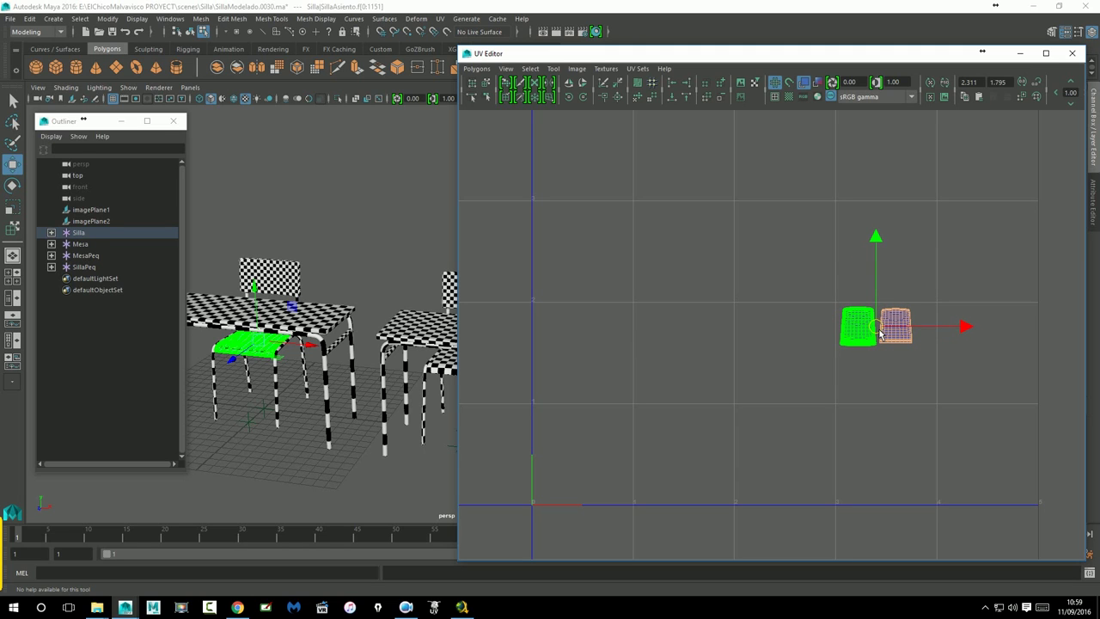
pyautogui.click(849, 401)
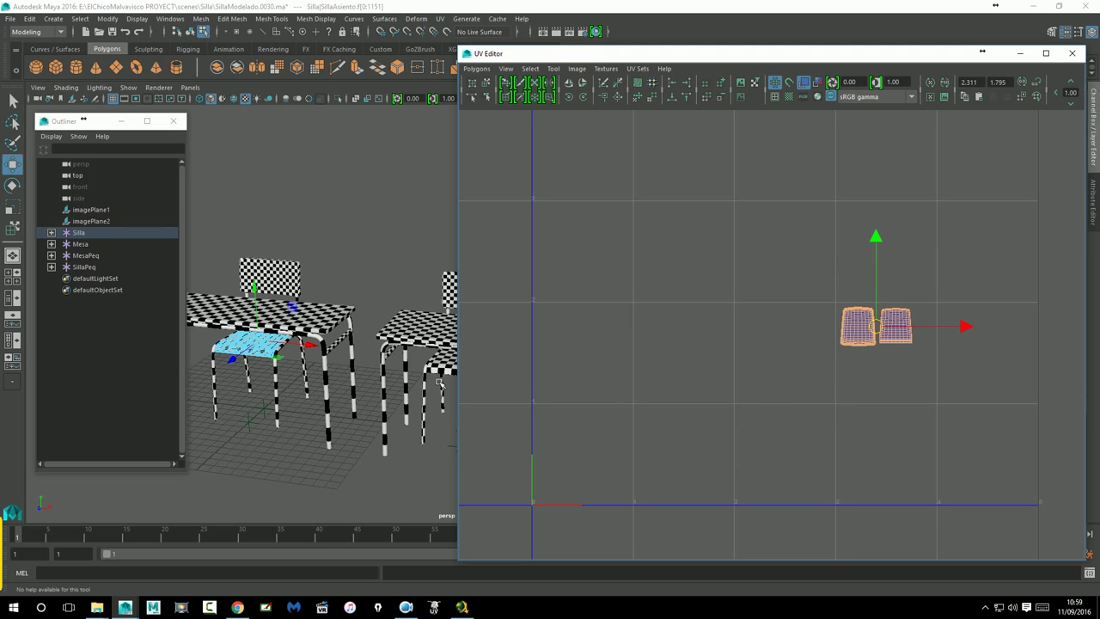
# Orbit the 3D view and select the table top to show its UVs
pyautogui.keyDown('alt'); pyautogui.moveTo(438, 383); pyautogui.dragTo(31, 300); pyautogui.keyUp('alt')
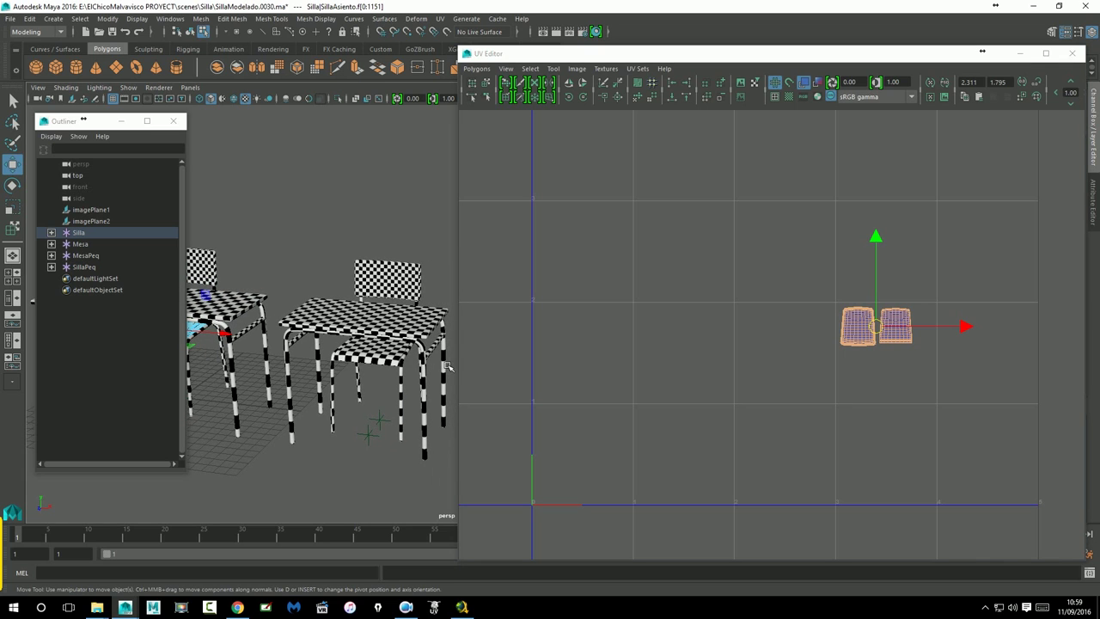
pyautogui.moveTo(376, 340)
pyautogui.keyDown('alt'); pyautogui.mouseDown()
pyautogui.moveTo(390, 334)
pyautogui.moveTo(370, 332)
pyautogui.mouseUp(); pyautogui.keyUp('alt')
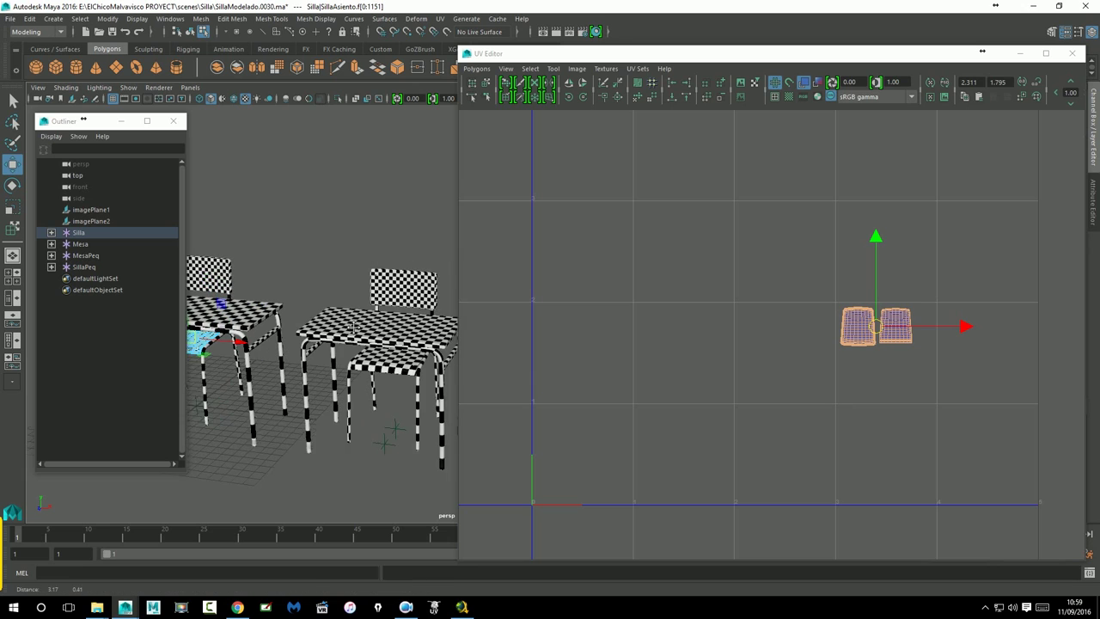
pyautogui.click(368, 331)
# Select the small chair and move its thin leg UV shells under the backrest shells
pyautogui.moveTo(612, 300); pyautogui.dragTo(730, 421)
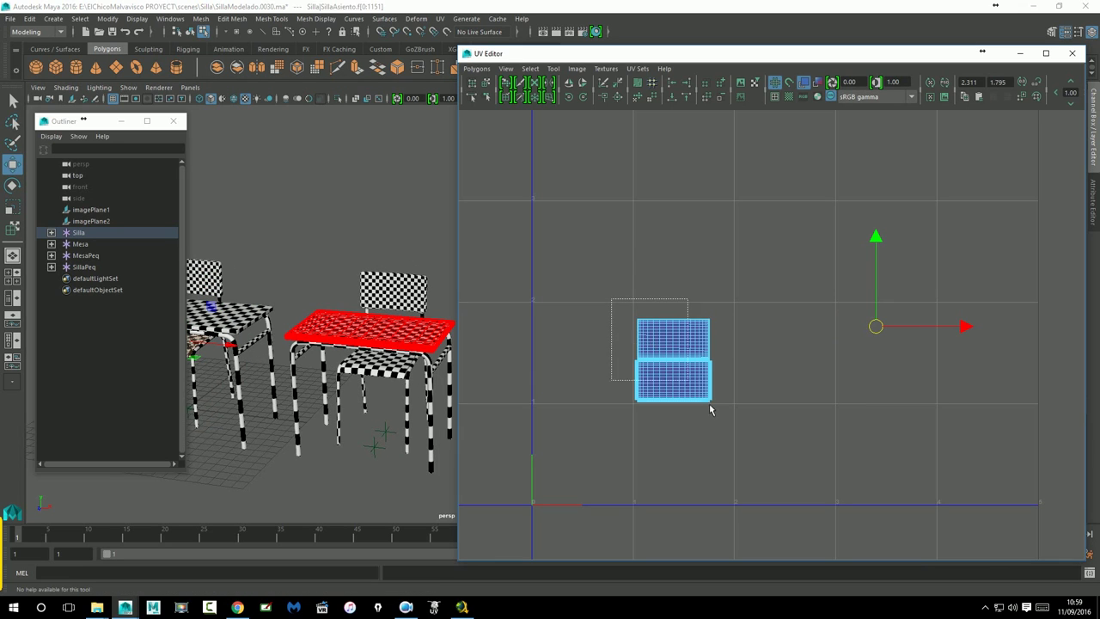
pyautogui.click(688, 343)
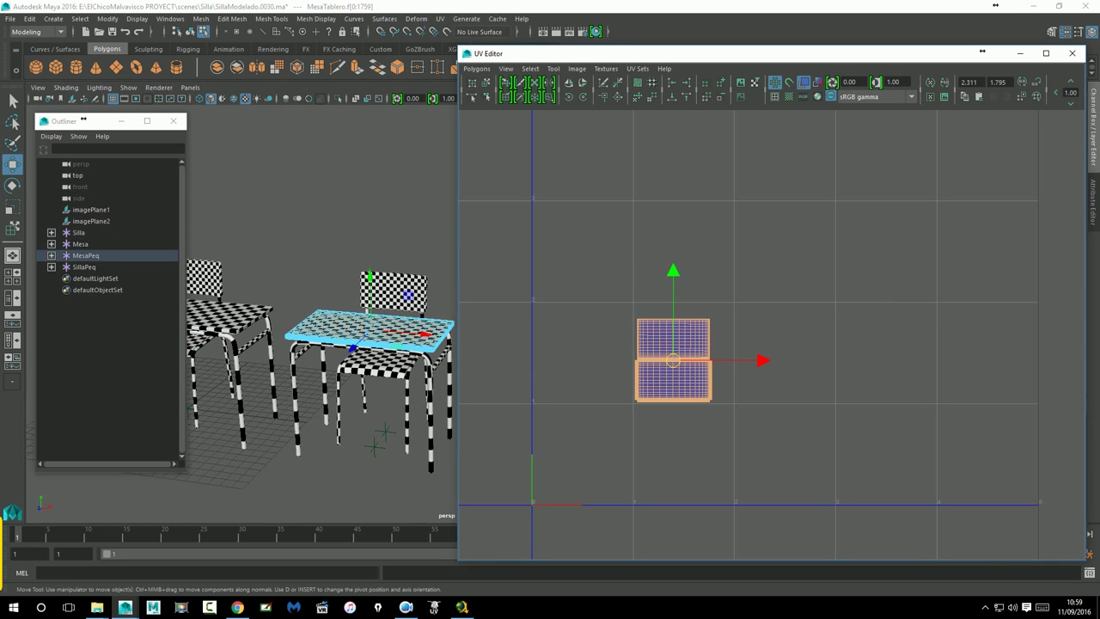
pyautogui.click(393, 292)
pyautogui.moveTo(936, 392); pyautogui.dragTo(1025, 502)
pyautogui.moveTo(513, 376); pyautogui.dragTo(604, 439)
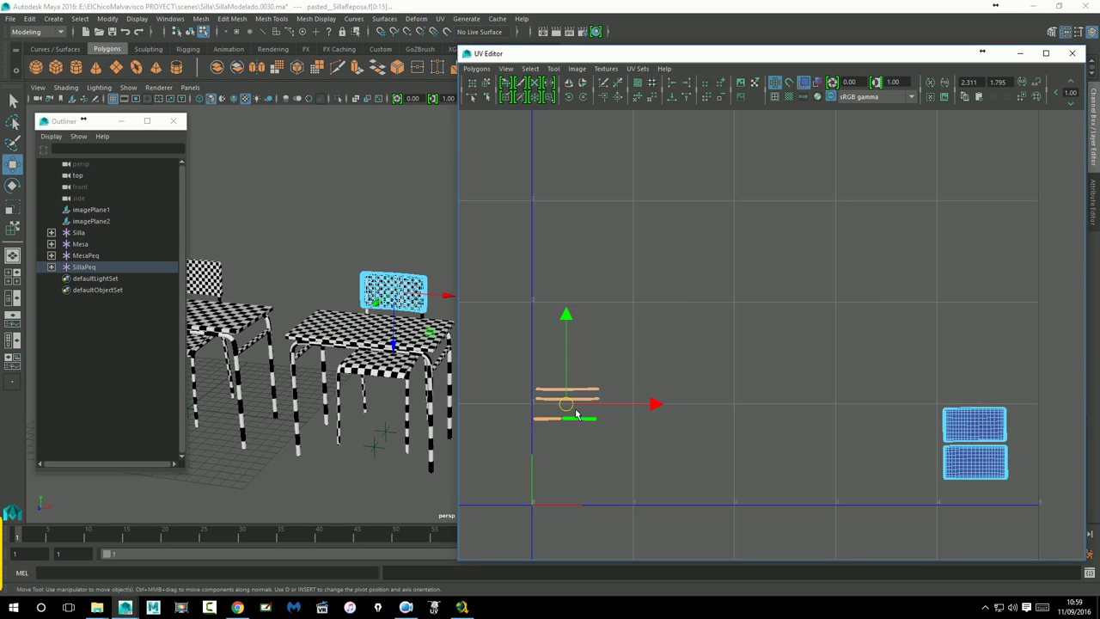
pyautogui.moveTo(567, 404); pyautogui.dragTo(982, 505)
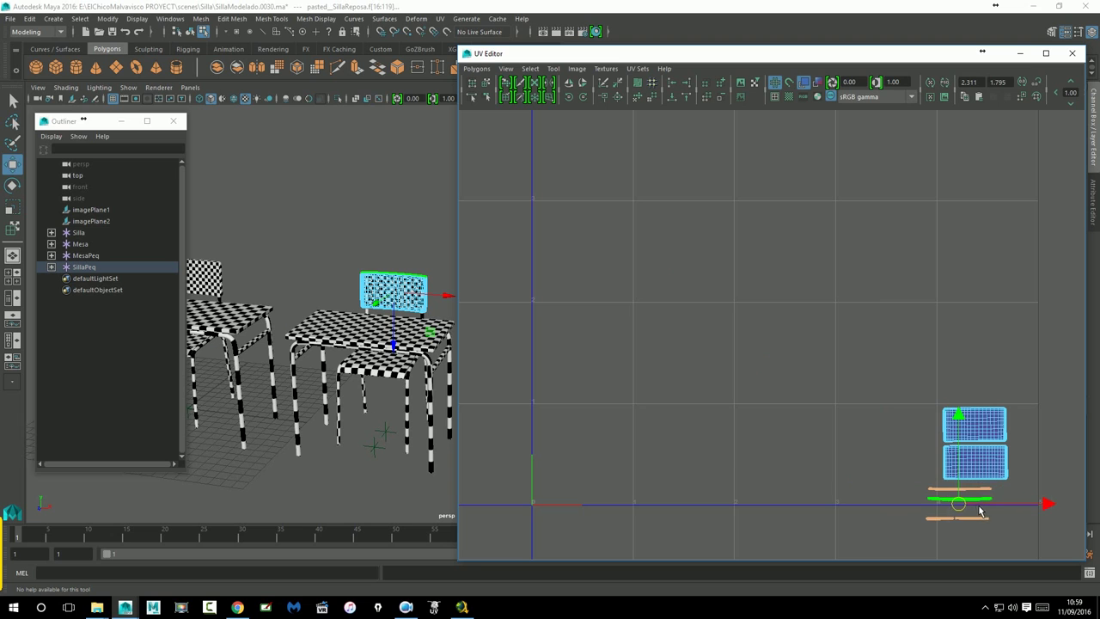
# Zoom in and stack the leg strips, nudging one up and lifting the bottom two beneath it
pyautogui.keyDown('alt'); pyautogui.moveTo(982, 505); pyautogui.dragTo(713, 394, button='middle'); pyautogui.keyUp('alt')
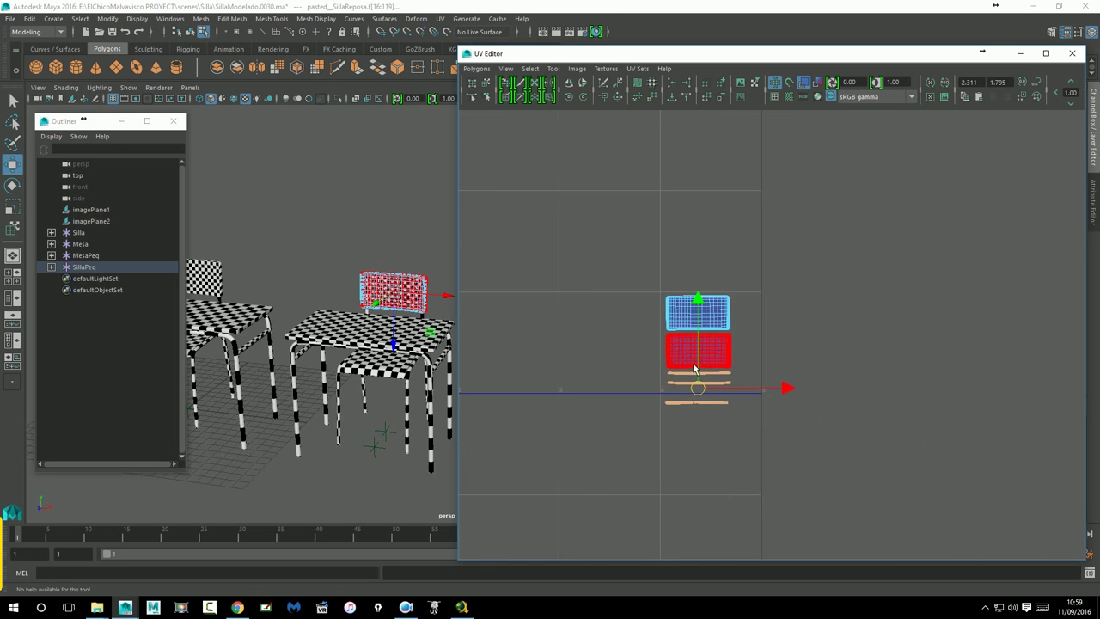
pyautogui.scroll(3, 713, 394)
pyautogui.scroll(3, 713, 394)
pyautogui.click(575, 408)
pyautogui.moveTo(564, 388); pyautogui.dragTo(783, 411)
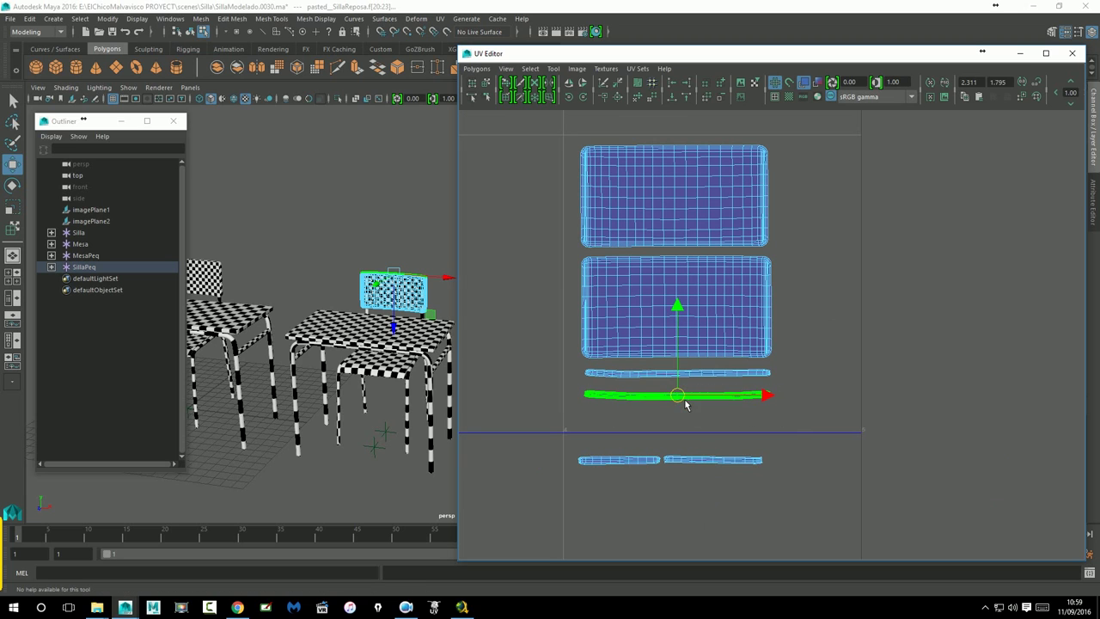
pyautogui.moveTo(687, 398); pyautogui.dragTo(685, 393)
pyautogui.moveTo(569, 437); pyautogui.dragTo(772, 483)
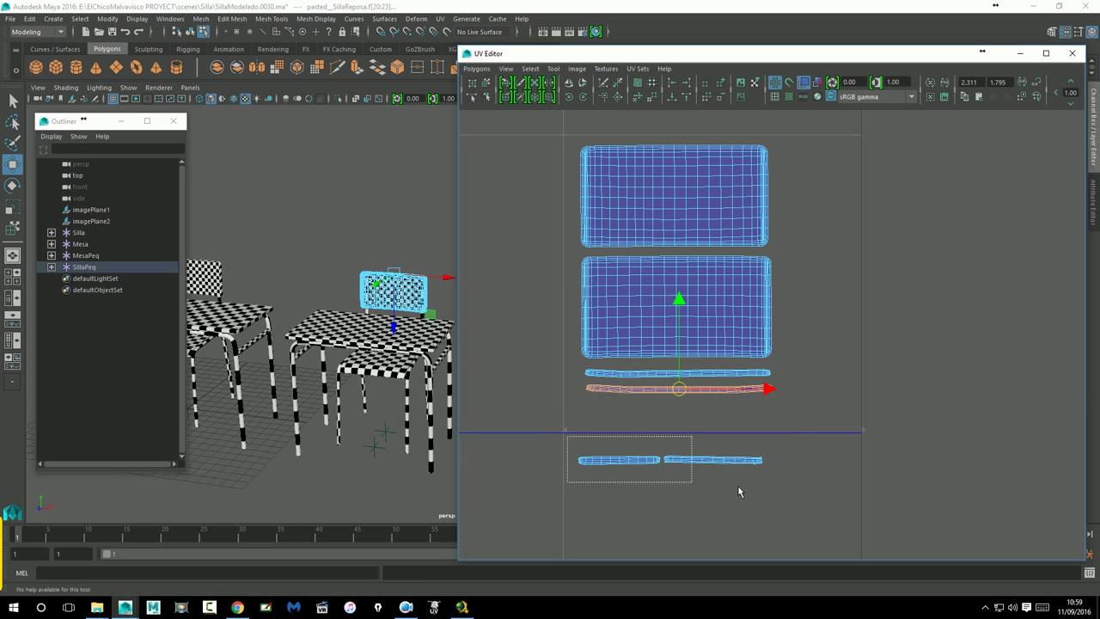
pyautogui.moveTo(669, 460); pyautogui.dragTo(682, 410)
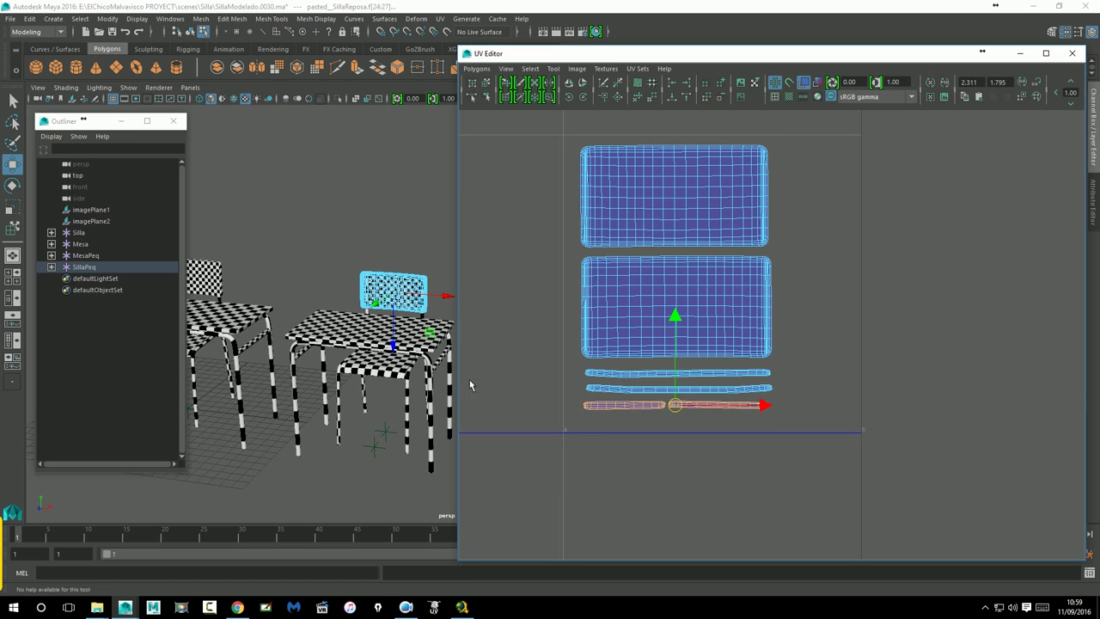
# Select the small chair's seat and marquee-select both of its seat UV shells
pyautogui.click(388, 377)
pyautogui.scroll(-3, 575, 321)
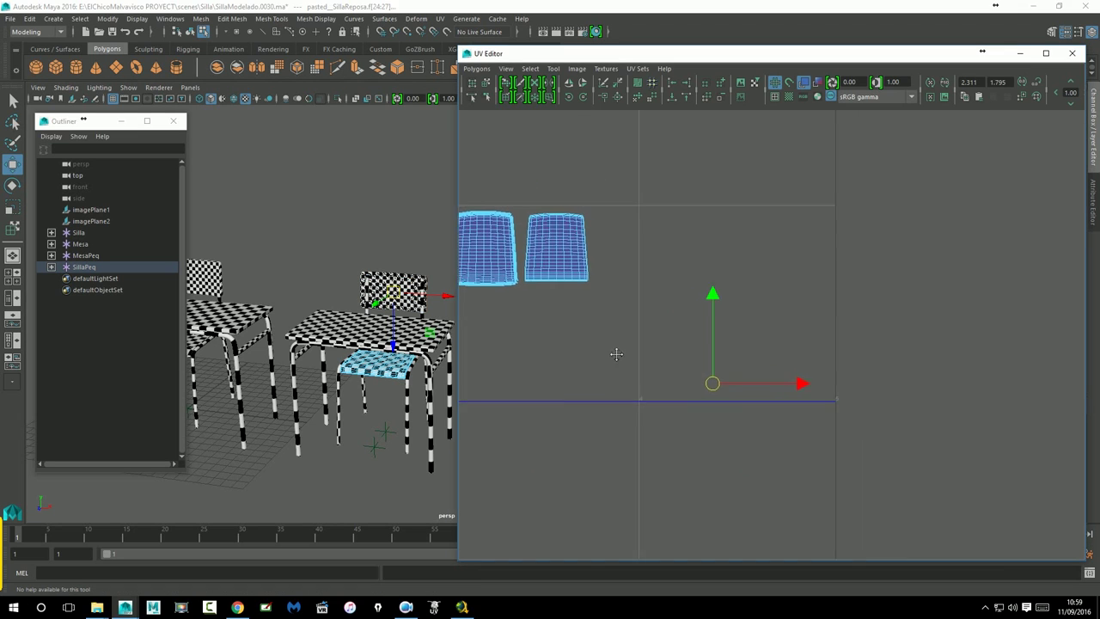
pyautogui.keyDown('alt'); pyautogui.moveTo(478, 208); pyautogui.dragTo(581, 282, button='middle'); pyautogui.keyUp('alt')
pyautogui.moveTo(523, 248); pyautogui.dragTo(729, 393)
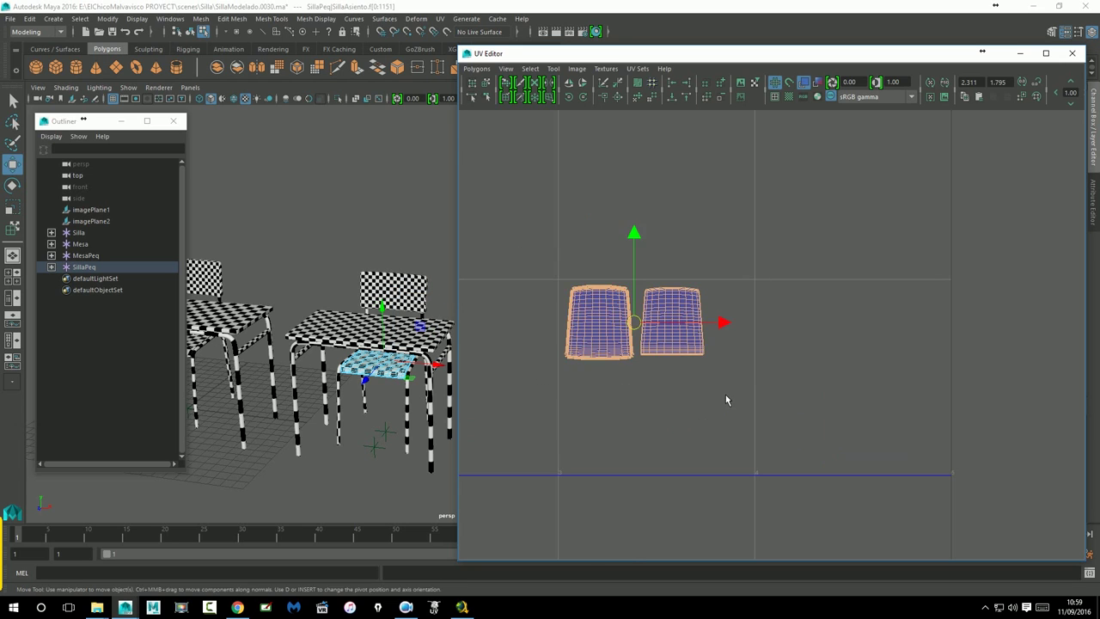
pyautogui.scroll(-2, 725, 394)
pyautogui.scroll(-1, 725, 401)
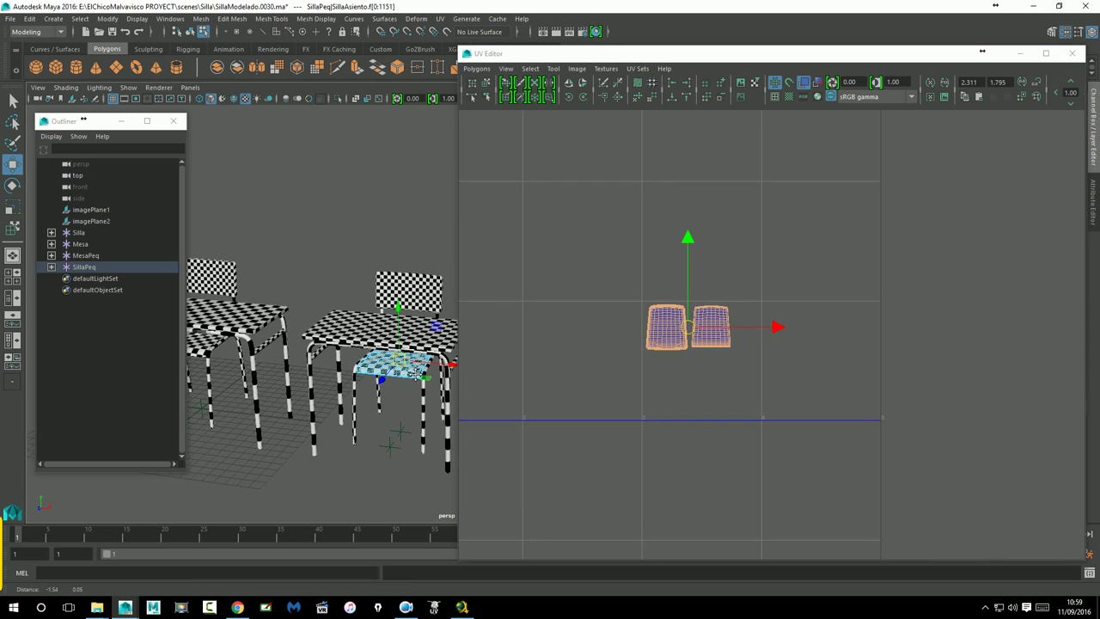
pyautogui.keyDown('alt'); pyautogui.moveTo(538, 375); pyautogui.dragTo(830, 400, button='middle'); pyautogui.keyUp('alt')
# Select the seat, backrest and lower part of both chairs to display their UV shells
pyautogui.click(230, 320)
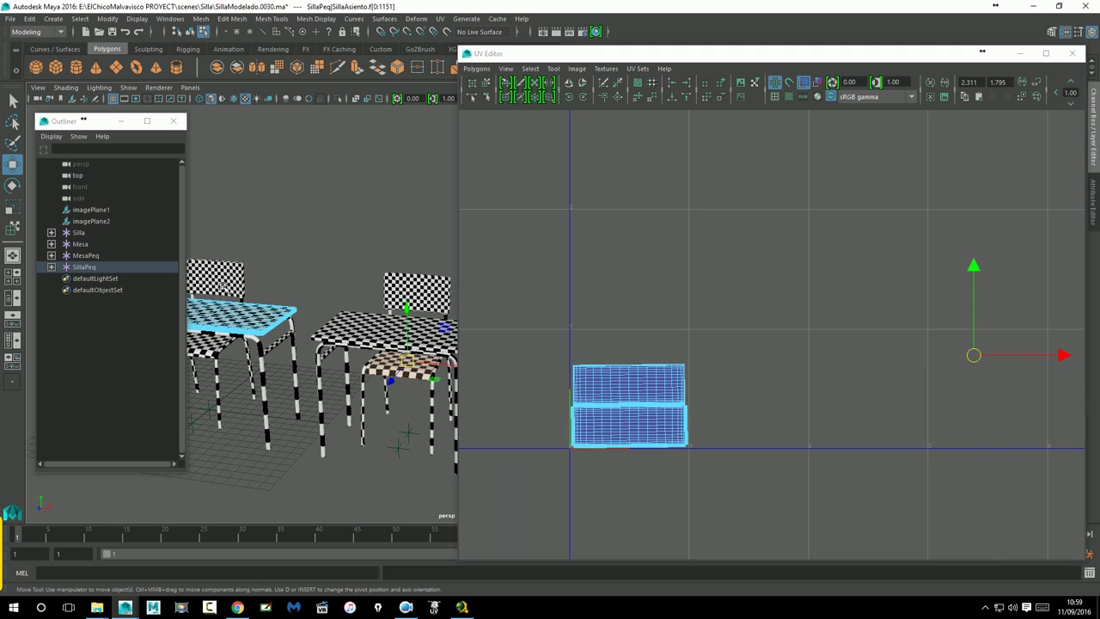
pyautogui.keyDown('shift'); pyautogui.click(222, 287); pyautogui.keyUp('shift')
pyautogui.keyDown('shift'); pyautogui.click(209, 345); pyautogui.keyUp('shift')
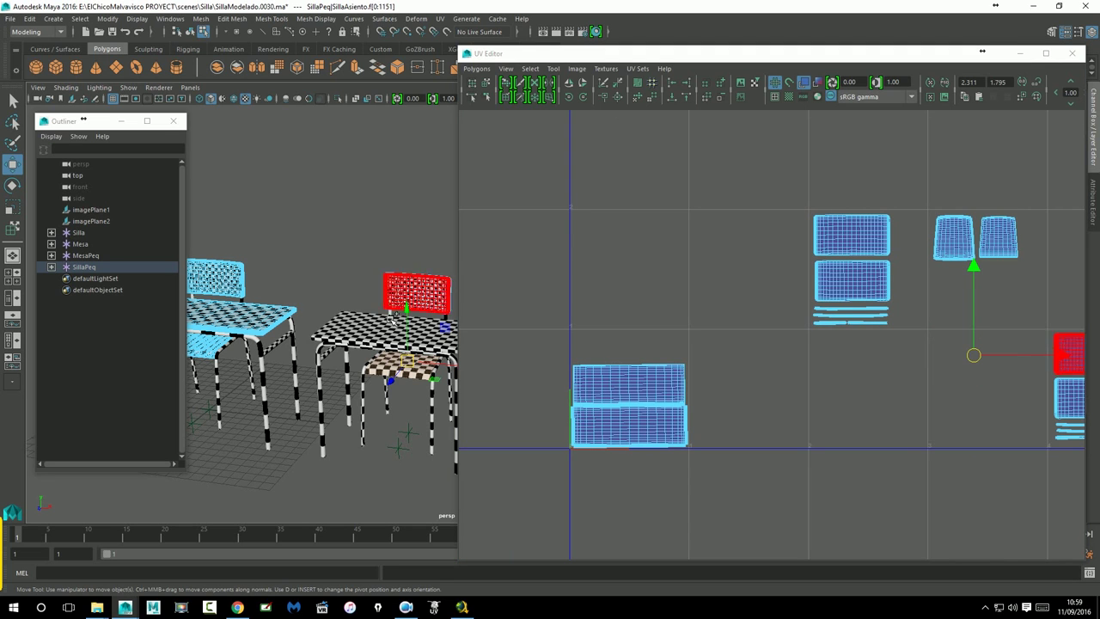
pyautogui.keyDown('shift'); pyautogui.click(417, 292); pyautogui.keyUp('shift')
pyautogui.keyDown('shift'); pyautogui.click(372, 337); pyautogui.keyUp('shift')
pyautogui.keyDown('shift'); pyautogui.click(388, 371); pyautogui.keyUp('shift')
pyautogui.keyDown('alt'); pyautogui.moveTo(943, 372); pyautogui.dragTo(898, 395, button='middle'); pyautogui.keyUp('alt')
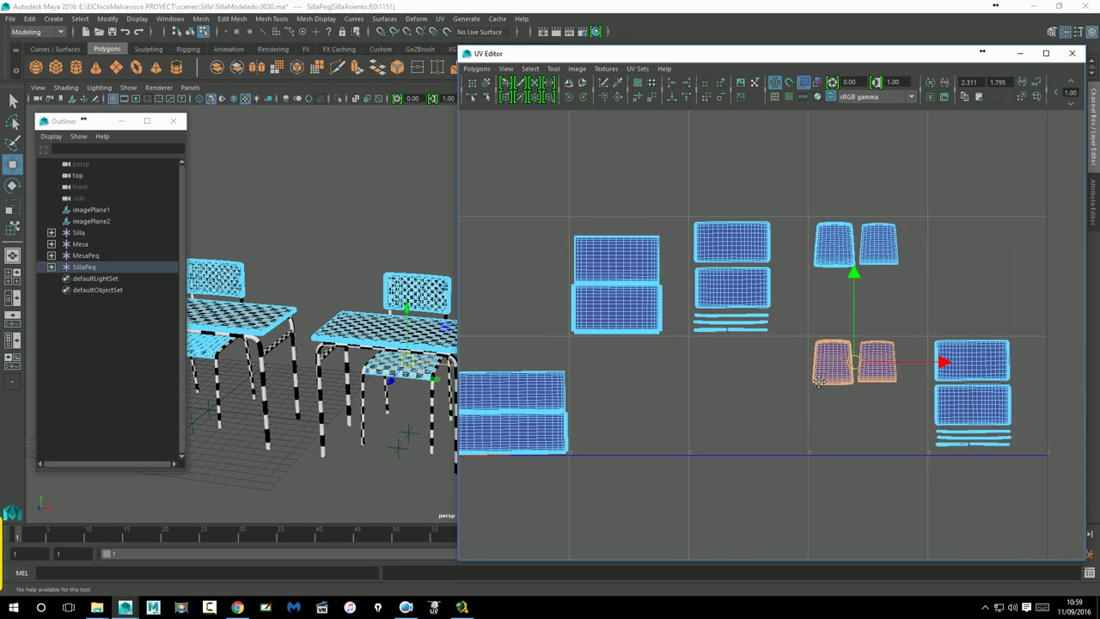
pyautogui.keyDown('alt'); pyautogui.moveTo(785, 410); pyautogui.dragTo(759, 397, button='middle'); pyautogui.keyUp('alt')
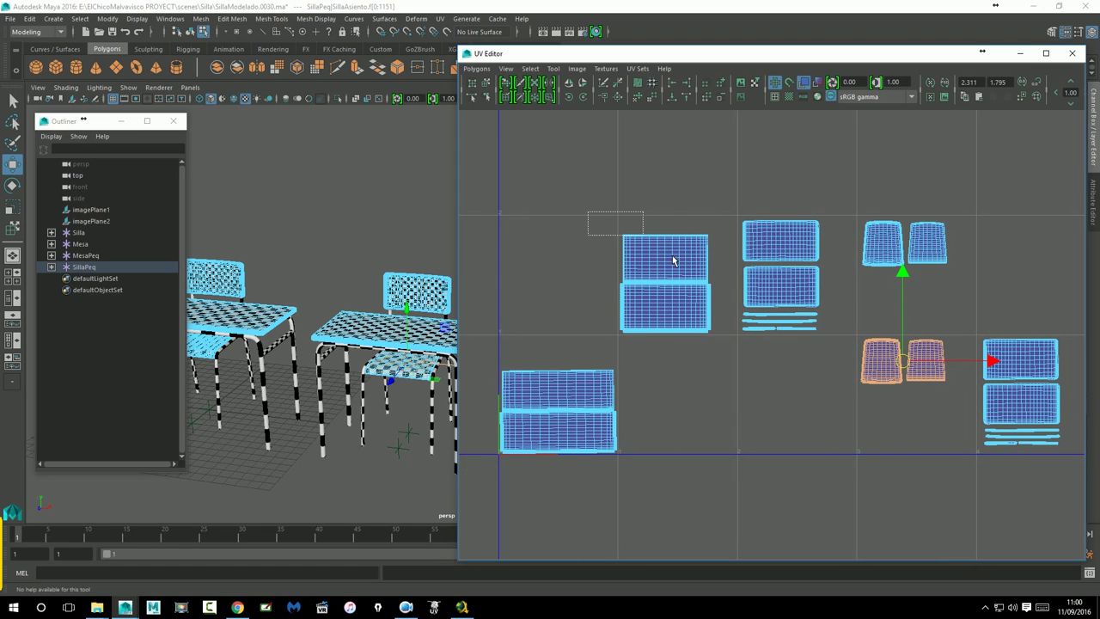
# Move the small table top's UV shells up to the top row
pyautogui.moveTo(673, 260); pyautogui.dragTo(720, 336)
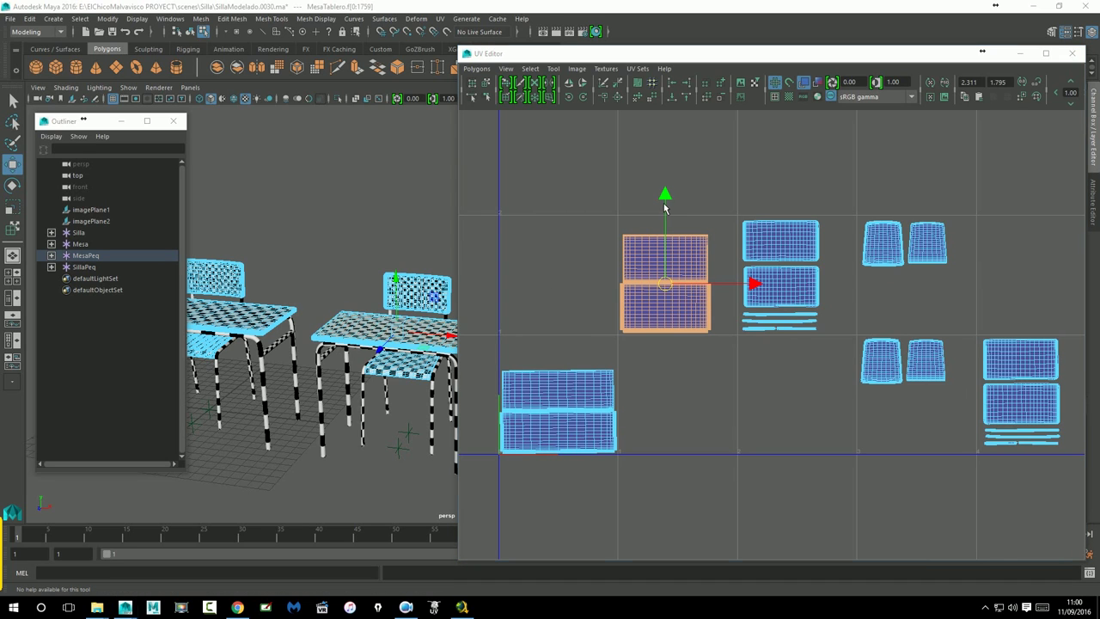
pyautogui.moveTo(666, 214); pyautogui.dragTo(665, 210)
pyautogui.press('F8')
pyautogui.moveTo(673, 291)
pyautogui.mouseDown()
pyautogui.moveTo(713, 205)
pyautogui.moveTo(800, 170)
pyautogui.mouseUp()
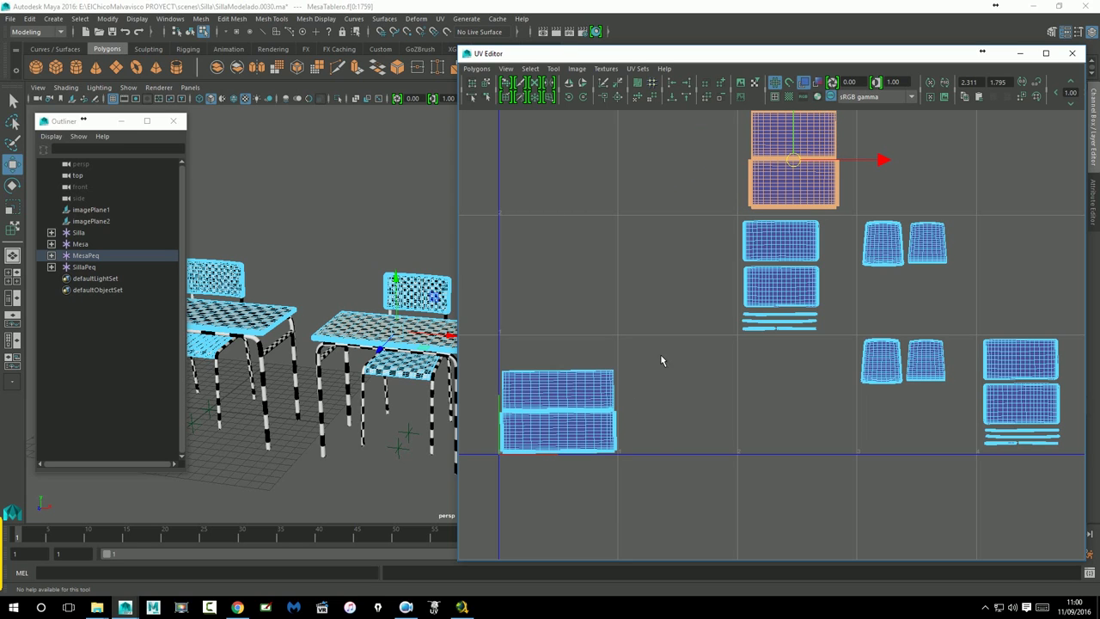
pyautogui.keyDown('alt'); pyautogui.moveTo(650, 366); pyautogui.dragTo(656, 372, button='middle'); pyautogui.keyUp('alt')
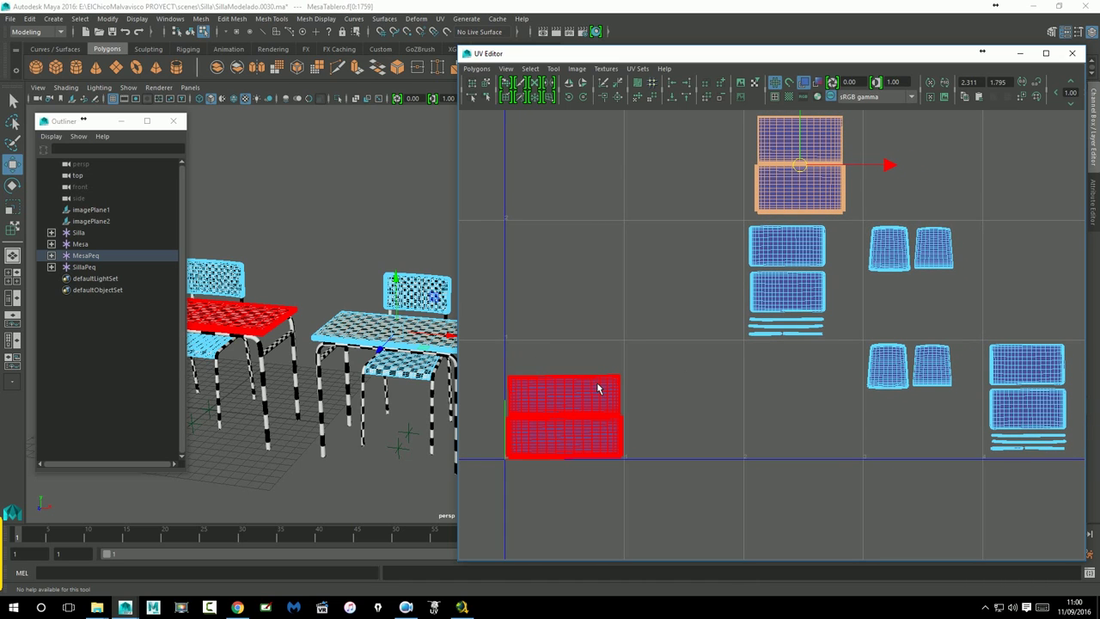
# Move the Silla chair's backrest and seat shells down into the bottom row
pyautogui.click(229, 287)
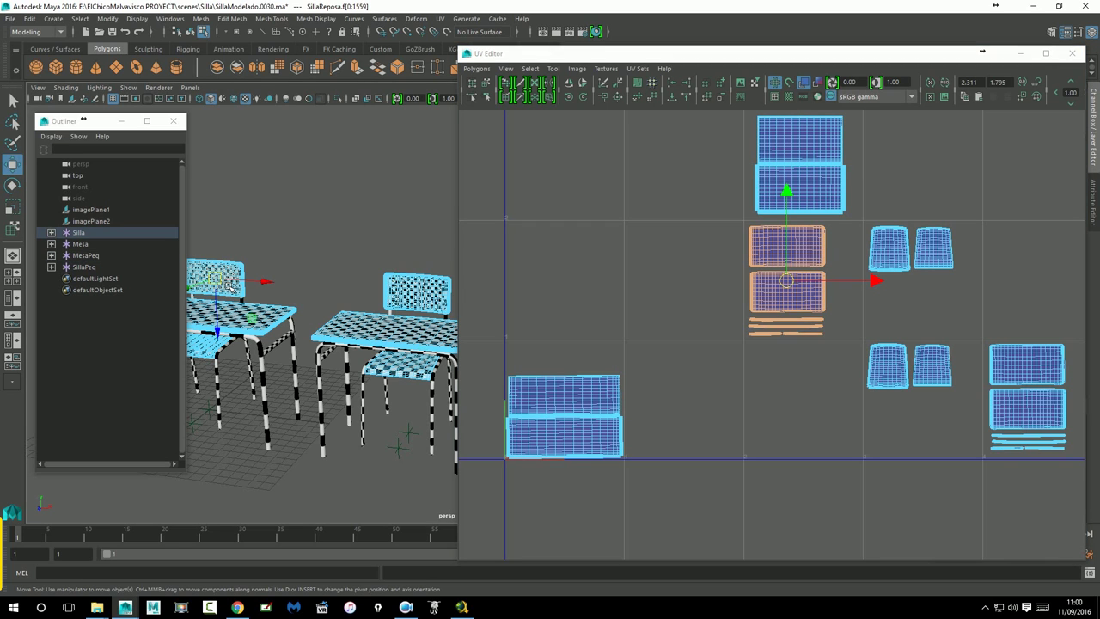
pyautogui.moveTo(793, 286); pyautogui.dragTo(675, 407)
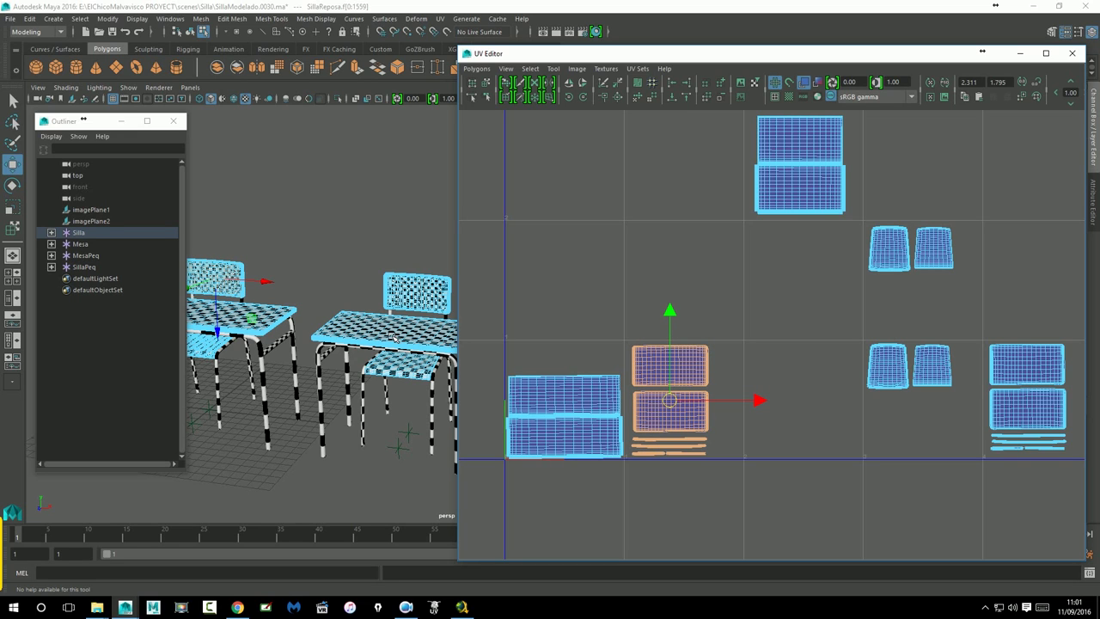
pyautogui.click(207, 353)
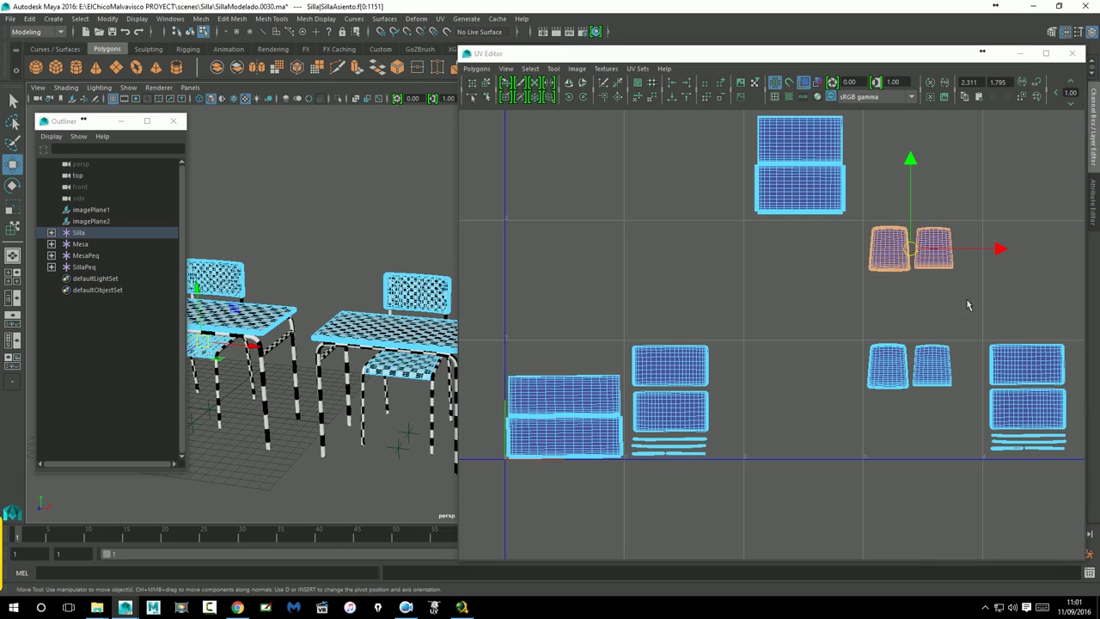
pyautogui.moveTo(918, 262); pyautogui.dragTo(813, 432)
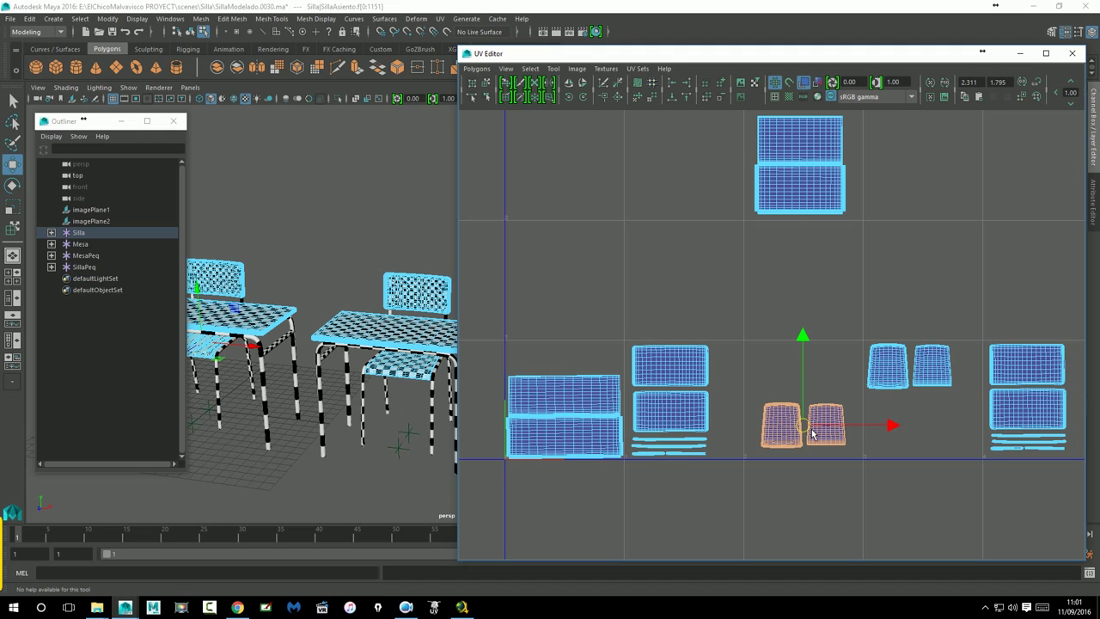
pyautogui.moveTo(813, 434); pyautogui.dragTo(811, 378)
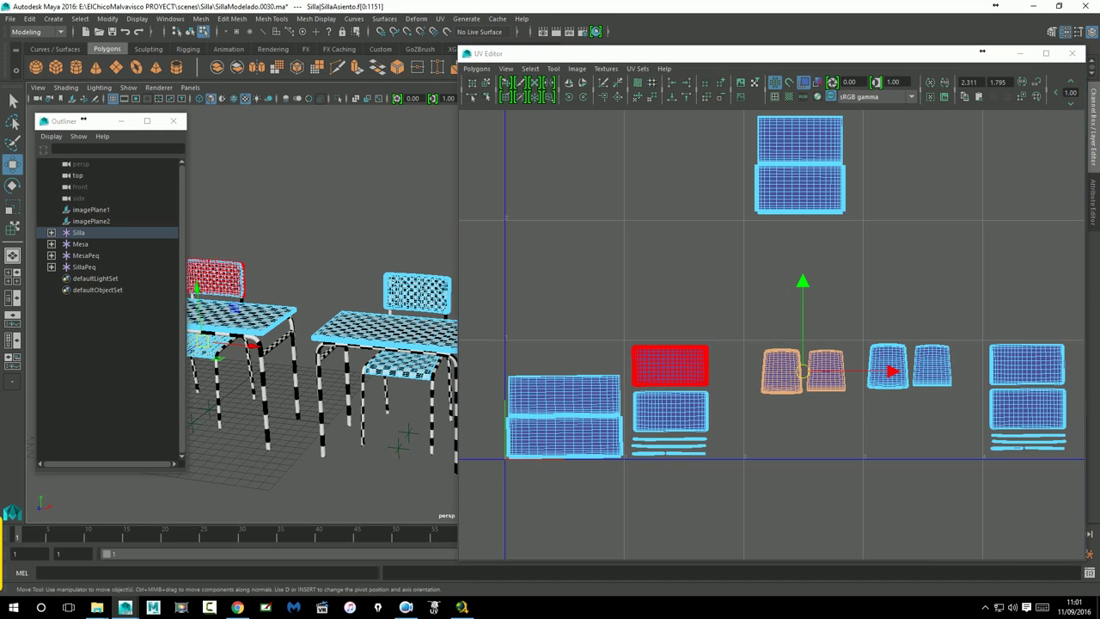
# Scale up the two chair seat UV shells and re-adjust their position
pyautogui.keyDown('alt'); pyautogui.moveTo(215, 284); pyautogui.dragTo(344, 292); pyautogui.keyUp('alt')
pyautogui.keyDown('alt'); pyautogui.moveTo(329, 352); pyautogui.dragTo(299, 379, button='right'); pyautogui.keyUp('alt')
pyautogui.moveTo(299, 379)
pyautogui.keyDown('alt'); pyautogui.mouseDown()
pyautogui.moveTo(337, 373)
pyautogui.moveTo(335, 386)
pyautogui.mouseUp(); pyautogui.keyUp('alt')
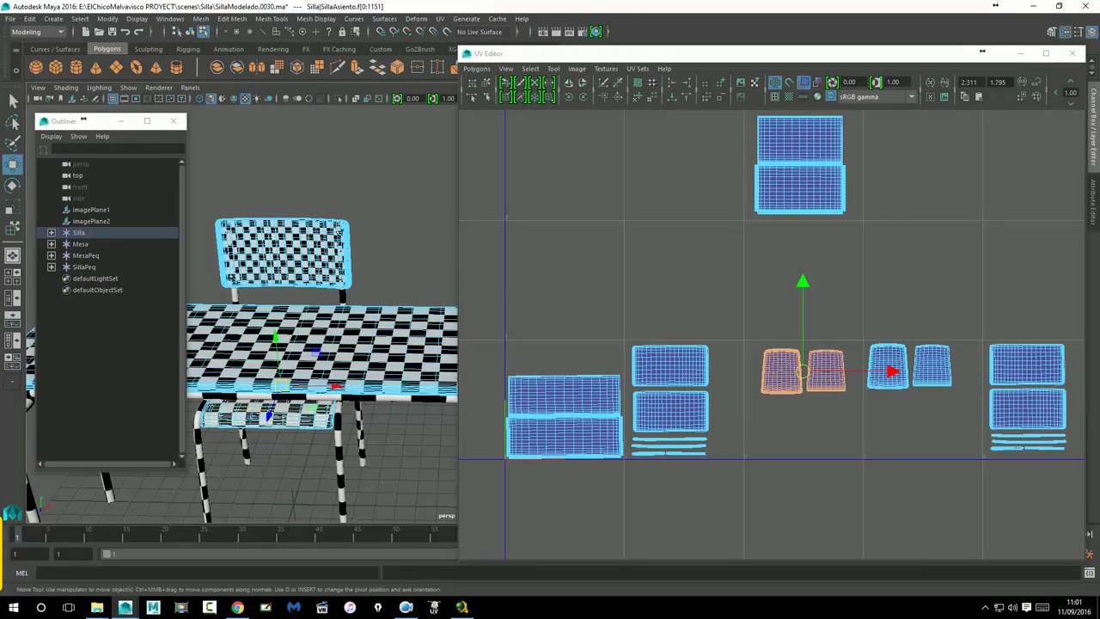
pyautogui.click(13, 207)
pyautogui.moveTo(808, 378); pyautogui.dragTo(834, 368)
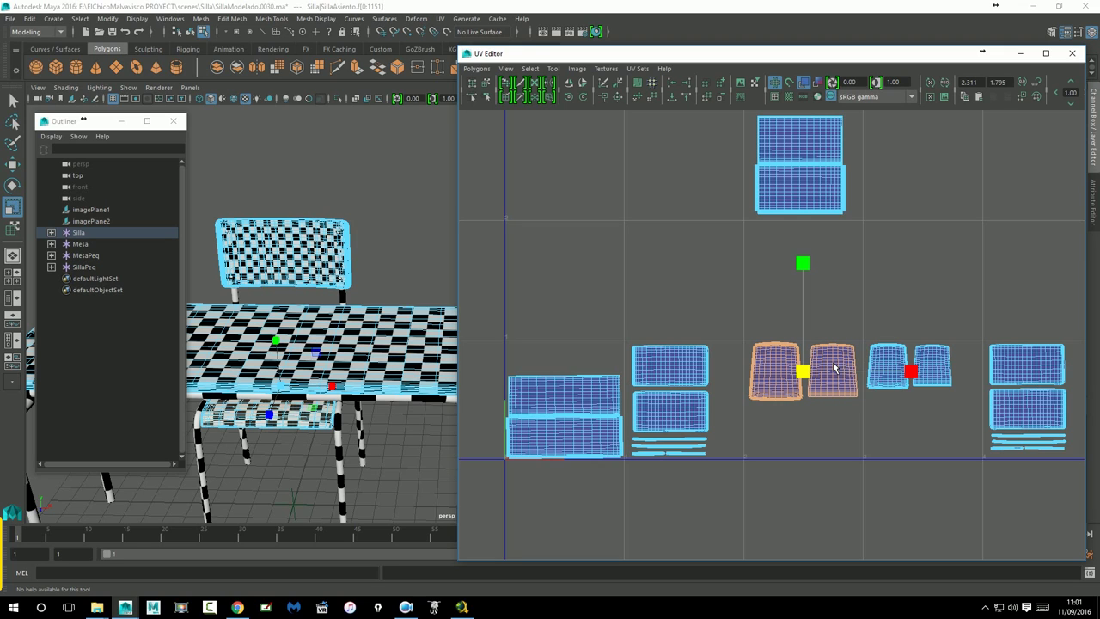
pyautogui.moveTo(833, 368); pyautogui.dragTo(838, 367)
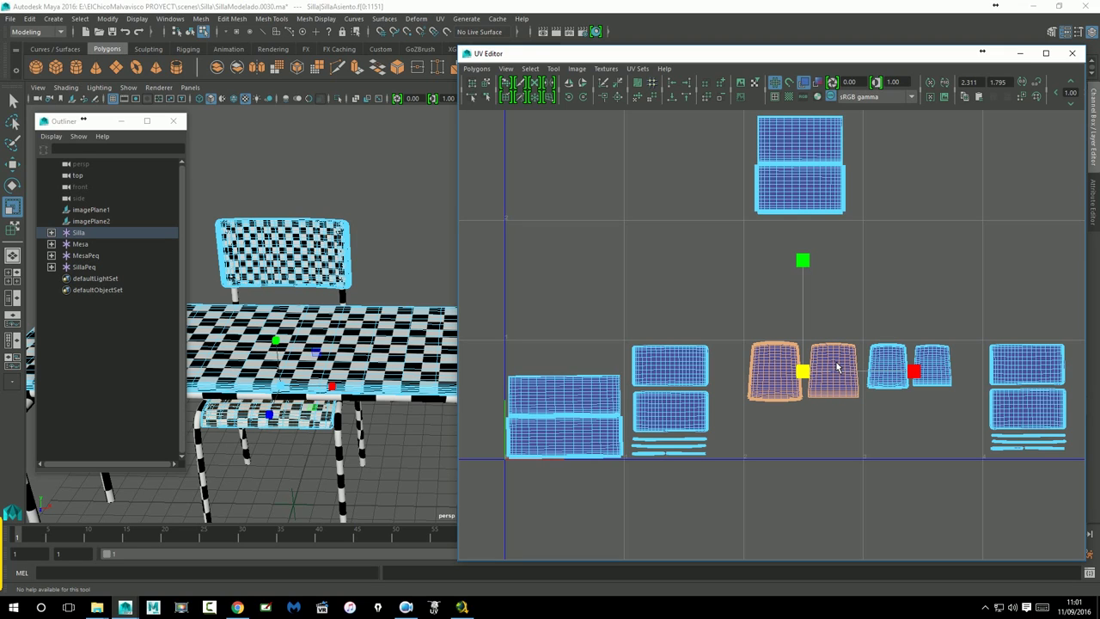
pyautogui.press('w')
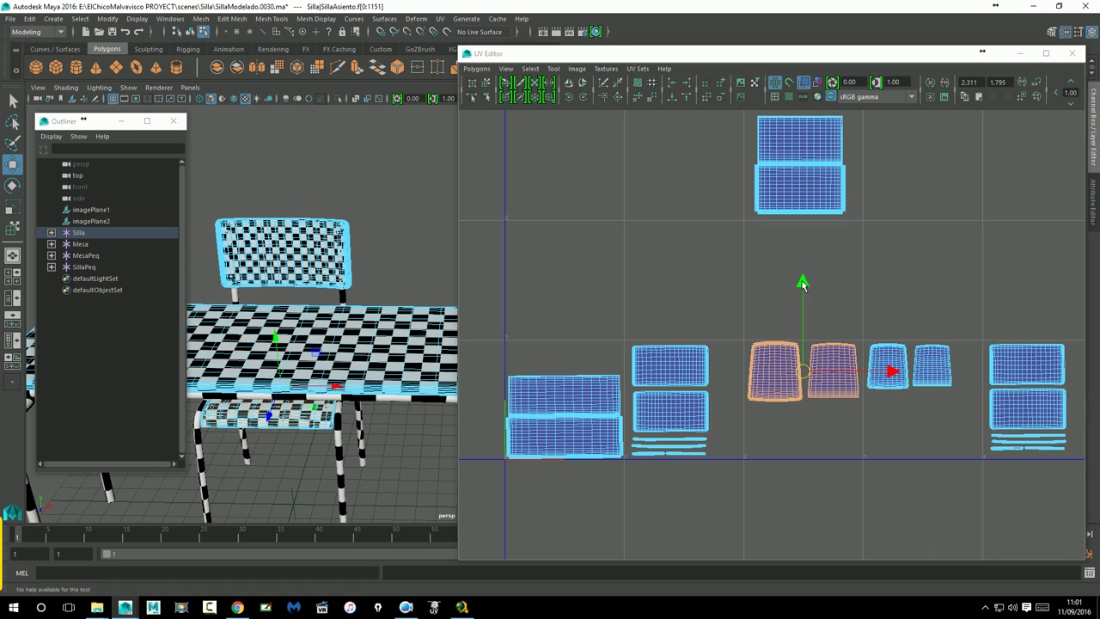
pyautogui.moveTo(801, 284); pyautogui.dragTo(810, 292)
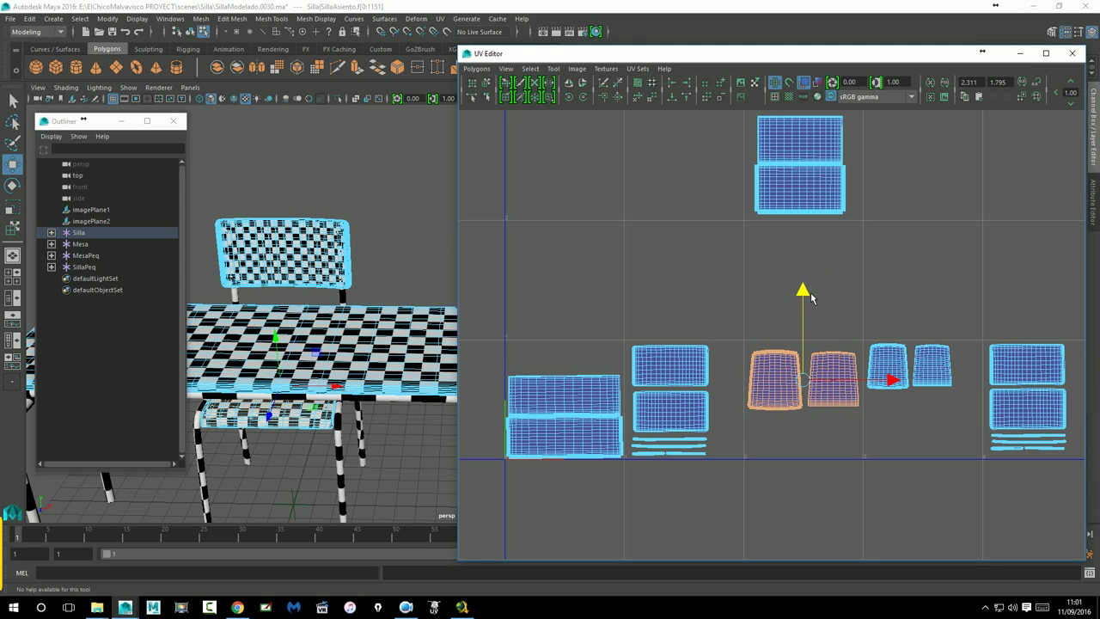
pyautogui.moveTo(806, 381); pyautogui.dragTo(806, 379)
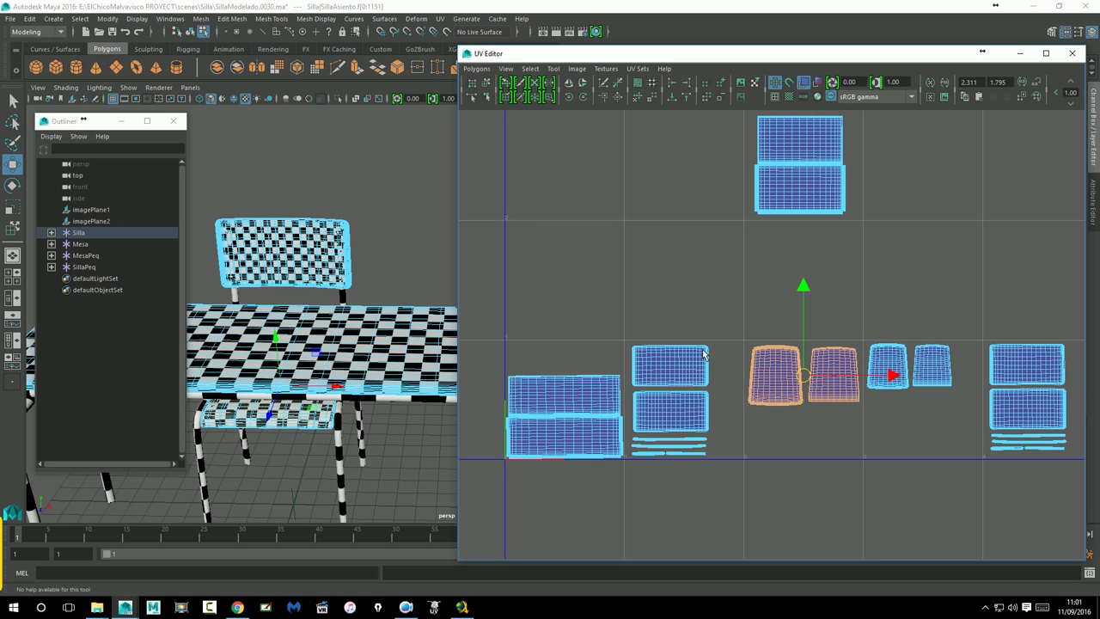
# Enlarge the small chair's seat shells and move them higher
pyautogui.keyDown('alt'); pyautogui.moveTo(700, 336); pyautogui.dragTo(722, 319, button='middle'); pyautogui.keyUp('alt')
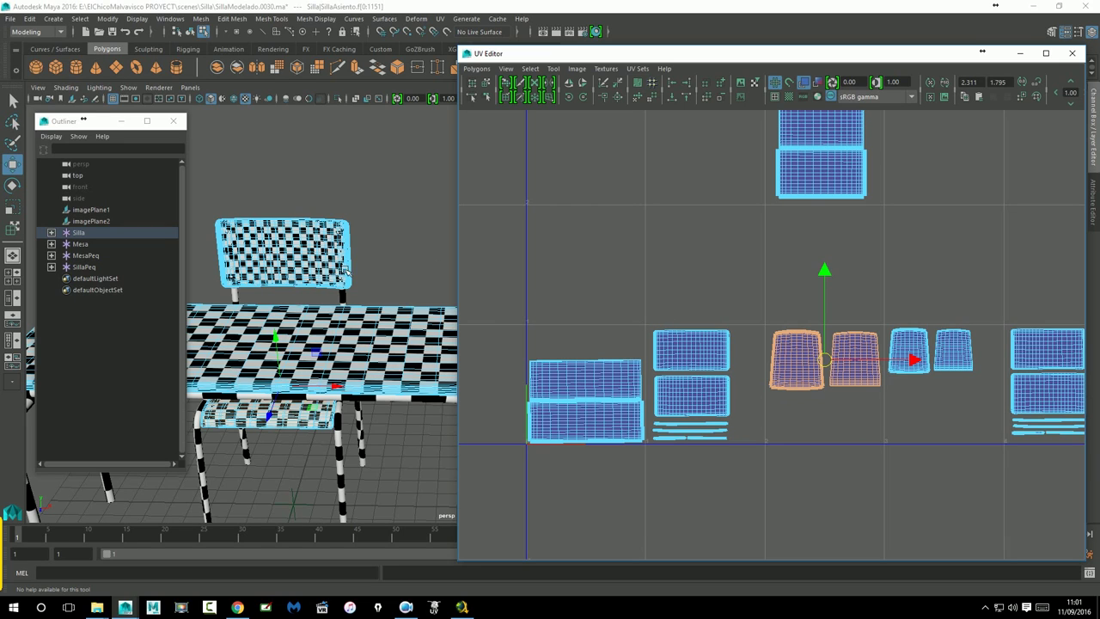
pyautogui.moveTo(720, 258)
pyautogui.keyDown('alt'); pyautogui.mouseDown(button='middle')
pyautogui.moveTo(717, 240)
pyautogui.moveTo(731, 241)
pyautogui.mouseUp(button='middle'); pyautogui.keyUp('alt')
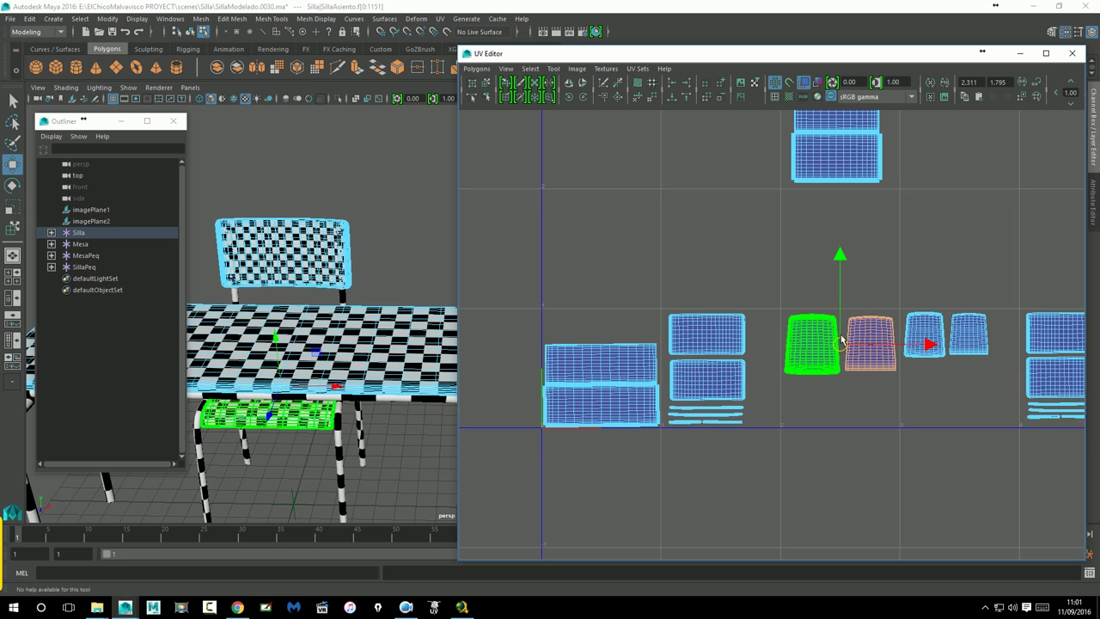
pyautogui.keyDown('alt'); pyautogui.moveTo(841, 339); pyautogui.dragTo(795, 342, button='middle'); pyautogui.keyUp('alt')
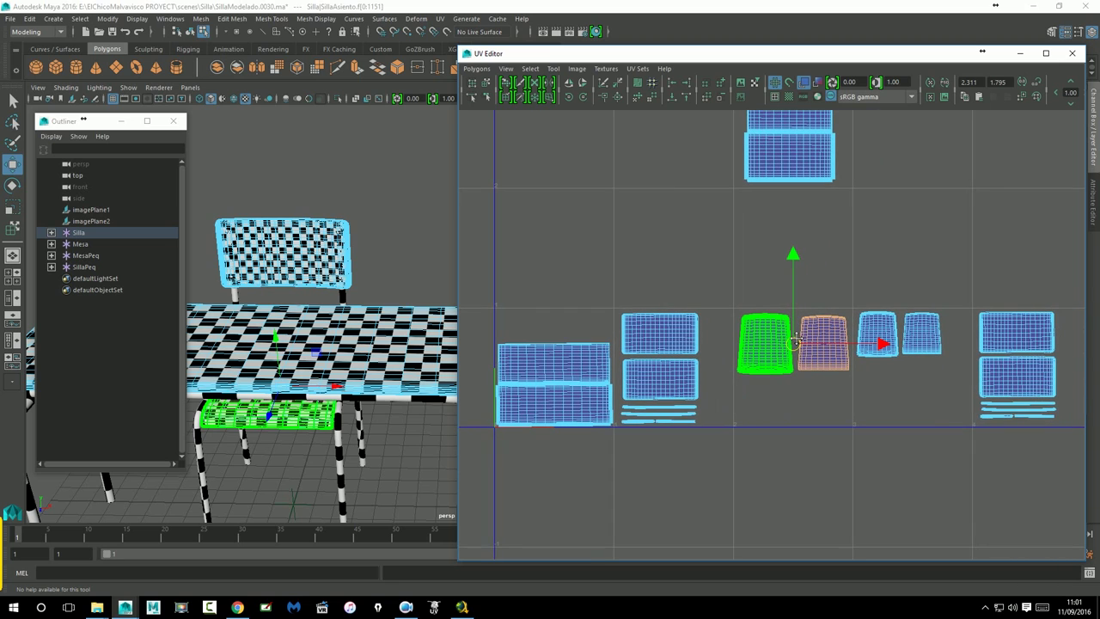
pyautogui.click(877, 335)
pyautogui.click(12, 206)
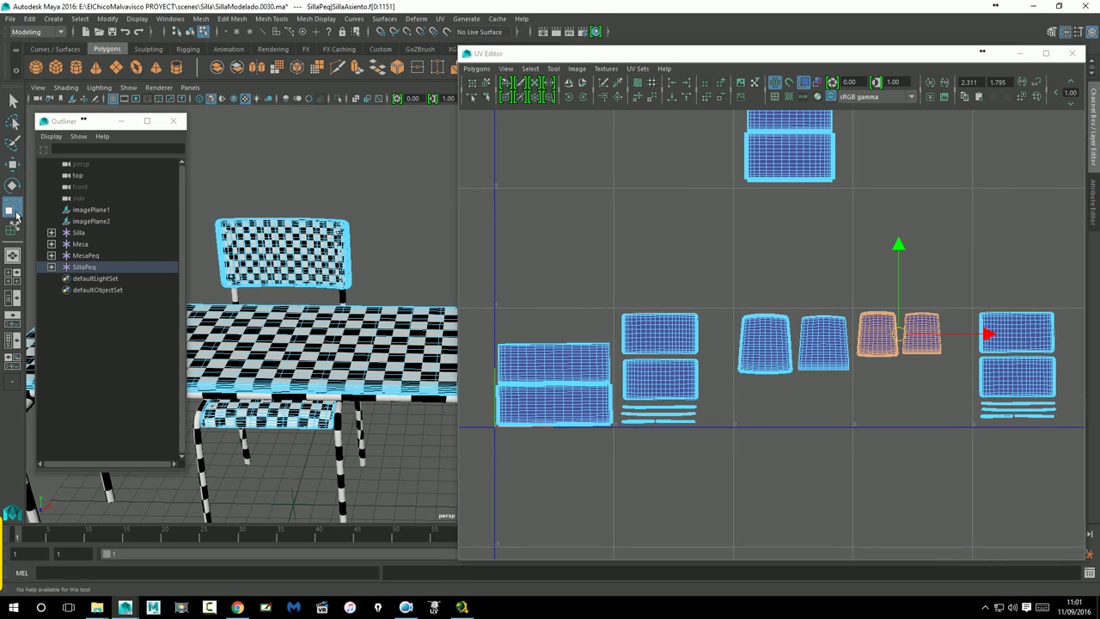
pyautogui.moveTo(912, 346); pyautogui.dragTo(954, 344)
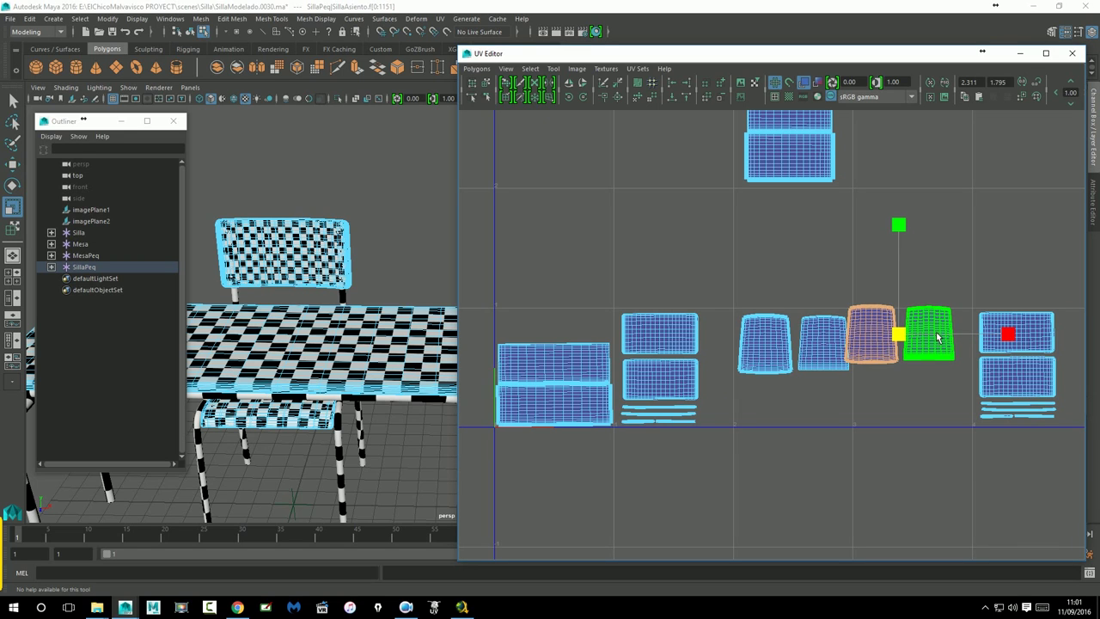
pyautogui.click(12, 163)
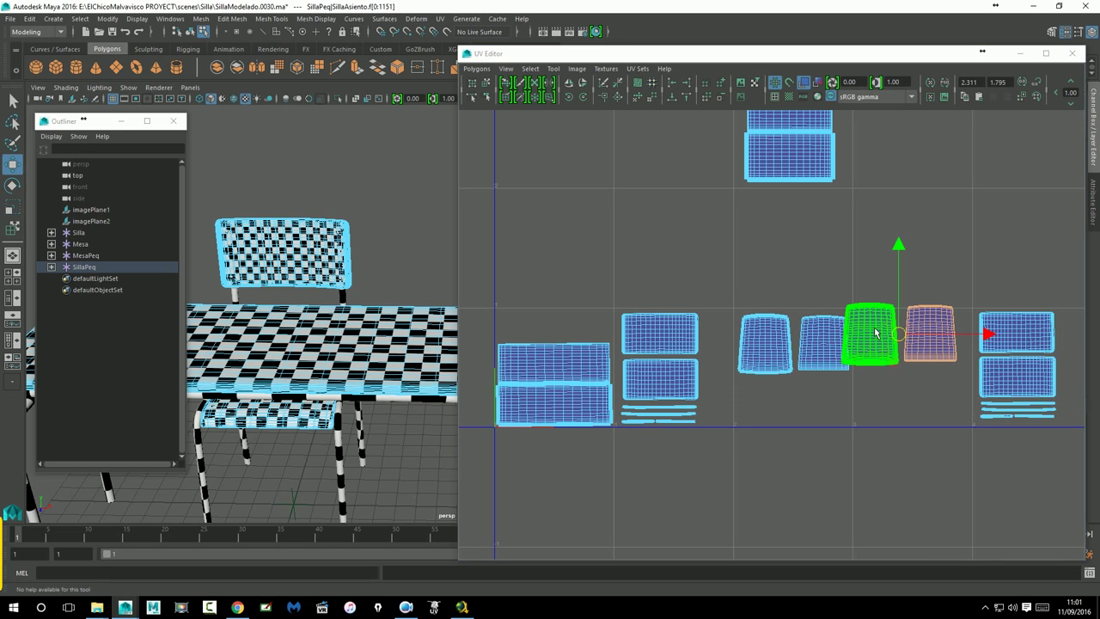
pyautogui.moveTo(897, 337)
pyautogui.mouseDown()
pyautogui.moveTo(806, 346)
pyautogui.moveTo(919, 348)
pyautogui.moveTo(918, 262)
pyautogui.mouseUp()
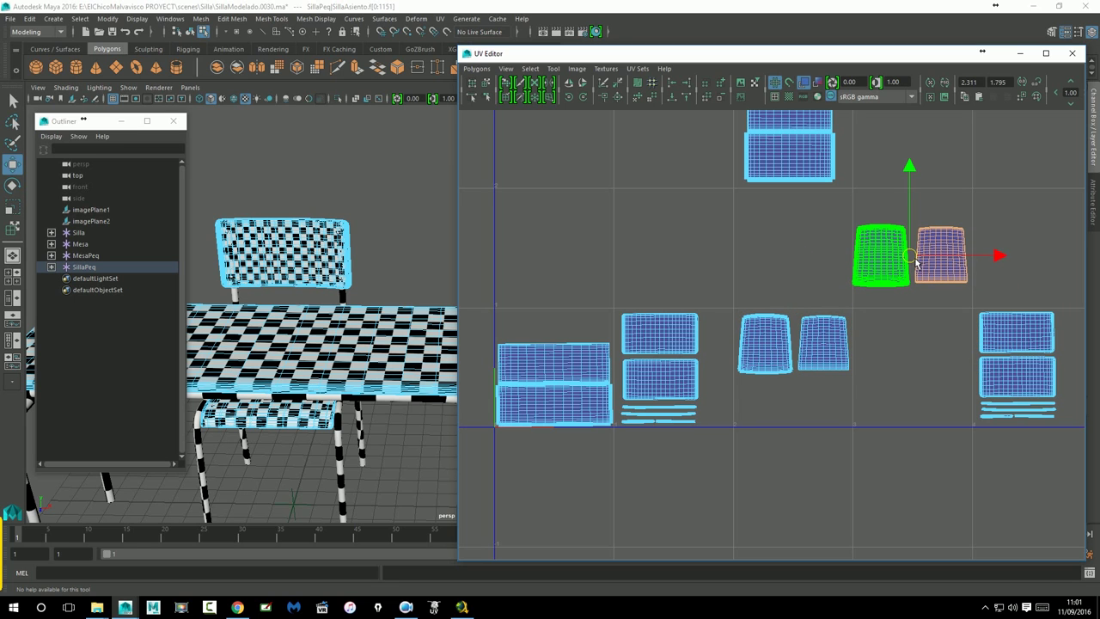
# Move the small table's top shell left and down in the UV layout
pyautogui.scroll(1, 918, 263)
pyautogui.scroll(-2, 799, 344)
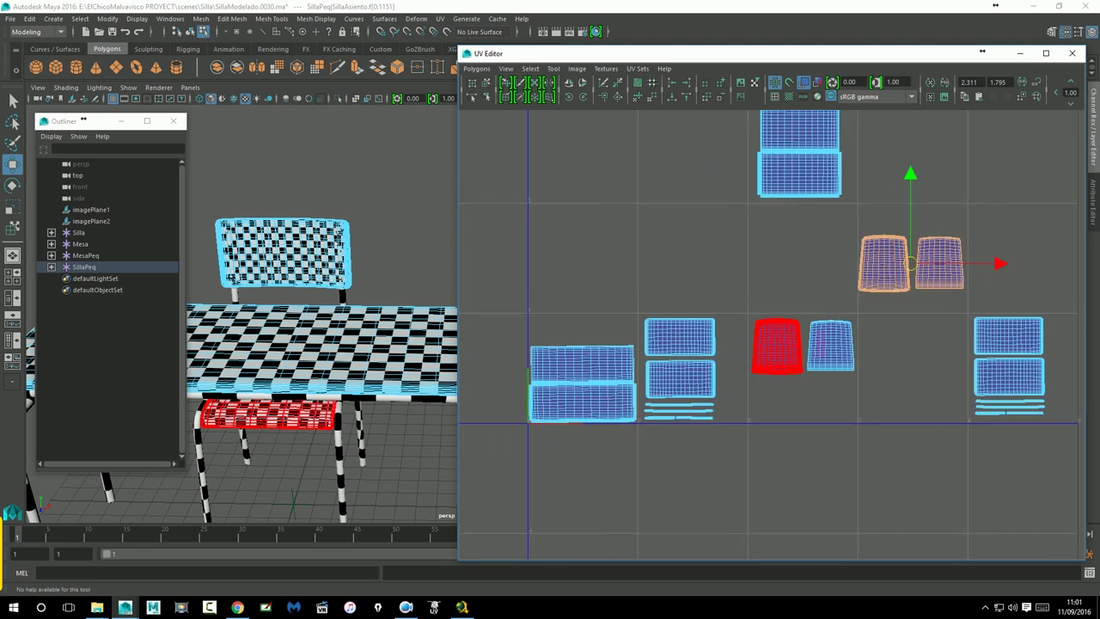
pyautogui.scroll(-1, 778, 343)
pyautogui.scroll(-1, 644, 365)
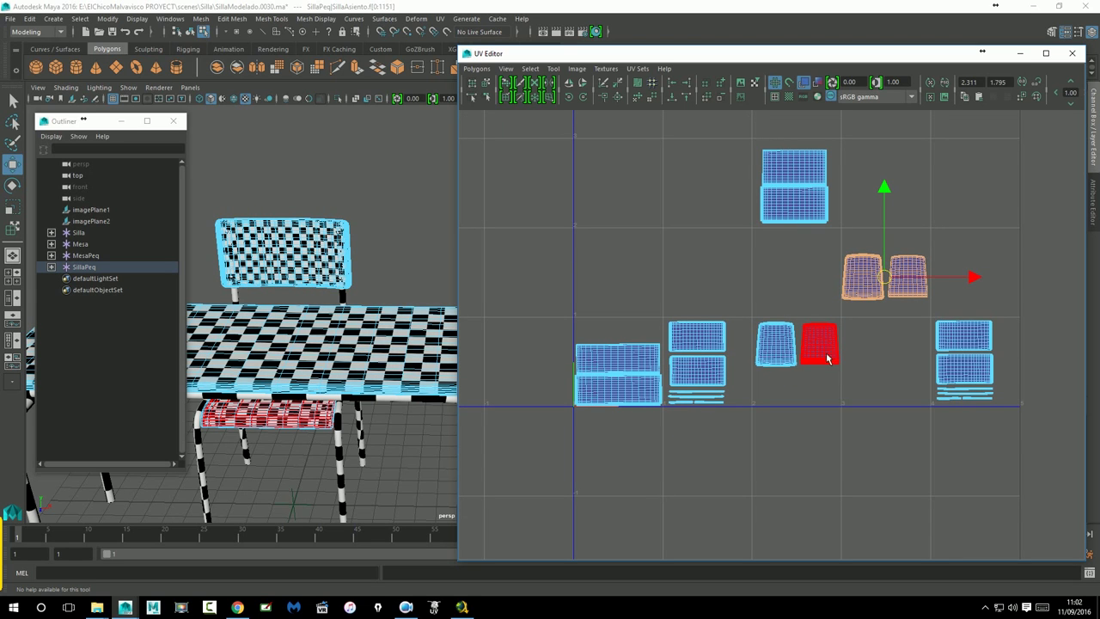
pyautogui.keyDown('alt'); pyautogui.moveTo(825, 355); pyautogui.dragTo(745, 382, button='middle'); pyautogui.keyUp('alt')
pyautogui.moveTo(810, 373)
pyautogui.keyDown('alt'); pyautogui.mouseDown(button='middle')
pyautogui.moveTo(781, 373)
pyautogui.moveTo(806, 381)
pyautogui.mouseUp(button='middle'); pyautogui.keyUp('alt')
pyautogui.moveTo(645, 166); pyautogui.dragTo(751, 257)
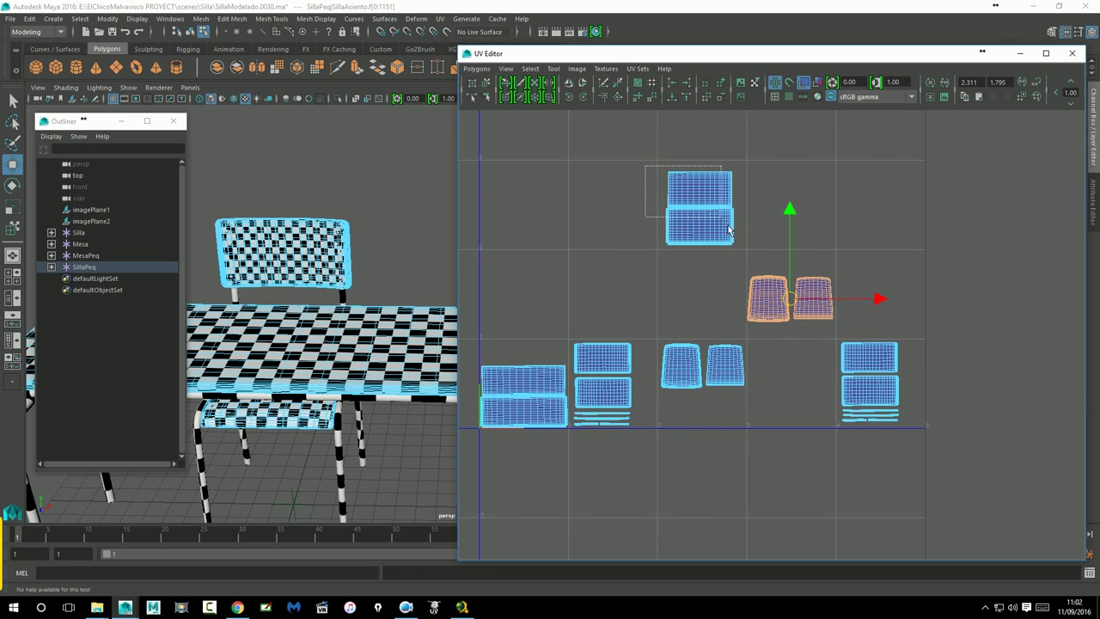
pyautogui.moveTo(699, 212)
pyautogui.mouseDown()
pyautogui.moveTo(526, 307)
pyautogui.moveTo(522, 299)
pyautogui.mouseUp()
# Frame the table and move its lower-right UV shells up above the middle shells
pyautogui.press('f')
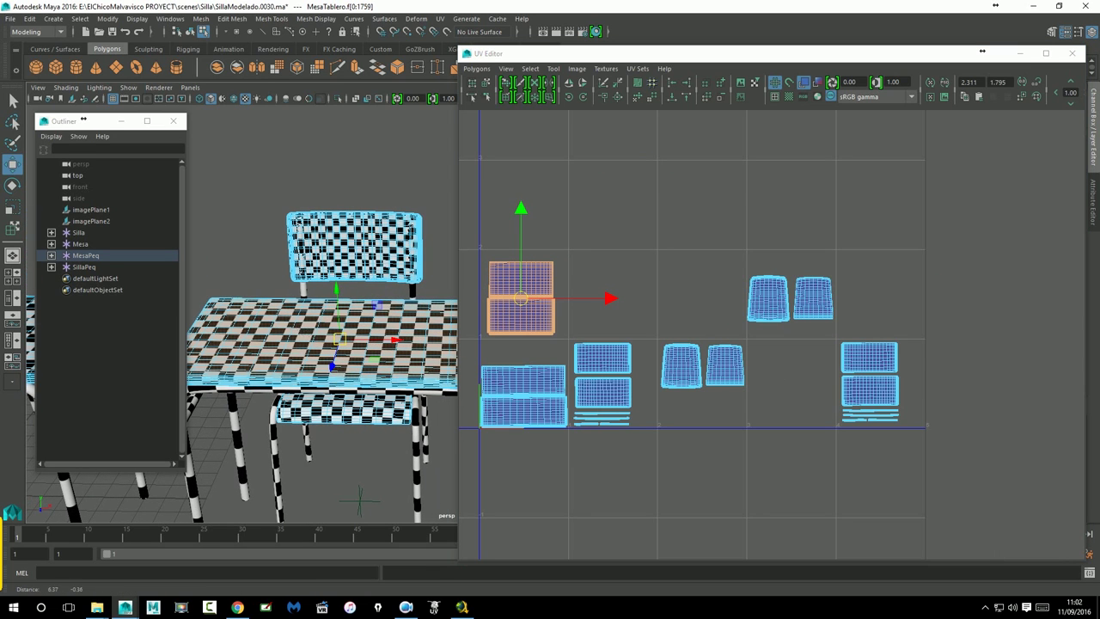
pyautogui.moveTo(838, 335); pyautogui.dragTo(916, 434)
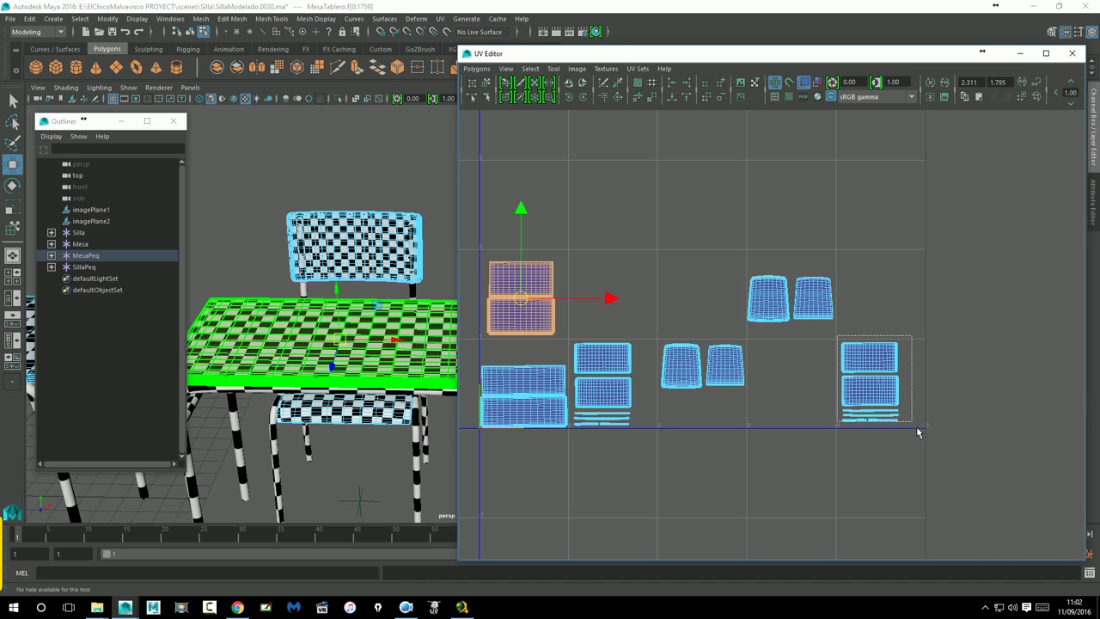
pyautogui.moveTo(890, 392); pyautogui.dragTo(615, 305)
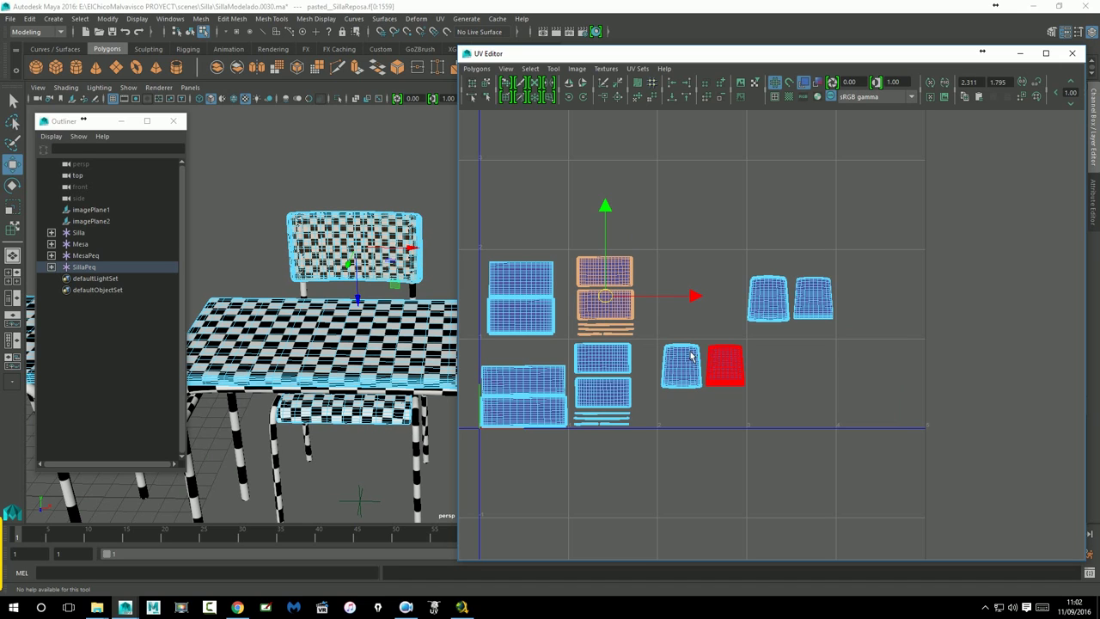
# Select the small chair's two seat shells and open the UV view display options
pyautogui.moveTo(736, 252)
pyautogui.mouseDown()
pyautogui.moveTo(852, 327)
pyautogui.moveTo(706, 307)
pyautogui.mouseUp()
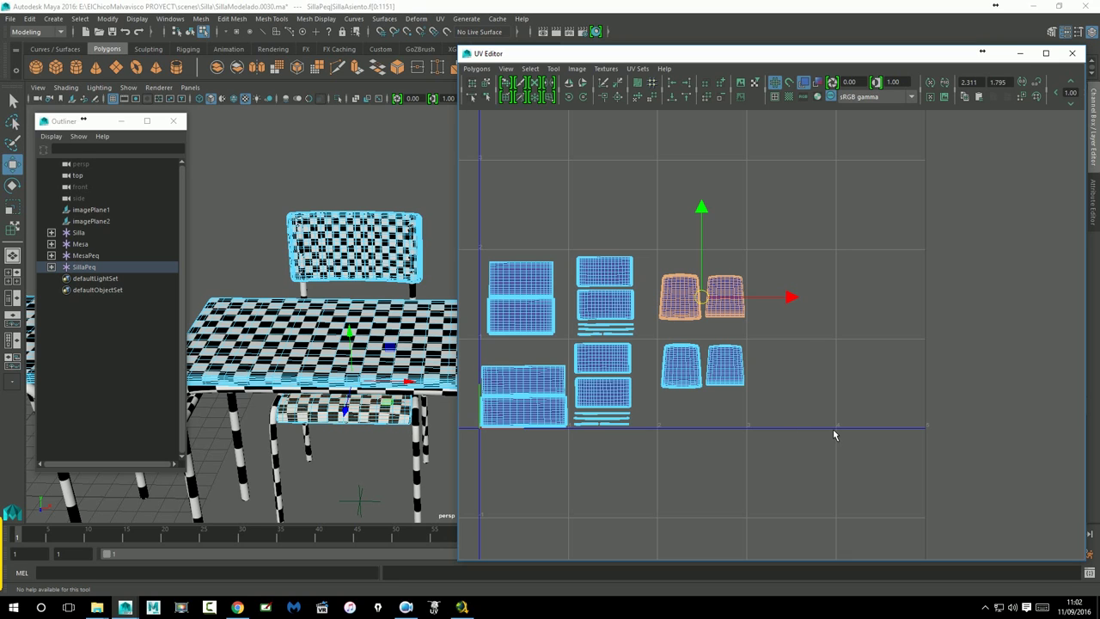
pyautogui.scroll(-2, 833, 435)
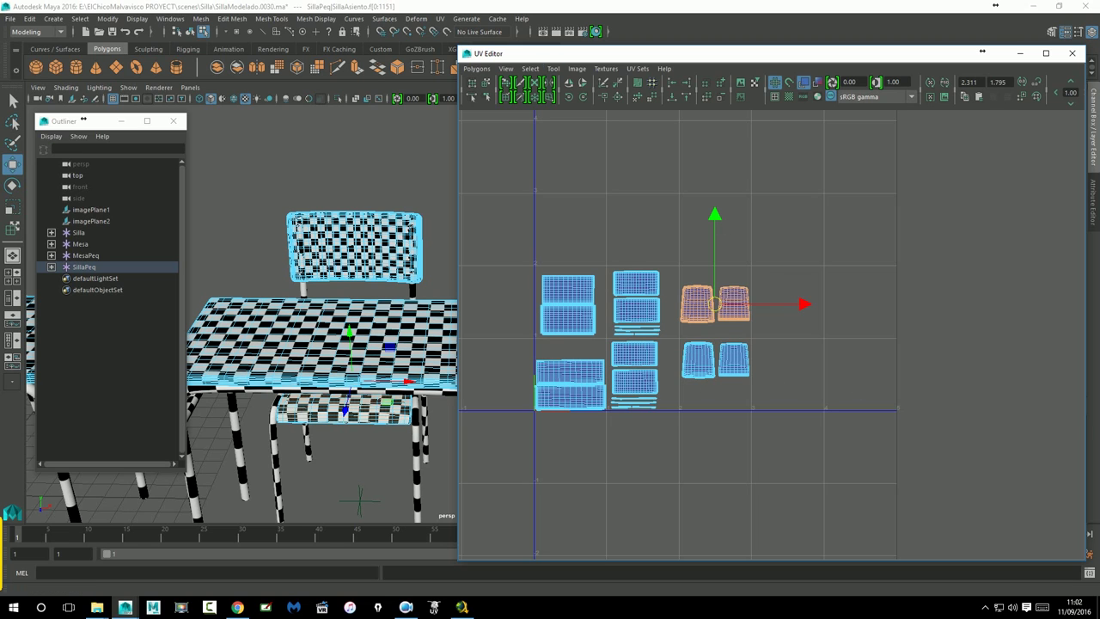
pyautogui.click(579, 71)
pyautogui.moveTo(506, 69)
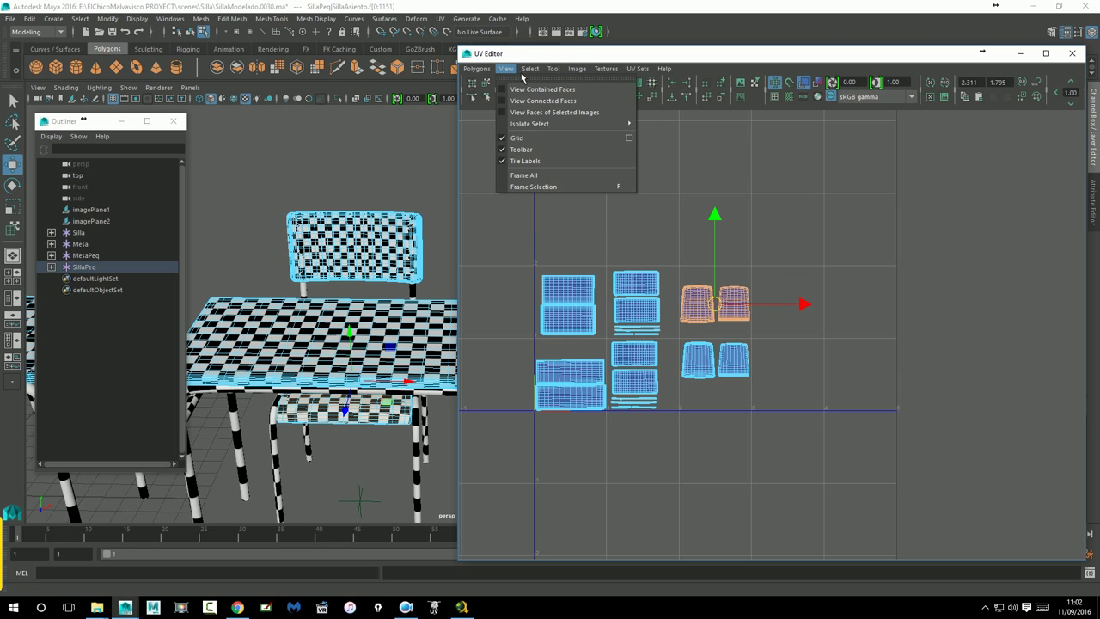
# Enlarge the UV Editor grid to span 10 units and pan the layout into view
pyautogui.click(629, 140)
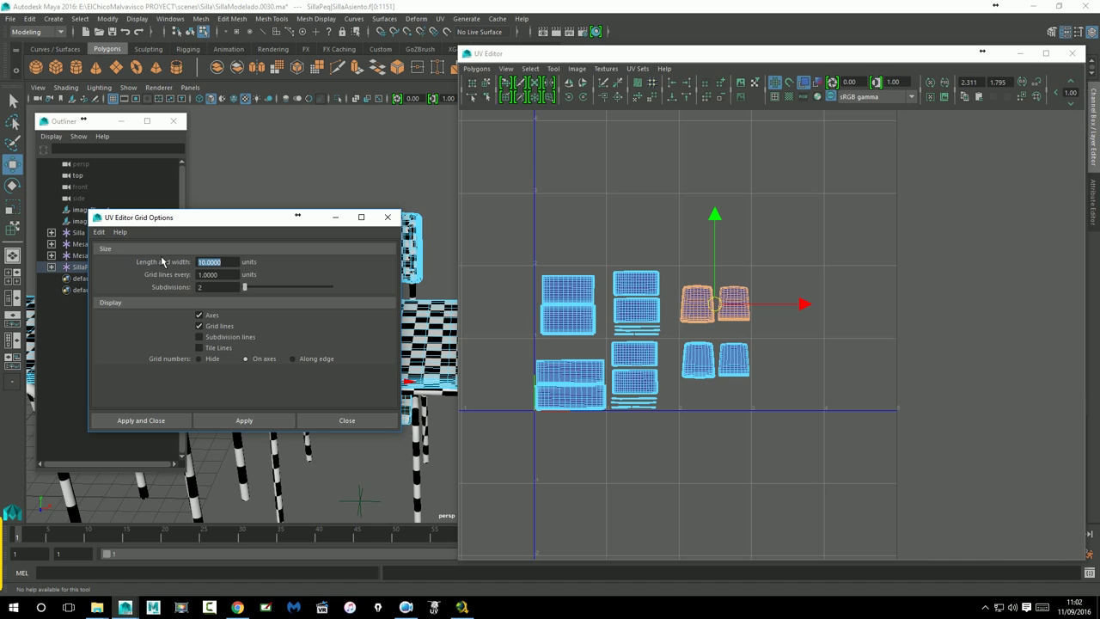
pyautogui.click(247, 423)
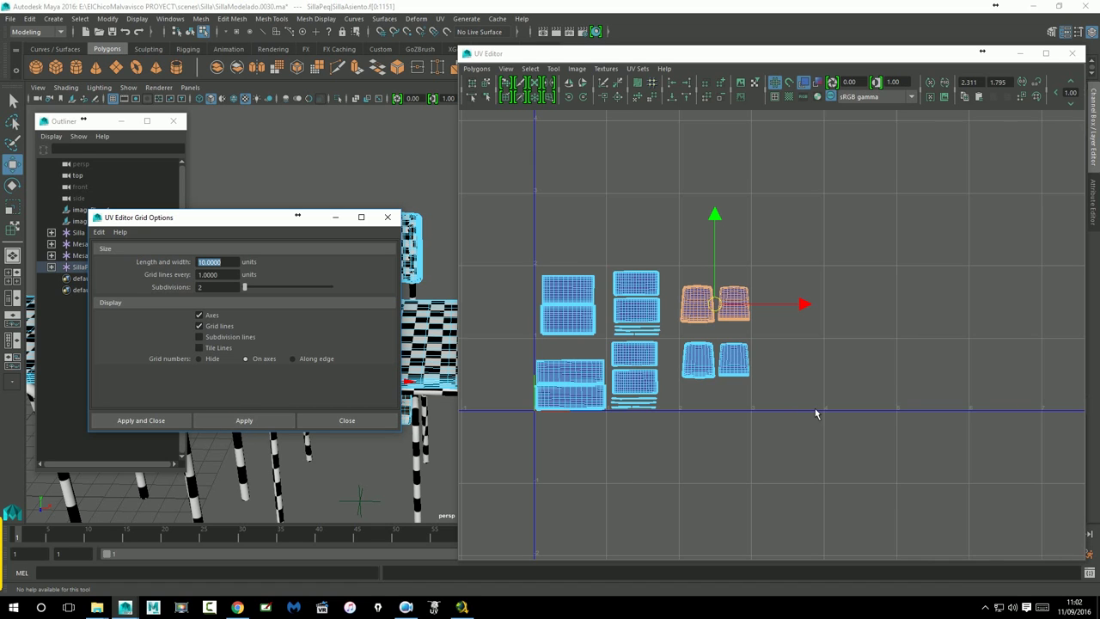
pyautogui.scroll(-2, 815, 410)
pyautogui.keyDown('alt'); pyautogui.moveTo(900, 409); pyautogui.dragTo(733, 415, button='middle'); pyautogui.keyUp('alt')
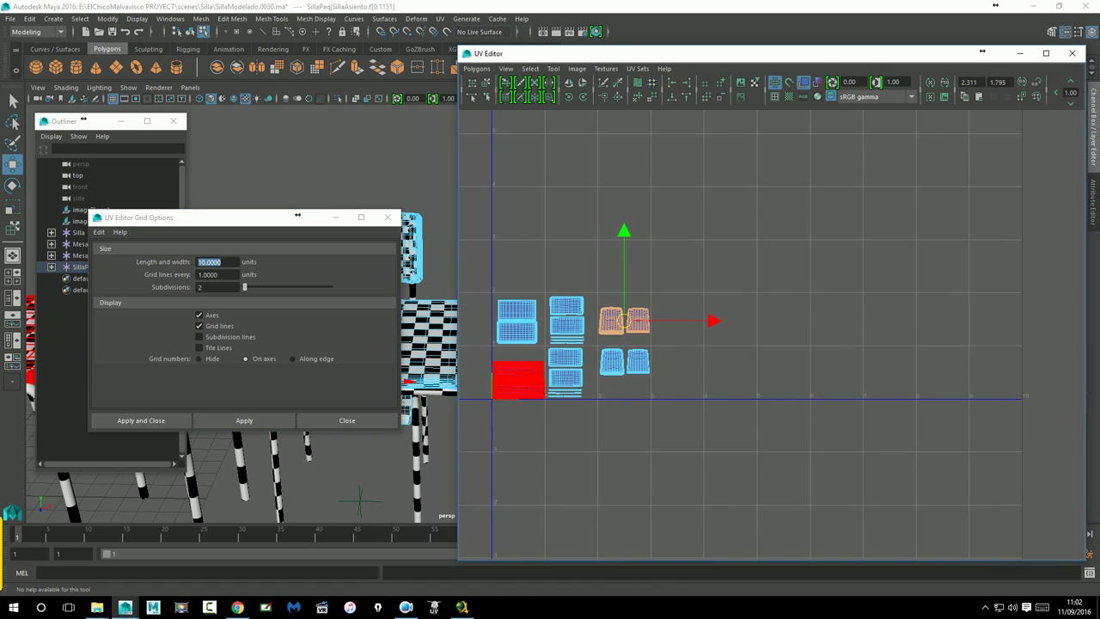
pyautogui.keyDown('alt'); pyautogui.moveTo(535, 391); pyautogui.dragTo(554, 391, button='middle'); pyautogui.keyUp('alt')
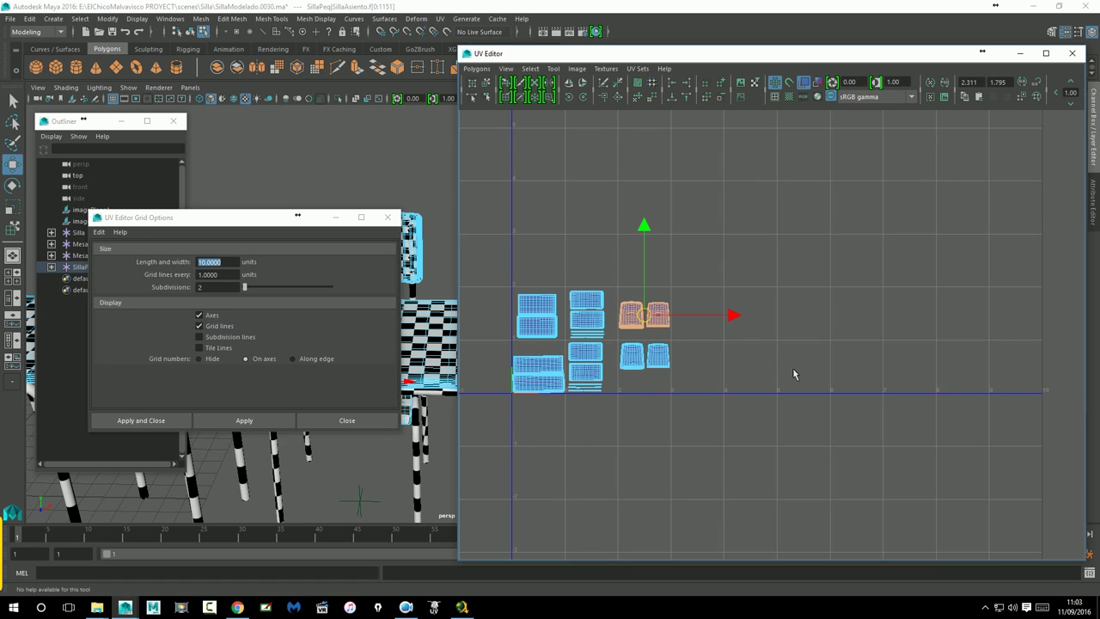
# Move the table top shell and the upper-left table shells into the bottom row beside the seat shells
pyautogui.moveTo(537, 323); pyautogui.dragTo(564, 349)
pyautogui.click(536, 316)
pyautogui.moveTo(536, 317)
pyautogui.mouseDown()
pyautogui.moveTo(692, 353)
pyautogui.moveTo(700, 372)
pyautogui.mouseUp()
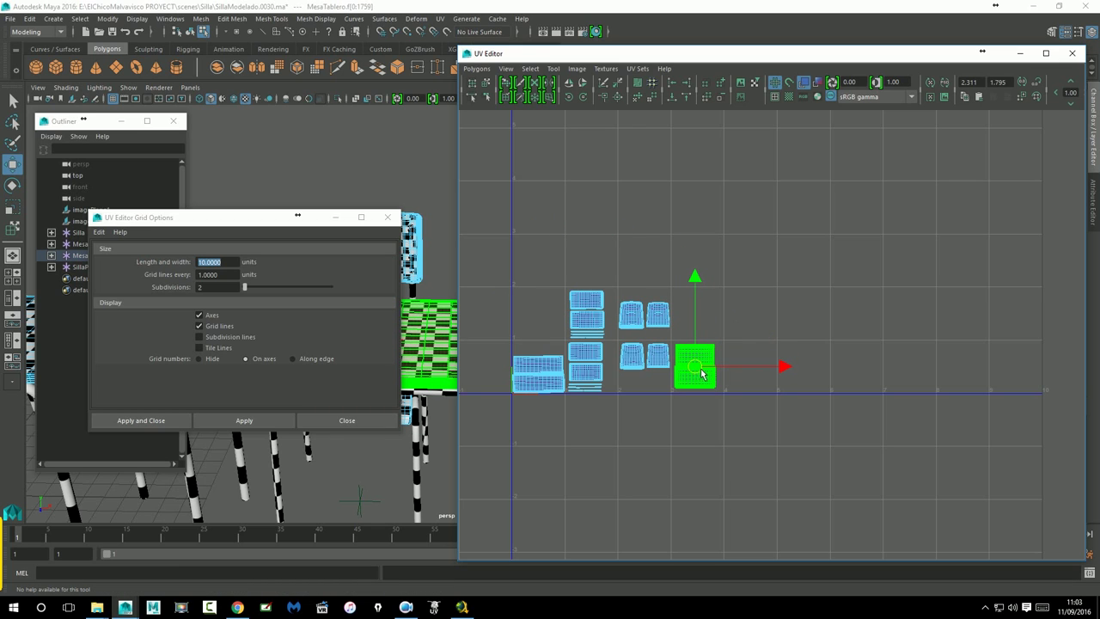
pyautogui.click(696, 371)
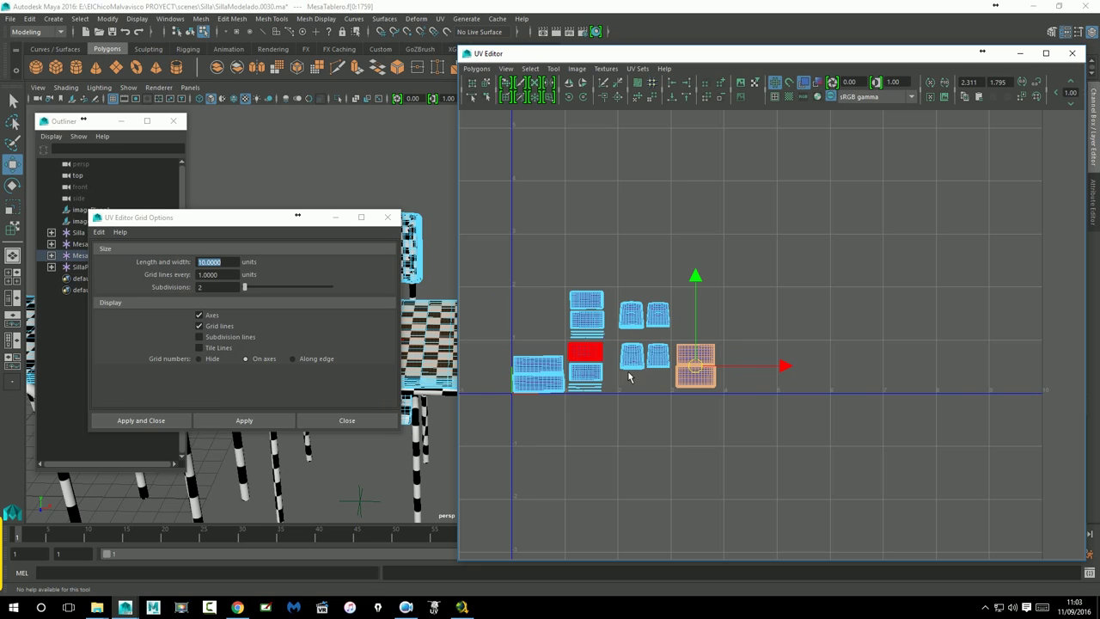
pyautogui.moveTo(557, 280); pyautogui.dragTo(622, 347)
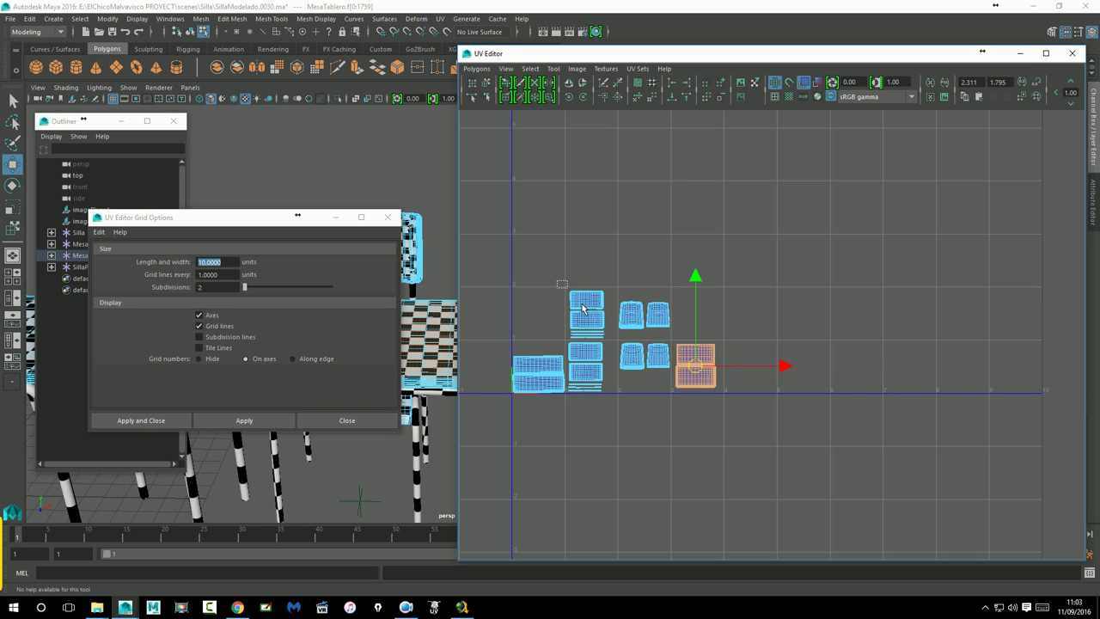
pyautogui.moveTo(585, 312); pyautogui.dragTo(750, 369)
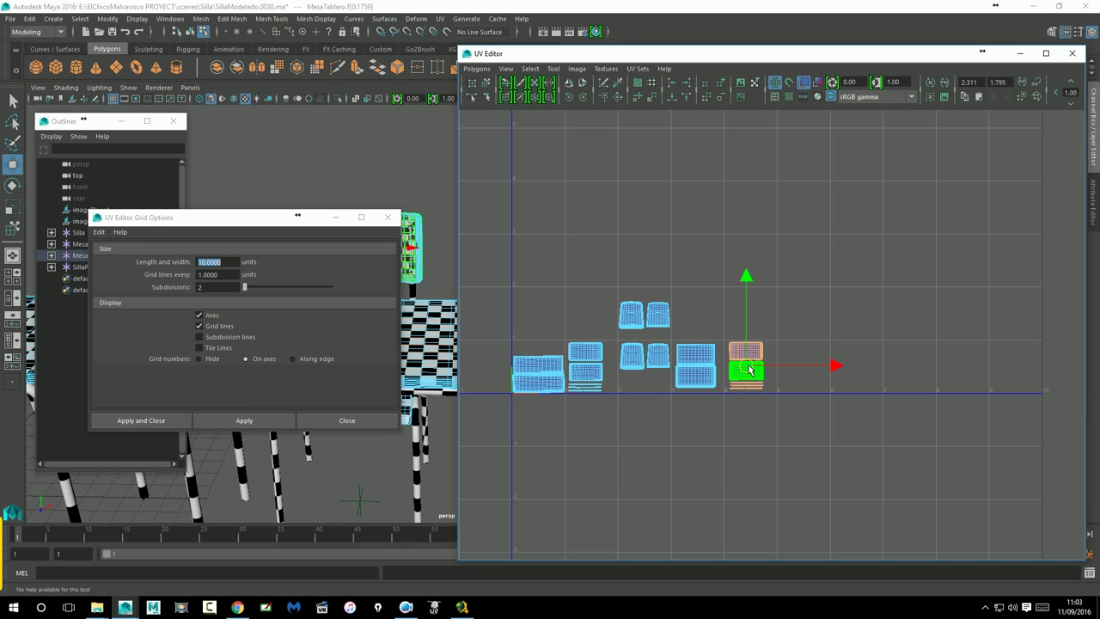
pyautogui.moveTo(599, 278)
pyautogui.mouseDown()
pyautogui.moveTo(685, 337)
pyautogui.moveTo(815, 378)
pyautogui.mouseUp()
# Select both large table top shells and raise them slightly
pyautogui.scroll(1, 774, 338)
pyautogui.scroll(1, 814, 375)
pyautogui.scroll(2, 894, 336)
pyautogui.scroll(2, 894, 335)
pyautogui.scroll(2, 988, 298)
pyautogui.keyDown('alt'); pyautogui.moveTo(989, 297); pyautogui.dragTo(1061, 297, button='middle'); pyautogui.keyUp('alt')
pyautogui.scroll(1, 756, 348)
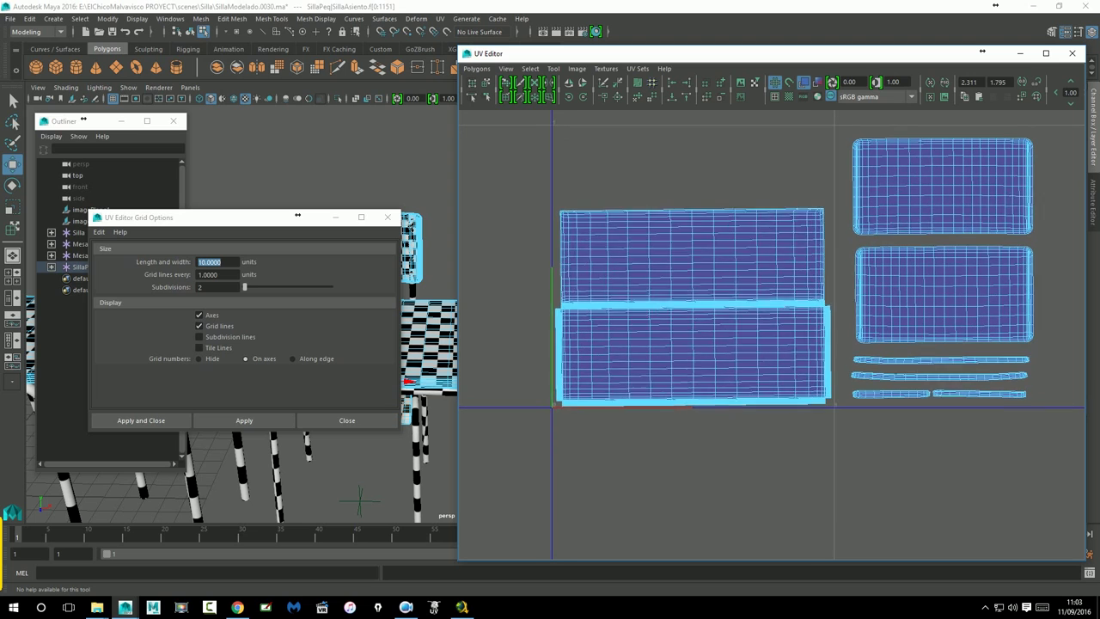
pyautogui.click(680, 325)
pyautogui.moveTo(696, 311); pyautogui.dragTo(696, 299)
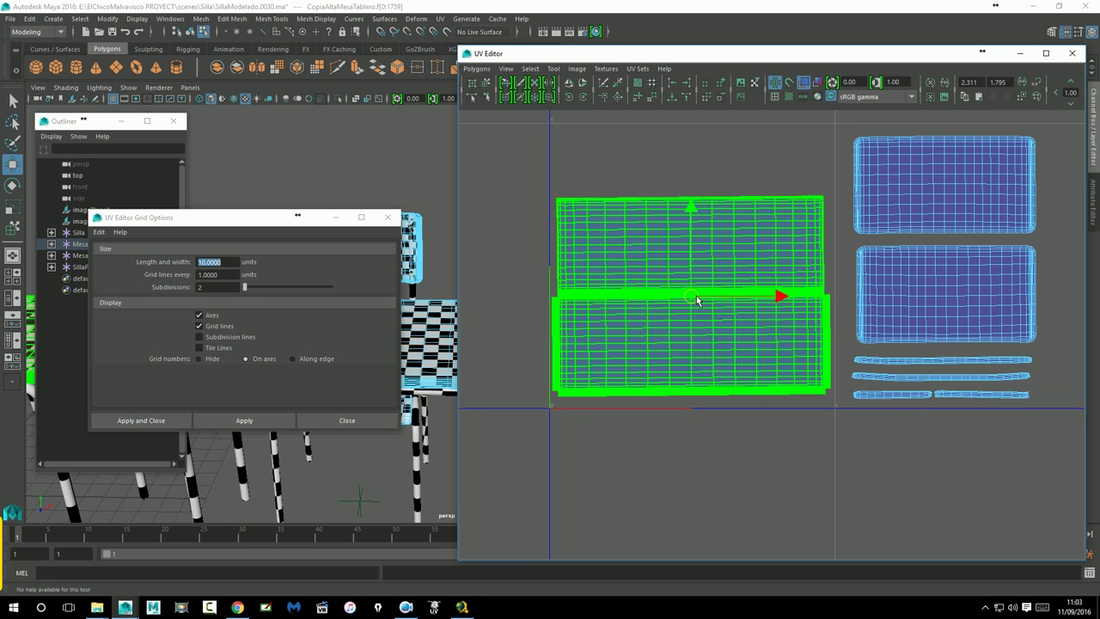
# Select the two middle seat shells, nudge them left, then pick only the right seat shell
pyautogui.moveTo(696, 301)
pyautogui.keyDown('alt'); pyautogui.mouseDown(button='middle')
pyautogui.moveTo(815, 414)
pyautogui.moveTo(889, 421)
pyautogui.moveTo(660, 423)
pyautogui.mouseUp(button='middle'); pyautogui.keyUp('alt')
pyautogui.moveTo(711, 330); pyautogui.dragTo(931, 449)
pyautogui.press('w')
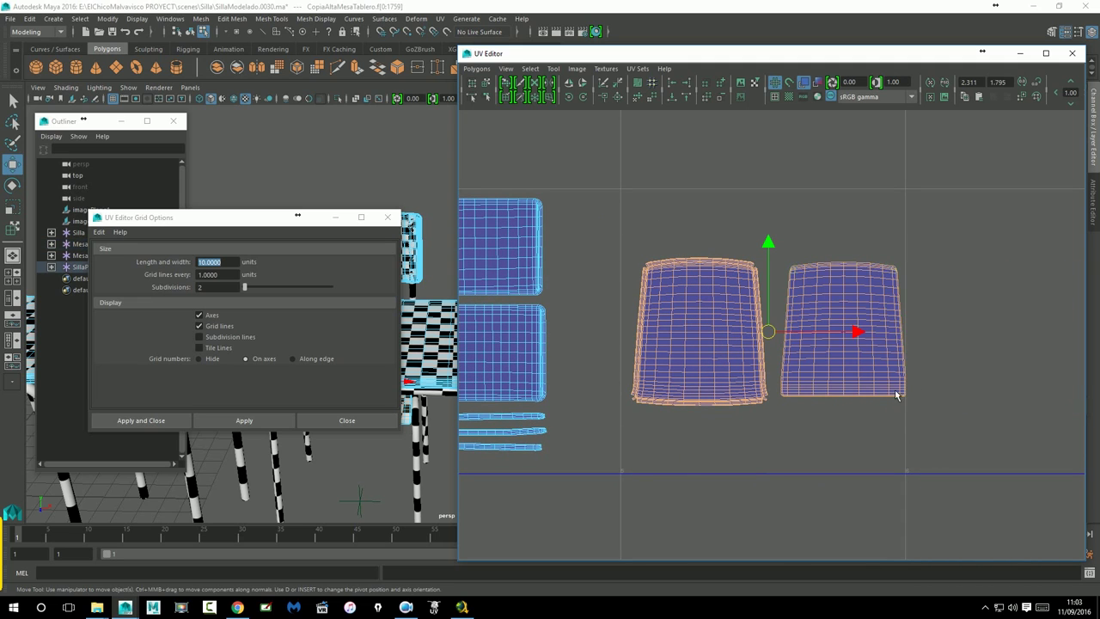
pyautogui.moveTo(779, 344); pyautogui.dragTo(772, 341)
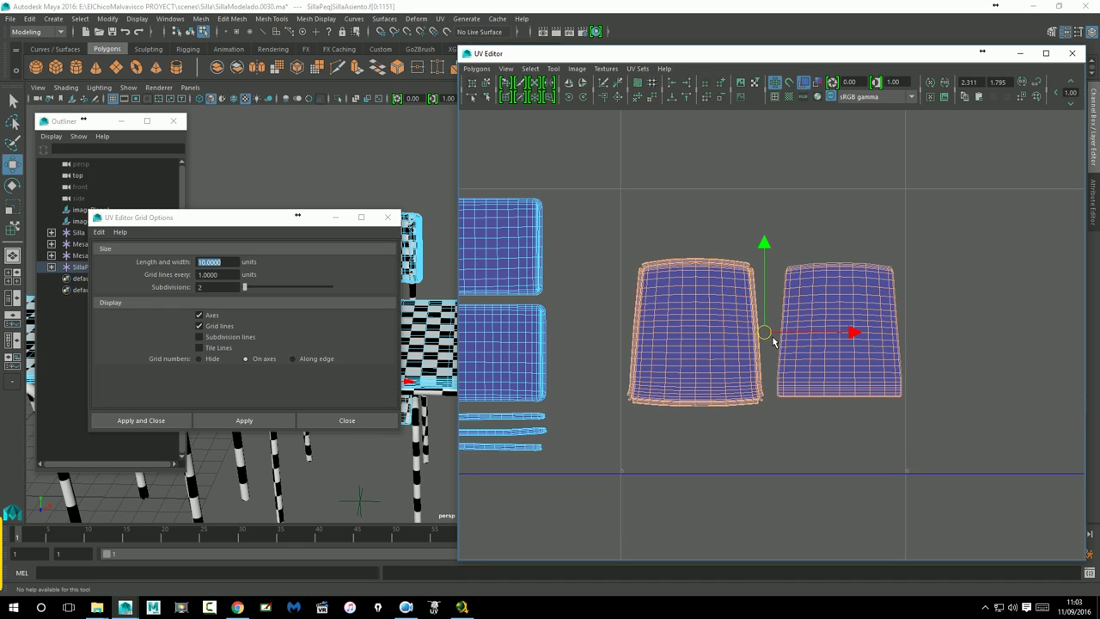
pyautogui.click(842, 422)
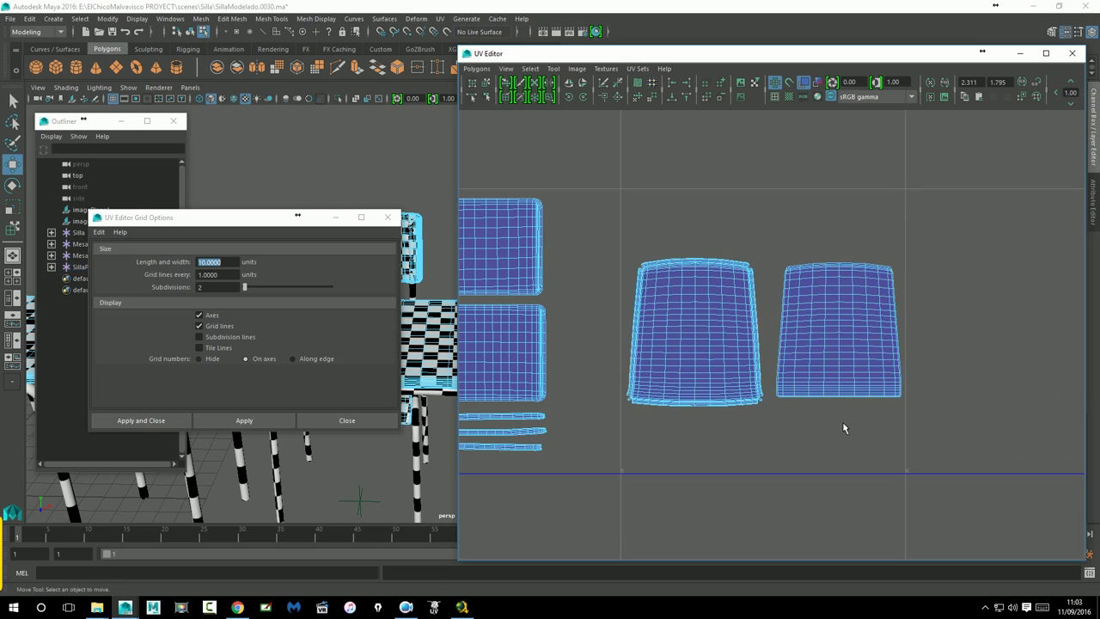
pyautogui.click(844, 370)
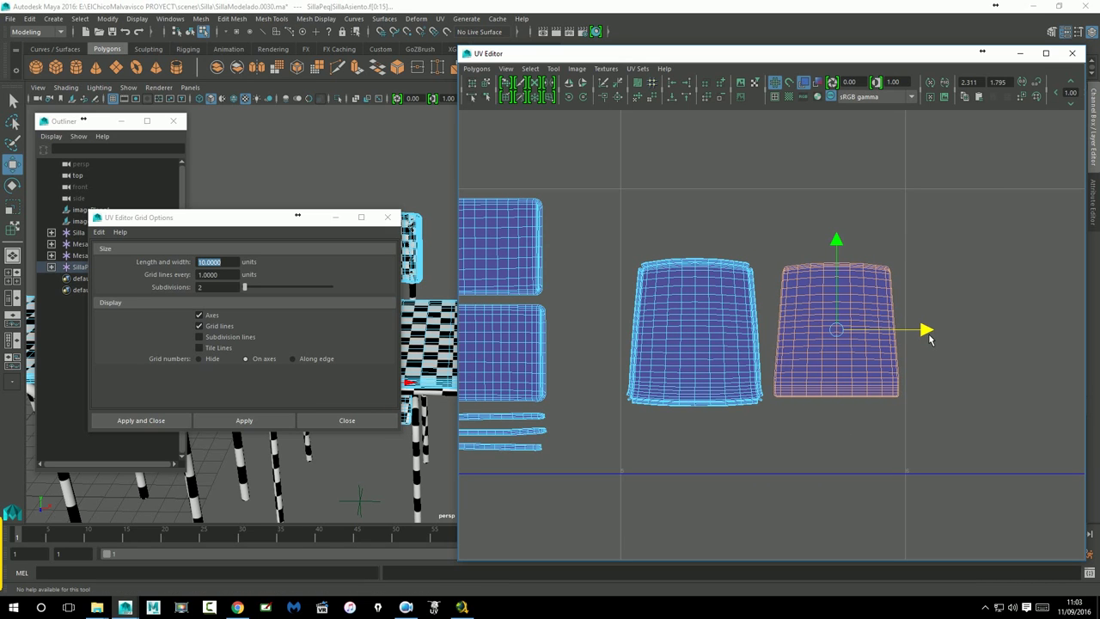
# Add the left seat shell and raise both seat shells level with the shell row
pyautogui.keyDown('alt'); pyautogui.moveTo(932, 339); pyautogui.dragTo(926, 372, button='right'); pyautogui.keyUp('alt')
pyautogui.scroll(-2, 739, 381)
pyautogui.scroll(-2, 785, 375)
pyautogui.scroll(-2, 748, 363)
pyautogui.scroll(-1, 808, 367)
pyautogui.keyDown('alt'); pyautogui.moveTo(808, 368); pyautogui.dragTo(865, 382, button='middle'); pyautogui.keyUp('alt')
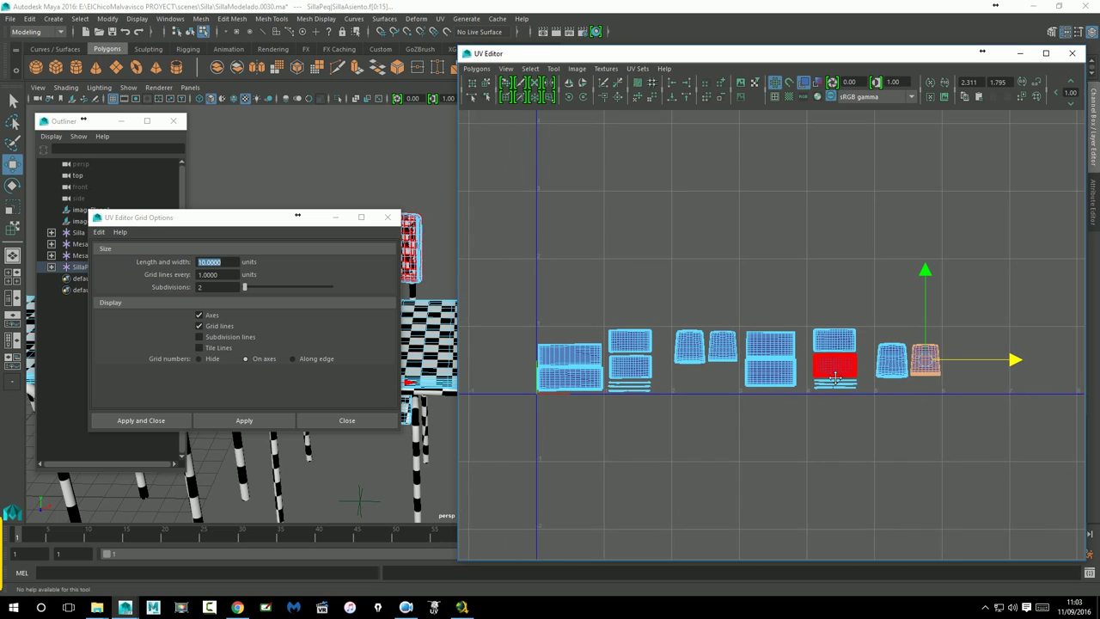
pyautogui.moveTo(872, 326); pyautogui.dragTo(918, 385)
pyautogui.keyDown('alt'); pyautogui.moveTo(918, 385); pyautogui.dragTo(949, 380, button='right'); pyautogui.keyUp('alt')
pyautogui.moveTo(987, 299); pyautogui.dragTo(991, 272)
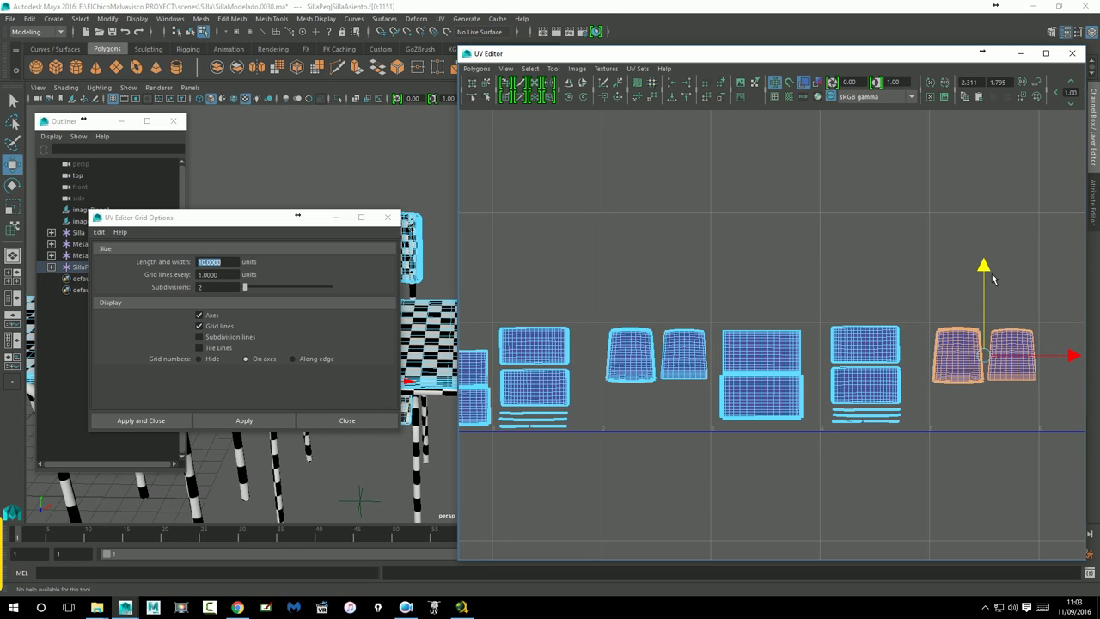
# Check the stacked middle shell pair, clear the selection and zoom out to show the UV origin
pyautogui.keyDown('alt'); pyautogui.moveTo(900, 313); pyautogui.dragTo(899, 286, button='middle'); pyautogui.keyUp('alt')
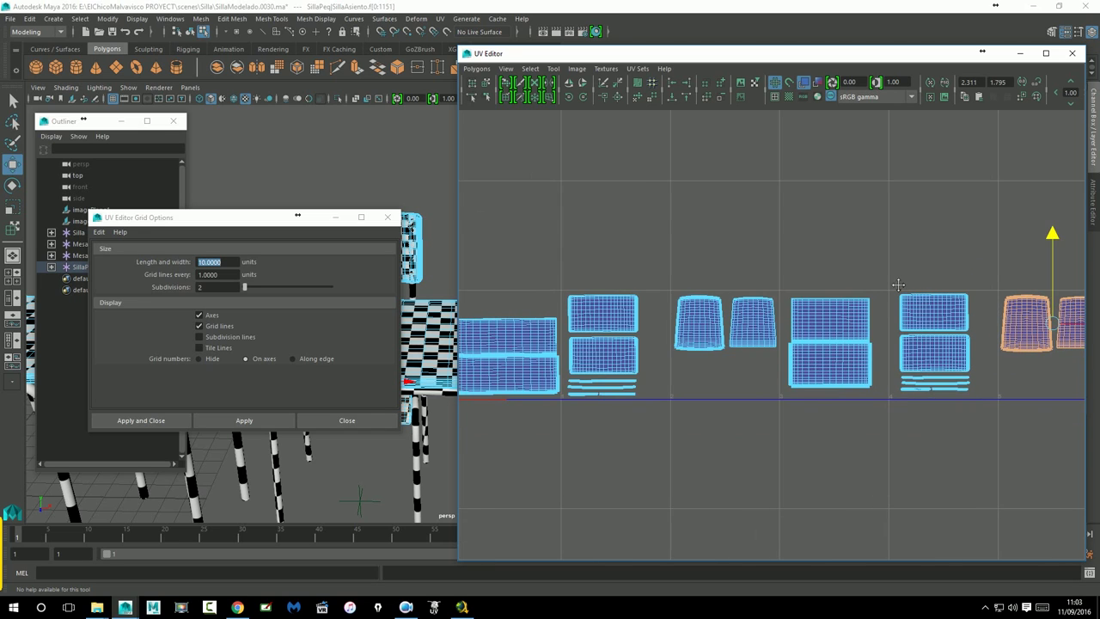
pyautogui.keyDown('alt'); pyautogui.moveTo(840, 318); pyautogui.dragTo(821, 318, button='middle'); pyautogui.keyUp('alt')
pyautogui.click(847, 322)
pyautogui.press('w')
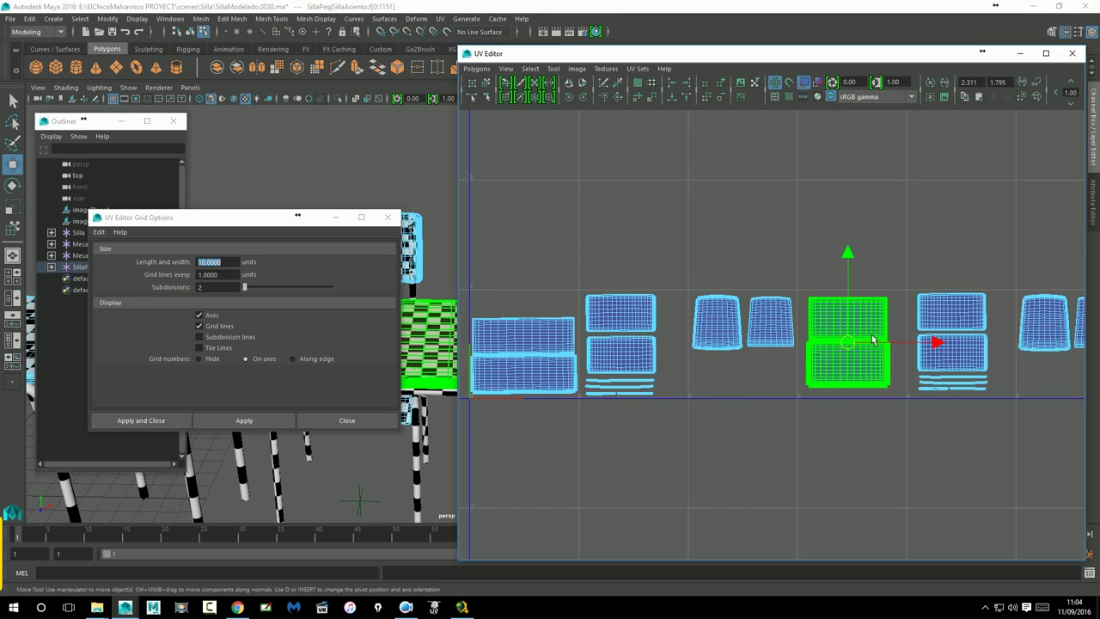
pyautogui.click(863, 339)
pyautogui.keyDown('ctrl'); pyautogui.click(830, 317); pyautogui.keyUp('ctrl')
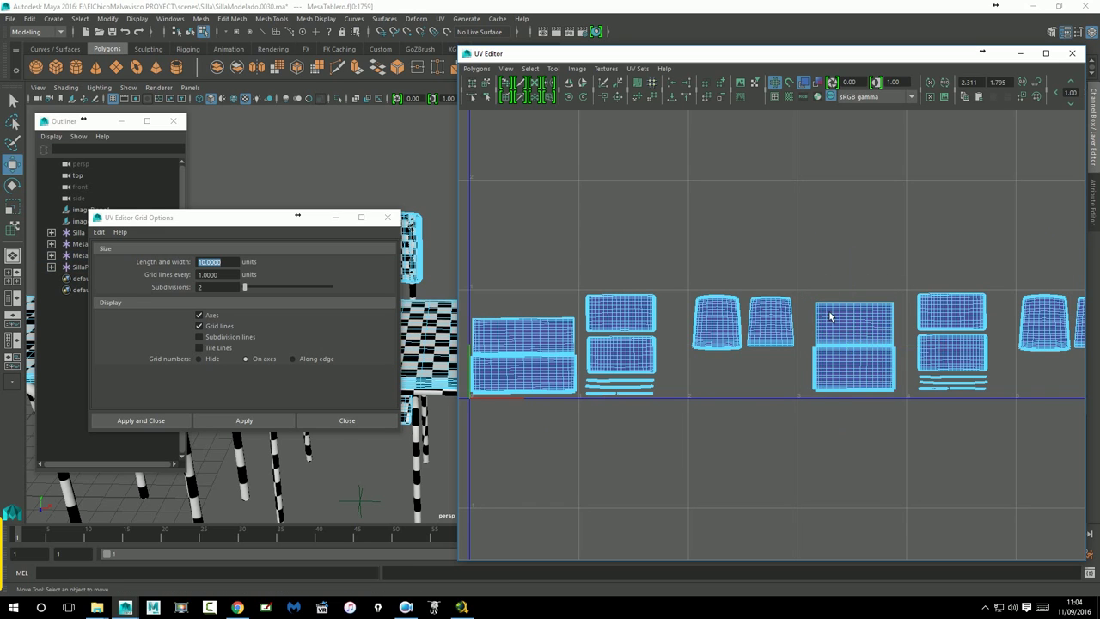
pyautogui.scroll(-3, 830, 317)
pyautogui.keyDown('alt'); pyautogui.moveTo(610, 348); pyautogui.dragTo(595, 361, button='middle'); pyautogui.keyUp('alt')
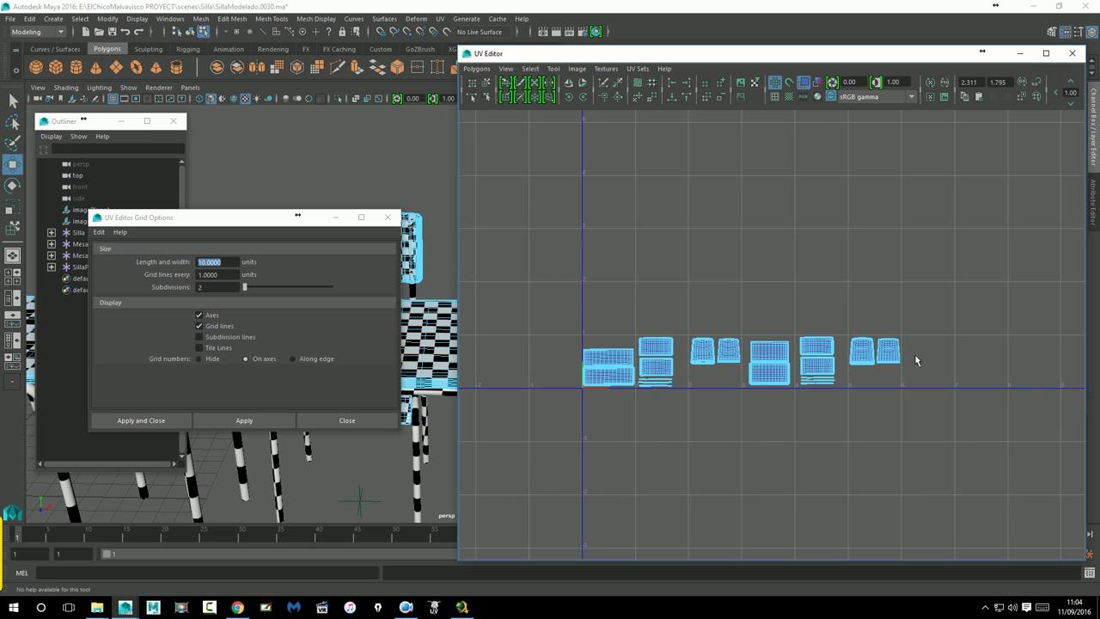
# Close the UV grid options and select the small table's leg frame pieces
pyautogui.click(388, 217)
pyautogui.scroll(3, 397, 211)
pyautogui.moveTo(397, 211)
pyautogui.keyDown('alt'); pyautogui.mouseDown()
pyautogui.moveTo(376, 290)
pyautogui.moveTo(360, 272)
pyautogui.mouseUp(); pyautogui.keyUp('alt')
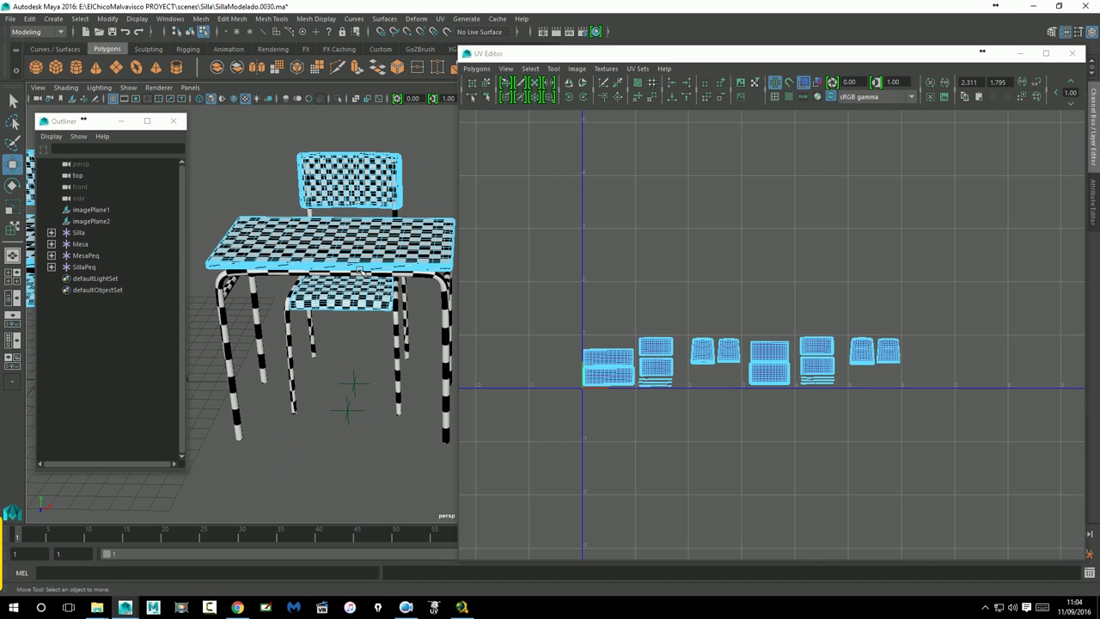
pyautogui.click(230, 331)
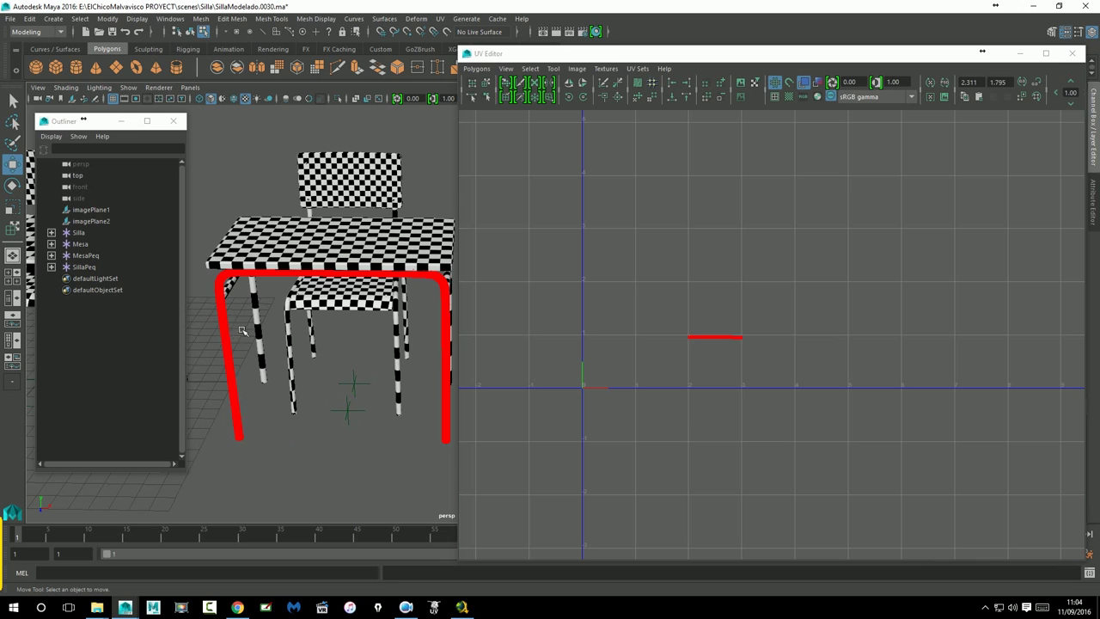
pyautogui.keyDown('shift'); pyautogui.click(260, 321); pyautogui.keyUp('shift')
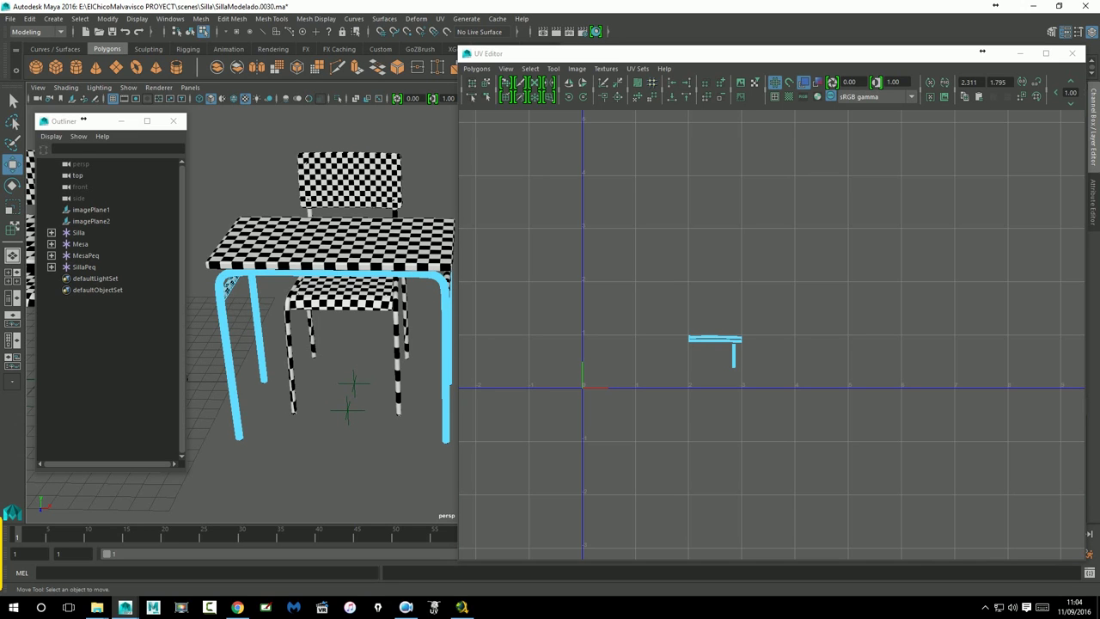
pyautogui.keyDown('alt'); pyautogui.moveTo(360, 336); pyautogui.dragTo(318, 351); pyautogui.keyUp('alt')
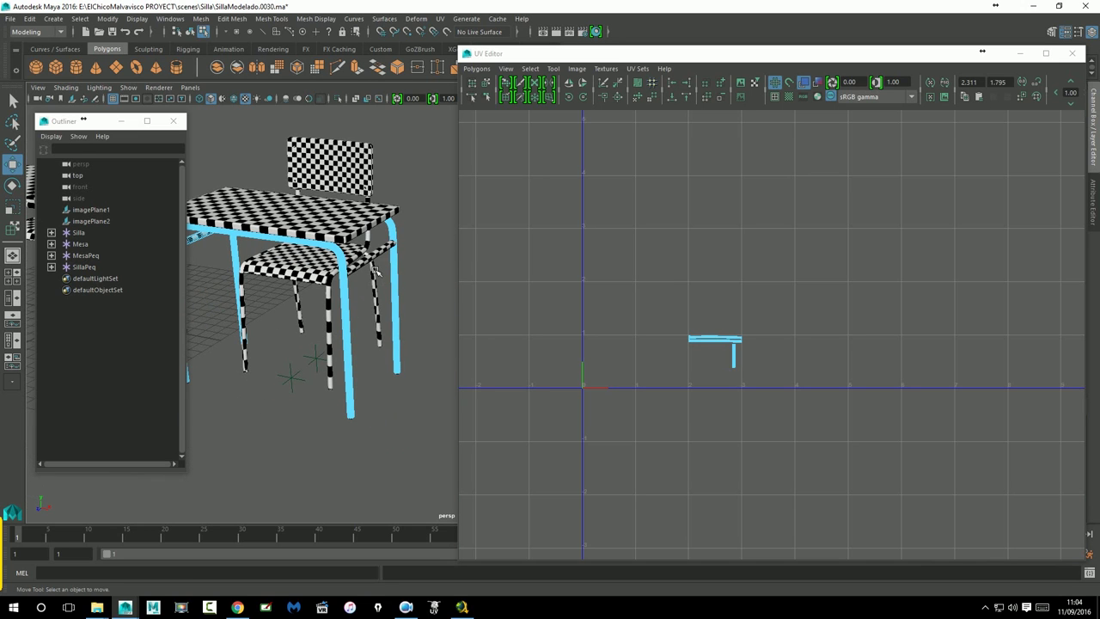
pyautogui.keyDown('shift'); pyautogui.click(375, 271); pyautogui.keyUp('shift')
# Lift the small table's leg UV shells one unit with Move UV Shell Up
pyautogui.scroll(2, 741, 417)
pyautogui.moveTo(604, 309); pyautogui.dragTo(784, 419)
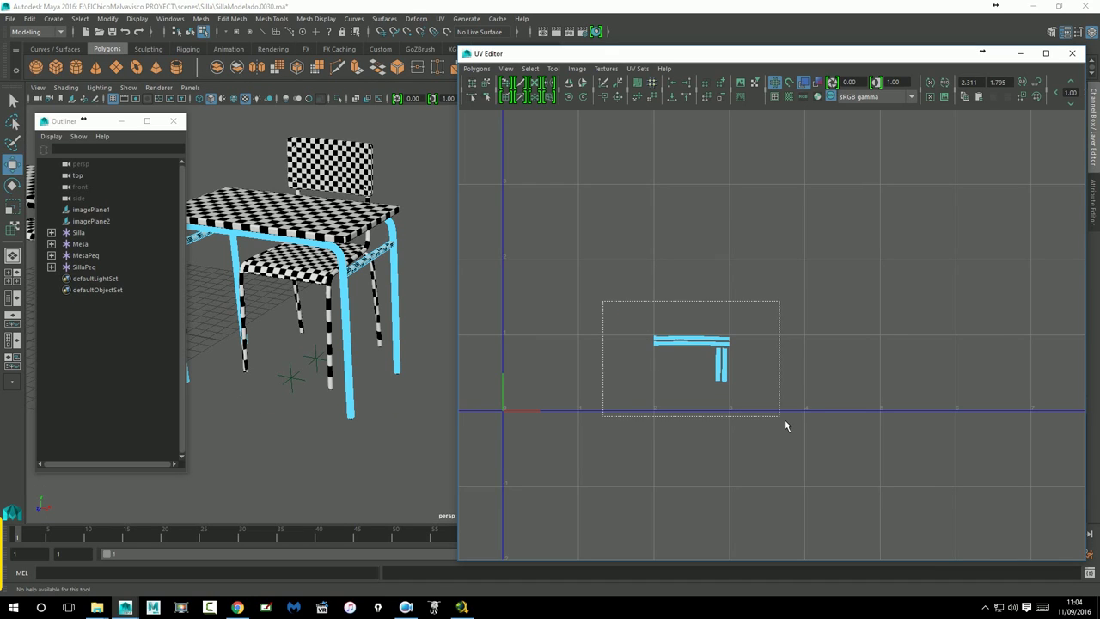
pyautogui.scroll(-2, 781, 415)
pyautogui.scroll(-1, 781, 415)
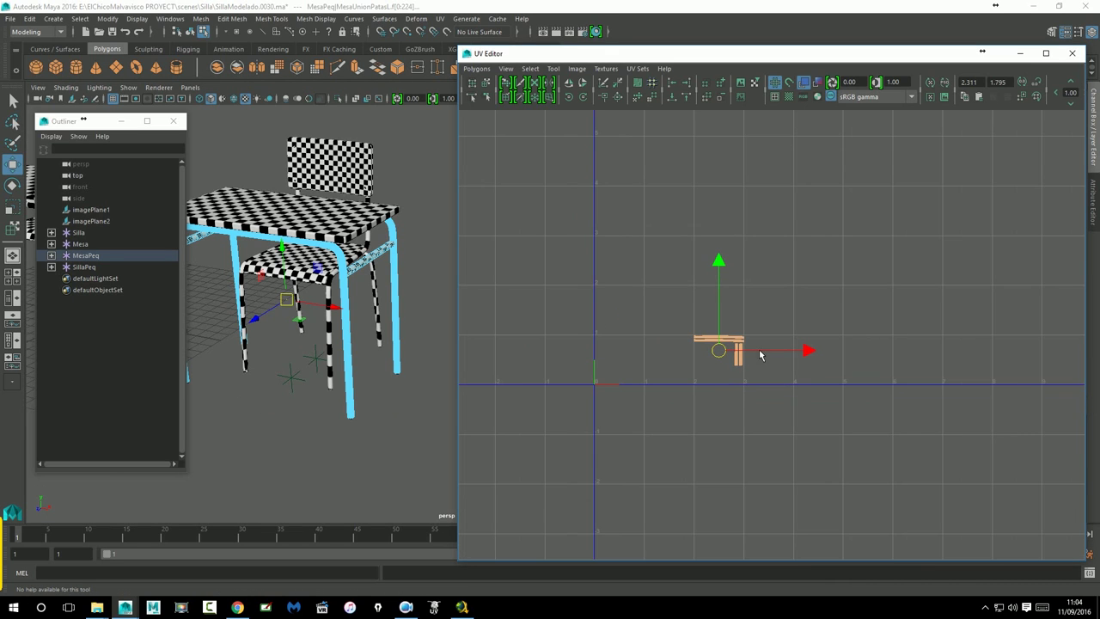
pyautogui.moveTo(726, 360); pyautogui.dragTo(726, 335)
pyautogui.hotkey('ctrl', 'z')
pyautogui.click(1072, 83)
# Select the large table's leg frame and raise its leg UV shells one unit
pyautogui.click(359, 269)
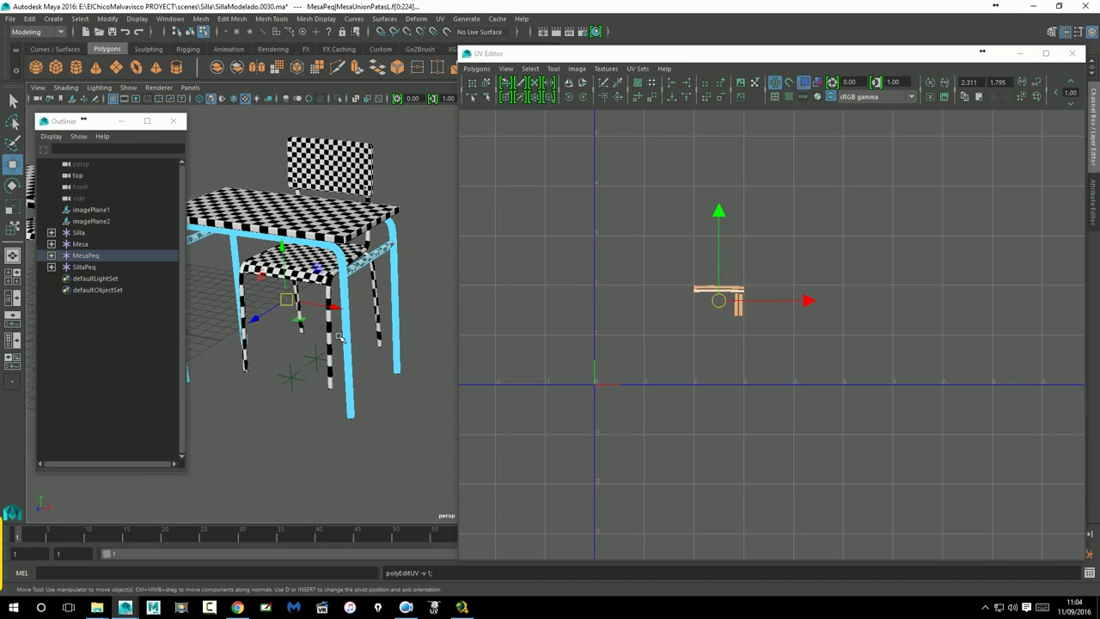
pyautogui.press('[')
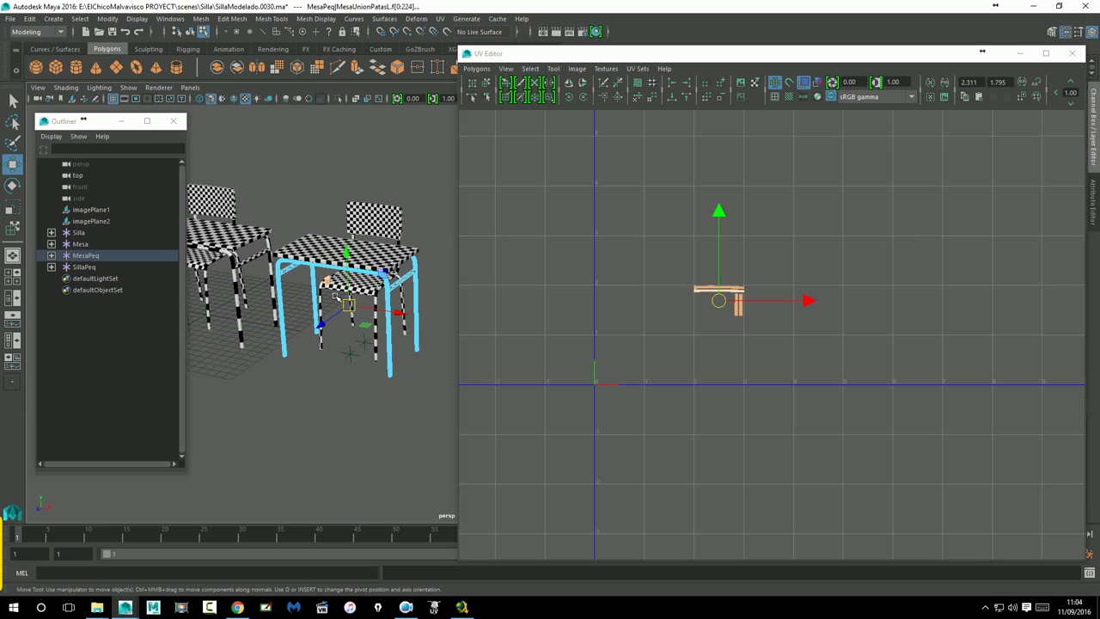
pyautogui.moveTo(436, 310)
pyautogui.keyDown('alt'); pyautogui.mouseDown()
pyautogui.moveTo(643, 327)
pyautogui.moveTo(561, 330)
pyautogui.mouseUp(); pyautogui.keyUp('alt')
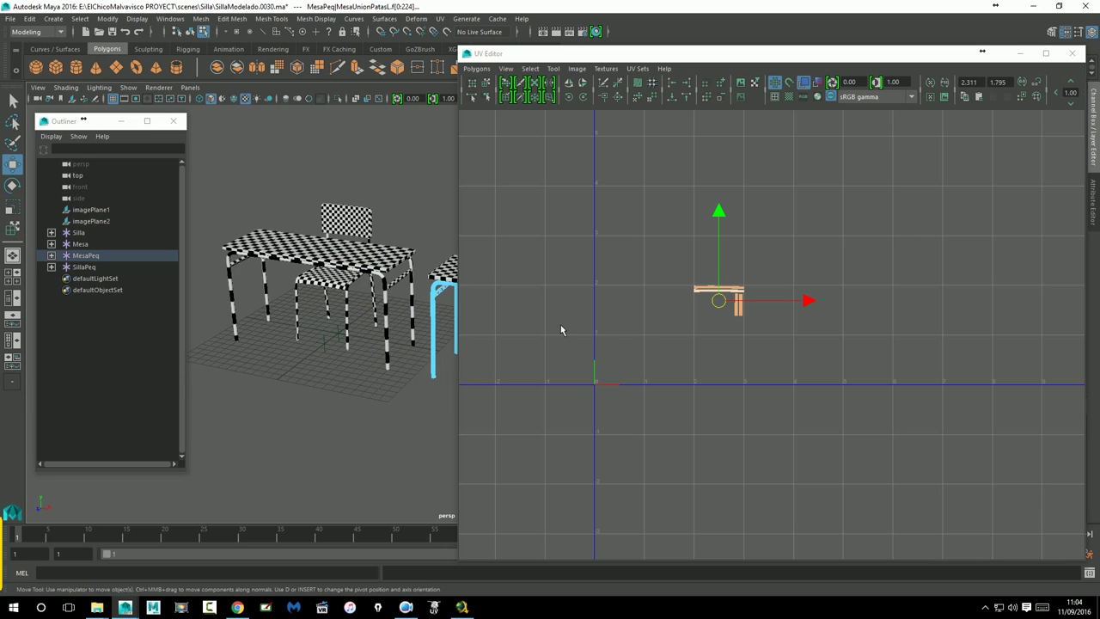
pyautogui.click(236, 295)
pyautogui.keyDown('shift'); pyautogui.click(270, 296); pyautogui.keyUp('shift')
pyautogui.moveTo(571, 311); pyautogui.dragTo(661, 369)
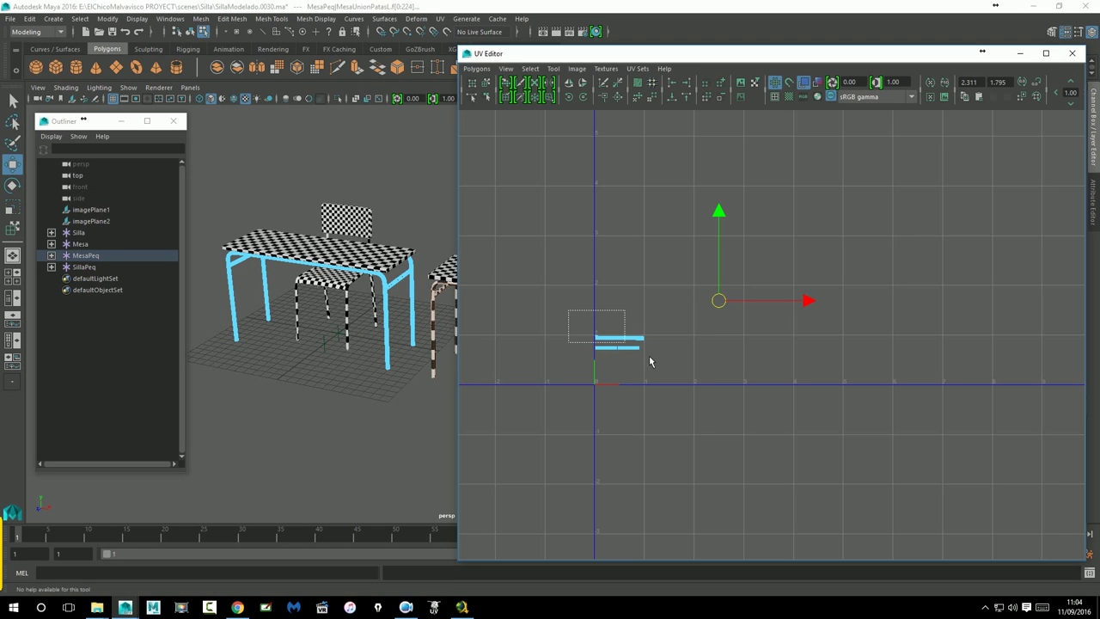
pyautogui.click(1071, 82)
pyautogui.click(1074, 81)
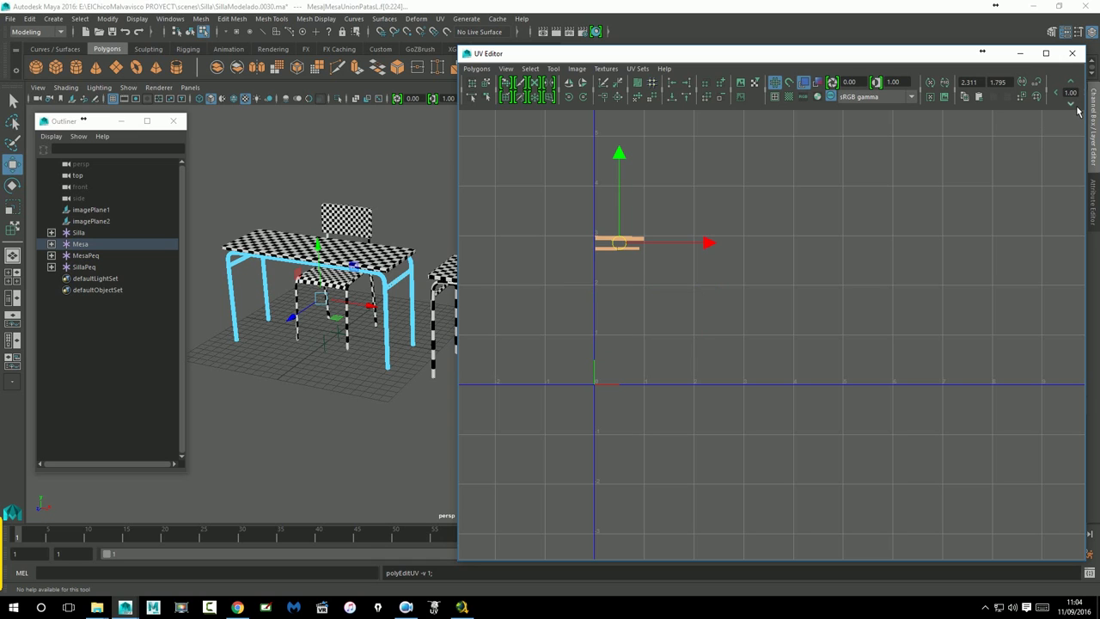
pyautogui.click(1071, 103)
# Clear the selection and zoom to review the raised leg shells
pyautogui.click(894, 204)
pyautogui.click(349, 225)
pyautogui.scroll(-3, 349, 224)
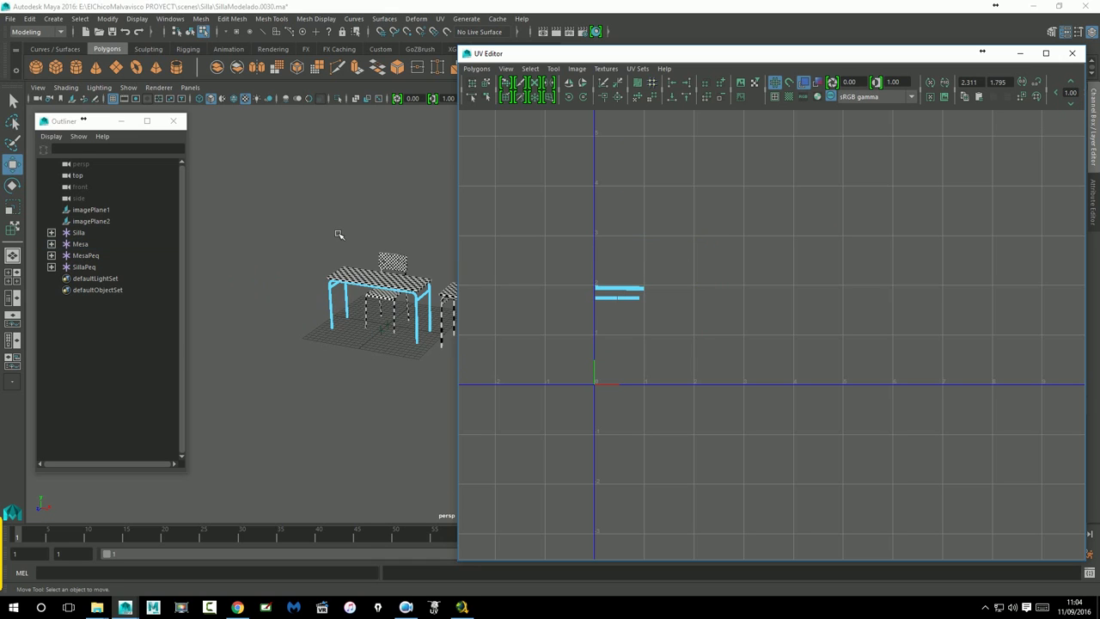
pyautogui.scroll(3, 272, 204)
pyautogui.scroll(3, 351, 282)
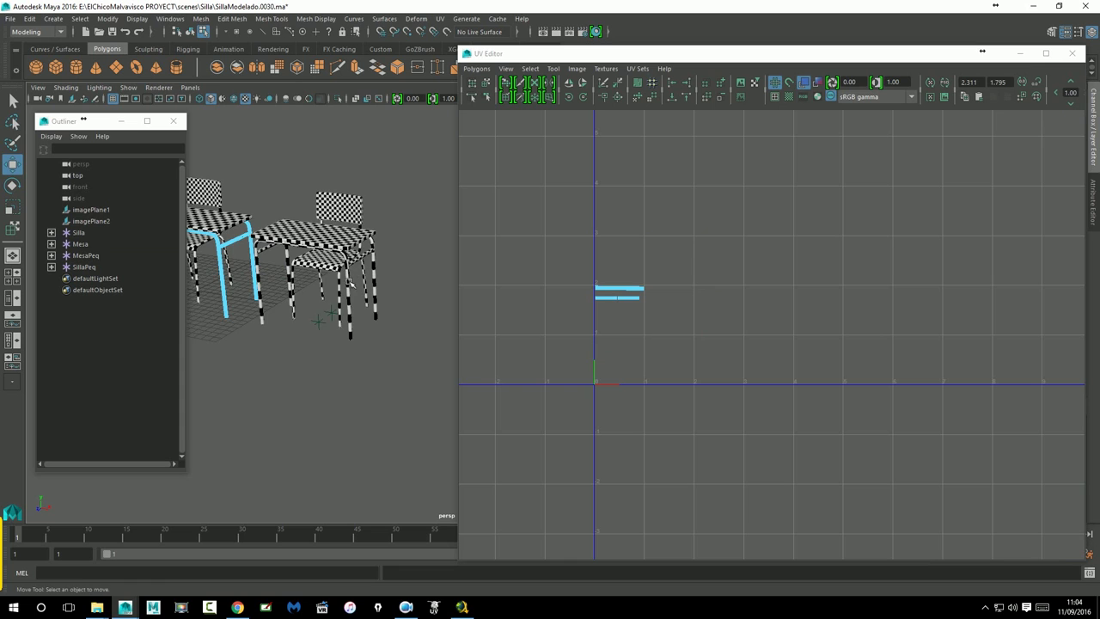
pyautogui.scroll(-2, 416, 329)
pyautogui.scroll(2, 383, 284)
pyautogui.scroll(2, 280, 306)
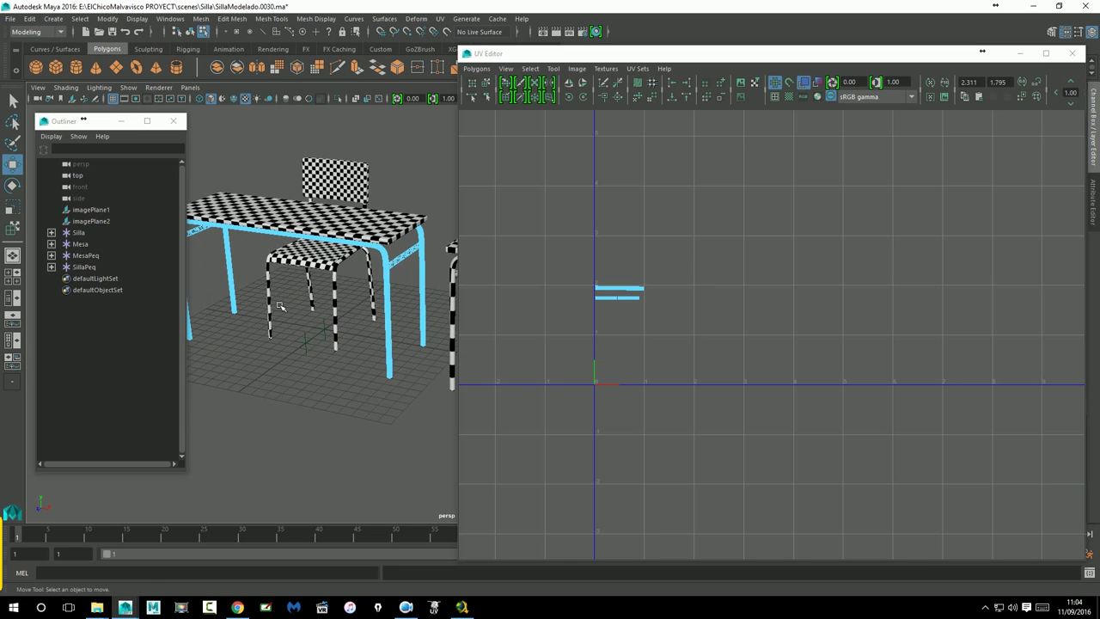
# Select the first chair's legs and raise their UV shells one grid unit
pyautogui.click(272, 309)
pyautogui.keyDown('shift'); pyautogui.click(344, 314); pyautogui.keyUp('shift')
pyautogui.moveTo(639, 362); pyautogui.dragTo(732, 411)
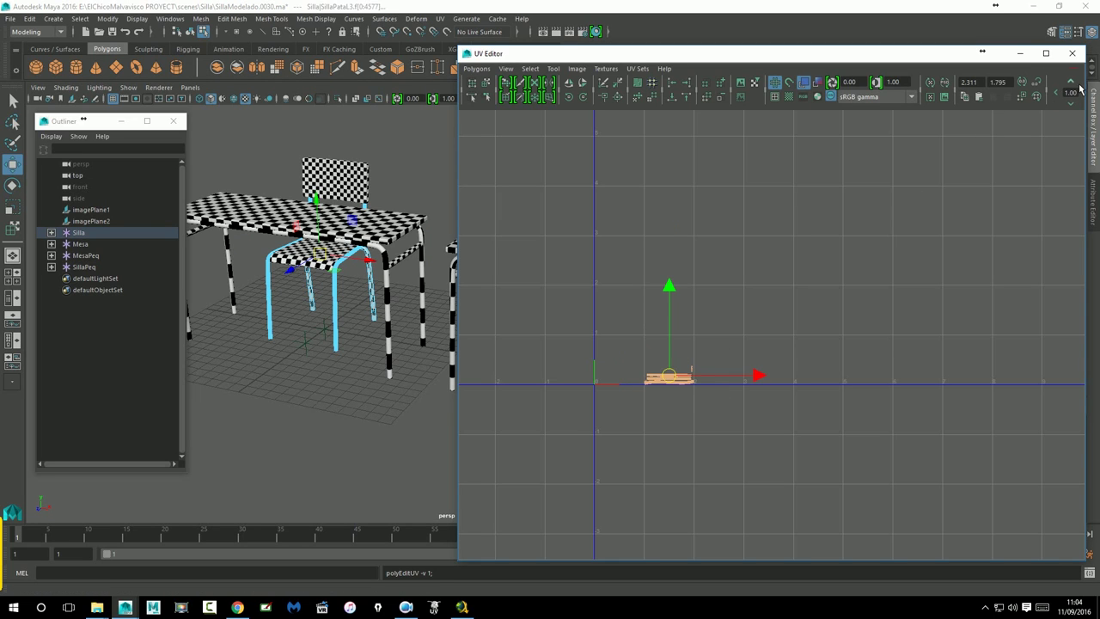
pyautogui.moveTo(670, 284); pyautogui.dragTo(669, 235)
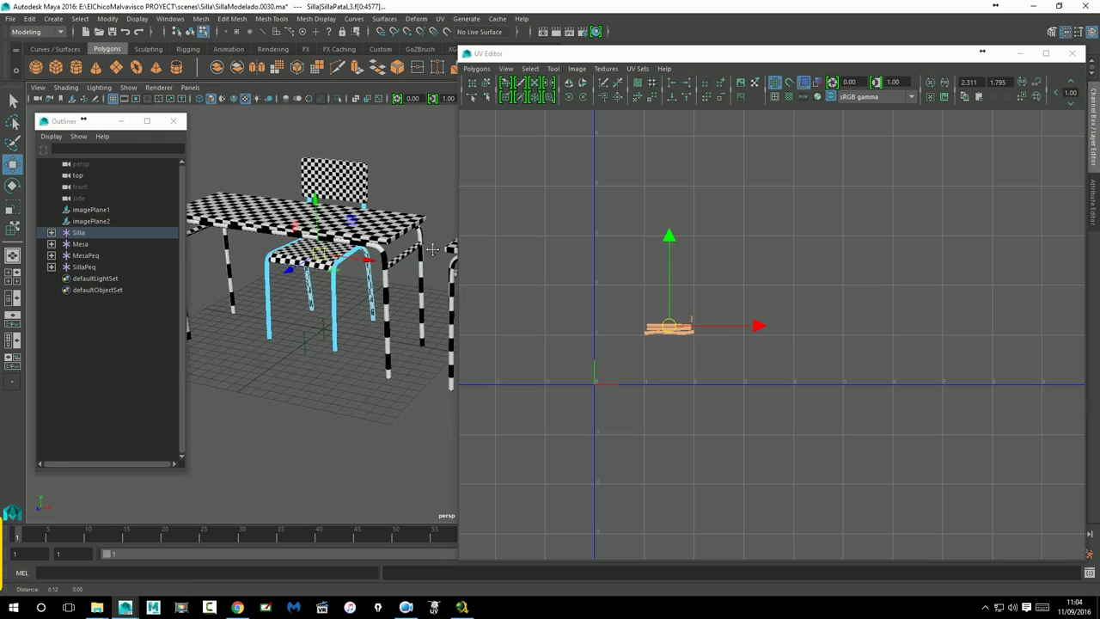
# Select the small chair's legs and move their UV shells up one unit
pyautogui.keyDown('alt'); pyautogui.moveTo(432, 248); pyautogui.dragTo(288, 237); pyautogui.keyUp('alt')
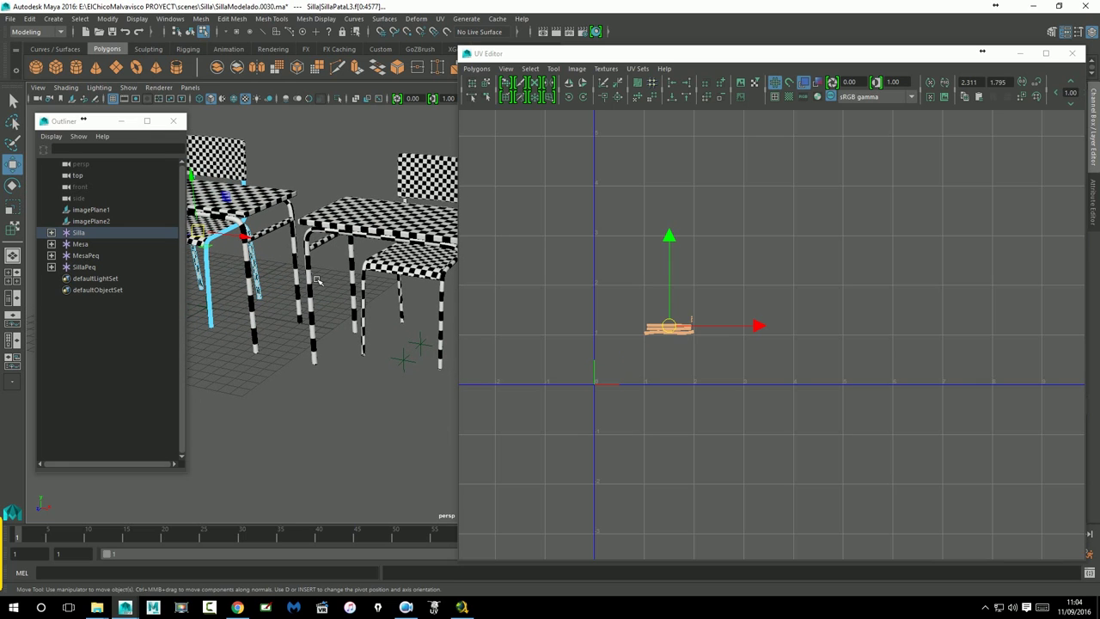
pyautogui.click(364, 311)
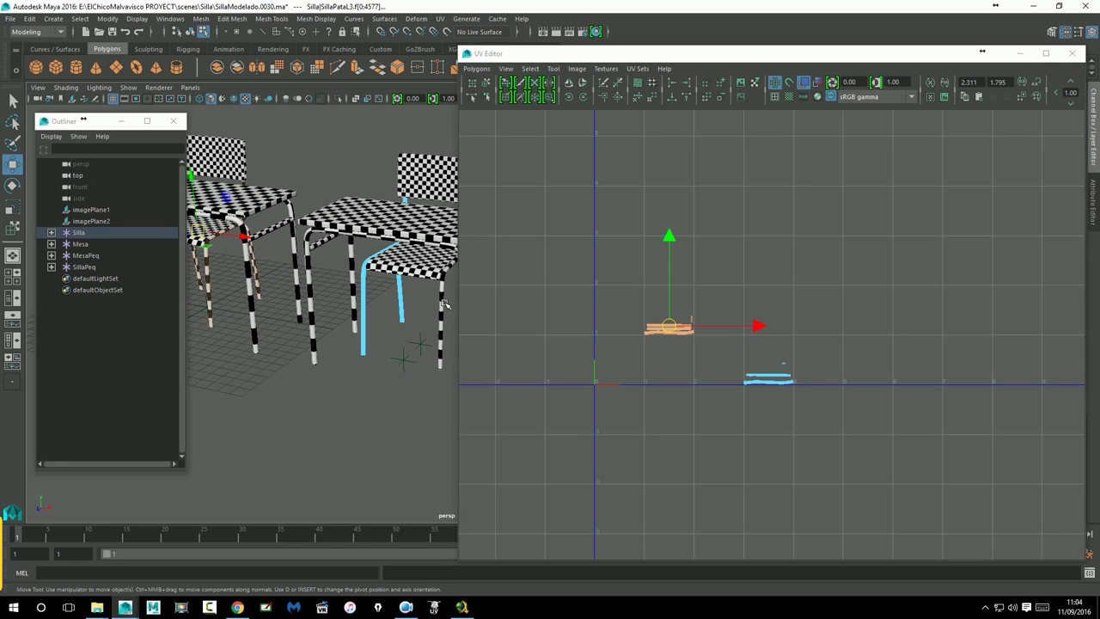
pyautogui.press('f')
pyautogui.keyDown('shift'); pyautogui.click(366, 321); pyautogui.keyUp('shift')
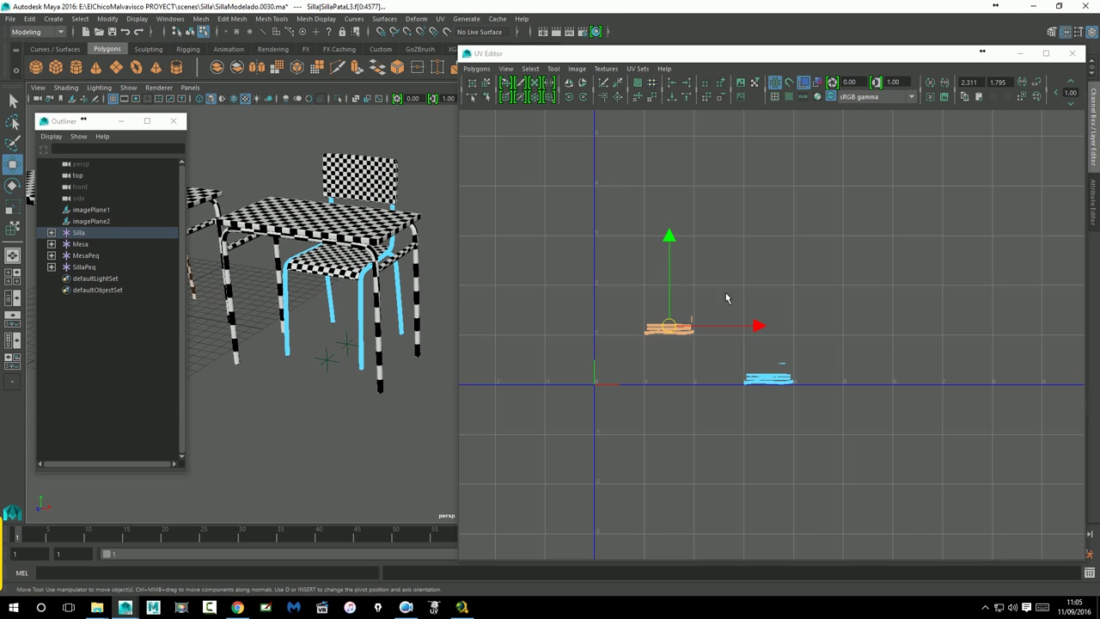
pyautogui.moveTo(737, 344); pyautogui.dragTo(830, 405)
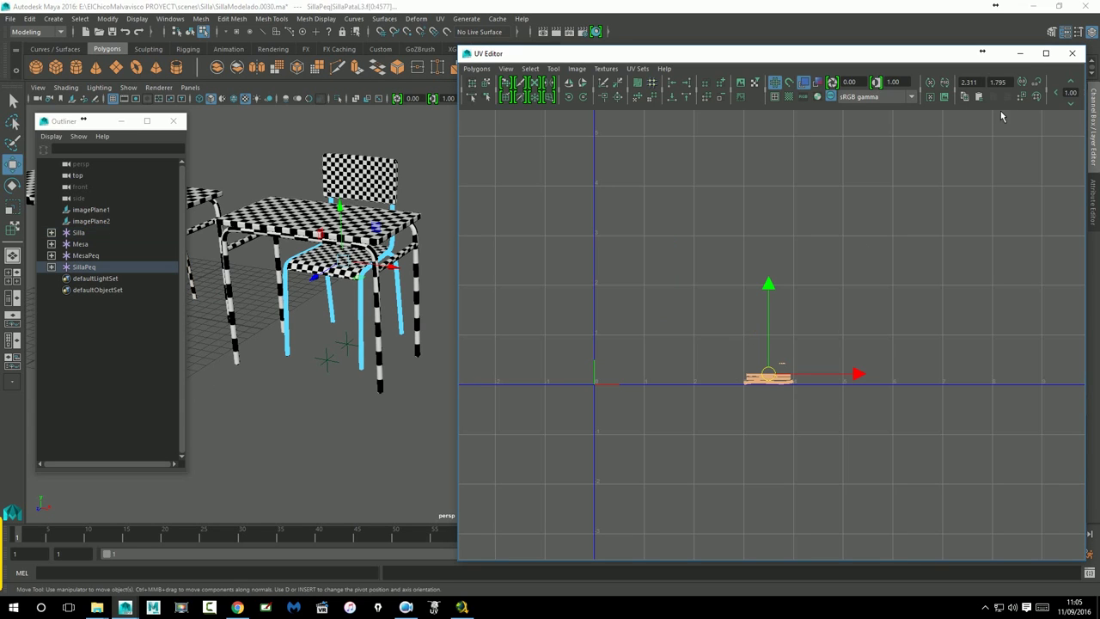
pyautogui.click(1070, 82)
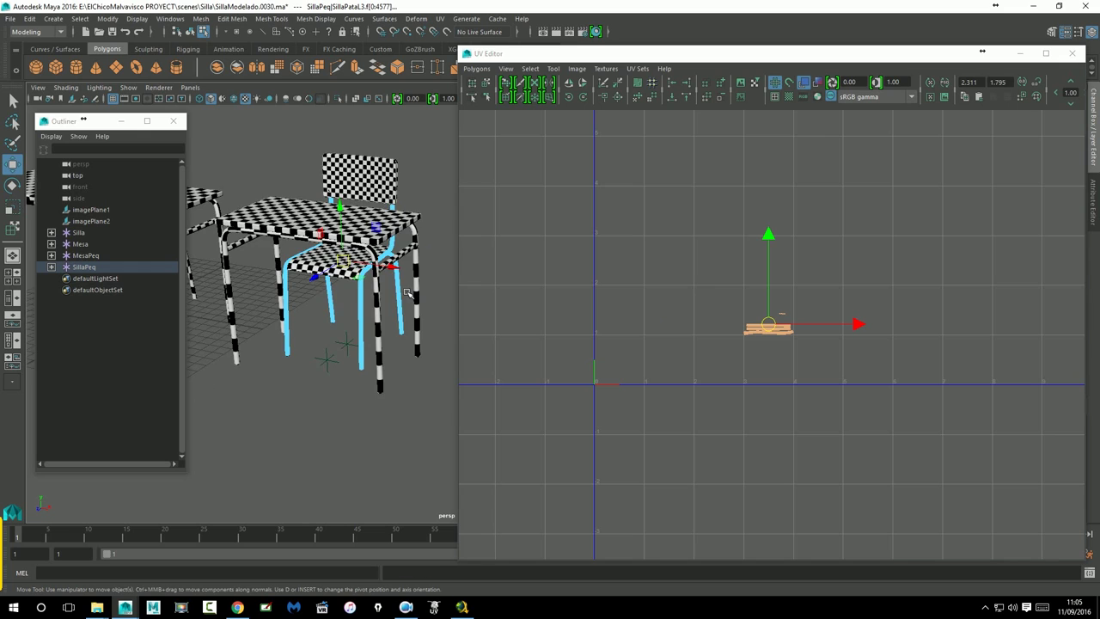
# Deselect the furniture and switch to Face component mode from the marking menu
pyautogui.scroll(-3, 409, 293)
pyautogui.moveTo(231, 208); pyautogui.dragTo(464, 400)
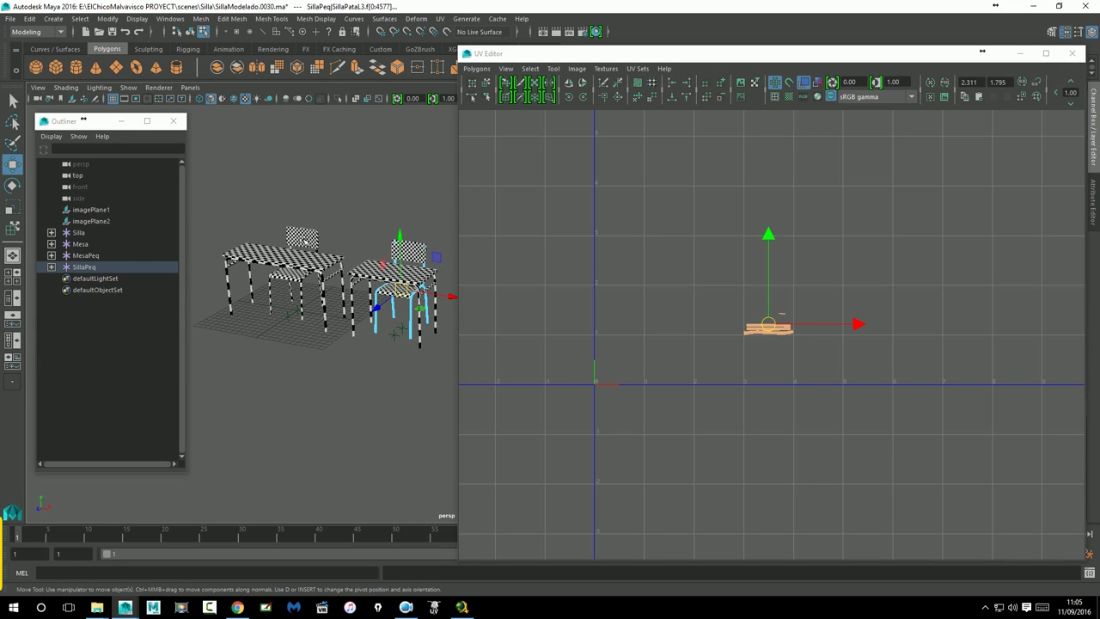
pyautogui.moveTo(225, 207); pyautogui.dragTo(452, 371)
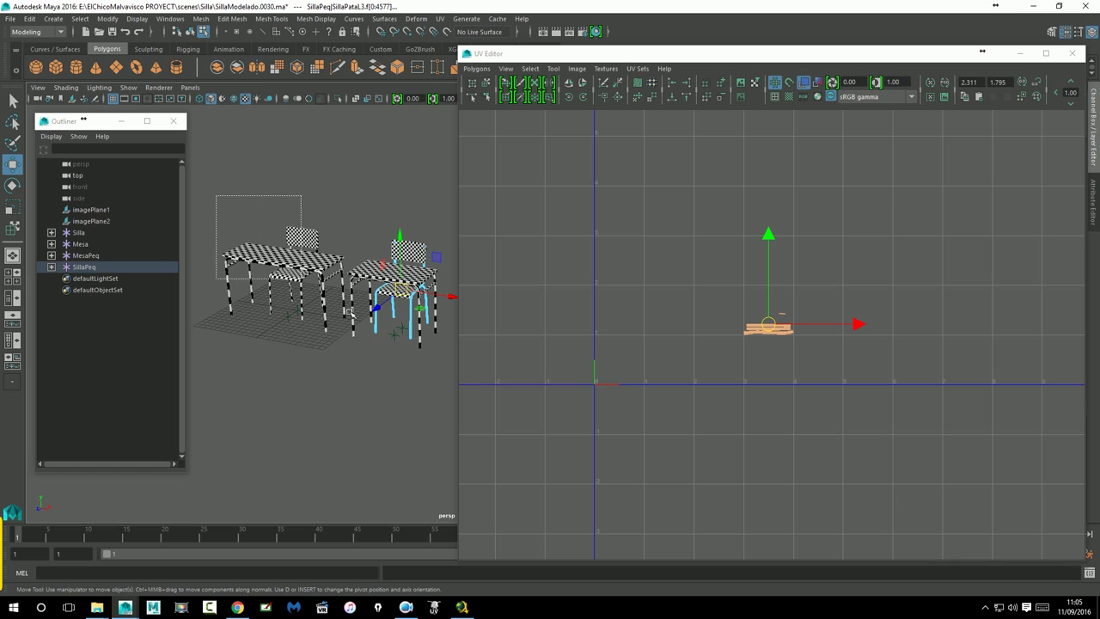
pyautogui.rightClick(418, 321)
pyautogui.click(418, 321)
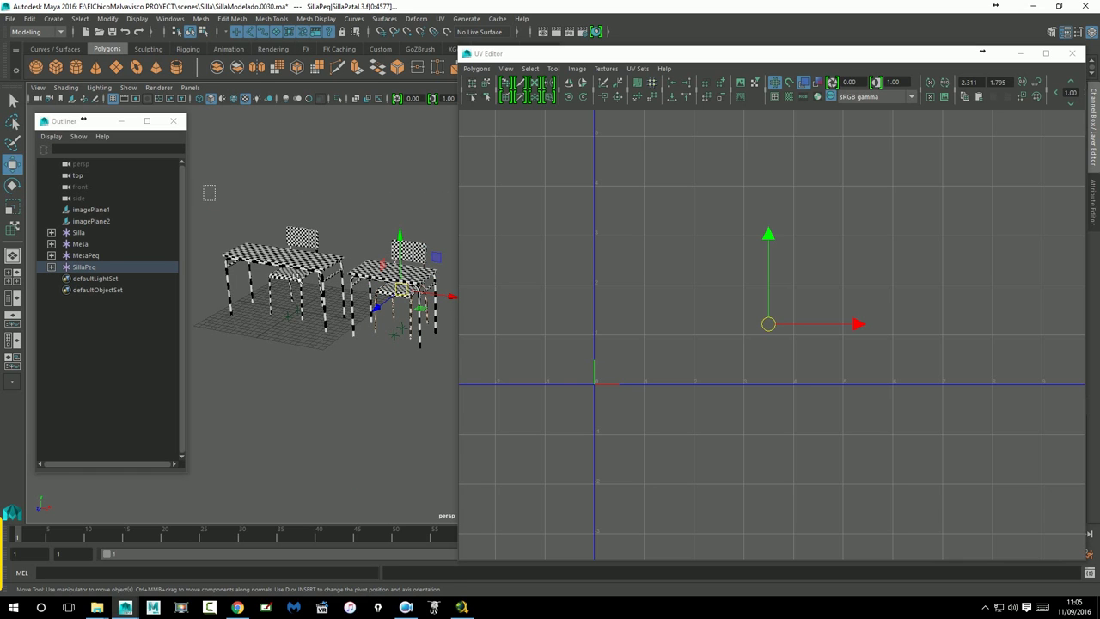
# Select all four furniture models, frame their UVs, and marquee the upper-left leg shells in UV mode
pyautogui.moveTo(214, 198); pyautogui.dragTo(469, 392)
pyautogui.press('f')
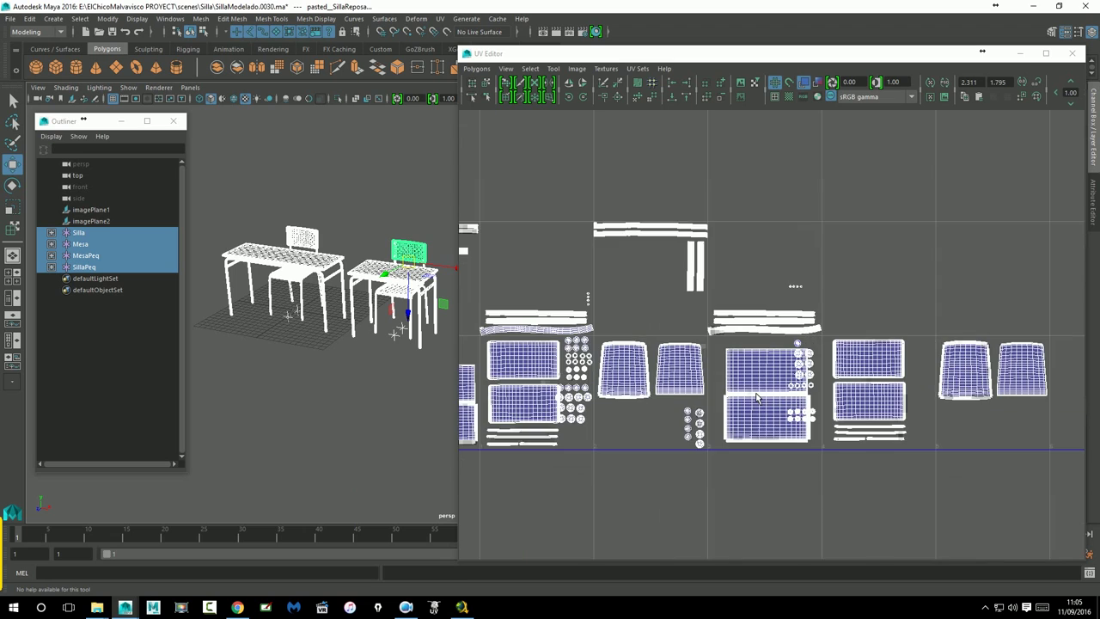
pyautogui.moveTo(510, 254); pyautogui.dragTo(662, 332)
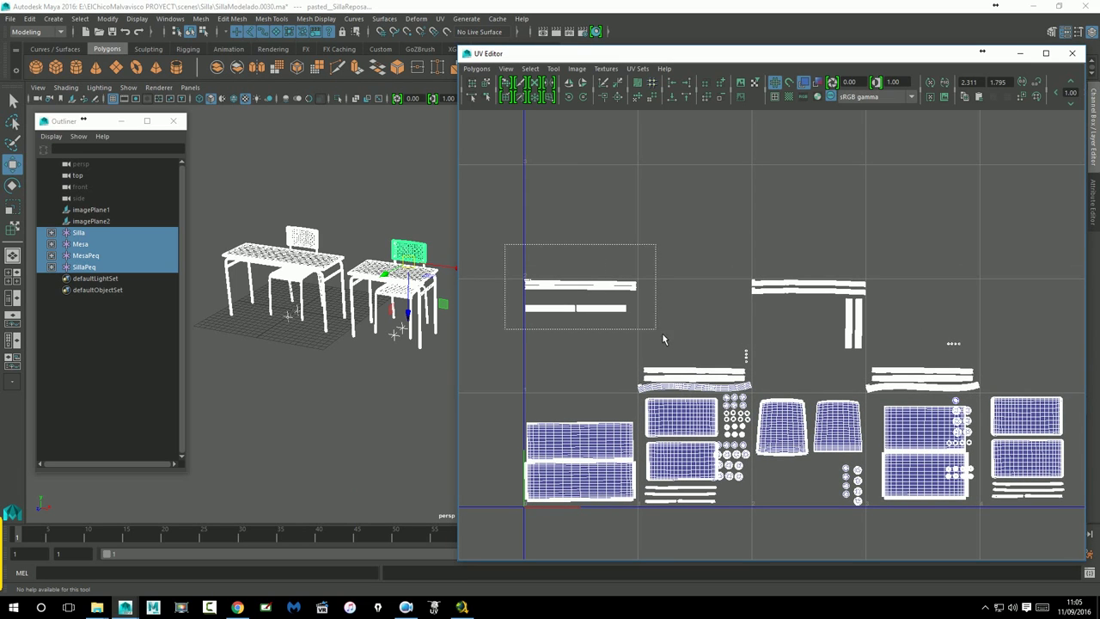
pyautogui.keyDown('alt'); pyautogui.moveTo(592, 313); pyautogui.dragTo(646, 312, button='middle'); pyautogui.keyUp('alt')
pyautogui.rightClick(647, 312)
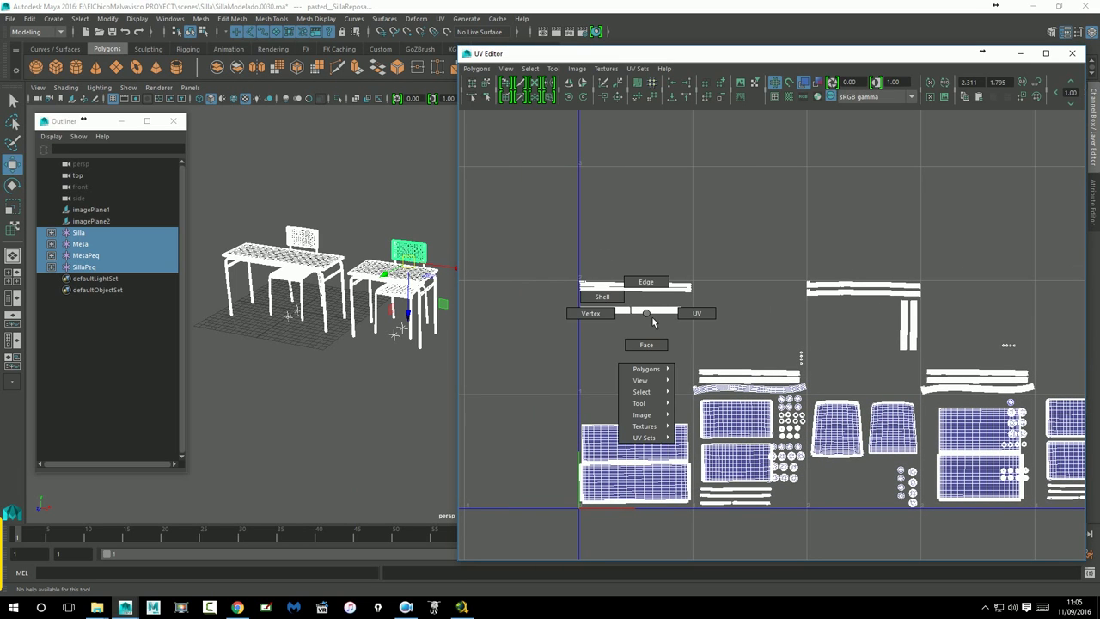
pyautogui.click(696, 313)
pyautogui.moveTo(551, 243); pyautogui.dragTo(700, 335)
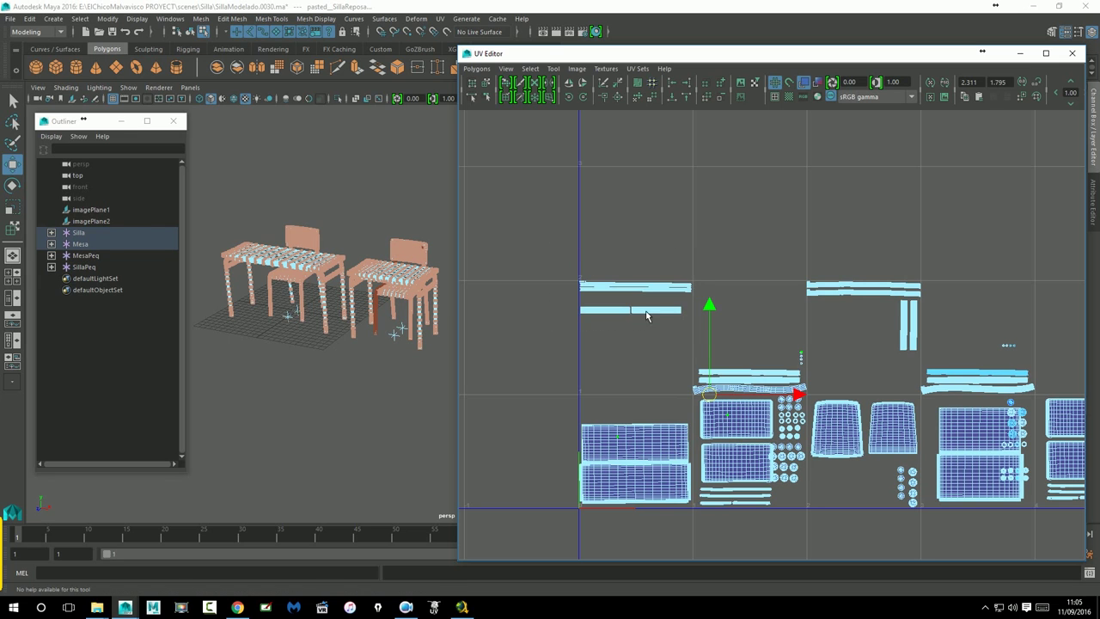
# Move the lower leg strips up and the upper strips down so they sit close together
pyautogui.scroll(3, 703, 307)
pyautogui.scroll(2, 678, 380)
pyautogui.scroll(1, 678, 381)
pyautogui.scroll(2, 676, 386)
pyautogui.scroll(1, 710, 368)
pyautogui.press('f')
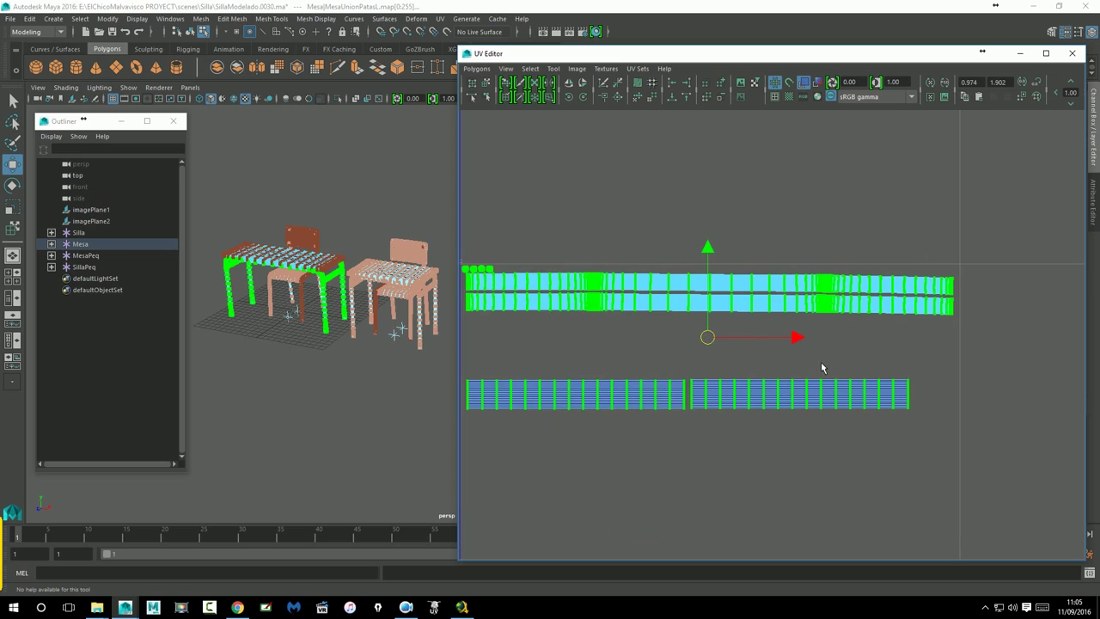
pyautogui.click(640, 363)
pyautogui.moveTo(517, 350); pyautogui.dragTo(933, 420)
pyautogui.moveTo(707, 301); pyautogui.dragTo(711, 257)
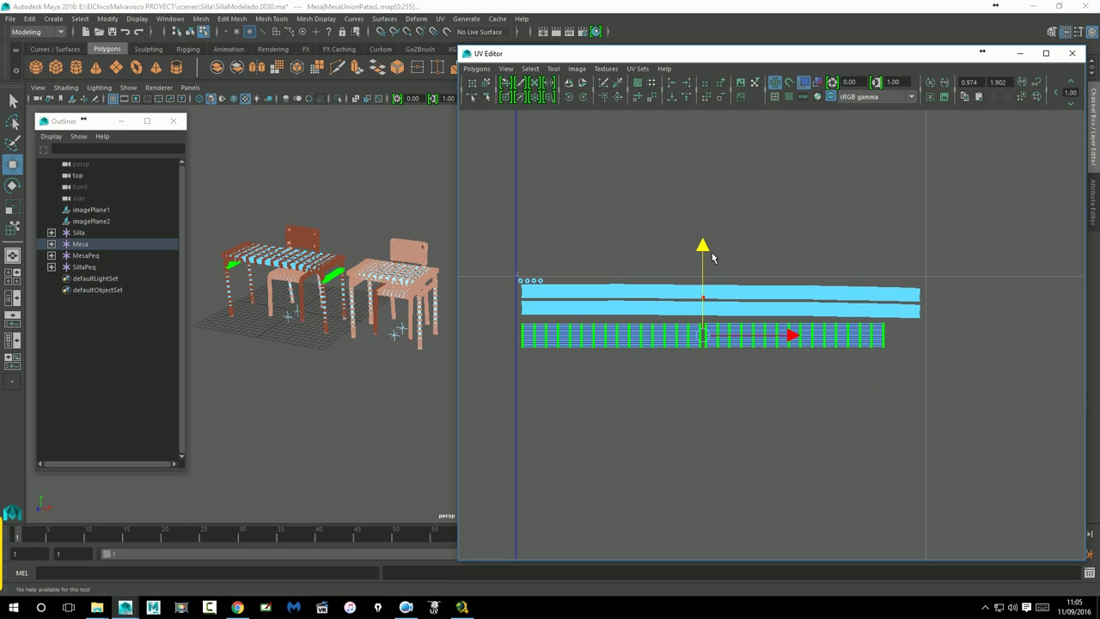
pyautogui.moveTo(490, 239); pyautogui.dragTo(946, 395)
pyautogui.moveTo(724, 228); pyautogui.dragTo(724, 246)
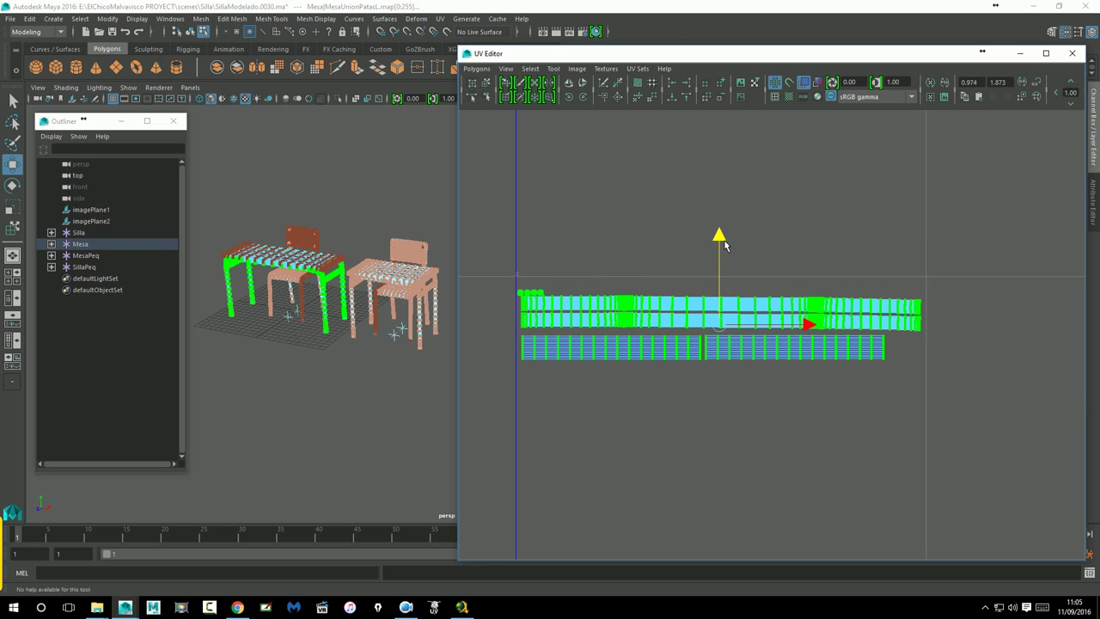
# Reselect all four models with smooth preview off and centre the leg UV strips
pyautogui.moveTo(266, 284); pyautogui.dragTo(322, 243, button='right')
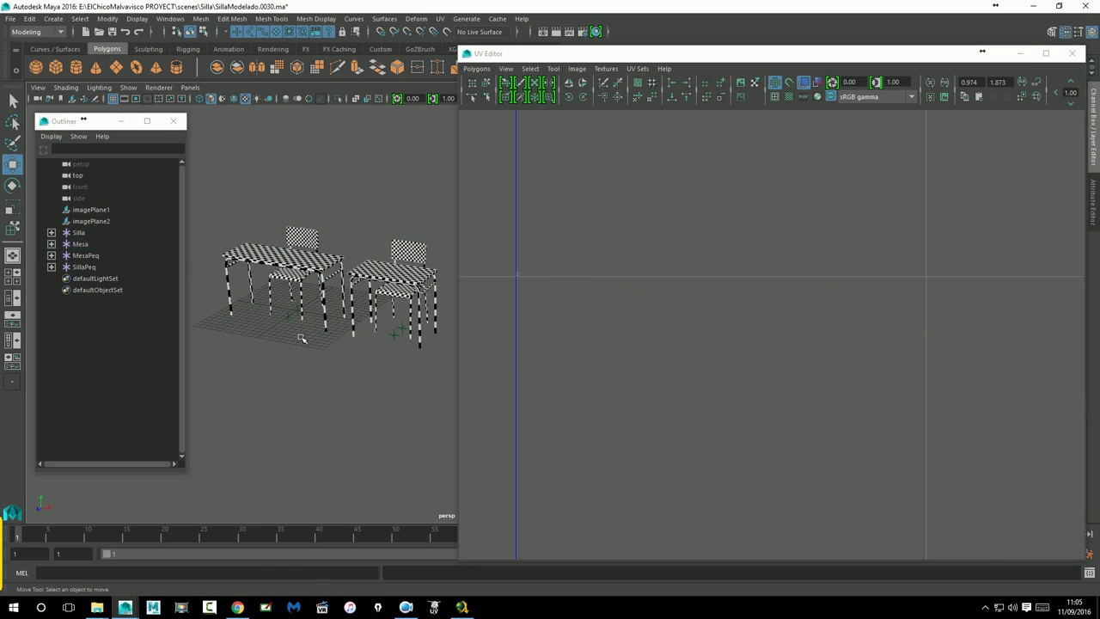
pyautogui.moveTo(204, 184); pyautogui.dragTo(471, 437)
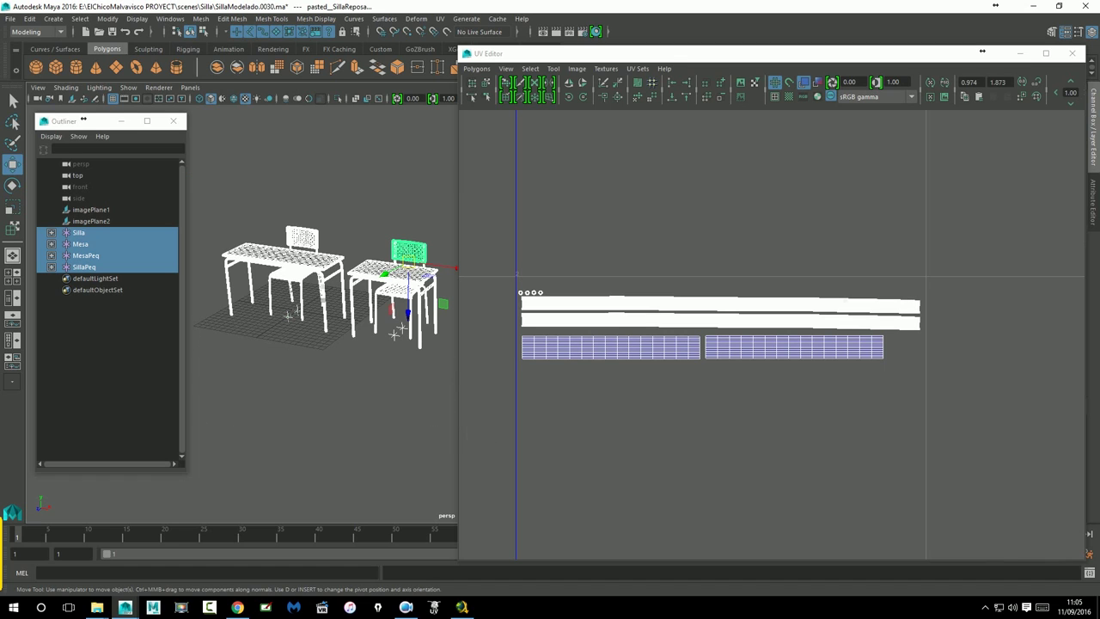
pyautogui.press('1')
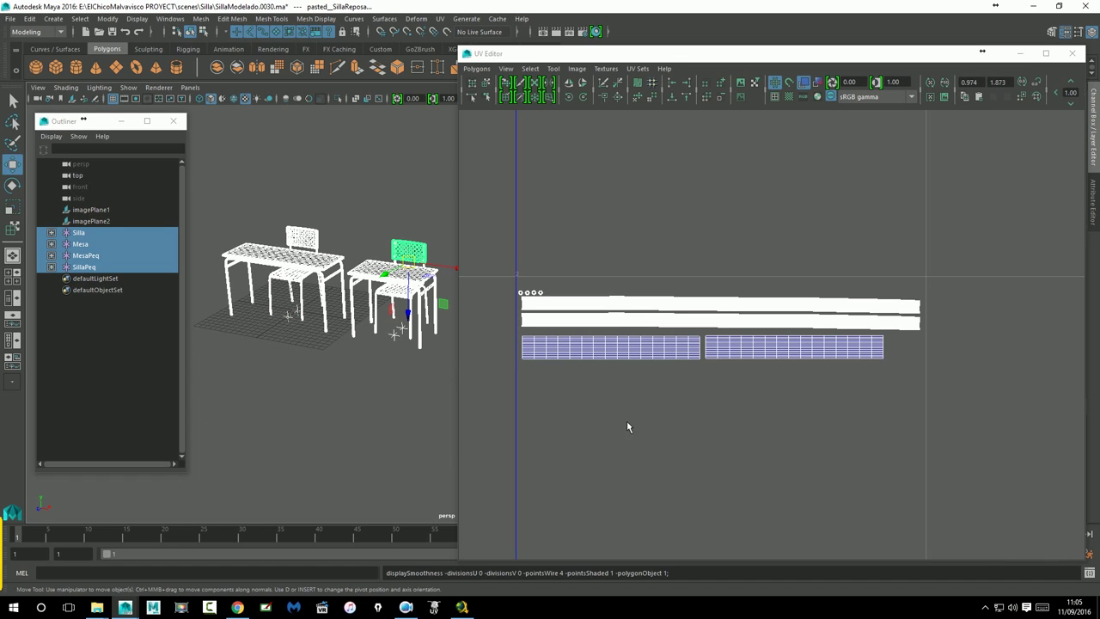
pyautogui.scroll(2, 613, 413)
pyautogui.scroll(1, 613, 412)
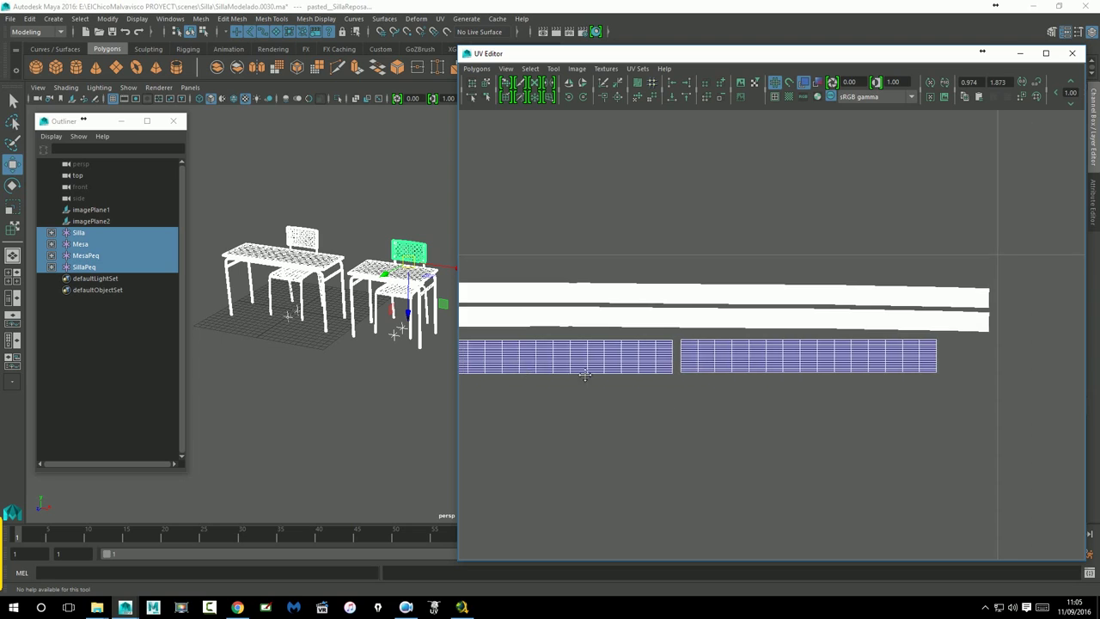
pyautogui.scroll(2, 666, 413)
pyautogui.keyDown('alt'); pyautogui.moveTo(666, 413); pyautogui.dragTo(653, 410, button='middle'); pyautogui.keyUp('alt')
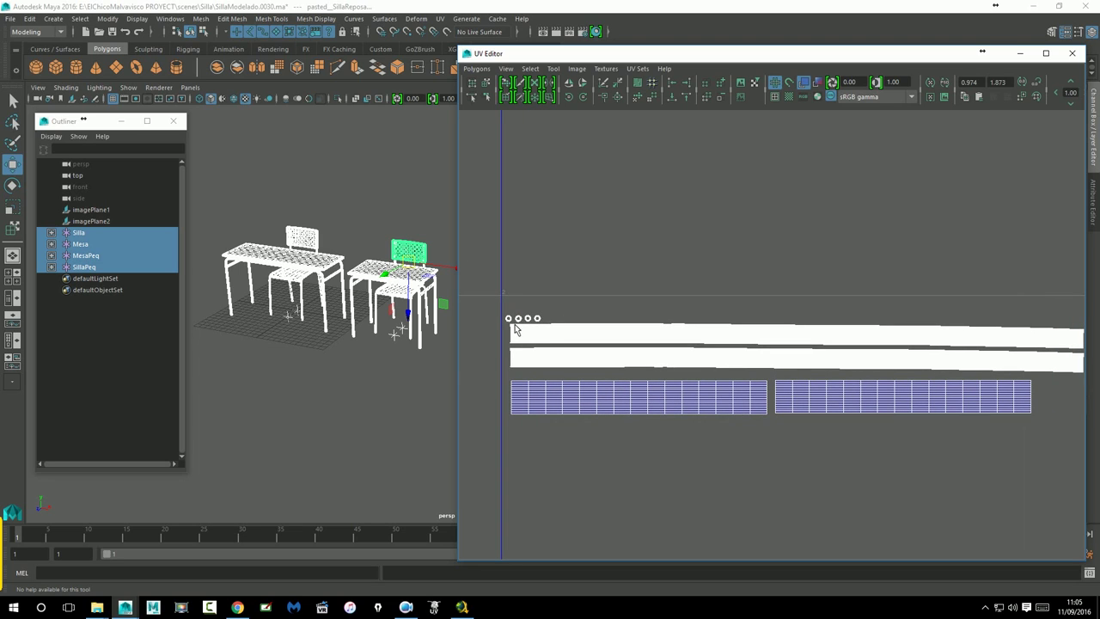
# In UV mode, shift the selected leg UVs slightly right and then up
pyautogui.click(370, 378)
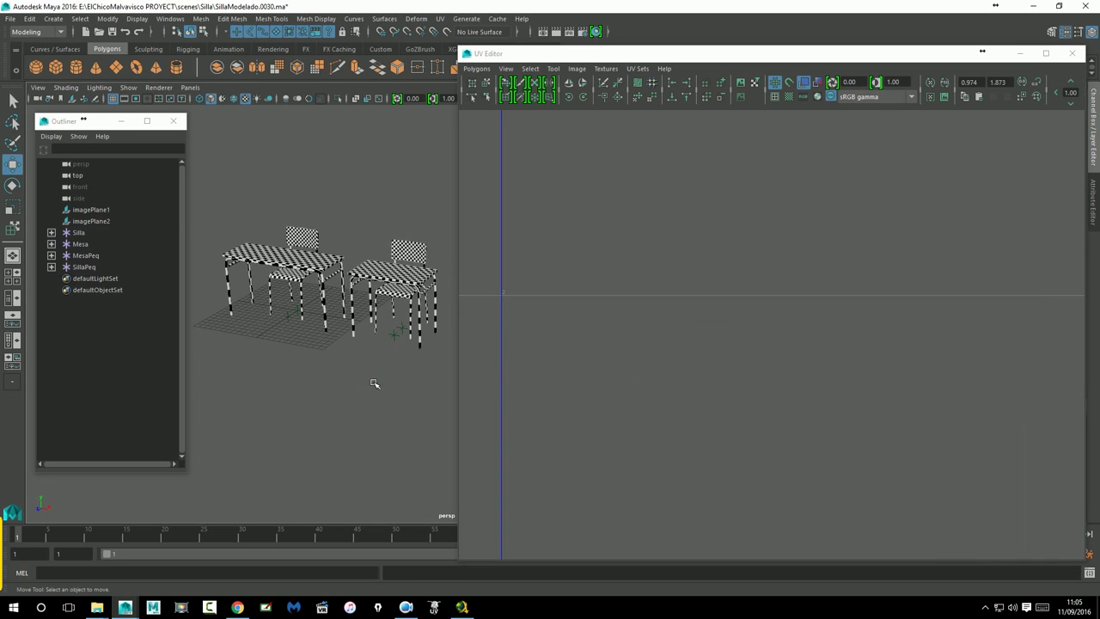
pyautogui.moveTo(210, 207); pyautogui.dragTo(458, 402)
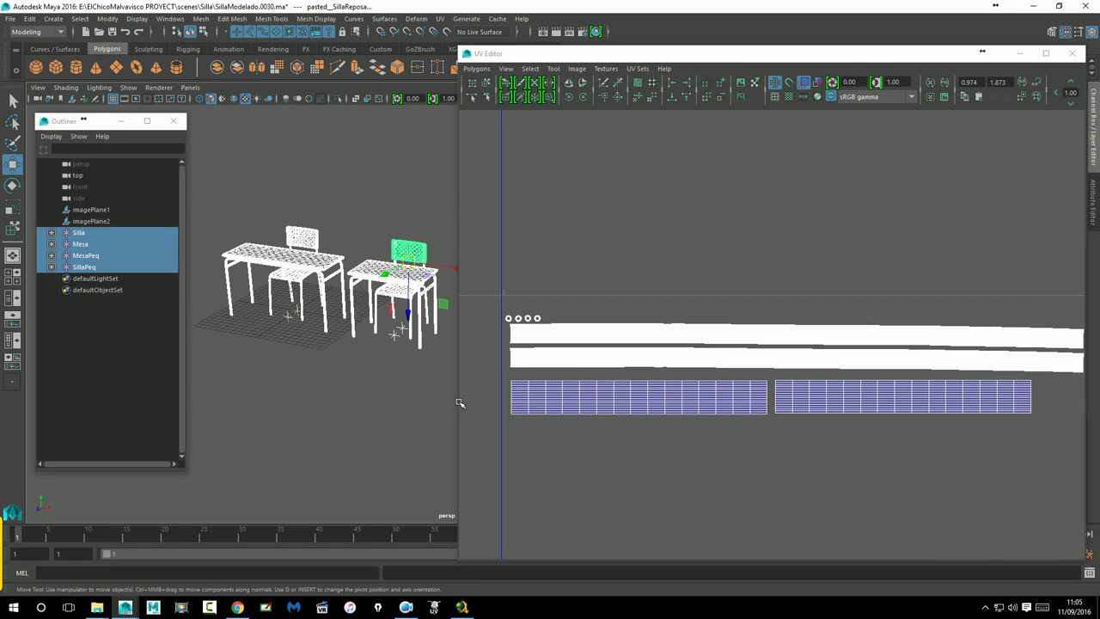
pyautogui.moveTo(515, 325); pyautogui.dragTo(489, 312, button='right')
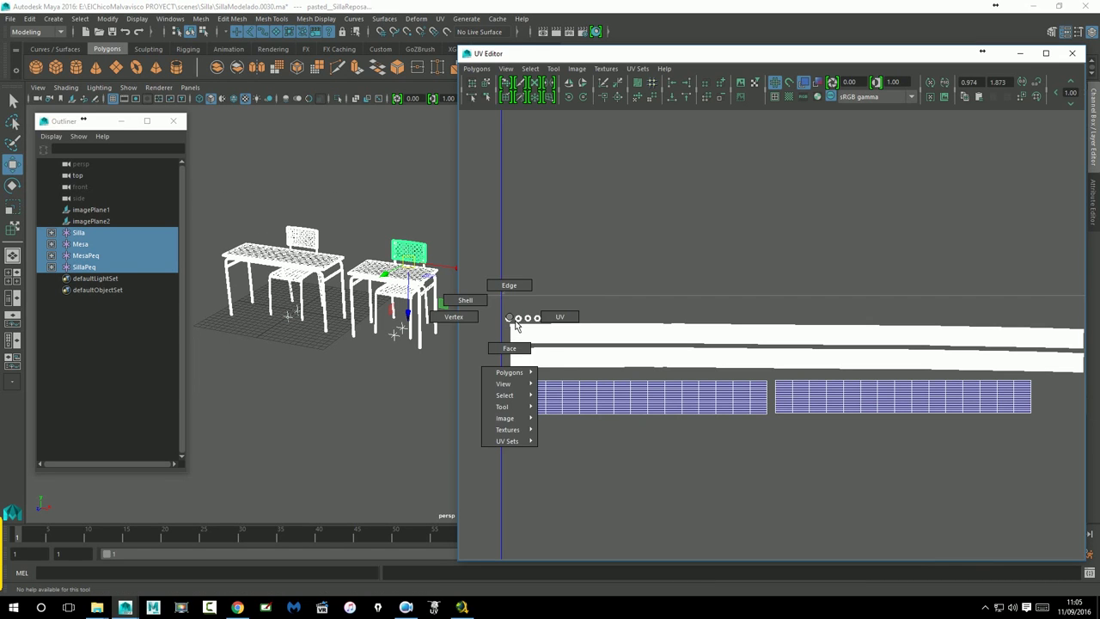
pyautogui.press('w')
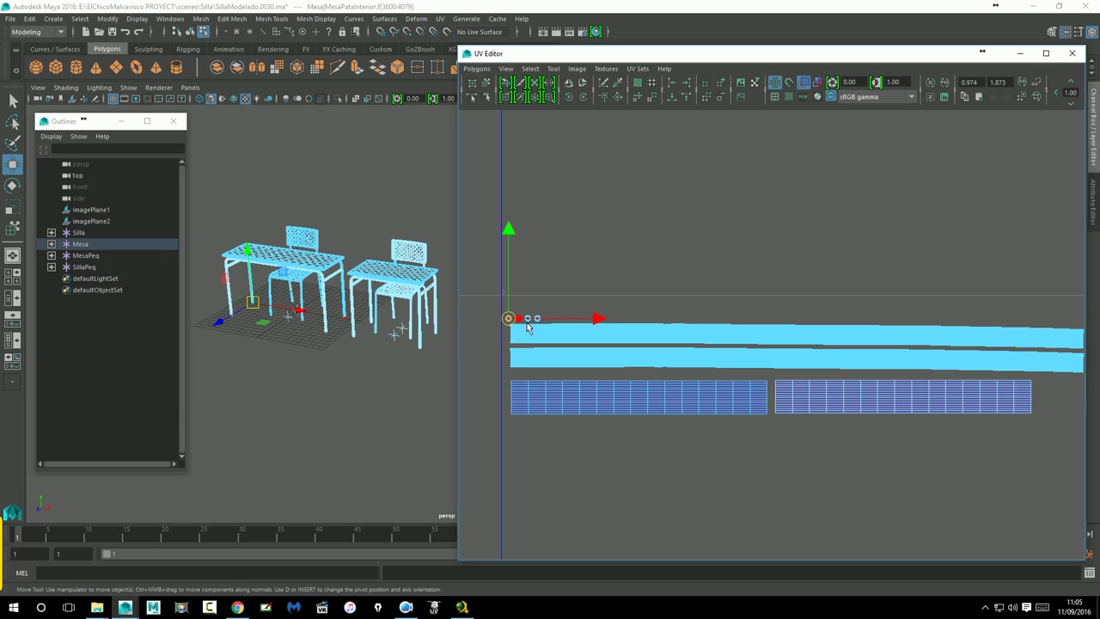
pyautogui.click(534, 322)
pyautogui.moveTo(536, 322); pyautogui.dragTo(539, 327)
pyautogui.click(528, 329)
pyautogui.moveTo(525, 236); pyautogui.dragTo(526, 224)
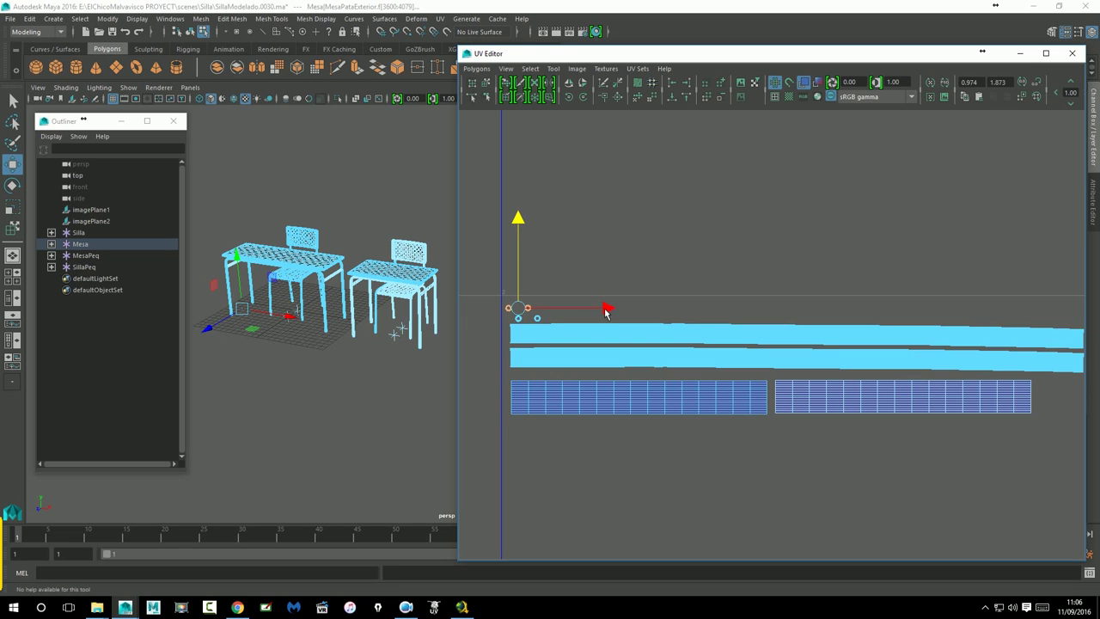
# Select the second long leg strip and move it up under the first
pyautogui.click(530, 328)
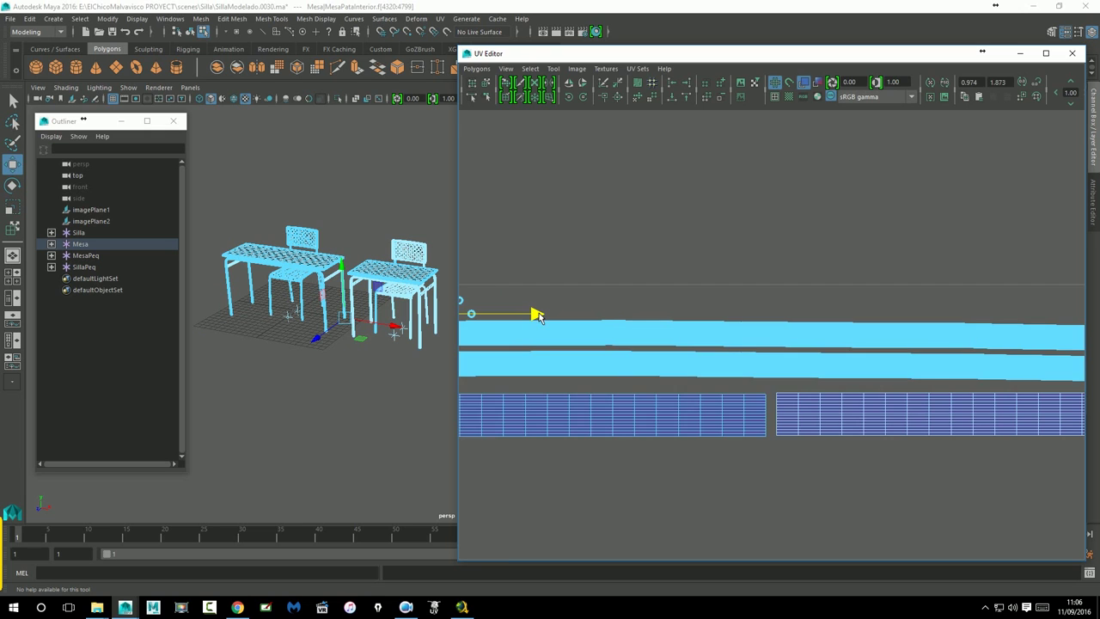
pyautogui.scroll(2, 601, 327)
pyautogui.scroll(1, 699, 344)
pyautogui.moveTo(574, 250)
pyautogui.mouseDown()
pyautogui.moveTo(573, 238)
pyautogui.moveTo(610, 241)
pyautogui.mouseUp()
pyautogui.click(606, 339)
pyautogui.scroll(-2, 761, 369)
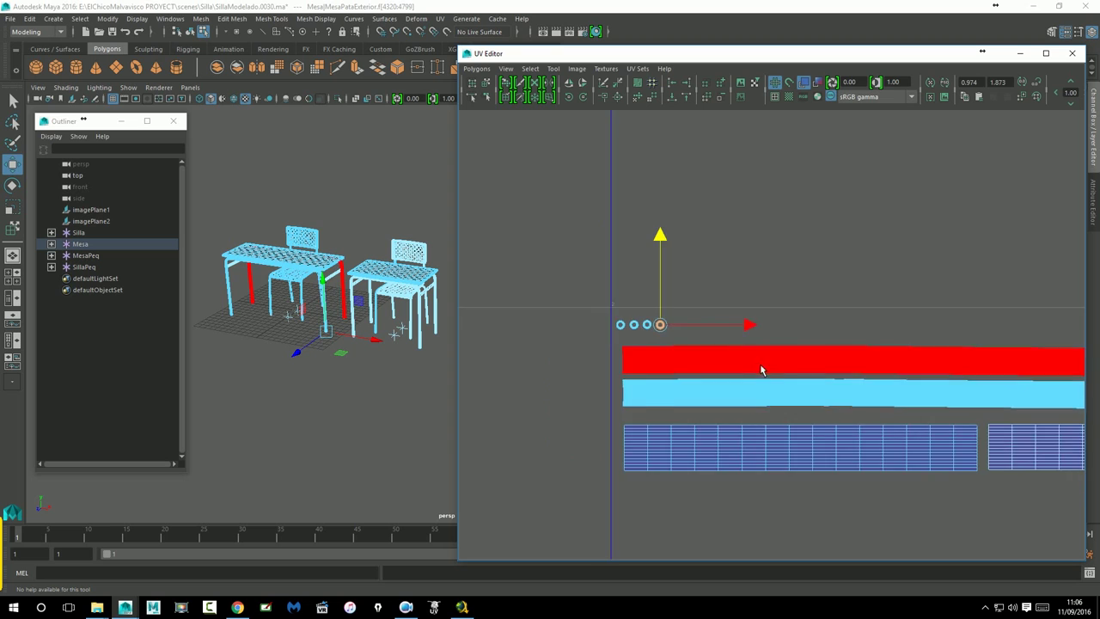
pyautogui.scroll(-1, 736, 373)
# Select the lower light-blue leg strip and zoom out to check the whole UV layout
pyautogui.click(682, 375)
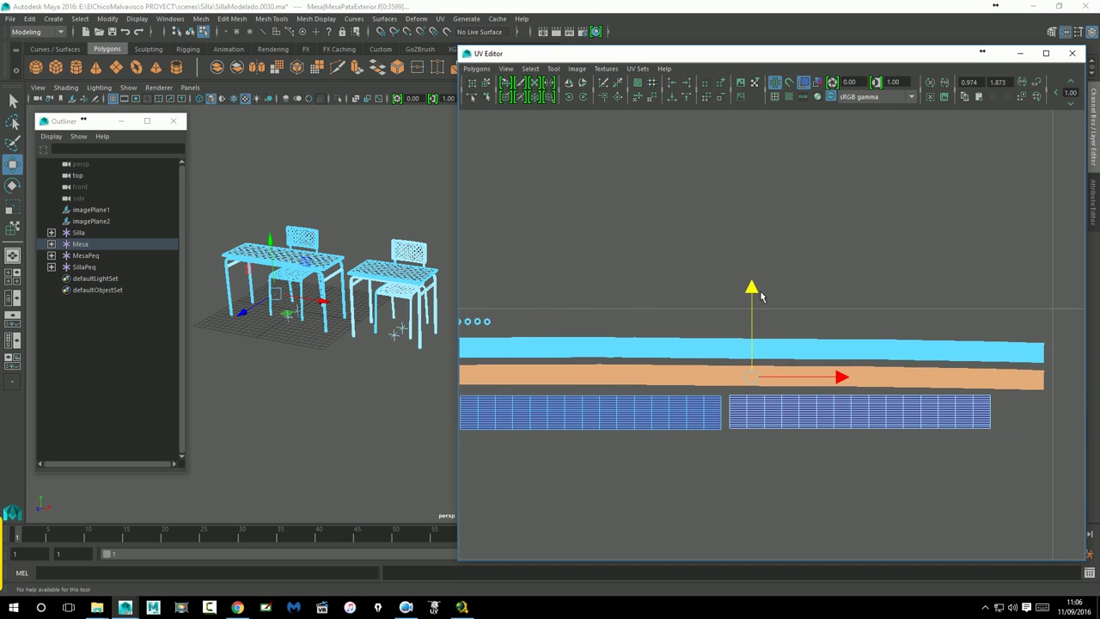
pyautogui.scroll(-1, 765, 331)
pyautogui.scroll(-1, 765, 330)
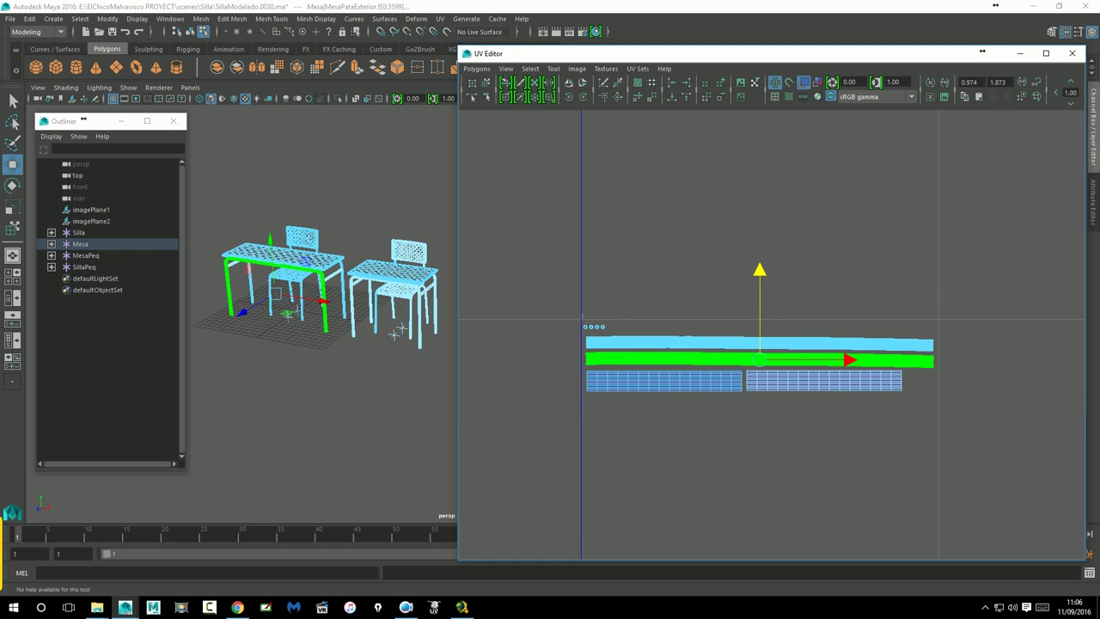
pyautogui.keyDown('alt'); pyautogui.moveTo(810, 415); pyautogui.dragTo(814, 313, button='middle'); pyautogui.keyUp('alt')
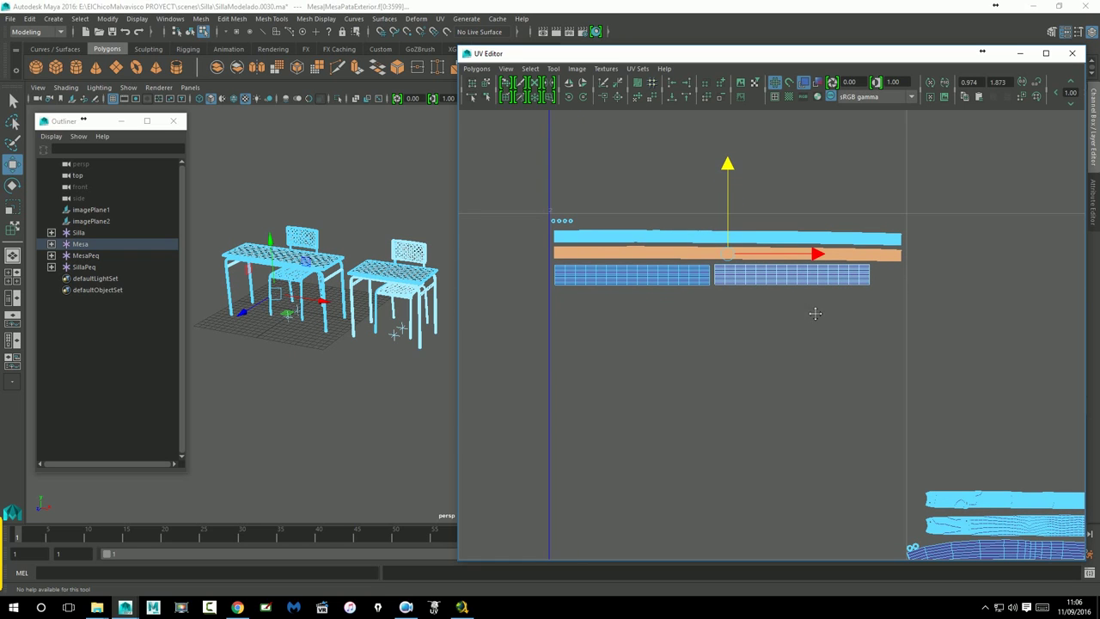
pyautogui.scroll(-2, 678, 353)
pyautogui.scroll(-1, 678, 354)
pyautogui.scroll(-2, 712, 355)
pyautogui.scroll(-1, 712, 356)
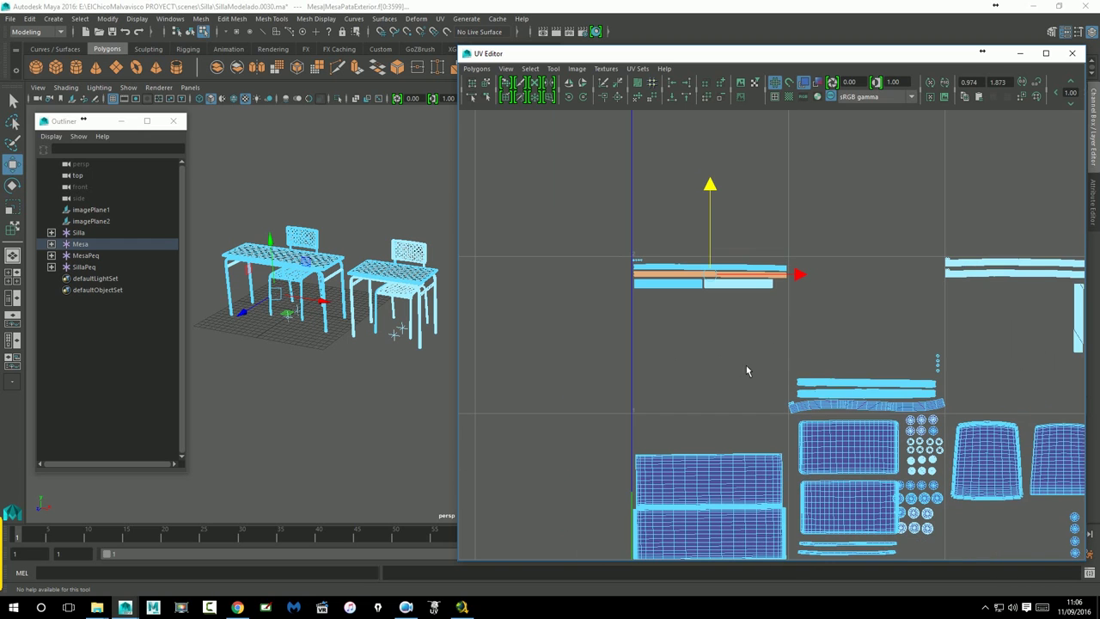
pyautogui.keyDown('alt'); pyautogui.moveTo(746, 367); pyautogui.dragTo(697, 382, button='middle'); pyautogui.keyUp('alt')
pyautogui.keyDown('alt'); pyautogui.moveTo(795, 398); pyautogui.dragTo(735, 340, button='middle'); pyautogui.keyUp('alt')
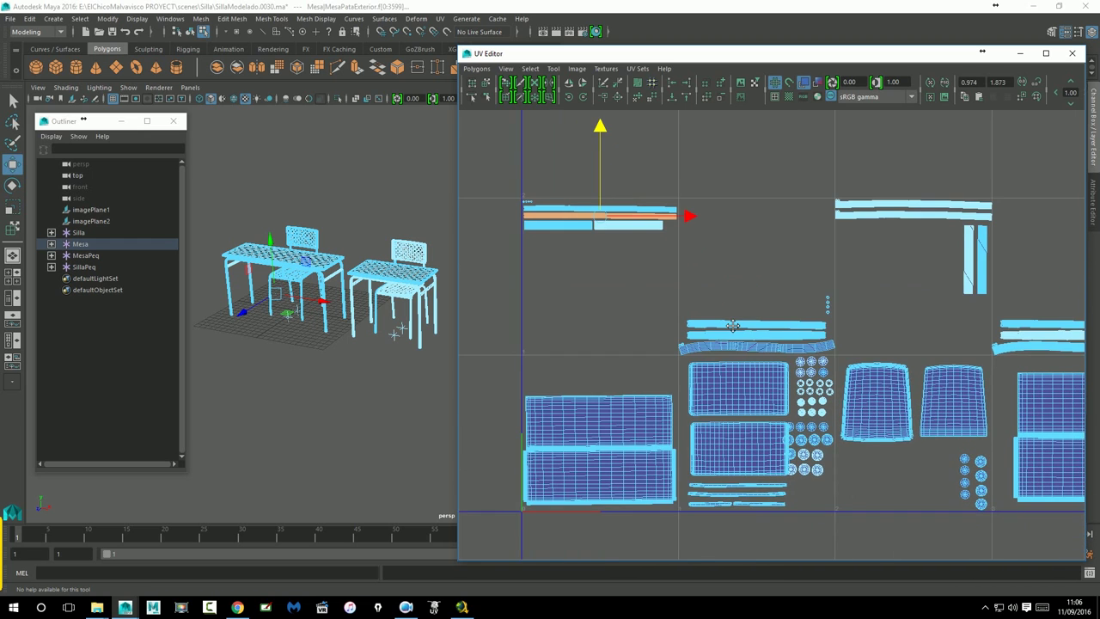
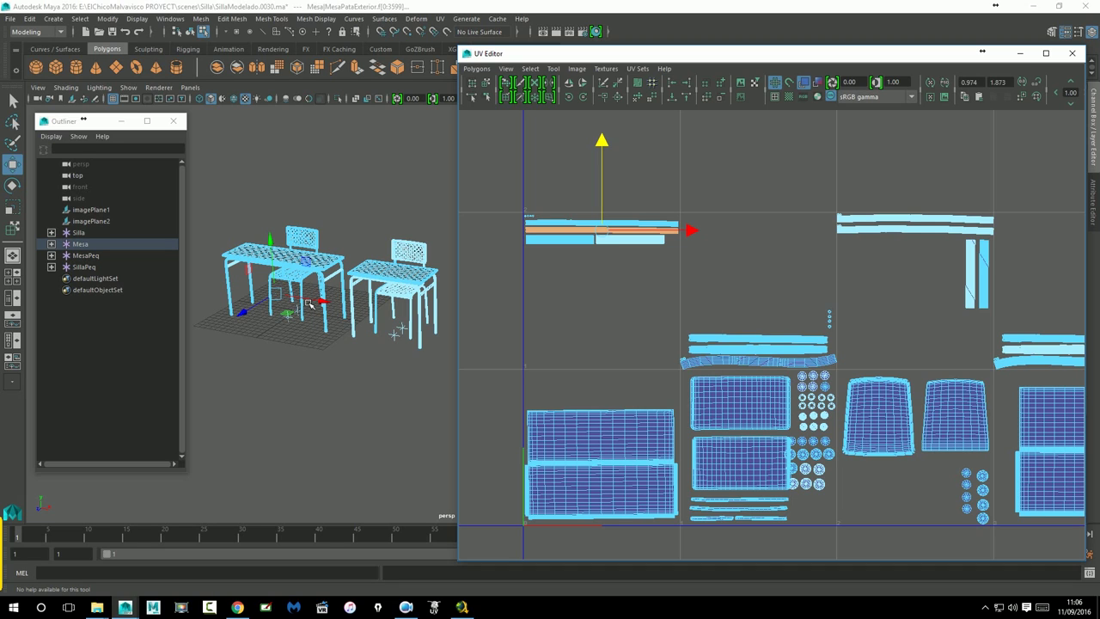
# Select the chair's rear leg to locate its UV shell in the UV Editor
pyautogui.click(328, 373)
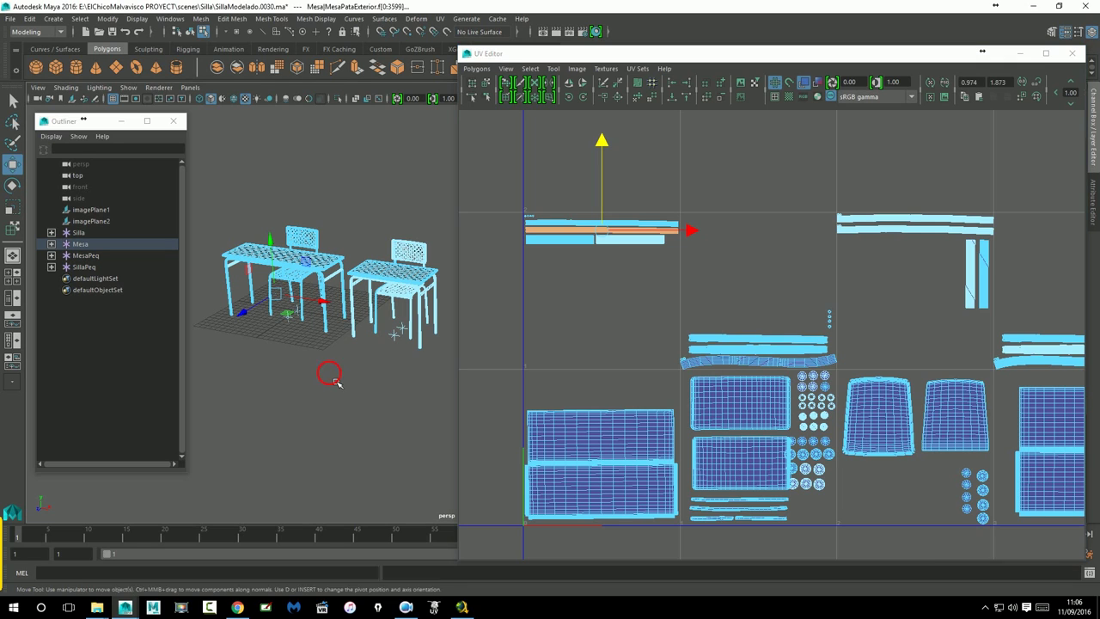
pyautogui.click(308, 311)
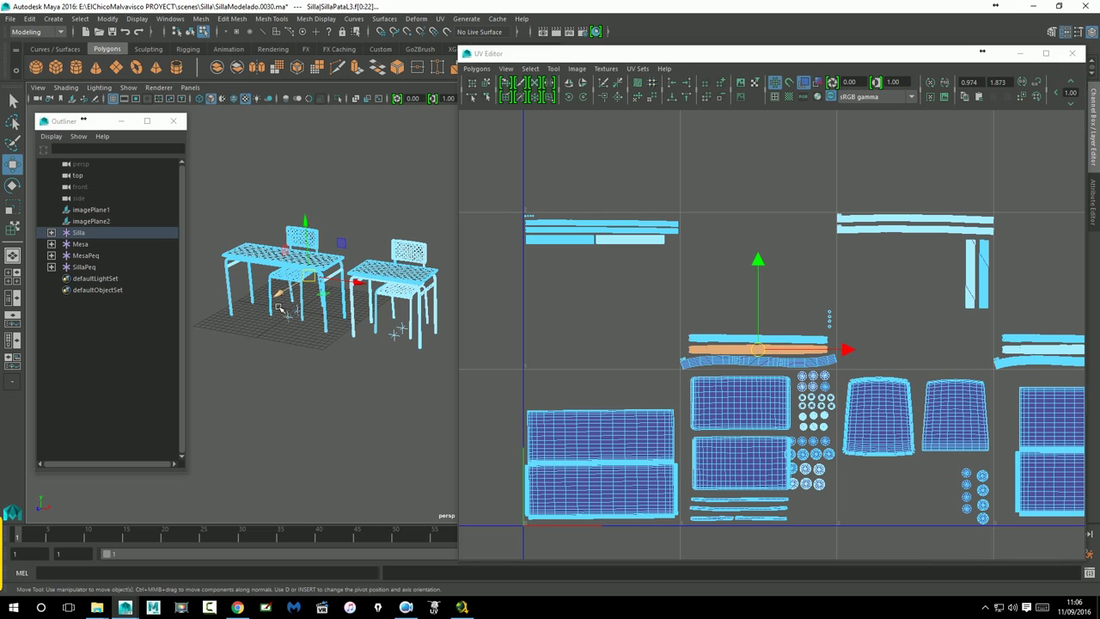
pyautogui.click(277, 315)
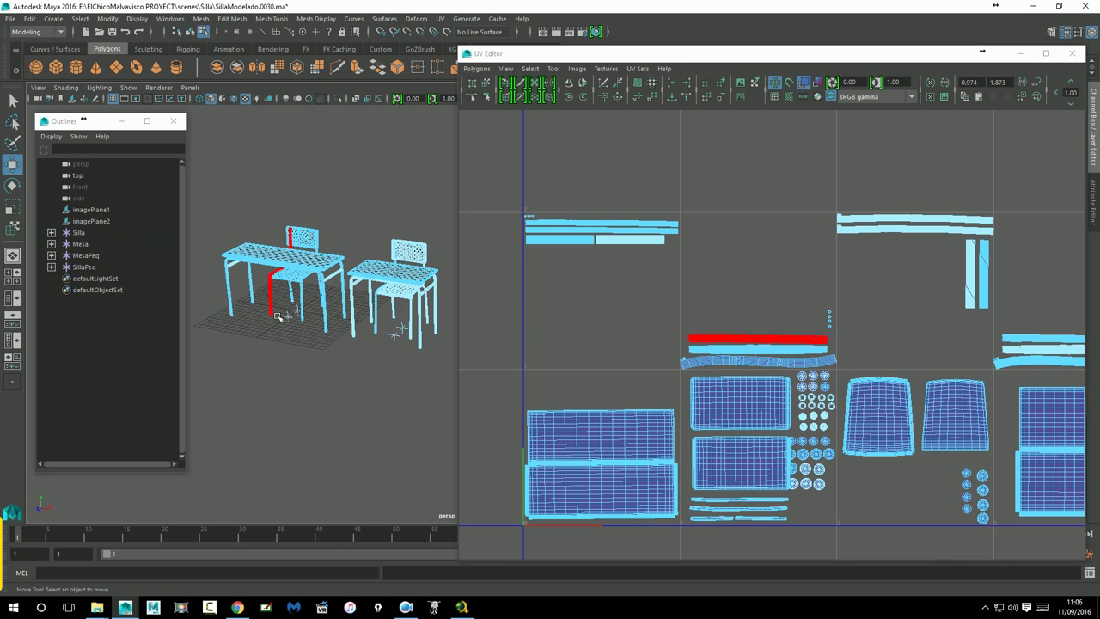
pyautogui.click(279, 312)
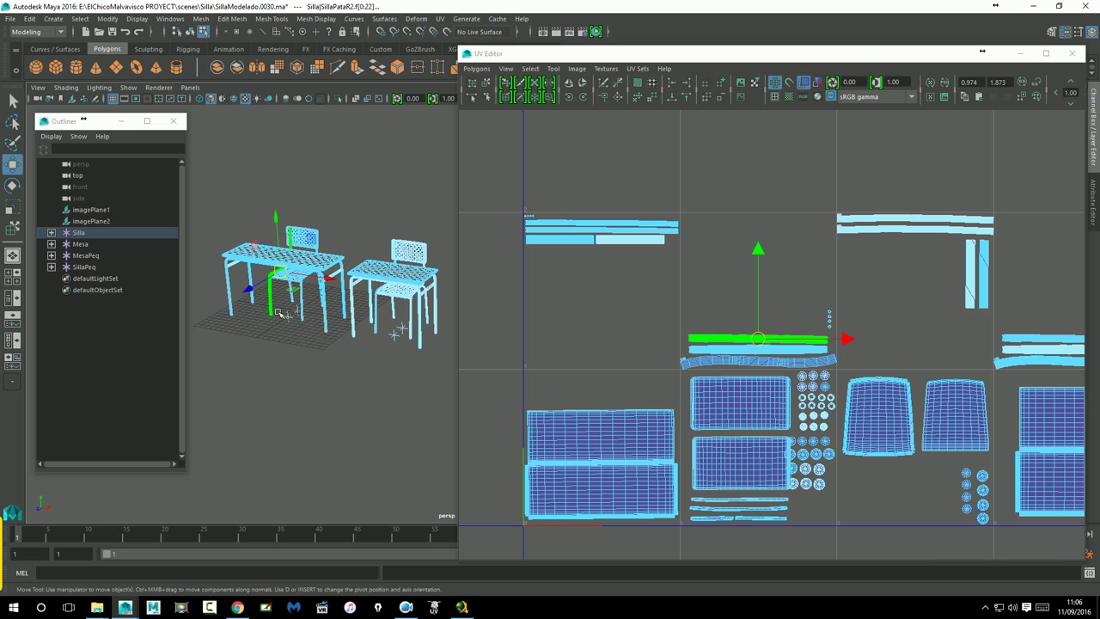
pyautogui.scroll(2, 321, 278)
pyautogui.scroll(2, 321, 278)
pyautogui.scroll(2, 322, 279)
pyautogui.click(748, 360)
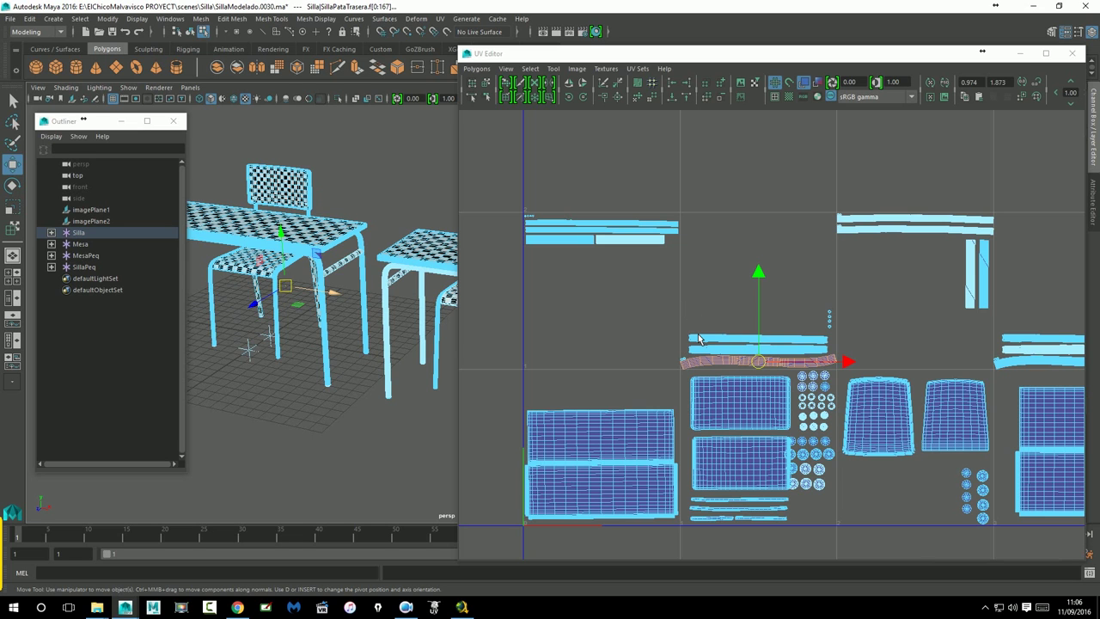
pyautogui.scroll(3, 699, 339)
pyautogui.scroll(4, 699, 339)
# Marquee-select the three chair leg UV shells and move them up and left
pyautogui.moveTo(544, 237); pyautogui.dragTo(942, 420)
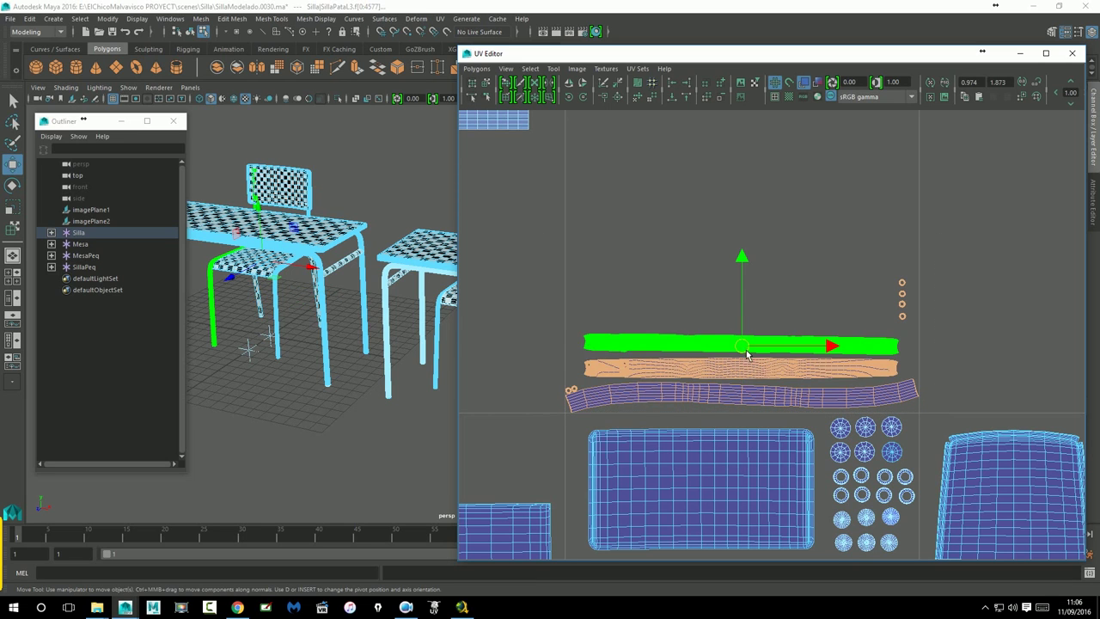
pyautogui.moveTo(747, 342); pyautogui.dragTo(545, 272)
pyautogui.moveTo(544, 271)
pyautogui.keyDown('alt'); pyautogui.mouseDown(button='middle')
pyautogui.moveTo(810, 373)
pyautogui.moveTo(726, 361)
pyautogui.mouseUp(button='middle'); pyautogui.keyUp('alt')
pyautogui.moveTo(726, 361); pyautogui.dragTo(711, 314)
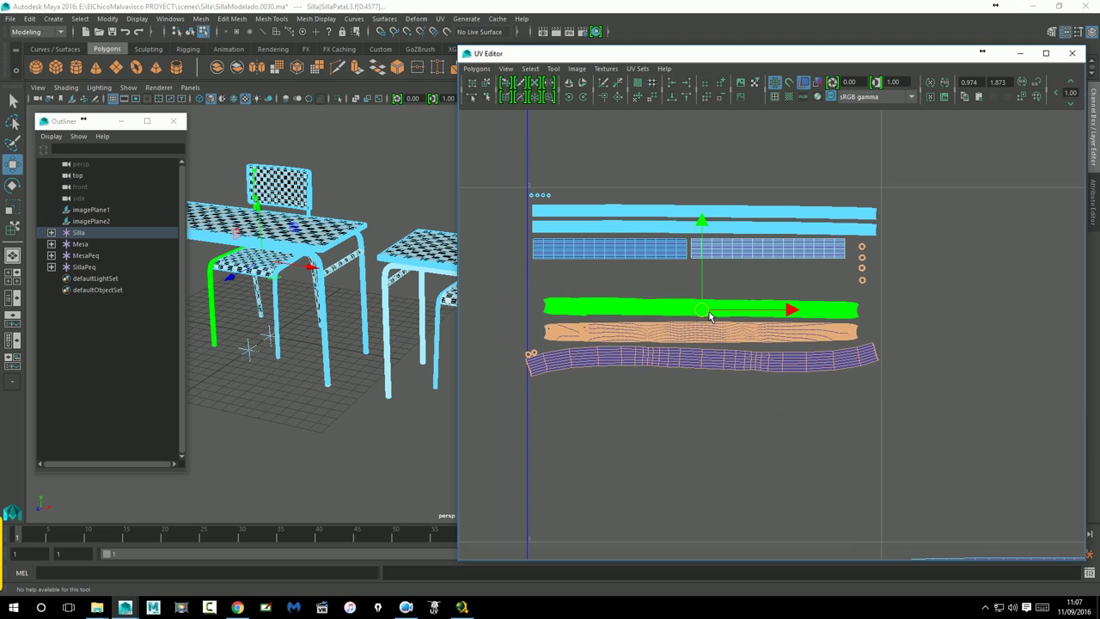
pyautogui.moveTo(710, 315); pyautogui.dragTo(709, 314)
pyautogui.click(709, 314)
pyautogui.scroll(3, 846, 352)
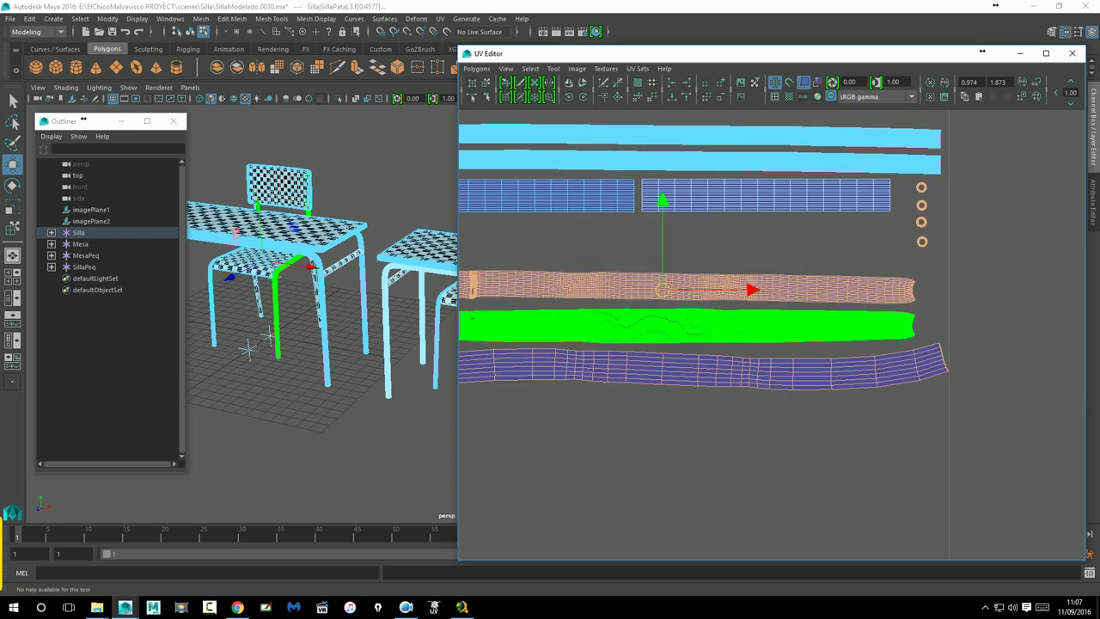
pyautogui.scroll(1, 799, 348)
pyautogui.scroll(-2, 798, 381)
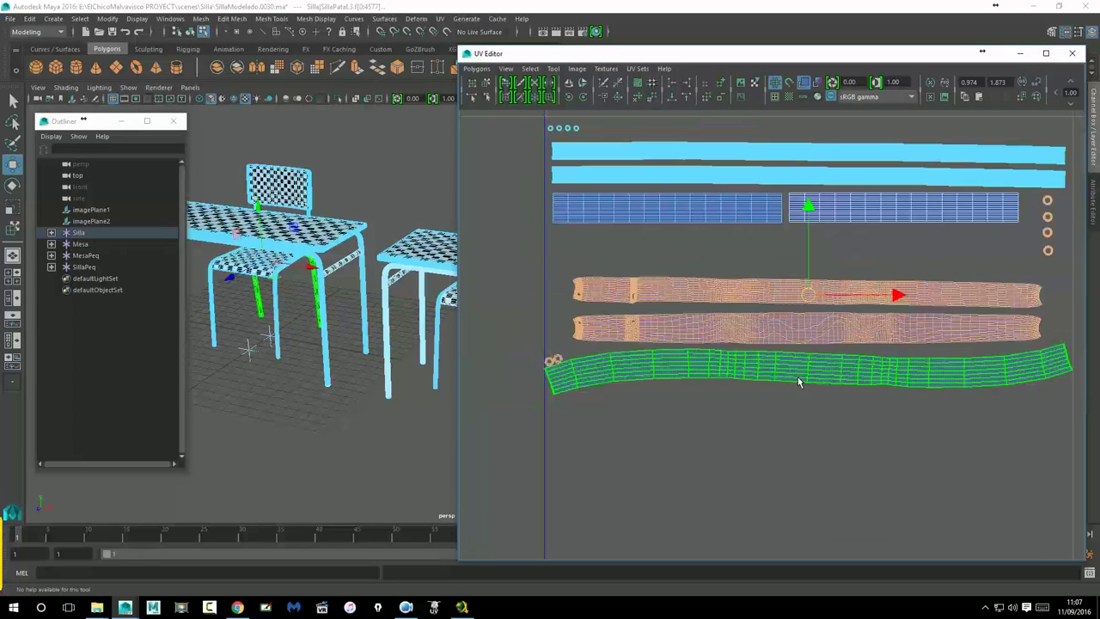
pyautogui.scroll(-1, 799, 381)
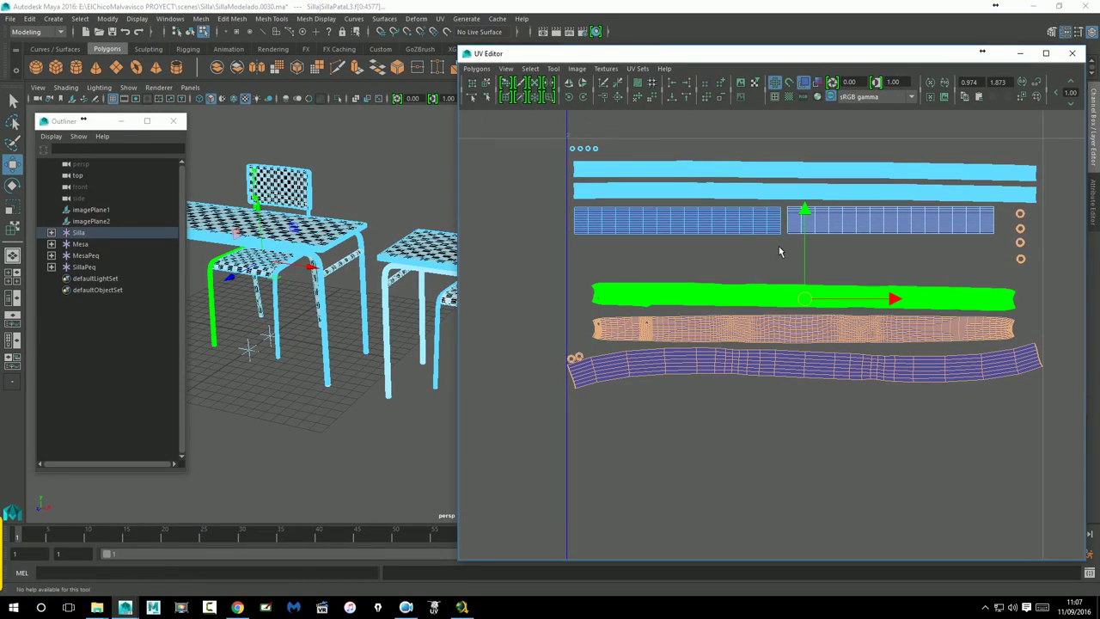
# Run Polygons > Layout to stack the selected leg shells in rows automatically
pyautogui.click(637, 83)
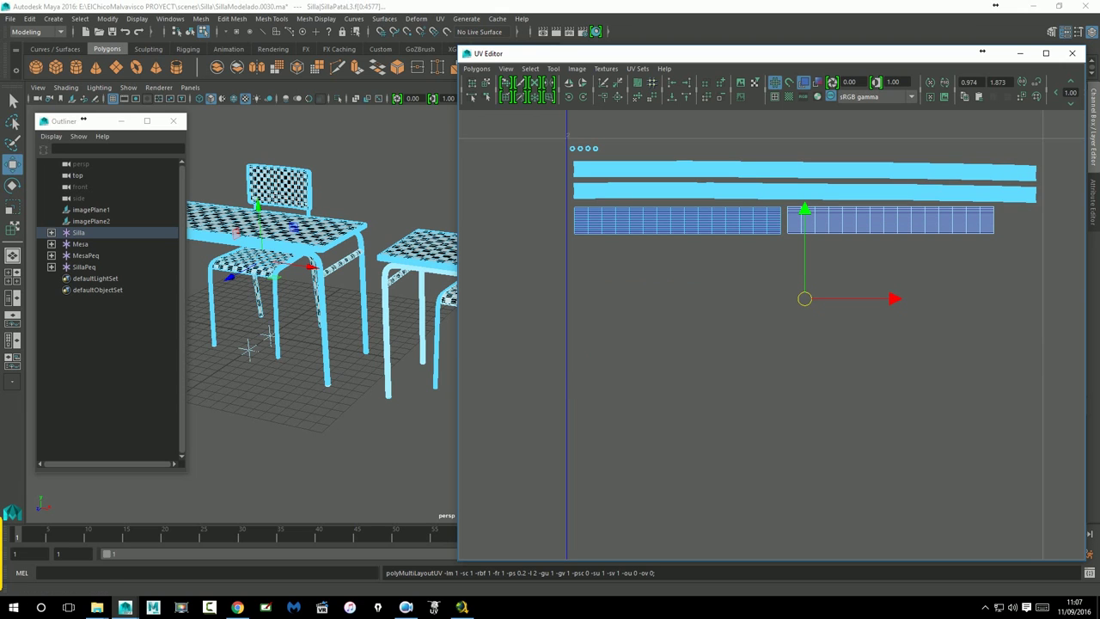
pyautogui.click(705, 375)
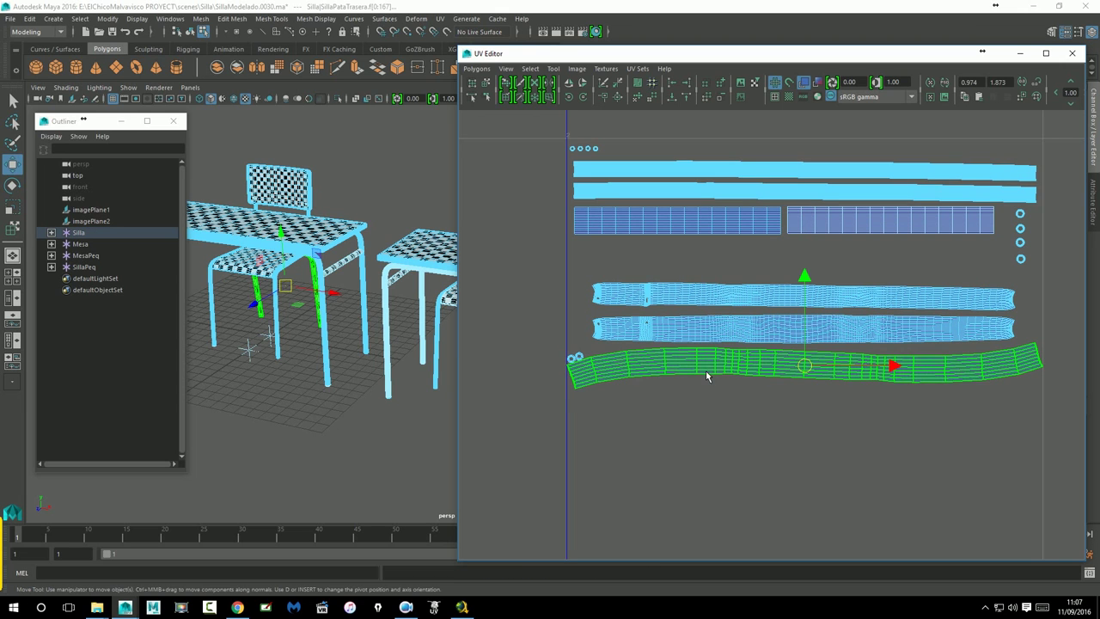
pyautogui.scroll(1, 850, 383)
pyautogui.scroll(1, 587, 398)
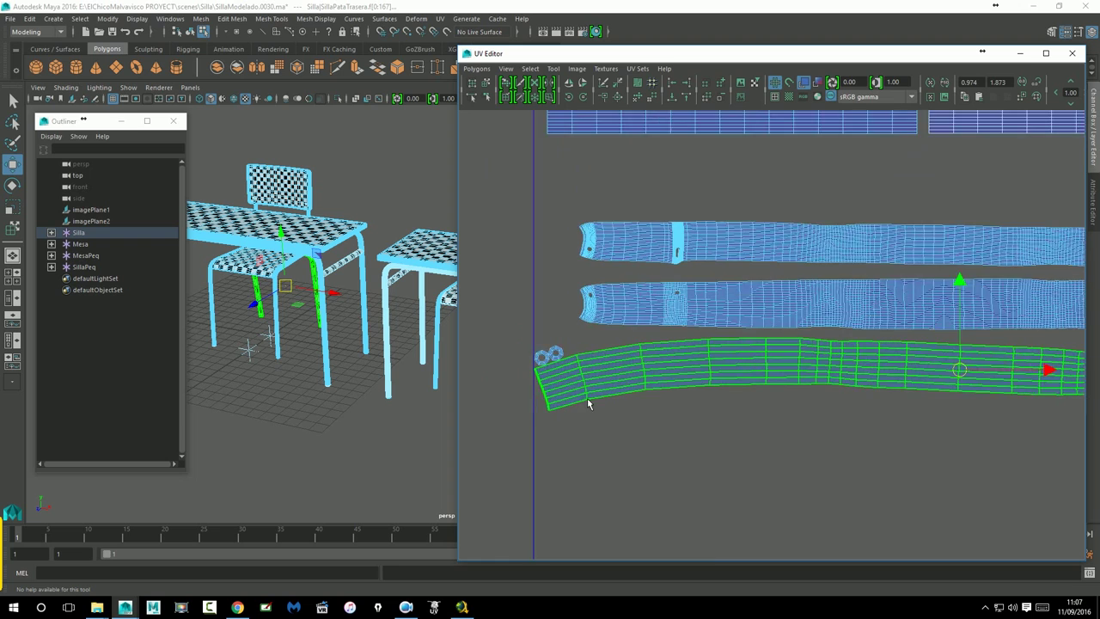
pyautogui.scroll(1, 587, 398)
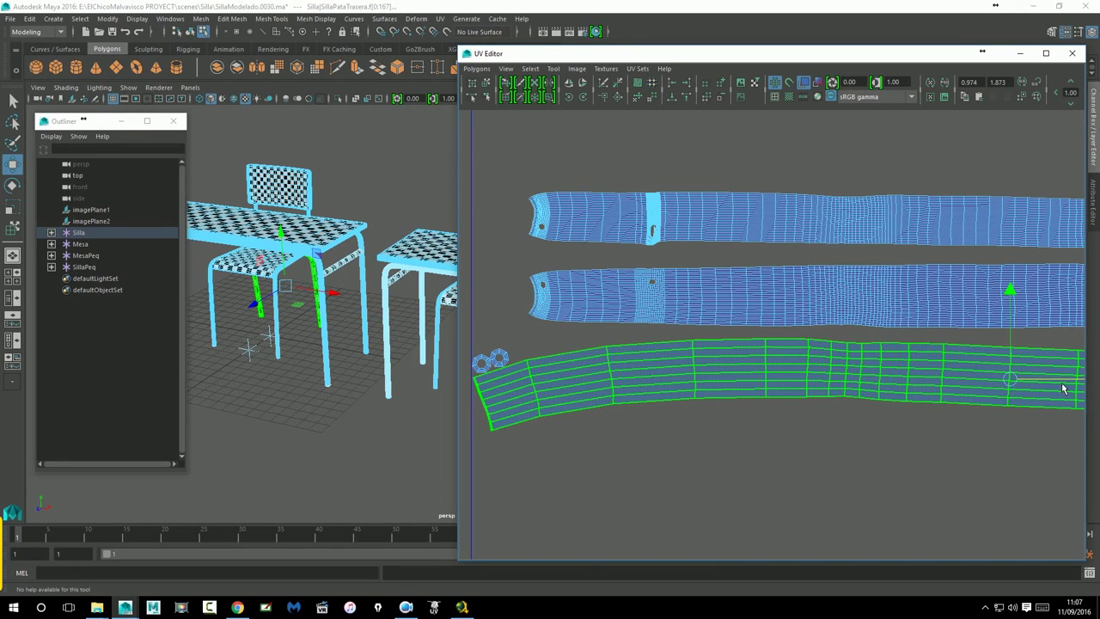
# Select faces of the bottom leg shell and reframe the view on the shells' left edge
pyautogui.click(662, 396)
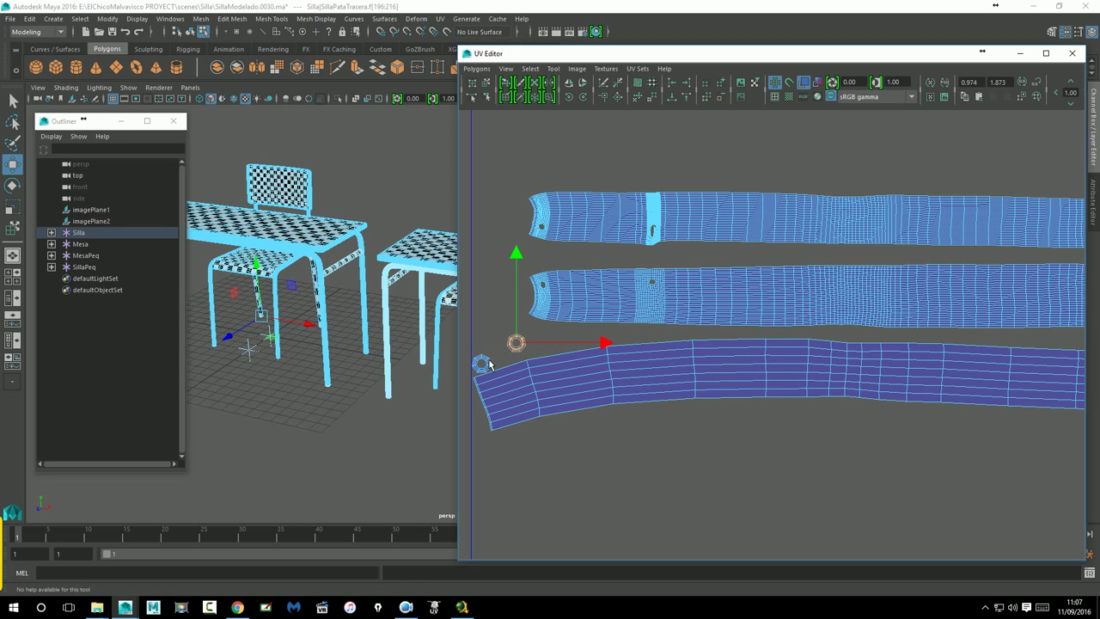
pyautogui.click(492, 364)
pyautogui.moveTo(492, 364); pyautogui.dragTo(497, 352)
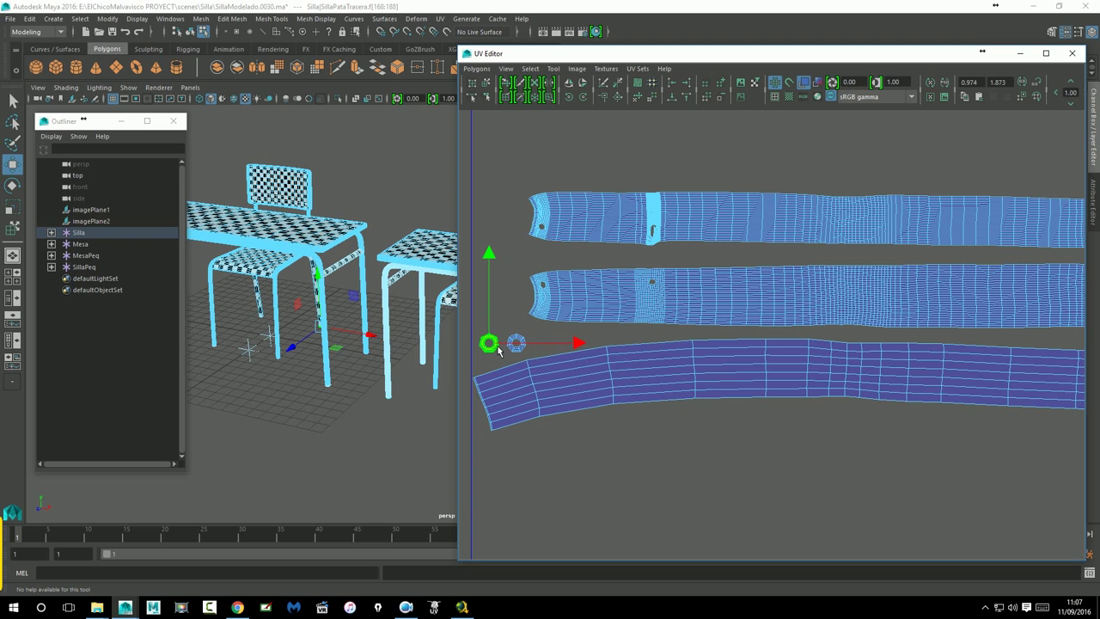
pyautogui.scroll(-2, 879, 397)
pyautogui.scroll(-2, 727, 397)
pyautogui.keyDown('alt'); pyautogui.moveTo(727, 398); pyautogui.dragTo(506, 393, button='middle'); pyautogui.keyUp('alt')
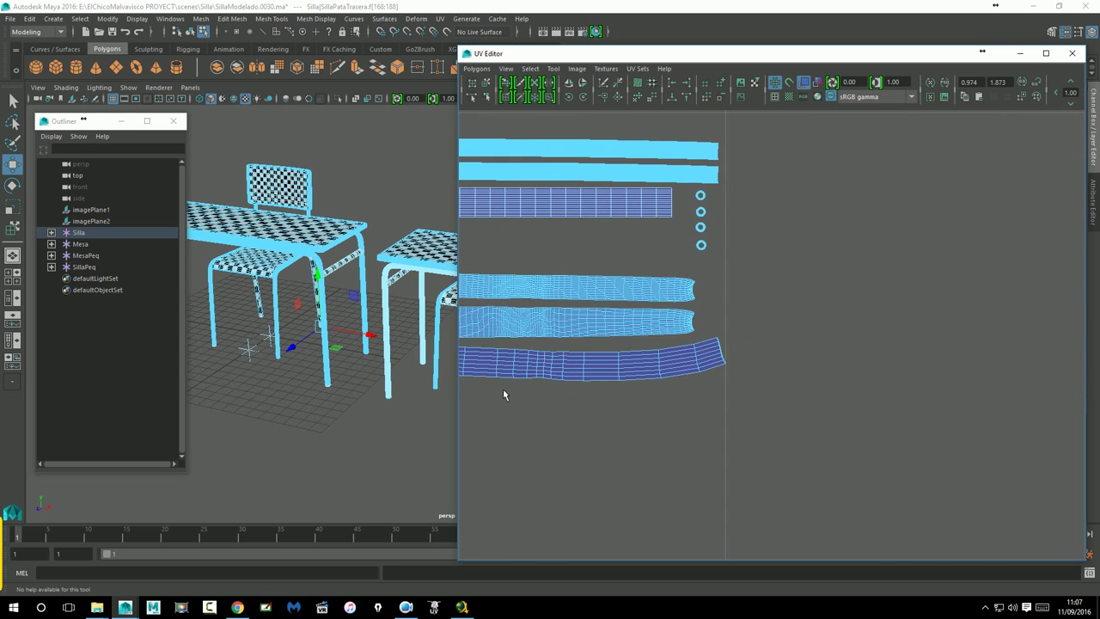
pyautogui.scroll(3, 722, 395)
pyautogui.scroll(3, 722, 395)
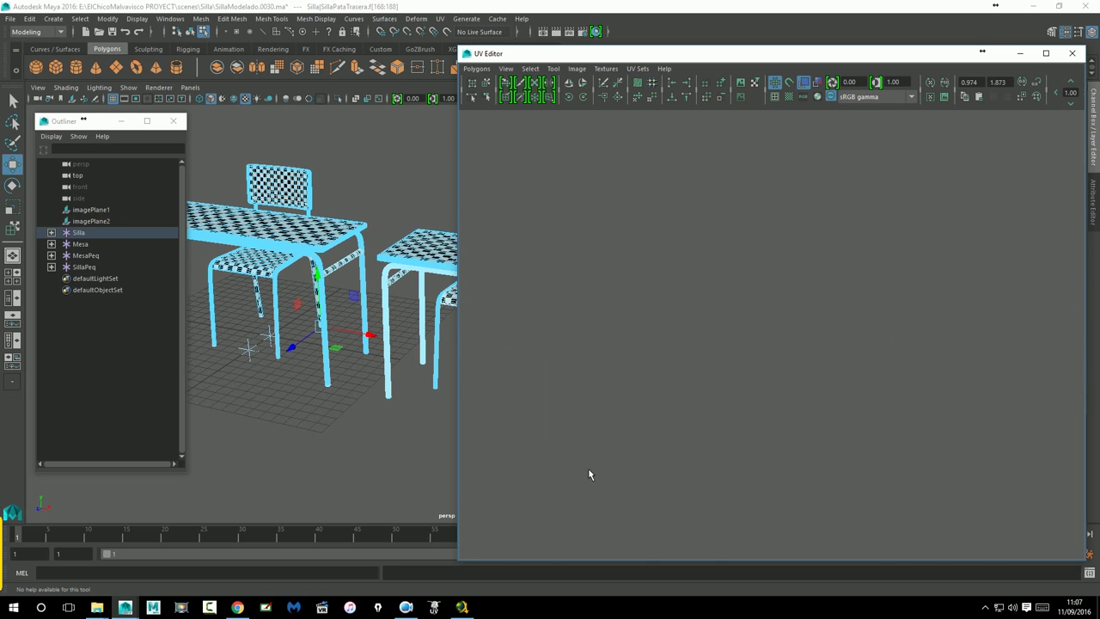
# Invert the leg-shell selection and shift the small UV circles right and down
pyautogui.click(538, 474)
pyautogui.hotkey('ctrl', 'shift', 'i')
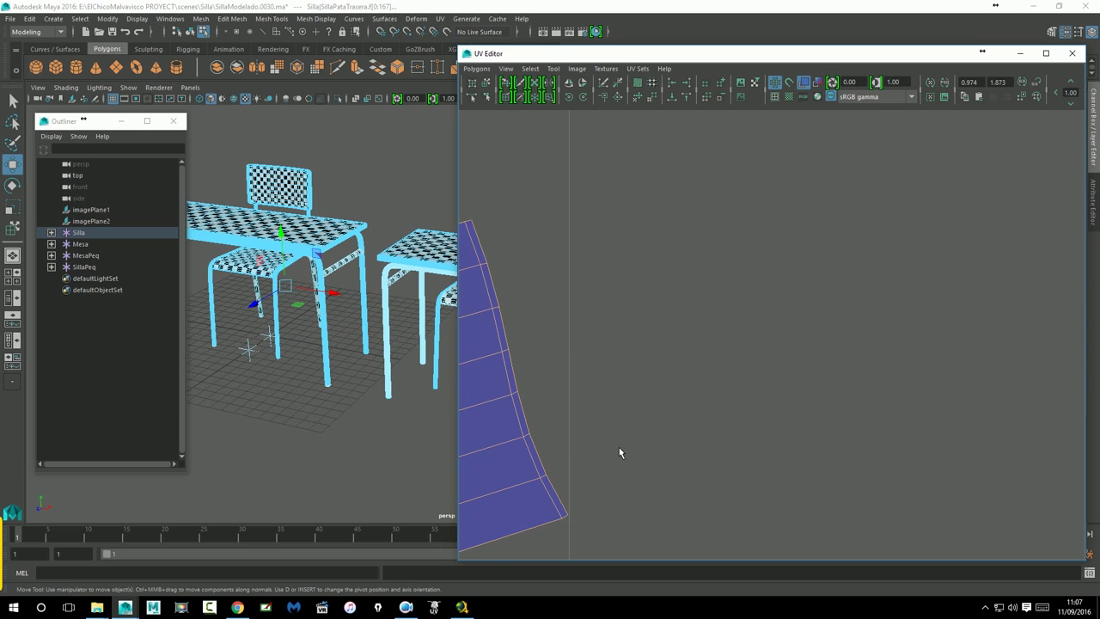
pyautogui.scroll(-5, 635, 442)
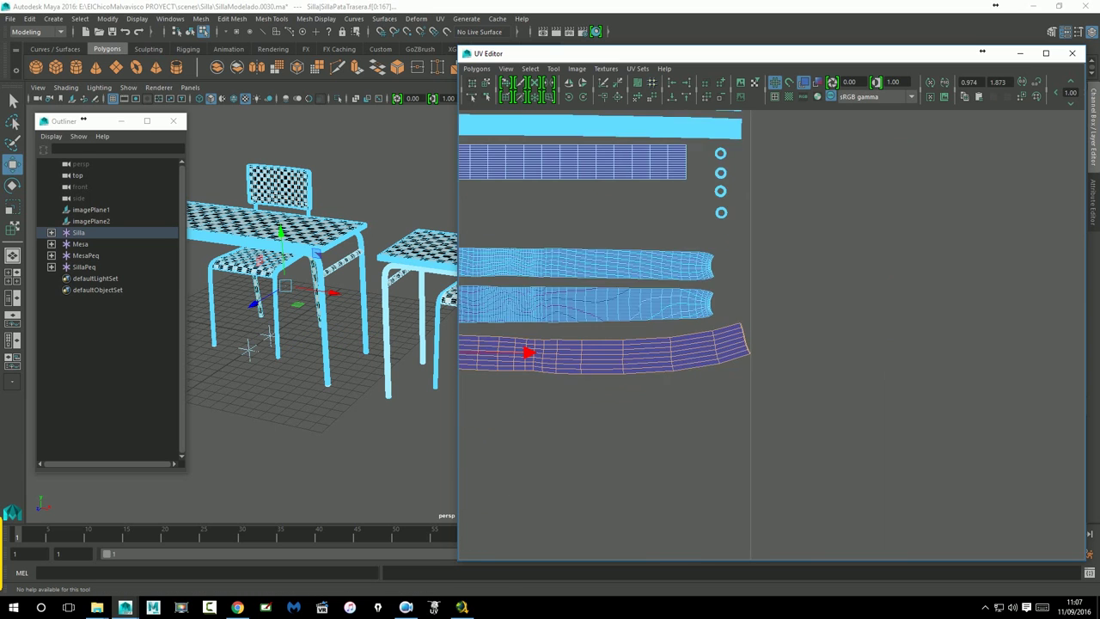
pyautogui.keyDown('alt'); pyautogui.moveTo(707, 381); pyautogui.dragTo(827, 431, button='middle'); pyautogui.keyUp('alt')
pyautogui.click(827, 434)
pyautogui.click(908, 262)
pyautogui.click(916, 282)
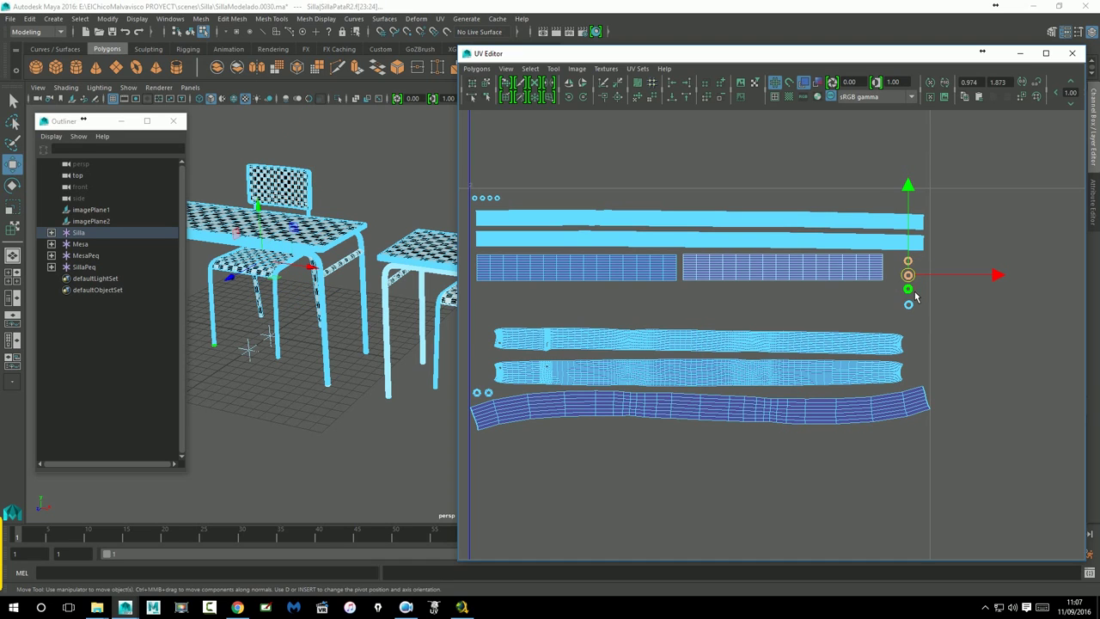
pyautogui.click(916, 308)
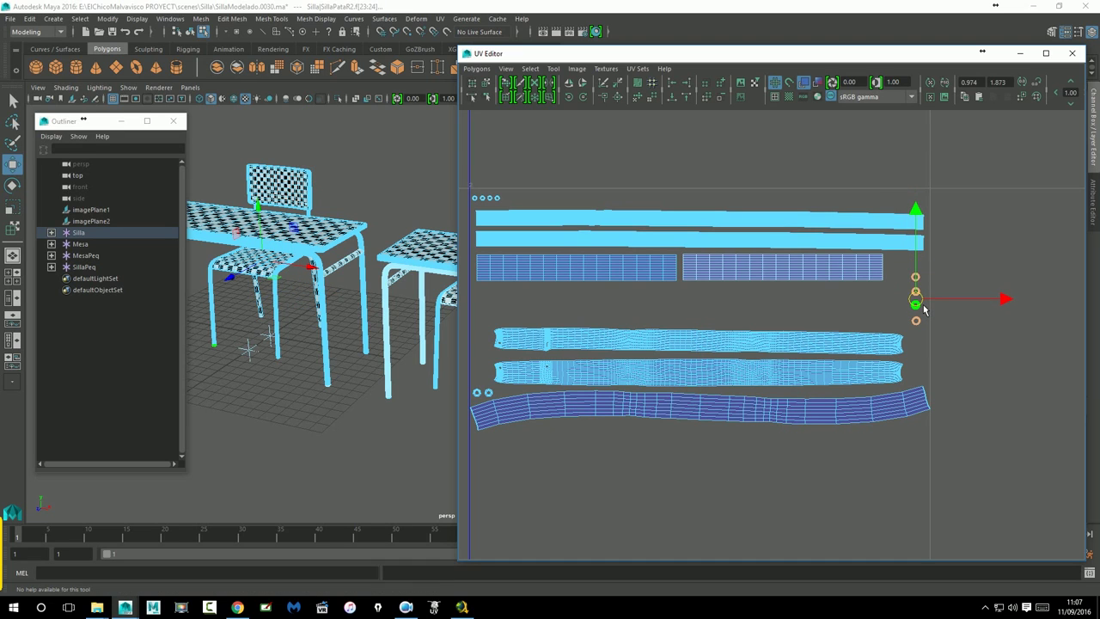
pyautogui.moveTo(924, 309); pyautogui.dragTo(953, 326)
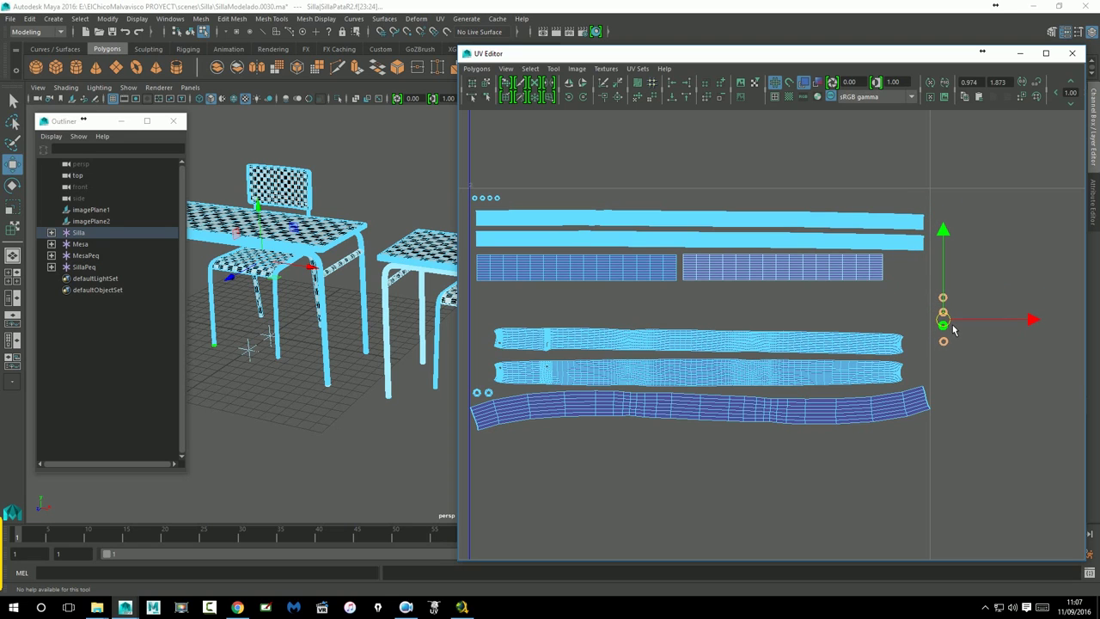
# Move the middle and lower leg shells up in the stack
pyautogui.click(599, 349)
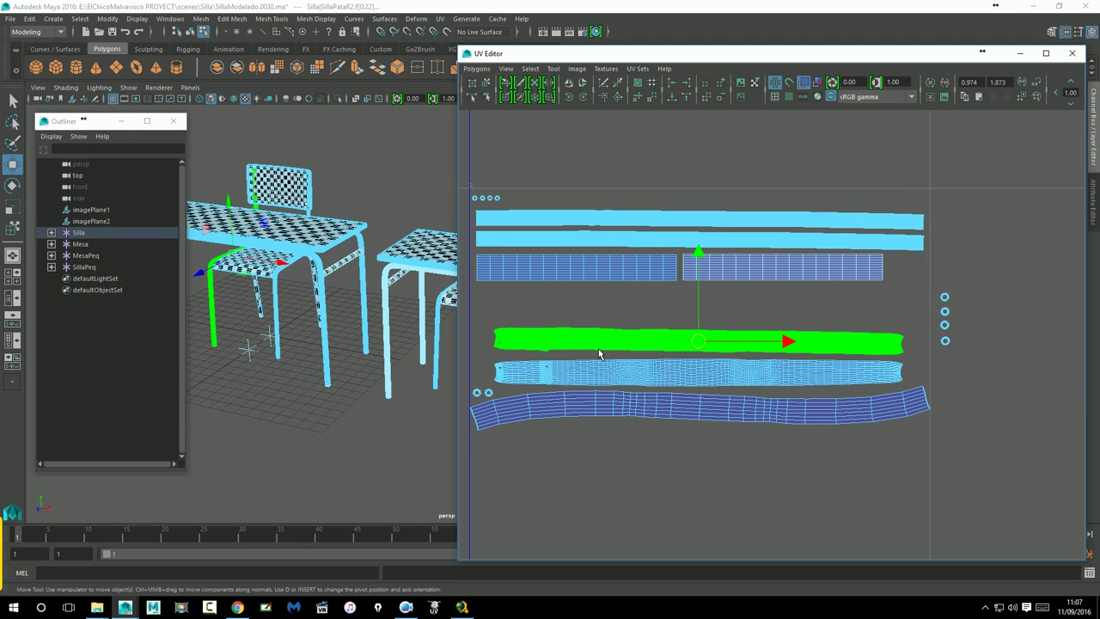
pyautogui.click(703, 342)
pyautogui.moveTo(703, 341); pyautogui.dragTo(703, 318)
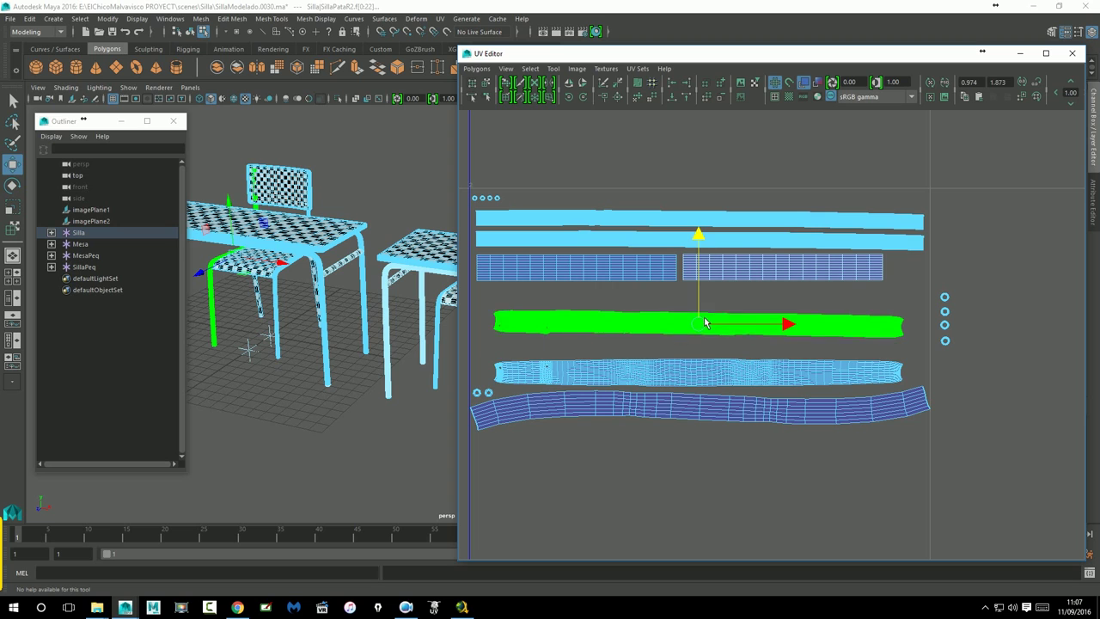
pyautogui.click(732, 367)
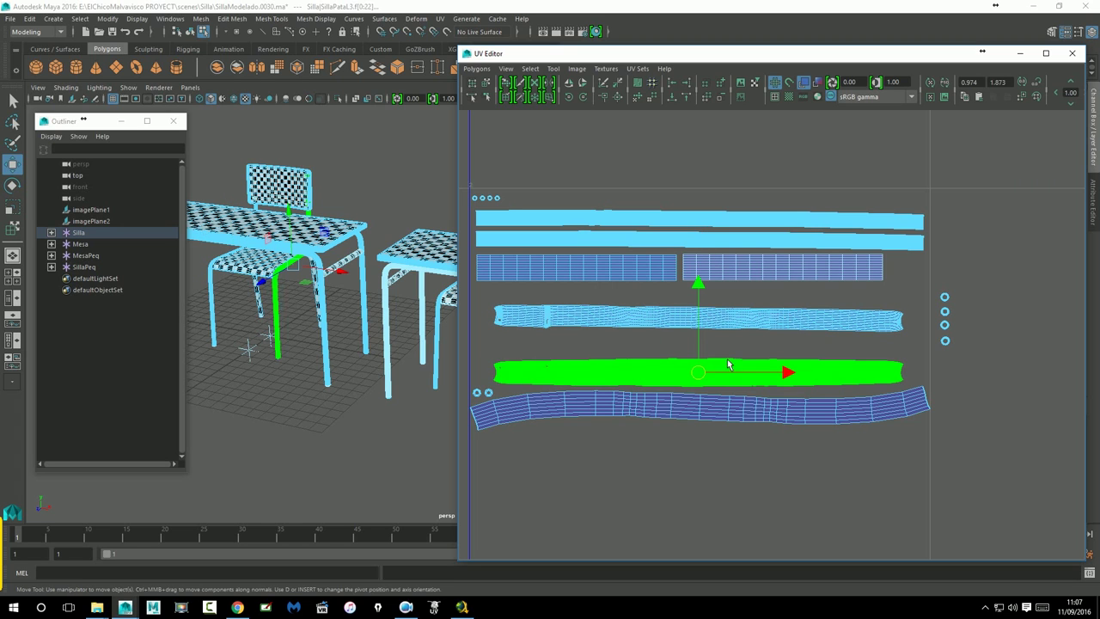
pyautogui.moveTo(704, 339); pyautogui.dragTo(706, 334)
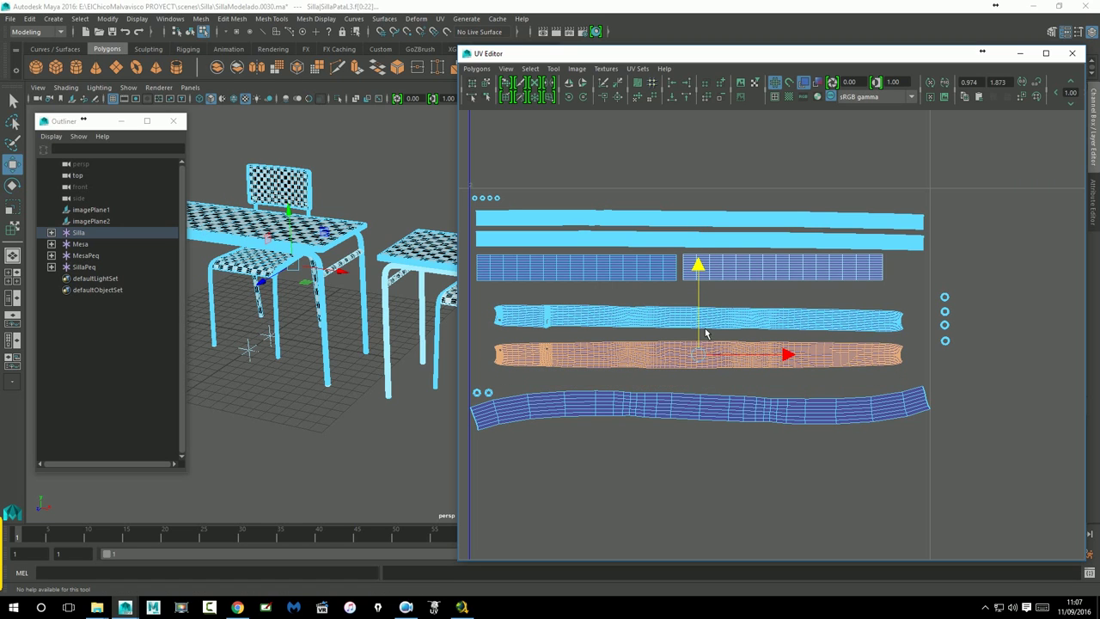
# Drag each small round shell far left into one row, nudging the lower one up slightly
pyautogui.click(950, 307)
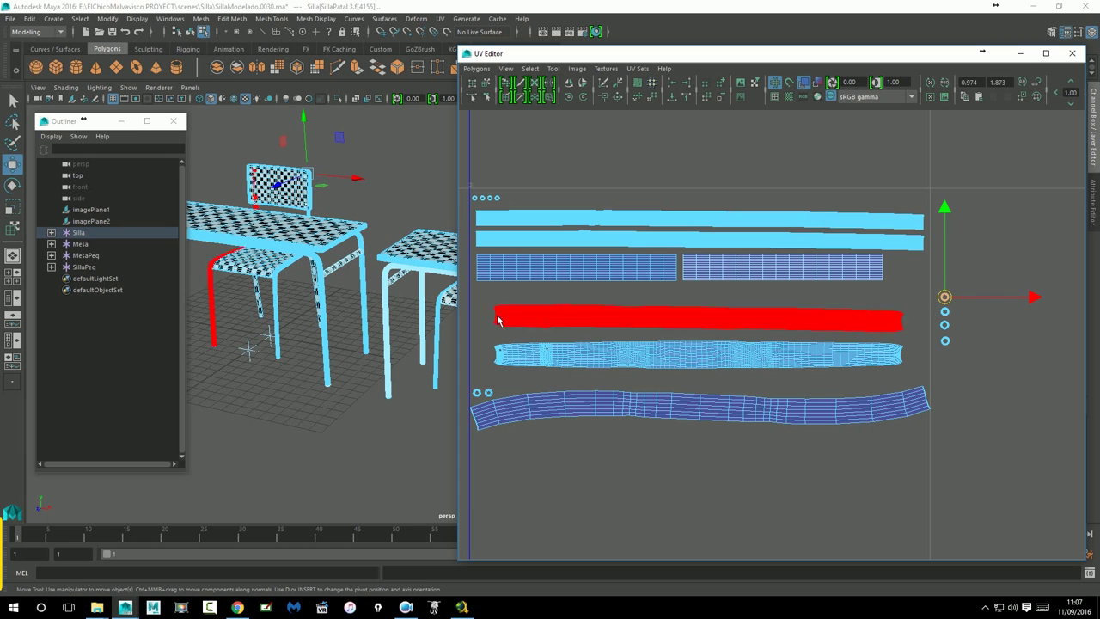
pyautogui.moveTo(951, 300); pyautogui.dragTo(512, 299)
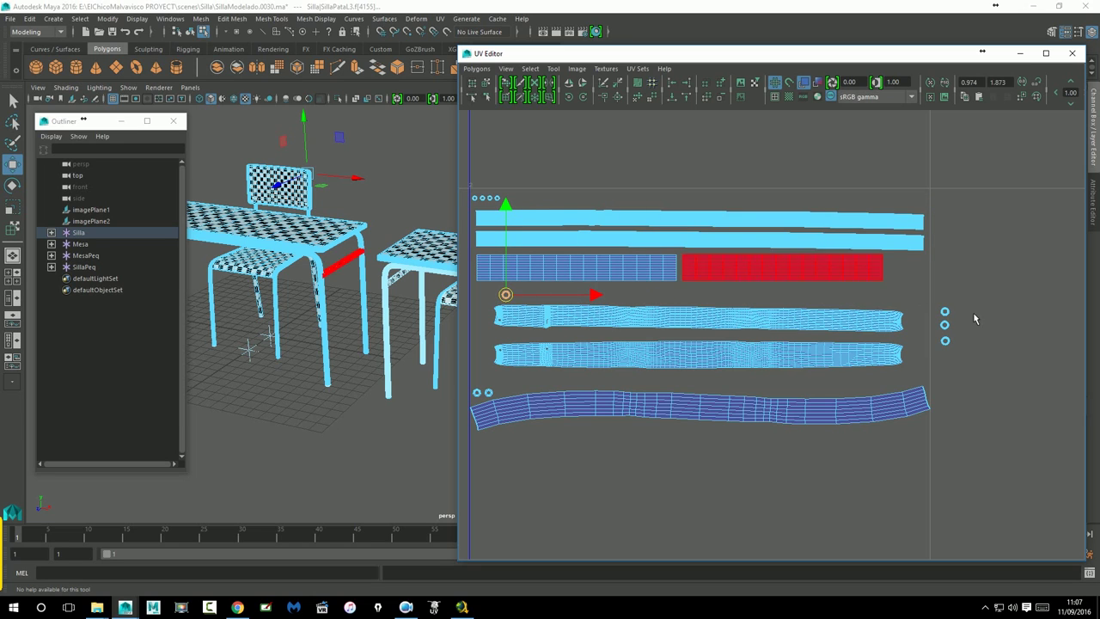
pyautogui.click(944, 311)
pyautogui.moveTo(944, 311); pyautogui.dragTo(916, 311)
pyautogui.moveTo(682, 315); pyautogui.dragTo(526, 305, button='middle')
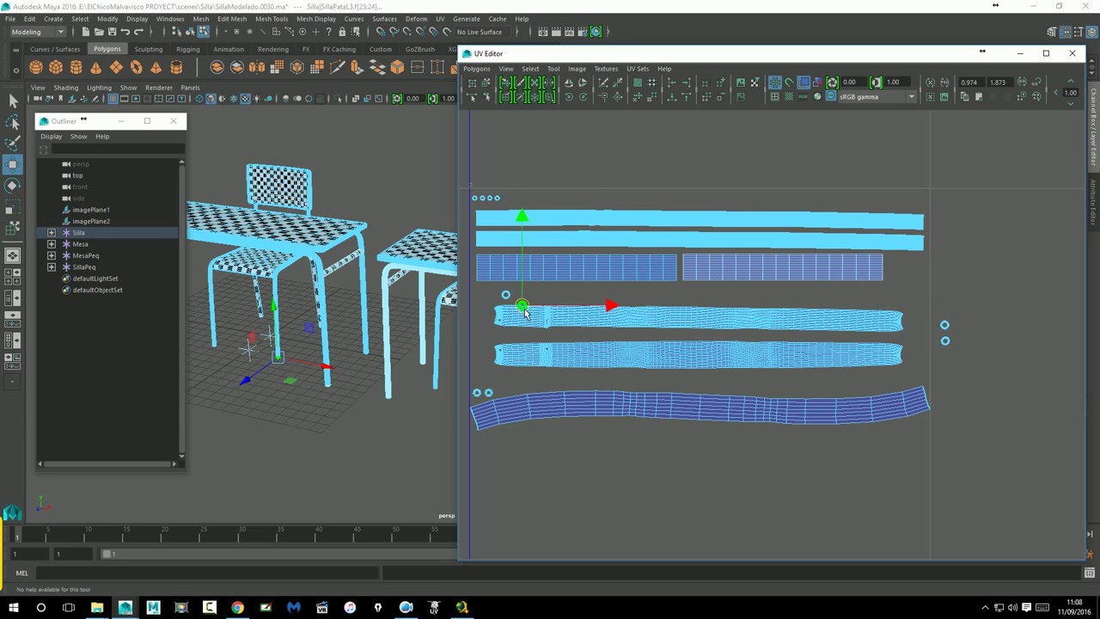
pyautogui.click(946, 324)
pyautogui.moveTo(952, 338); pyautogui.dragTo(542, 301, button='middle')
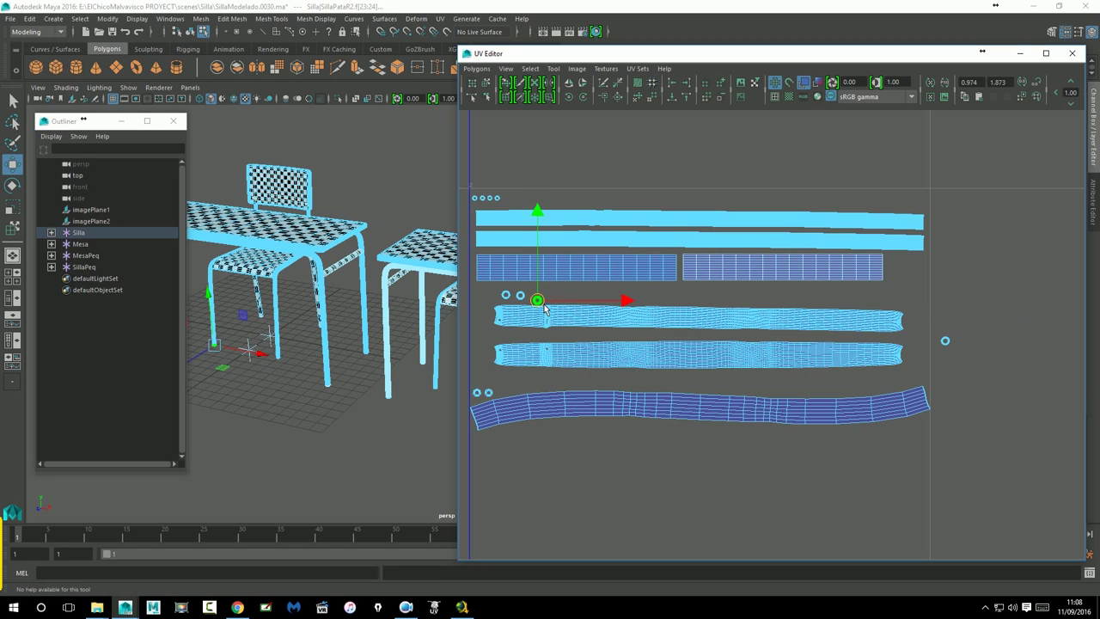
pyautogui.click(946, 341)
pyautogui.moveTo(949, 345); pyautogui.dragTo(557, 305, button='middle')
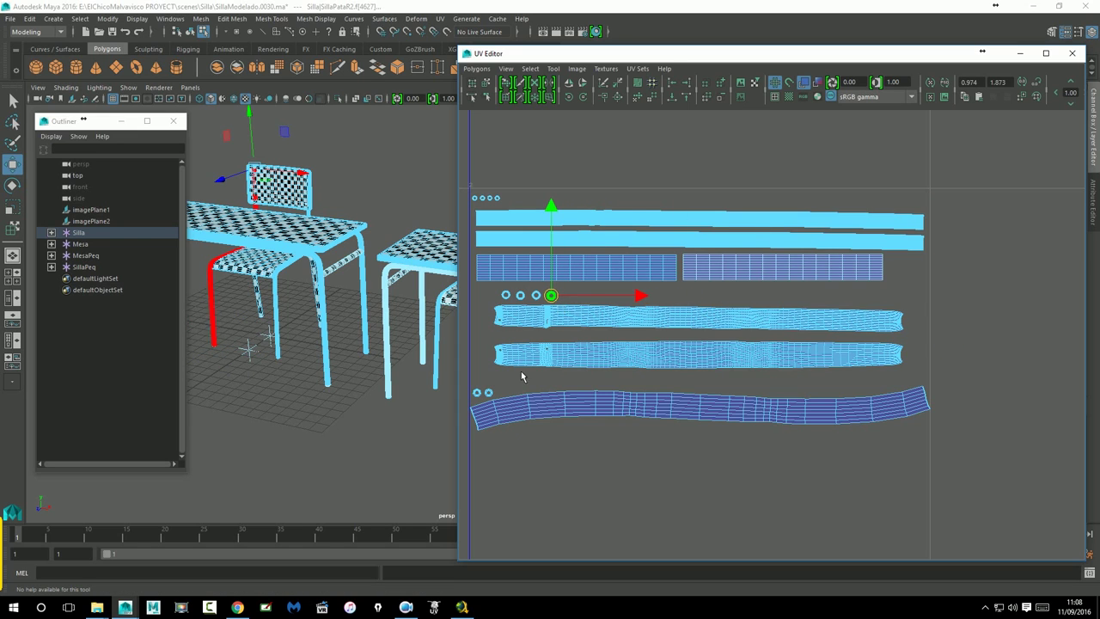
pyautogui.click(488, 393)
pyautogui.moveTo(487, 402); pyautogui.dragTo(499, 389, button='middle')
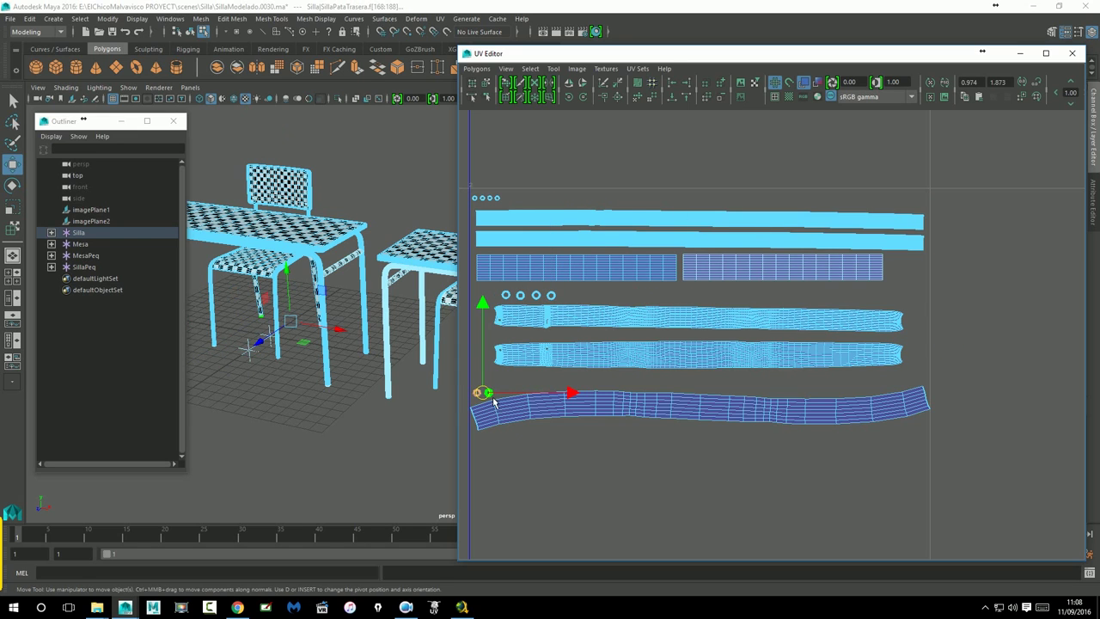
pyautogui.click(697, 392)
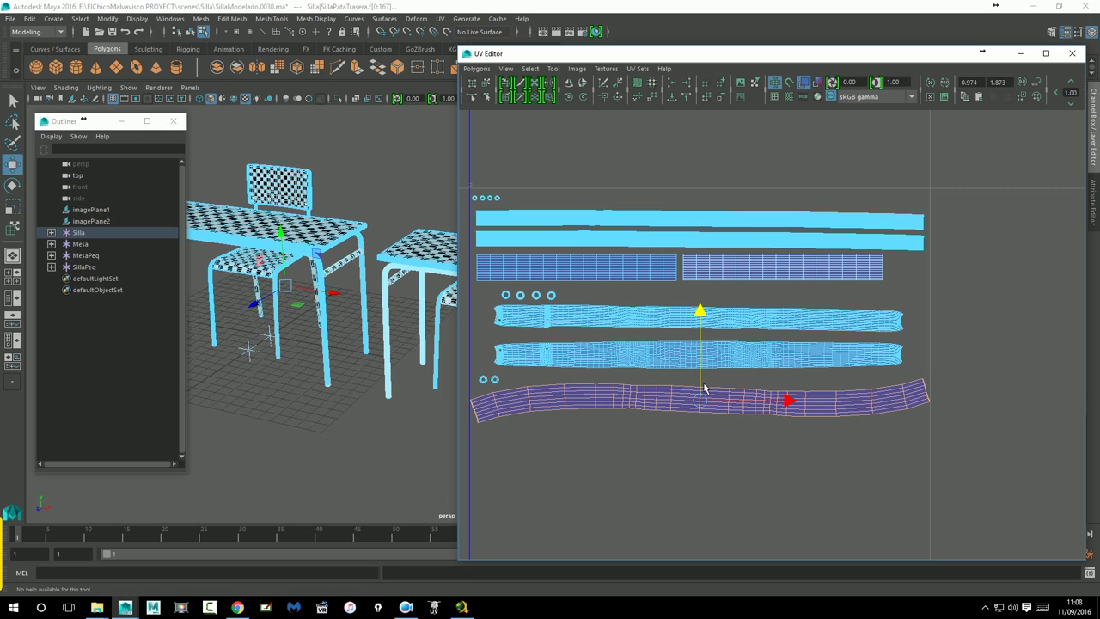
# Zoom out and pan, selecting the table-top and curved top strip shells to check them
pyautogui.scroll(-3, 726, 389)
pyautogui.scroll(-2, 726, 388)
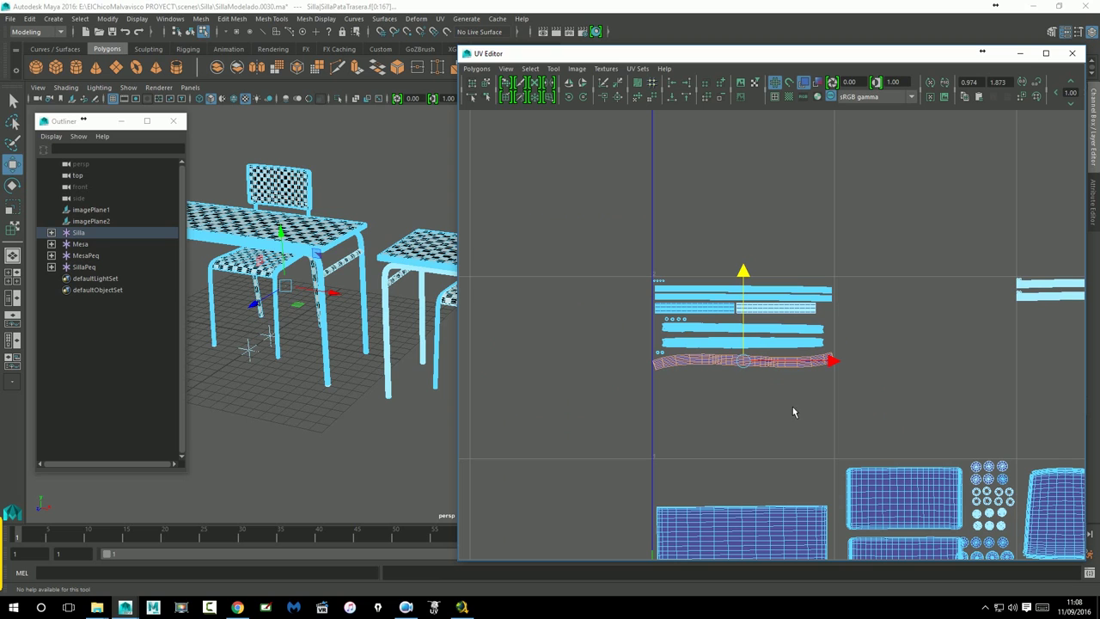
pyautogui.scroll(-1, 295, 336)
pyautogui.scroll(-1, 295, 335)
pyautogui.moveTo(722, 442)
pyautogui.keyDown('alt'); pyautogui.mouseDown(button='middle')
pyautogui.moveTo(658, 312)
pyautogui.moveTo(658, 234)
pyautogui.mouseUp(button='middle'); pyautogui.keyUp('alt')
pyautogui.click(655, 462)
pyautogui.click(653, 344)
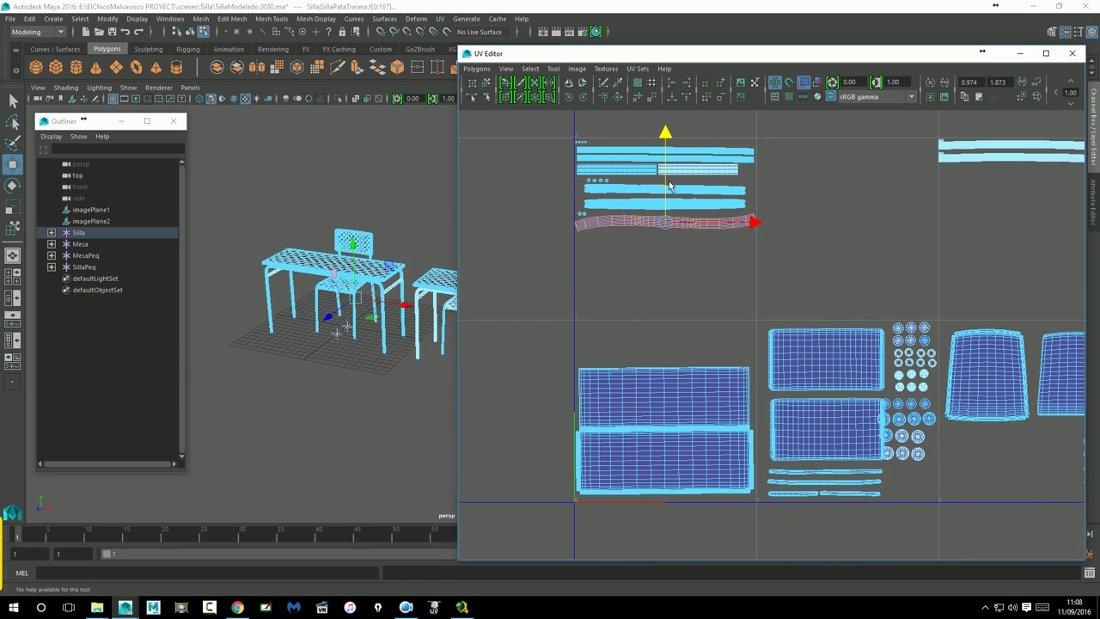
pyautogui.click(637, 226)
# Check another shell, clear the selection and recentre the view on the whole layout
pyautogui.scroll(-4, 659, 319)
pyautogui.scroll(1, 731, 378)
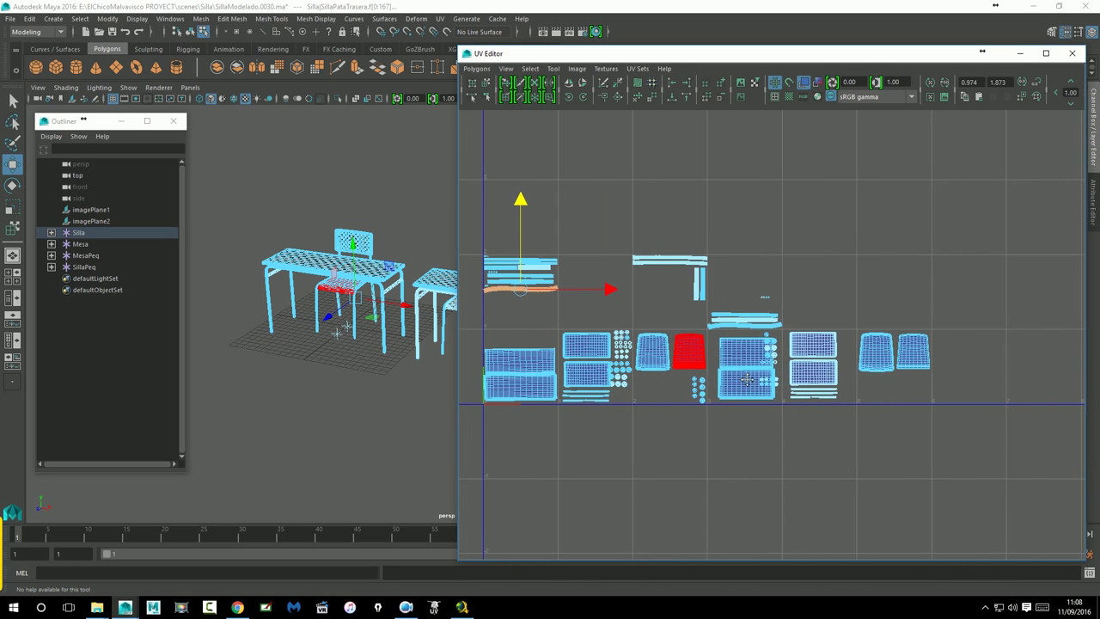
pyautogui.keyDown('alt'); pyautogui.moveTo(732, 378); pyautogui.dragTo(785, 383, button='middle'); pyautogui.keyUp('alt')
pyautogui.click(784, 384)
pyautogui.click(539, 307)
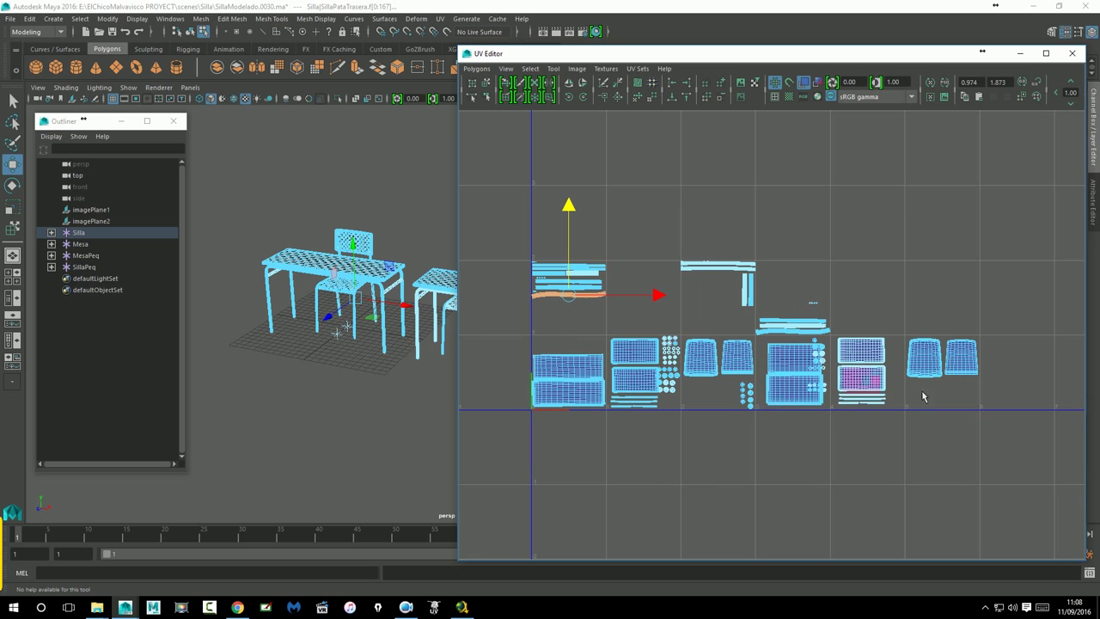
pyautogui.moveTo(1023, 377)
pyautogui.keyDown('alt'); pyautogui.mouseDown(button='middle')
pyautogui.moveTo(716, 383)
pyautogui.moveTo(1022, 398)
pyautogui.mouseUp(button='middle'); pyautogui.keyUp('alt')
# Shift the table's strip shells four tiles right and one tile down with the UV shift buttons
pyautogui.keyDown('shift'); pyautogui.click(576, 292); pyautogui.keyUp('shift')
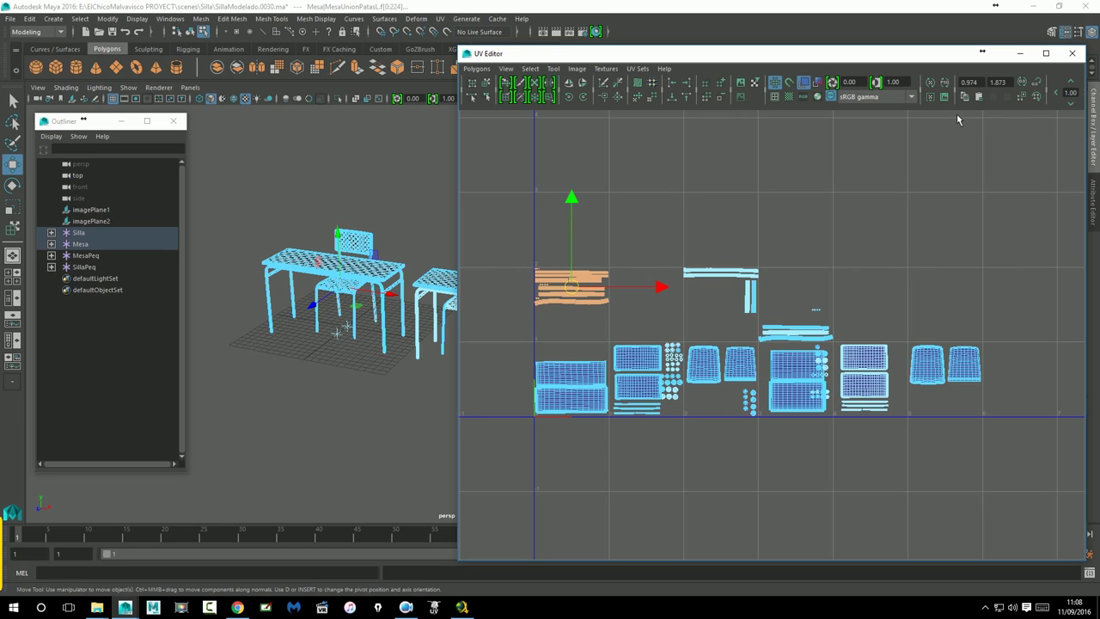
pyautogui.moveTo(1051, 104)
pyautogui.mouseDown()
pyautogui.moveTo(997, 103)
pyautogui.moveTo(1064, 126)
pyautogui.mouseUp()
pyautogui.click(1031, 93)
pyautogui.click(1031, 93)
pyautogui.click(1037, 97)
pyautogui.click(1037, 97)
pyautogui.click(1037, 97)
pyautogui.click(1038, 97)
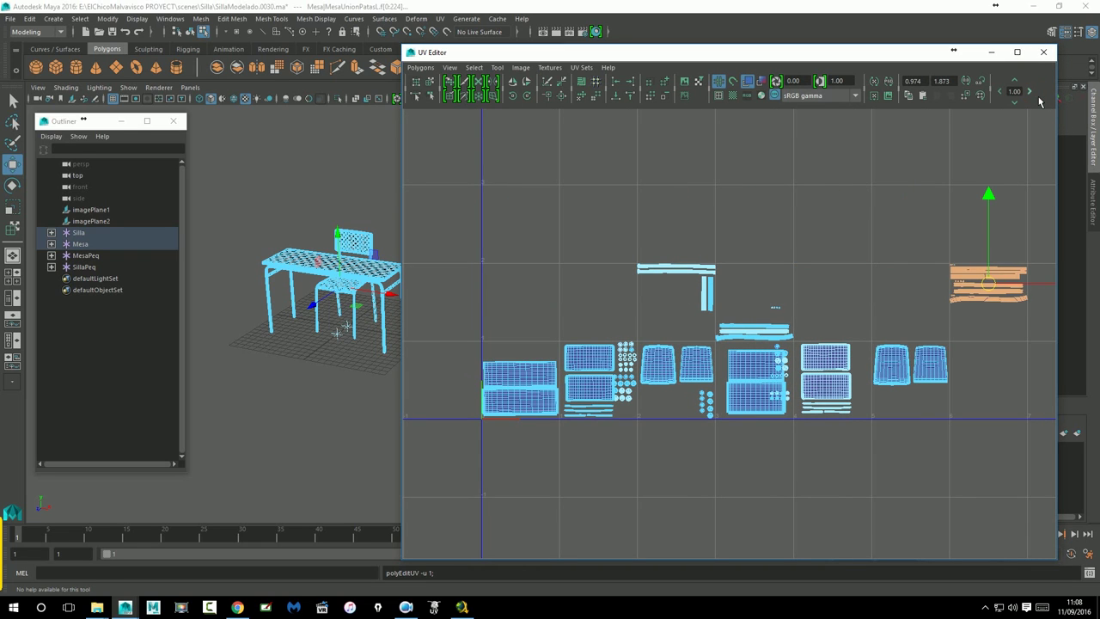
pyautogui.click(1014, 103)
pyautogui.keyDown('alt'); pyautogui.moveTo(908, 209); pyautogui.dragTo(853, 186, button='middle'); pyautogui.keyUp('alt')
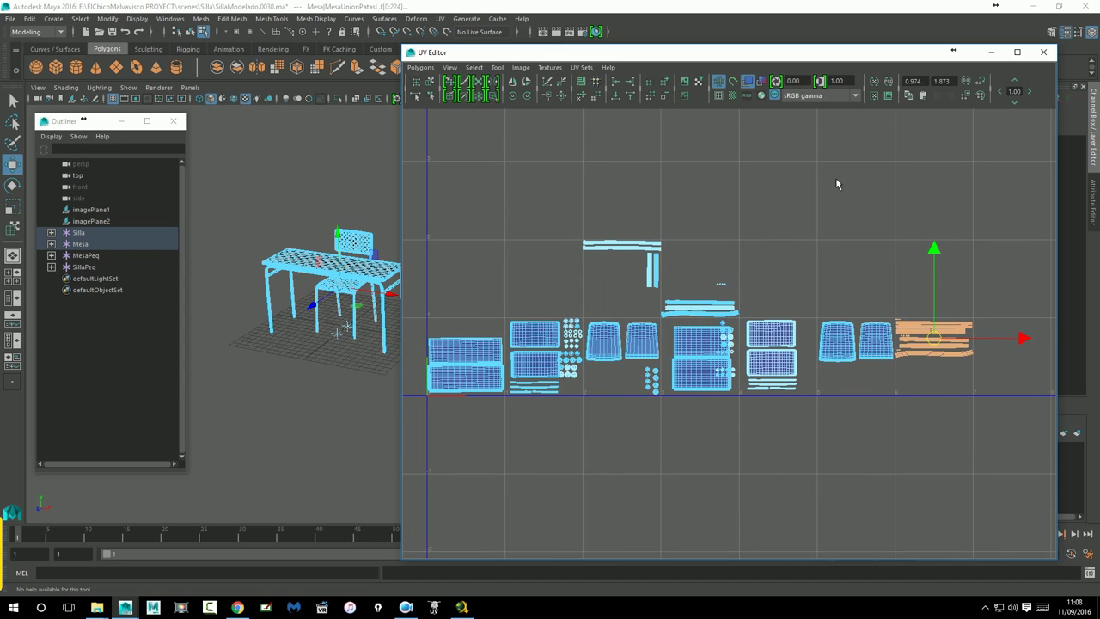
# Select the small table's leg-joint faces in the viewport to show their UV shells
pyautogui.keyDown('alt'); pyautogui.moveTo(361, 237); pyautogui.dragTo(257, 234, button='middle'); pyautogui.keyUp('alt')
pyautogui.keyDown('alt'); pyautogui.moveTo(256, 234); pyautogui.dragTo(365, 269); pyautogui.keyUp('alt')
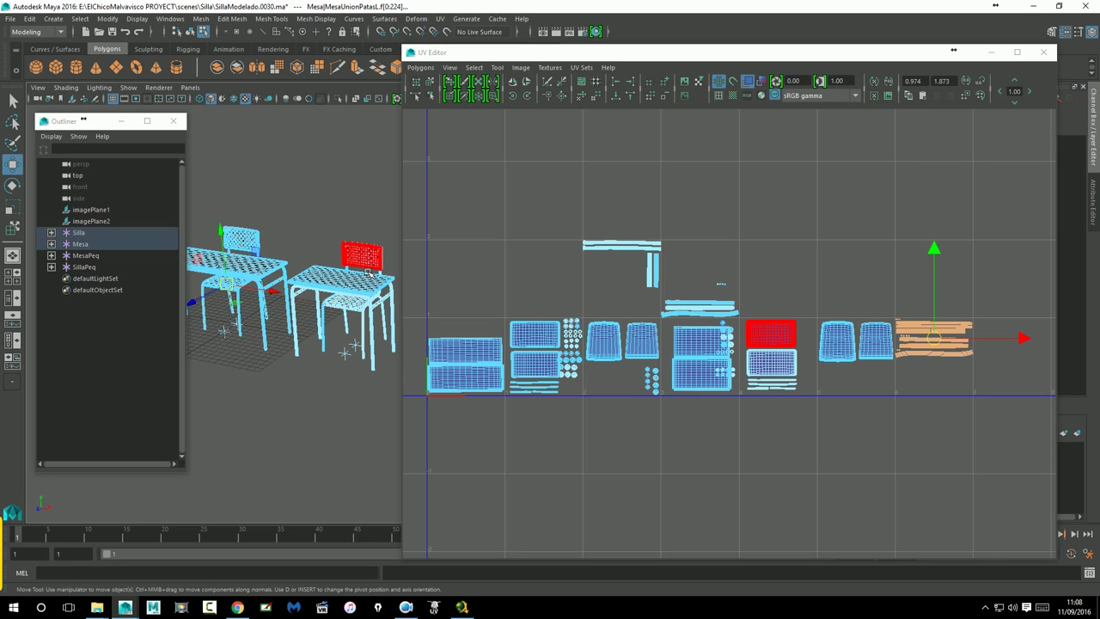
pyautogui.click(301, 312)
pyautogui.press('F11')
pyautogui.click(307, 302)
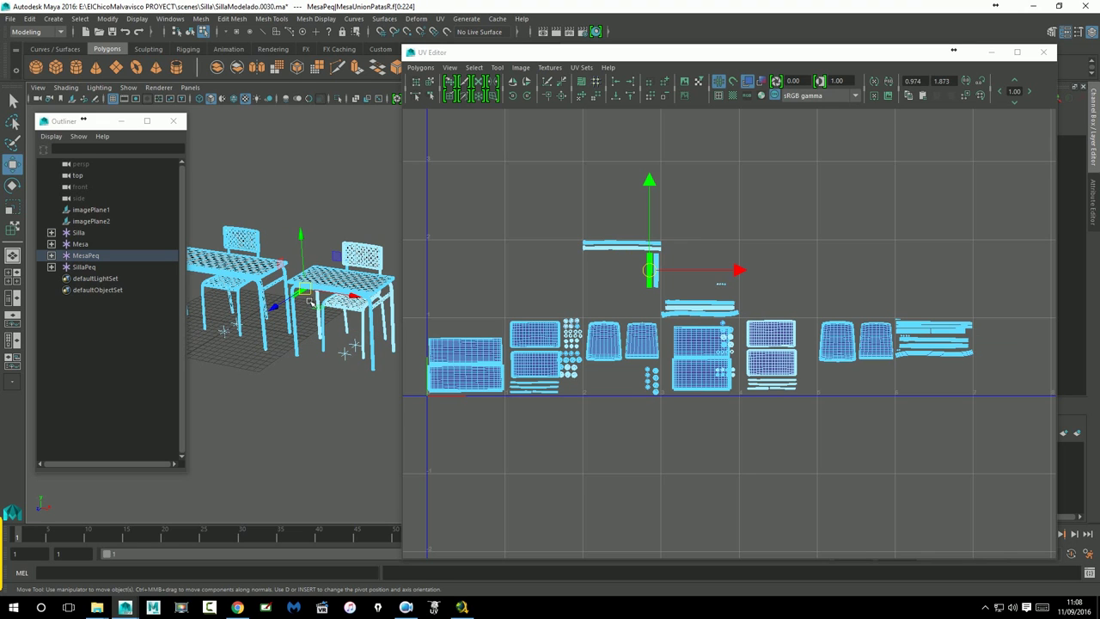
# Rotate the small table's leg shell 90° to lie horizontally and move the lower strip beside the top strips
pyautogui.scroll(2, 694, 286)
pyautogui.scroll(2, 617, 267)
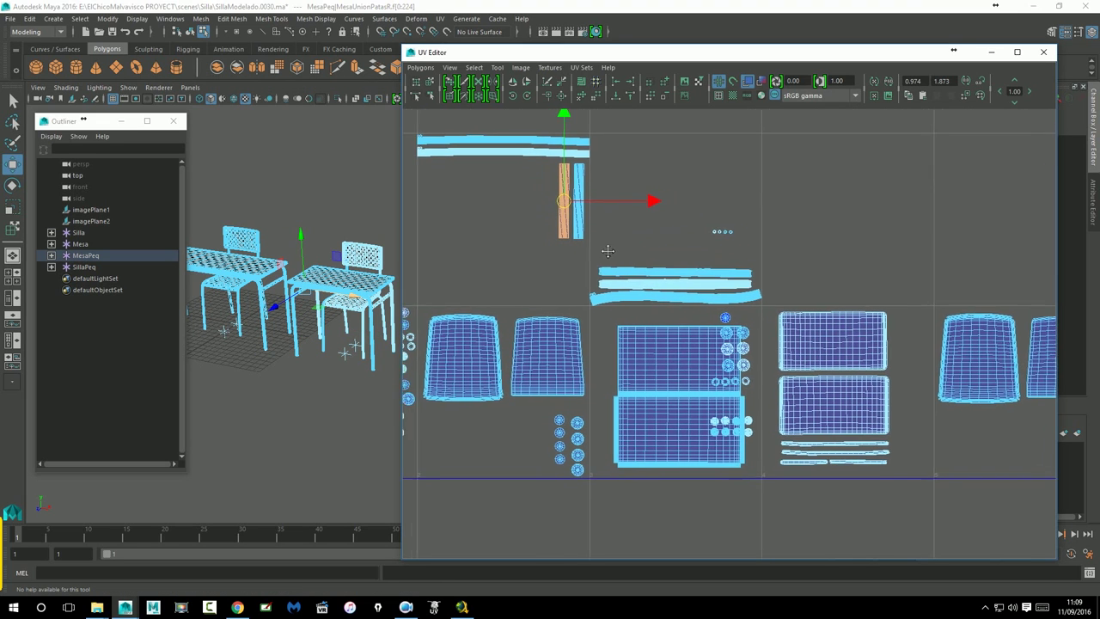
pyautogui.scroll(1, 604, 255)
pyautogui.moveTo(604, 255)
pyautogui.keyDown('alt'); pyautogui.mouseDown(button='middle')
pyautogui.moveTo(720, 322)
pyautogui.moveTo(669, 335)
pyautogui.mouseUp(button='middle'); pyautogui.keyUp('alt')
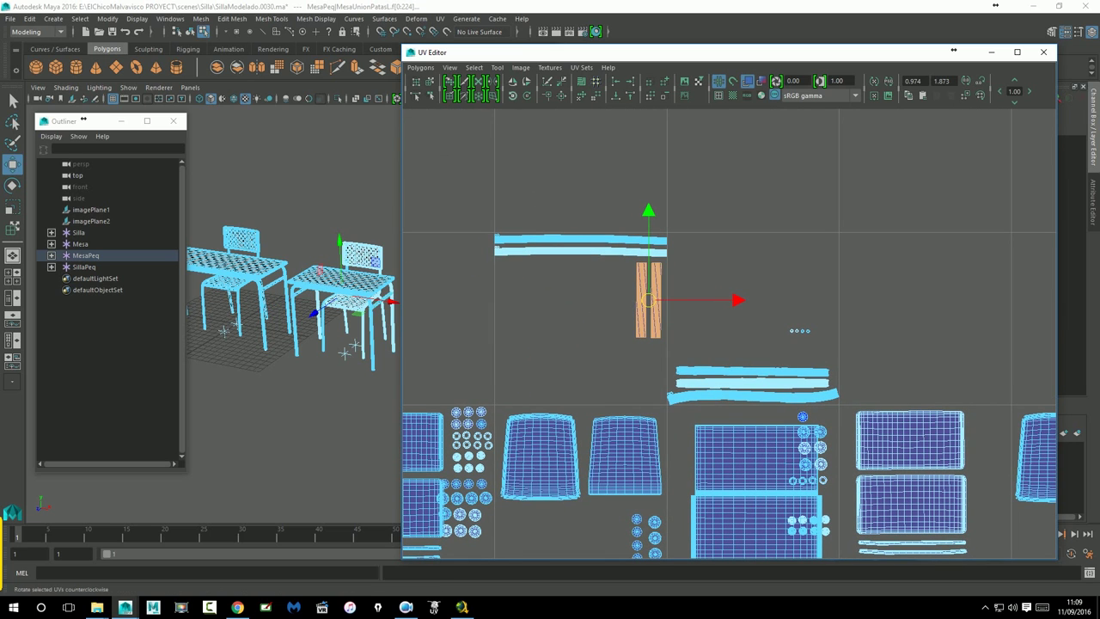
pyautogui.click(521, 102)
pyautogui.click(521, 101)
pyautogui.click(737, 258)
pyautogui.click(672, 308)
pyautogui.moveTo(663, 318); pyautogui.dragTo(641, 311, button='right')
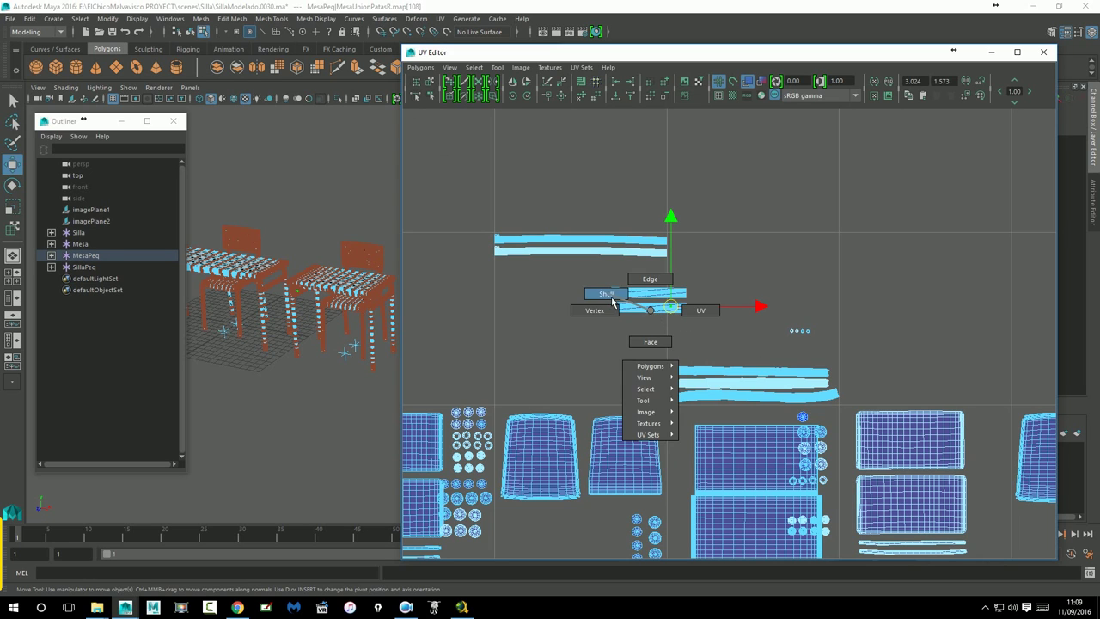
pyautogui.moveTo(658, 317); pyautogui.dragTo(542, 275)
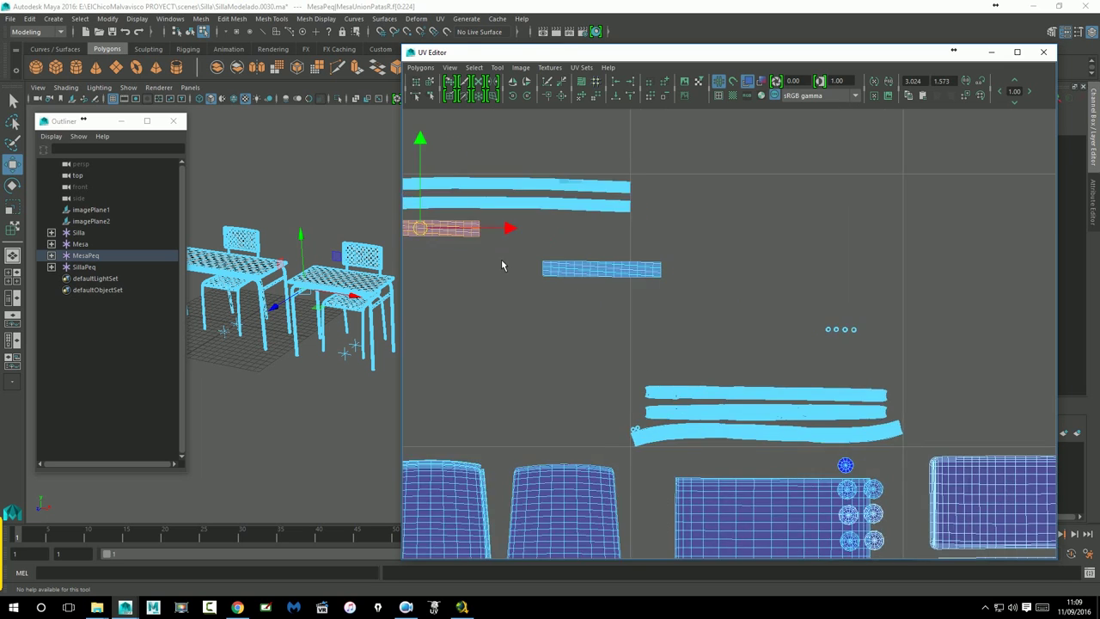
# Nudge the middle and top strip shells slightly down
pyautogui.scroll(2, 774, 376)
pyautogui.scroll(2, 722, 373)
pyautogui.scroll(3, 705, 372)
pyautogui.scroll(-1, 679, 361)
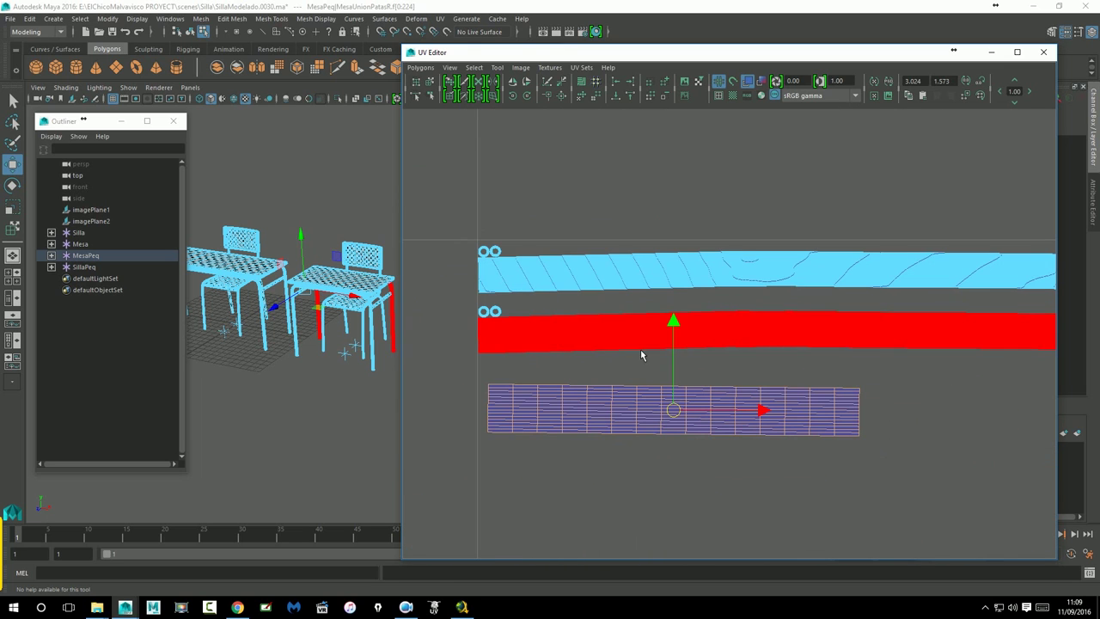
pyautogui.click(812, 335)
pyautogui.moveTo(915, 260); pyautogui.dragTo(914, 265)
pyautogui.click(761, 271)
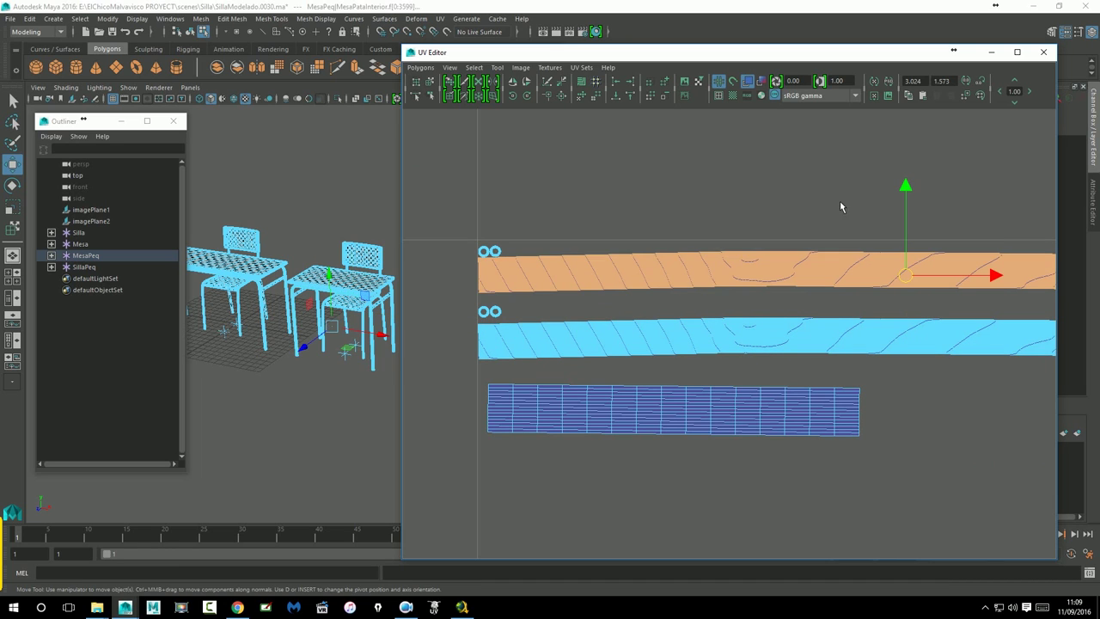
pyautogui.moveTo(907, 191); pyautogui.dragTo(908, 195)
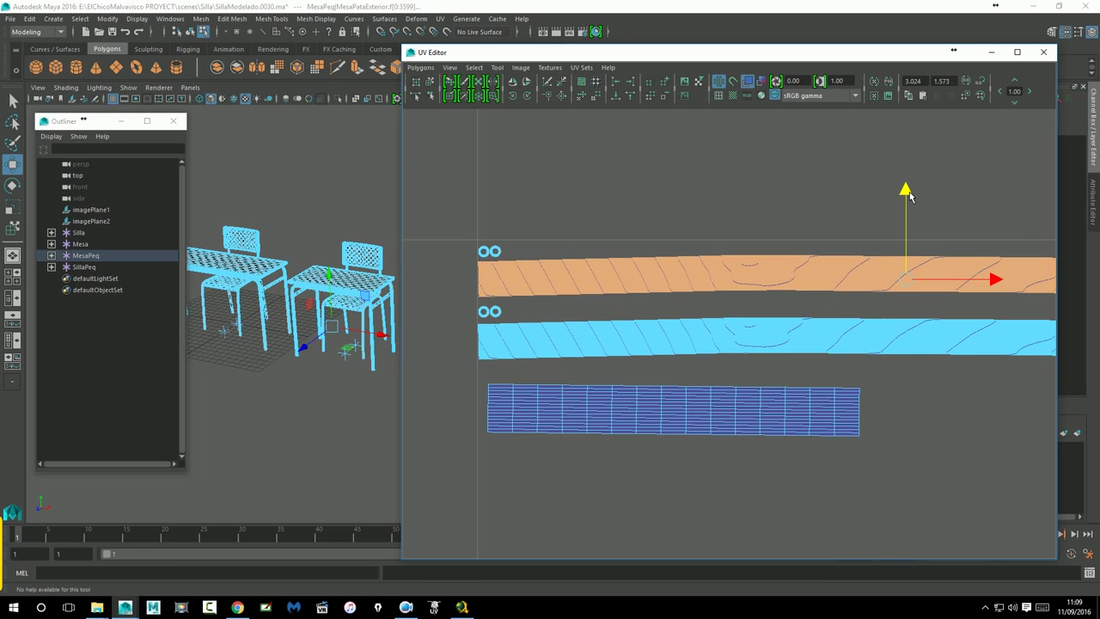
# Nudge the middle and upper strip shells slightly right with the Move tool
pyautogui.click(507, 319)
pyautogui.moveTo(562, 320); pyautogui.dragTo(581, 320)
pyautogui.press('w')
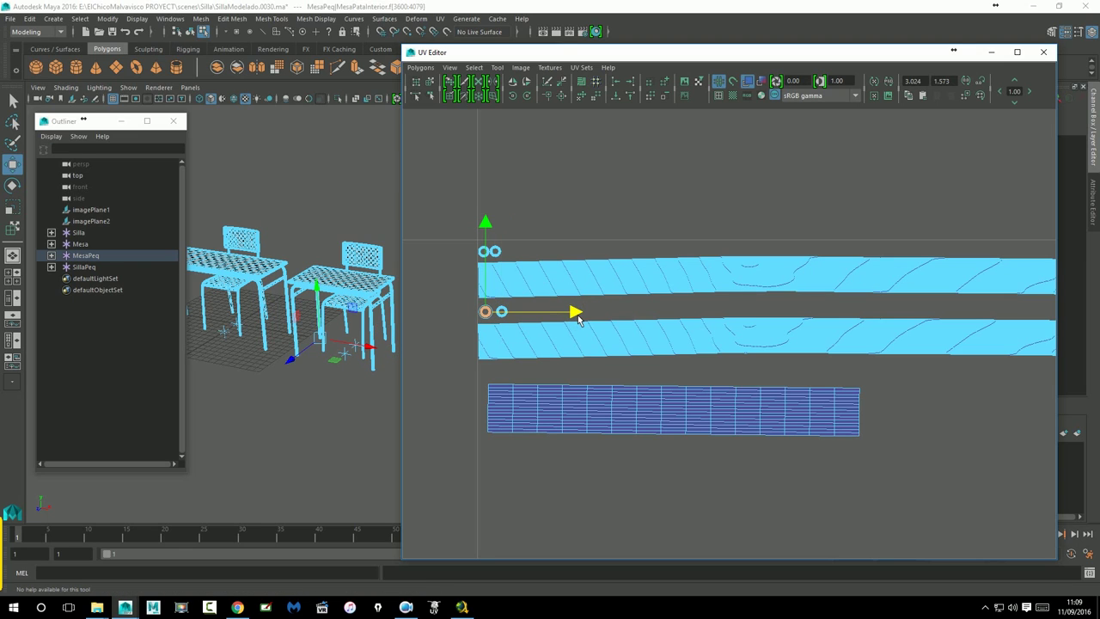
pyautogui.click(508, 260)
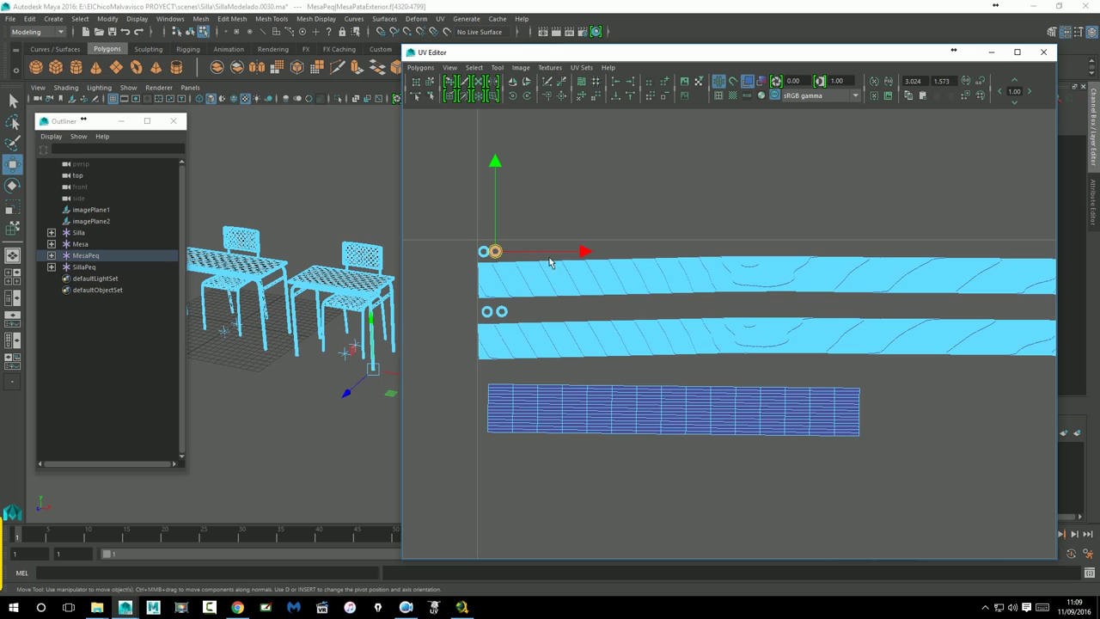
pyautogui.moveTo(581, 259); pyautogui.dragTo(591, 261)
pyautogui.click(506, 261)
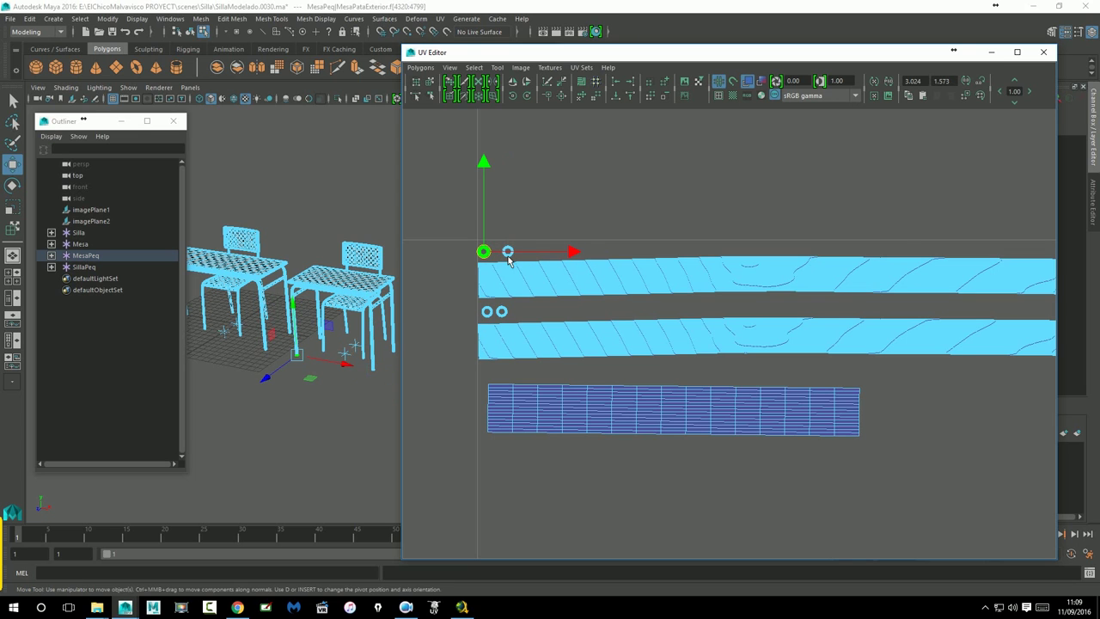
# Move the offscreen grid shell up beside the other leg shell and clear the selection
pyautogui.keyDown('alt'); pyautogui.moveTo(619, 352); pyautogui.dragTo(541, 300, button='middle'); pyautogui.keyUp('alt')
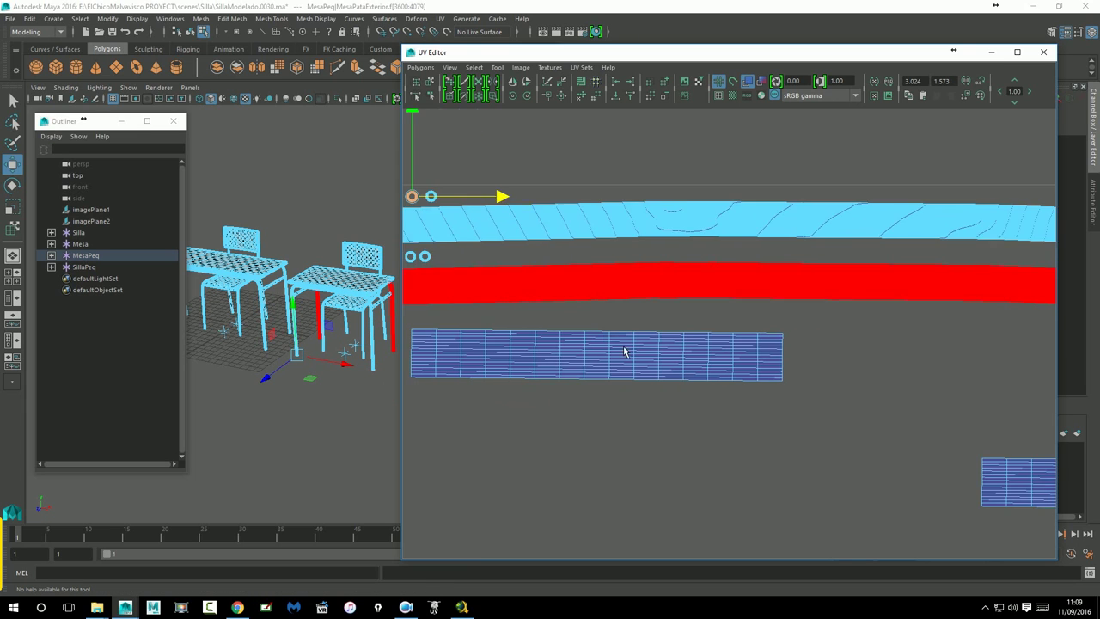
pyautogui.scroll(-3, 937, 447)
pyautogui.scroll(-2, 937, 446)
pyautogui.click(924, 402)
pyautogui.moveTo(914, 402); pyautogui.dragTo(849, 347)
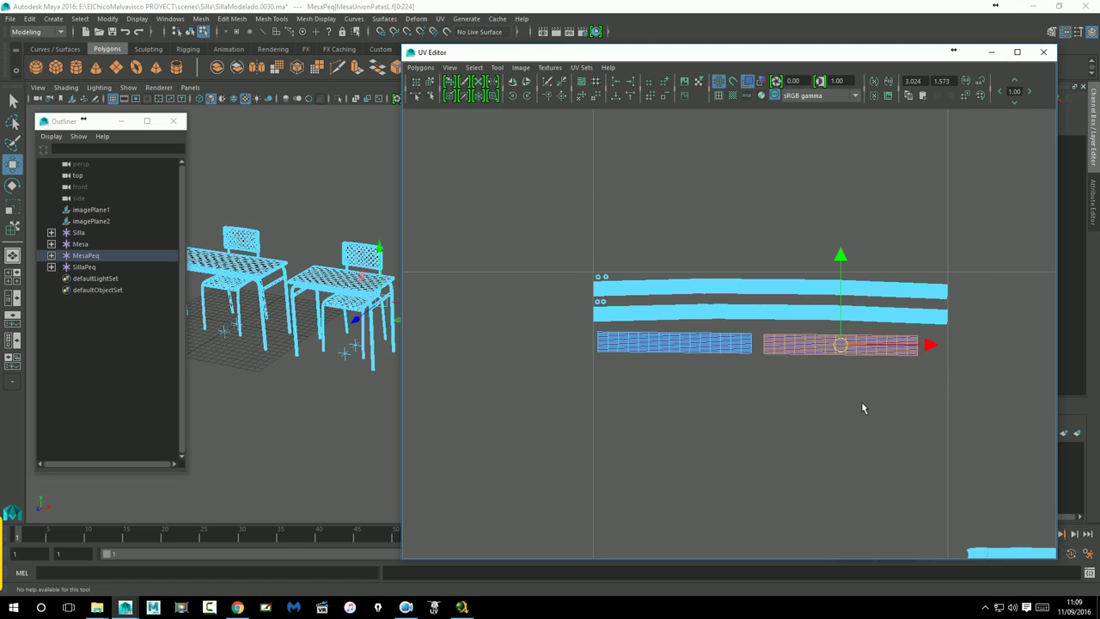
pyautogui.scroll(-3, 860, 405)
pyautogui.keyDown('alt'); pyautogui.moveTo(860, 407); pyautogui.dragTo(806, 346, button='middle'); pyautogui.keyUp('alt')
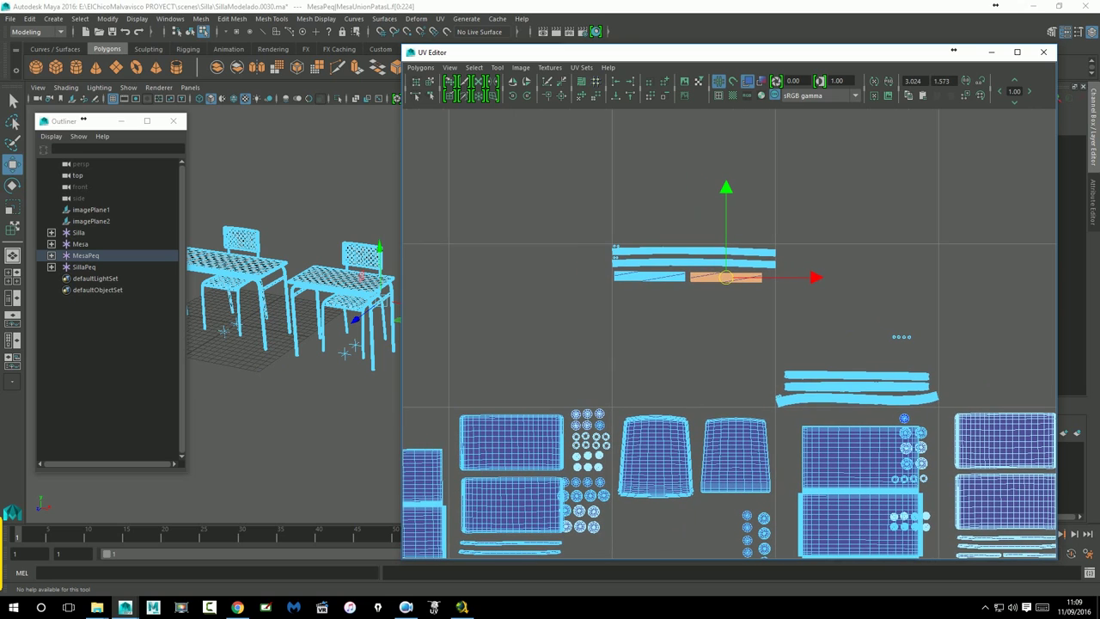
pyautogui.click(359, 417)
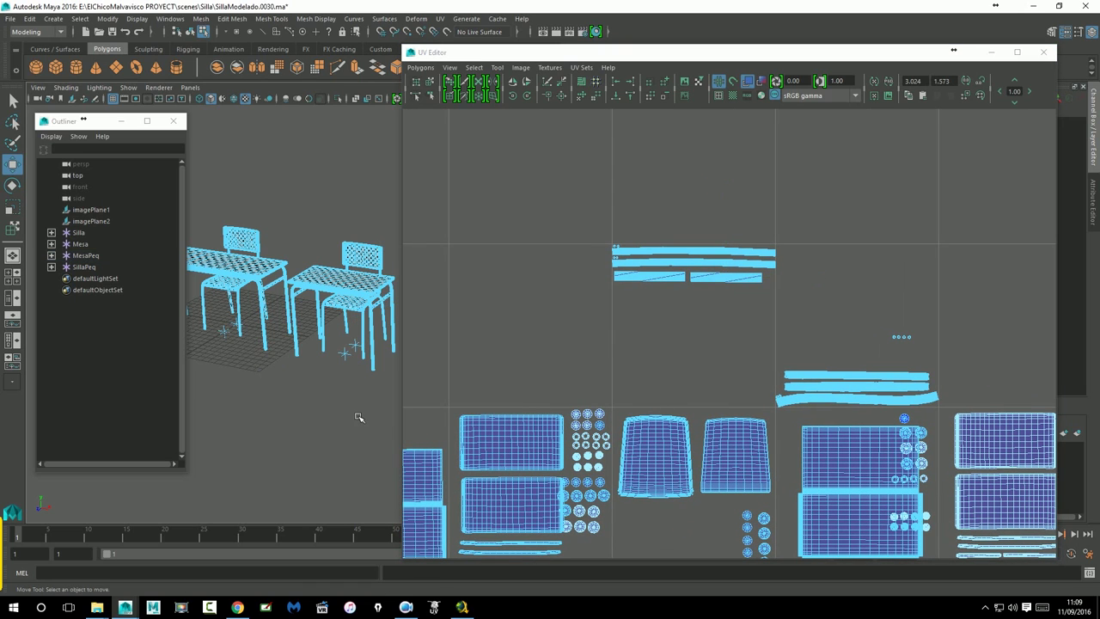
# Select the small chair's orange leg UV shells and move them up and left into the tile
pyautogui.click(332, 345)
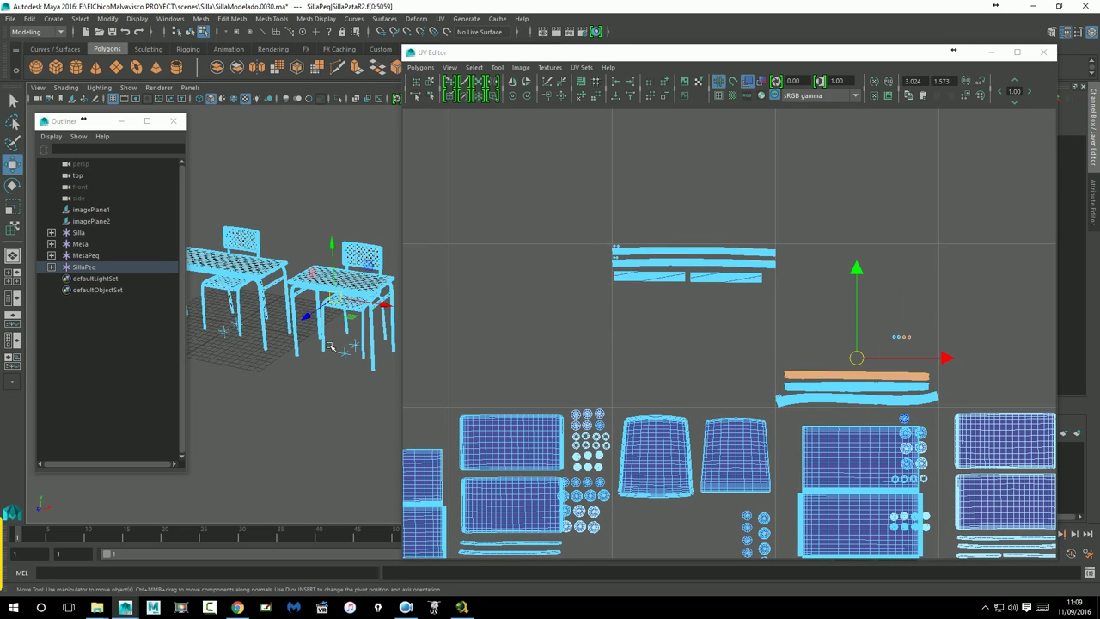
pyautogui.keyDown('alt'); pyautogui.moveTo(828, 355); pyautogui.dragTo(745, 320, button='middle'); pyautogui.keyUp('alt')
pyautogui.moveTo(689, 293); pyautogui.dragTo(870, 380)
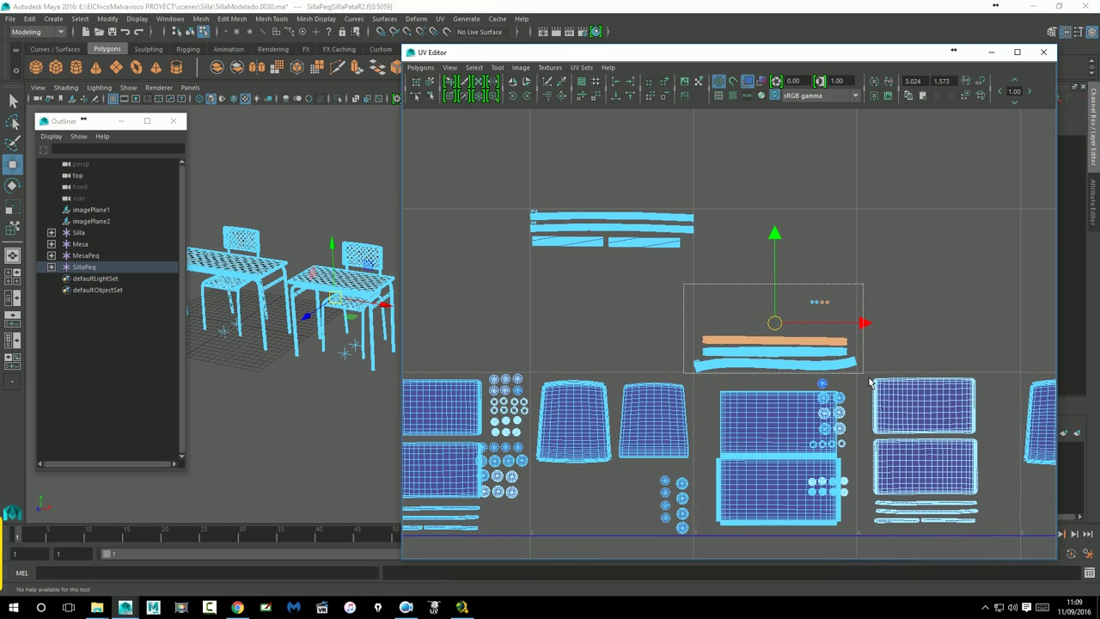
pyautogui.moveTo(716, 331); pyautogui.dragTo(640, 305)
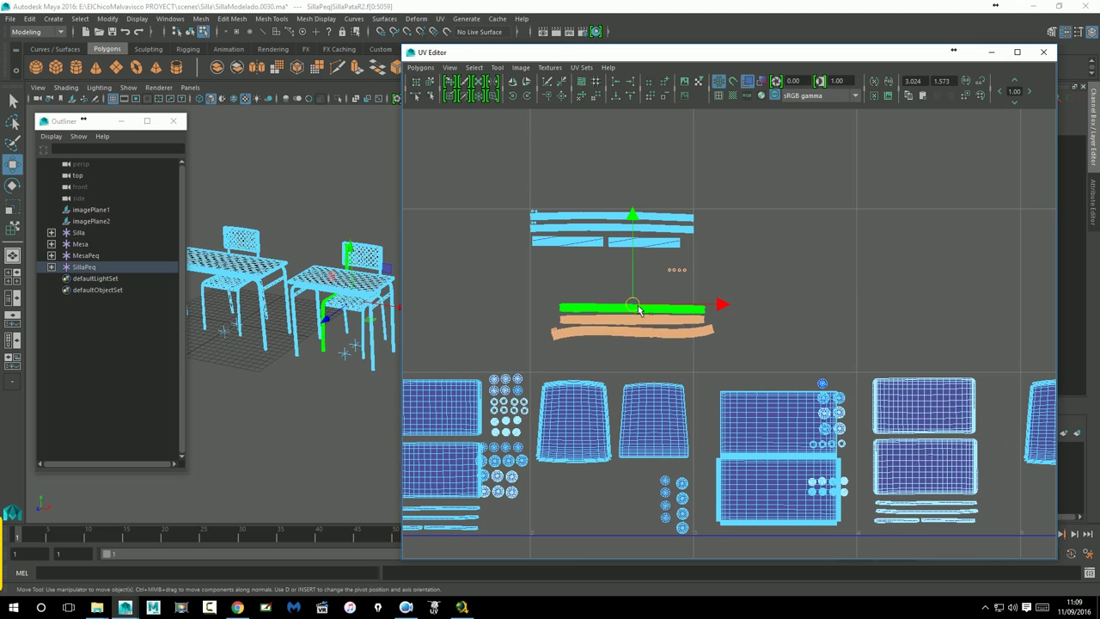
# Shift the cap circles left and stack two leg strip shells beneath them
pyautogui.scroll(3, 643, 308)
pyautogui.keyDown('alt'); pyautogui.moveTo(645, 311); pyautogui.dragTo(826, 451, button='middle'); pyautogui.keyUp('alt')
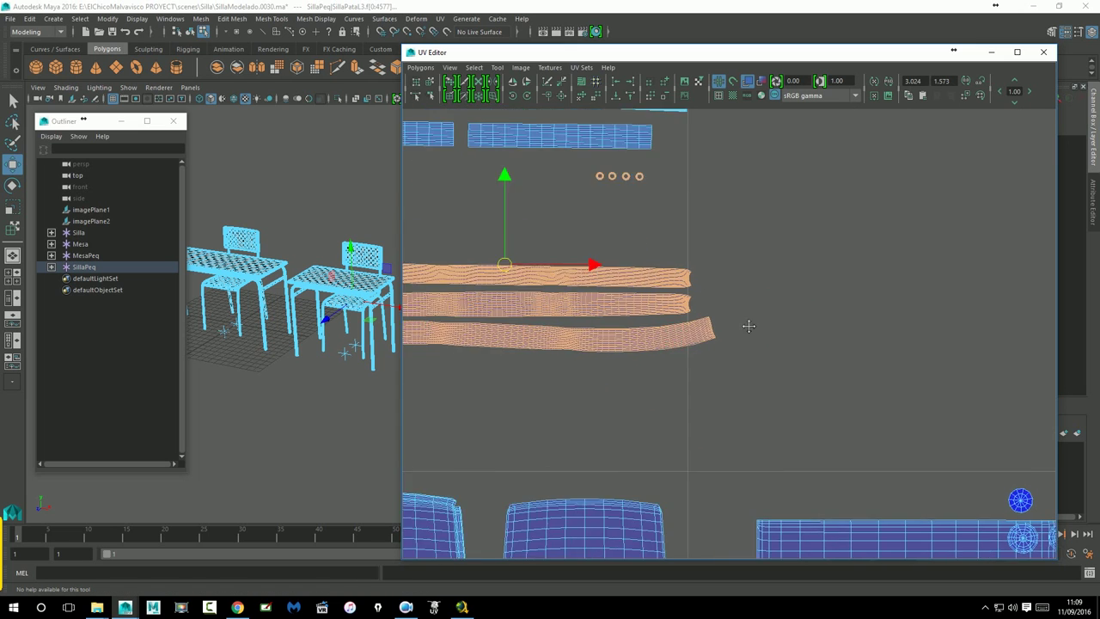
pyautogui.moveTo(708, 259); pyautogui.dragTo(788, 299)
pyautogui.moveTo(788, 299)
pyautogui.keyDown('alt'); pyautogui.mouseDown(button='middle')
pyautogui.moveTo(802, 344)
pyautogui.moveTo(833, 352)
pyautogui.mouseUp(button='middle'); pyautogui.keyUp('alt')
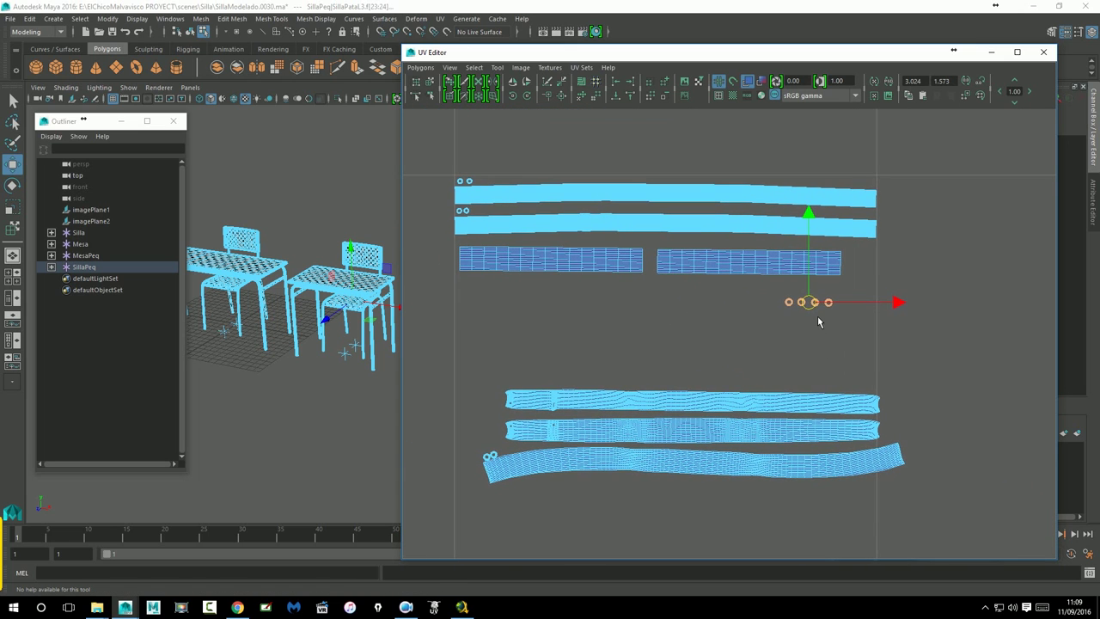
pyautogui.moveTo(513, 300); pyautogui.dragTo(495, 296)
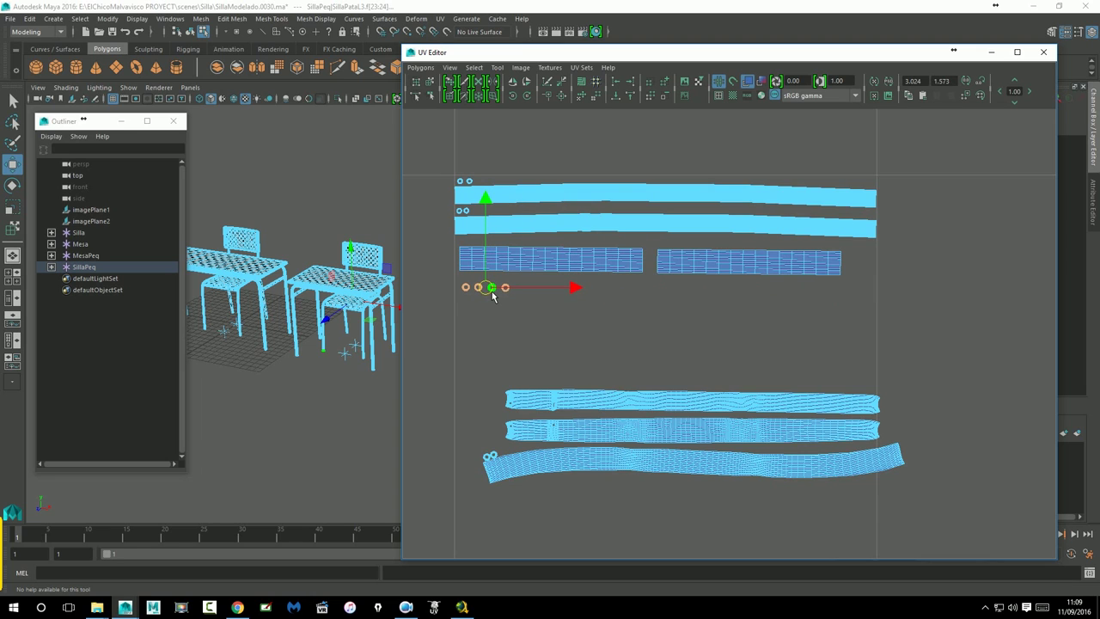
pyautogui.click(688, 404)
pyautogui.moveTo(691, 408); pyautogui.dragTo(663, 315)
pyautogui.click(696, 438)
pyautogui.moveTo(696, 437); pyautogui.dragTo(663, 359)
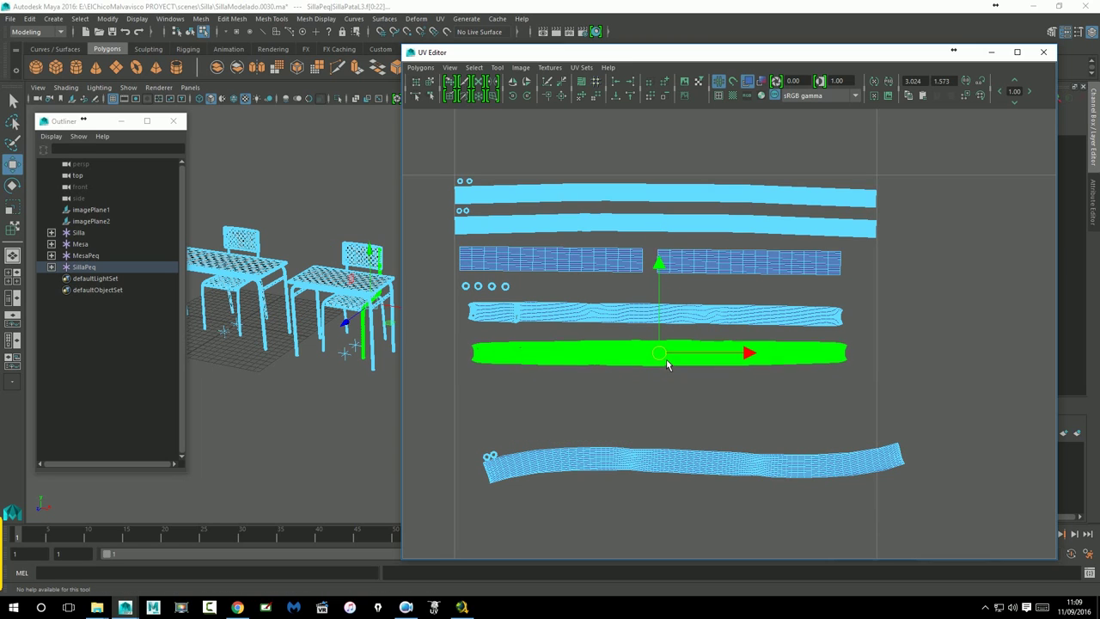
# Move the bottom wavy leg shell up under the strips and widen the UV Editor
pyautogui.click(490, 455)
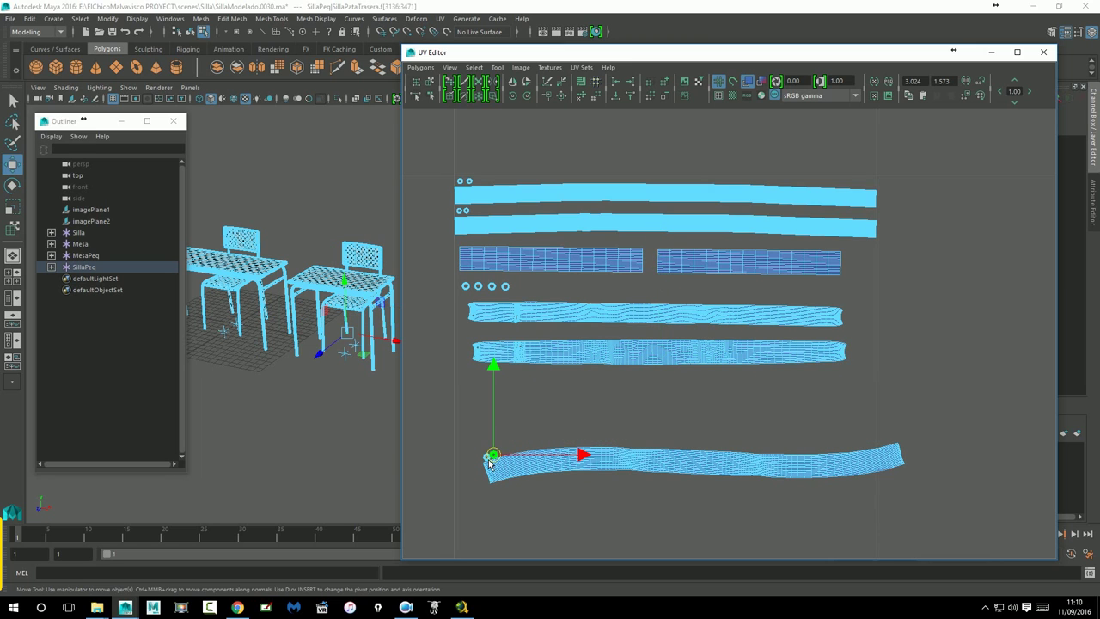
pyautogui.click(493, 453)
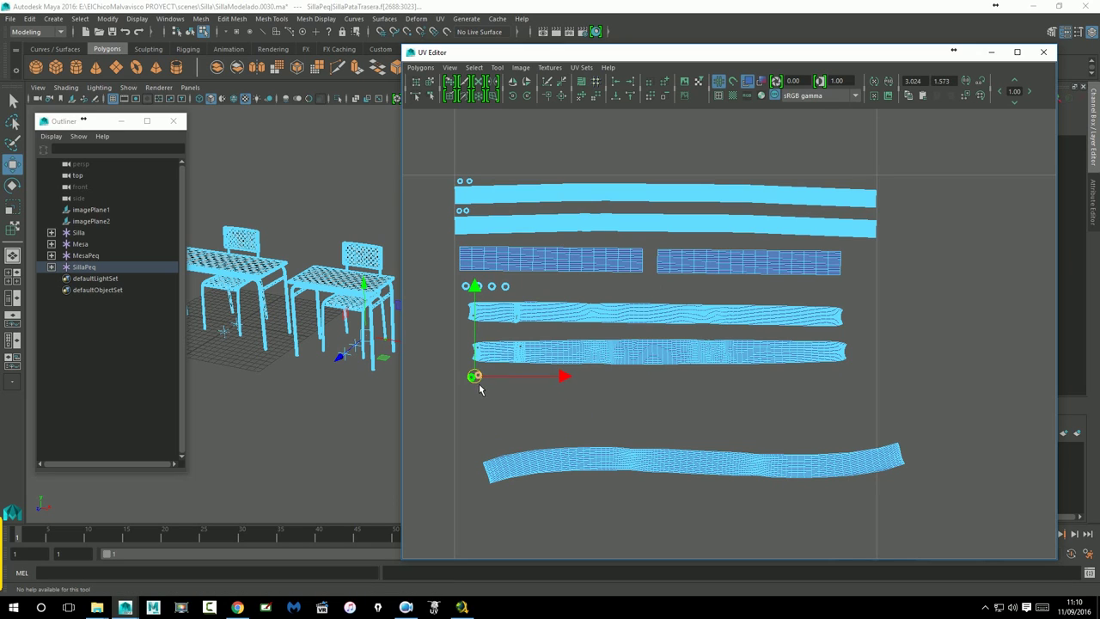
pyautogui.click(487, 388)
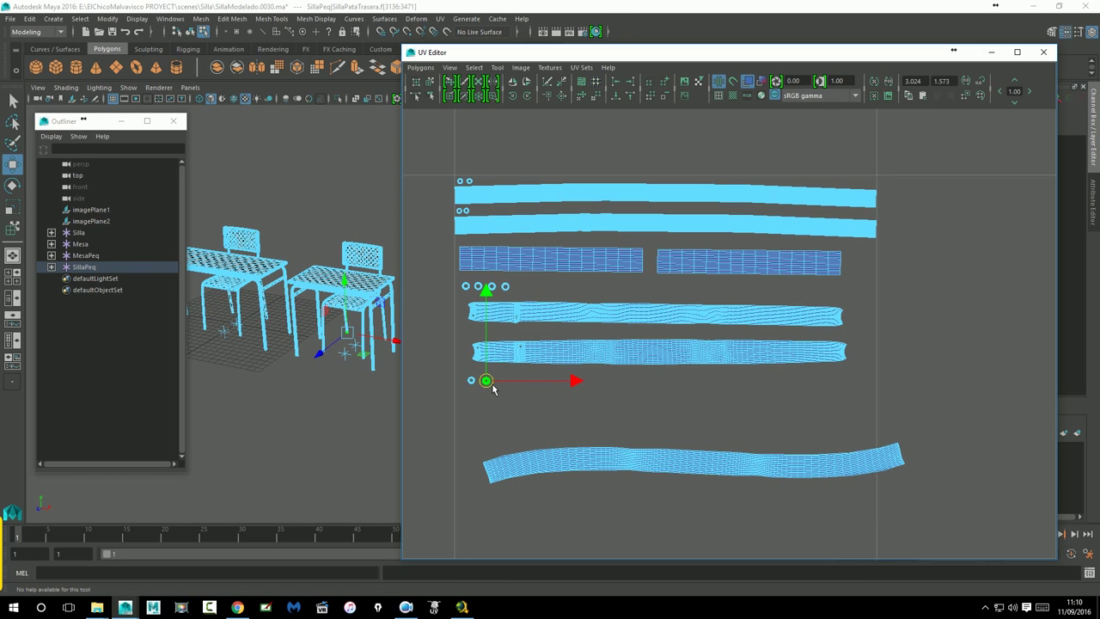
pyautogui.click(677, 475)
pyautogui.moveTo(698, 466); pyautogui.dragTo(675, 407)
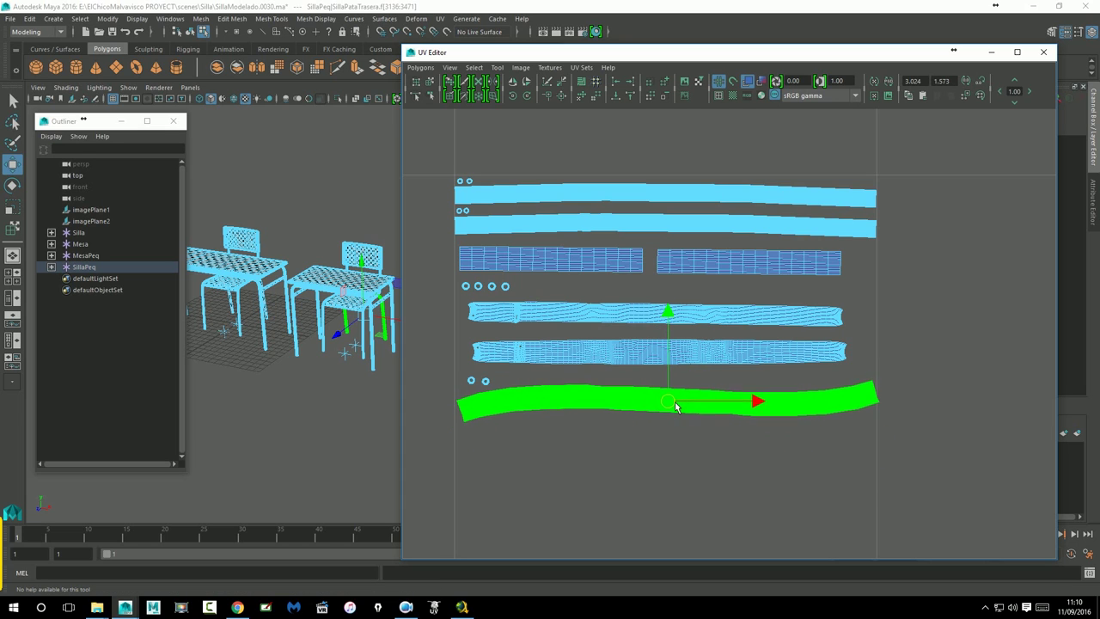
pyautogui.keyDown('alt'); pyautogui.moveTo(642, 432); pyautogui.dragTo(670, 414, button='middle'); pyautogui.keyUp('alt')
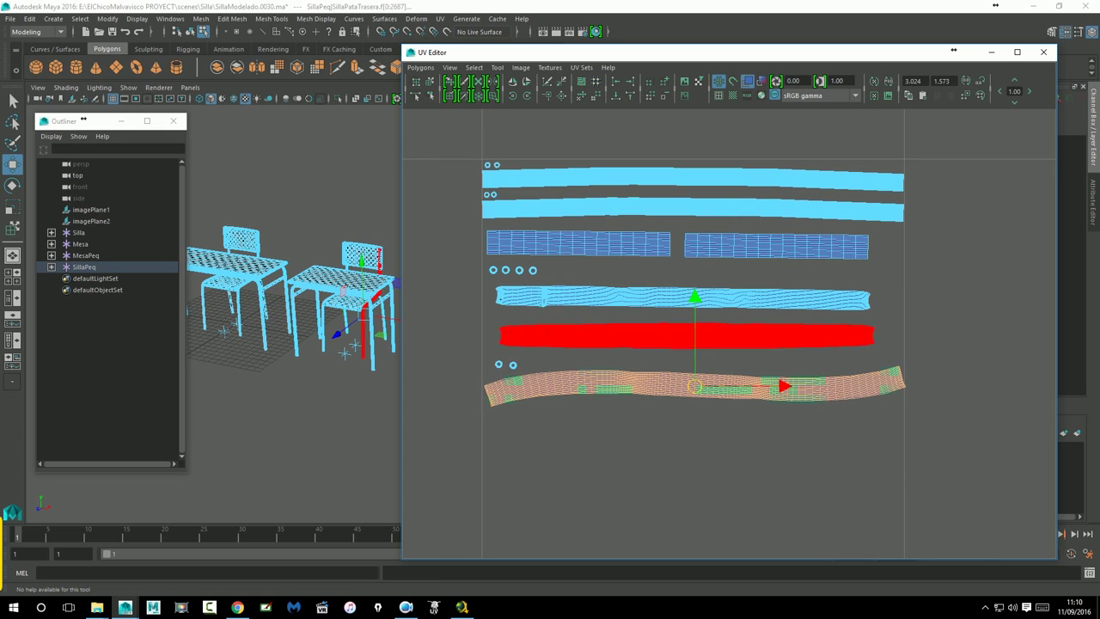
pyautogui.moveTo(406, 301); pyautogui.dragTo(162, 301)
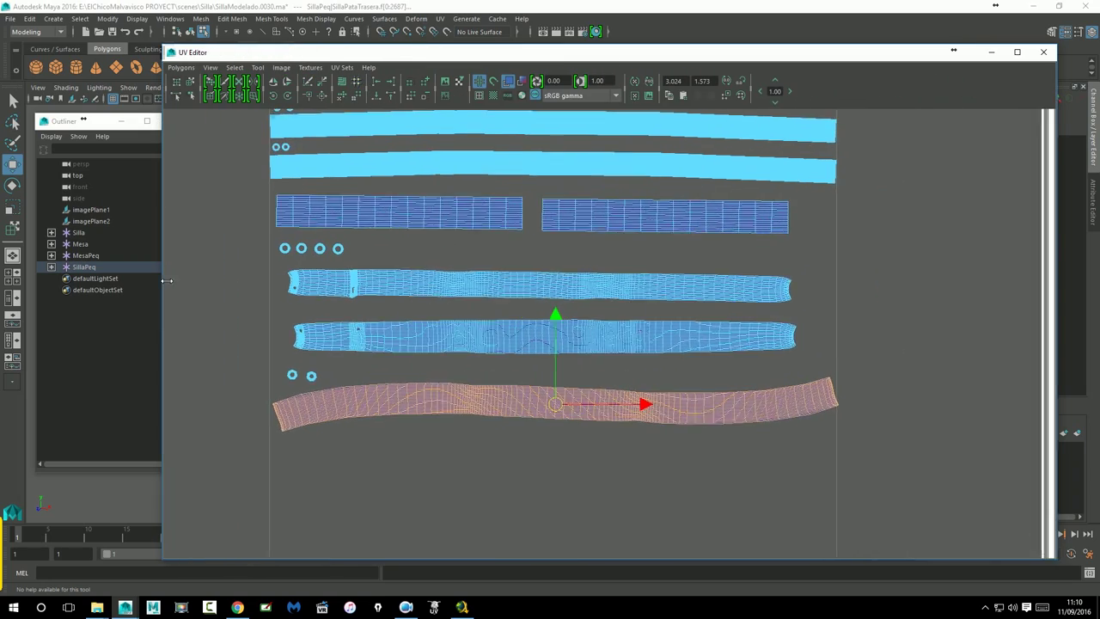
pyautogui.scroll(3, 464, 481)
pyautogui.scroll(2, 563, 301)
pyautogui.keyDown('alt'); pyautogui.moveTo(710, 377); pyautogui.dragTo(805, 397, button='middle'); pyautogui.keyUp('alt')
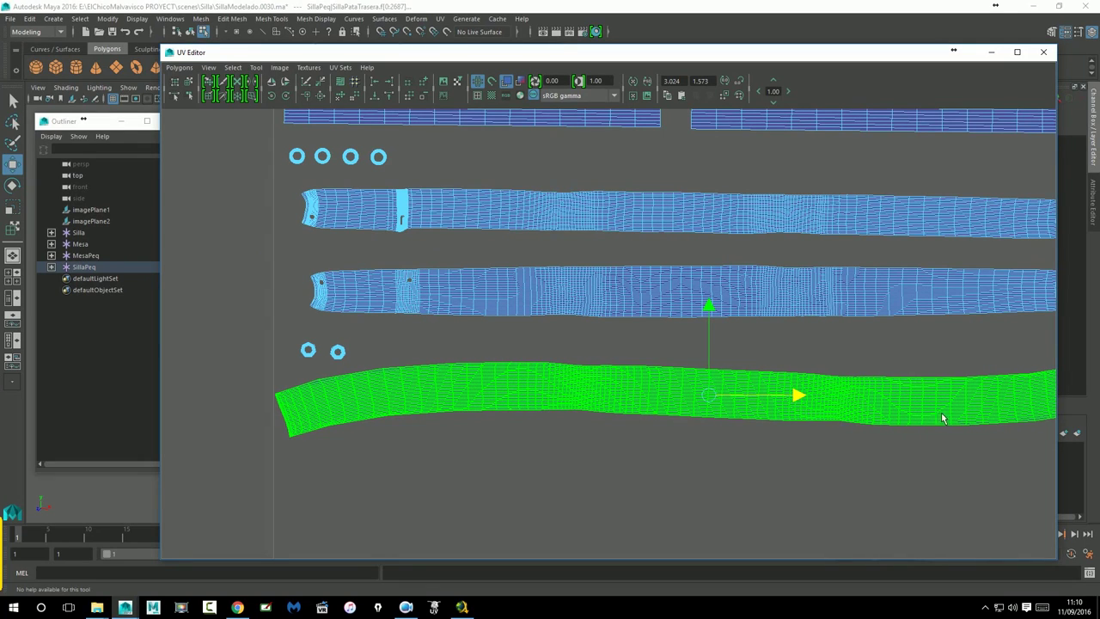
pyautogui.keyDown('alt'); pyautogui.moveTo(941, 411); pyautogui.dragTo(767, 403, button='middle'); pyautogui.keyUp('alt')
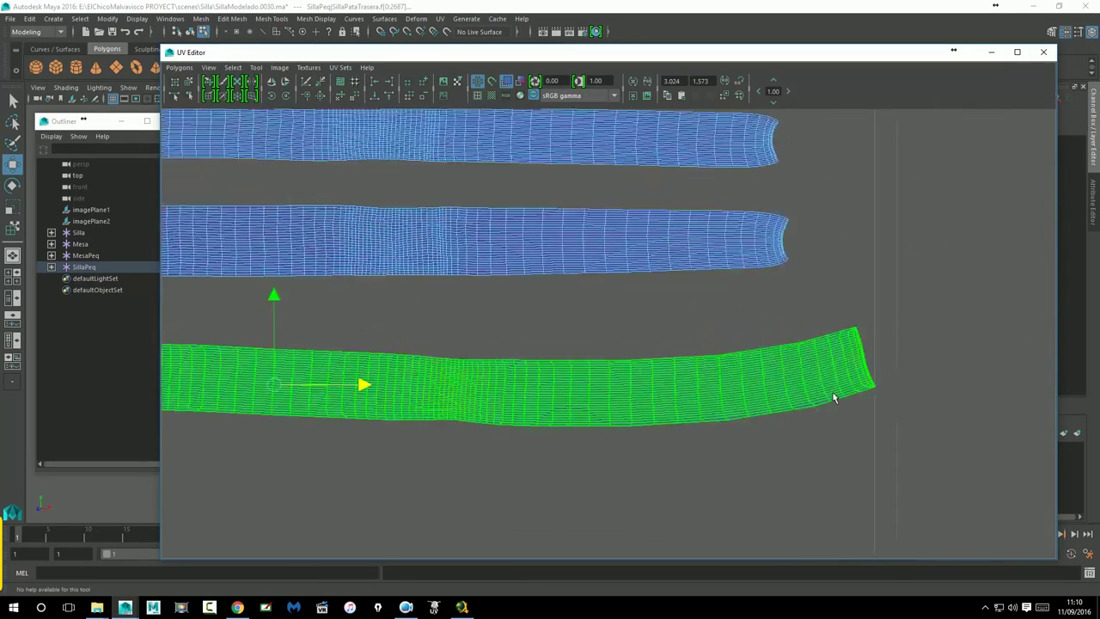
pyautogui.moveTo(767, 404)
pyautogui.keyDown('alt'); pyautogui.mouseDown(button='right')
pyautogui.moveTo(1015, 433)
pyautogui.moveTo(719, 400)
pyautogui.mouseUp(button='right'); pyautogui.keyUp('alt')
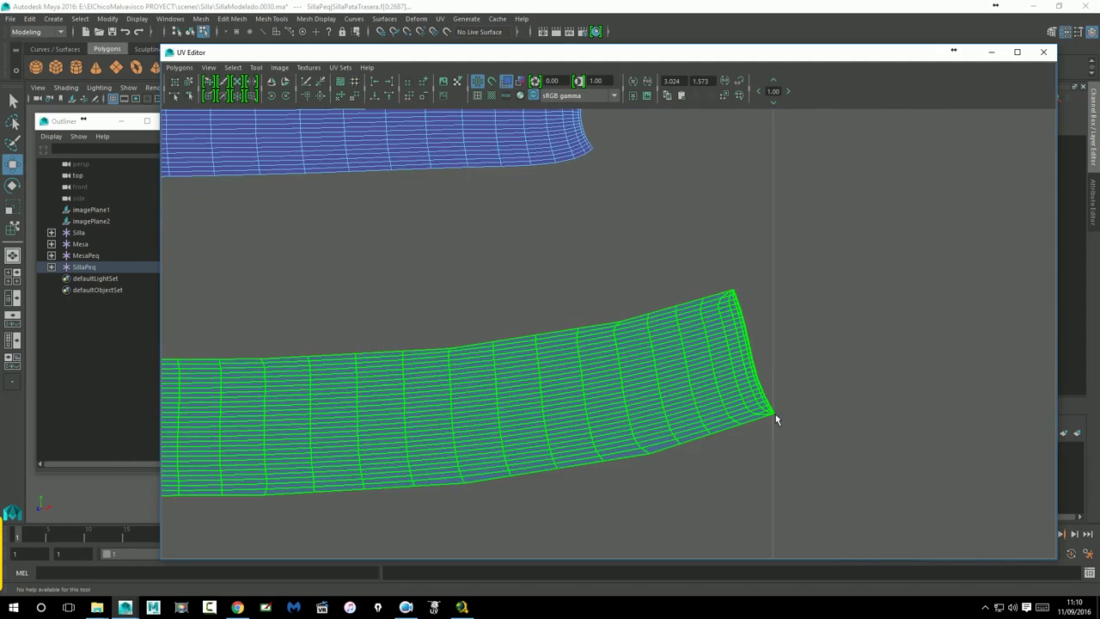
pyautogui.click(508, 404)
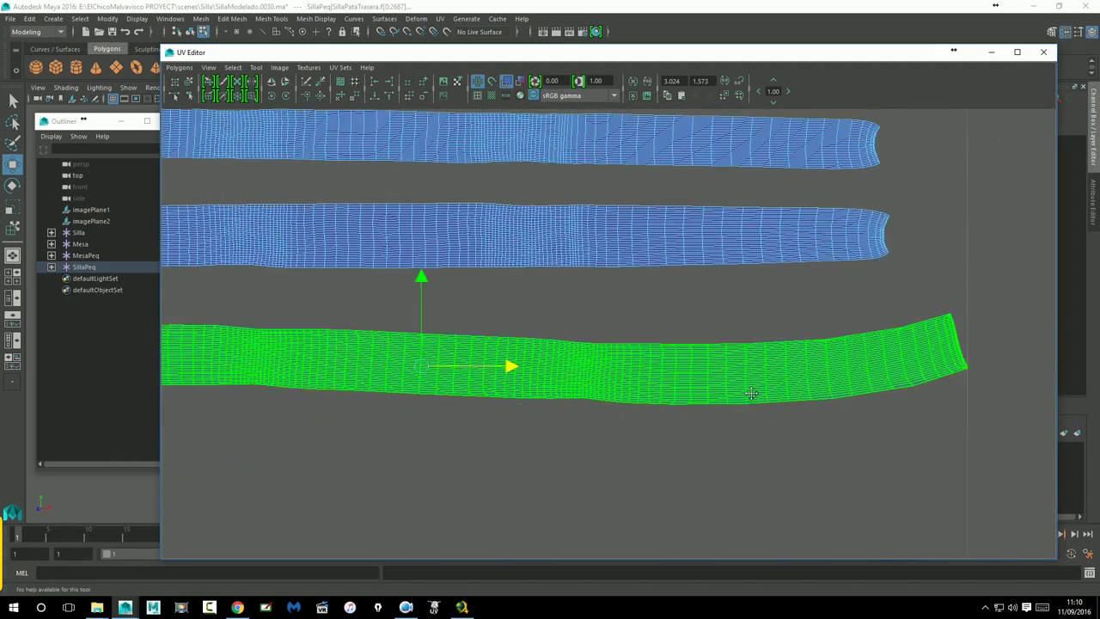
pyautogui.moveTo(632, 382)
pyautogui.keyDown('alt'); pyautogui.mouseDown(button='right')
pyautogui.moveTo(715, 439)
pyautogui.moveTo(554, 369)
pyautogui.moveTo(438, 368)
pyautogui.mouseUp(button='right'); pyautogui.keyUp('alt')
pyautogui.keyDown('alt'); pyautogui.moveTo(439, 368); pyautogui.dragTo(799, 368, button='middle'); pyautogui.keyUp('alt')
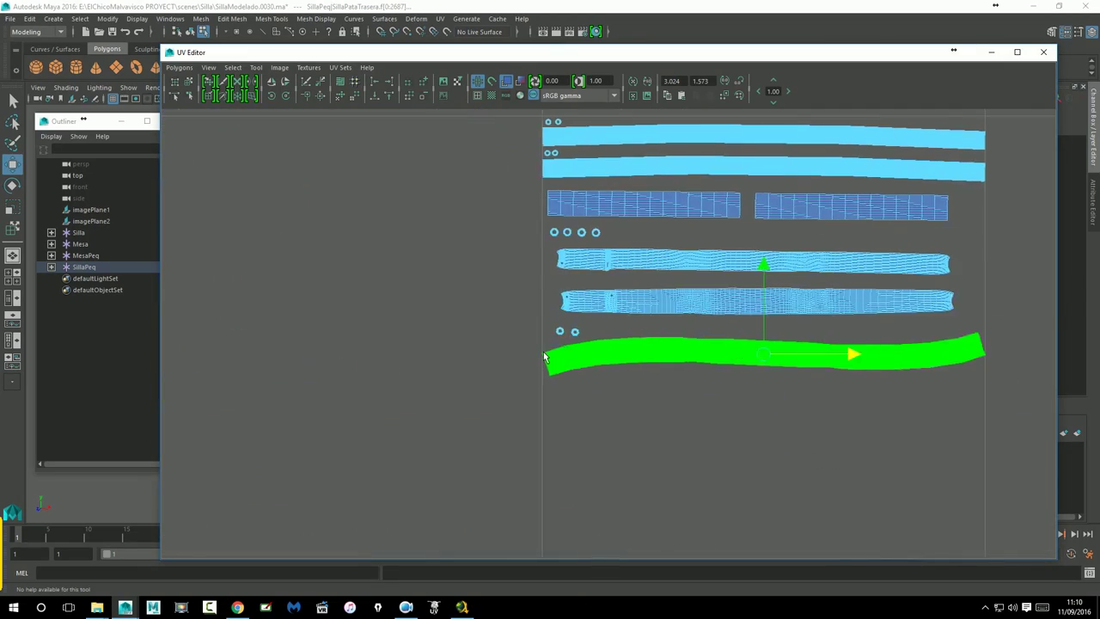
pyautogui.scroll(3, 441, 416)
pyautogui.scroll(3, 441, 416)
pyautogui.scroll(-1, 441, 415)
pyautogui.scroll(2, 339, 436)
pyautogui.scroll(-2, 727, 300)
pyautogui.scroll(-2, 852, 320)
pyautogui.scroll(-2, 853, 321)
pyautogui.scroll(-2, 774, 326)
pyautogui.scroll(-1, 705, 334)
pyautogui.scroll(-1, 653, 331)
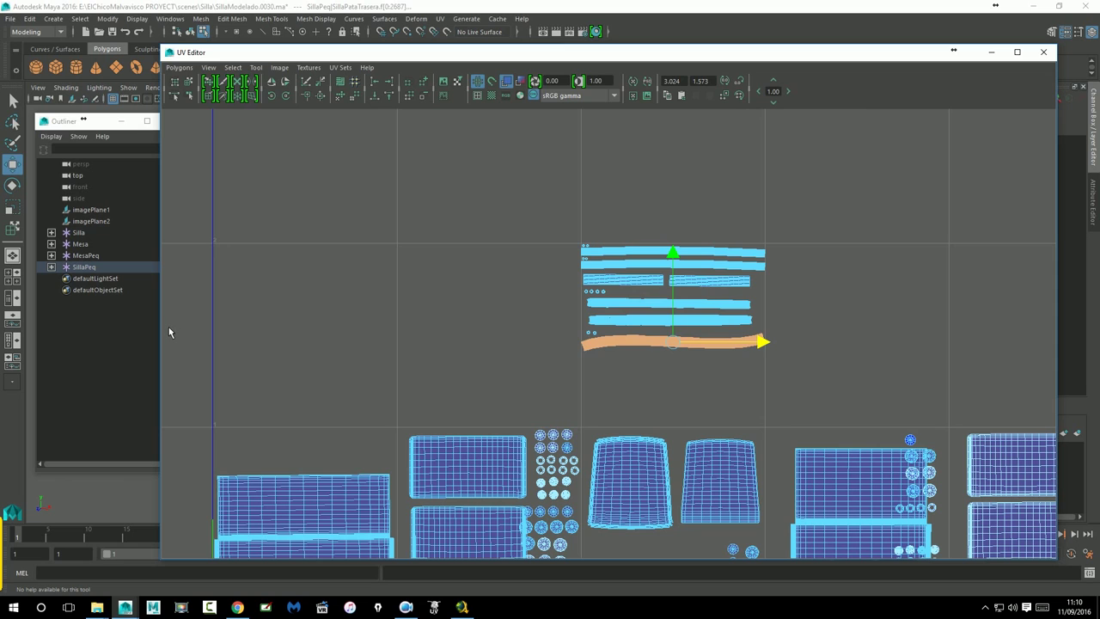
# Narrow the UV Editor and marquee-select the block of small chair leg shells
pyautogui.moveTo(164, 326); pyautogui.dragTo(368, 327)
pyautogui.scroll(-2, 688, 303)
pyautogui.scroll(-1, 688, 302)
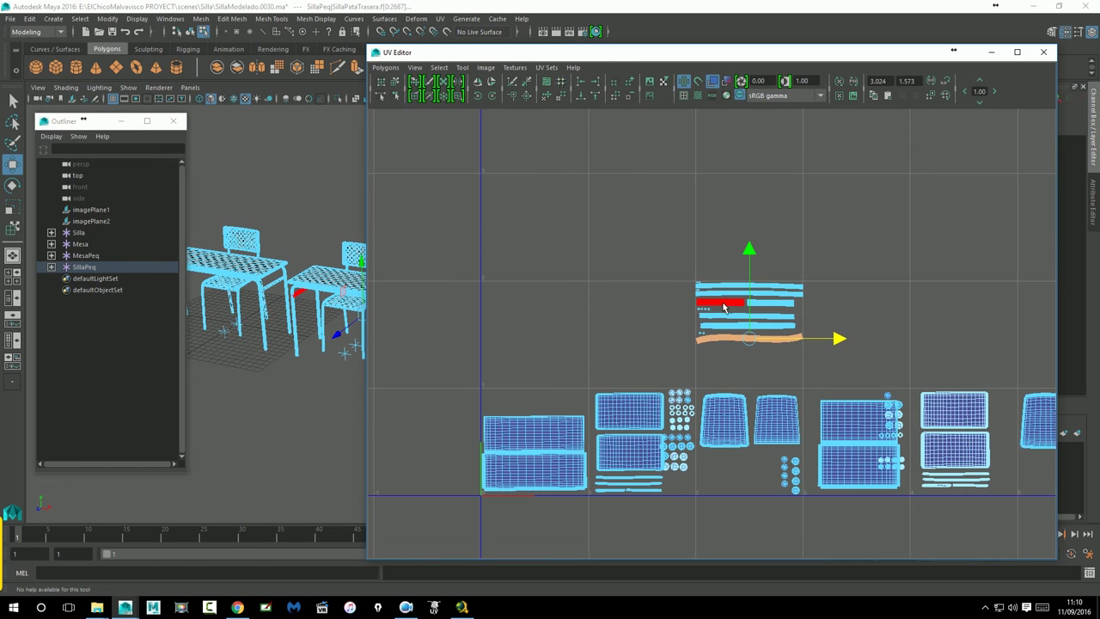
pyautogui.moveTo(729, 305); pyautogui.dragTo(822, 361)
pyautogui.keyDown('alt'); pyautogui.moveTo(823, 361); pyautogui.dragTo(578, 283, button='middle'); pyautogui.keyUp('alt')
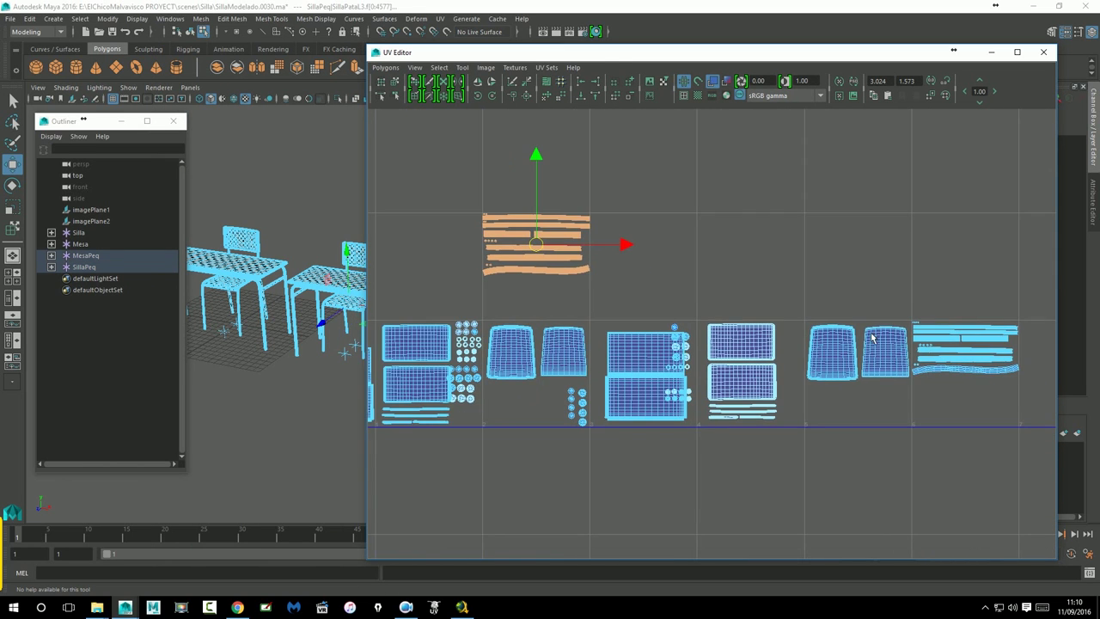
pyautogui.scroll(-1, 898, 320)
pyautogui.scroll(-1, 914, 317)
pyautogui.scroll(-1, 906, 327)
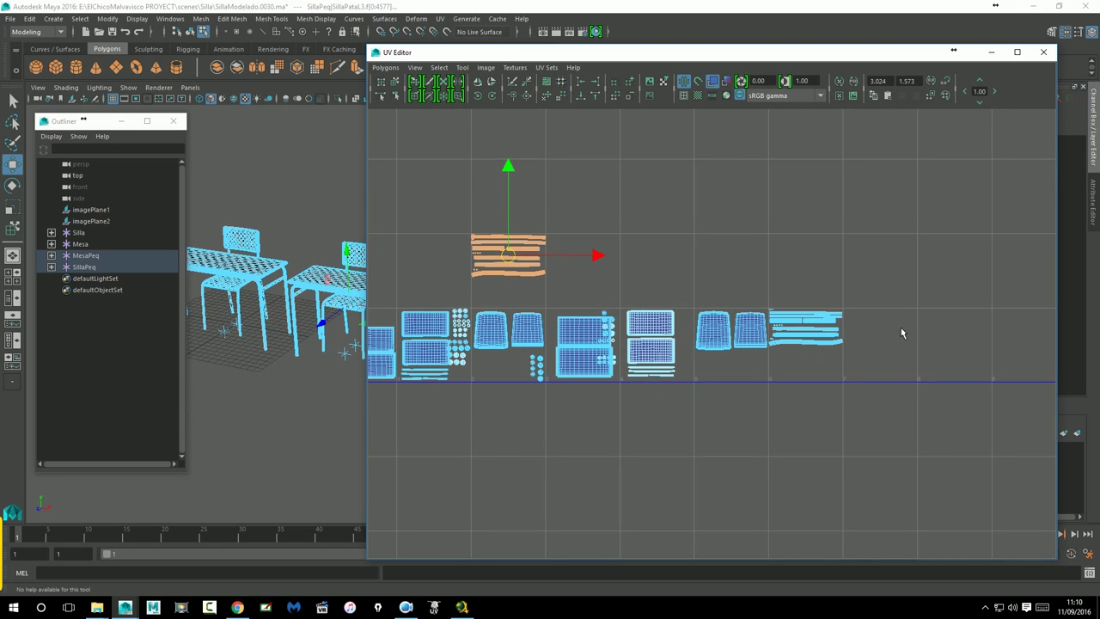
# Shift the leg shell block five tiles right and one tile down into the main row
pyautogui.click(997, 93)
pyautogui.click(997, 93)
pyautogui.click(997, 93)
pyautogui.click(997, 92)
pyautogui.click(999, 96)
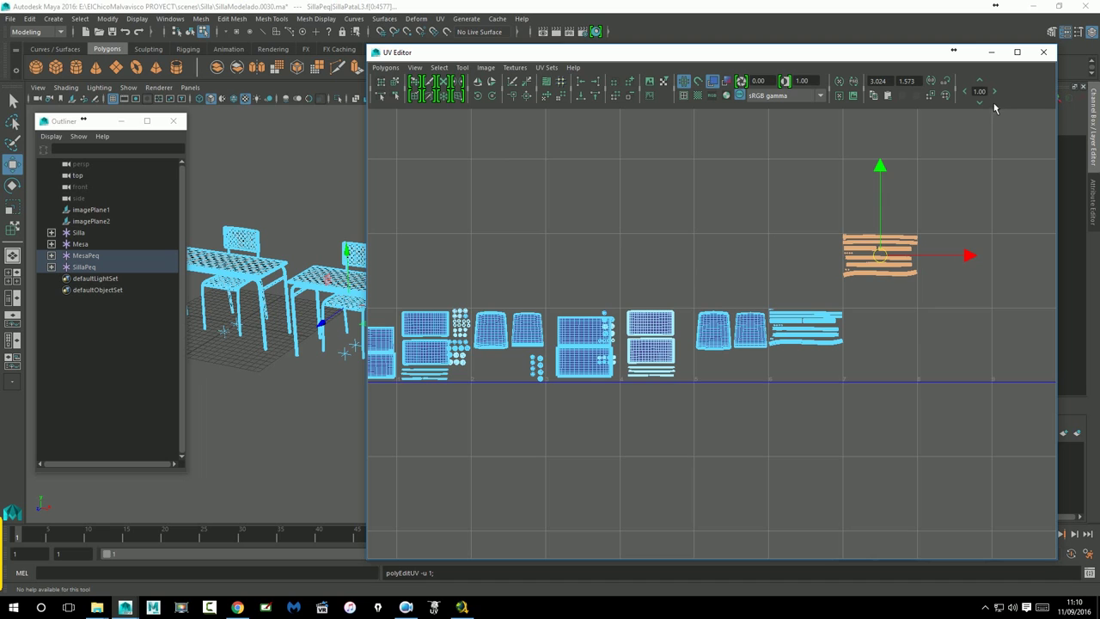
pyautogui.click(980, 102)
# Pan and zoom along the row to check both ends of the UV layout
pyautogui.keyDown('alt'); pyautogui.moveTo(860, 179); pyautogui.dragTo(868, 206, button='middle'); pyautogui.keyUp('alt')
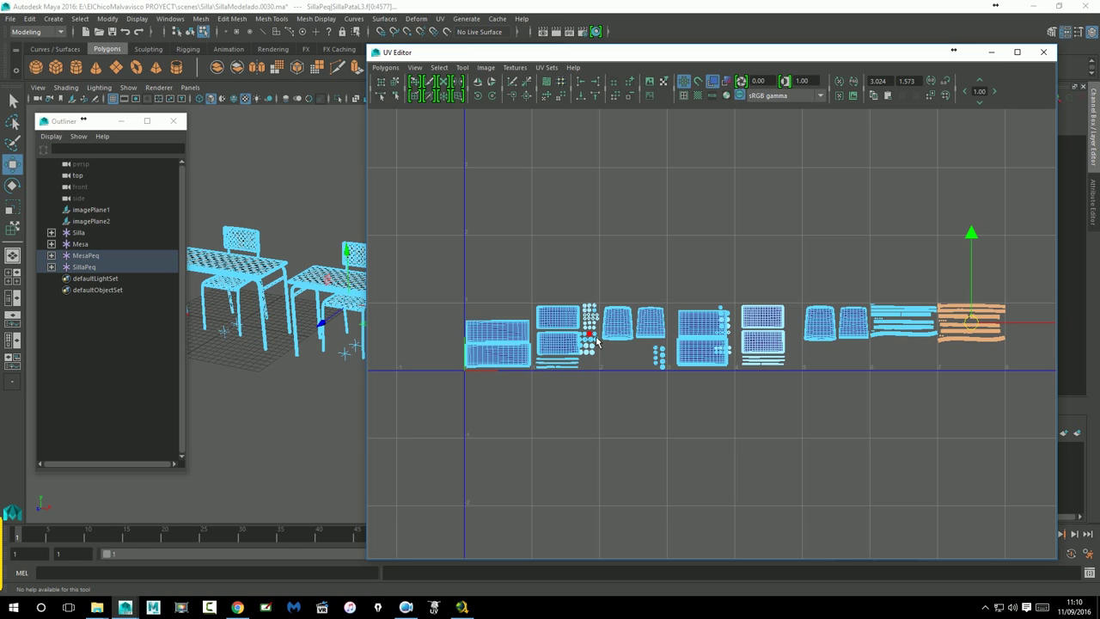
pyautogui.keyDown('alt'); pyautogui.moveTo(960, 373); pyautogui.dragTo(893, 337, button='middle'); pyautogui.keyUp('alt')
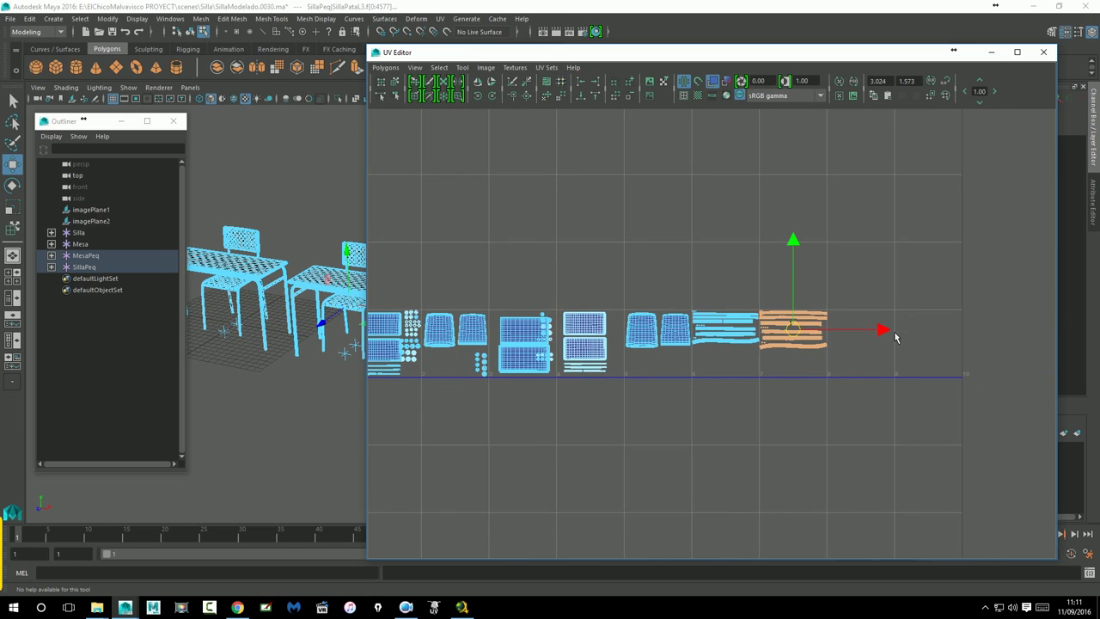
pyautogui.keyDown('alt'); pyautogui.moveTo(599, 343); pyautogui.dragTo(838, 366, button='middle'); pyautogui.keyUp('alt')
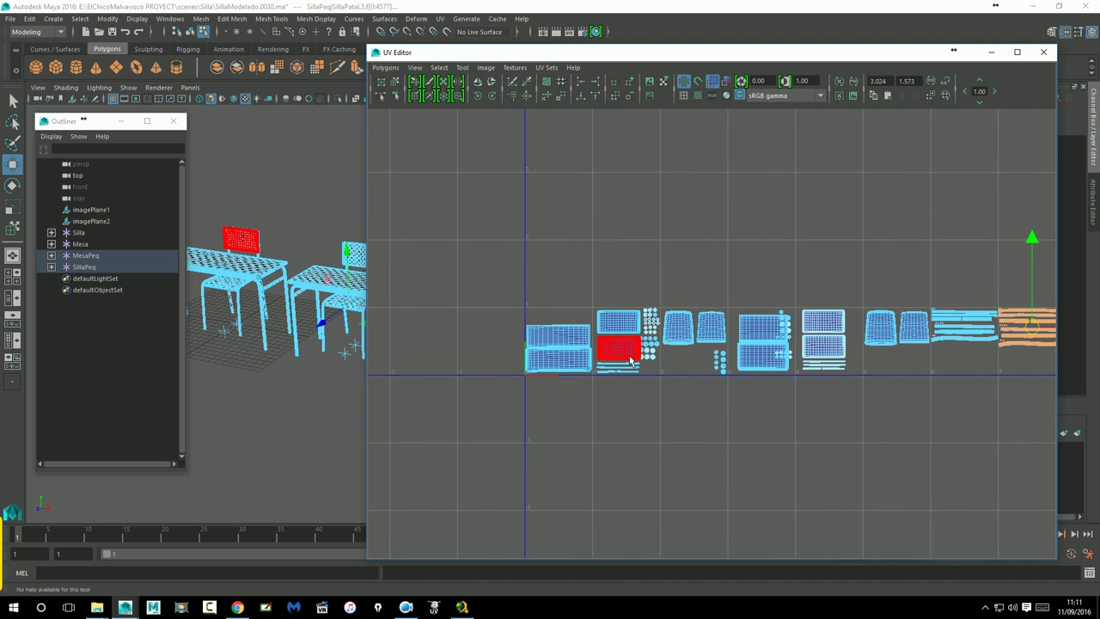
pyautogui.scroll(3, 635, 336)
pyautogui.scroll(3, 602, 320)
pyautogui.scroll(2, 526, 293)
# Select the block of table cap circle shells plus the neighbouring cap circles
pyautogui.keyDown('alt'); pyautogui.moveTo(526, 292); pyautogui.dragTo(545, 294, button='middle'); pyautogui.keyUp('alt')
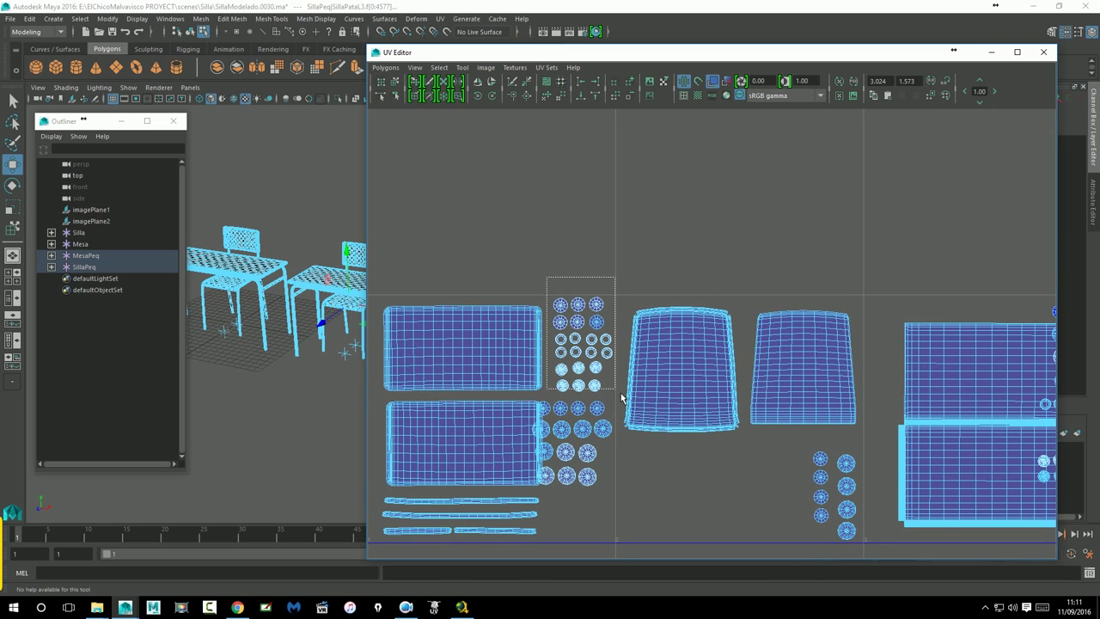
pyautogui.moveTo(616, 391); pyautogui.dragTo(621, 393)
pyautogui.keyDown('shift'); pyautogui.click(545, 411); pyautogui.keyUp('shift')
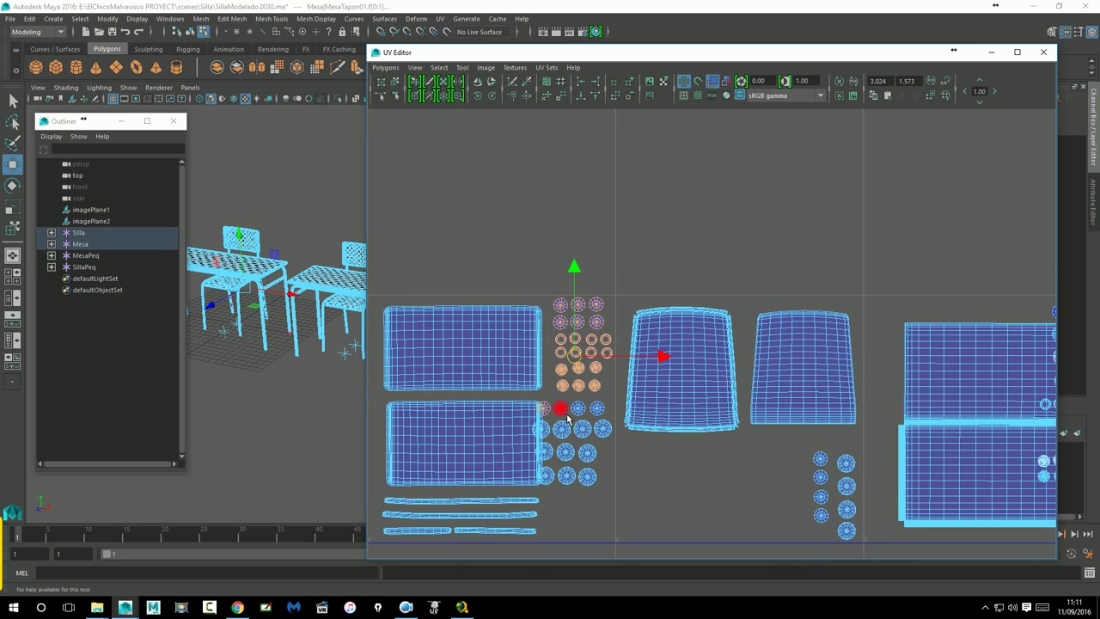
pyautogui.keyDown('shift'); pyautogui.click(558, 435); pyautogui.keyUp('shift')
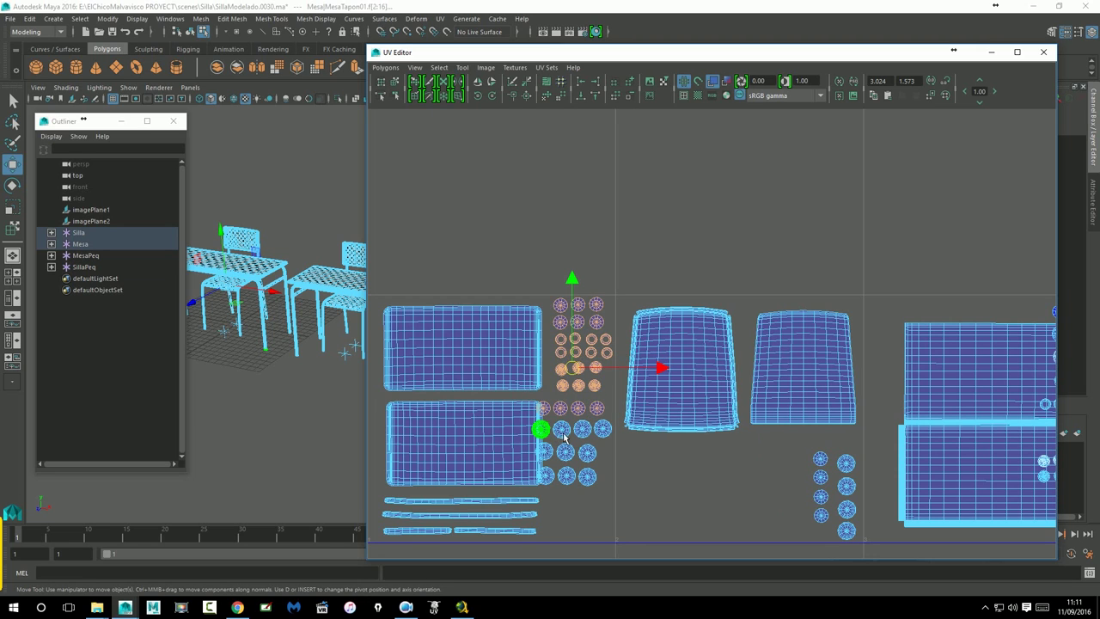
pyautogui.keyDown('shift'); pyautogui.click(589, 435); pyautogui.keyUp('shift')
pyautogui.keyDown('shift'); pyautogui.click(603, 428); pyautogui.keyUp('shift')
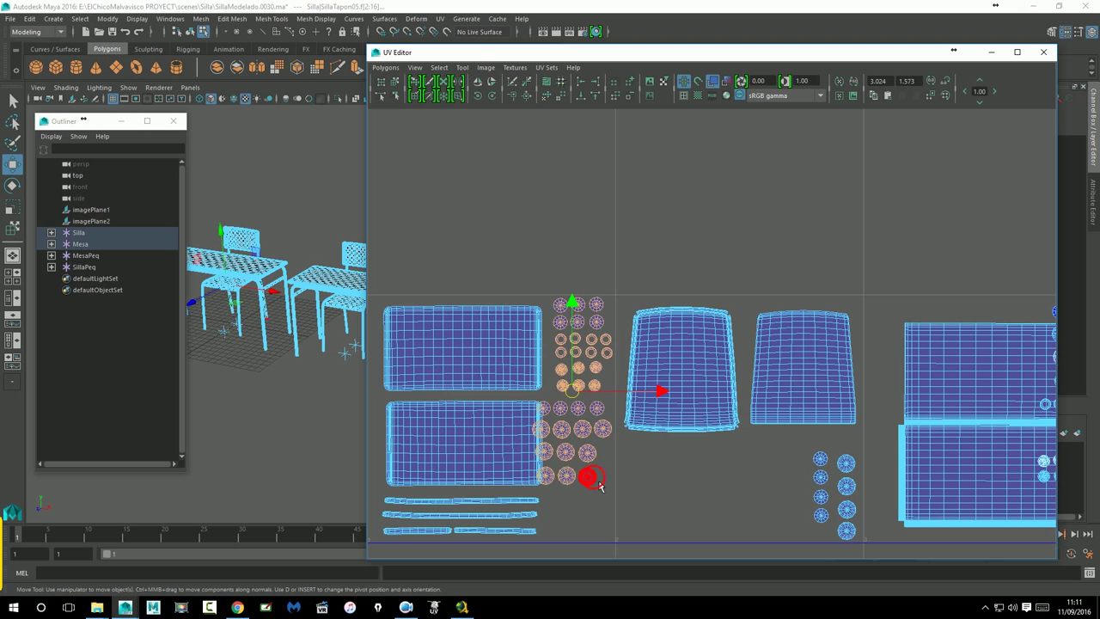
# Slide the orange cap shells right along the row
pyautogui.scroll(-3, 673, 433)
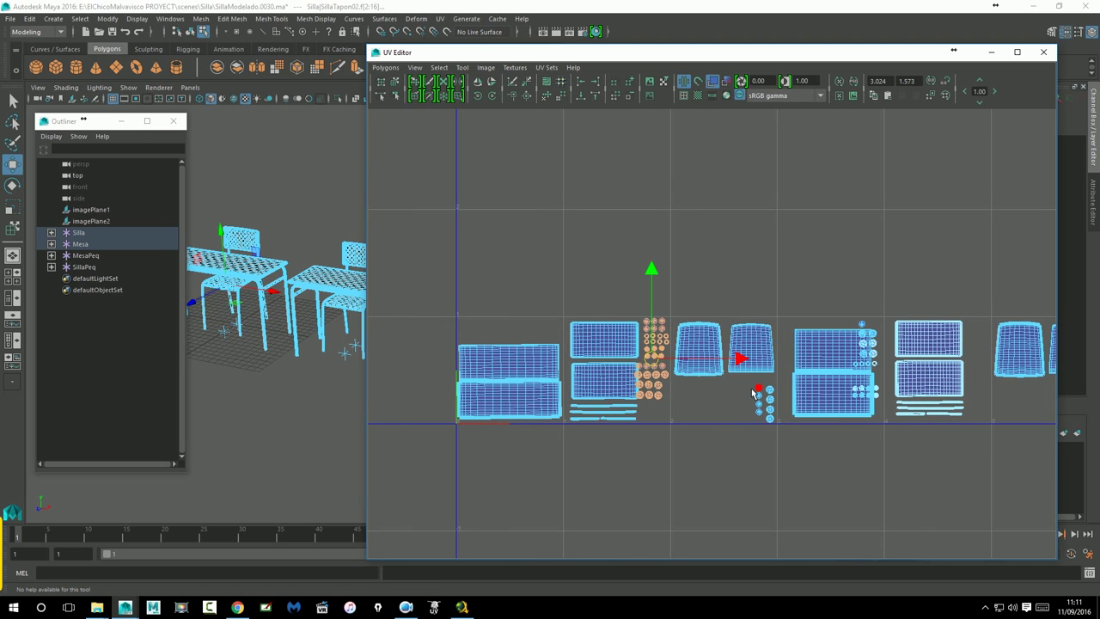
pyautogui.keyDown('alt'); pyautogui.moveTo(790, 420); pyautogui.dragTo(656, 420, button='middle'); pyautogui.keyUp('alt')
pyautogui.scroll(-2, 655, 419)
pyautogui.scroll(-2, 640, 414)
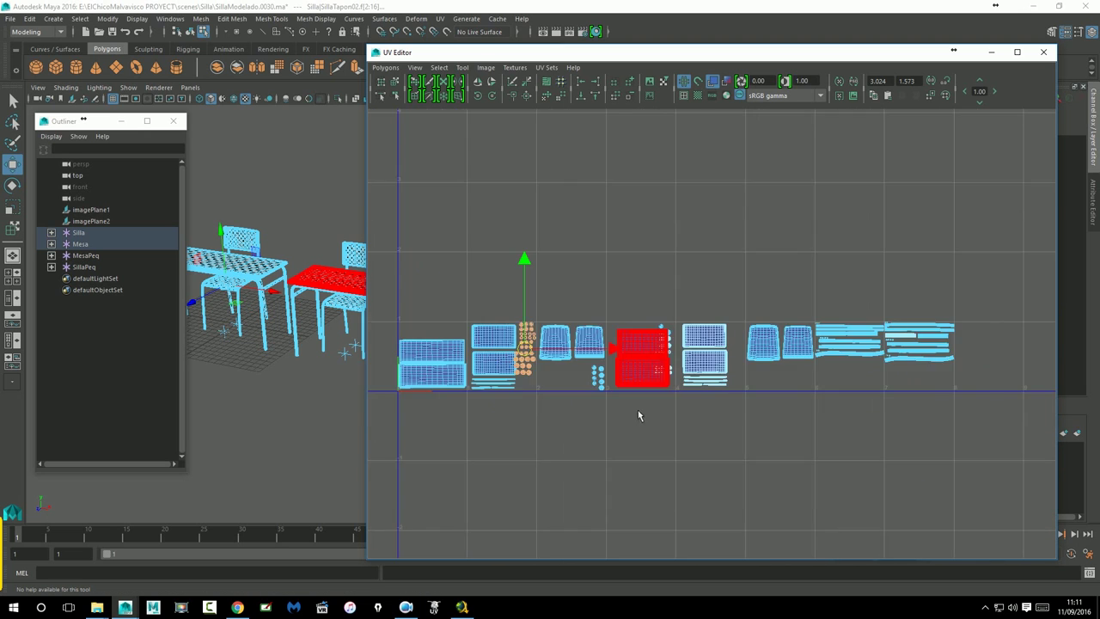
pyautogui.scroll(-2, 645, 378)
pyautogui.moveTo(656, 352); pyautogui.dragTo(1023, 366)
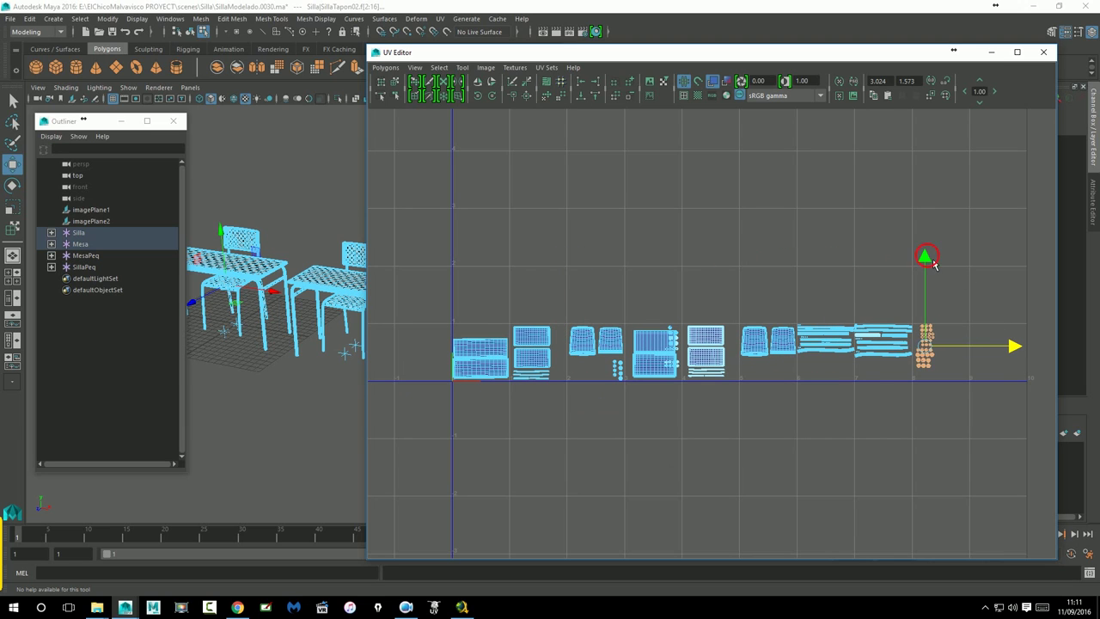
# Select the table's small cap shells and move them far right, raised level with the row
pyautogui.scroll(1, 708, 335)
pyautogui.scroll(3, 708, 335)
pyautogui.moveTo(497, 392); pyautogui.dragTo(528, 441)
pyautogui.scroll(-2, 713, 383)
pyautogui.moveTo(722, 393)
pyautogui.mouseDown(button='middle')
pyautogui.moveTo(1061, 391)
pyautogui.moveTo(739, 428)
pyautogui.moveTo(810, 412)
pyautogui.mouseUp(button='middle')
pyautogui.moveTo(724, 340); pyautogui.dragTo(718, 302)
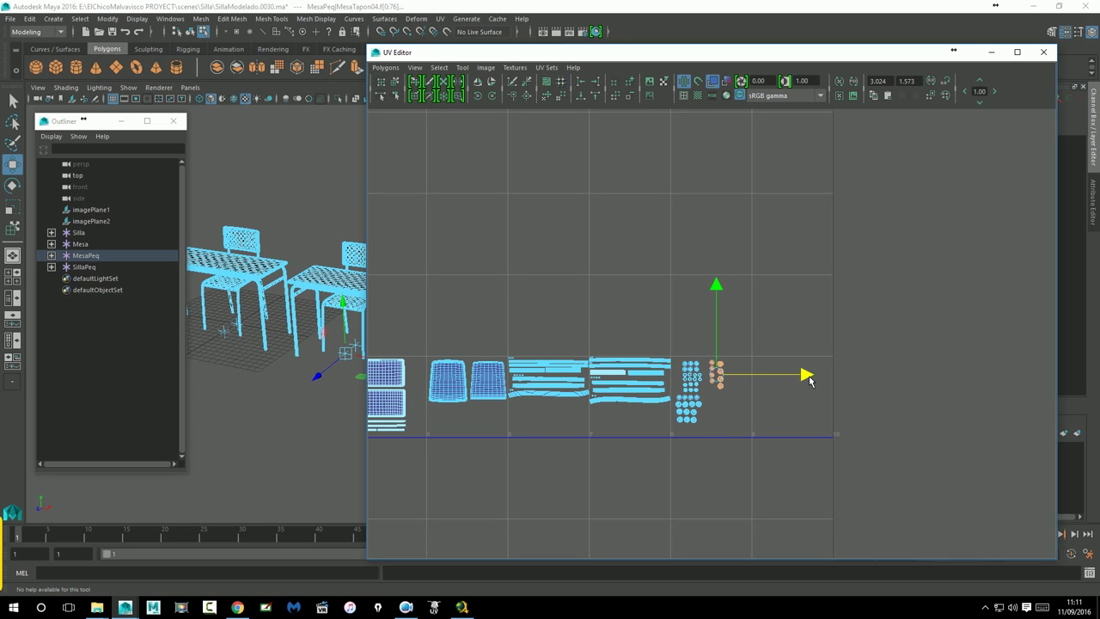
# Zoom in and select the small chair's top circle cap shells
pyautogui.scroll(1, 773, 370)
pyautogui.scroll(1, 730, 361)
pyautogui.scroll(1, 687, 344)
pyautogui.scroll(1, 654, 327)
pyautogui.scroll(1, 653, 322)
pyautogui.scroll(1, 649, 314)
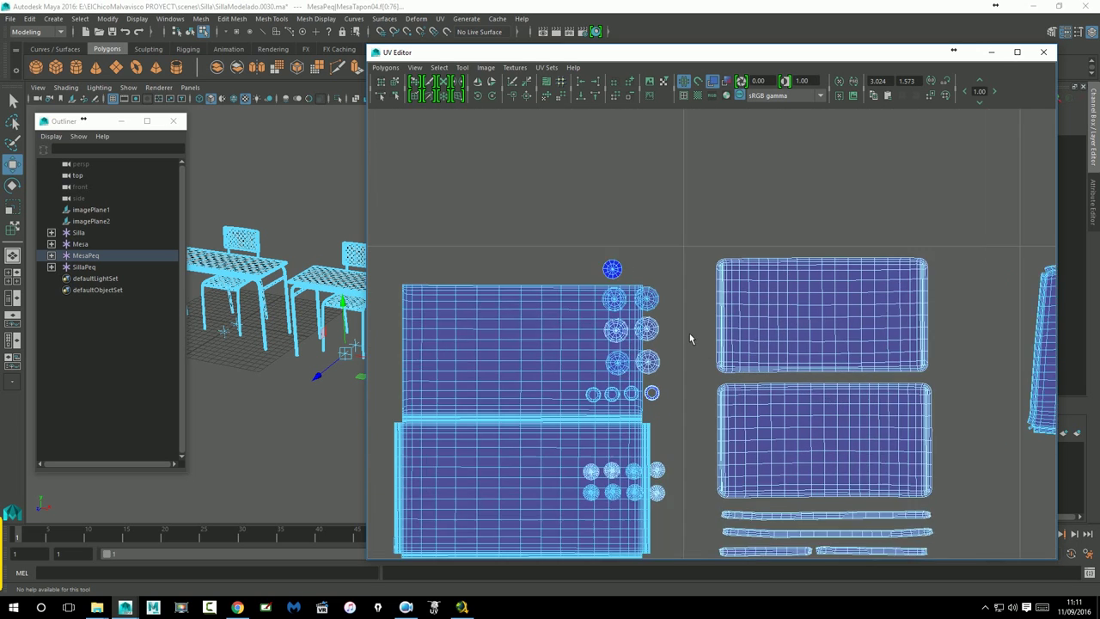
pyautogui.scroll(1, 643, 300)
pyautogui.click(638, 295)
pyautogui.click(638, 295)
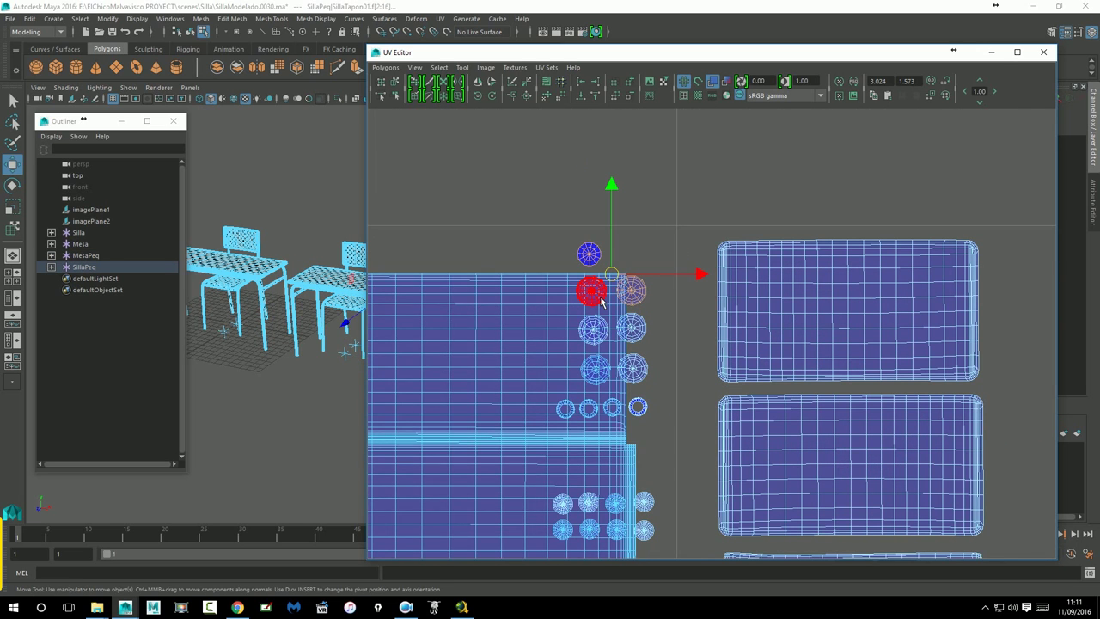
pyautogui.keyDown('shift'); pyautogui.click(591, 290); pyautogui.keyUp('shift')
pyautogui.keyDown('shift'); pyautogui.click(593, 328); pyautogui.keyUp('shift')
pyautogui.keyDown('shift'); pyautogui.click(631, 327); pyautogui.keyUp('shift')
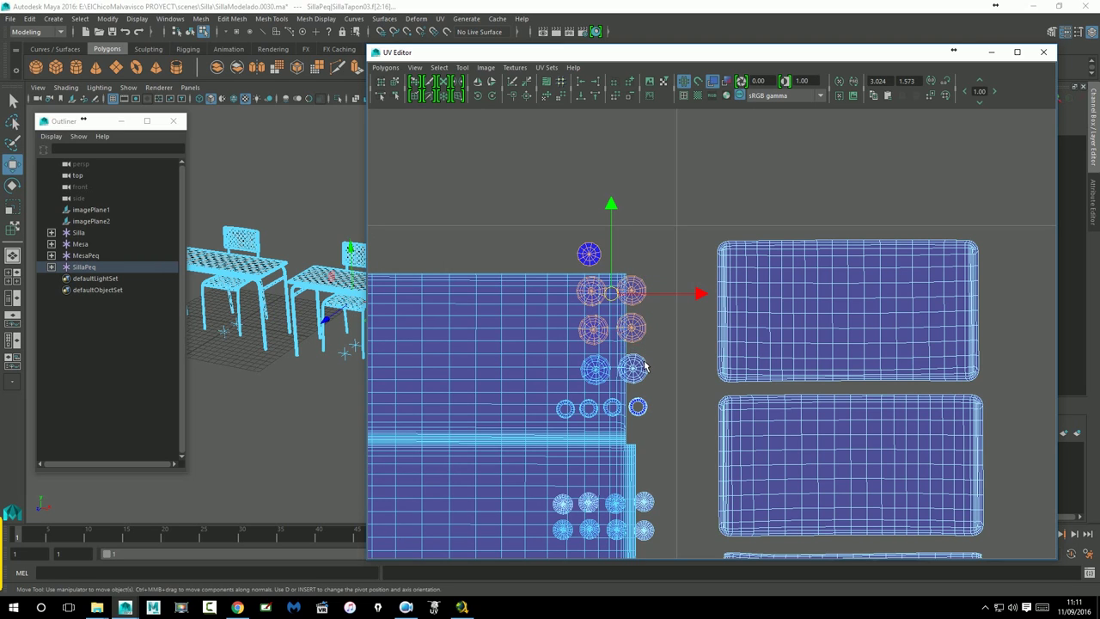
# Add the third-row and bottom-row circle shells, undoing one wrong pick
pyautogui.keyDown('shift'); pyautogui.click(632, 368); pyautogui.keyUp('shift')
pyautogui.keyDown('shift'); pyautogui.click(593, 370); pyautogui.keyUp('shift')
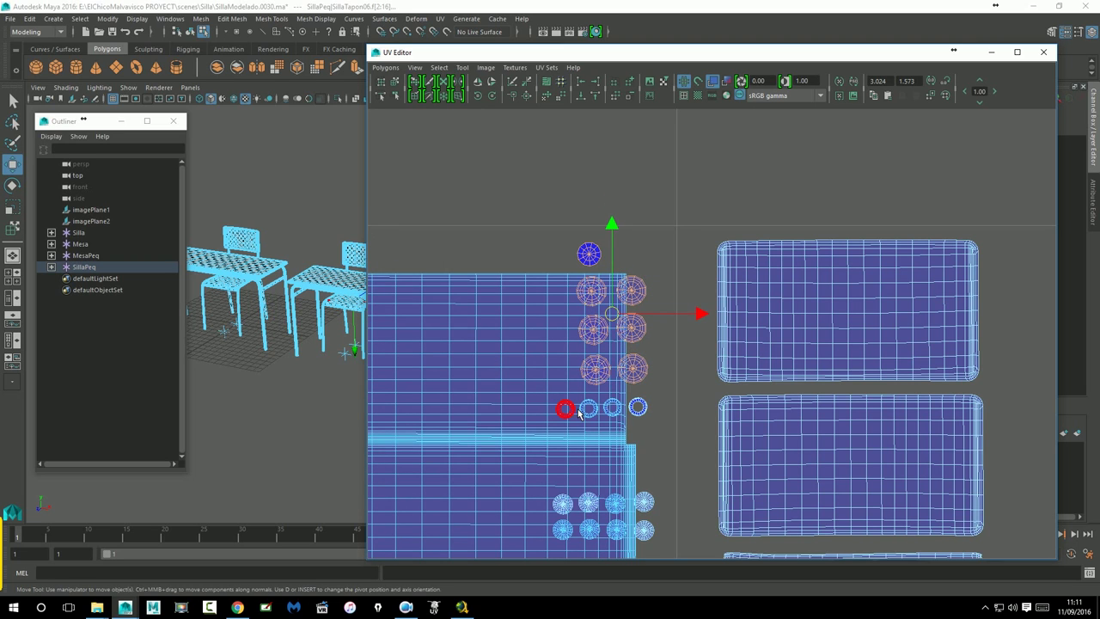
pyautogui.hotkey('ctrl', 'z')
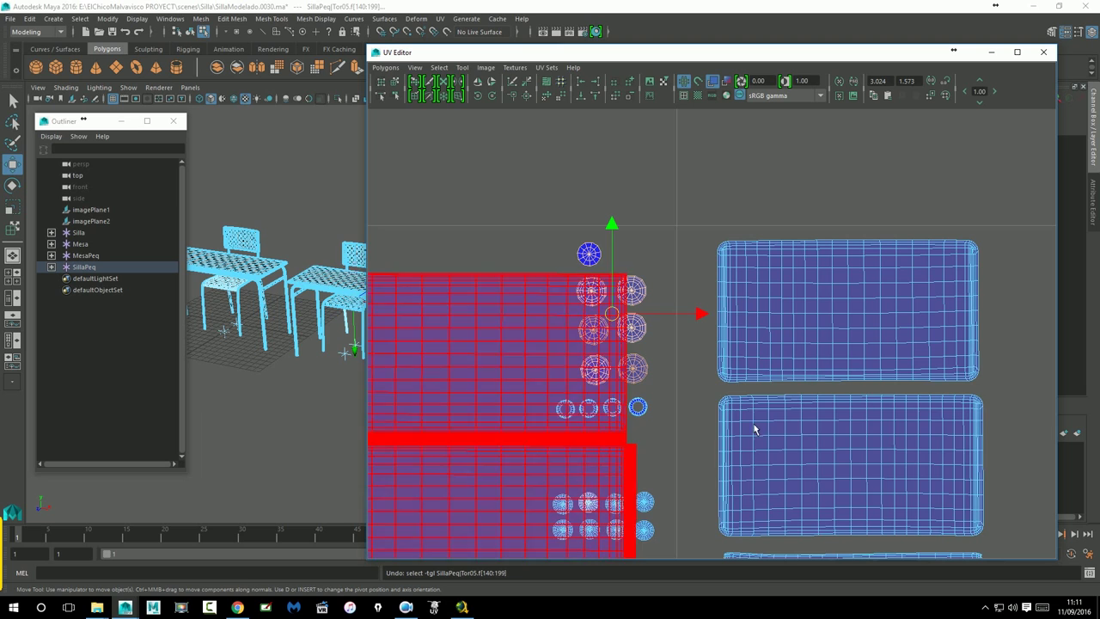
pyautogui.keyDown('shift'); pyautogui.click(562, 504); pyautogui.keyUp('shift')
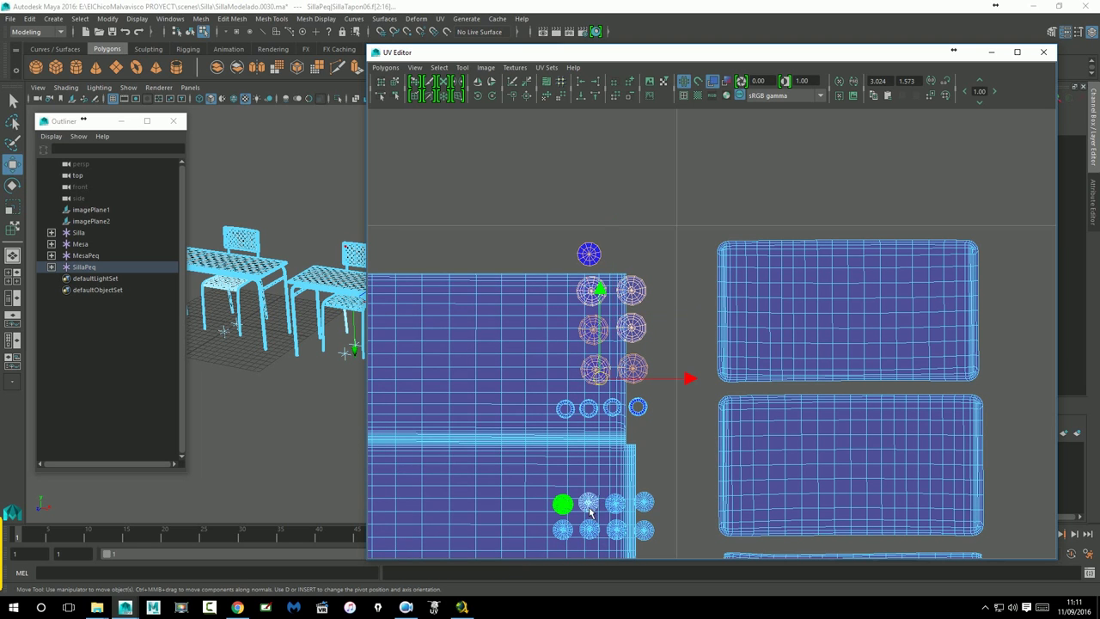
pyautogui.keyDown('shift'); pyautogui.click(597, 509); pyautogui.keyUp('shift')
pyautogui.keyDown('shift'); pyautogui.click(648, 506); pyautogui.keyUp('shift')
pyautogui.keyDown('shift'); pyautogui.click(648, 532); pyautogui.keyUp('shift')
pyautogui.keyDown('shift'); pyautogui.click(562, 529); pyautogui.keyUp('shift')
# Move the selected circle shells right beside the blue circles
pyautogui.scroll(-3, 716, 345)
pyautogui.scroll(-3, 748, 376)
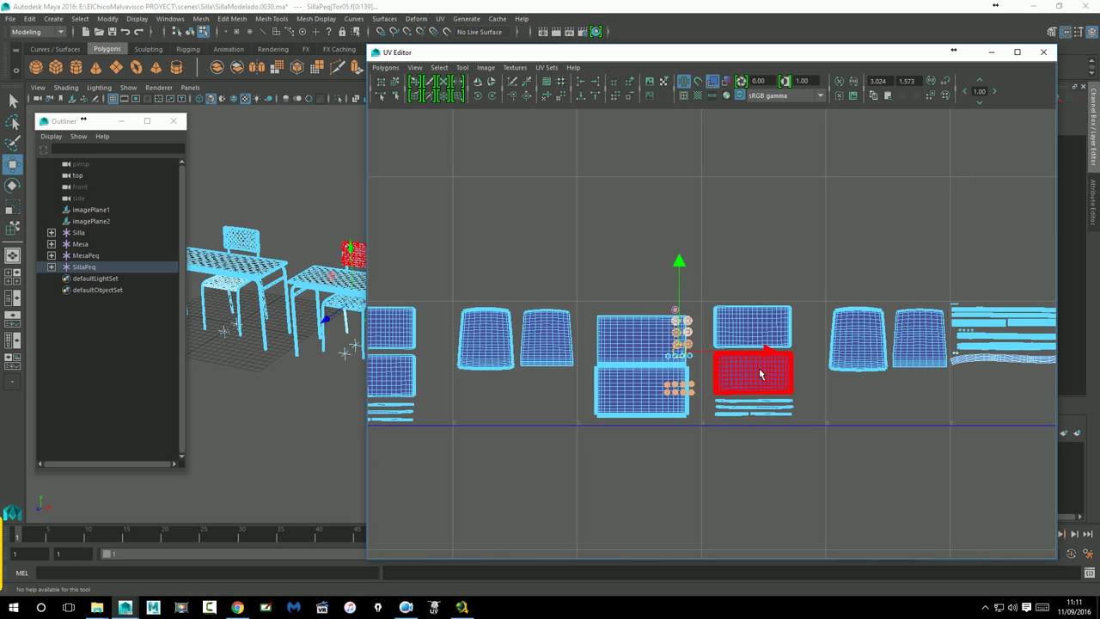
pyautogui.keyDown('alt'); pyautogui.moveTo(916, 354); pyautogui.dragTo(505, 411, button='middle'); pyautogui.keyUp('alt')
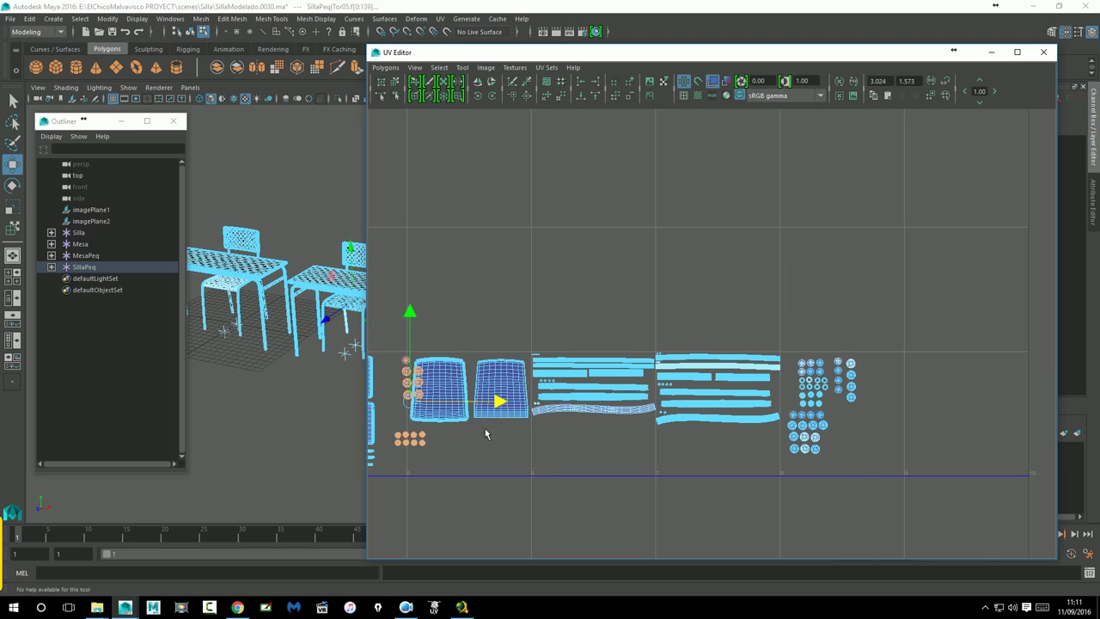
pyautogui.moveTo(505, 411); pyautogui.dragTo(863, 434)
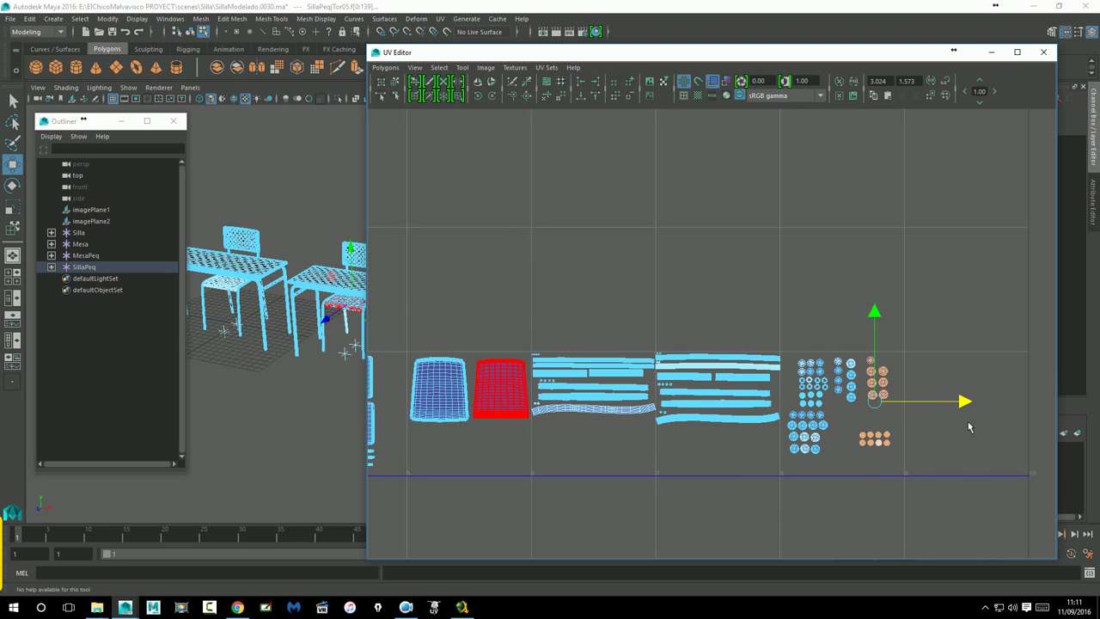
# Zoom in on the circle shells and select the Tor02 circle shell
pyautogui.scroll(2, 805, 400)
pyautogui.keyDown('alt'); pyautogui.moveTo(387, 365); pyautogui.dragTo(619, 362, button='middle'); pyautogui.keyUp('alt')
pyautogui.scroll(2, 620, 362)
pyautogui.scroll(3, 620, 361)
pyautogui.keyDown('alt'); pyautogui.moveTo(529, 344); pyautogui.dragTo(730, 352, button='middle'); pyautogui.keyUp('alt')
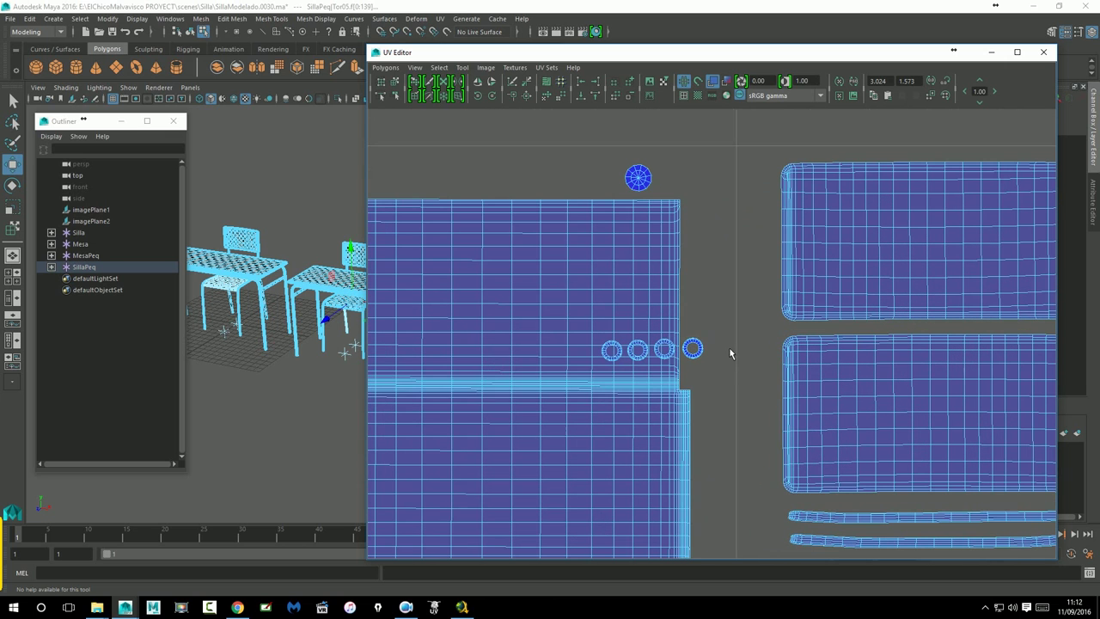
pyautogui.click(693, 348)
# Orbit the 3D view to an angled corner view of the table
pyautogui.keyDown('alt'); pyautogui.moveTo(283, 292); pyautogui.dragTo(283, 408); pyautogui.keyUp('alt')
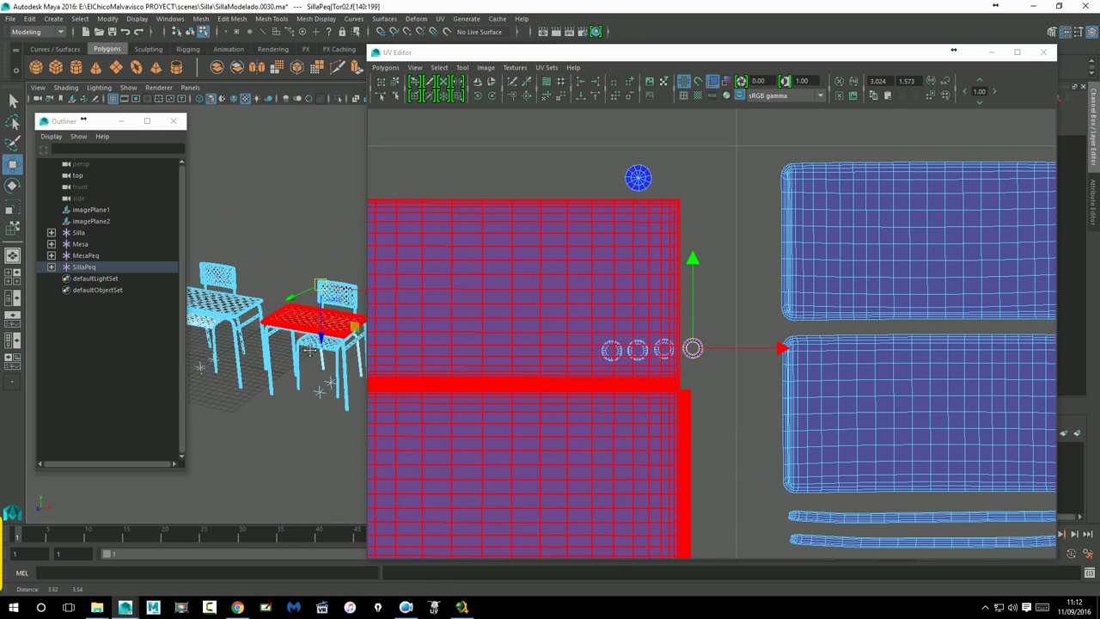
pyautogui.scroll(3, 284, 408)
pyautogui.scroll(1, 305, 360)
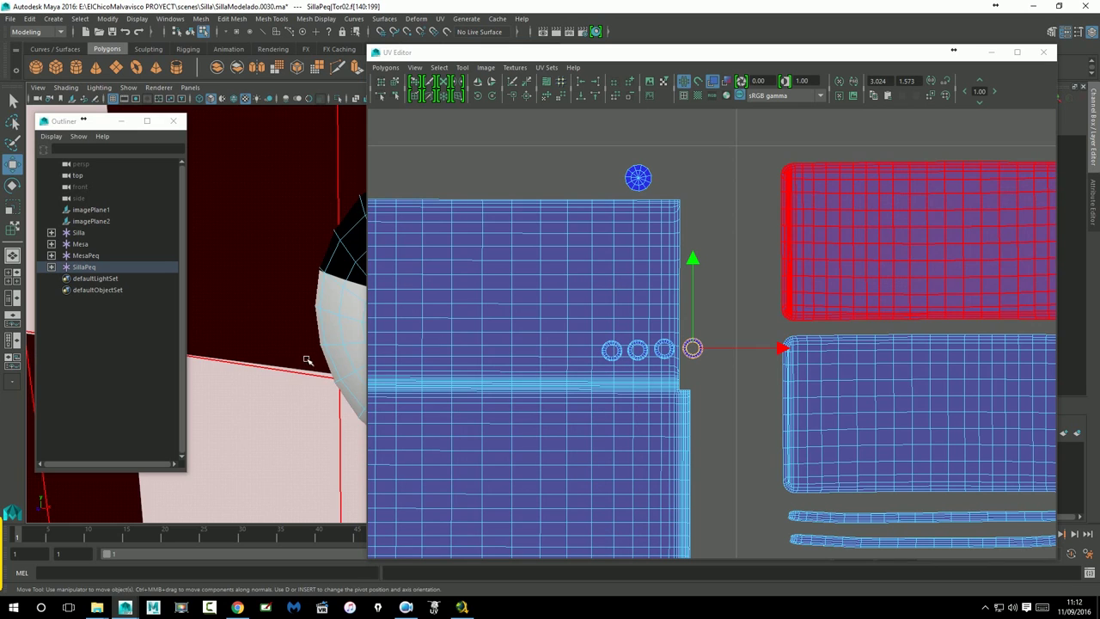
pyautogui.scroll(2, 305, 361)
pyautogui.keyDown('alt'); pyautogui.moveTo(305, 361); pyautogui.dragTo(727, 348); pyautogui.keyUp('alt')
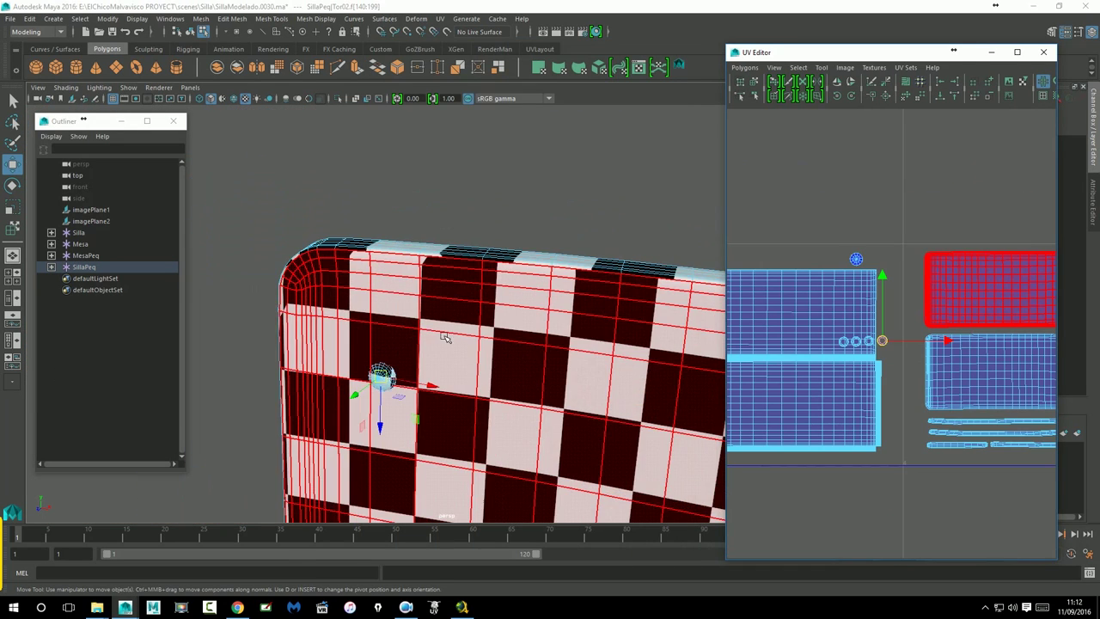
pyautogui.keyDown('alt'); pyautogui.moveTo(406, 422); pyautogui.dragTo(245, 472); pyautogui.keyUp('alt')
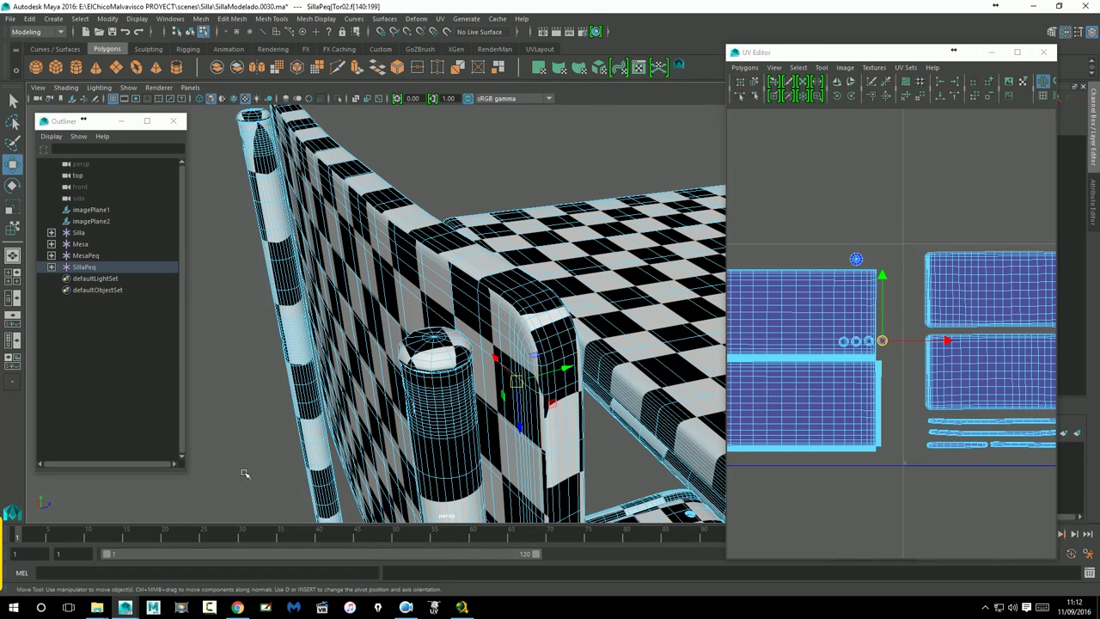
pyautogui.click(903, 368)
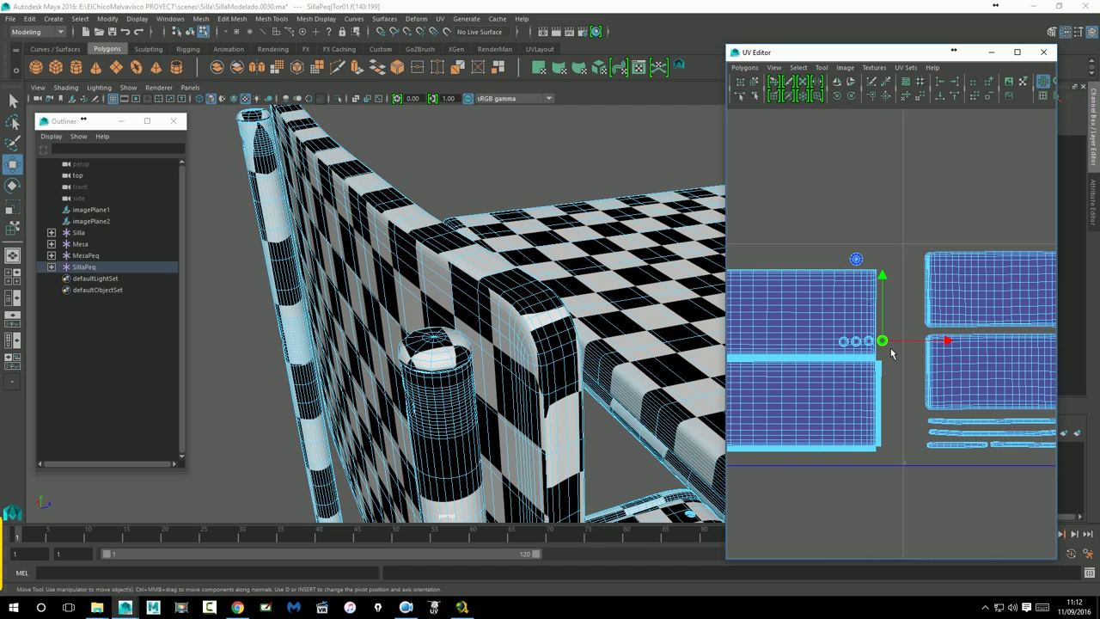
pyautogui.click(19, 167)
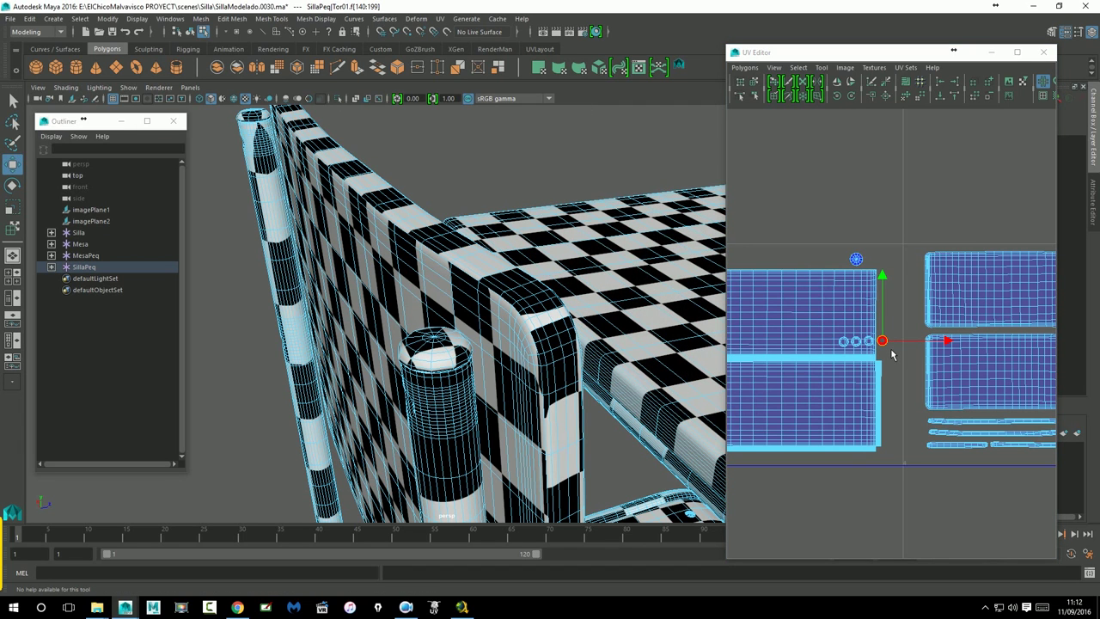
pyautogui.scroll(-5, 890, 348)
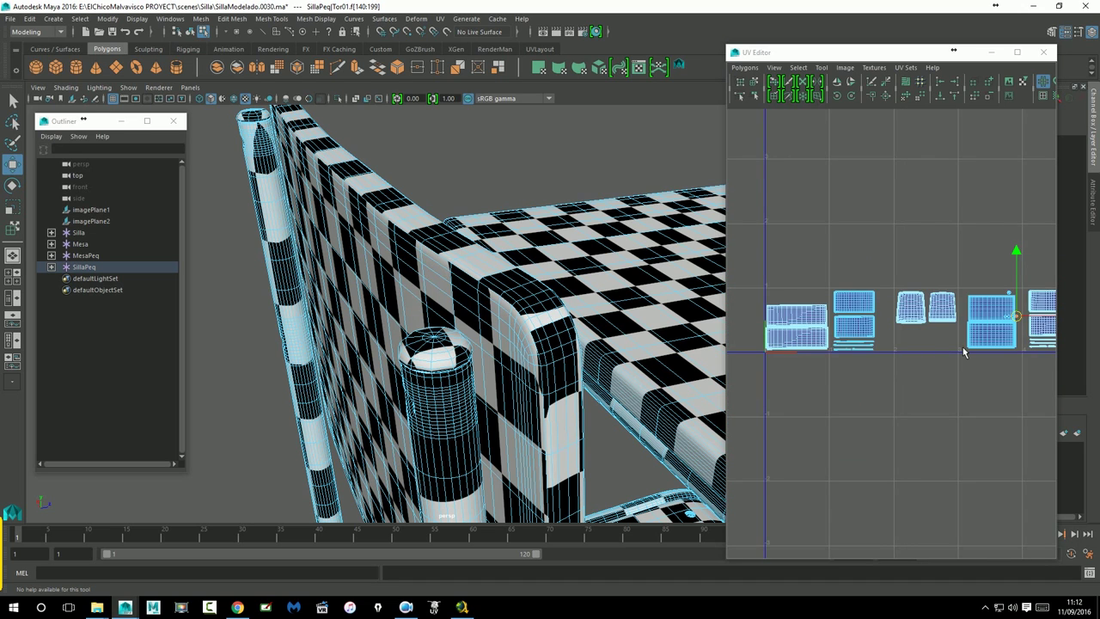
pyautogui.scroll(10, 975, 345)
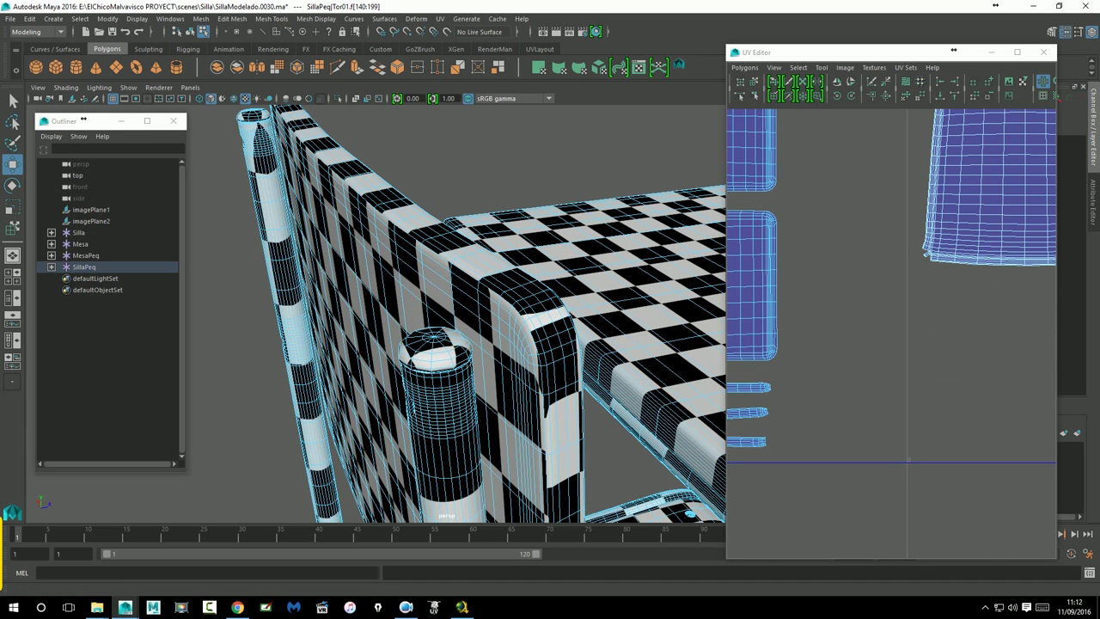
pyautogui.scroll(2, 897, 277)
pyautogui.scroll(-5, 897, 277)
pyautogui.scroll(4, 946, 296)
pyautogui.click(947, 295)
pyautogui.scroll(-3, 976, 297)
pyautogui.keyDown('alt'); pyautogui.moveTo(1023, 307); pyautogui.dragTo(940, 306, button='middle'); pyautogui.keyUp('alt')
pyautogui.scroll(3, 820, 307)
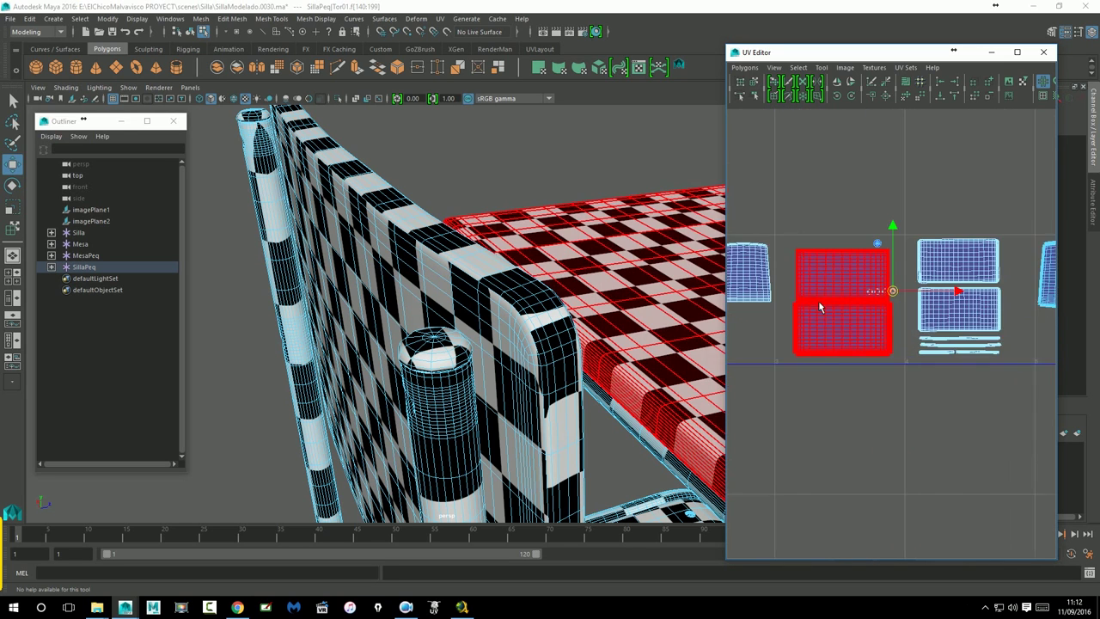
pyautogui.scroll(3, 819, 307)
pyautogui.click(891, 283)
pyautogui.rightClick(881, 245)
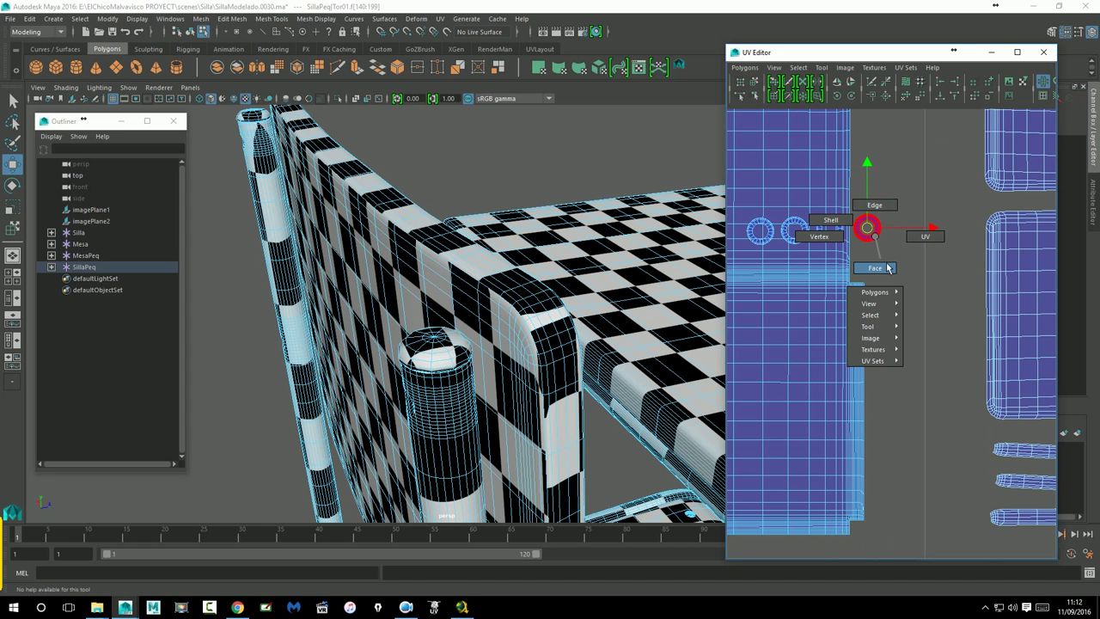
pyautogui.click(889, 277)
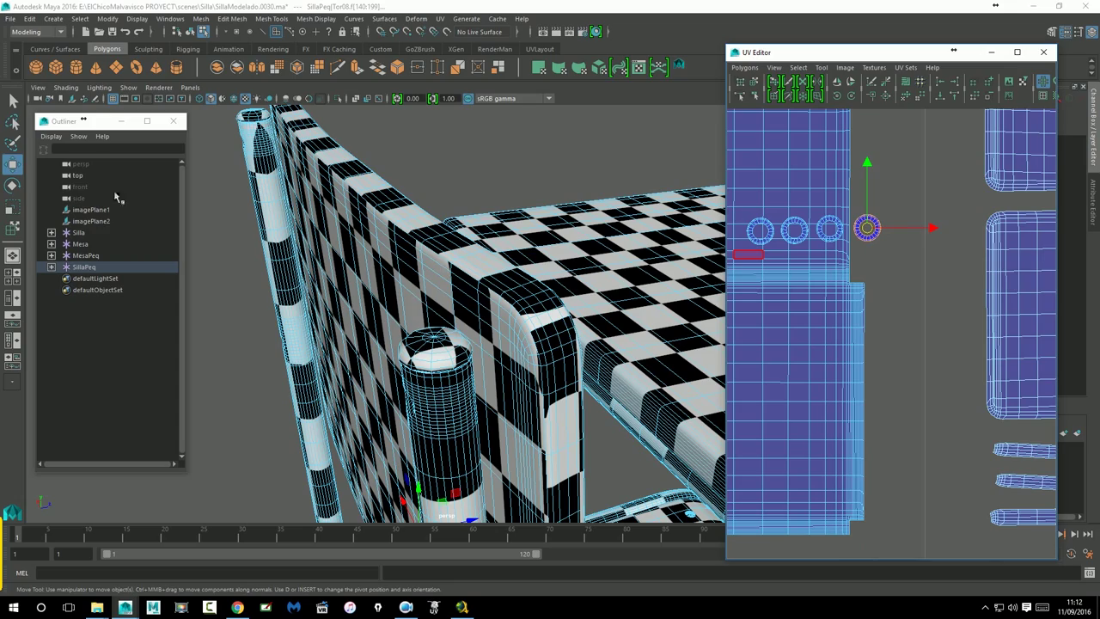
pyautogui.press('f')
pyautogui.moveTo(520, 301)
pyautogui.keyDown('alt'); pyautogui.mouseDown()
pyautogui.moveTo(574, 294)
pyautogui.moveTo(571, 406)
pyautogui.mouseUp(); pyautogui.keyUp('alt')
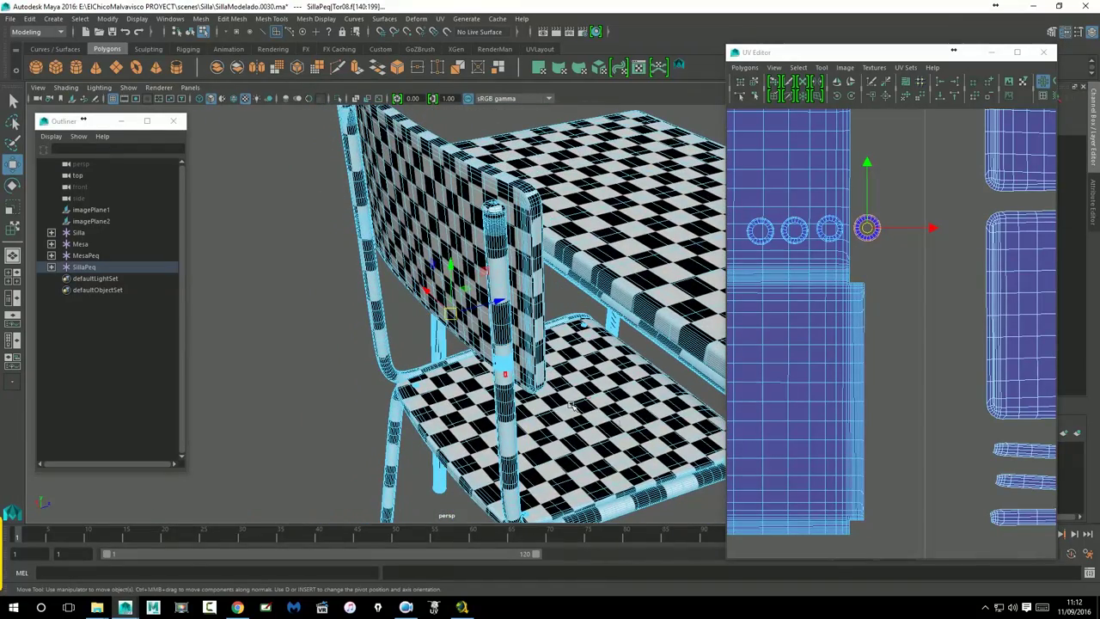
pyautogui.keyDown('alt'); pyautogui.moveTo(587, 274); pyautogui.dragTo(396, 110); pyautogui.keyUp('alt')
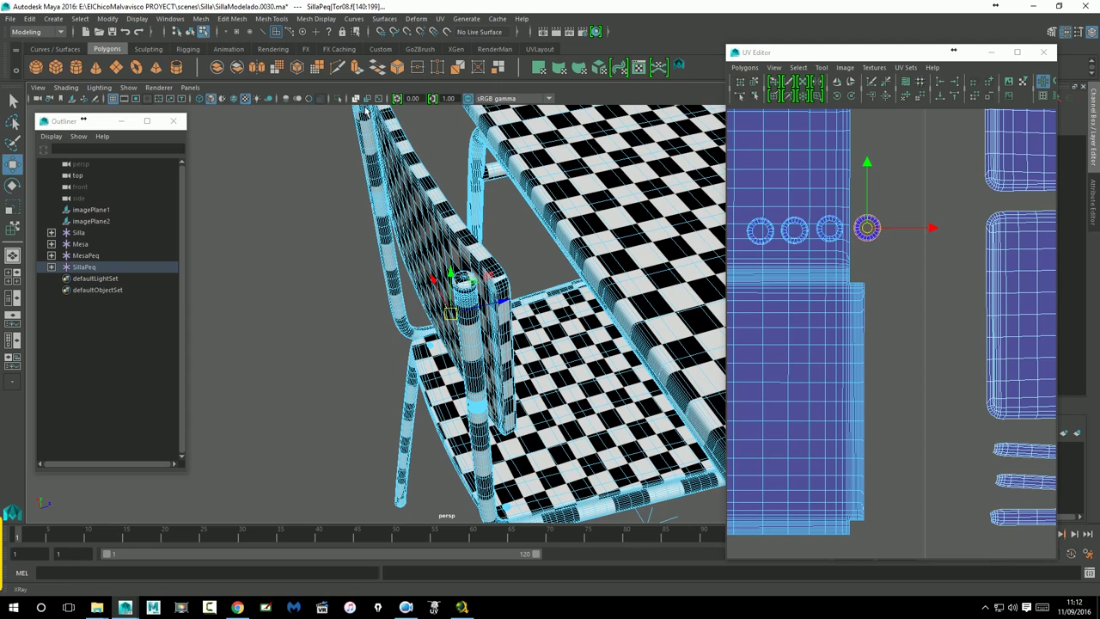
# Toggle Isolate Select on and off, ending with all desks and chairs visible again
pyautogui.click(338, 98)
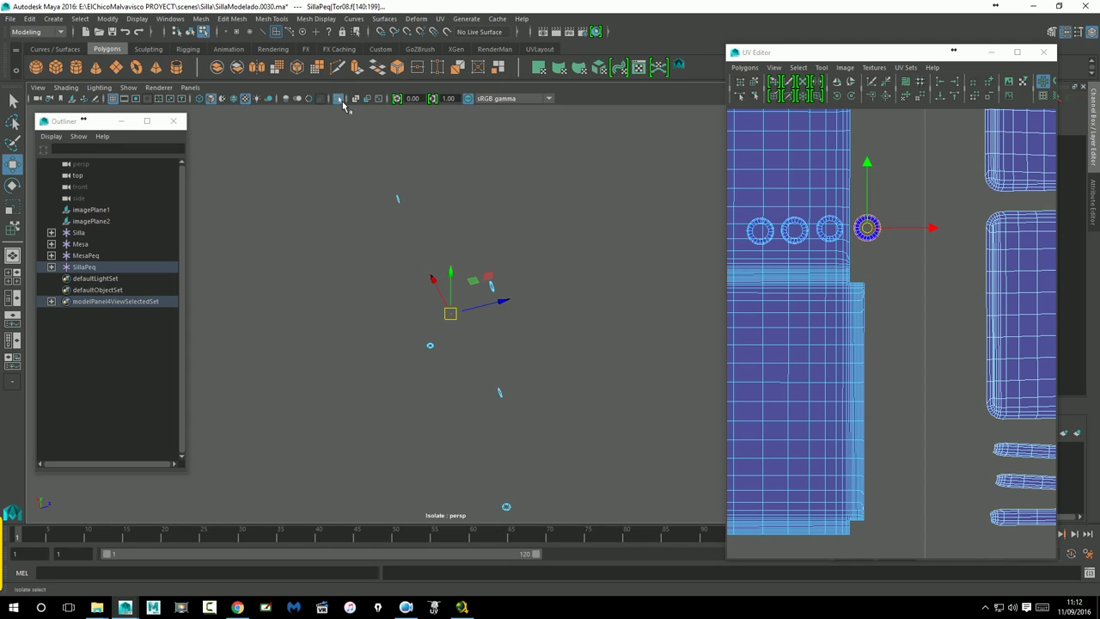
pyautogui.moveTo(587, 312)
pyautogui.keyDown('alt'); pyautogui.mouseDown()
pyautogui.moveTo(609, 361)
pyautogui.moveTo(624, 349)
pyautogui.moveTo(479, 354)
pyautogui.moveTo(567, 373)
pyautogui.moveTo(584, 363)
pyautogui.moveTo(582, 346)
pyautogui.mouseUp(); pyautogui.keyUp('alt')
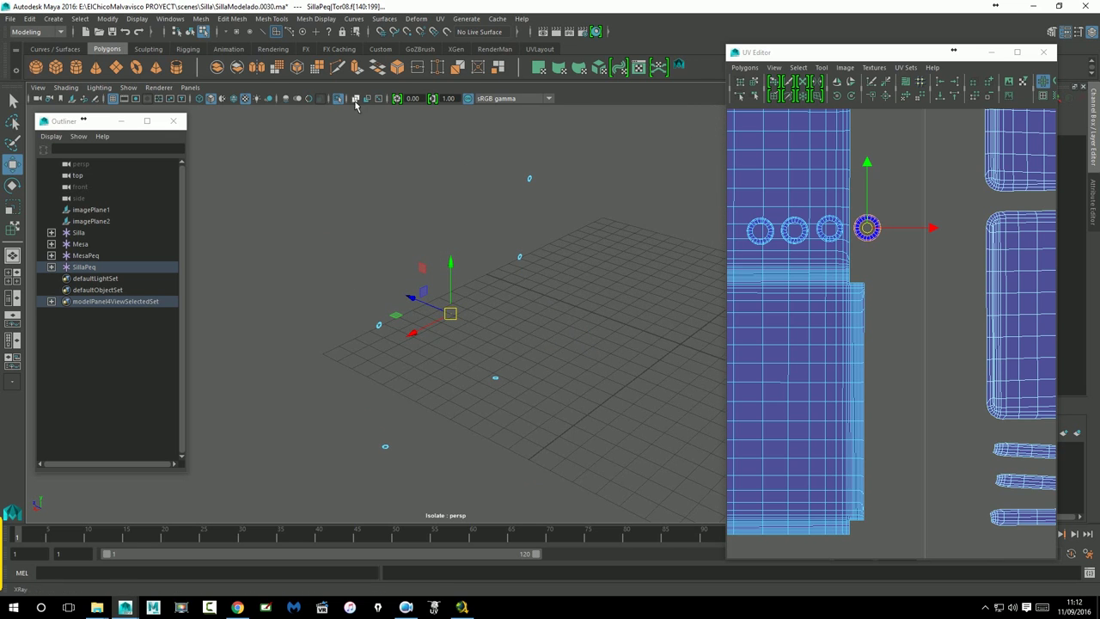
pyautogui.click(340, 100)
pyautogui.click(340, 100)
pyautogui.click(340, 100)
pyautogui.click(340, 100)
pyautogui.click(340, 99)
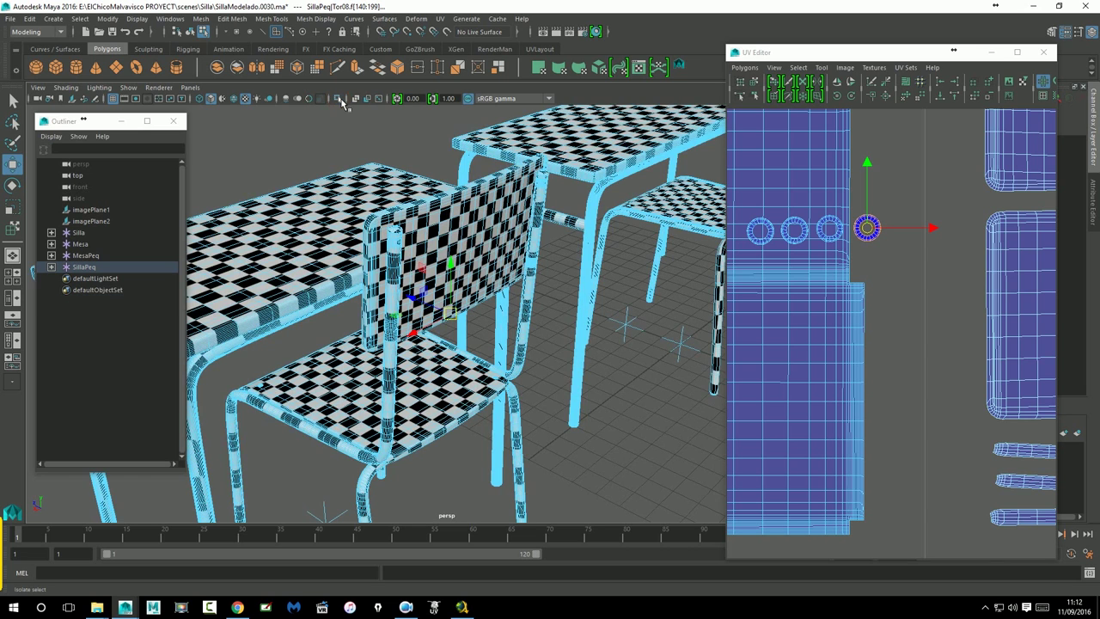
pyautogui.click(340, 99)
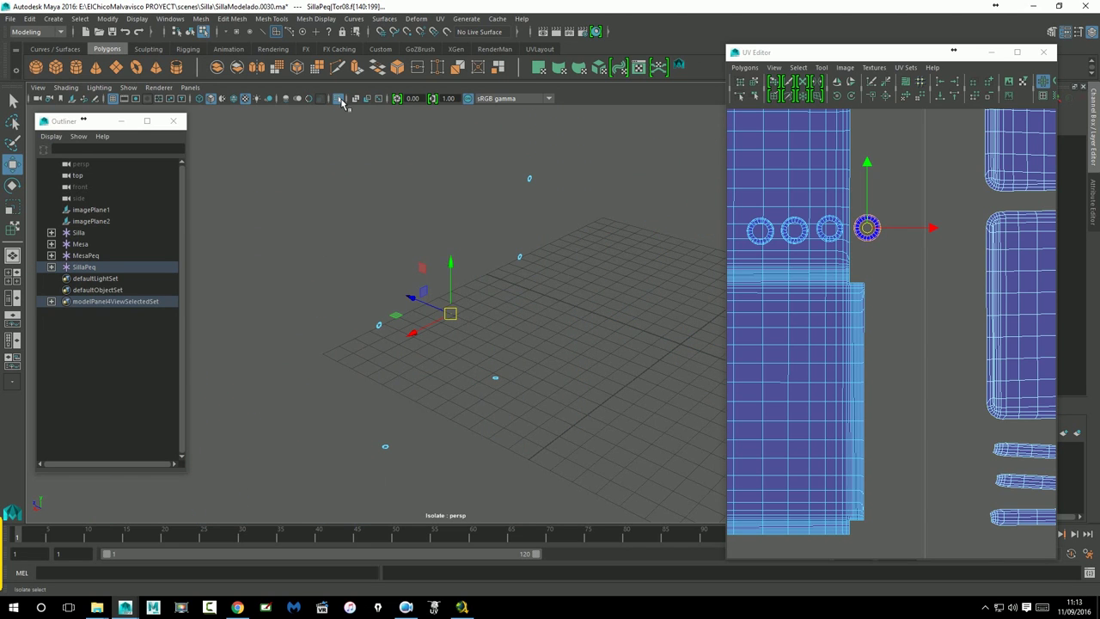
pyautogui.click(340, 100)
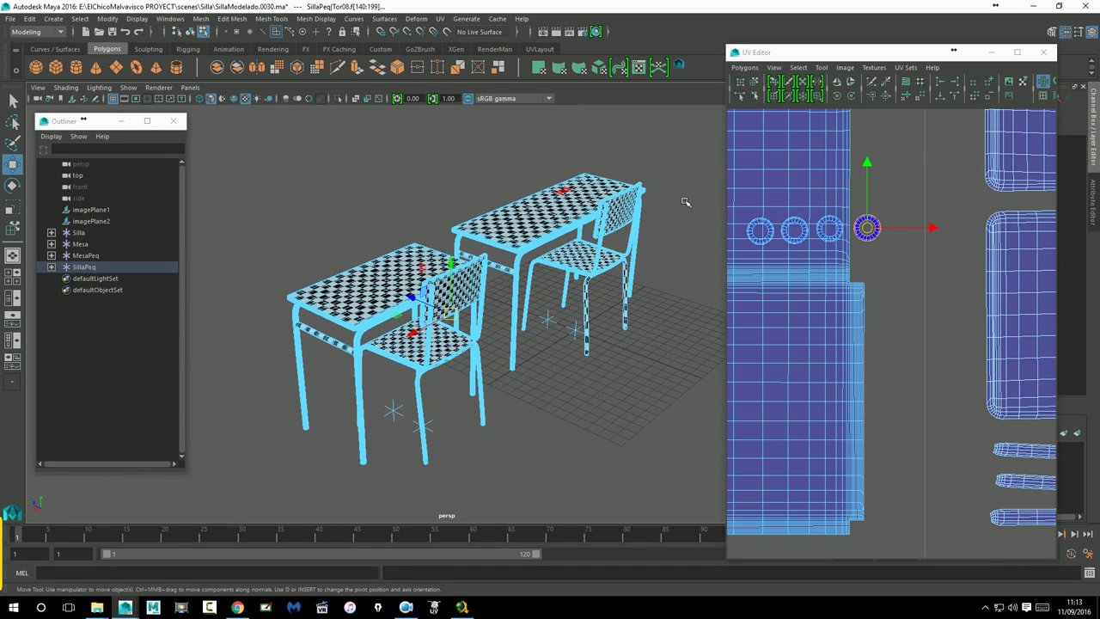
# Select a face on the chair's cap piece and orbit to inspect the chair
pyautogui.scroll(-3, 891, 258)
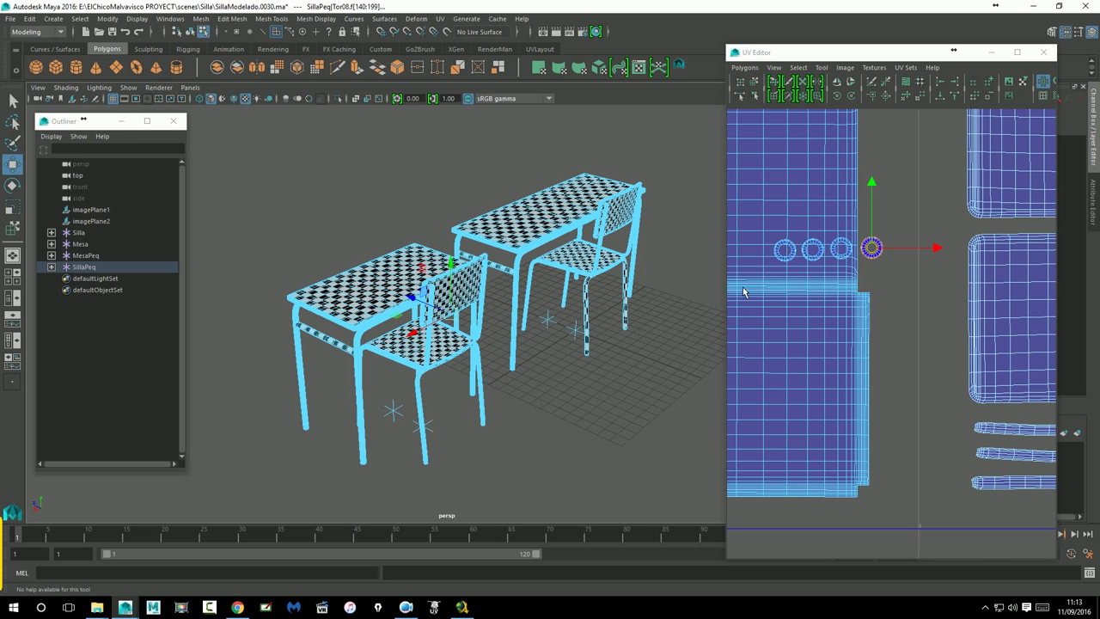
pyautogui.click(872, 243)
pyautogui.scroll(-2, 877, 262)
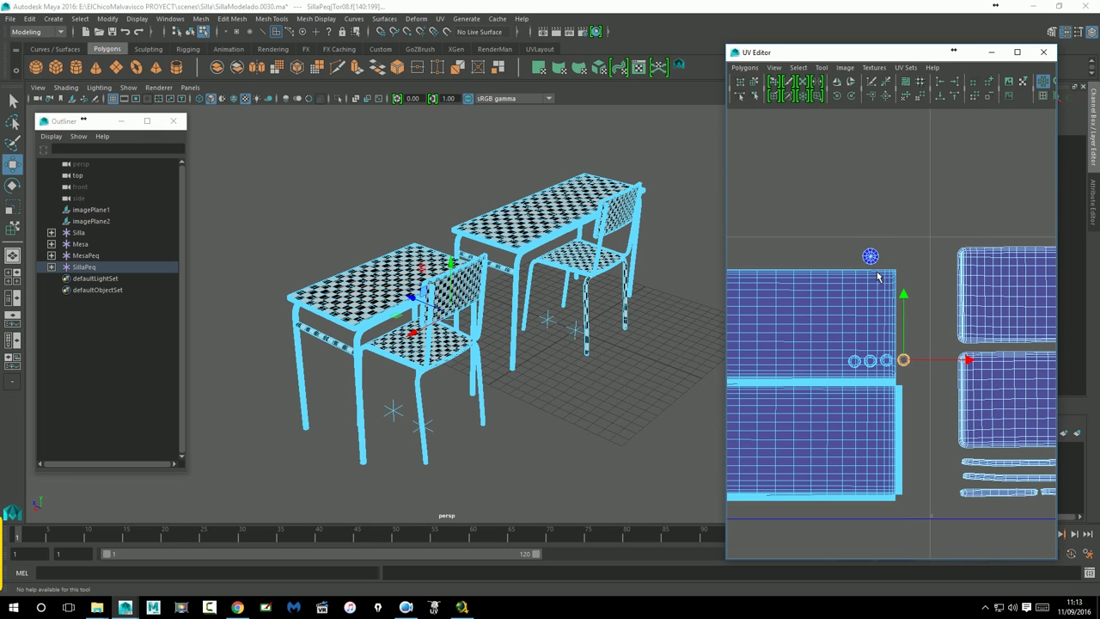
pyautogui.keyDown('alt'); pyautogui.moveTo(481, 370); pyautogui.dragTo(587, 386); pyautogui.keyUp('alt')
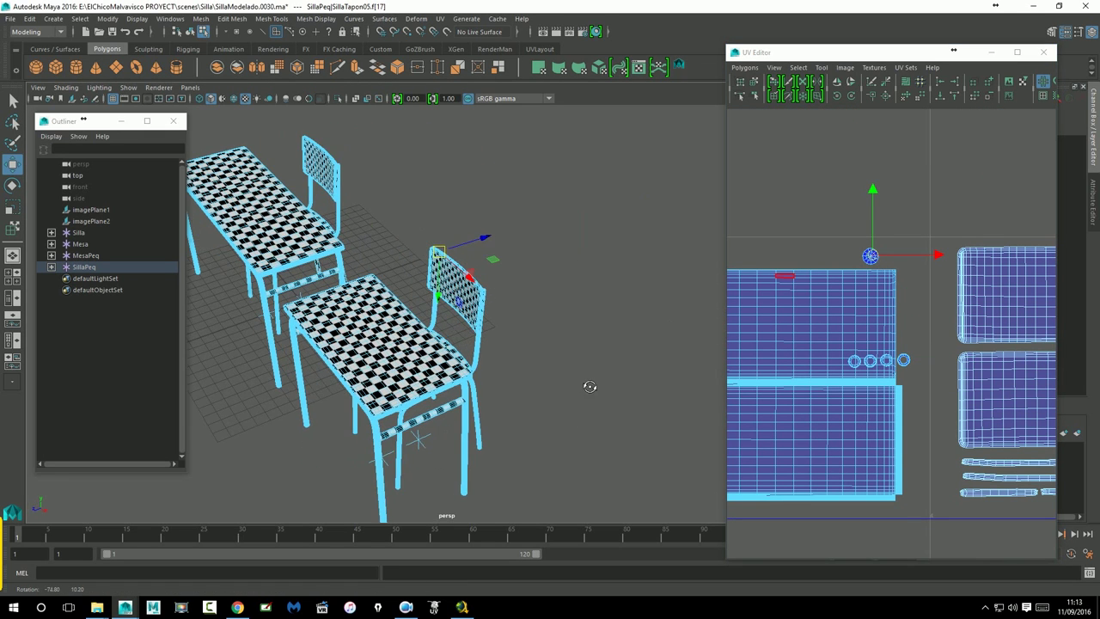
pyautogui.scroll(5, 462, 245)
pyautogui.scroll(-5, 462, 245)
pyautogui.moveTo(462, 245)
pyautogui.keyDown('alt'); pyautogui.mouseDown()
pyautogui.moveTo(608, 320)
pyautogui.moveTo(550, 371)
pyautogui.moveTo(462, 335)
pyautogui.moveTo(467, 327)
pyautogui.moveTo(473, 344)
pyautogui.mouseUp(); pyautogui.keyUp('alt')
pyautogui.scroll(5, 535, 309)
# Frame the UV shell row in the UV Editor and reposition the move pivot
pyautogui.click(860, 250)
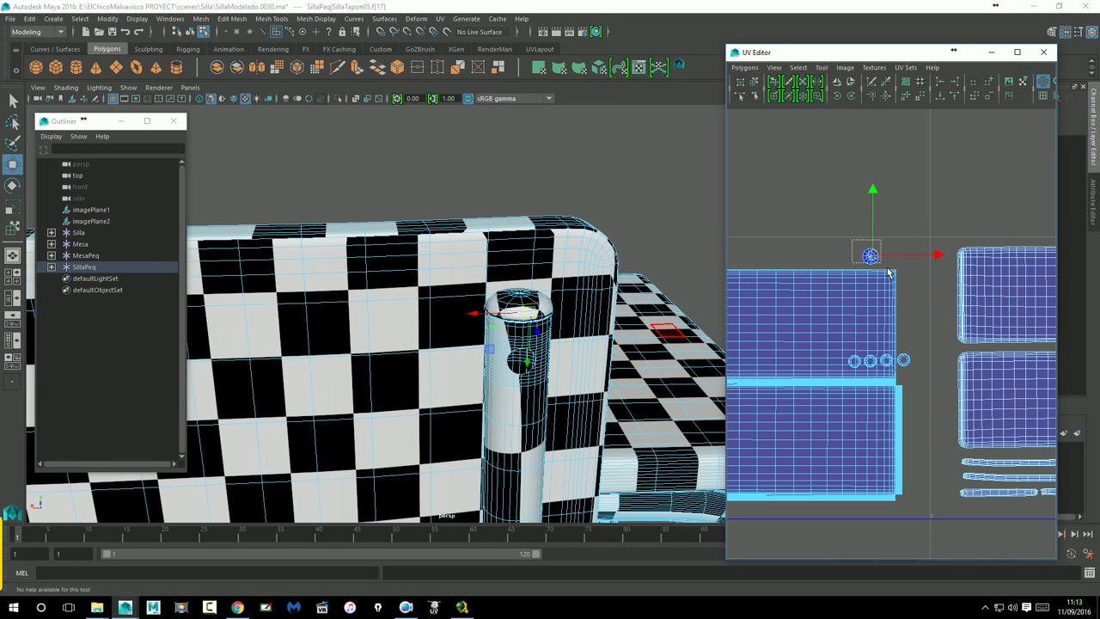
pyautogui.scroll(-5, 893, 283)
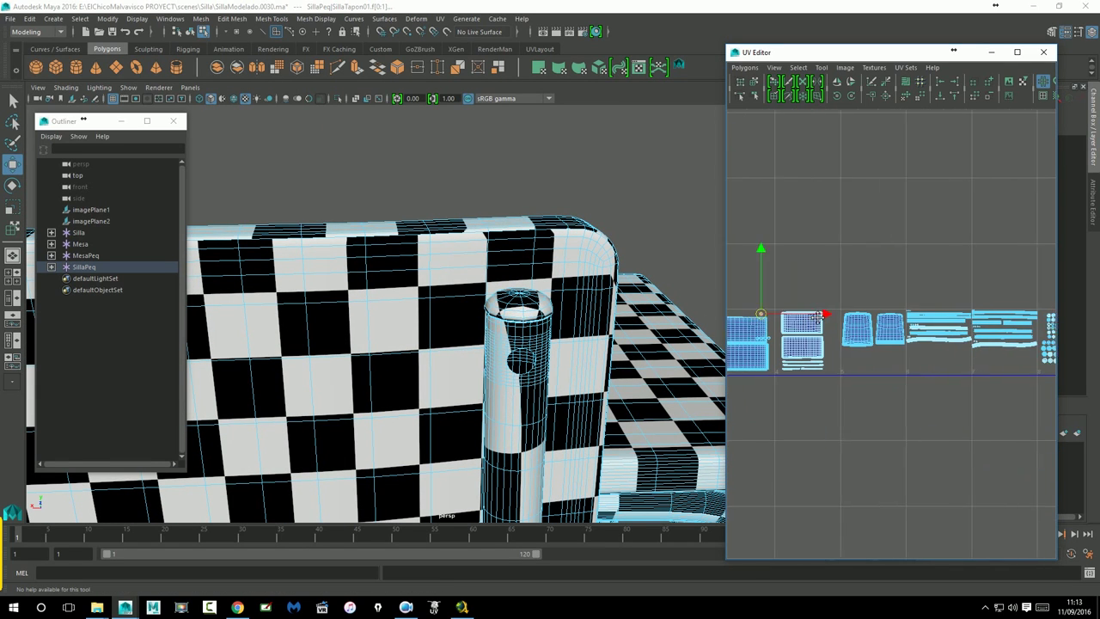
pyautogui.keyDown('alt'); pyautogui.moveTo(914, 309); pyautogui.dragTo(806, 320, button='middle'); pyautogui.keyUp('alt')
pyautogui.keyDown('alt'); pyautogui.moveTo(1022, 326); pyautogui.dragTo(859, 329, button='middle'); pyautogui.keyUp('alt')
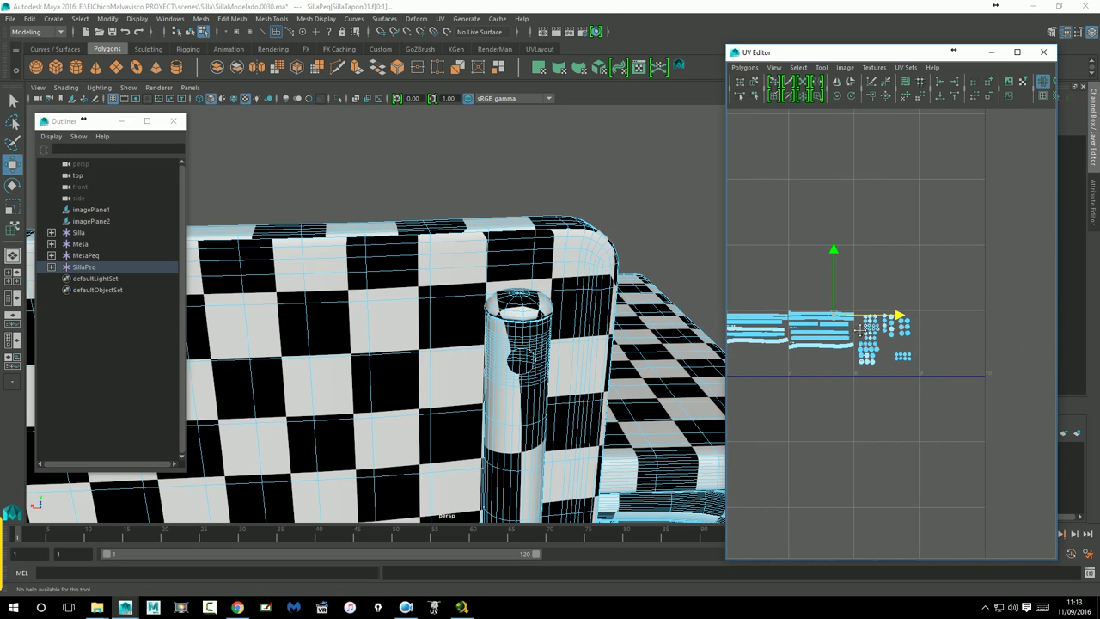
pyautogui.moveTo(900, 318); pyautogui.dragTo(968, 323)
pyautogui.moveTo(910, 263); pyautogui.dragTo(911, 284)
# Select the first round torus shells and move them up above the large shells
pyautogui.scroll(2, 904, 292)
pyautogui.scroll(1, 859, 326)
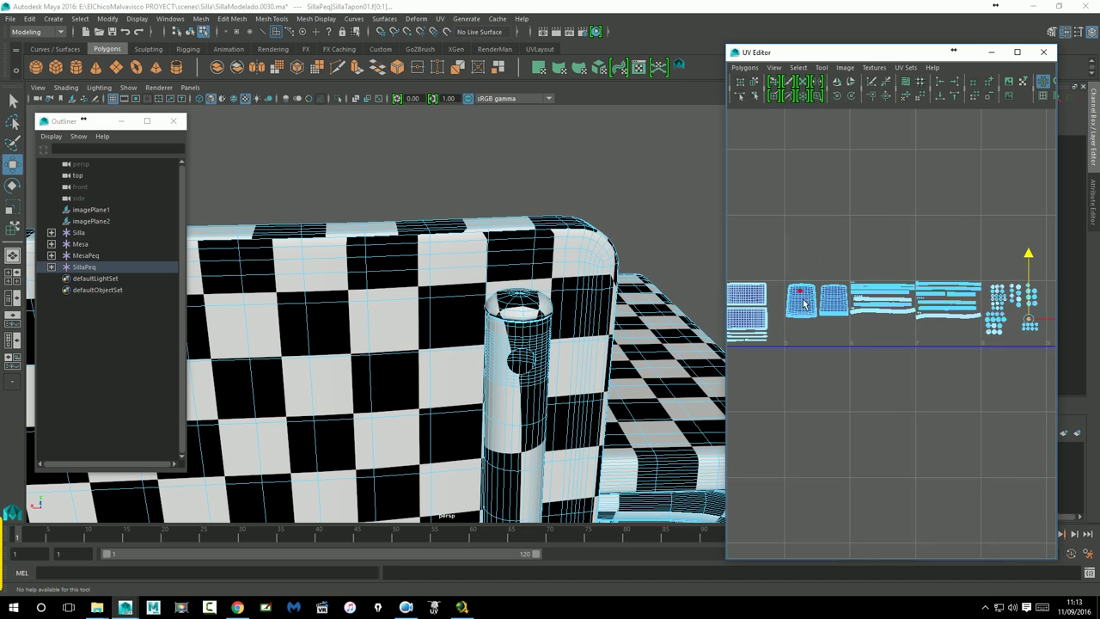
pyautogui.scroll(2, 844, 348)
pyautogui.scroll(3, 844, 348)
pyautogui.scroll(2, 844, 348)
pyautogui.keyDown('alt'); pyautogui.moveTo(844, 348); pyautogui.dragTo(964, 347, button='middle'); pyautogui.keyUp('alt')
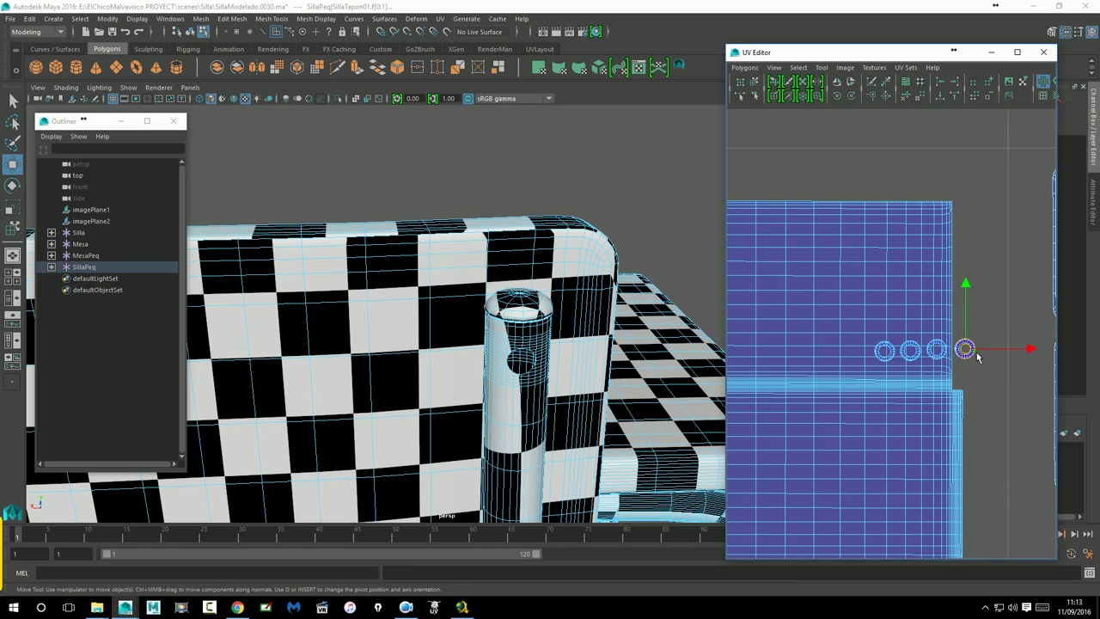
pyautogui.moveTo(972, 347); pyautogui.dragTo(972, 341, button='right')
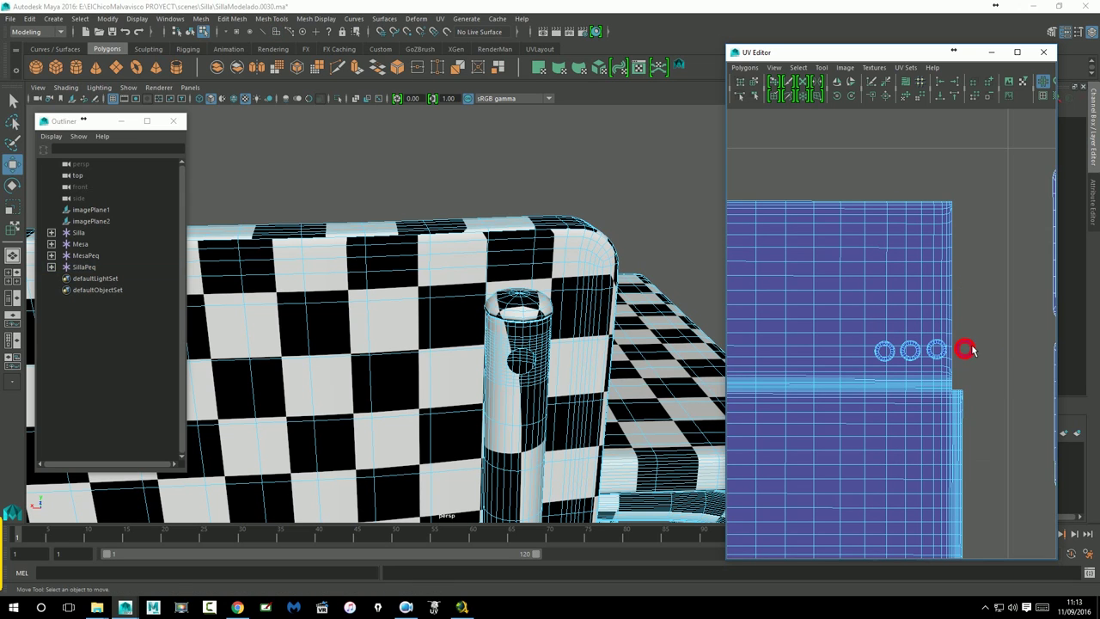
pyautogui.click(967, 348)
pyautogui.click(913, 352)
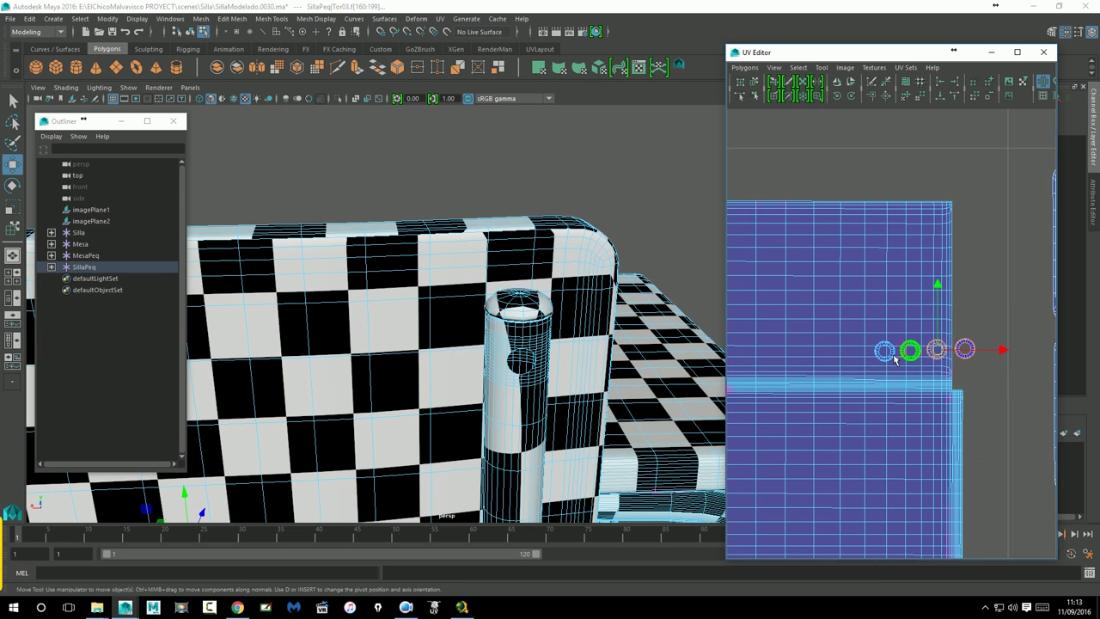
pyautogui.moveTo(928, 357); pyautogui.dragTo(932, 141)
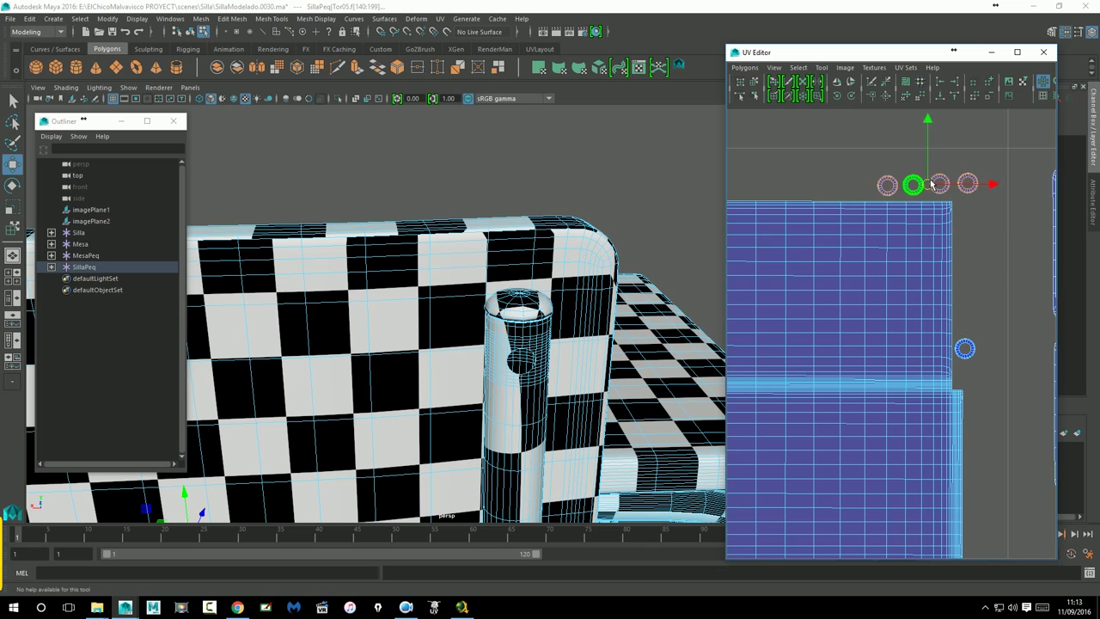
# Move the remaining stacked torus shells up, starting a second row
pyautogui.moveTo(973, 355); pyautogui.dragTo(989, 166)
pyautogui.click(970, 353)
pyautogui.moveTo(970, 354); pyautogui.dragTo(951, 166)
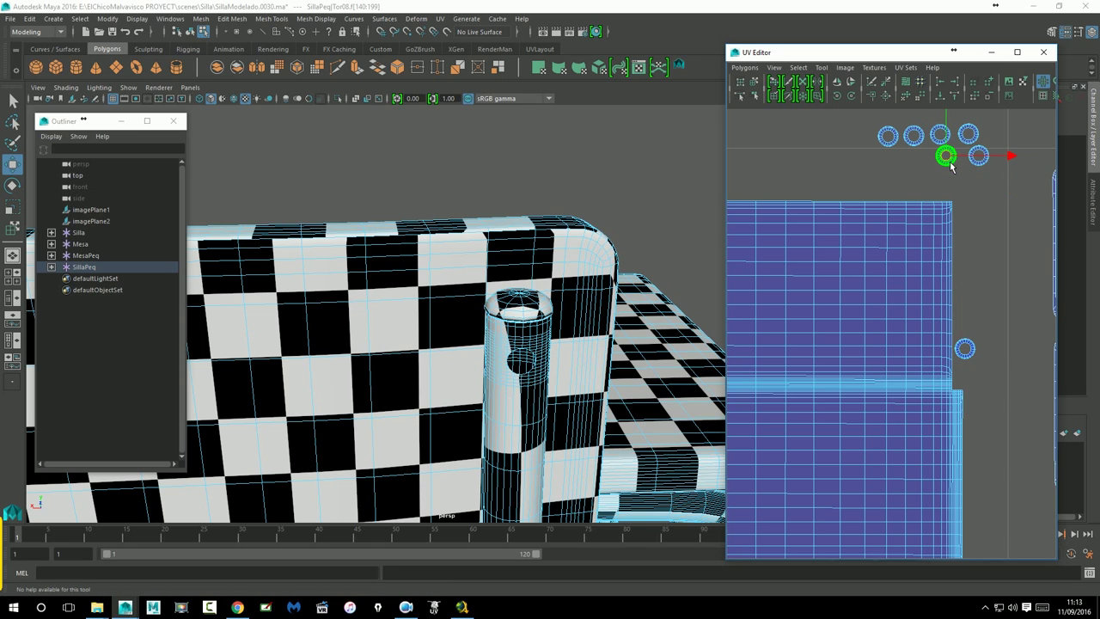
pyautogui.click(970, 351)
pyautogui.moveTo(969, 351); pyautogui.dragTo(921, 169)
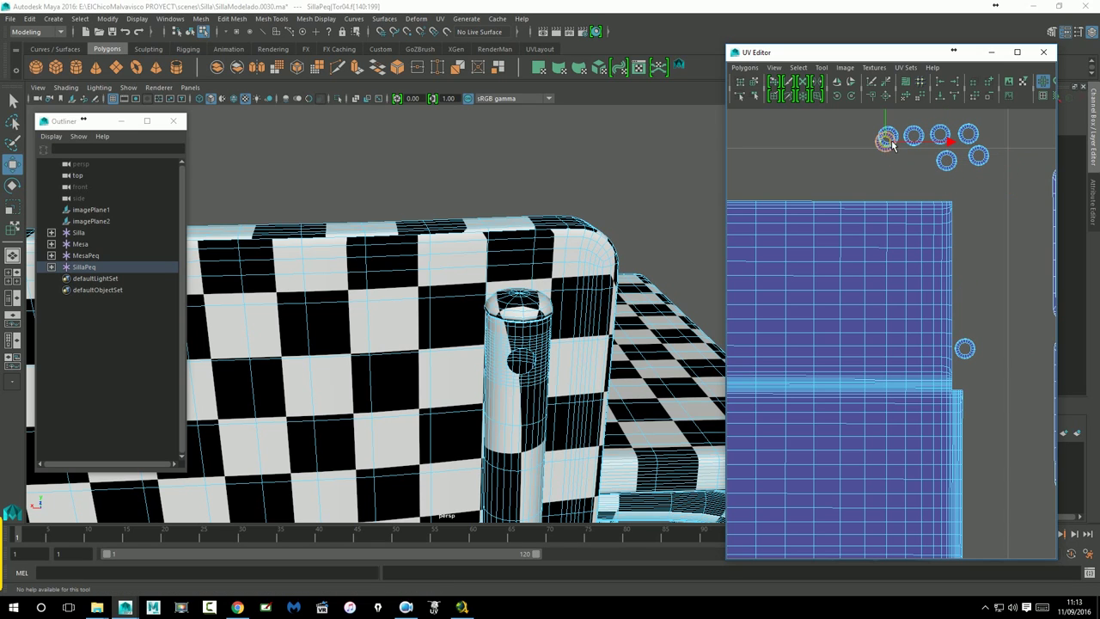
pyautogui.click(969, 350)
pyautogui.moveTo(969, 350)
pyautogui.mouseDown()
pyautogui.moveTo(894, 216)
pyautogui.moveTo(896, 172)
pyautogui.mouseUp()
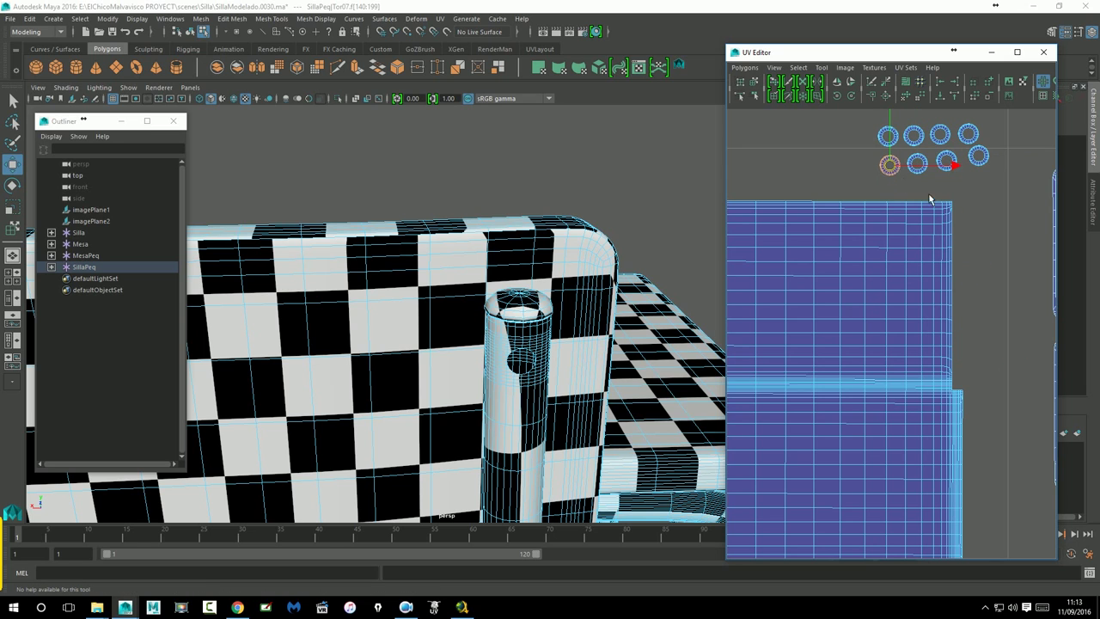
# Select all the torus circles and place them beside the dot-shaped cap shells
pyautogui.scroll(-2, 911, 180)
pyautogui.moveTo(971, 238); pyautogui.dragTo(877, 187)
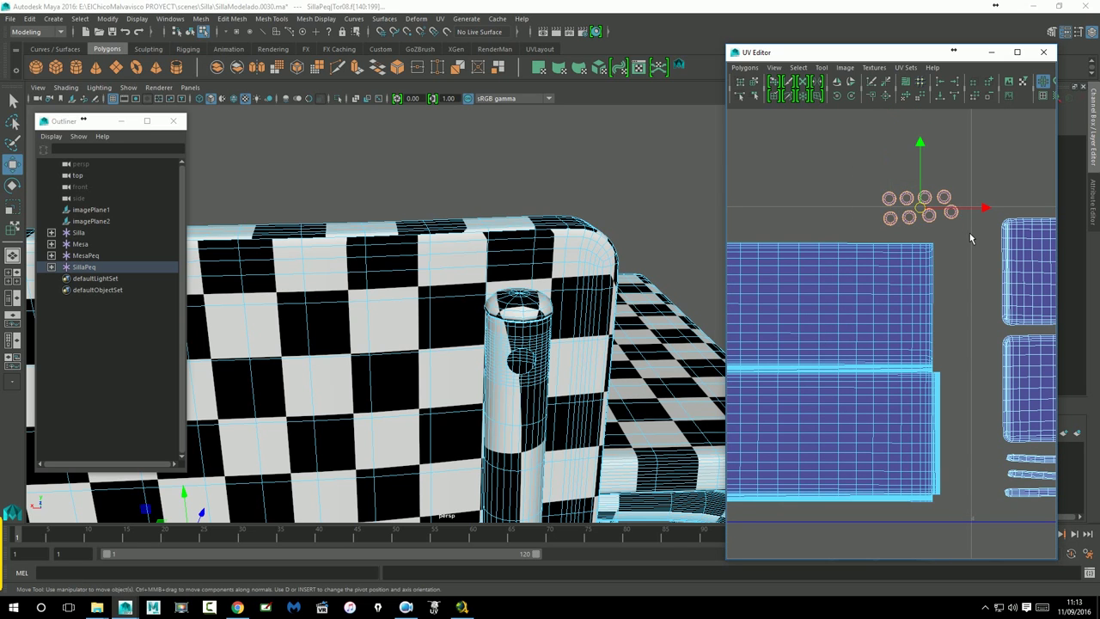
pyautogui.scroll(-2, 971, 238)
pyautogui.scroll(-2, 961, 255)
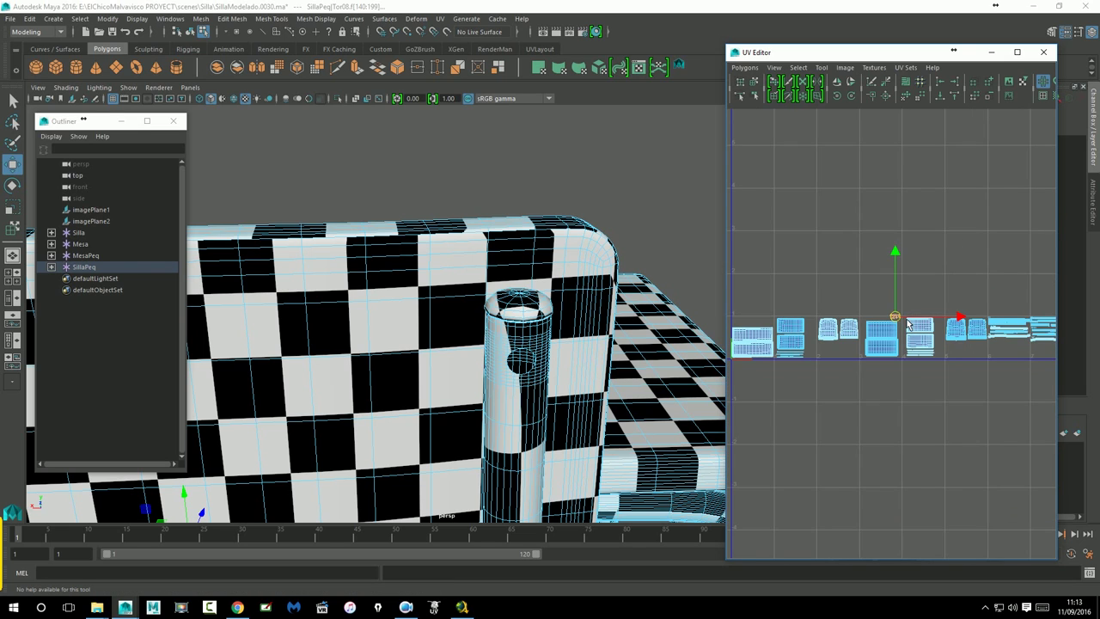
pyautogui.moveTo(908, 323); pyautogui.dragTo(1010, 371)
pyautogui.moveTo(852, 343); pyautogui.dragTo(947, 334)
pyautogui.scroll(2, 940, 337)
pyautogui.scroll(2, 949, 309)
pyautogui.scroll(2, 911, 292)
pyautogui.scroll(2, 918, 311)
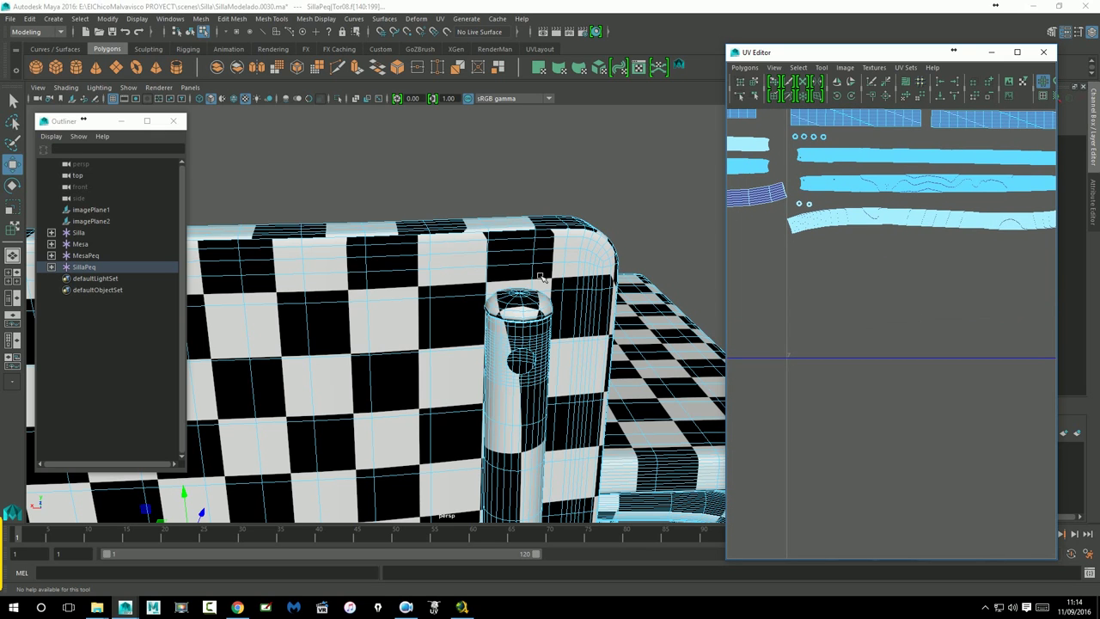
# Orbit around the chairs and table, leaving table face selection and returning to object selection
pyautogui.keyDown('alt'); pyautogui.moveTo(454, 266); pyautogui.dragTo(542, 320); pyautogui.keyUp('alt')
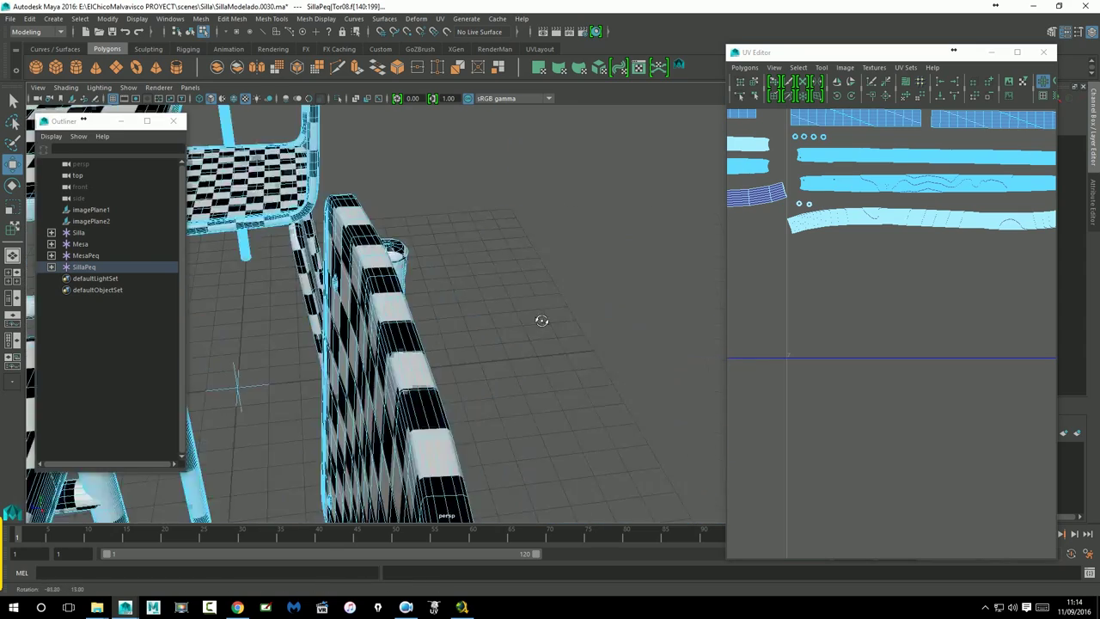
pyautogui.press('f')
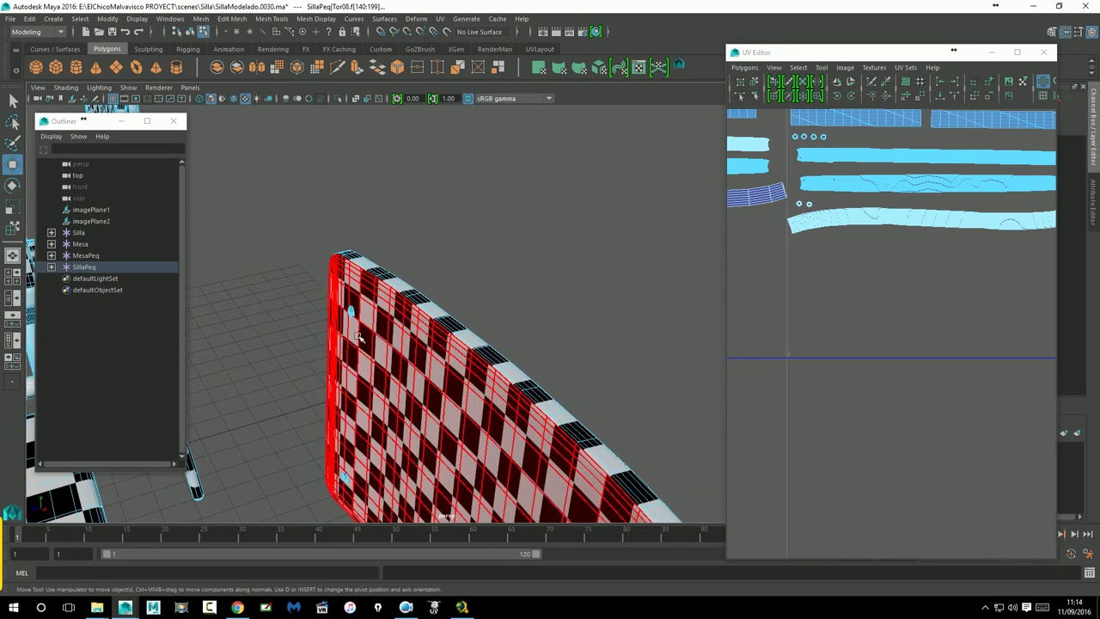
pyautogui.keyDown('alt'); pyautogui.moveTo(318, 331); pyautogui.dragTo(421, 383); pyautogui.keyUp('alt')
pyautogui.scroll(-5, 422, 383)
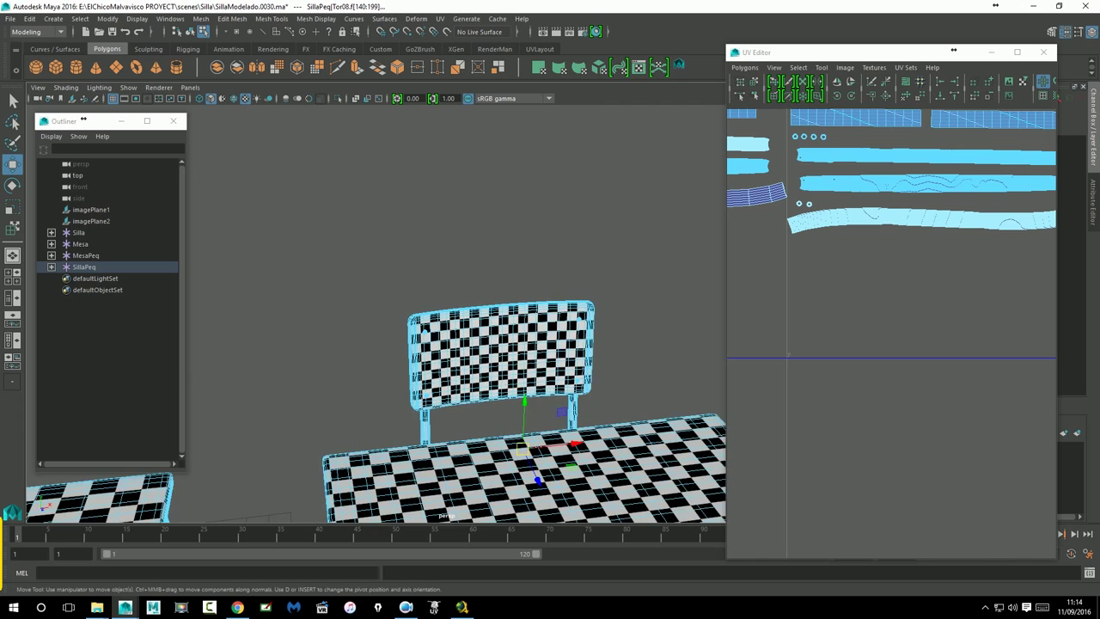
pyautogui.moveTo(421, 383)
pyautogui.keyDown('alt'); pyautogui.mouseDown()
pyautogui.moveTo(508, 396)
pyautogui.moveTo(503, 361)
pyautogui.mouseUp(); pyautogui.keyUp('alt')
pyautogui.moveTo(443, 371); pyautogui.dragTo(502, 286, button='right')
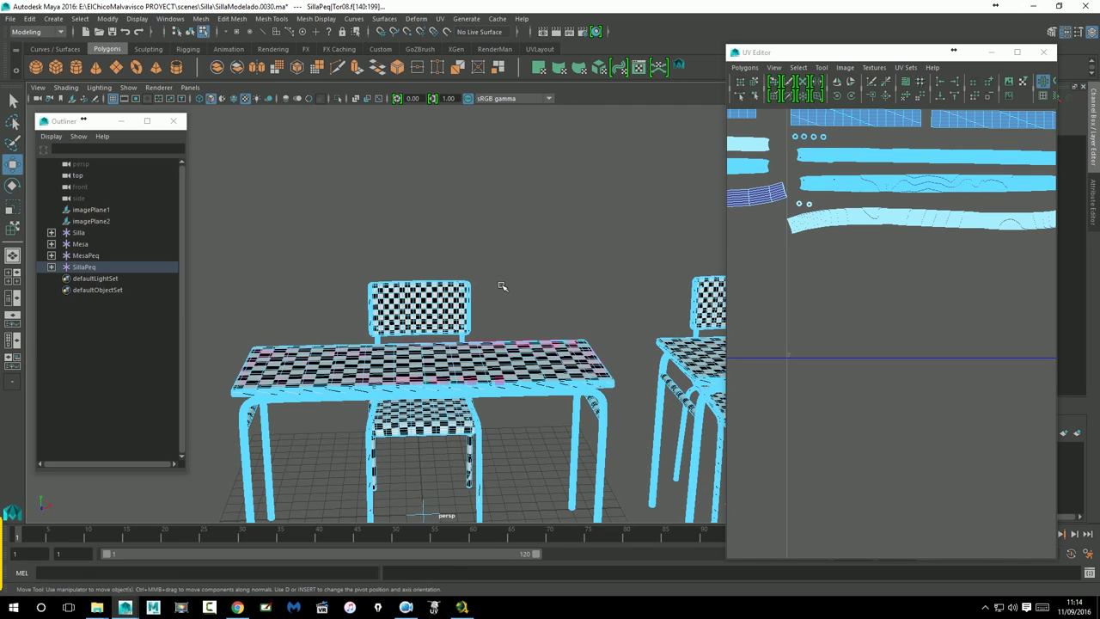
pyautogui.moveTo(471, 342); pyautogui.dragTo(503, 277, button='right')
pyautogui.moveTo(503, 276)
pyautogui.keyDown('alt'); pyautogui.mouseDown()
pyautogui.moveTo(560, 372)
pyautogui.moveTo(601, 378)
pyautogui.mouseUp(); pyautogui.keyUp('alt')
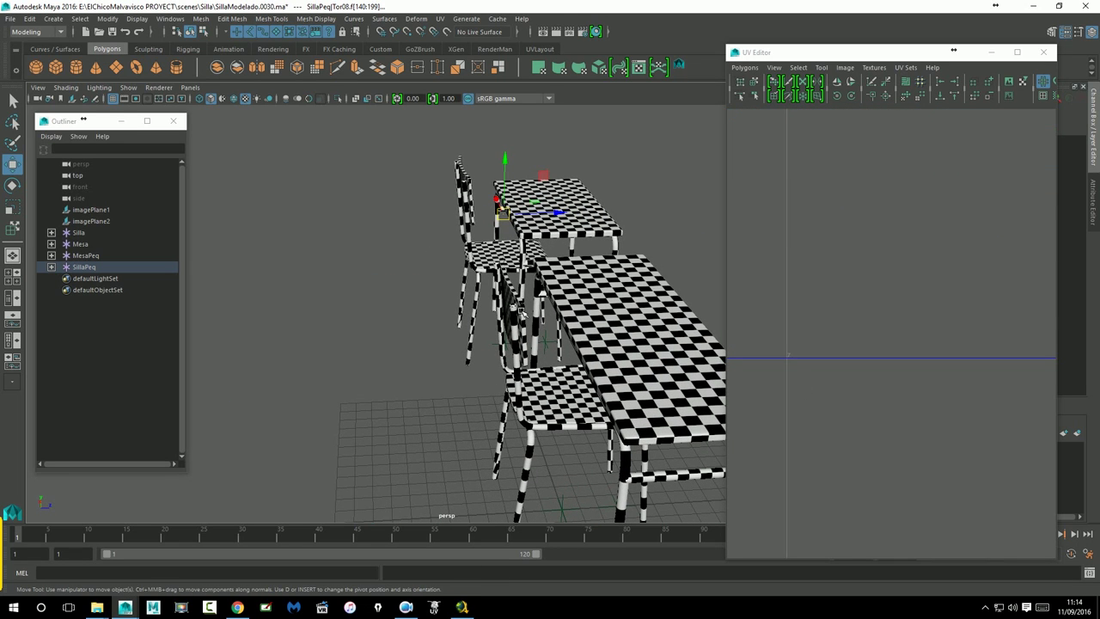
# Select the Silla chair leg piece and frame it, zooming out to see the table side
pyautogui.click(520, 314)
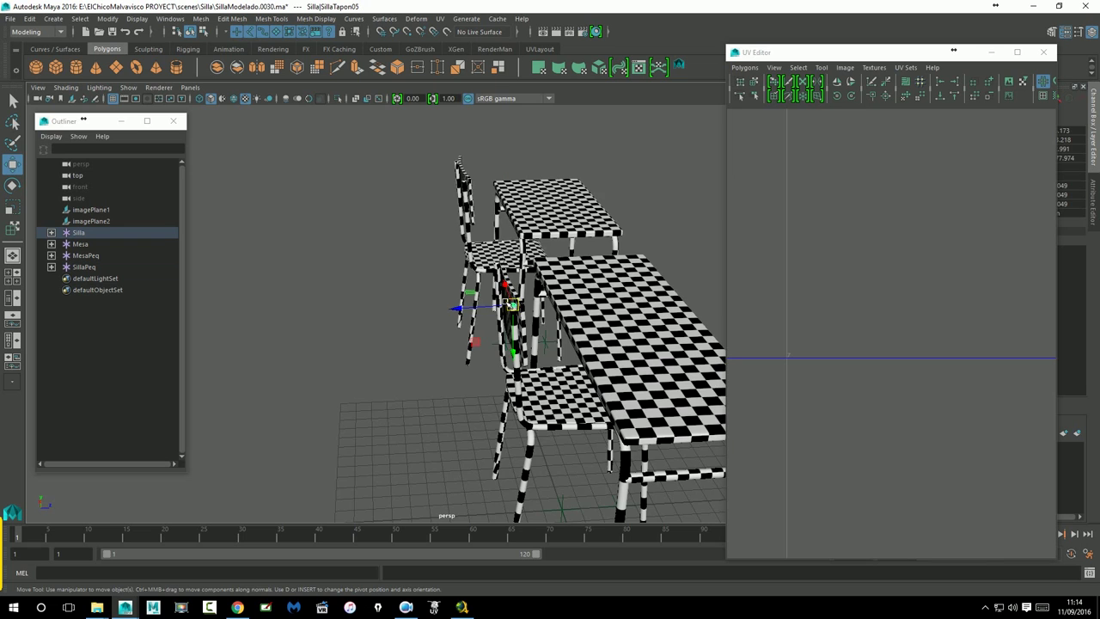
pyautogui.press('f')
pyautogui.scroll(-2, 433, 338)
pyautogui.scroll(-2, 434, 338)
pyautogui.scroll(-2, 434, 338)
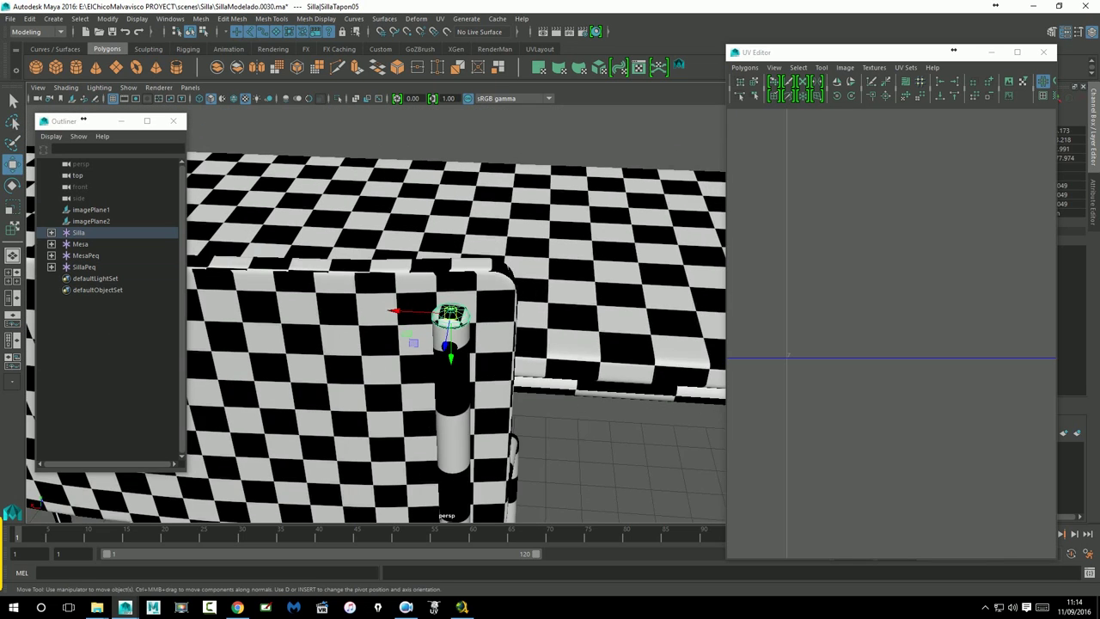
pyautogui.keyDown('alt'); pyautogui.moveTo(433, 338); pyautogui.dragTo(342, 321); pyautogui.keyUp('alt')
pyautogui.moveTo(441, 417)
pyautogui.keyDown('alt'); pyautogui.mouseDown()
pyautogui.moveTo(483, 392)
pyautogui.moveTo(348, 369)
pyautogui.mouseUp(); pyautogui.keyUp('alt')
pyautogui.scroll(-2, 484, 393)
pyautogui.scroll(-2, 464, 419)
# Select the chair leg caps and the MesaTapon02 table leg cap
pyautogui.click(301, 385)
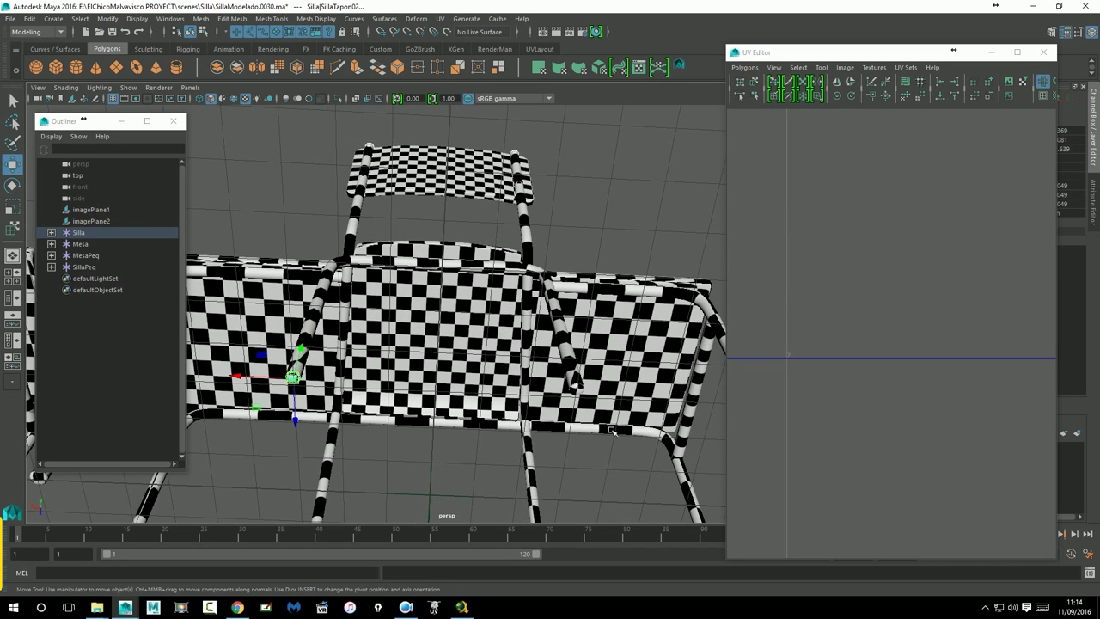
pyautogui.click(582, 401)
pyautogui.keyDown('alt'); pyautogui.moveTo(583, 400); pyautogui.dragTo(576, 398); pyautogui.keyUp('alt')
pyautogui.click(543, 484)
pyautogui.moveTo(393, 442)
pyautogui.keyDown('alt'); pyautogui.mouseDown()
pyautogui.moveTo(422, 356)
pyautogui.moveTo(465, 396)
pyautogui.moveTo(386, 393)
pyautogui.moveTo(454, 344)
pyautogui.mouseUp(); pyautogui.keyUp('alt')
pyautogui.click(535, 401)
pyautogui.moveTo(536, 400)
pyautogui.keyDown('alt'); pyautogui.mouseDown()
pyautogui.moveTo(514, 424)
pyautogui.moveTo(574, 448)
pyautogui.mouseUp(); pyautogui.keyUp('alt')
pyautogui.click(636, 433)
pyautogui.click(560, 477)
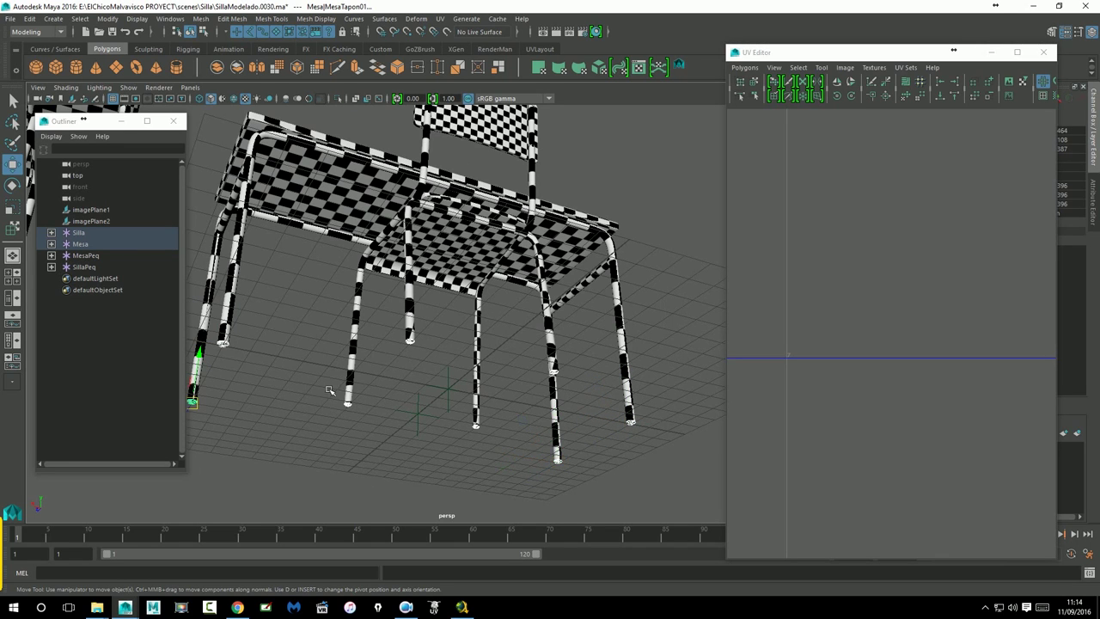
# Pull back to see both chair sets and frame the cap UV shells in the UV Editor
pyautogui.scroll(-3, 387, 365)
pyautogui.keyDown('alt'); pyautogui.moveTo(388, 365); pyautogui.dragTo(567, 419); pyautogui.keyUp('alt')
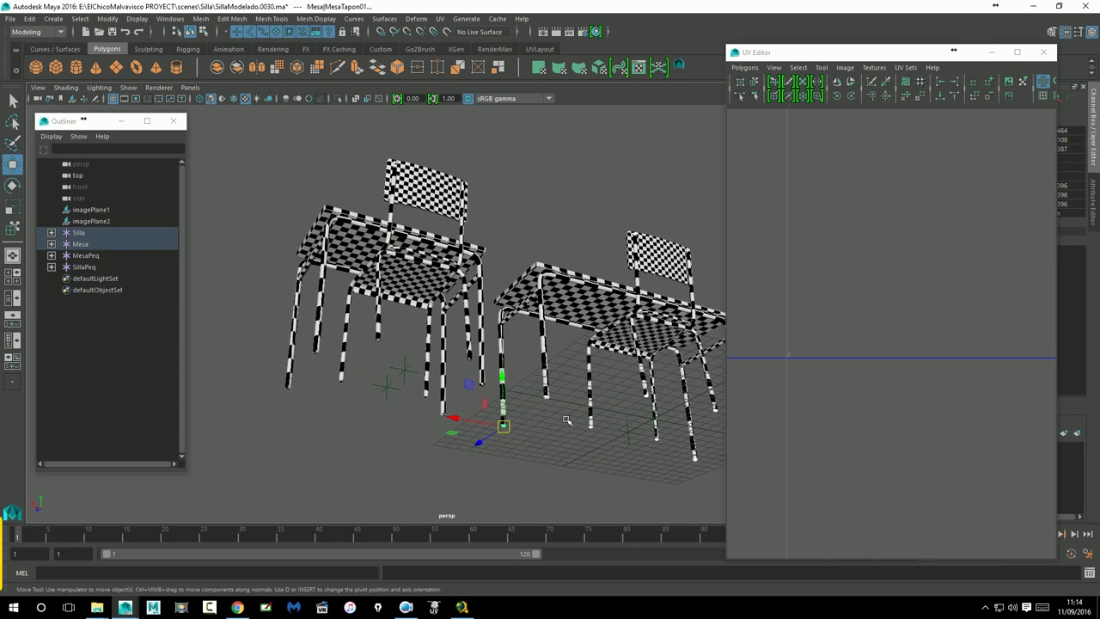
pyautogui.scroll(-3, 870, 315)
pyautogui.scroll(1, 892, 321)
pyautogui.scroll(2, 857, 329)
pyautogui.scroll(1, 846, 278)
# Add the first SillaPeq chair leg caps and a MesaPeq table leg cap to the selection
pyautogui.keyDown('alt'); pyautogui.moveTo(846, 277); pyautogui.dragTo(858, 291, button='middle'); pyautogui.keyUp('alt')
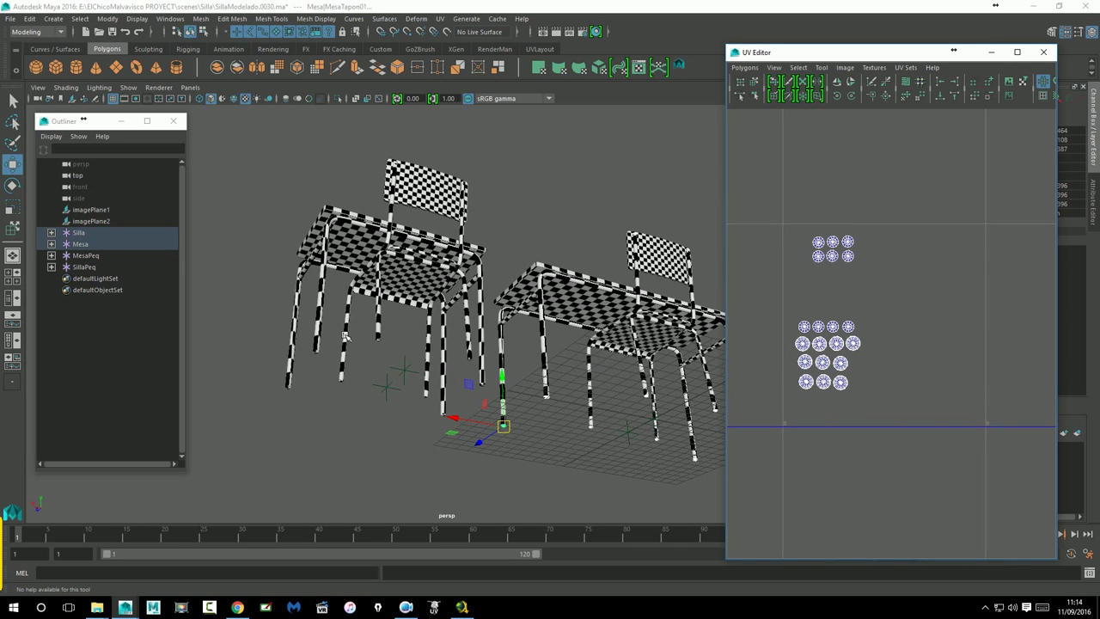
pyautogui.keyDown('alt'); pyautogui.moveTo(503, 395); pyautogui.dragTo(516, 378); pyautogui.keyUp('alt')
pyautogui.keyDown('alt'); pyautogui.moveTo(516, 378); pyautogui.dragTo(516, 367, button='right'); pyautogui.keyUp('alt')
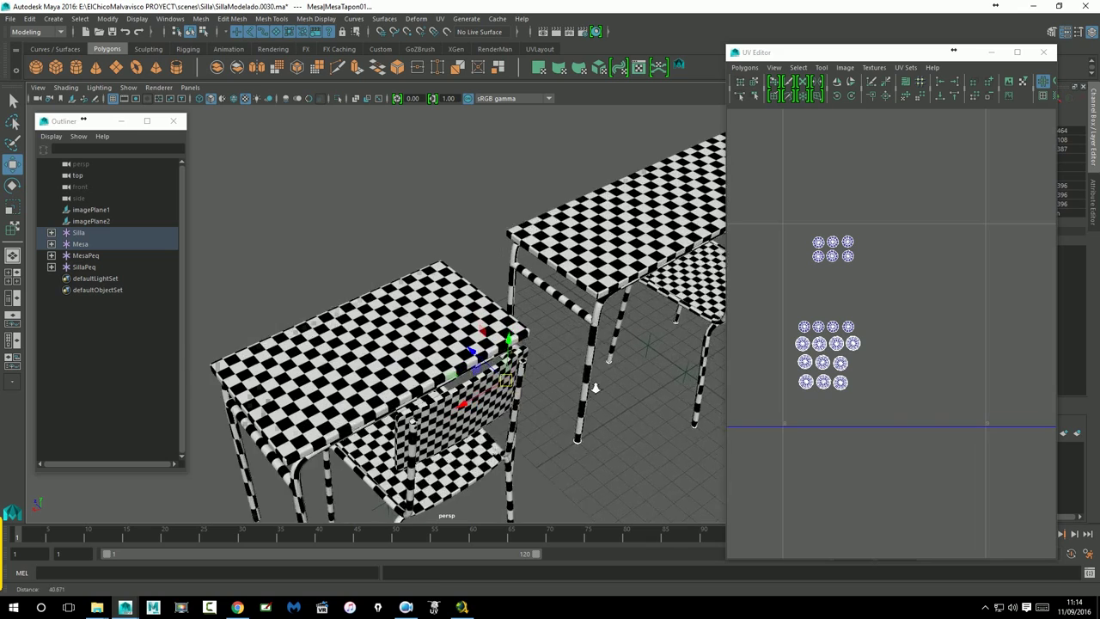
pyautogui.keyDown('alt'); pyautogui.moveTo(515, 367); pyautogui.dragTo(496, 391); pyautogui.keyUp('alt')
pyautogui.keyDown('shift'); pyautogui.click(427, 375); pyautogui.keyUp('shift')
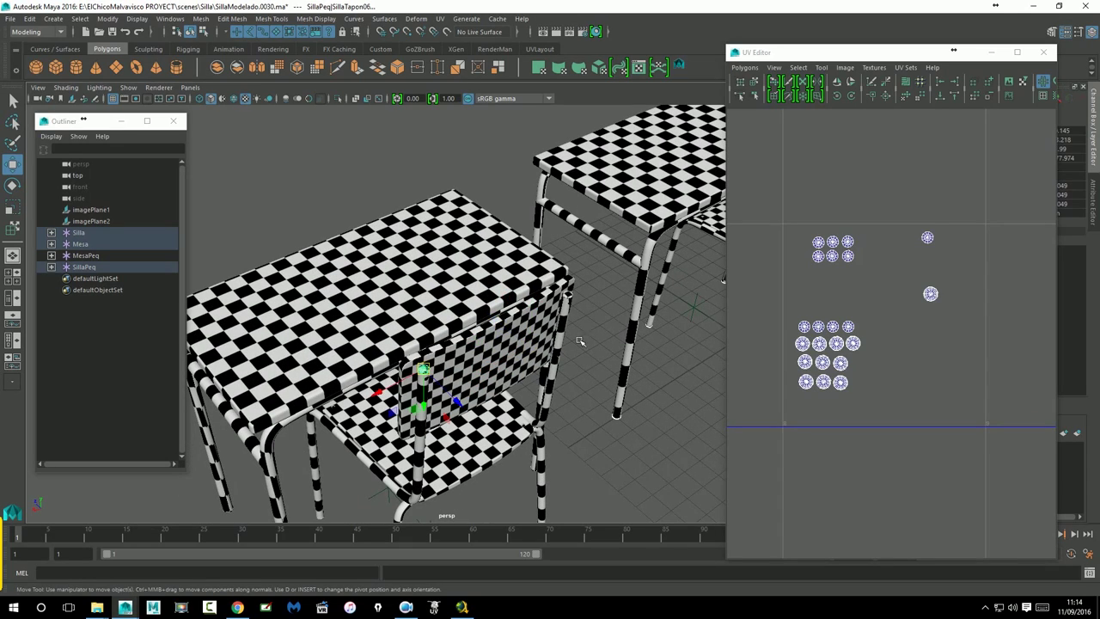
pyautogui.keyDown('shift'); pyautogui.click(574, 302); pyautogui.keyUp('shift')
pyautogui.keyDown('alt'); pyautogui.moveTo(575, 452); pyautogui.dragTo(484, 279); pyautogui.keyUp('alt')
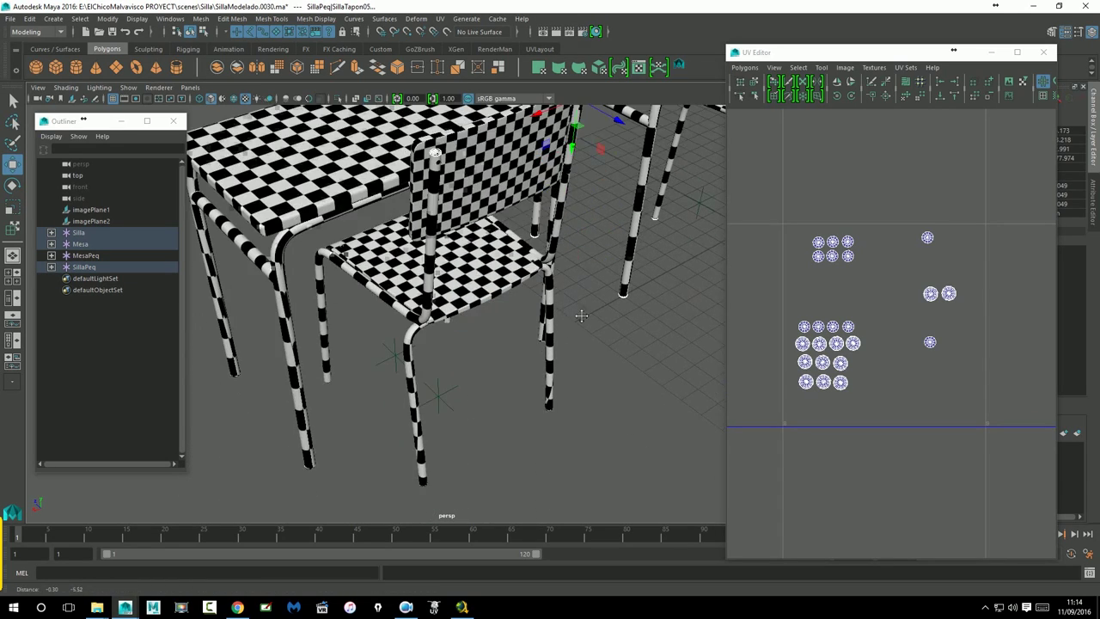
pyautogui.keyDown('shift'); pyautogui.click(479, 260); pyautogui.keyUp('shift')
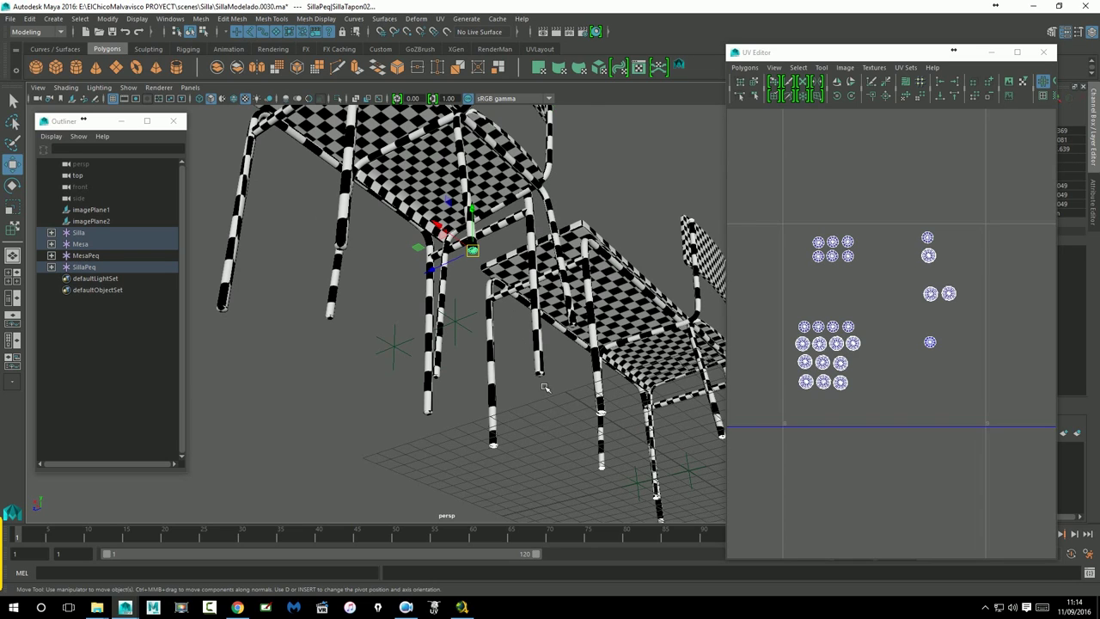
pyautogui.keyDown('shift'); pyautogui.click(580, 332); pyautogui.keyUp('shift')
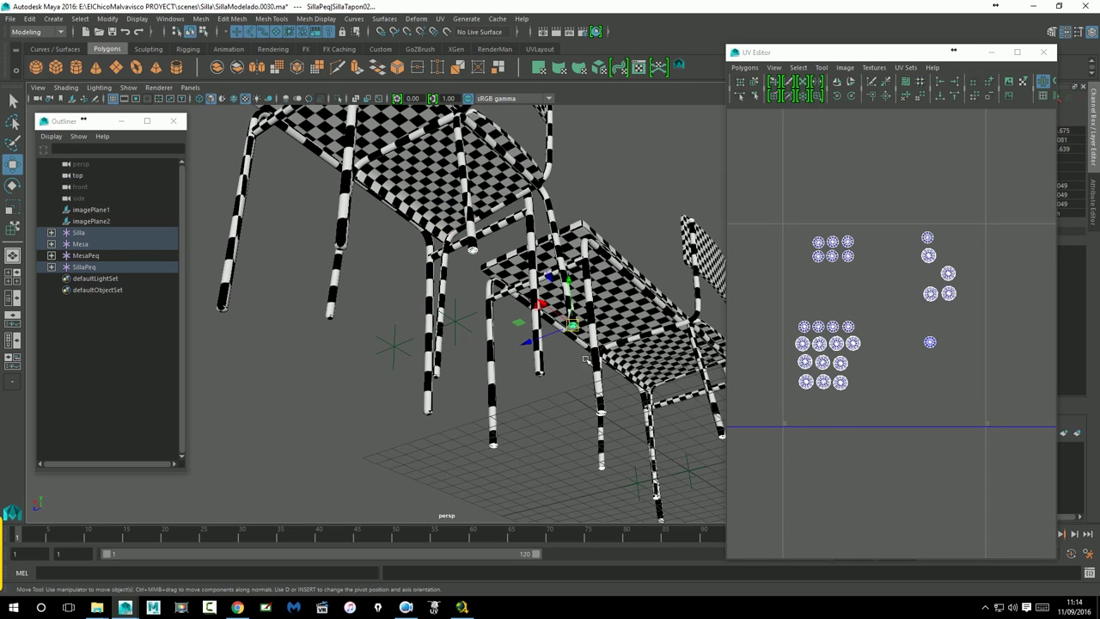
pyautogui.keyDown('shift'); pyautogui.click(548, 384); pyautogui.keyUp('shift')
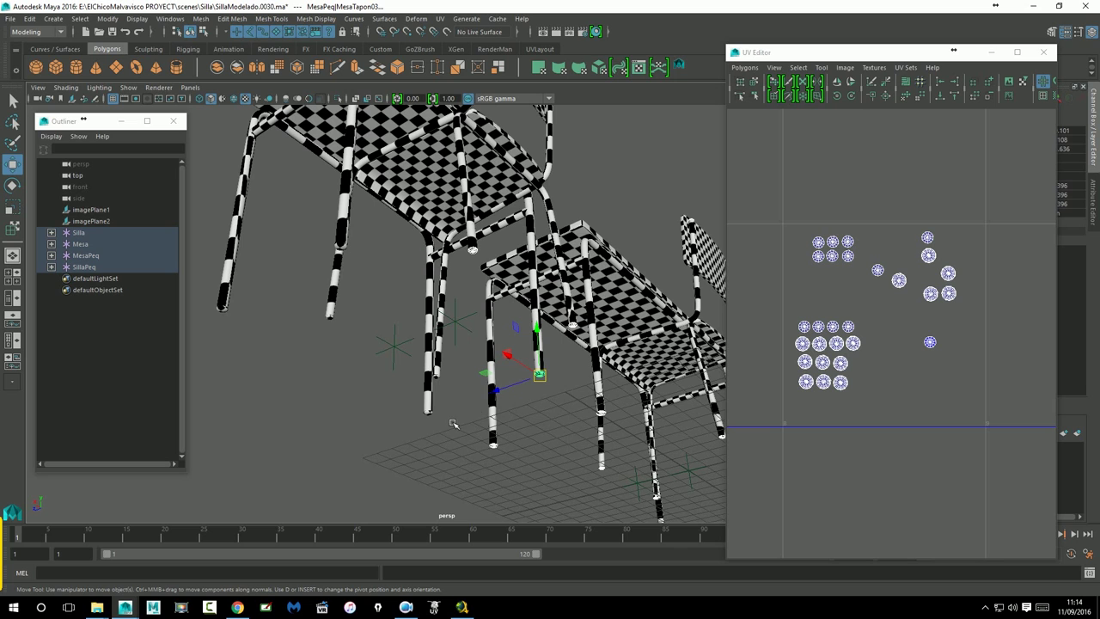
# Add the remaining small chair and table leg caps, then view all tables and chairs
pyautogui.keyDown('alt'); pyautogui.moveTo(436, 424); pyautogui.dragTo(467, 381); pyautogui.keyUp('alt')
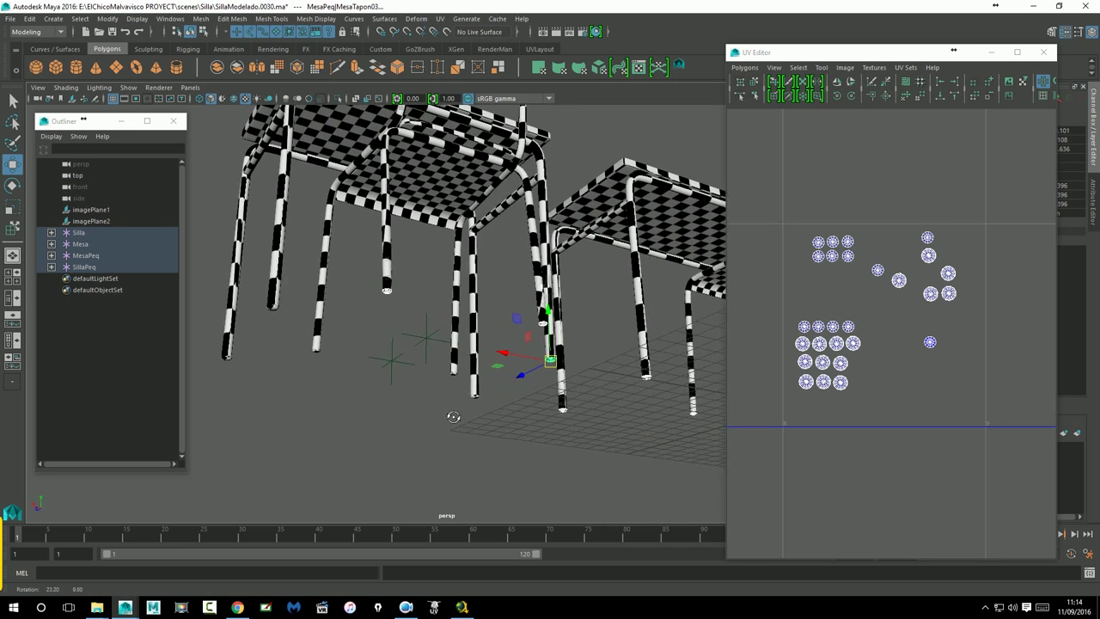
pyautogui.keyDown('shift'); pyautogui.click(463, 381); pyautogui.keyUp('shift')
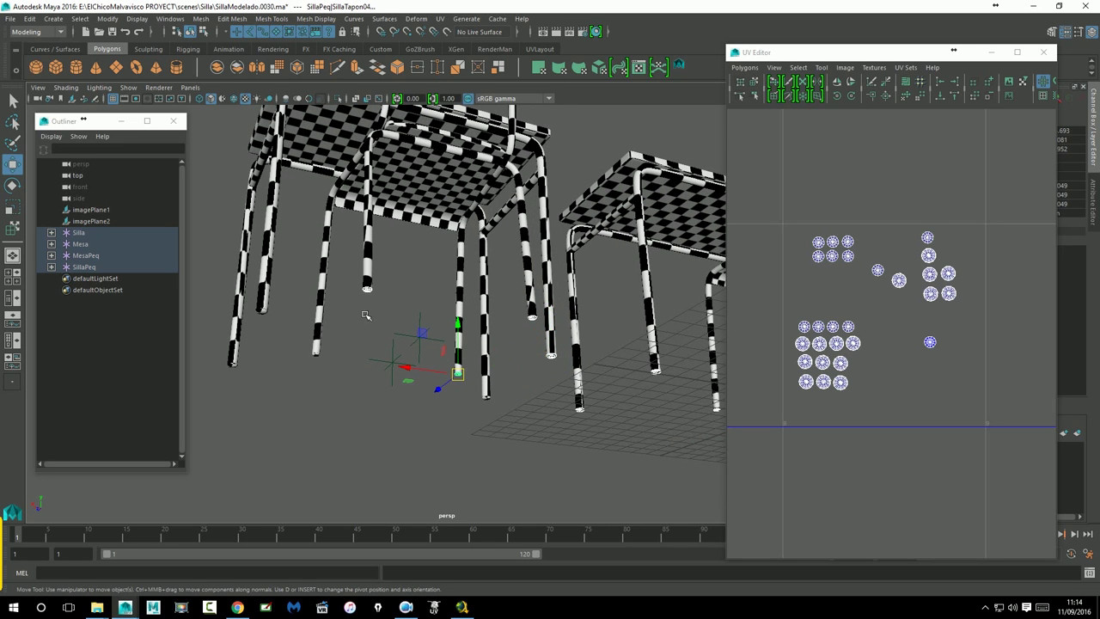
pyautogui.keyDown('shift'); pyautogui.click(318, 355); pyautogui.keyUp('shift')
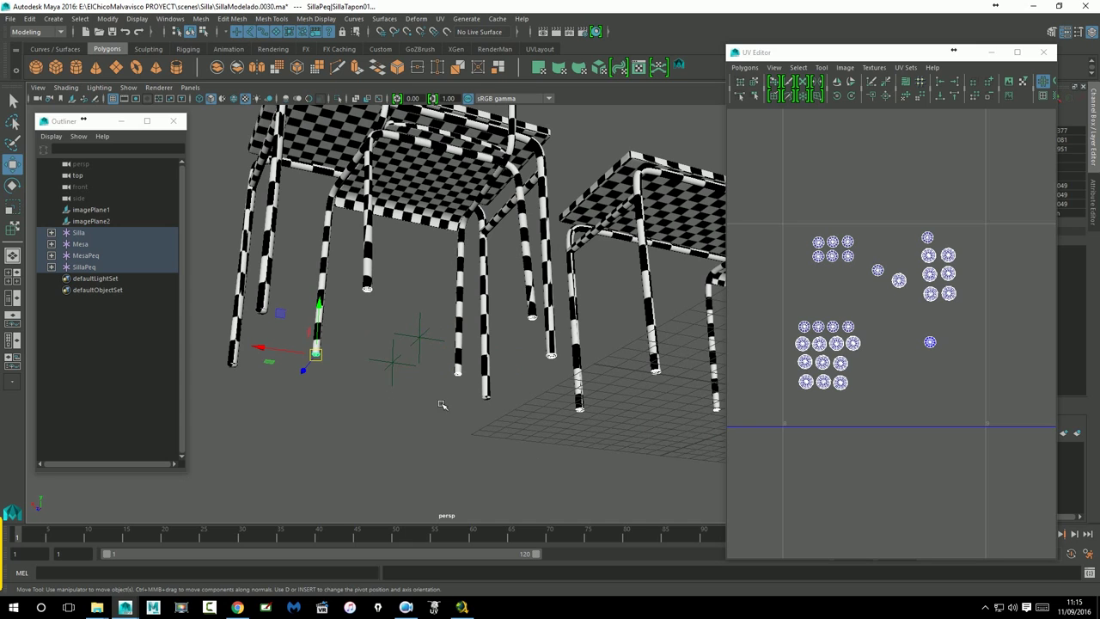
pyautogui.keyDown('shift'); pyautogui.click(487, 401); pyautogui.keyUp('shift')
pyautogui.keyDown('shift'); pyautogui.click(239, 372); pyautogui.keyUp('shift')
pyautogui.keyDown('shift'); pyautogui.click(263, 312); pyautogui.keyUp('shift')
pyautogui.moveTo(499, 354)
pyautogui.keyDown('alt'); pyautogui.mouseDown()
pyautogui.moveTo(446, 378)
pyautogui.moveTo(481, 378)
pyautogui.mouseUp(); pyautogui.keyUp('alt')
# Select all the leg caps' UVs and move them up one tile in V
pyautogui.scroll(-3, 801, 400)
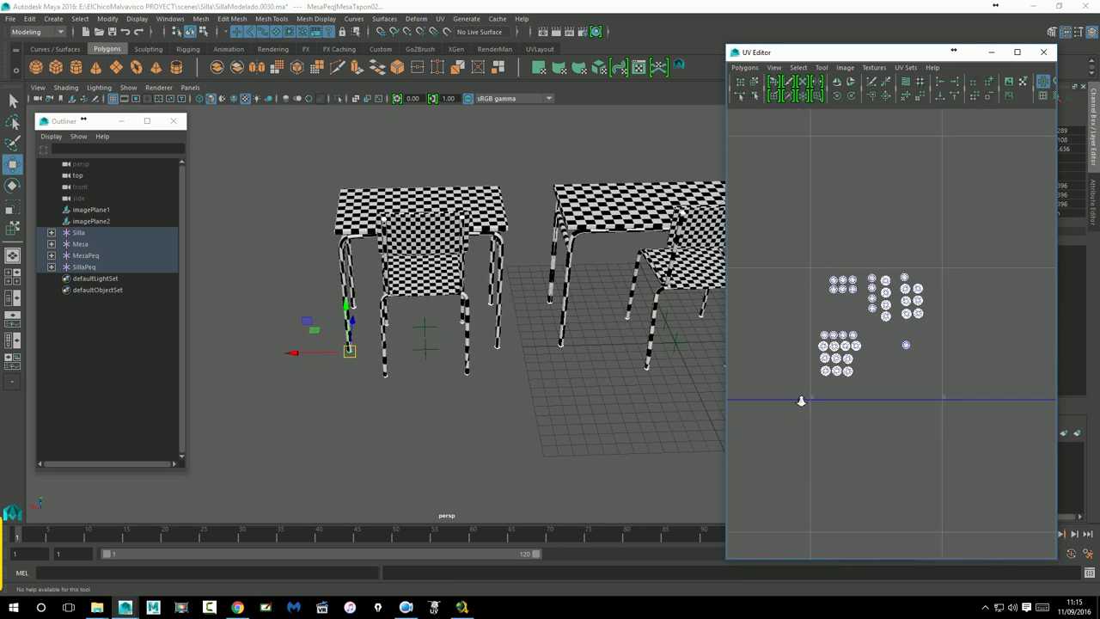
pyautogui.scroll(1, 801, 400)
pyautogui.moveTo(832, 282); pyautogui.dragTo(830, 263, button='right')
pyautogui.moveTo(787, 230); pyautogui.dragTo(948, 436)
pyautogui.press('w')
pyautogui.scroll(-1, 894, 331)
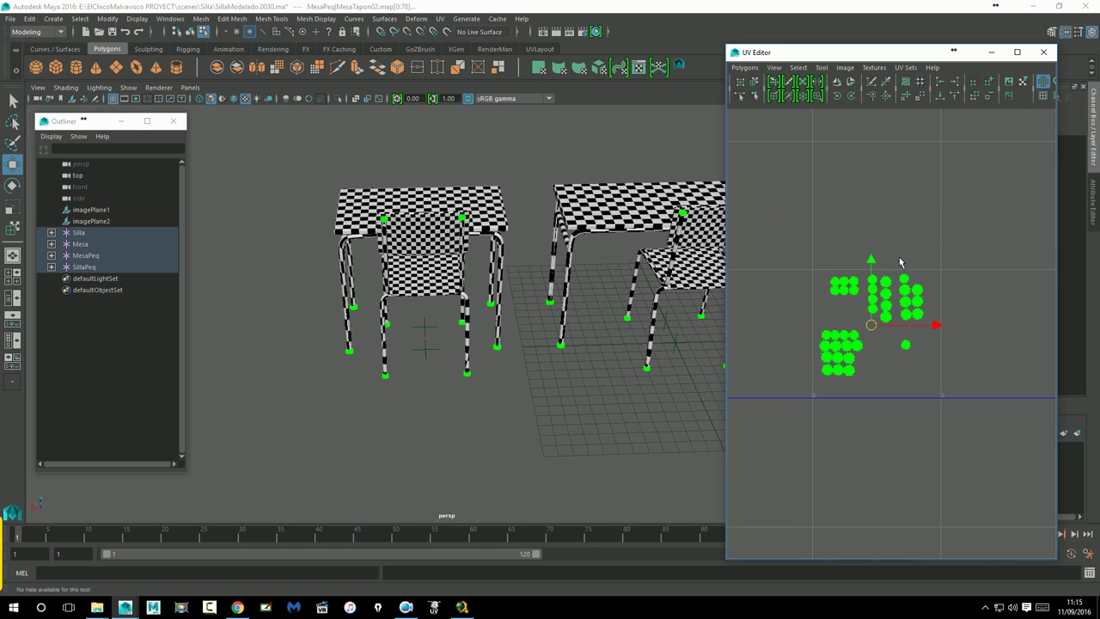
pyautogui.moveTo(878, 271); pyautogui.dragTo(878, 152)
pyautogui.scroll(-1, 879, 164)
pyautogui.scroll(-1, 894, 215)
pyautogui.scroll(-1, 910, 245)
# Slide the view to the right table and return to Object Mode
pyautogui.keyDown('alt'); pyautogui.moveTo(565, 287); pyautogui.dragTo(439, 284, button='middle'); pyautogui.keyUp('alt')
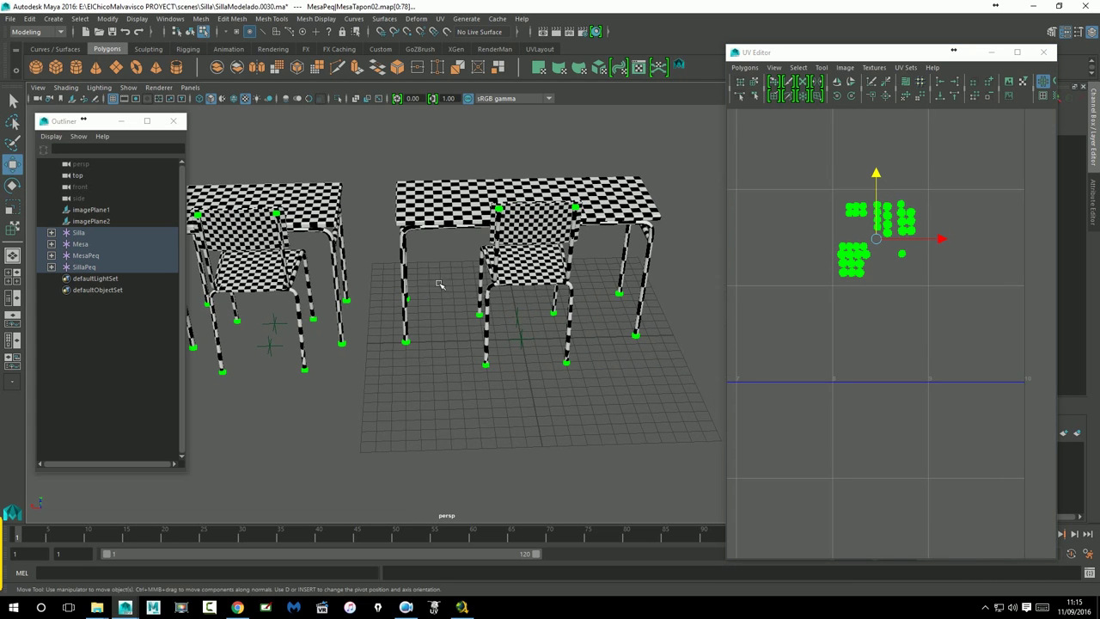
pyautogui.rightClick(855, 251)
pyautogui.moveTo(864, 249); pyautogui.dragTo(901, 246, button='right')
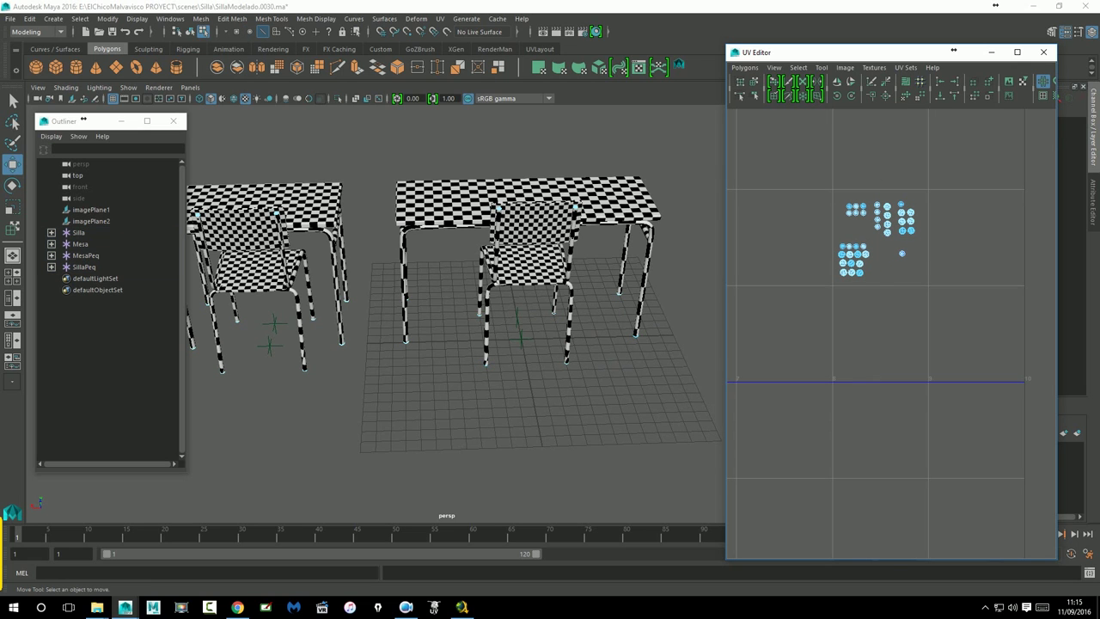
pyautogui.moveTo(582, 219); pyautogui.dragTo(632, 202, button='right')
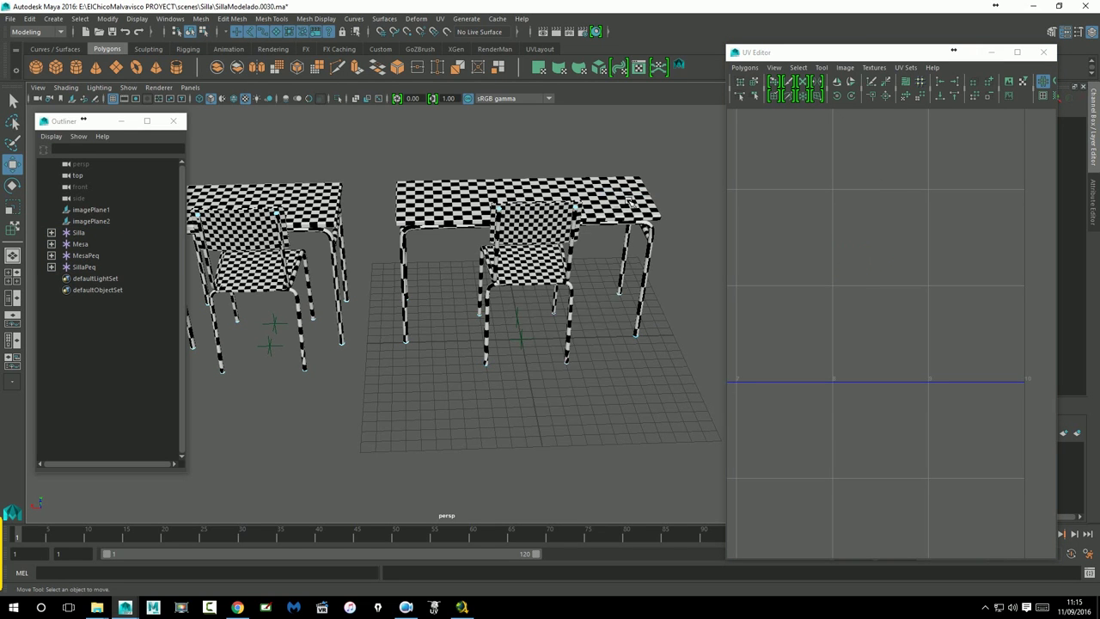
# Select the large chair, keeping the backrest selection unchanged
pyautogui.scroll(2, 587, 282)
pyautogui.scroll(3, 580, 280)
pyautogui.moveTo(580, 279)
pyautogui.keyDown('alt'); pyautogui.mouseDown()
pyautogui.moveTo(667, 295)
pyautogui.moveTo(398, 343)
pyautogui.mouseUp(); pyautogui.keyUp('alt')
pyautogui.scroll(3, 386, 284)
pyautogui.keyDown('alt'); pyautogui.moveTo(376, 229); pyautogui.dragTo(379, 223); pyautogui.keyUp('alt')
pyautogui.click(366, 213)
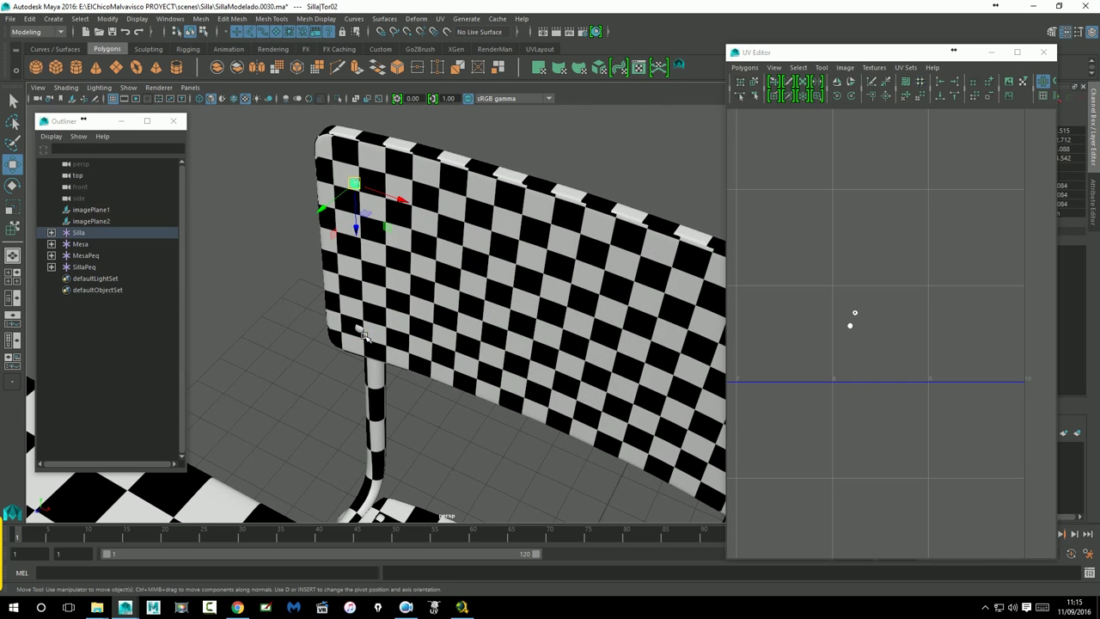
pyautogui.moveTo(363, 335)
pyautogui.keyDown('alt'); pyautogui.mouseDown()
pyautogui.moveTo(400, 277)
pyautogui.moveTo(467, 248)
pyautogui.mouseUp(); pyautogui.keyUp('alt')
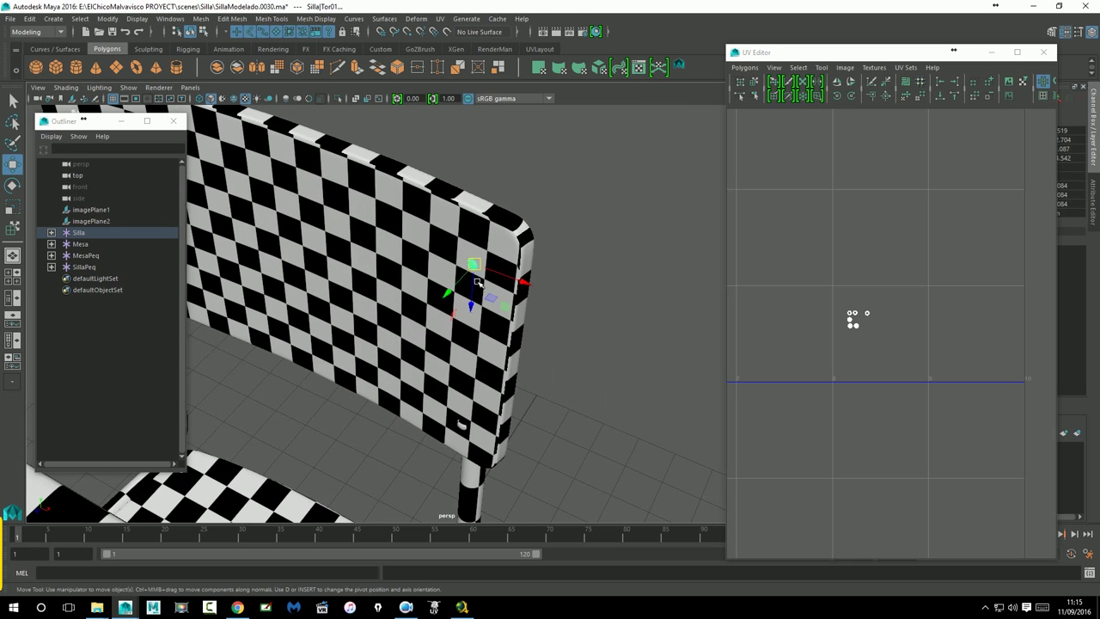
pyautogui.keyDown('shift'); pyautogui.click(464, 426); pyautogui.keyUp('shift')
pyautogui.hotkey('ctrl', 'z')
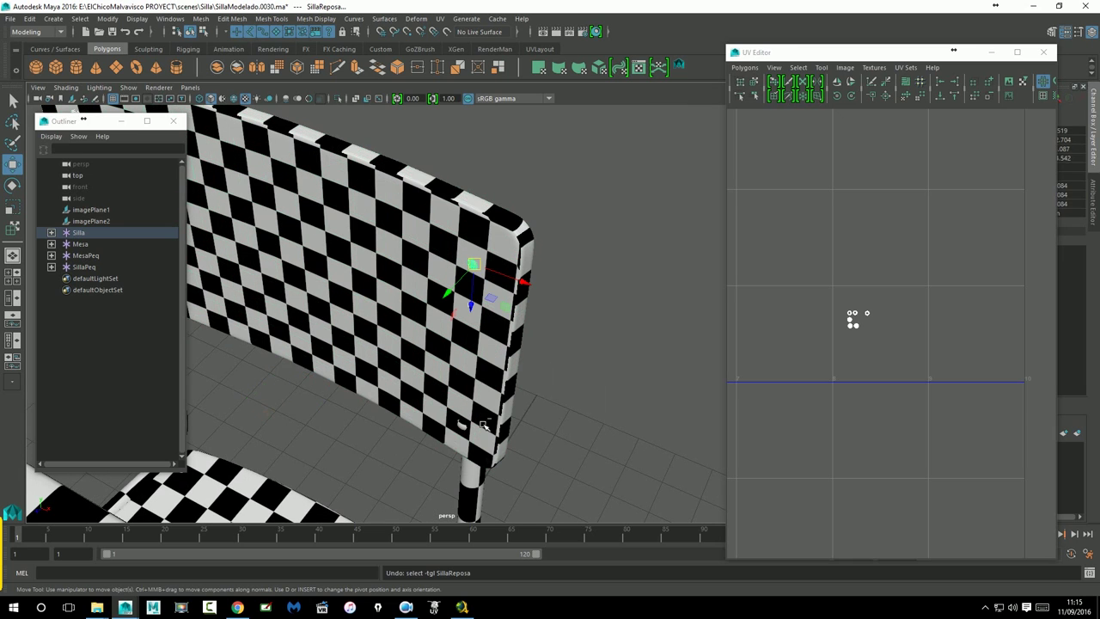
# Zoom in on the chair seat, leaving its selection unchanged
pyautogui.scroll(3, 516, 344)
pyautogui.scroll(3, 523, 418)
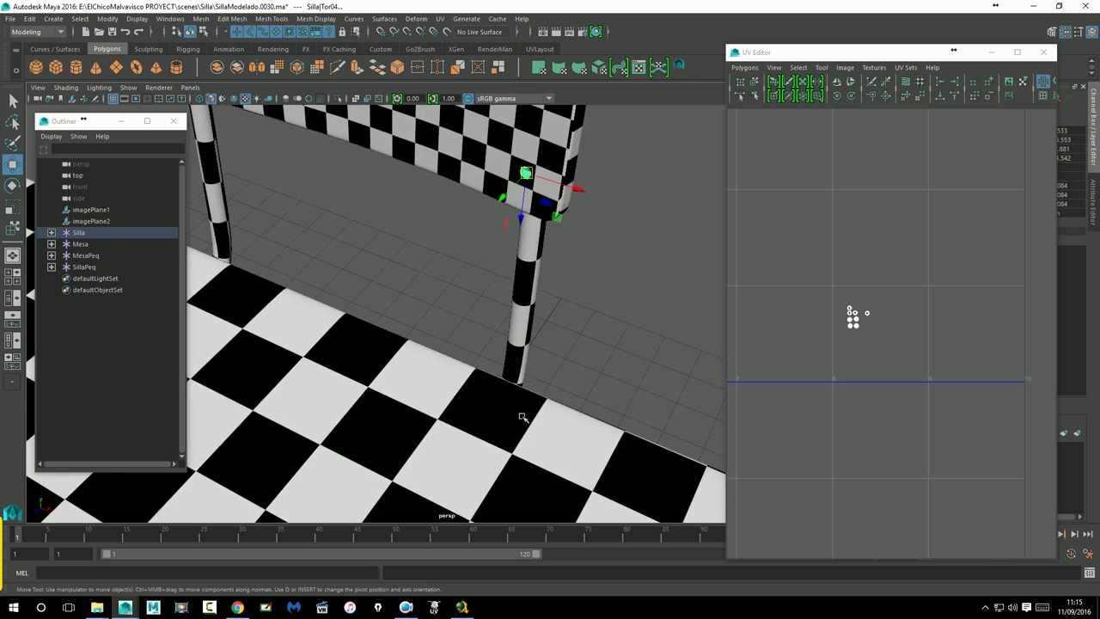
pyautogui.scroll(3, 523, 418)
pyautogui.scroll(2, 541, 341)
pyautogui.scroll(3, 541, 341)
pyautogui.scroll(2, 547, 278)
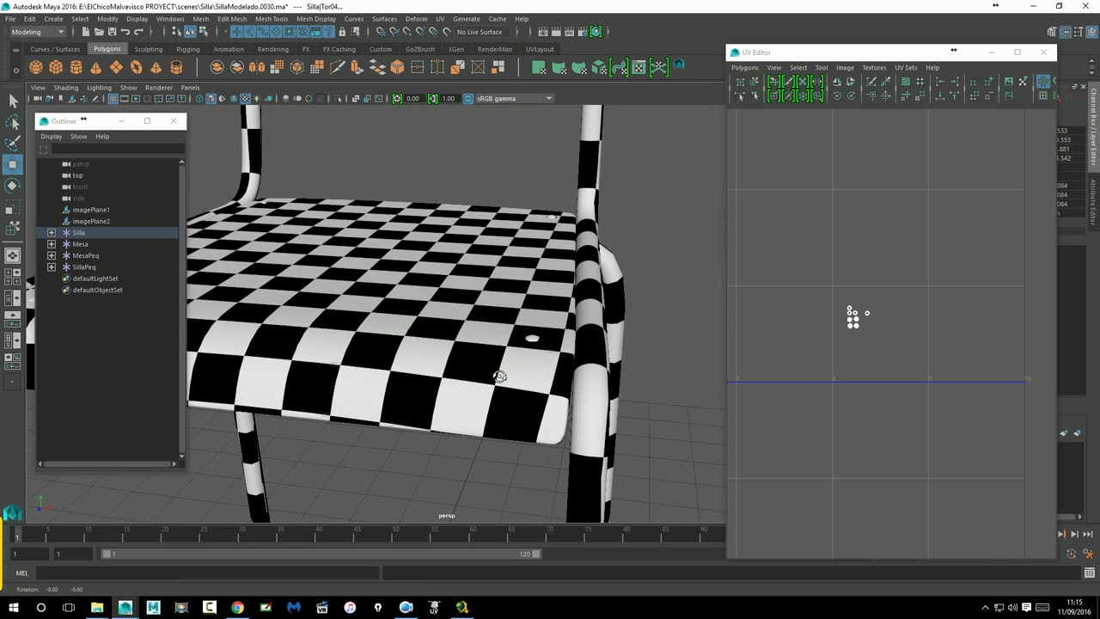
pyautogui.keyDown('shift'); pyautogui.click(558, 228); pyautogui.keyUp('shift')
pyautogui.hotkey('ctrl', 'z')
pyautogui.click(566, 231)
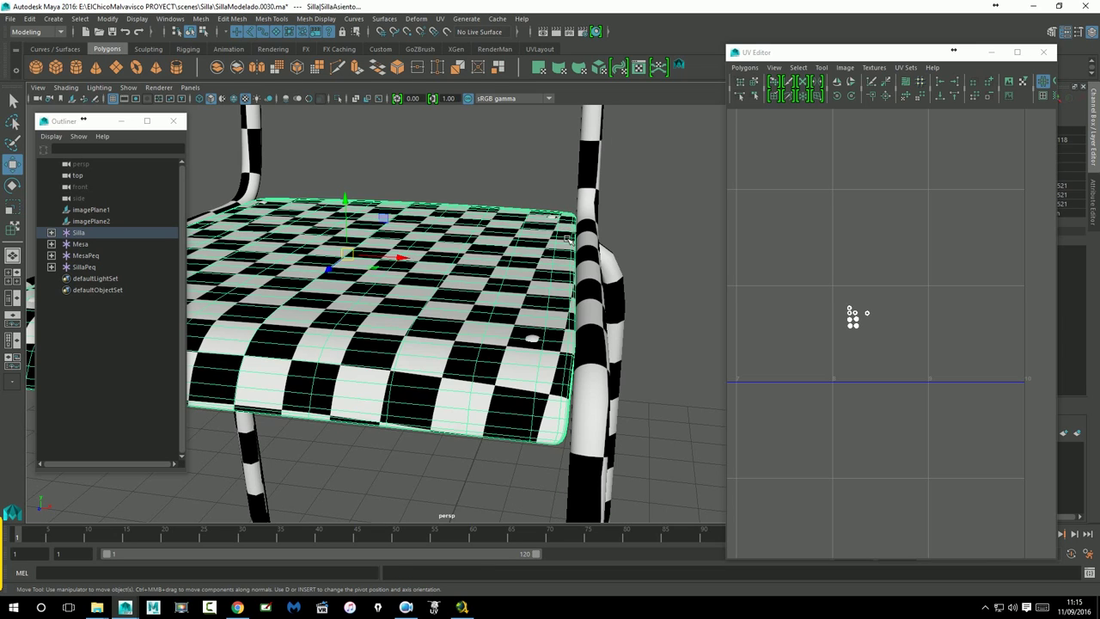
pyautogui.hotkey('ctrl', 'z')
pyautogui.click(563, 231)
pyautogui.hotkey('ctrl', 'z')
# Select and frame the small seat rings Tor07, Tor08 and Tor05 up close
pyautogui.click(534, 339)
pyautogui.press('f')
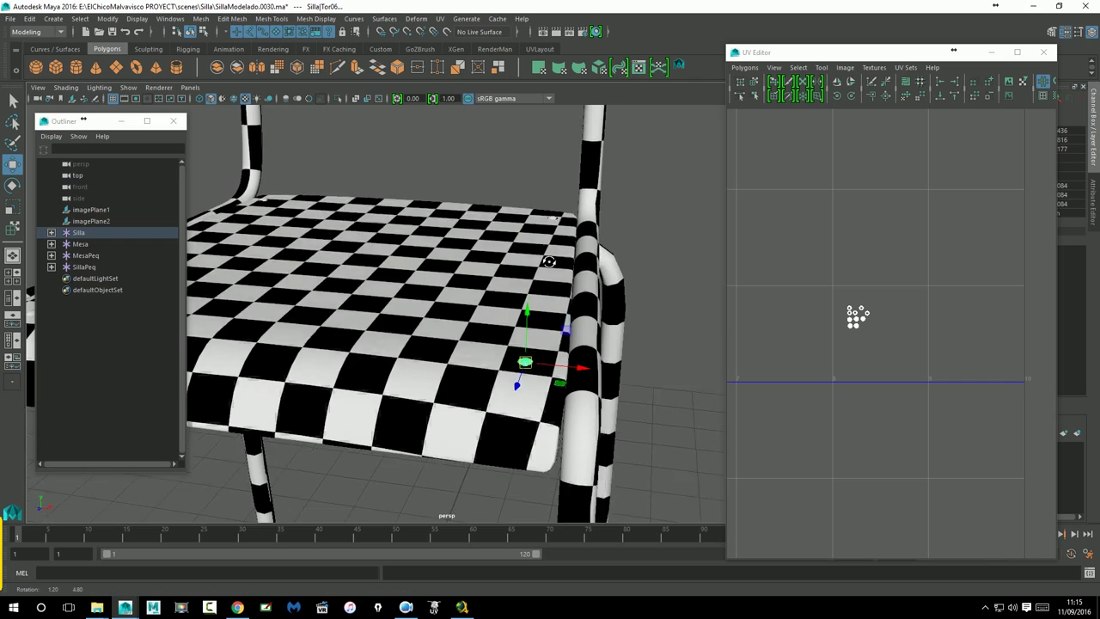
pyautogui.scroll(-5, 544, 270)
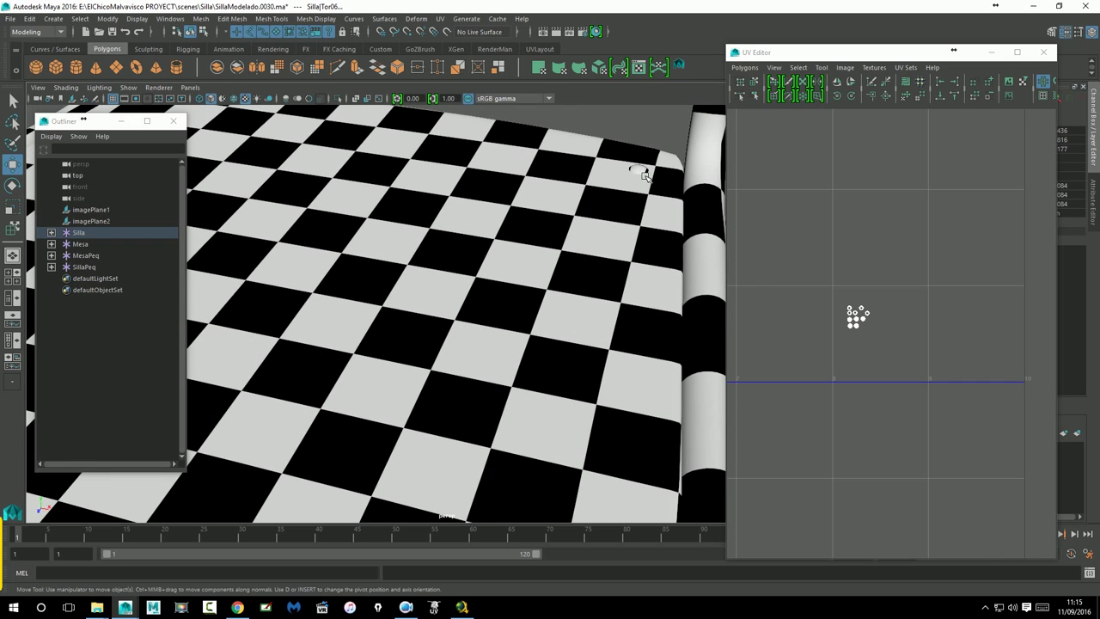
pyautogui.click(645, 174)
pyautogui.press('f')
pyautogui.moveTo(668, 245)
pyautogui.keyDown('alt'); pyautogui.mouseDown()
pyautogui.moveTo(493, 283)
pyautogui.moveTo(490, 248)
pyautogui.moveTo(422, 190)
pyautogui.mouseUp(); pyautogui.keyUp('alt')
pyautogui.click(392, 155)
pyautogui.moveTo(454, 299)
pyautogui.keyDown('alt'); pyautogui.mouseDown()
pyautogui.moveTo(507, 235)
pyautogui.moveTo(376, 353)
pyautogui.mouseUp(); pyautogui.keyUp('alt')
pyautogui.click(327, 381)
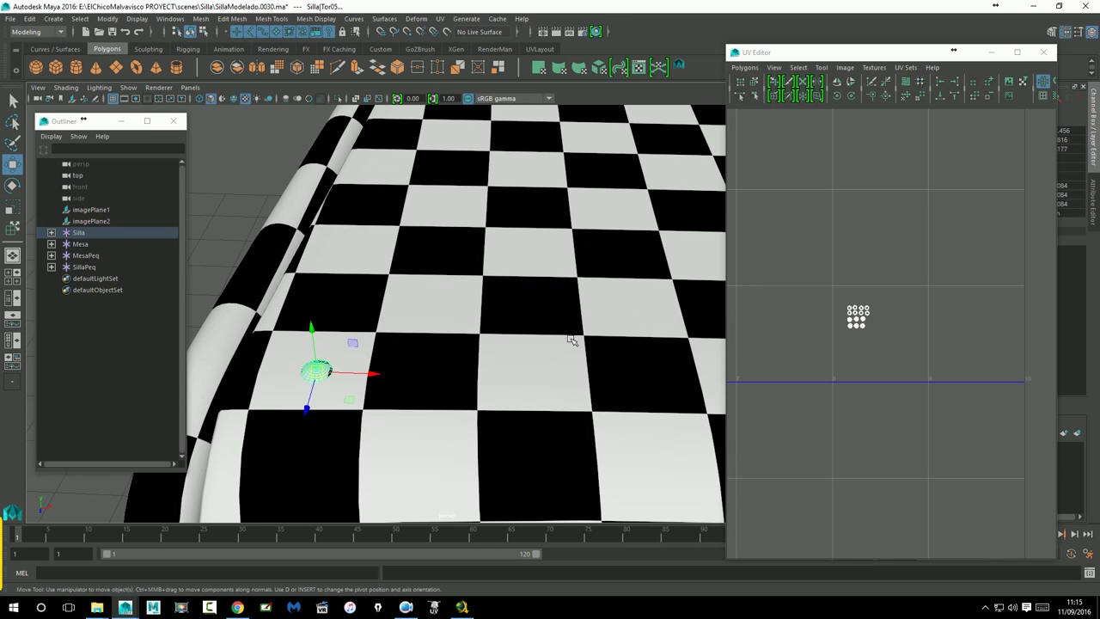
pyautogui.scroll(-5, 454, 365)
# View the whole table and add the smaller chair and ring Tor03 to the selection
pyautogui.keyDown('alt'); pyautogui.moveTo(454, 365); pyautogui.dragTo(511, 361, button='middle'); pyautogui.keyUp('alt')
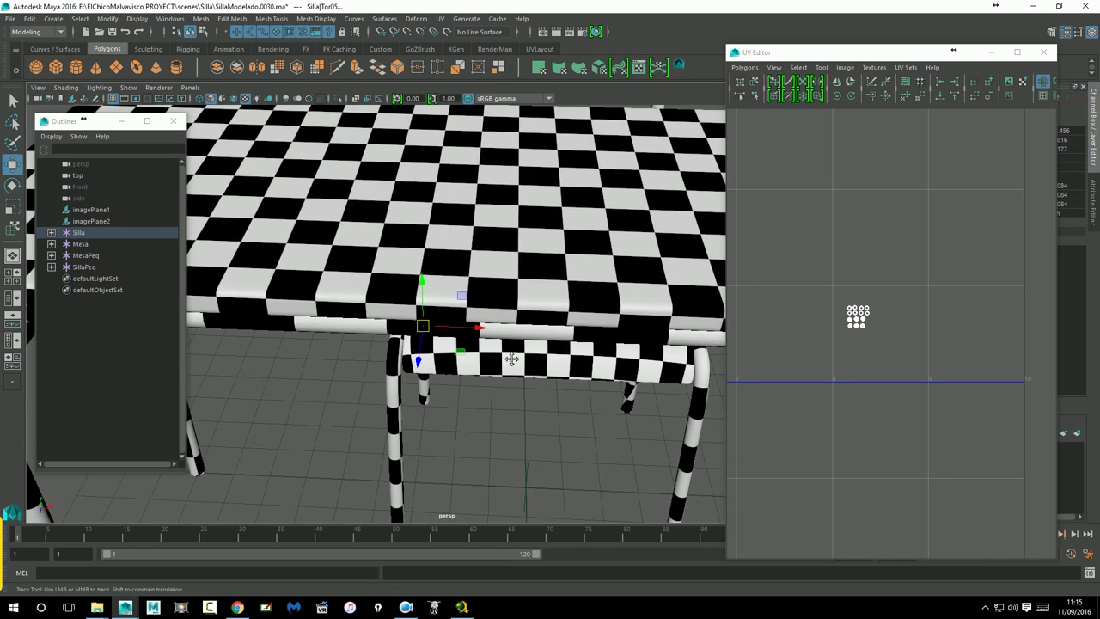
pyautogui.moveTo(512, 361)
pyautogui.keyDown('alt'); pyautogui.mouseDown()
pyautogui.moveTo(456, 383)
pyautogui.moveTo(438, 428)
pyautogui.mouseUp(); pyautogui.keyUp('alt')
pyautogui.keyDown('alt'); pyautogui.moveTo(622, 287); pyautogui.dragTo(466, 363); pyautogui.keyUp('alt')
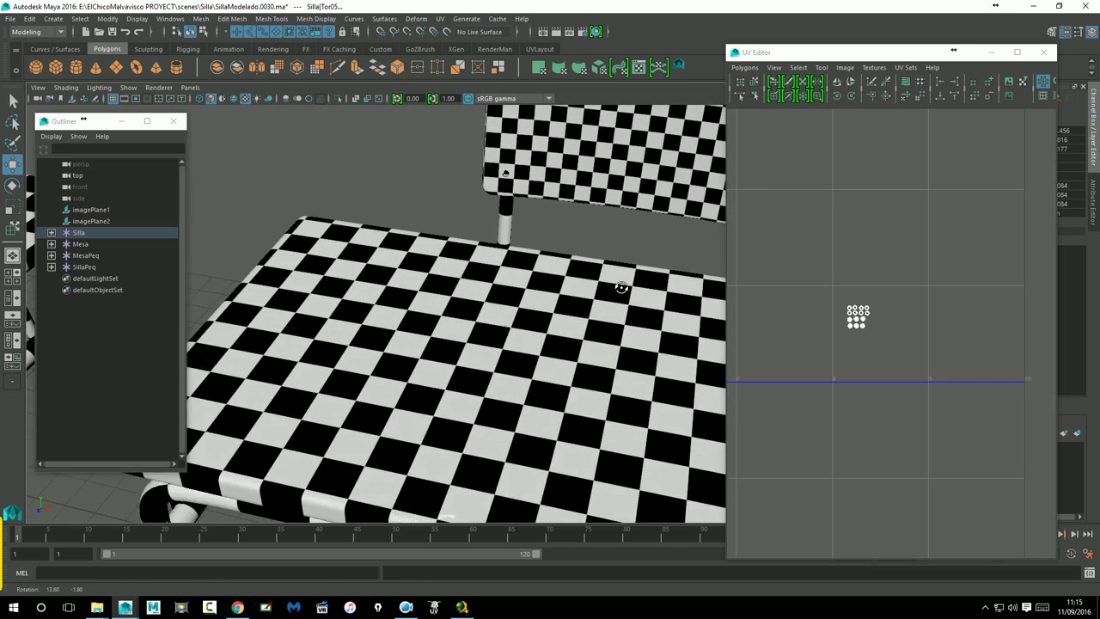
pyautogui.scroll(3, 520, 290)
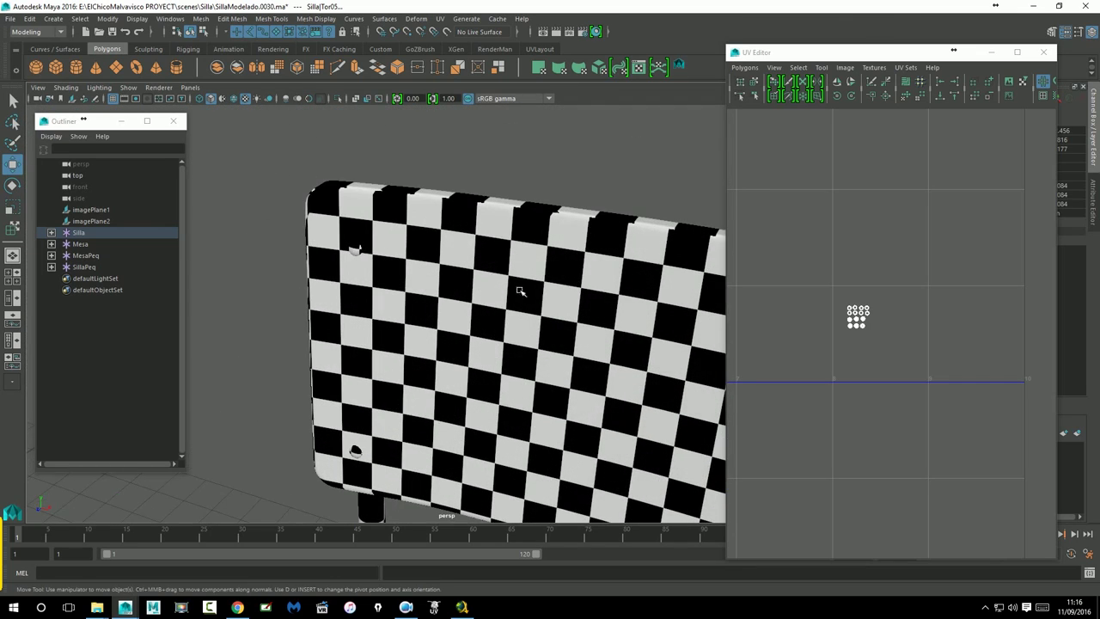
pyautogui.keyDown('shift'); pyautogui.click(361, 250); pyautogui.keyUp('shift')
pyautogui.click(362, 459)
pyautogui.moveTo(536, 363)
pyautogui.keyDown('alt'); pyautogui.mouseDown()
pyautogui.moveTo(350, 273)
pyautogui.moveTo(511, 350)
pyautogui.mouseUp(); pyautogui.keyUp('alt')
pyautogui.keyDown('shift'); pyautogui.click(378, 266); pyautogui.keyUp('shift')
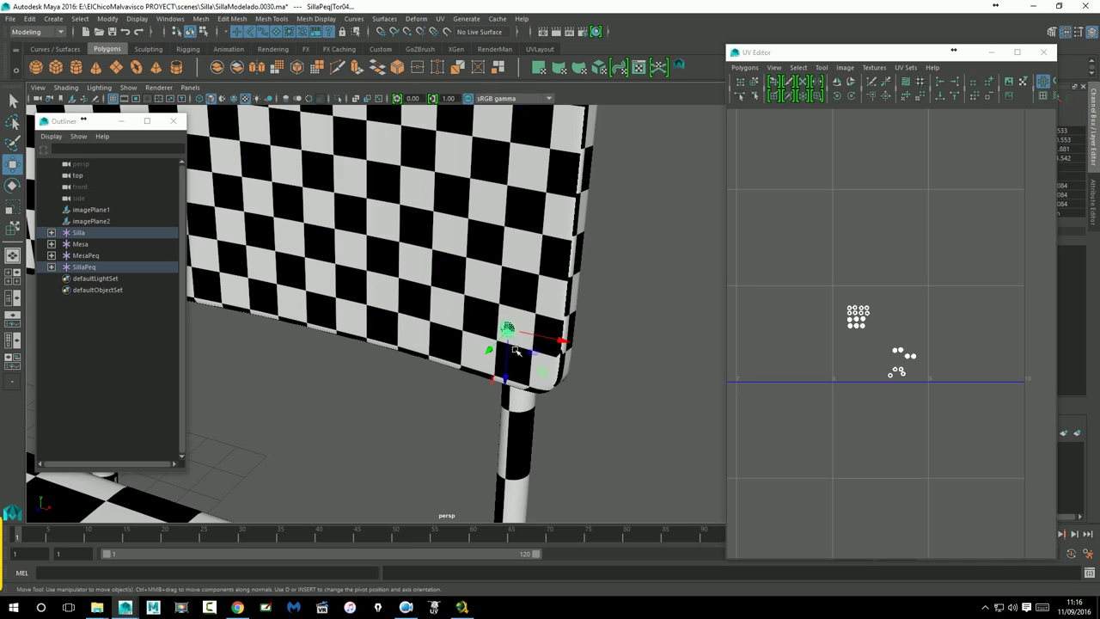
pyautogui.scroll(-5, 514, 349)
pyautogui.keyDown('alt'); pyautogui.moveTo(514, 349); pyautogui.dragTo(474, 344); pyautogui.keyUp('alt')
pyautogui.scroll(5, 473, 345)
pyautogui.scroll(3, 621, 258)
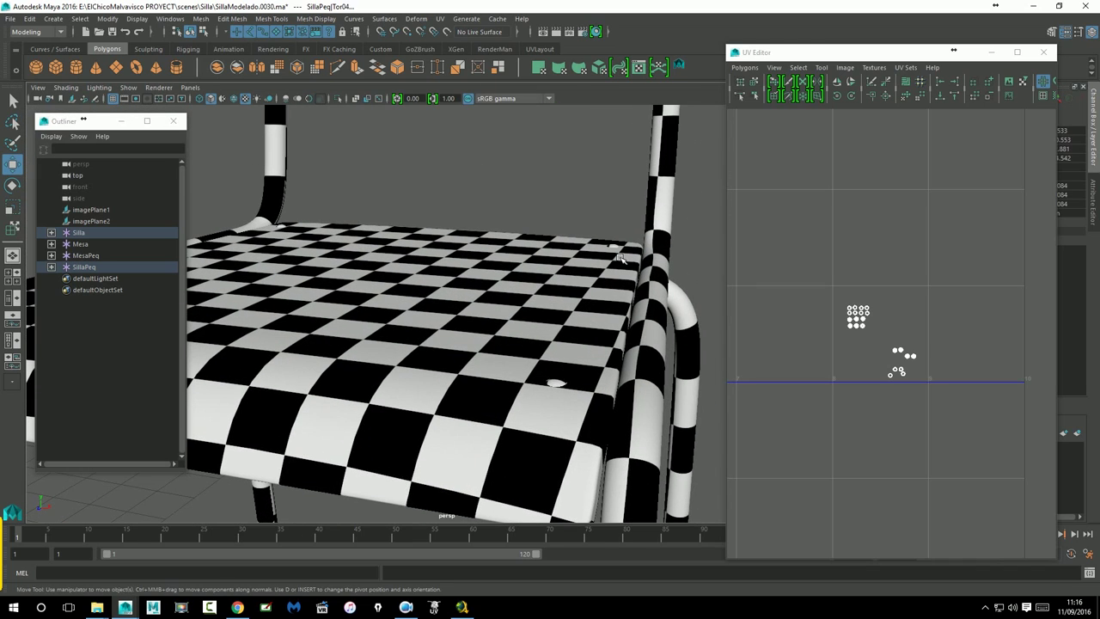
# Select three screw pieces on the small chair's checkered seat, then zoom back out
pyautogui.keyDown('shift'); pyautogui.click(559, 383); pyautogui.keyUp('shift')
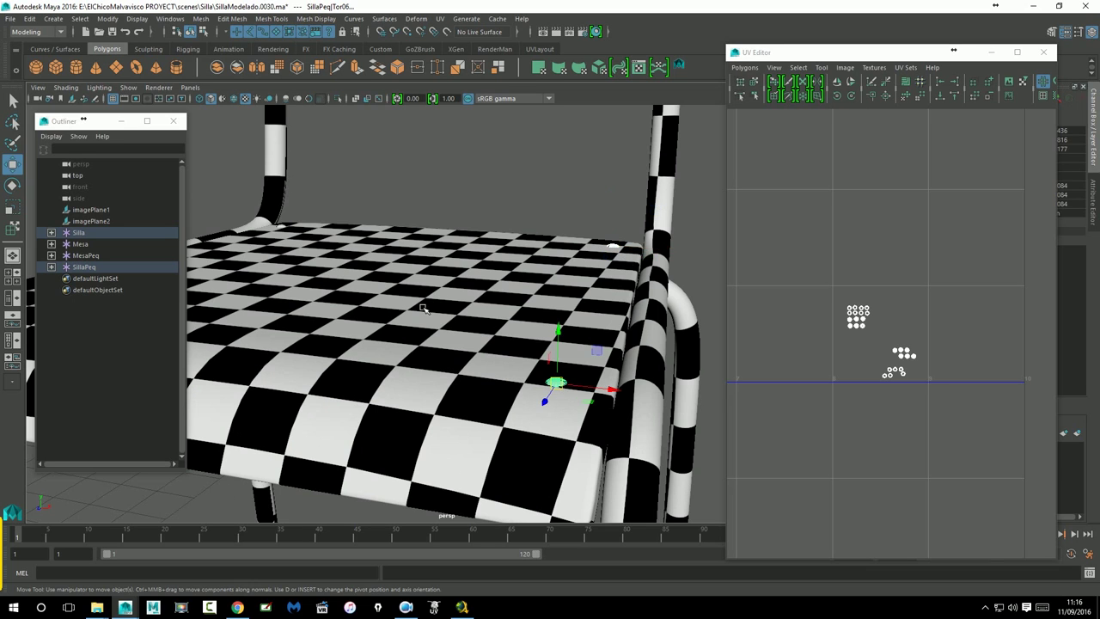
pyautogui.keyDown('alt'); pyautogui.moveTo(558, 383); pyautogui.dragTo(576, 319); pyautogui.keyUp('alt')
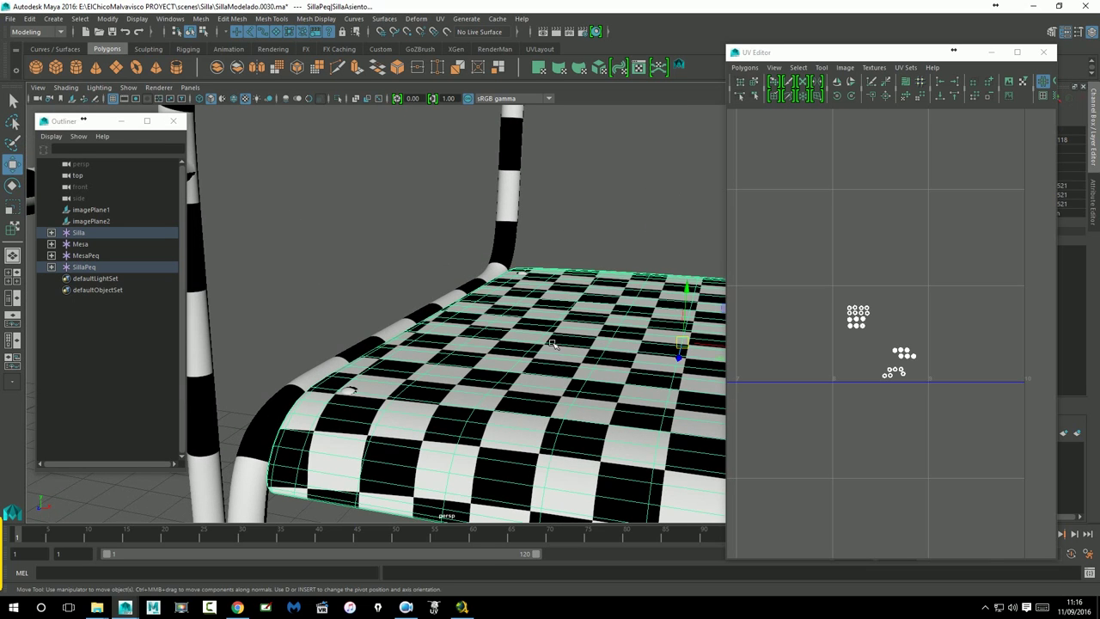
pyautogui.scroll(5, 543, 321)
pyautogui.scroll(-5, 543, 322)
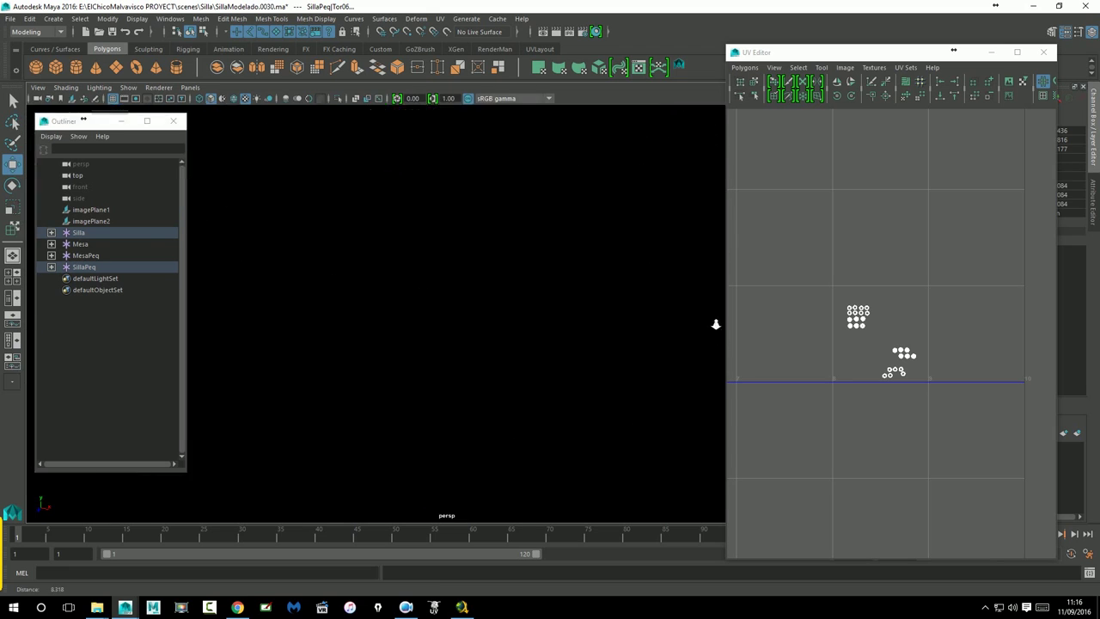
pyautogui.click(591, 283)
pyautogui.moveTo(614, 331)
pyautogui.keyDown('alt'); pyautogui.mouseDown()
pyautogui.moveTo(625, 246)
pyautogui.moveTo(573, 263)
pyautogui.moveTo(528, 319)
pyautogui.moveTo(526, 285)
pyautogui.mouseUp(); pyautogui.keyUp('alt')
pyautogui.click(364, 292)
pyautogui.scroll(-3, 516, 287)
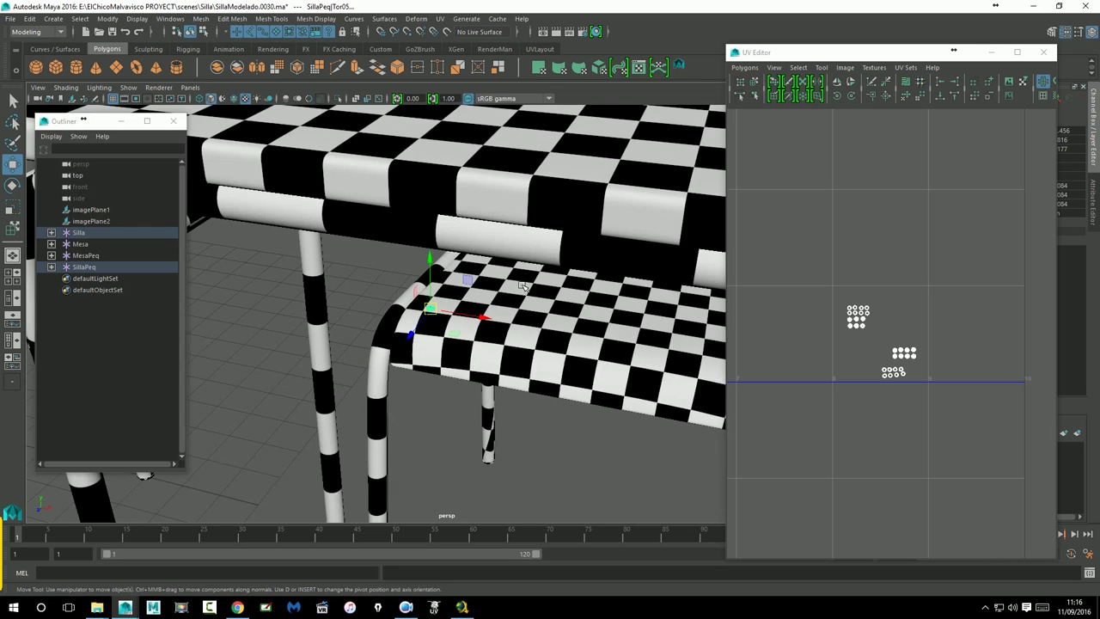
pyautogui.scroll(-3, 515, 288)
pyautogui.scroll(-2, 516, 287)
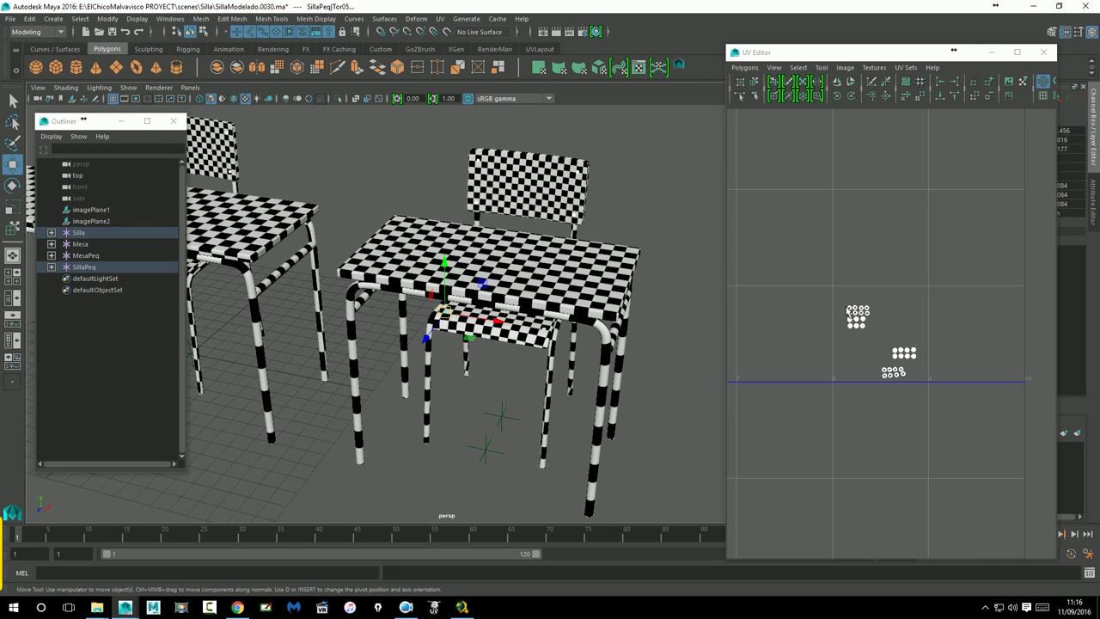
pyautogui.rightClick(857, 314)
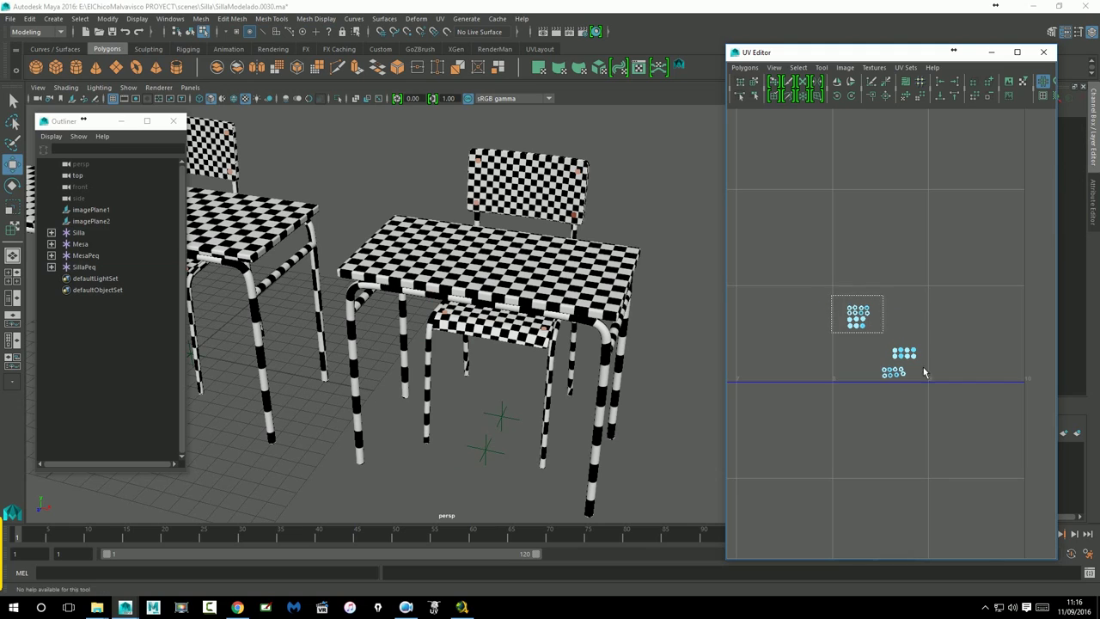
# Select the small round UV shells and shift them one tile right, then deselect
pyautogui.moveTo(832, 296); pyautogui.dragTo(934, 400)
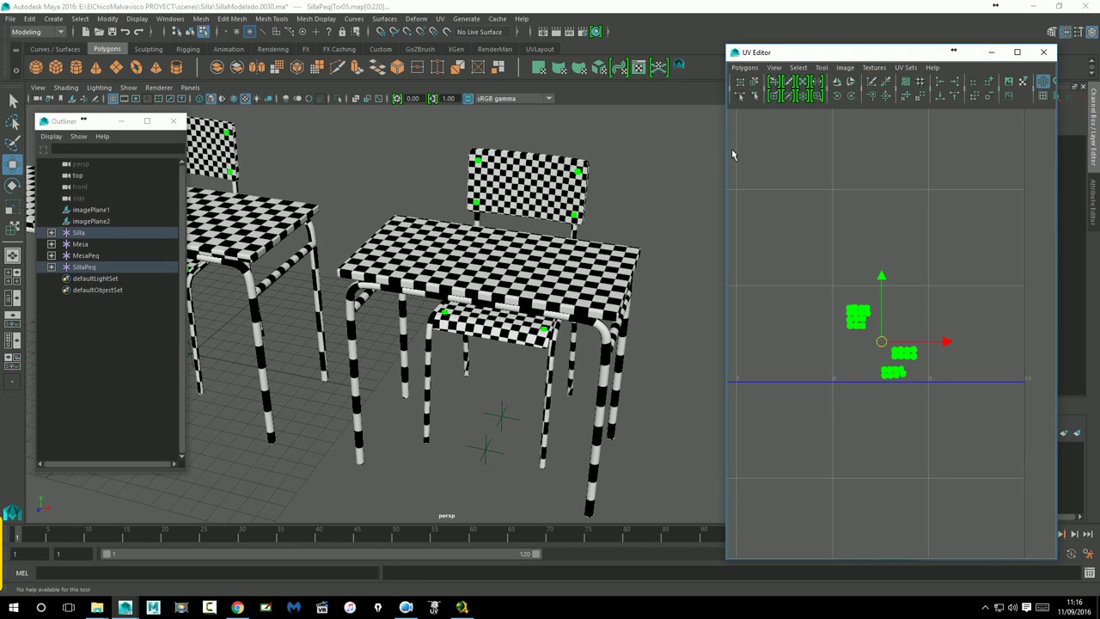
pyautogui.moveTo(727, 154); pyautogui.dragTo(501, 154)
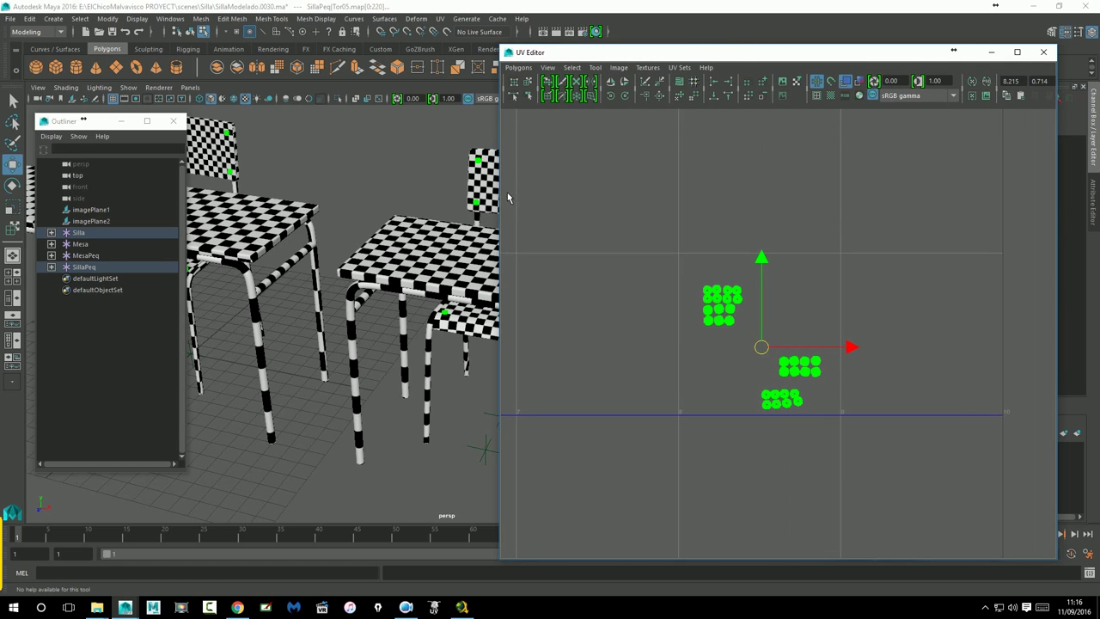
pyautogui.moveTo(507, 193); pyautogui.dragTo(348, 194)
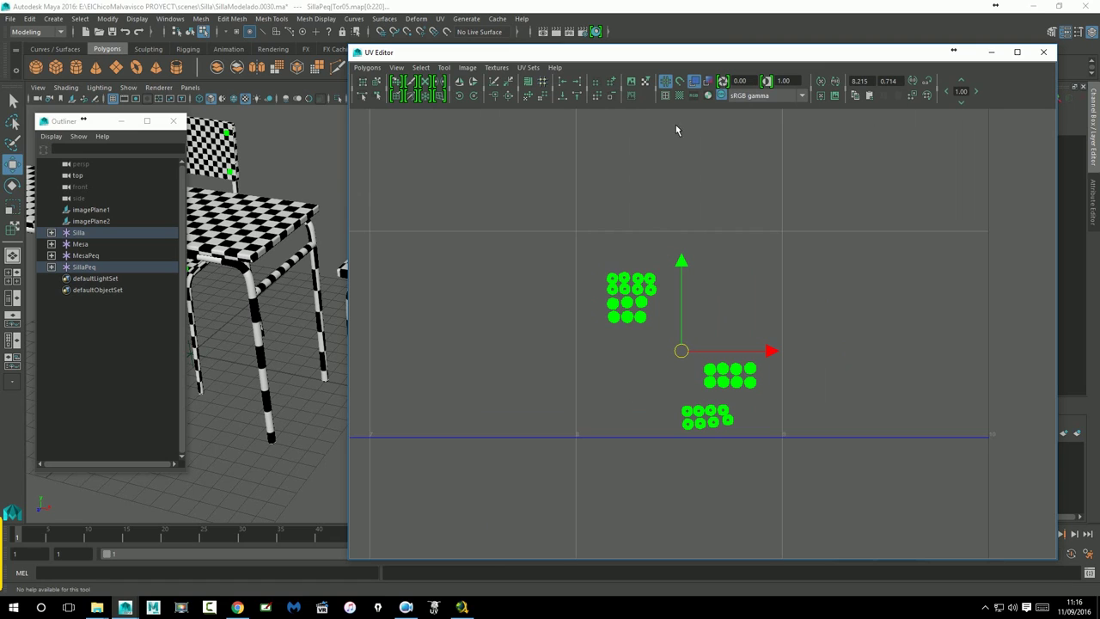
pyautogui.click(981, 98)
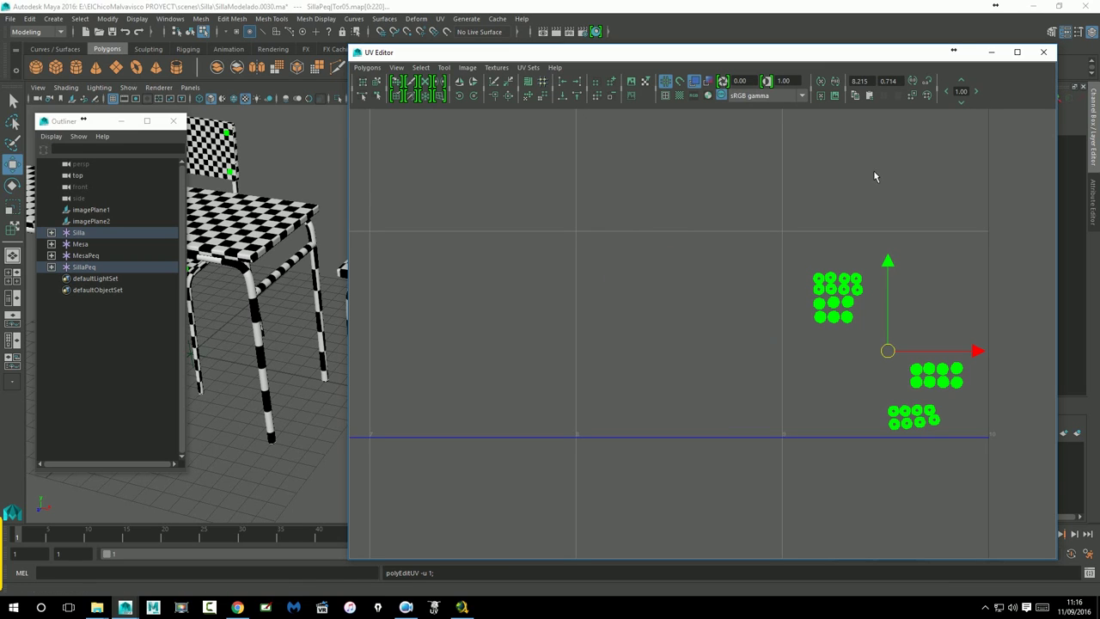
pyautogui.click(686, 284)
# Shrink the UV panel to reveal the scene and return to object selection
pyautogui.scroll(-3, 687, 283)
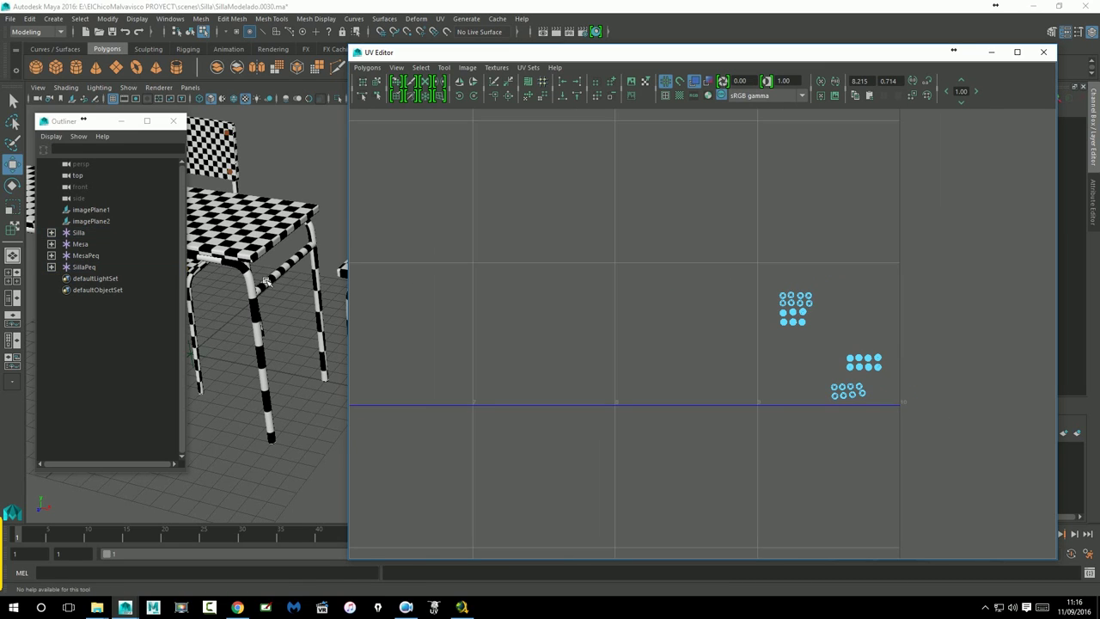
pyautogui.scroll(-3, 273, 275)
pyautogui.scroll(-2, 273, 275)
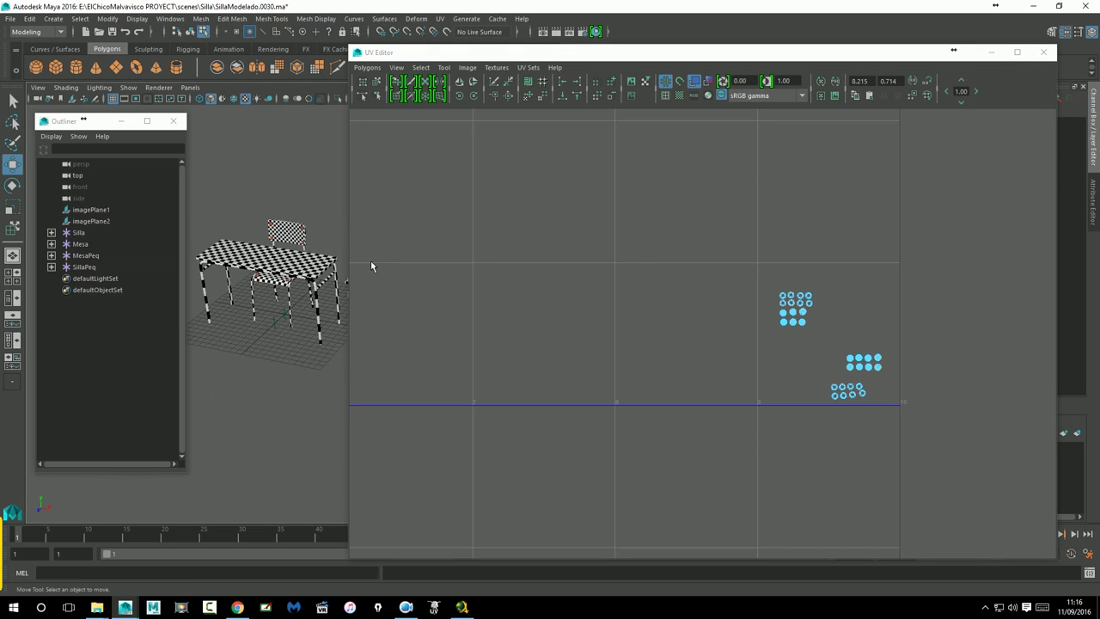
pyautogui.moveTo(351, 258); pyautogui.dragTo(684, 267)
pyautogui.moveTo(391, 282); pyautogui.dragTo(370, 256, button='right')
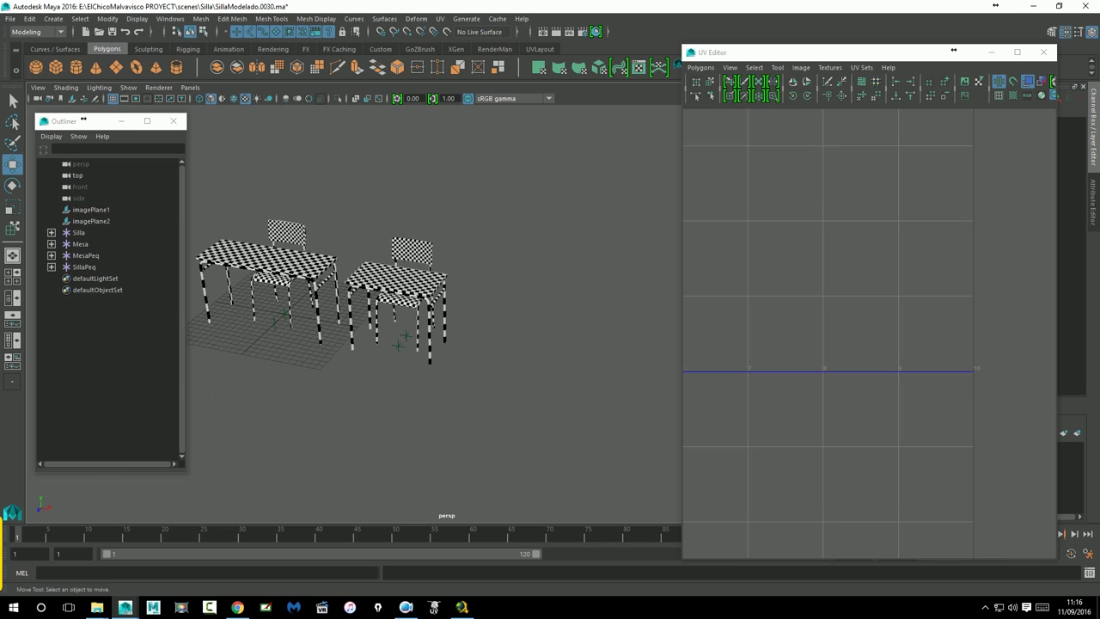
# Select all four furniture objects, widen the UV Editor, and shift the upper round shells down one tile
pyautogui.moveTo(530, 348)
pyautogui.keyDown('alt'); pyautogui.mouseDown()
pyautogui.moveTo(547, 324)
pyautogui.moveTo(422, 271)
pyautogui.mouseUp(); pyautogui.keyUp('alt')
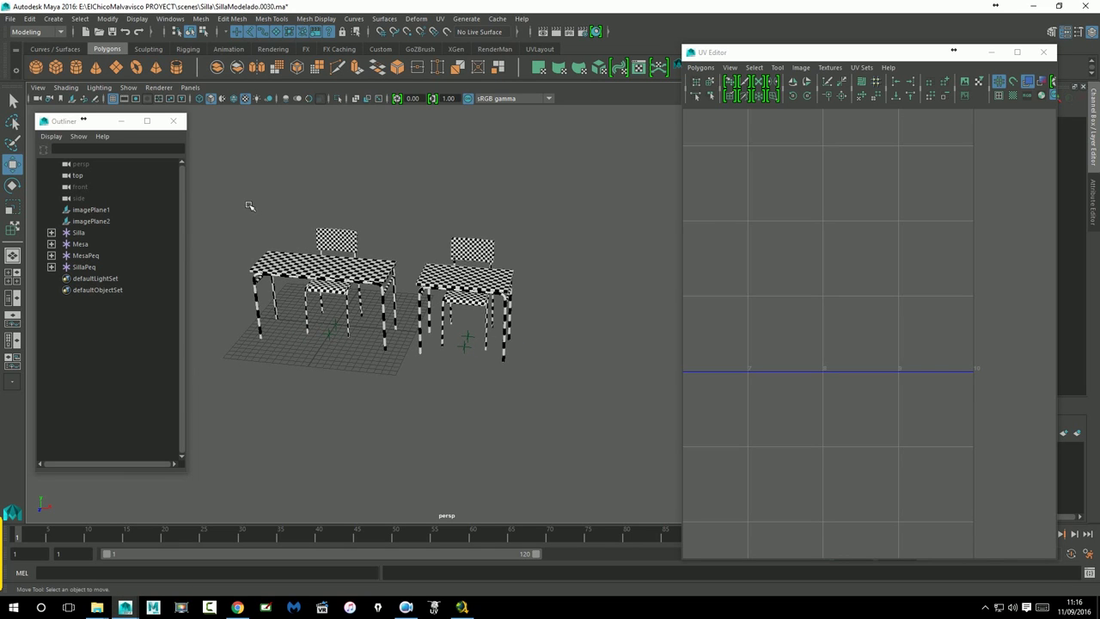
pyautogui.moveTo(247, 205); pyautogui.dragTo(588, 429)
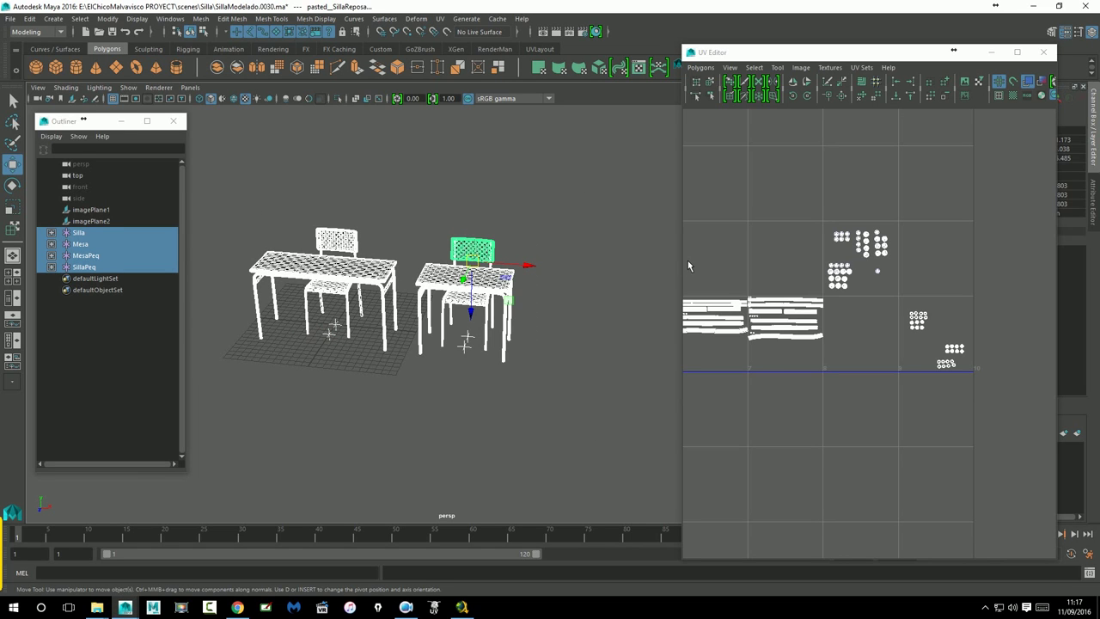
pyautogui.moveTo(684, 267); pyautogui.dragTo(257, 268)
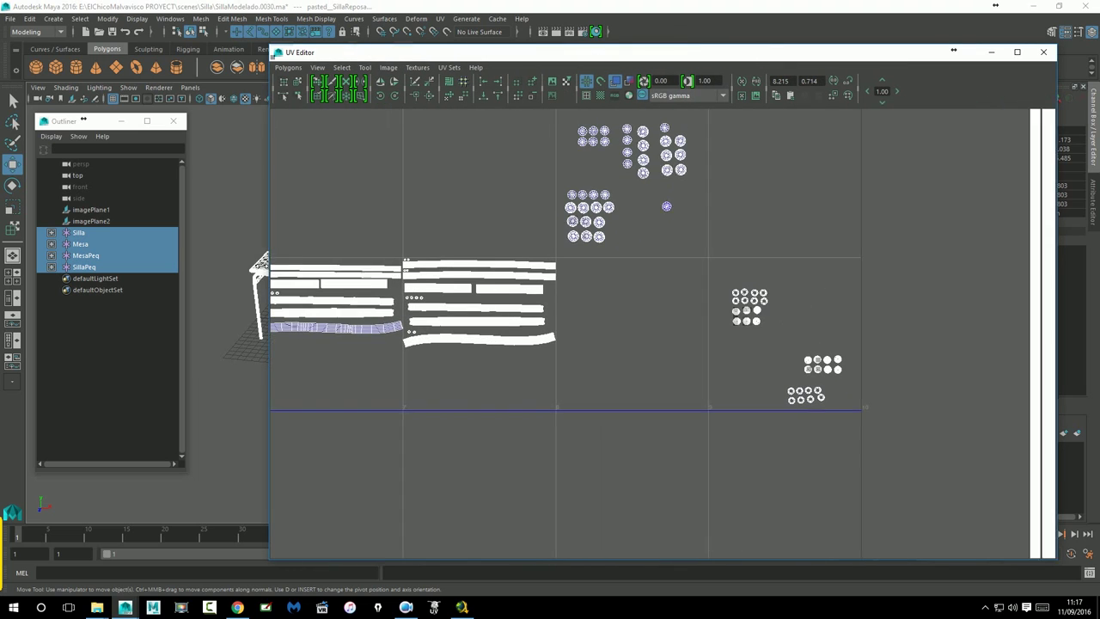
pyautogui.keyDown('alt'); pyautogui.moveTo(568, 344); pyautogui.dragTo(520, 458, button='middle'); pyautogui.keyUp('alt')
pyautogui.moveTo(496, 198); pyautogui.dragTo(672, 357)
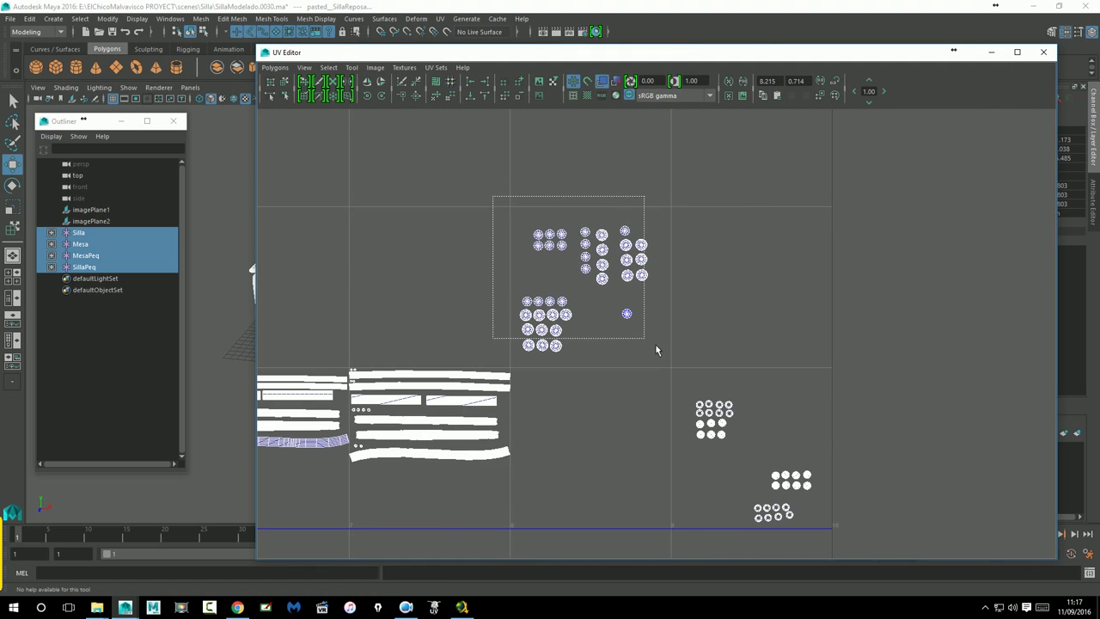
pyautogui.moveTo(611, 257); pyautogui.dragTo(658, 252, button='right')
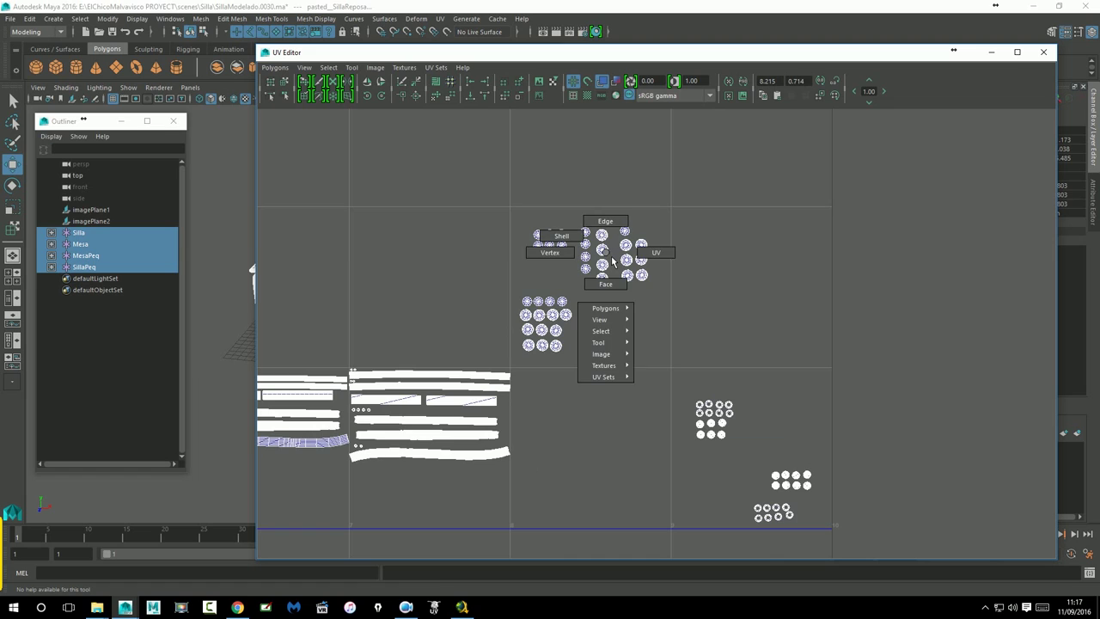
pyautogui.click(870, 104)
# Undo that shift, reselect the upper round shells, and move them down one tile again
pyautogui.hotkey('ctrl', 'z')
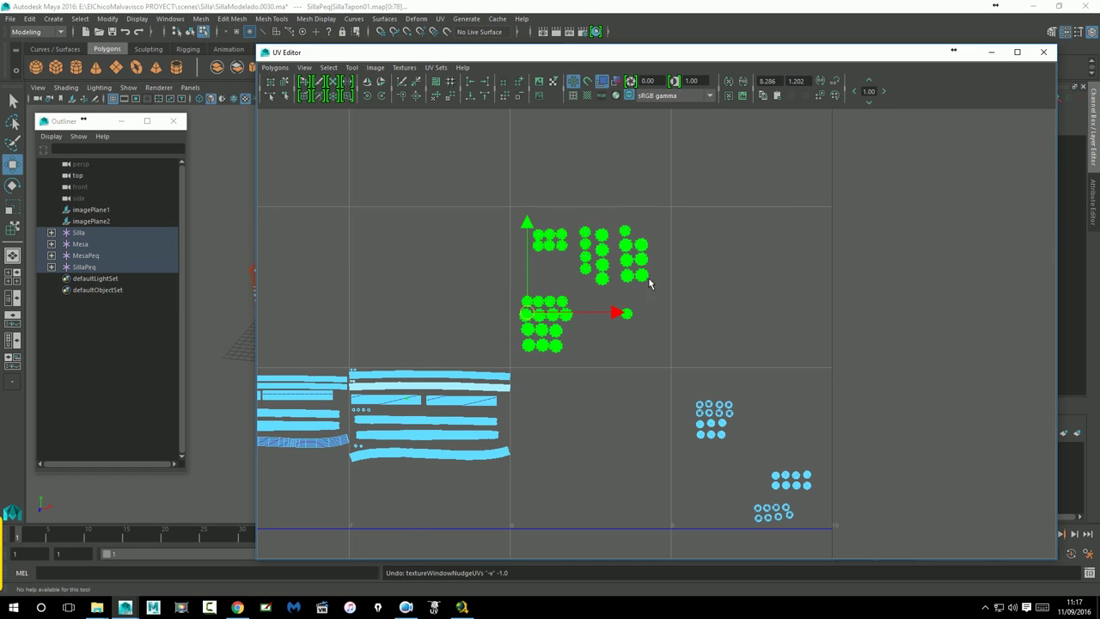
pyautogui.click(665, 367)
pyautogui.moveTo(520, 202); pyautogui.dragTo(676, 366)
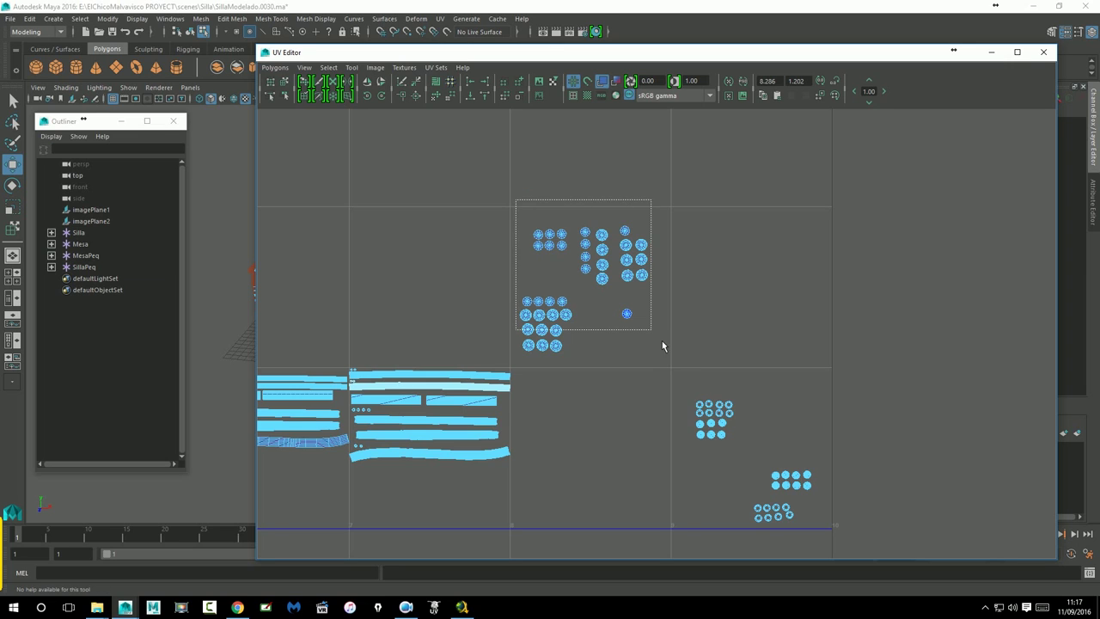
pyautogui.click(870, 104)
# Move the right-hand round shells up one tile and back down, then re-centre the UV view
pyautogui.keyDown('alt'); pyautogui.moveTo(810, 191); pyautogui.dragTo(773, 139, button='middle'); pyautogui.keyUp('alt')
pyautogui.moveTo(646, 314); pyautogui.dragTo(801, 472)
pyautogui.click(870, 81)
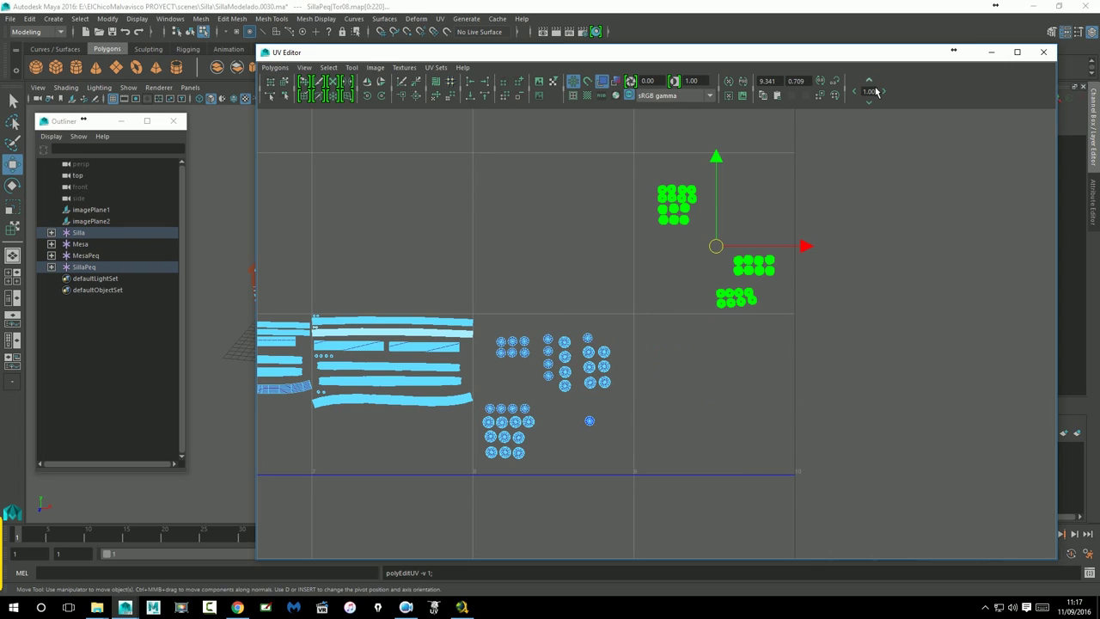
pyautogui.click(868, 103)
pyautogui.click(826, 390)
pyautogui.keyDown('alt'); pyautogui.moveTo(826, 390); pyautogui.dragTo(761, 352, button='middle'); pyautogui.keyUp('alt')
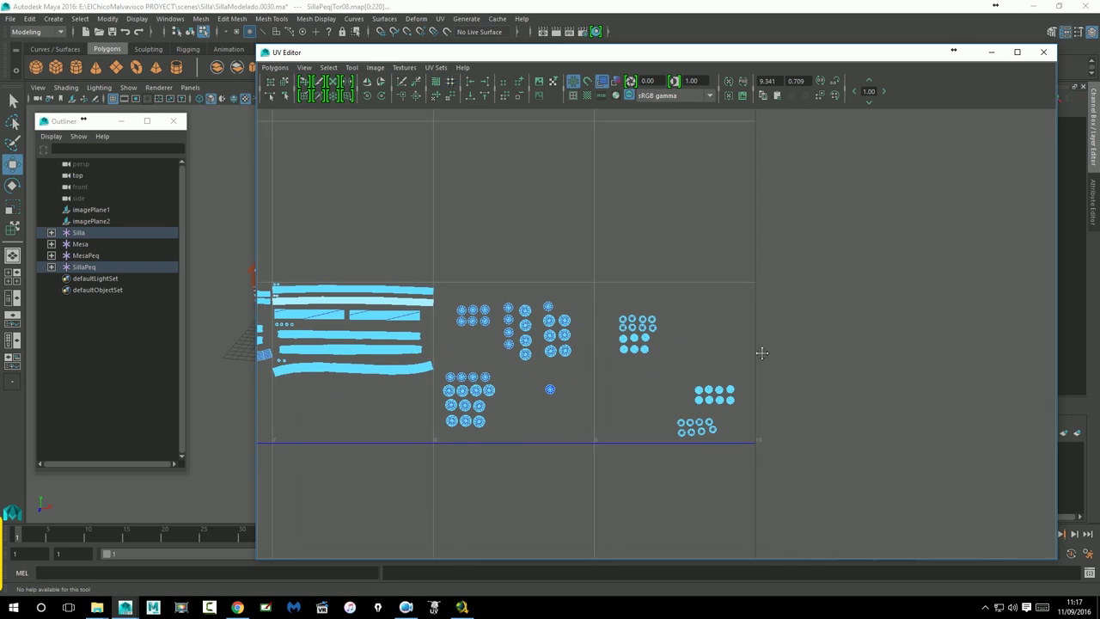
pyautogui.moveTo(762, 451); pyautogui.dragTo(761, 448)
pyautogui.scroll(2, 515, 352)
pyautogui.scroll(2, 516, 352)
pyautogui.scroll(2, 552, 359)
pyautogui.keyDown('alt'); pyautogui.moveTo(553, 359); pyautogui.dragTo(565, 346, button='middle'); pyautogui.keyUp('alt')
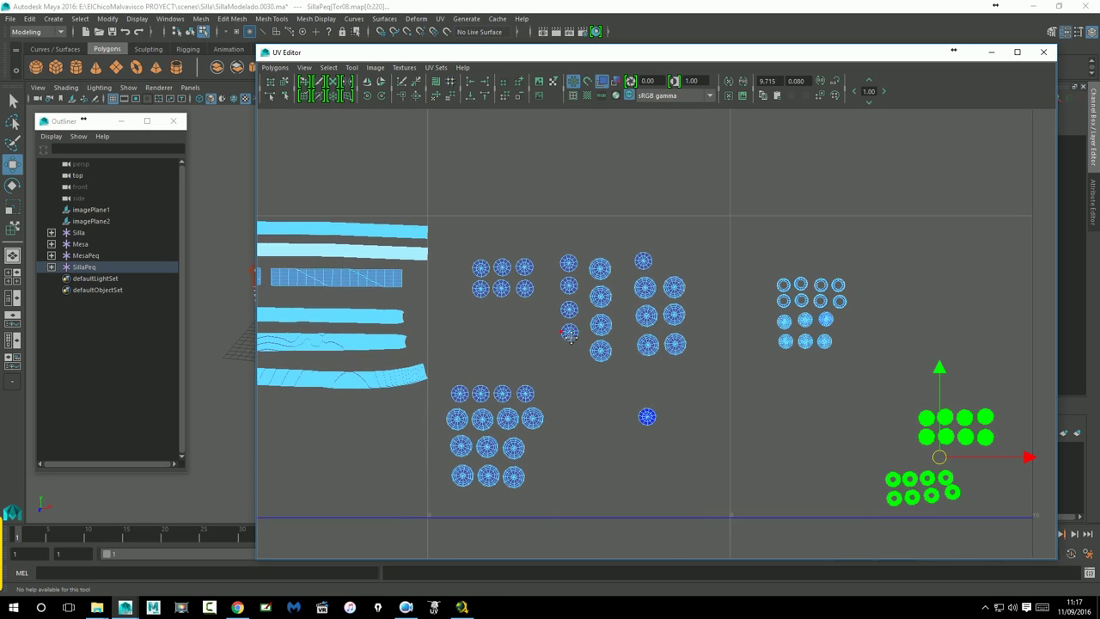
# Start a top row with six individual round shells from the small table
pyautogui.moveTo(583, 275)
pyautogui.mouseDown(button='right')
pyautogui.moveTo(628, 265)
pyautogui.moveTo(520, 259)
pyautogui.mouseUp(button='right')
pyautogui.click(583, 275)
pyautogui.click(573, 263)
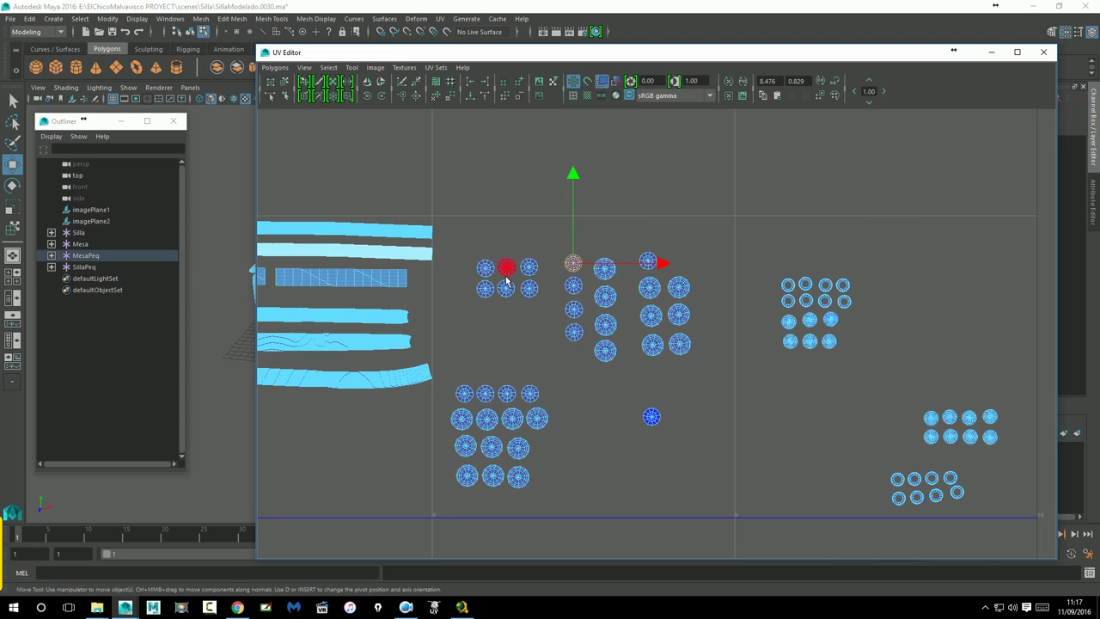
pyautogui.moveTo(507, 280); pyautogui.dragTo(454, 247)
pyautogui.click(510, 271)
pyautogui.moveTo(510, 272); pyautogui.dragTo(483, 240)
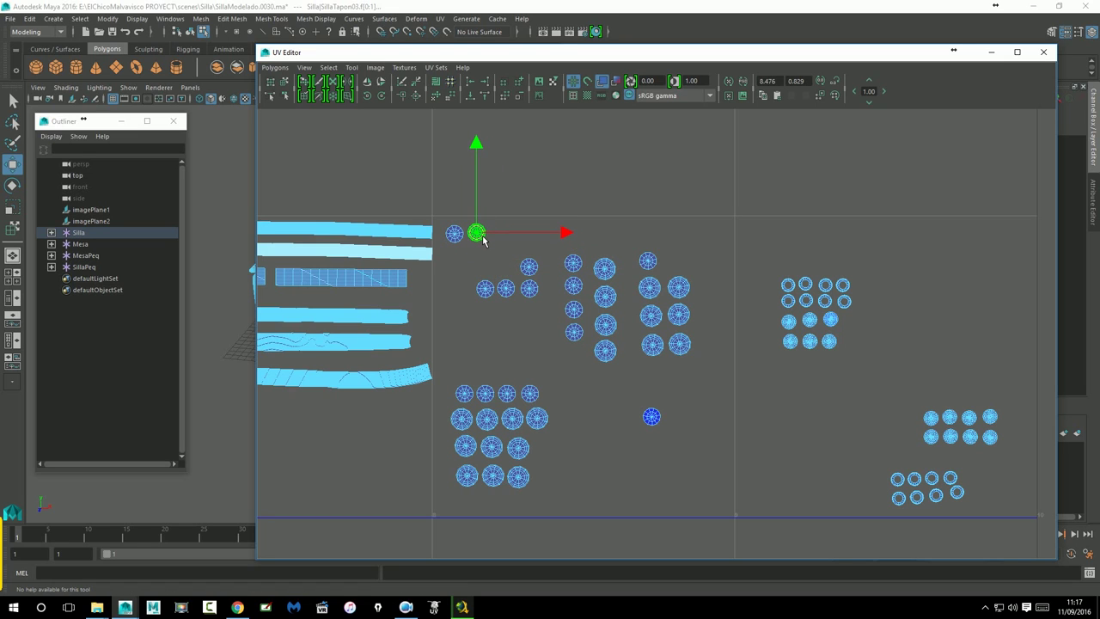
pyautogui.click(533, 267)
pyautogui.moveTo(534, 279); pyautogui.dragTo(507, 246)
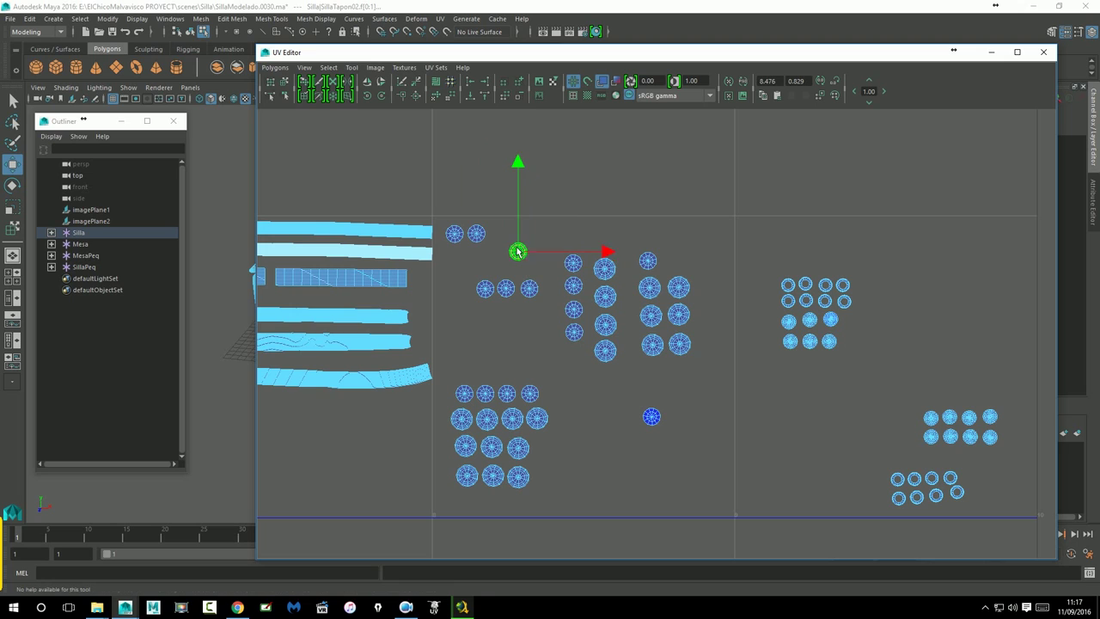
pyautogui.click(530, 289)
pyautogui.moveTo(531, 289); pyautogui.dragTo(533, 241)
pyautogui.click(519, 297)
pyautogui.moveTo(518, 297); pyautogui.dragTo(558, 243)
pyautogui.click(491, 296)
pyautogui.moveTo(492, 295)
pyautogui.mouseDown()
pyautogui.moveTo(574, 239)
pyautogui.moveTo(599, 242)
pyautogui.mouseUp()
# Extend the top row with more small-table, small-chair and table round shells
pyautogui.click(574, 266)
pyautogui.click(574, 287)
pyautogui.moveTo(574, 287); pyautogui.dragTo(627, 244)
pyautogui.click(579, 315)
pyautogui.moveTo(579, 314)
pyautogui.mouseDown()
pyautogui.moveTo(662, 257)
pyautogui.moveTo(649, 244)
pyautogui.mouseUp()
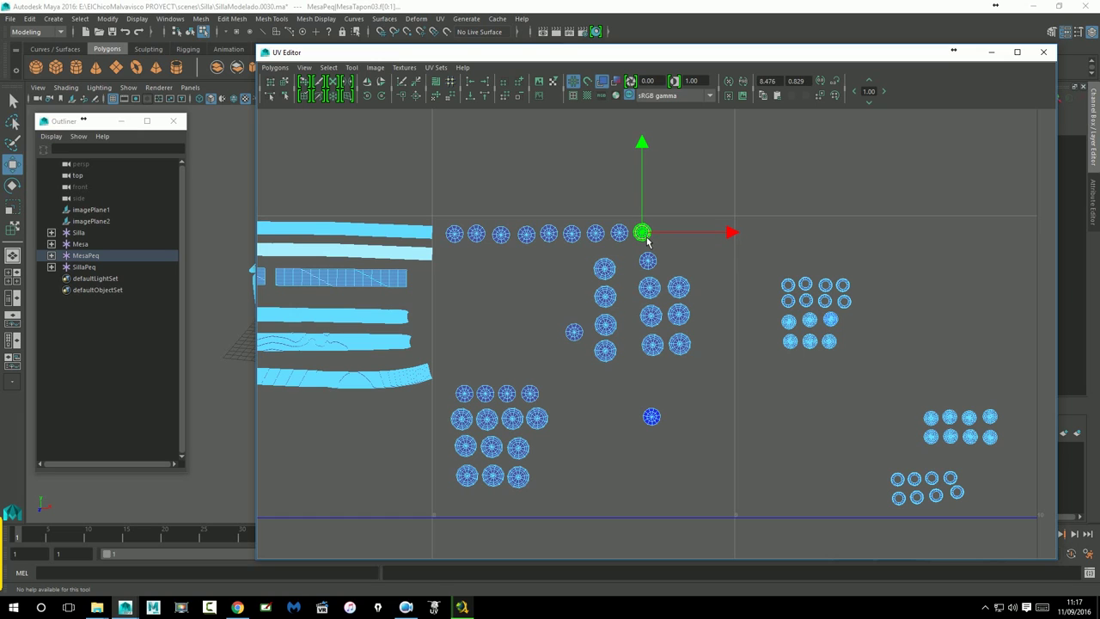
pyautogui.click(580, 334)
pyautogui.moveTo(584, 336)
pyautogui.mouseDown()
pyautogui.moveTo(673, 241)
pyautogui.moveTo(677, 254)
pyautogui.moveTo(697, 242)
pyautogui.mouseUp()
pyautogui.click(650, 261)
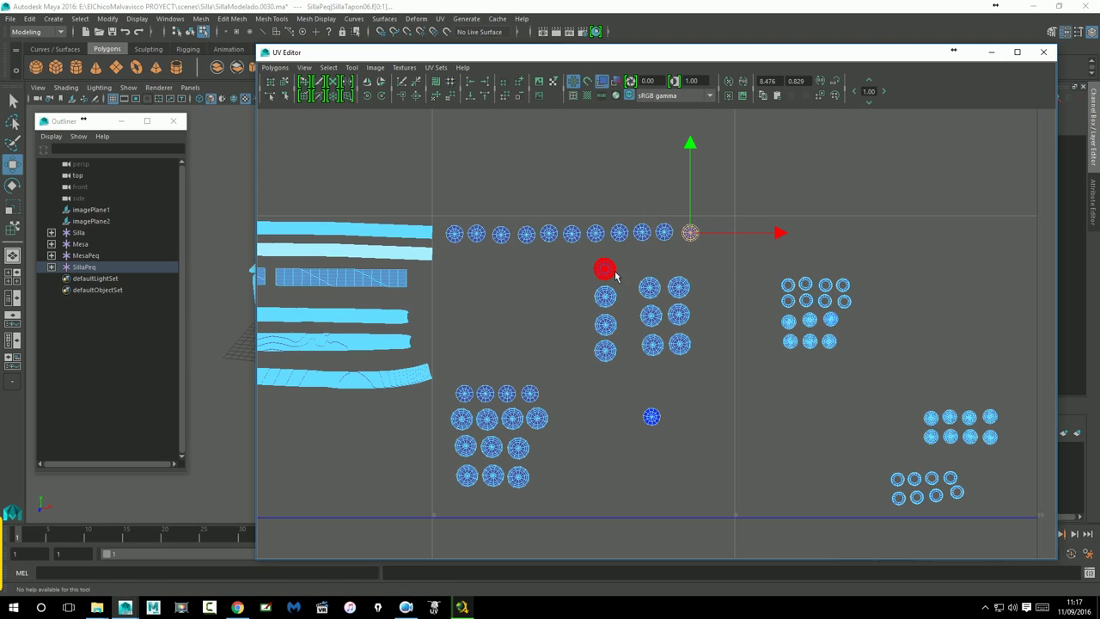
pyautogui.click(466, 396)
pyautogui.moveTo(471, 404)
pyautogui.mouseDown()
pyautogui.moveTo(685, 285)
pyautogui.moveTo(721, 241)
pyautogui.mouseUp()
# Move four single cap shells up to form a second row beneath the top row
pyautogui.click(486, 395)
pyautogui.moveTo(486, 395)
pyautogui.mouseDown()
pyautogui.moveTo(533, 352)
pyautogui.moveTo(458, 269)
pyautogui.mouseUp()
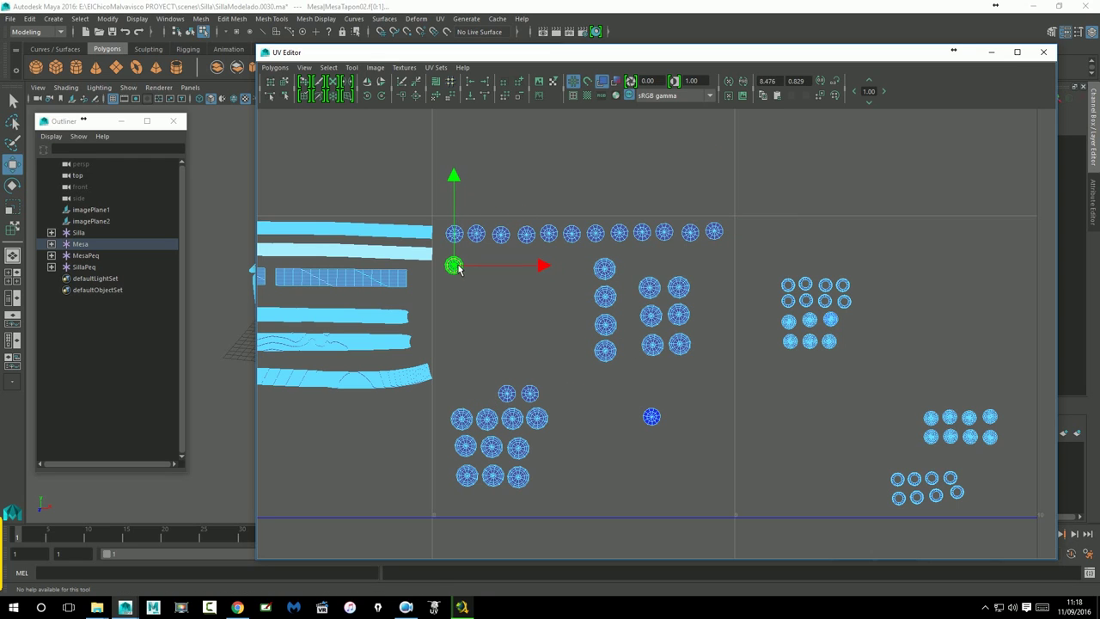
pyautogui.click(509, 397)
pyautogui.moveTo(509, 398); pyautogui.dragTo(484, 270)
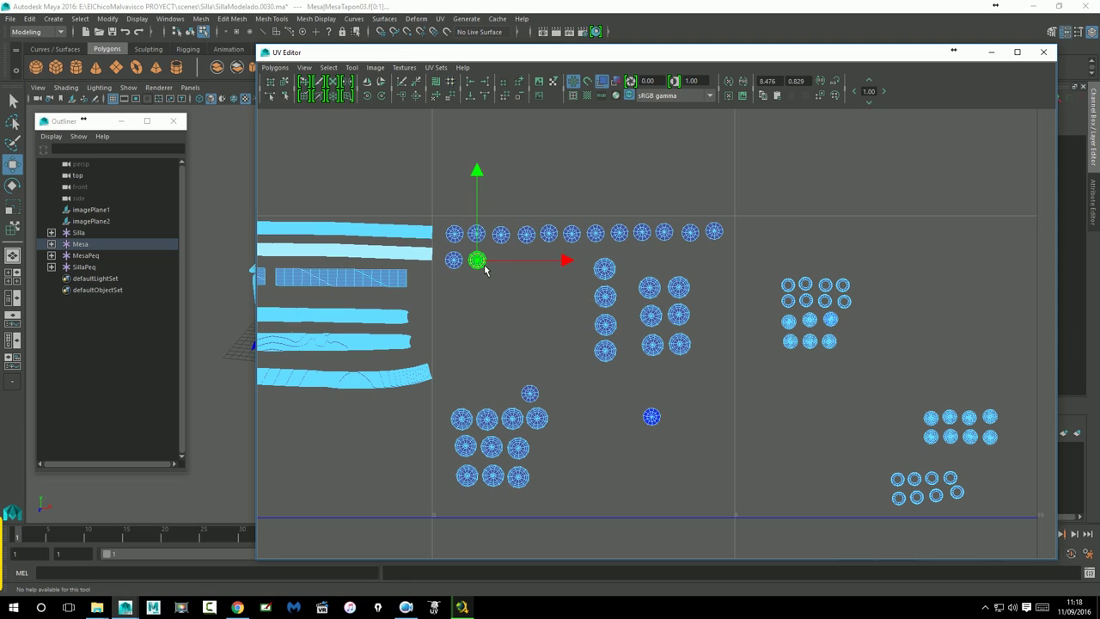
pyautogui.click(530, 396)
pyautogui.moveTo(530, 395); pyautogui.dragTo(507, 268)
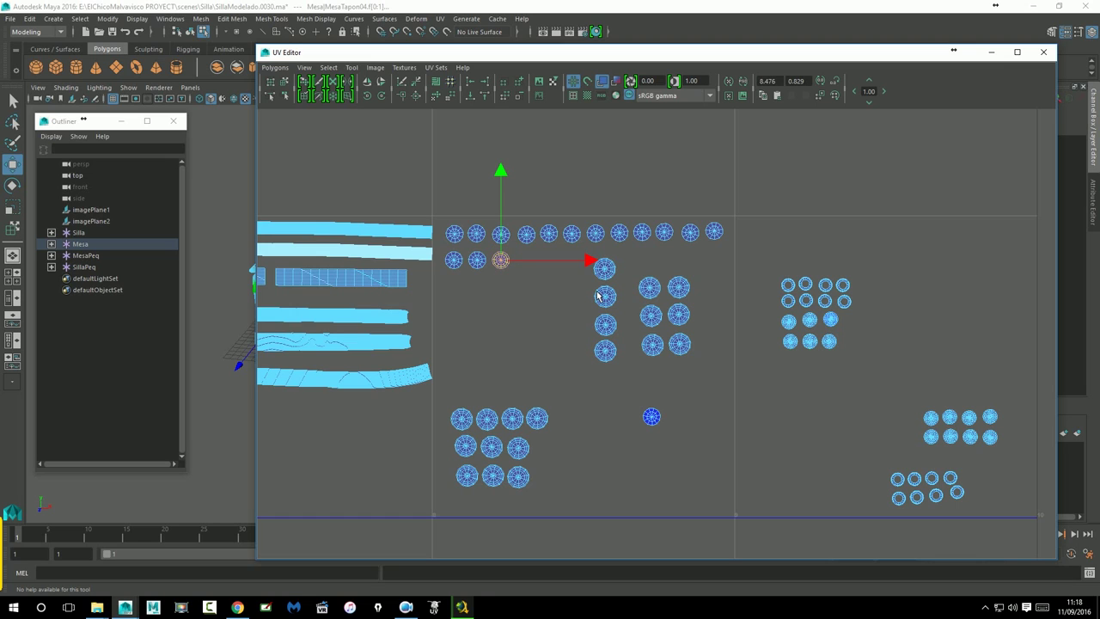
pyautogui.click(661, 430)
pyautogui.moveTo(661, 429); pyautogui.dragTo(535, 269)
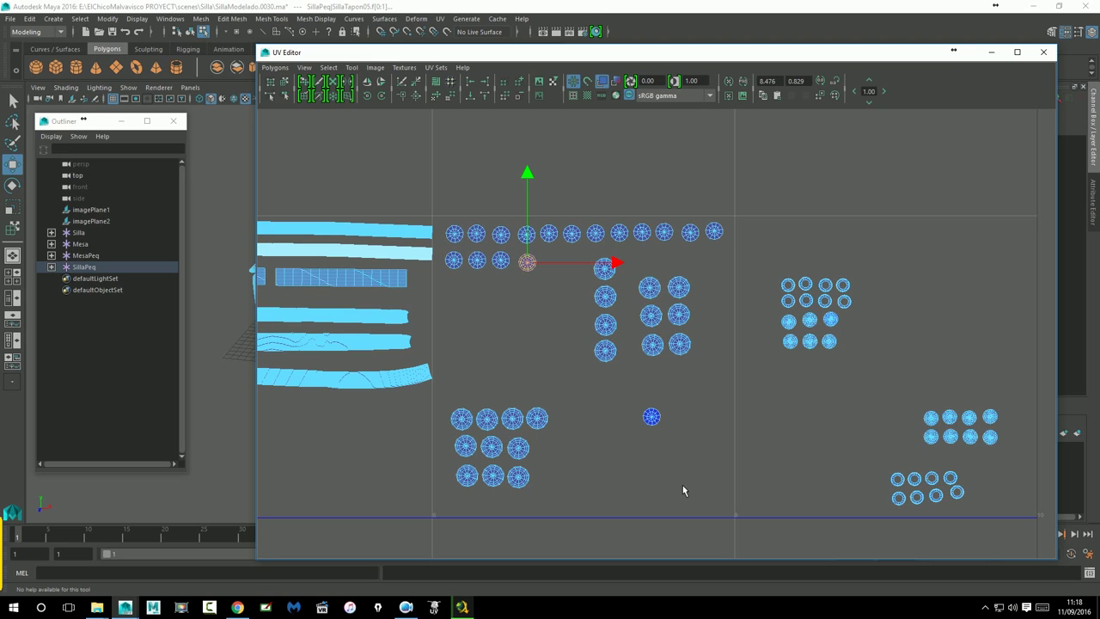
# Finish the second row with the remaining shells from the overlapping stack
pyautogui.click(653, 421)
pyautogui.moveTo(653, 421); pyautogui.dragTo(557, 269)
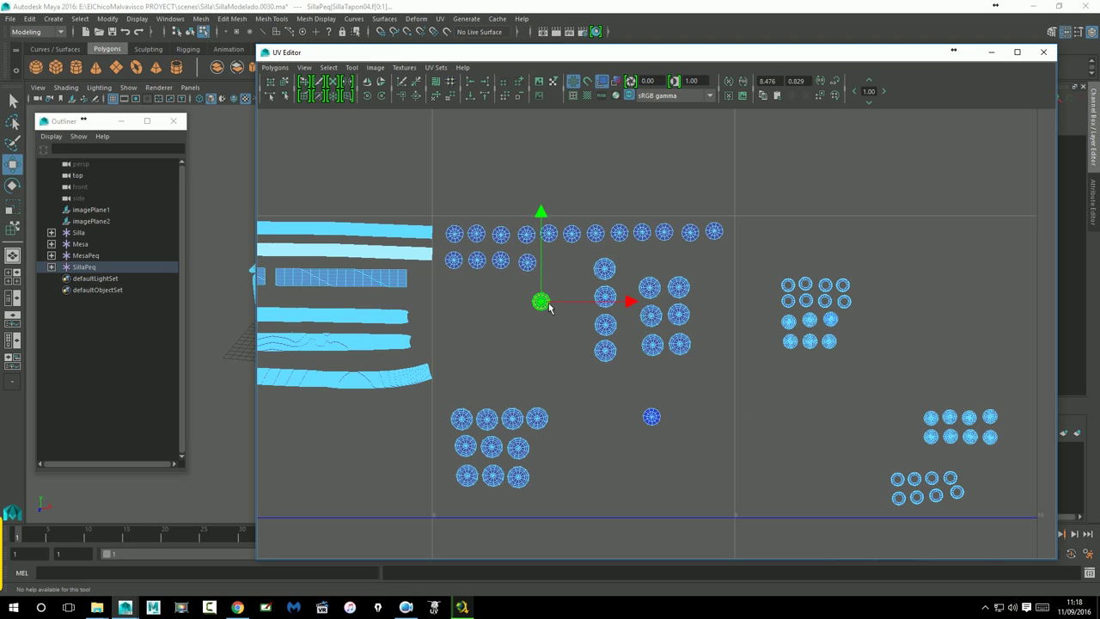
pyautogui.click(653, 416)
pyautogui.moveTo(655, 416)
pyautogui.mouseDown()
pyautogui.moveTo(588, 272)
pyautogui.moveTo(519, 358)
pyautogui.mouseUp()
pyautogui.click(605, 268)
pyautogui.click(659, 422)
pyautogui.moveTo(658, 422); pyautogui.dragTo(604, 274)
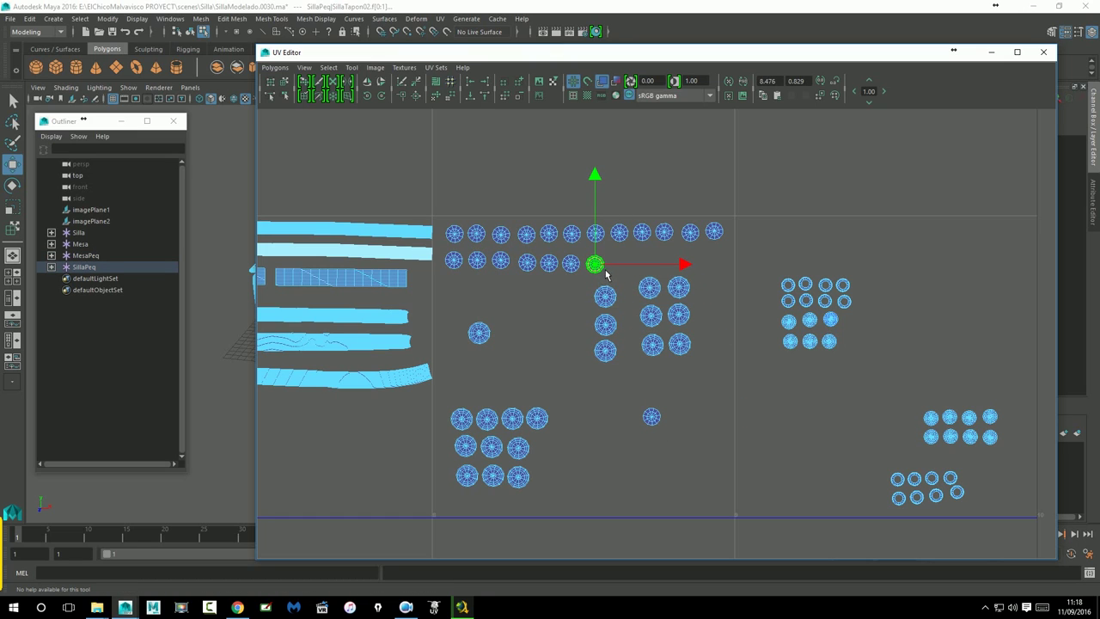
pyautogui.click(656, 424)
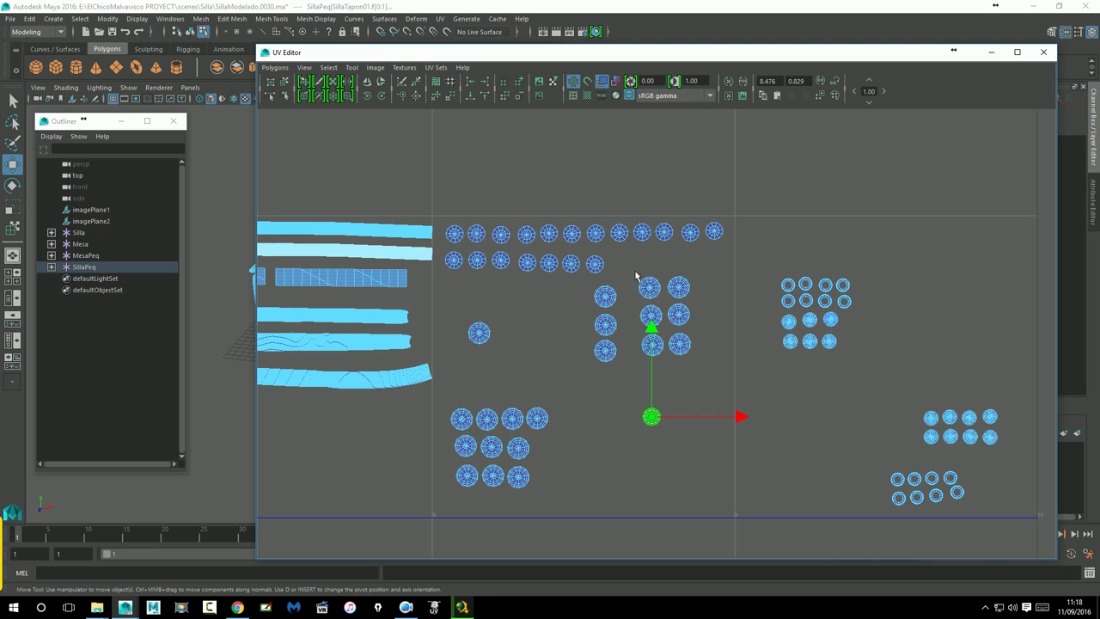
pyautogui.moveTo(656, 423); pyautogui.dragTo(627, 272)
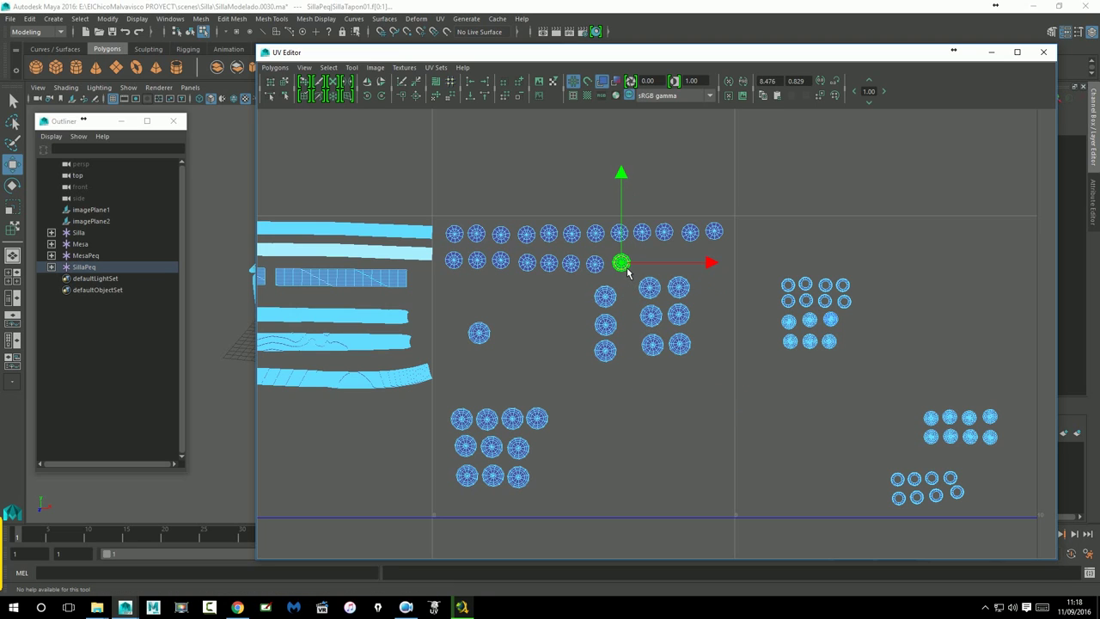
pyautogui.click(597, 272)
pyautogui.click(574, 272)
# Start a third row with the set-aside shell and four large round shells
pyautogui.click(479, 332)
pyautogui.moveTo(481, 344); pyautogui.dragTo(458, 308)
pyautogui.click(605, 301)
pyautogui.moveTo(606, 304); pyautogui.dragTo(496, 305)
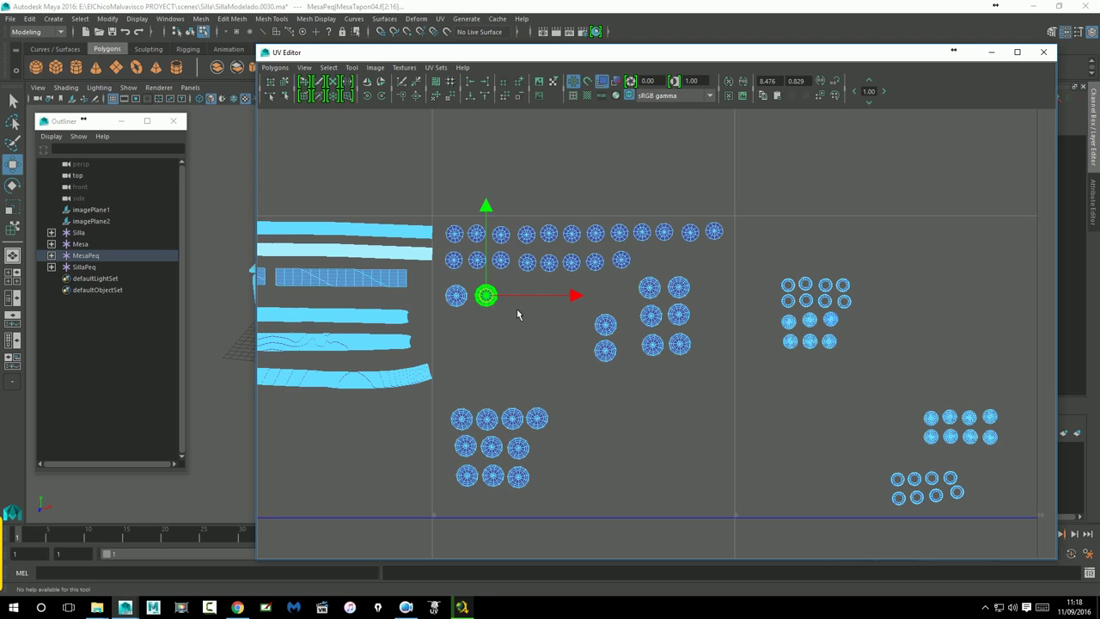
pyautogui.click(651, 289)
pyautogui.moveTo(652, 297); pyautogui.dragTo(526, 309)
pyautogui.click(678, 291)
pyautogui.moveTo(678, 293); pyautogui.dragTo(549, 302)
pyautogui.click(613, 333)
pyautogui.moveTo(614, 334)
pyautogui.mouseDown()
pyautogui.moveTo(589, 306)
pyautogui.moveTo(641, 297)
pyautogui.mouseUp()
# Complete the third row with four more large round shells, nine in total
pyautogui.click(645, 324)
pyautogui.click(678, 315)
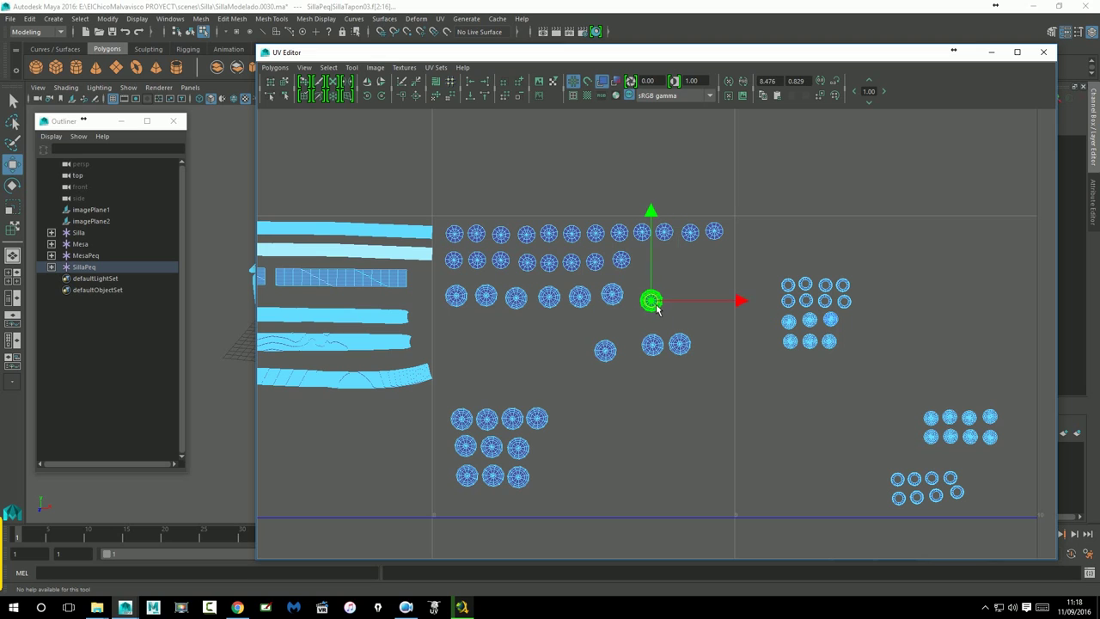
pyautogui.click(617, 356)
pyautogui.moveTo(617, 356); pyautogui.dragTo(674, 306)
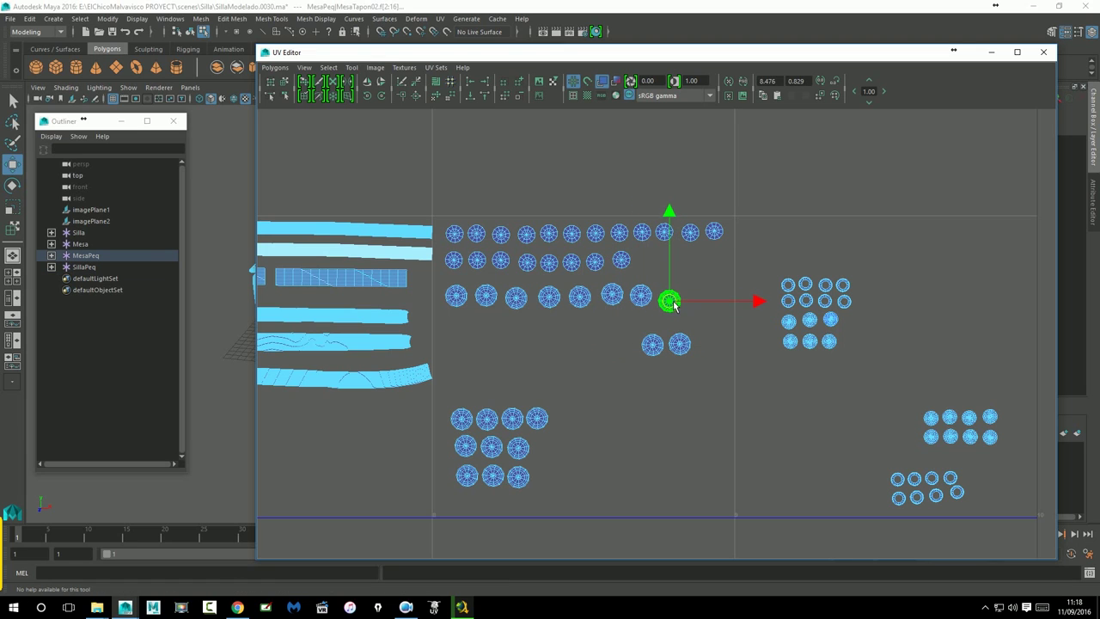
pyautogui.click(652, 344)
pyautogui.moveTo(653, 344); pyautogui.dragTo(709, 302)
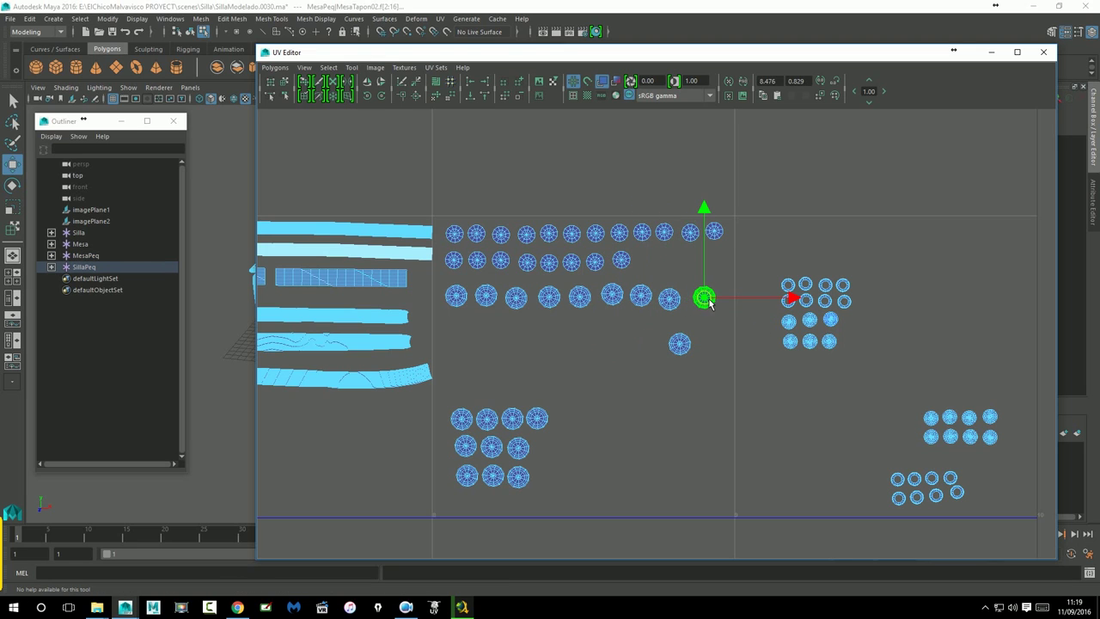
# Start a fourth row with five large shells from the lower-left group
pyautogui.click(689, 356)
pyautogui.moveTo(692, 359); pyautogui.dragTo(461, 335)
pyautogui.click(471, 413)
pyautogui.moveTo(471, 413); pyautogui.dragTo(487, 333)
pyautogui.click(488, 421)
pyautogui.moveTo(490, 444); pyautogui.dragTo(520, 353)
pyautogui.click(518, 421)
pyautogui.moveTo(518, 421); pyautogui.dragTo(557, 331)
pyautogui.click(538, 421)
pyautogui.moveTo(538, 421); pyautogui.dragTo(589, 337)
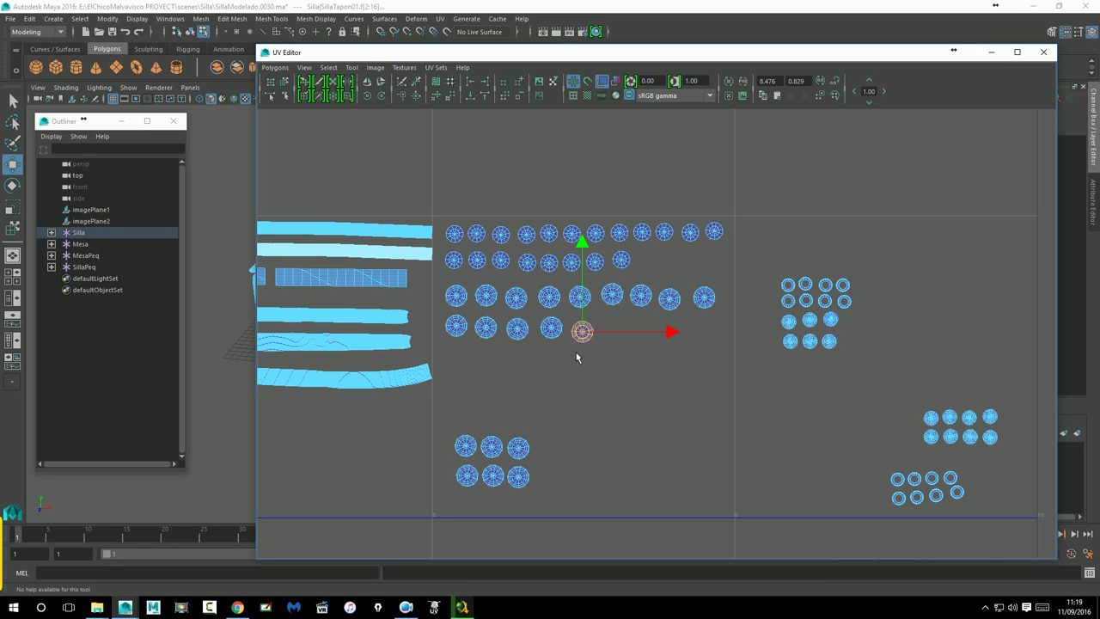
# Complete the fourth row with four bottom-left shells, nine in total, evening the spacing
pyautogui.click(467, 445)
pyautogui.moveTo(466, 445); pyautogui.dragTo(620, 337)
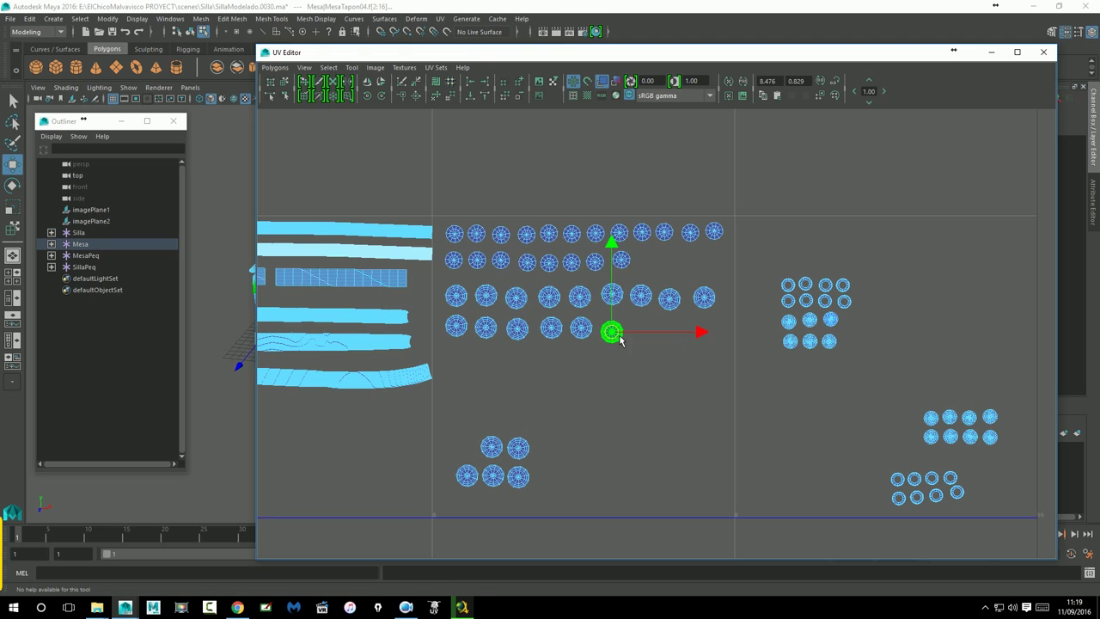
pyautogui.click(505, 448)
pyautogui.moveTo(505, 448); pyautogui.dragTo(647, 339)
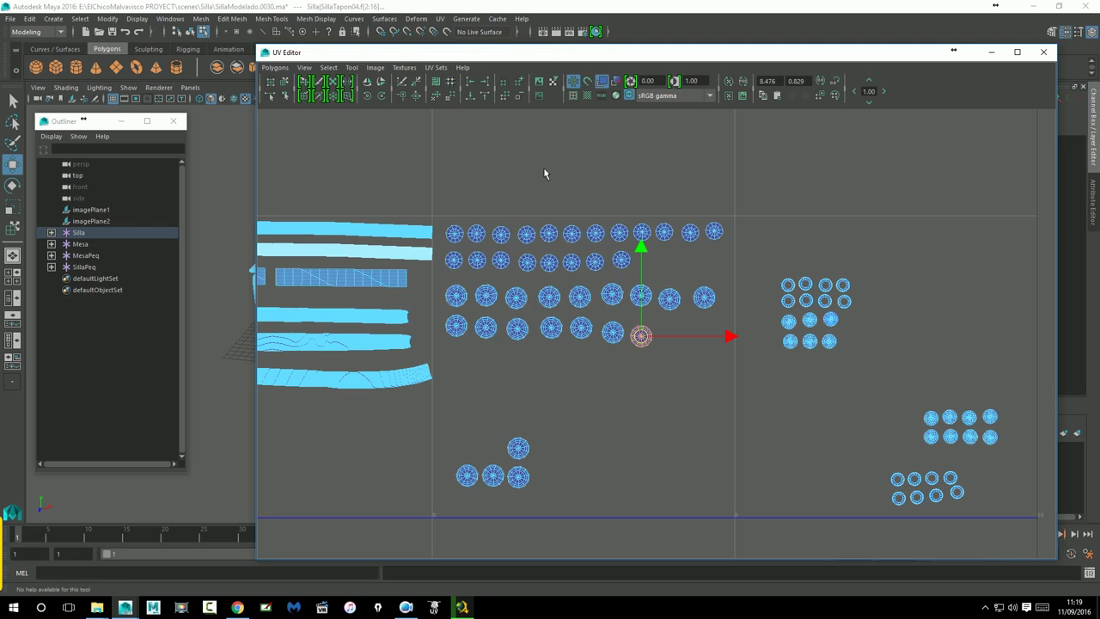
pyautogui.click(466, 475)
pyautogui.moveTo(467, 475)
pyautogui.mouseDown()
pyautogui.moveTo(678, 342)
pyautogui.moveTo(648, 341)
pyautogui.mouseUp()
pyautogui.click(649, 342)
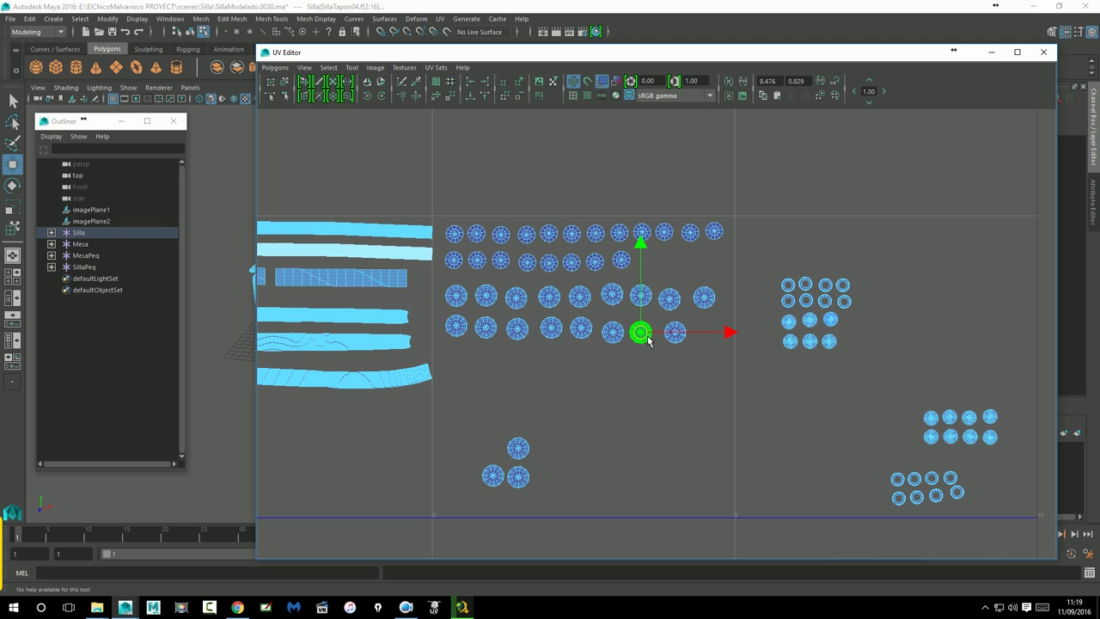
pyautogui.click(526, 460)
pyautogui.moveTo(526, 460)
pyautogui.mouseDown()
pyautogui.moveTo(724, 335)
pyautogui.moveTo(710, 340)
pyautogui.mouseUp()
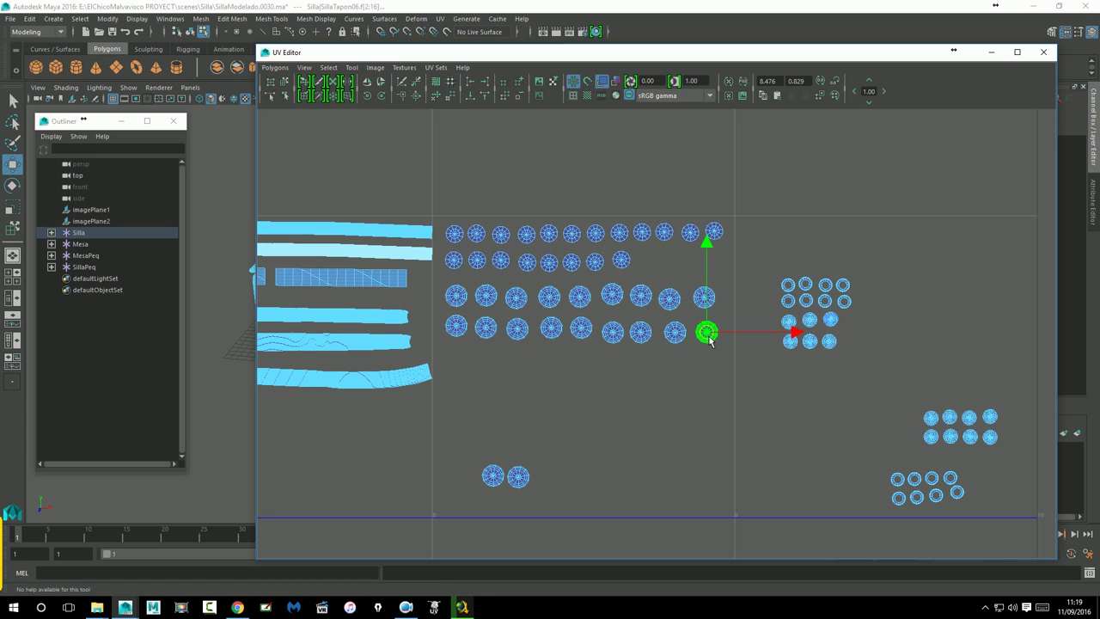
# Start a fifth row with the last two lower shells and clear the selection
pyautogui.click(497, 475)
pyautogui.moveTo(496, 475); pyautogui.dragTo(462, 368)
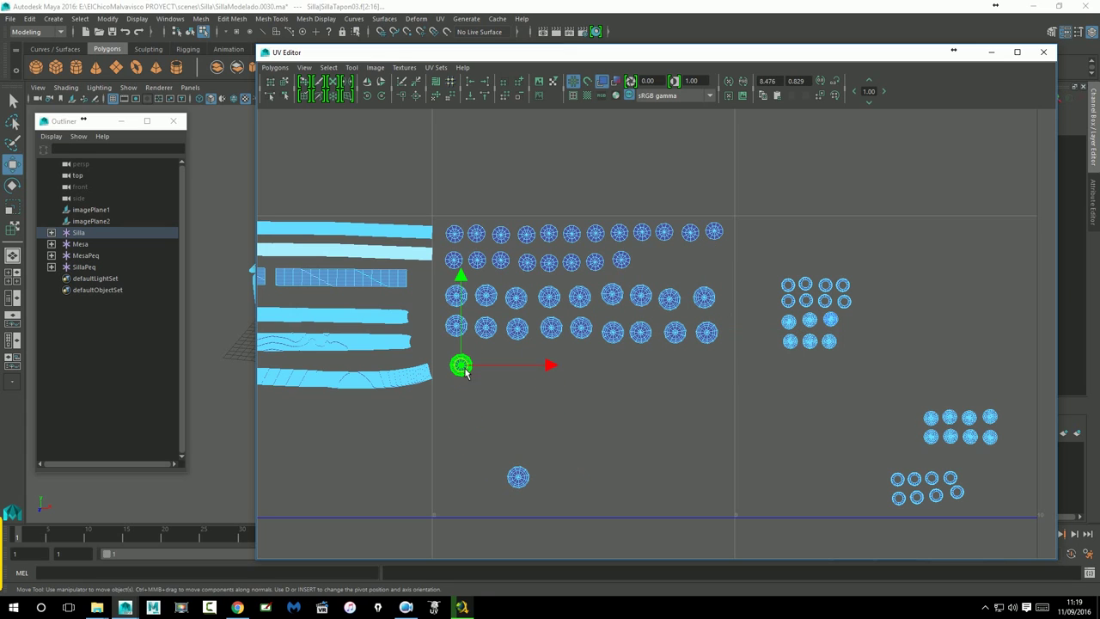
pyautogui.click(518, 475)
pyautogui.moveTo(519, 475); pyautogui.dragTo(492, 368)
pyautogui.scroll(-1, 918, 404)
pyautogui.scroll(2, 847, 358)
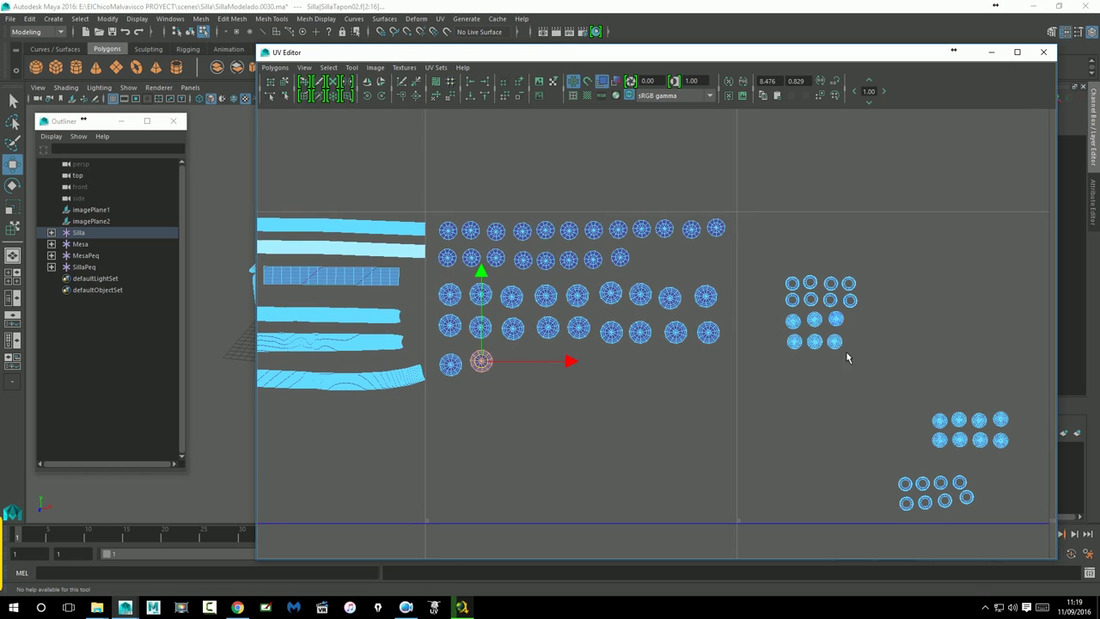
pyautogui.moveTo(832, 281); pyautogui.dragTo(763, 236)
pyautogui.click(792, 283)
# Line up seven small rings from the right group along the neighbouring tile's top
pyautogui.click(808, 285)
pyautogui.moveTo(808, 284)
pyautogui.mouseDown()
pyautogui.moveTo(802, 256)
pyautogui.moveTo(778, 237)
pyautogui.mouseUp()
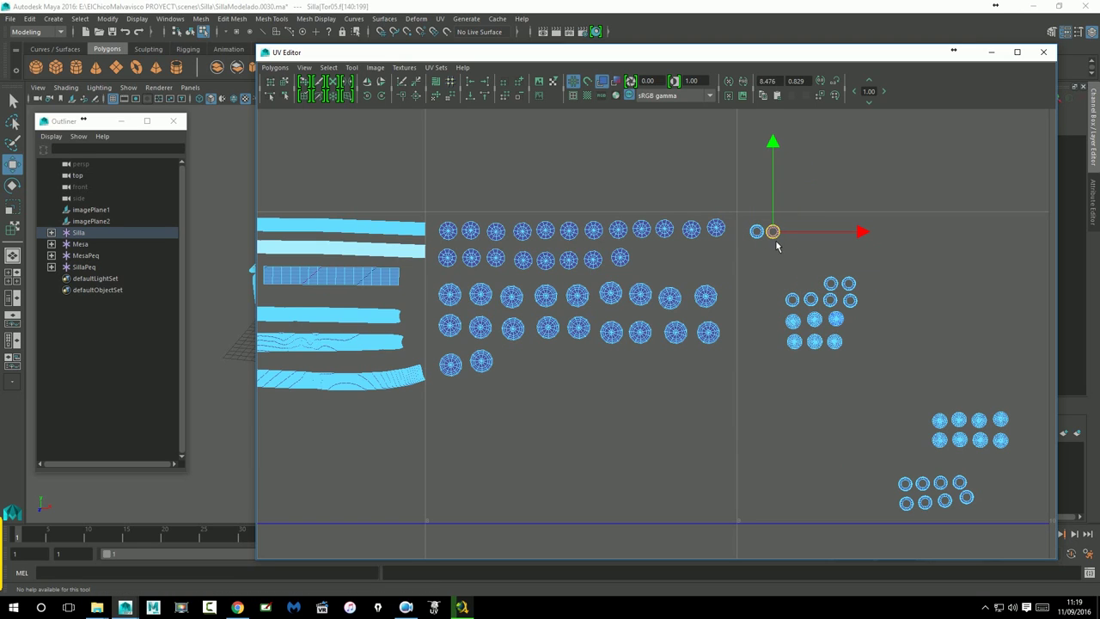
pyautogui.click(800, 305)
pyautogui.moveTo(802, 307); pyautogui.dragTo(800, 238)
pyautogui.click(812, 300)
pyautogui.moveTo(812, 299); pyautogui.dragTo(822, 239)
pyautogui.click(830, 286)
pyautogui.moveTo(830, 286); pyautogui.dragTo(845, 239)
pyautogui.click(849, 285)
pyautogui.moveTo(850, 286); pyautogui.dragTo(868, 243)
pyautogui.click(830, 300)
pyautogui.moveTo(838, 308); pyautogui.dragTo(889, 241)
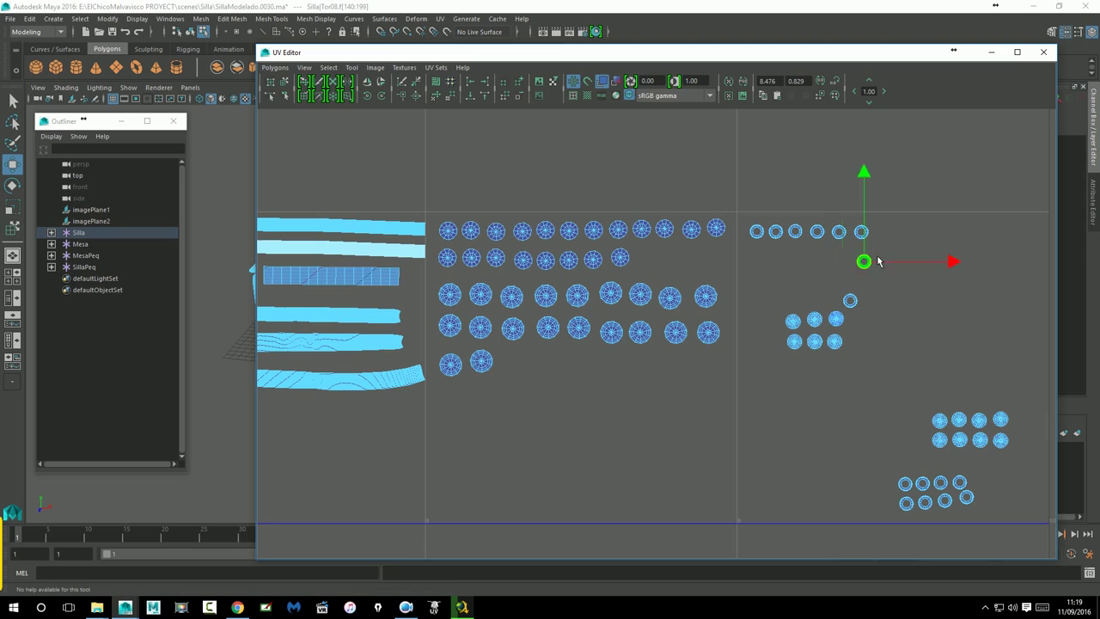
pyautogui.click(918, 489)
pyautogui.click(851, 302)
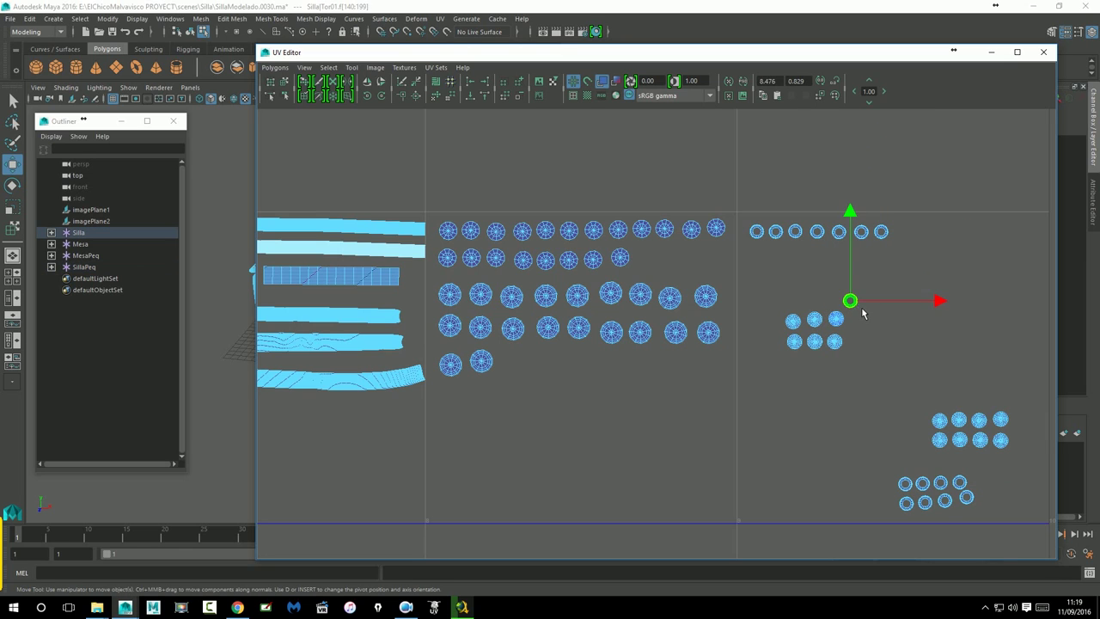
pyautogui.moveTo(857, 307); pyautogui.dragTo(911, 240)
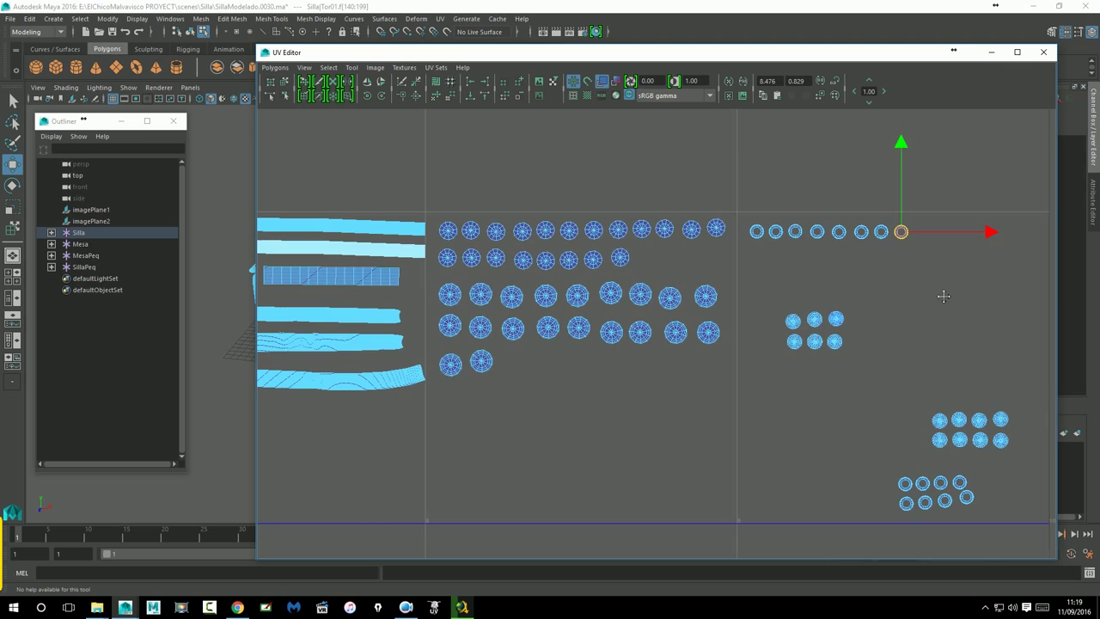
# Append three rings from the lower group to the end of the ring row
pyautogui.keyDown('alt'); pyautogui.moveTo(940, 295); pyautogui.dragTo(722, 333, button='middle'); pyautogui.keyUp('alt')
pyautogui.click(697, 465)
pyautogui.moveTo(698, 465); pyautogui.dragTo(720, 224)
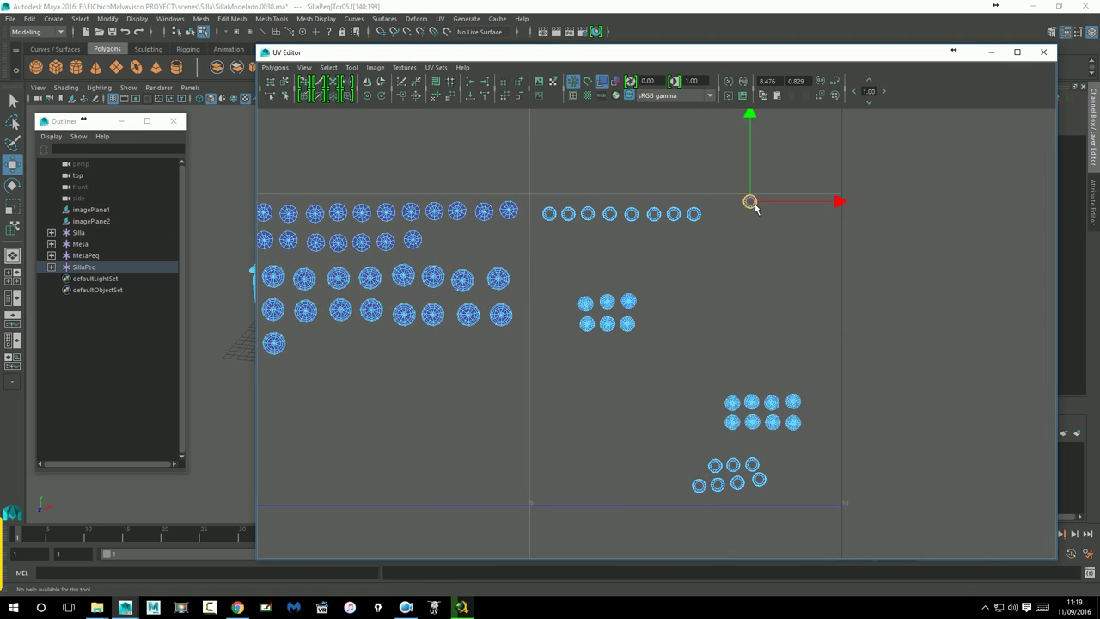
pyautogui.click(699, 484)
pyautogui.moveTo(698, 484)
pyautogui.mouseDown()
pyautogui.moveTo(776, 233)
pyautogui.moveTo(744, 219)
pyautogui.mouseUp()
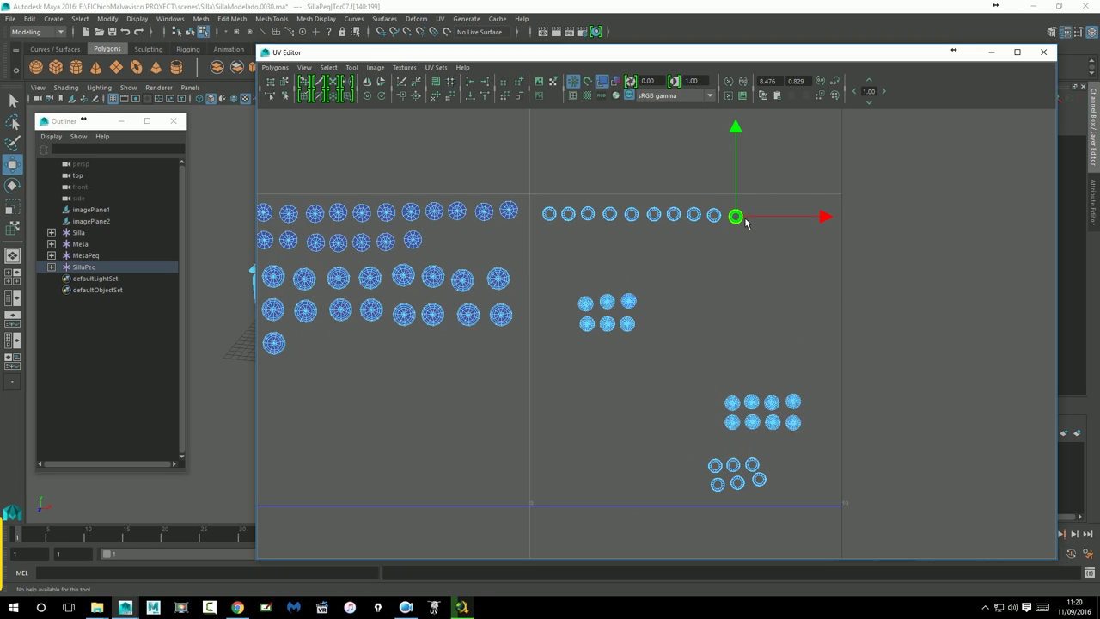
pyautogui.click(720, 469)
pyautogui.moveTo(688, 445)
pyautogui.mouseDown()
pyautogui.moveTo(777, 499)
pyautogui.moveTo(784, 245)
pyautogui.mouseUp()
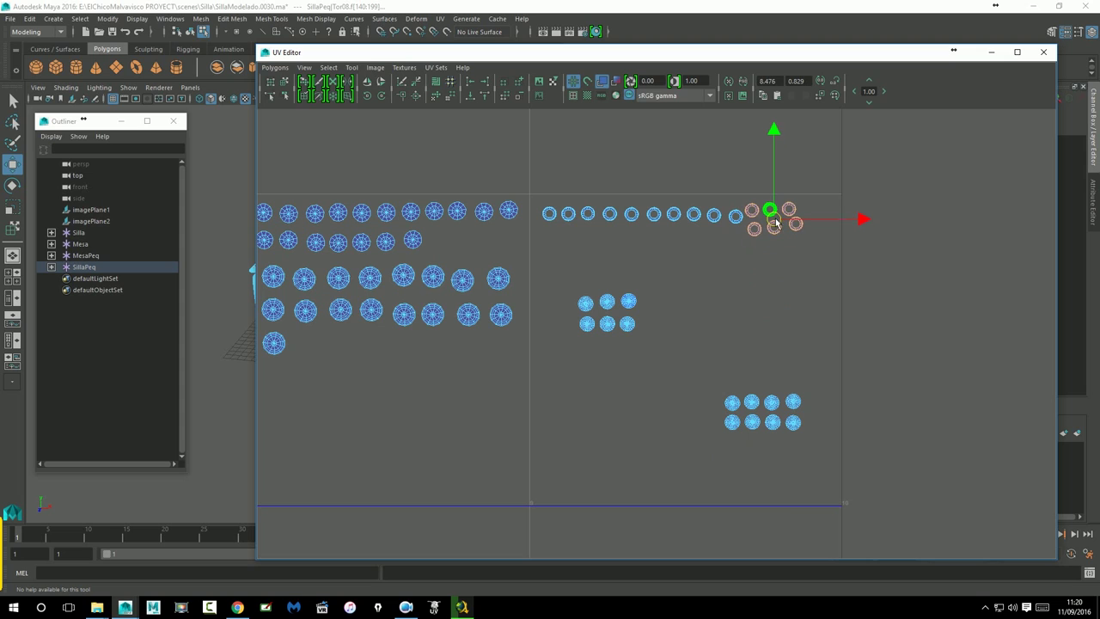
pyautogui.click(804, 233)
pyautogui.moveTo(808, 235); pyautogui.dragTo(821, 221)
# Move one leftover ring into the top row and start a second ring row with another
pyautogui.click(759, 236)
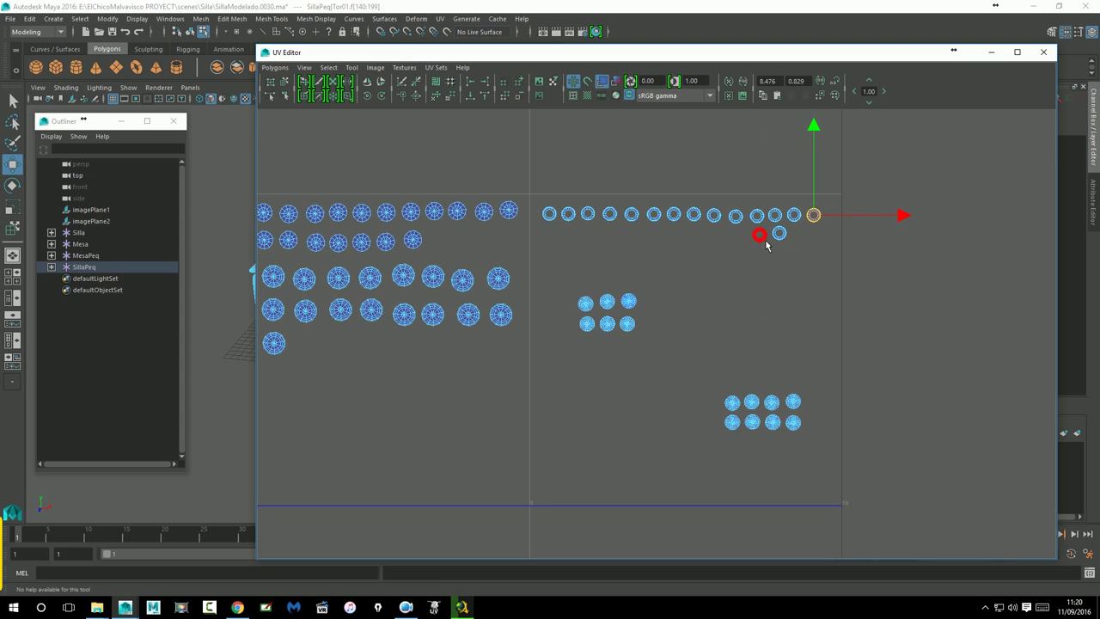
pyautogui.moveTo(760, 237)
pyautogui.mouseDown()
pyautogui.moveTo(668, 231)
pyautogui.moveTo(558, 248)
pyautogui.mouseUp()
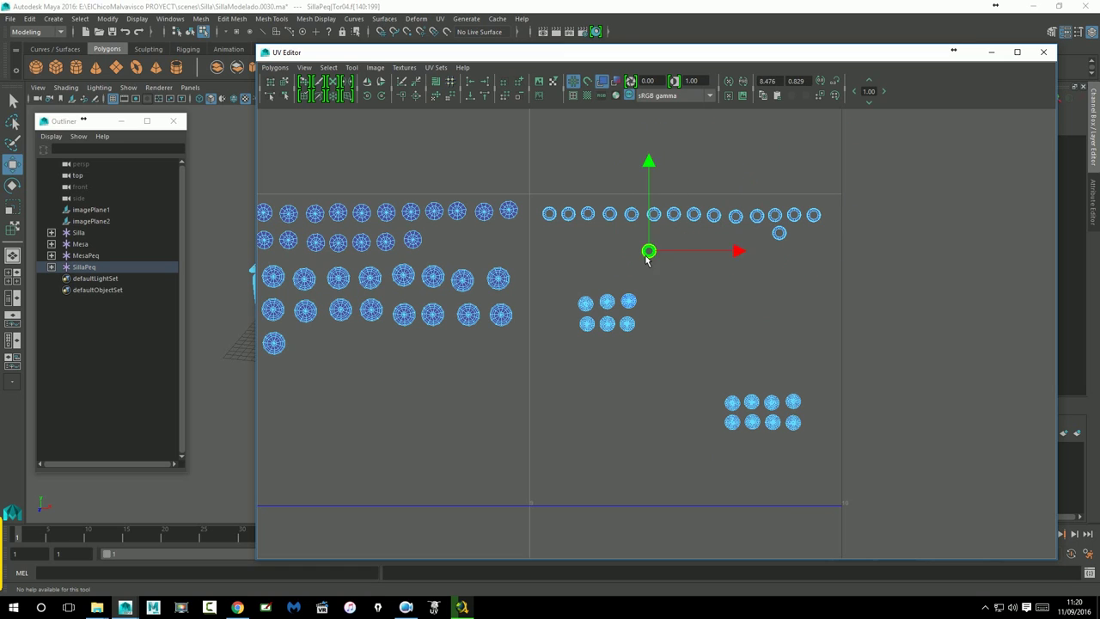
pyautogui.click(780, 235)
pyautogui.moveTo(782, 242)
pyautogui.mouseDown()
pyautogui.moveTo(580, 251)
pyautogui.moveTo(645, 309)
pyautogui.moveTo(580, 272)
pyautogui.mouseUp()
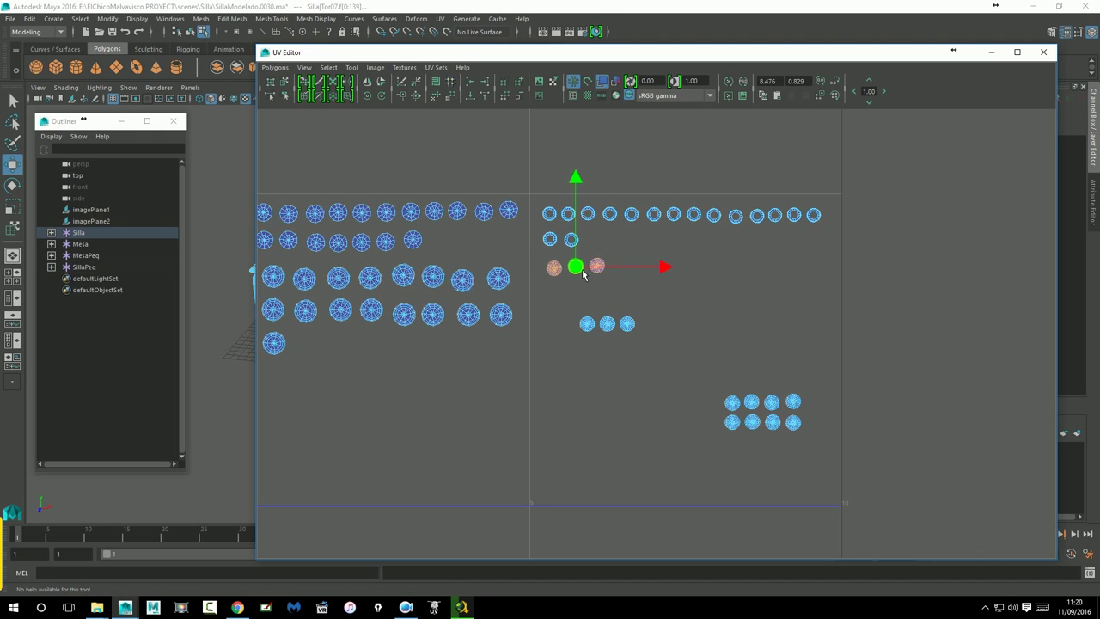
# Shift the small shells right beside the rings, undoing a misplaced ring move
pyautogui.click(577, 272)
pyautogui.moveTo(578, 273); pyautogui.dragTo(641, 276)
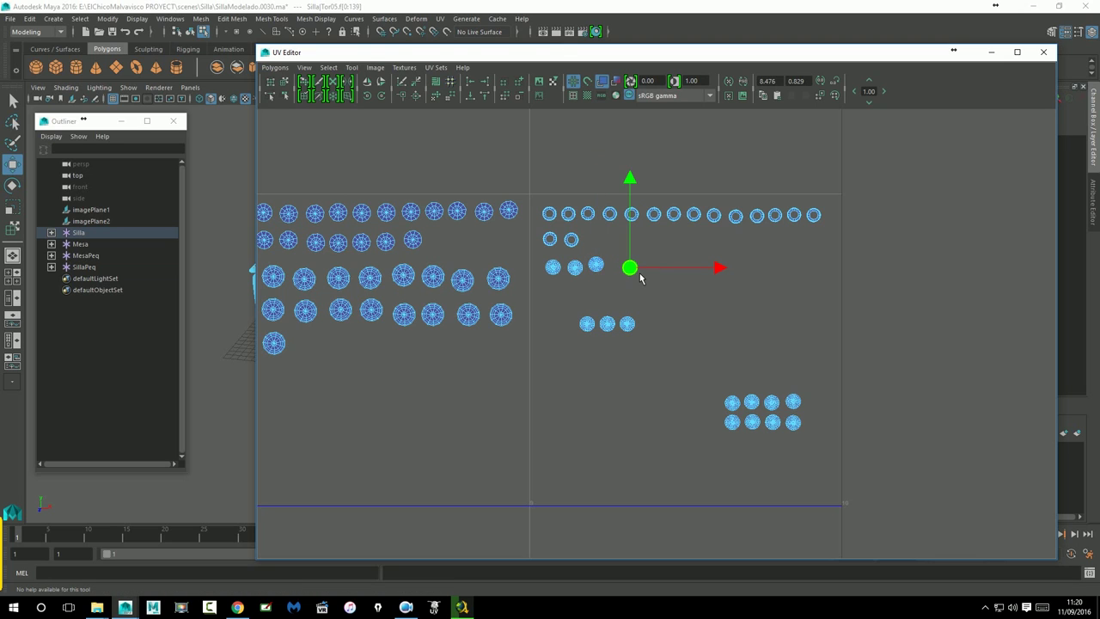
pyautogui.click(558, 269)
pyautogui.moveTo(565, 275); pyautogui.dragTo(563, 293)
pyautogui.click(551, 240)
pyautogui.moveTo(556, 249); pyautogui.dragTo(557, 261)
pyautogui.hotkey('ctrl', 'z')
# Line up the small round chair shells below the rings into a new row, including the stray one
pyautogui.click(574, 240)
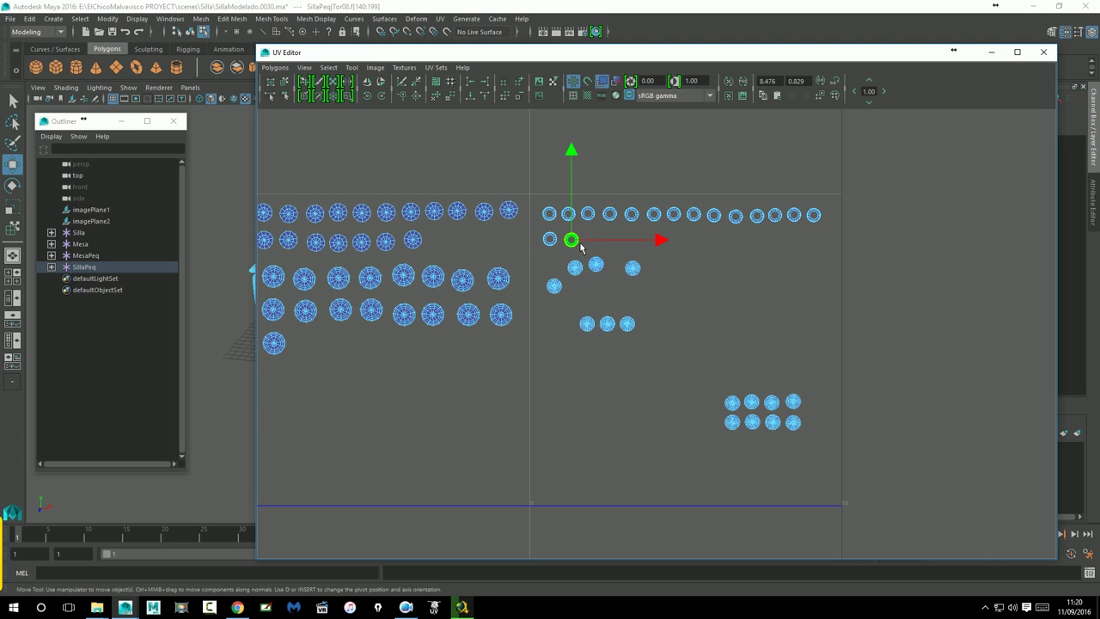
pyautogui.click(815, 225)
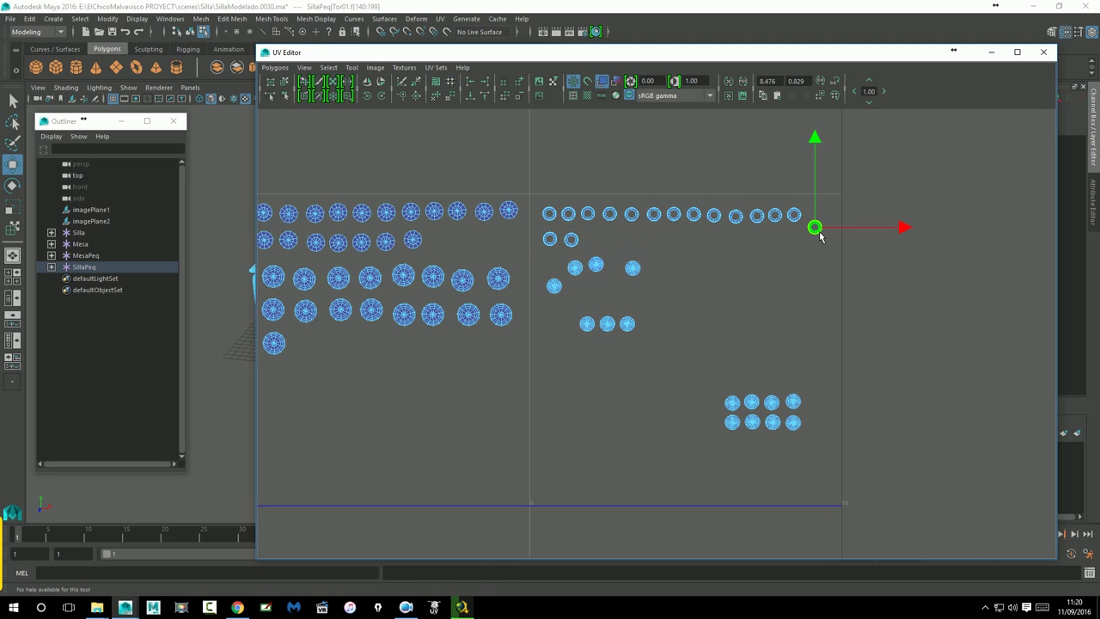
pyautogui.click(575, 268)
pyautogui.moveTo(585, 266)
pyautogui.mouseDown()
pyautogui.moveTo(593, 256)
pyautogui.moveTo(556, 271)
pyautogui.moveTo(598, 275)
pyautogui.mouseUp()
pyautogui.click(597, 270)
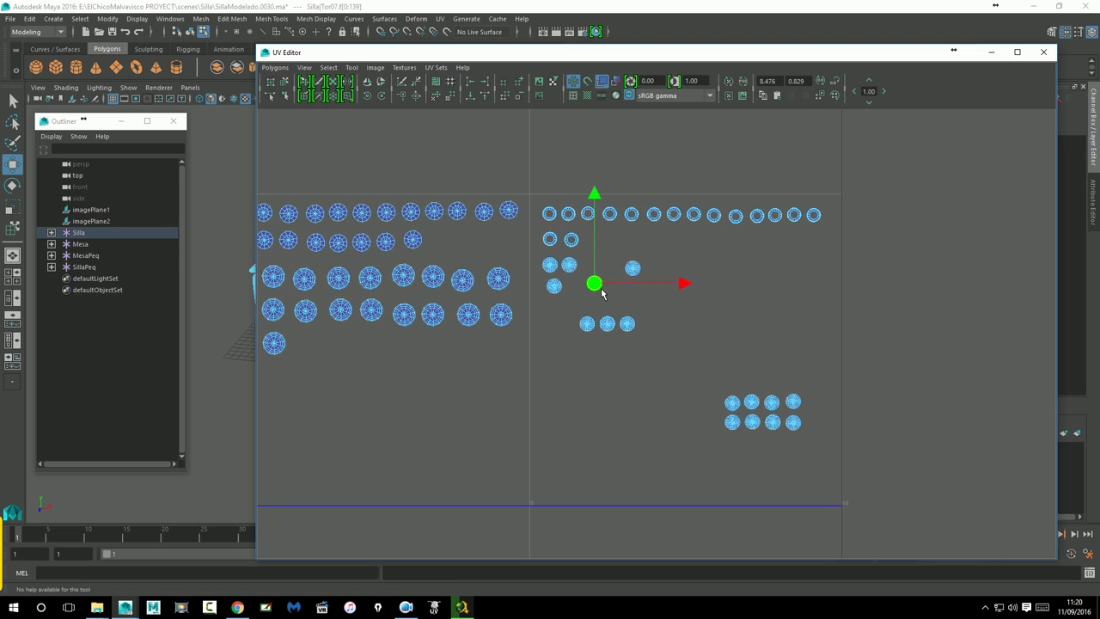
pyautogui.click(636, 273)
pyautogui.moveTo(636, 275); pyautogui.dragTo(621, 278)
pyautogui.click(561, 299)
pyautogui.moveTo(561, 299)
pyautogui.mouseDown()
pyautogui.moveTo(647, 284)
pyautogui.moveTo(638, 272)
pyautogui.mouseUp()
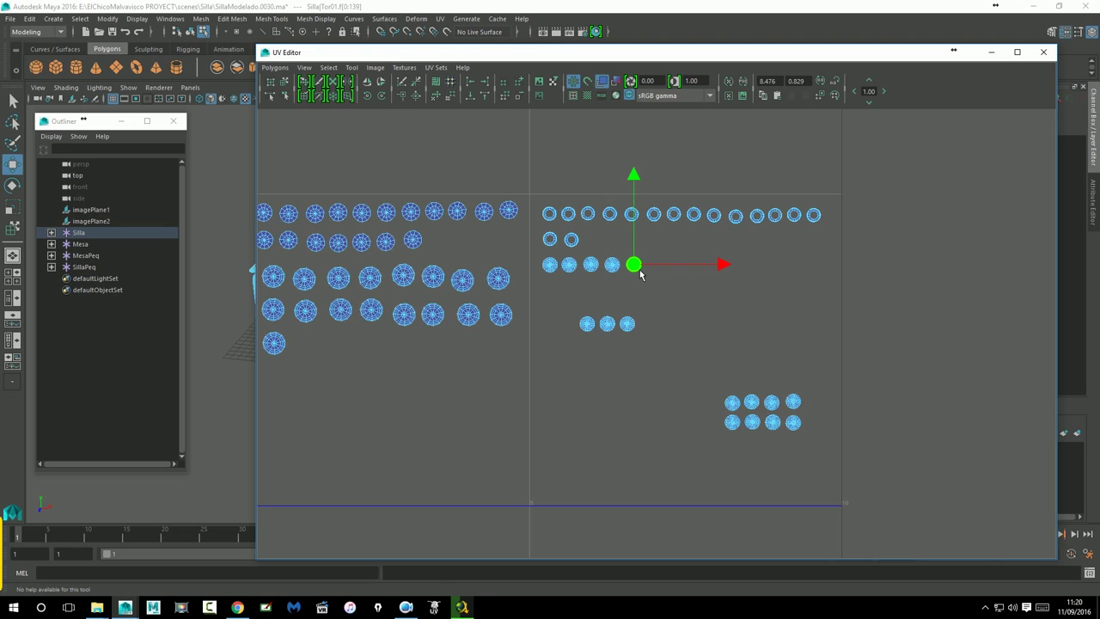
# Move the three shells of the lower row to the end of the upper row
pyautogui.click(587, 325)
pyautogui.moveTo(587, 325); pyautogui.dragTo(655, 268)
pyautogui.click(607, 323)
pyautogui.moveTo(613, 334)
pyautogui.mouseDown()
pyautogui.moveTo(675, 301)
pyautogui.moveTo(687, 272)
pyautogui.mouseUp()
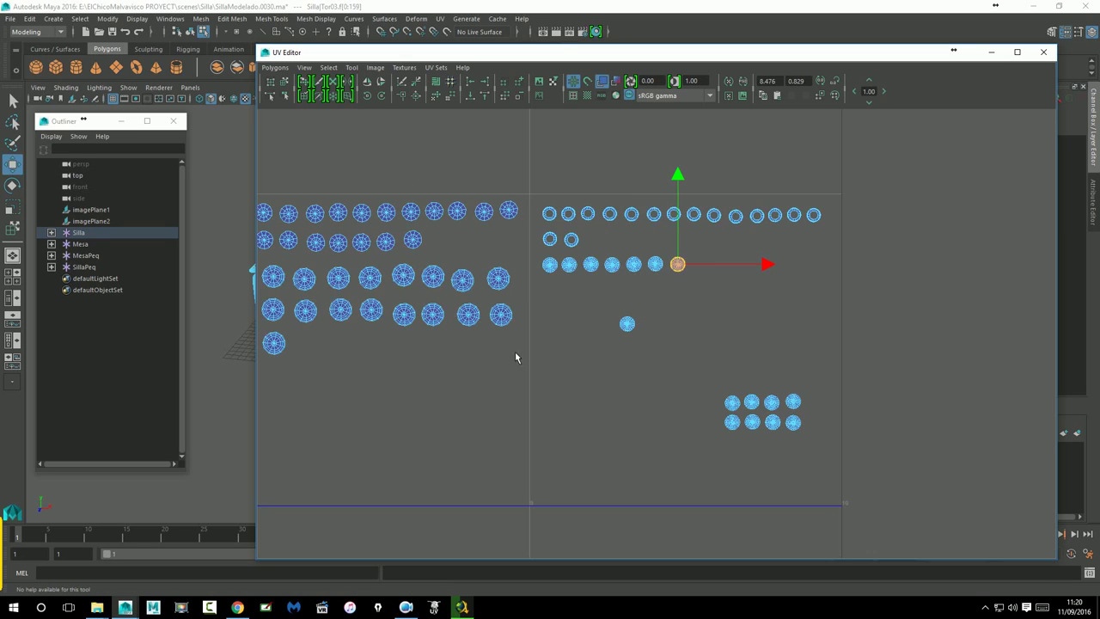
pyautogui.click(627, 324)
pyautogui.moveTo(633, 341)
pyautogui.mouseDown()
pyautogui.moveTo(687, 310)
pyautogui.moveTo(710, 273)
pyautogui.mouseUp()
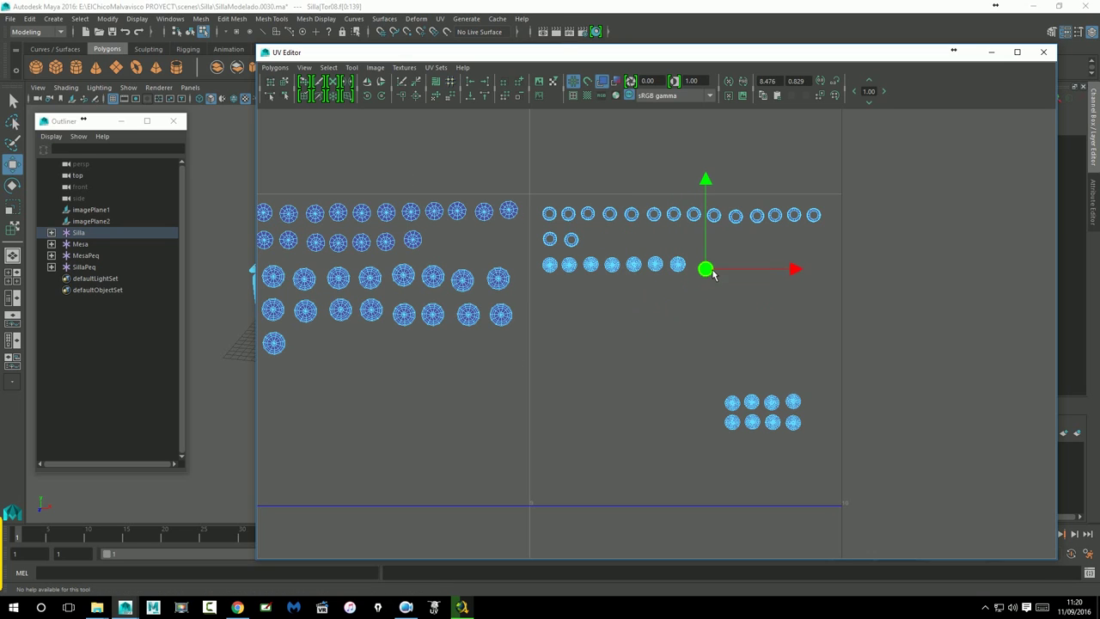
pyautogui.click(707, 275)
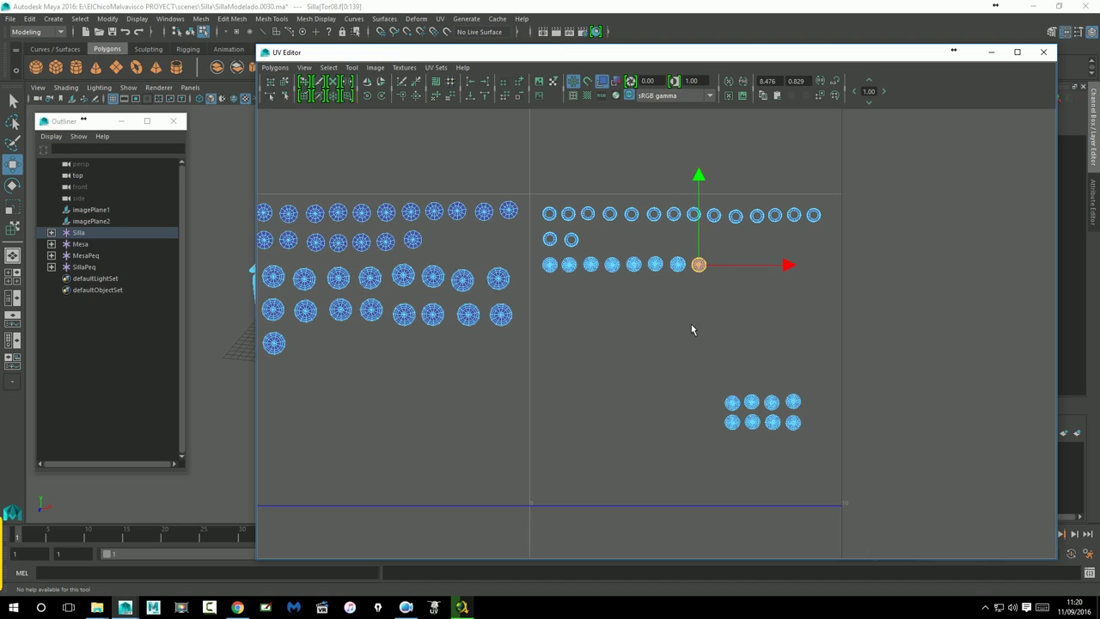
# Move five shells from the lower-right group onto the end of the upper row
pyautogui.click(738, 412)
pyautogui.moveTo(739, 413)
pyautogui.mouseDown()
pyautogui.moveTo(737, 276)
pyautogui.moveTo(727, 271)
pyautogui.mouseUp()
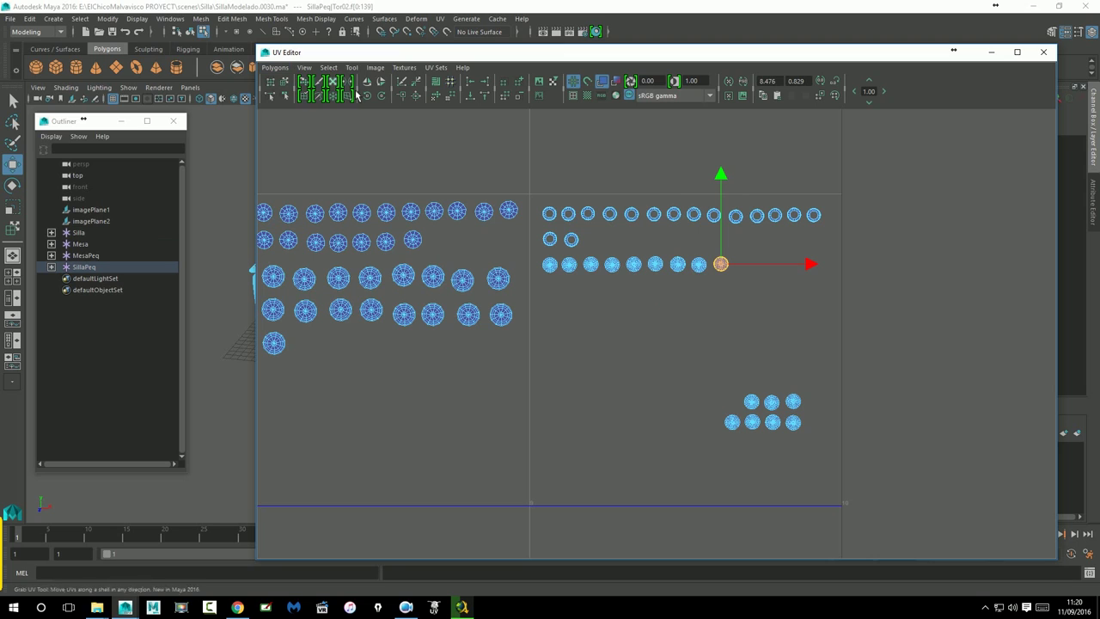
pyautogui.click(752, 402)
pyautogui.moveTo(752, 403)
pyautogui.mouseDown()
pyautogui.moveTo(770, 285)
pyautogui.moveTo(753, 275)
pyautogui.mouseUp()
pyautogui.click(773, 403)
pyautogui.moveTo(773, 403)
pyautogui.mouseDown()
pyautogui.moveTo(785, 296)
pyautogui.moveTo(776, 278)
pyautogui.mouseUp()
pyautogui.click(793, 403)
pyautogui.moveTo(794, 402); pyautogui.dragTo(799, 273)
pyautogui.click(794, 423)
pyautogui.moveTo(805, 427)
pyautogui.mouseDown()
pyautogui.moveTo(807, 303)
pyautogui.moveTo(819, 277)
pyautogui.mouseUp()
# Place the last three leftover shells in a new short row beneath, then zoom out over all tiles
pyautogui.click(740, 432)
pyautogui.moveTo(737, 426)
pyautogui.mouseDown()
pyautogui.moveTo(561, 332)
pyautogui.moveTo(554, 297)
pyautogui.mouseUp()
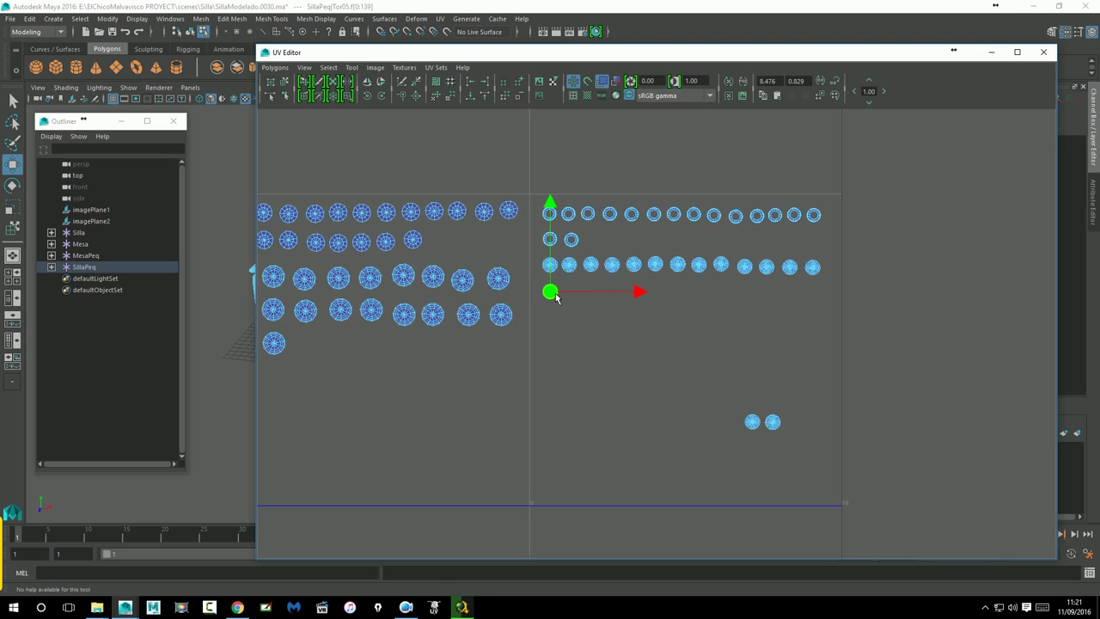
pyautogui.click(760, 431)
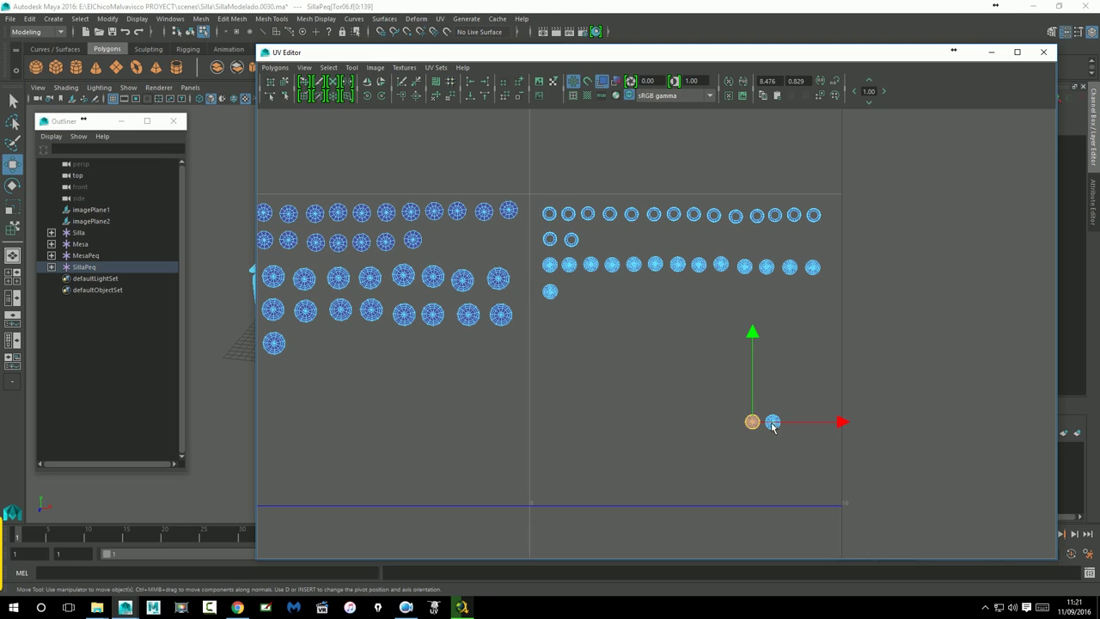
pyautogui.moveTo(773, 427); pyautogui.dragTo(581, 298)
pyautogui.click(773, 422)
pyautogui.moveTo(775, 425); pyautogui.dragTo(600, 299)
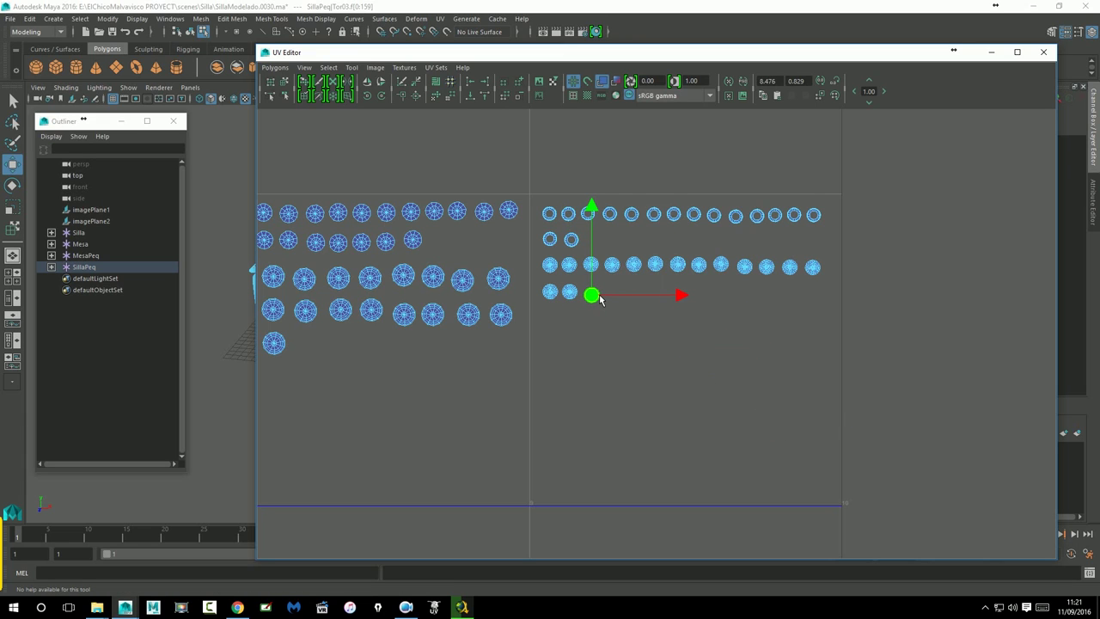
pyautogui.click(694, 359)
pyautogui.scroll(-3, 695, 361)
pyautogui.scroll(-1, 653, 368)
pyautogui.scroll(-4, 597, 375)
pyautogui.scroll(-2, 602, 378)
# Close the UV Editor and switch the table back to Object Mode to show the checker texture
pyautogui.moveTo(658, 367)
pyautogui.keyDown('alt'); pyautogui.mouseDown(button='middle')
pyautogui.moveTo(638, 379)
pyautogui.moveTo(690, 376)
pyautogui.mouseUp(button='middle'); pyautogui.keyUp('alt')
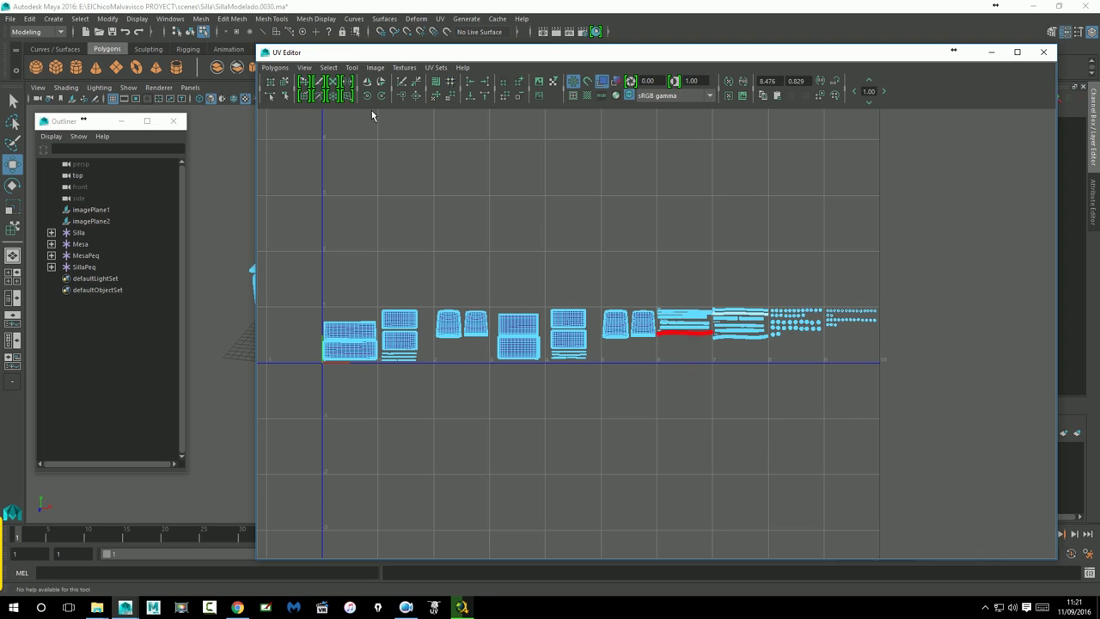
pyautogui.click(1043, 51)
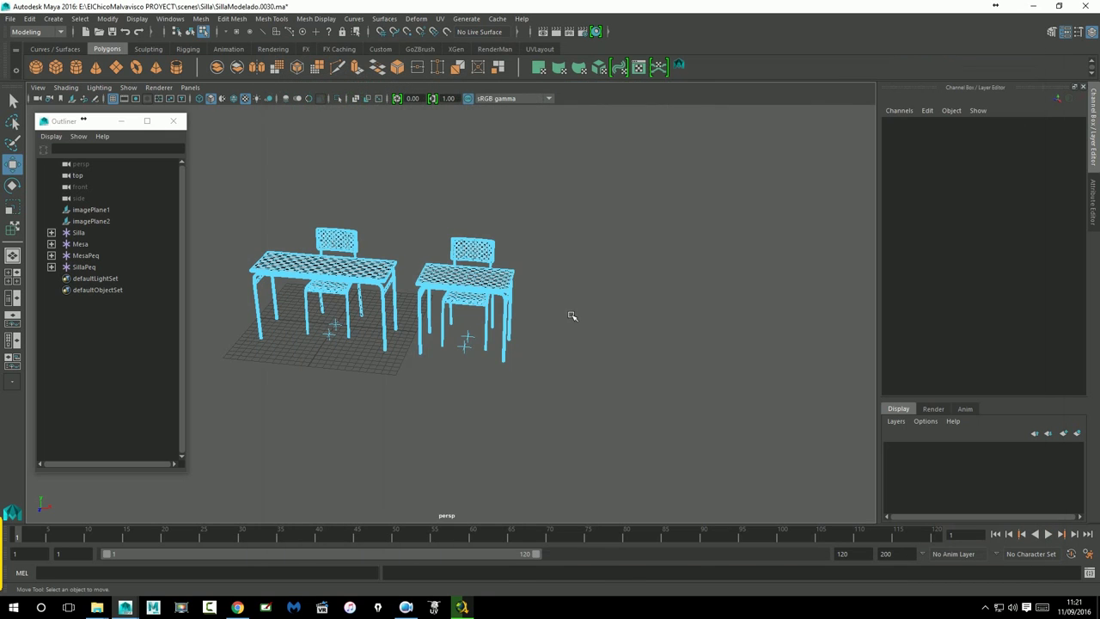
pyautogui.moveTo(483, 282); pyautogui.dragTo(516, 281, button='right')
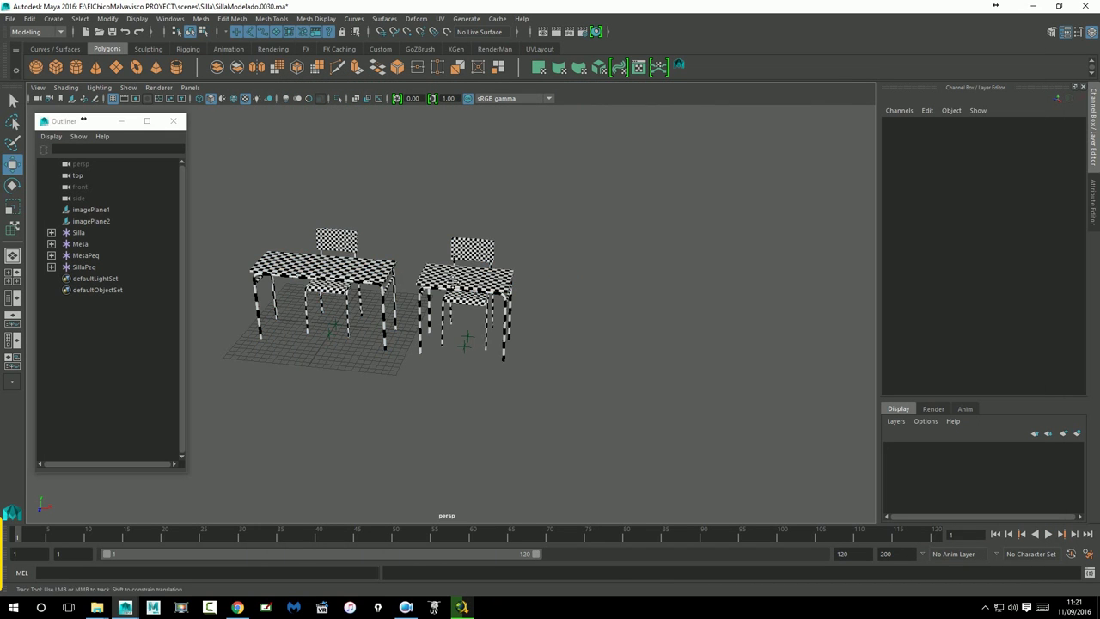
pyautogui.press('f')
pyautogui.click(19, 17)
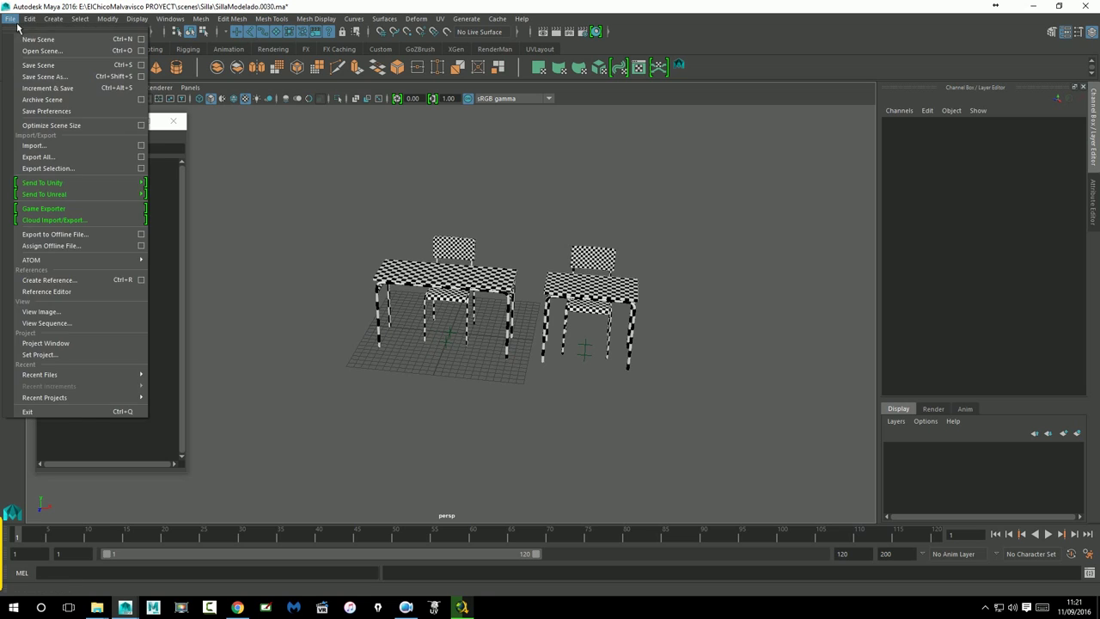
# Save the scene, then select and frame all the chairs and tables
pyautogui.click(35, 66)
pyautogui.moveTo(301, 177); pyautogui.dragTo(690, 410)
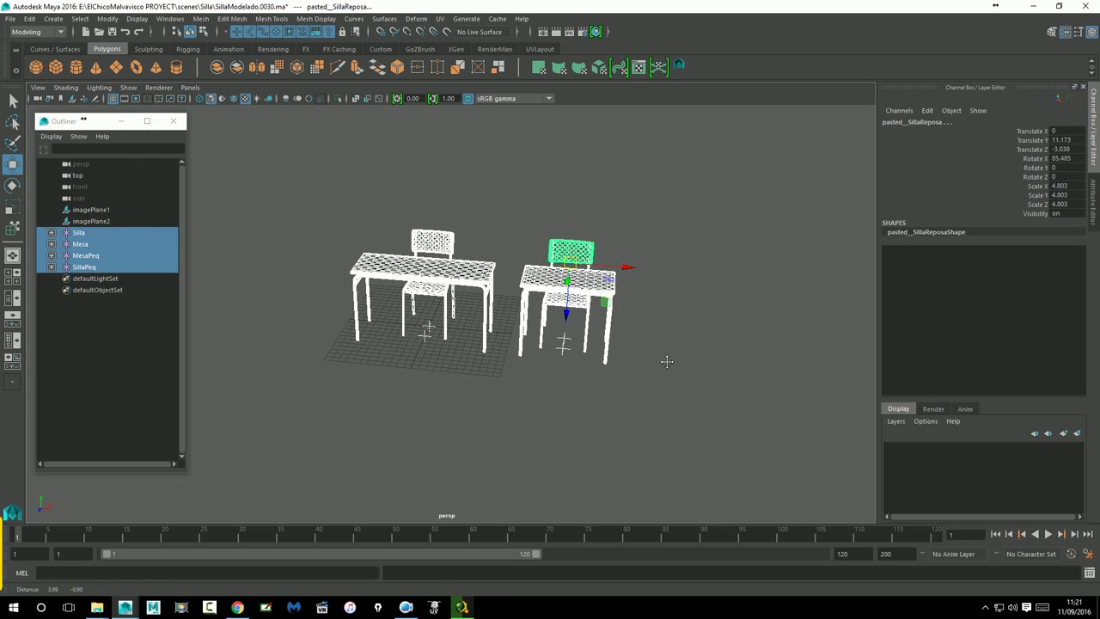
pyautogui.press('f')
# Export all the furniture to MesaSilla_UV.obj, replacing the existing file
pyautogui.click(10, 18)
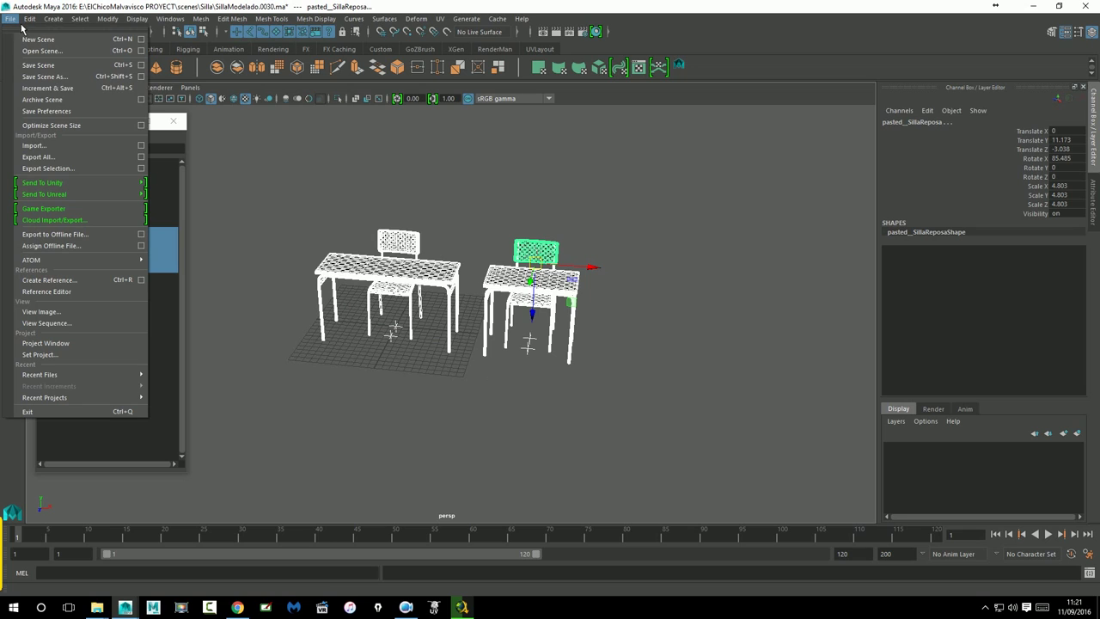
pyautogui.click(53, 156)
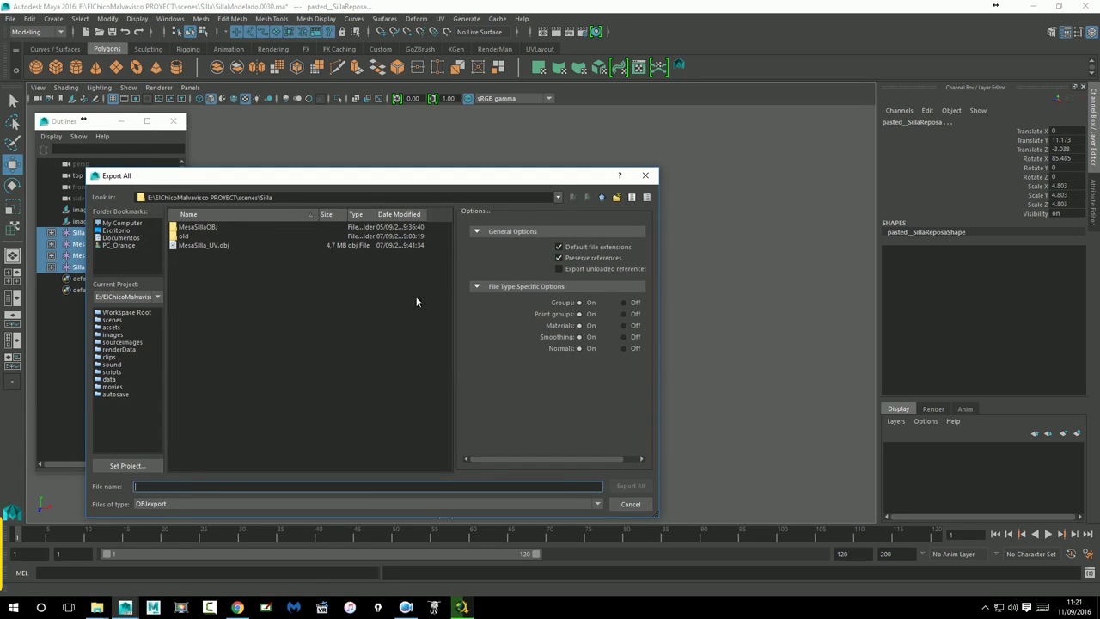
pyautogui.click(208, 248)
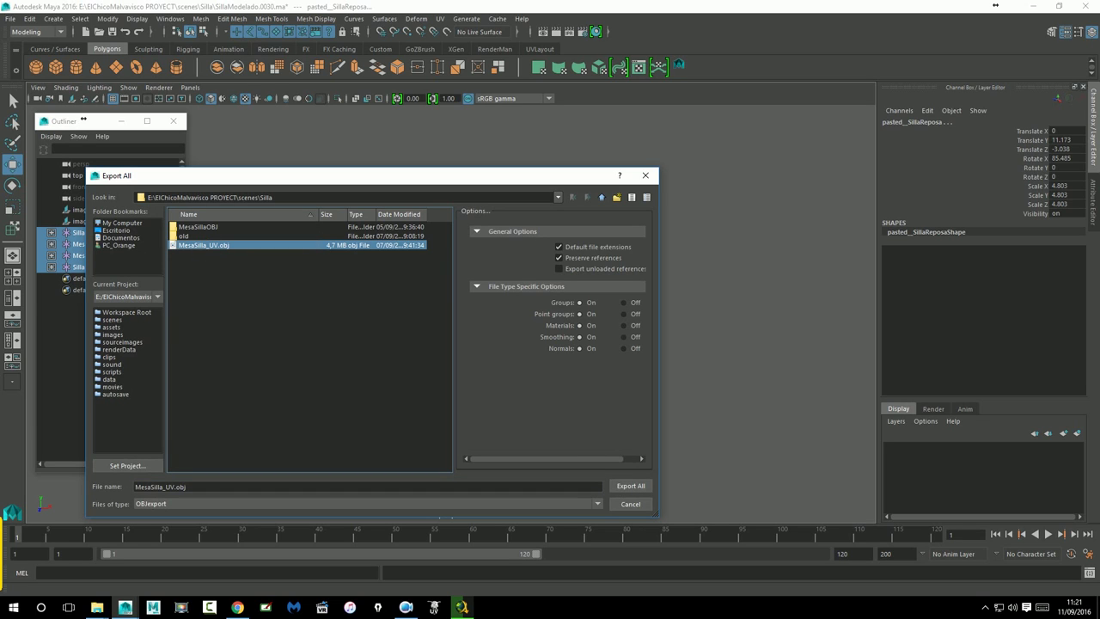
pyautogui.click(629, 487)
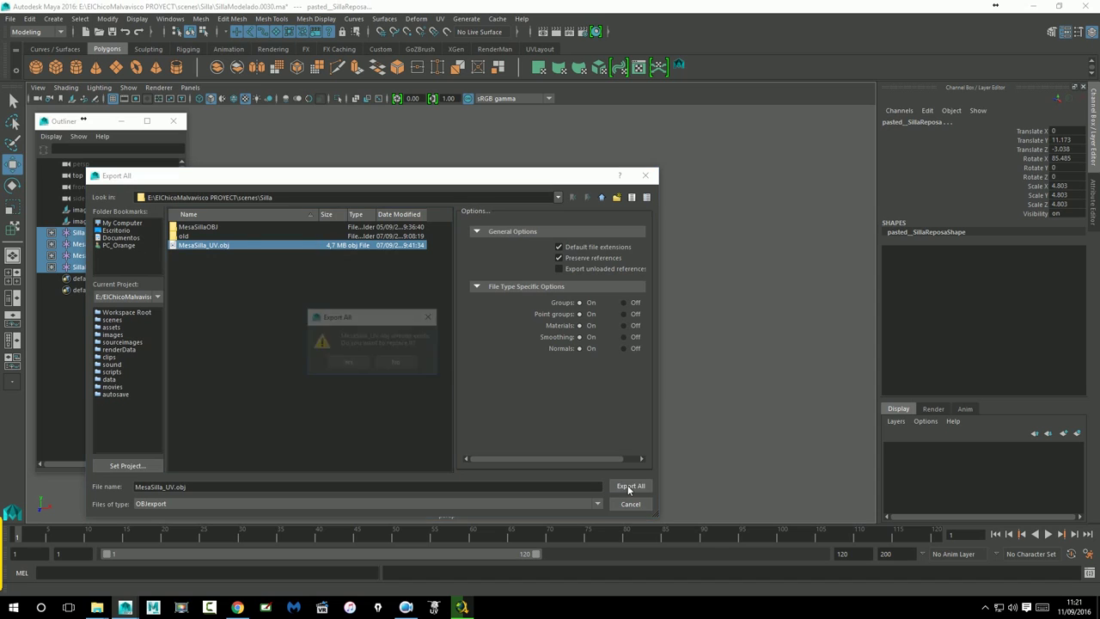
pyautogui.click(360, 371)
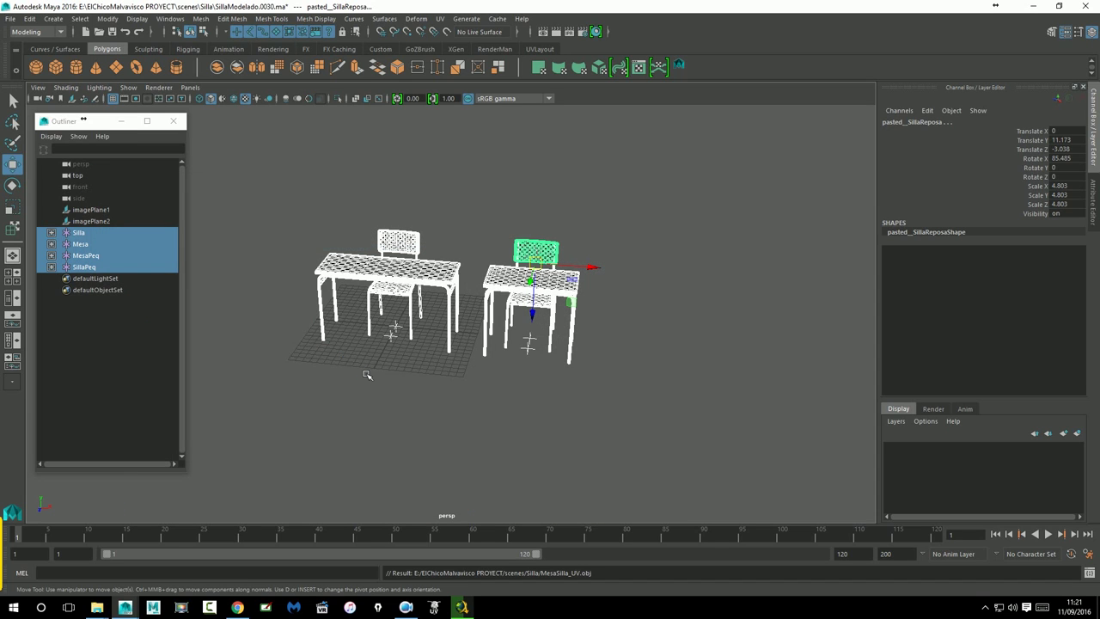
pyautogui.click(605, 439)
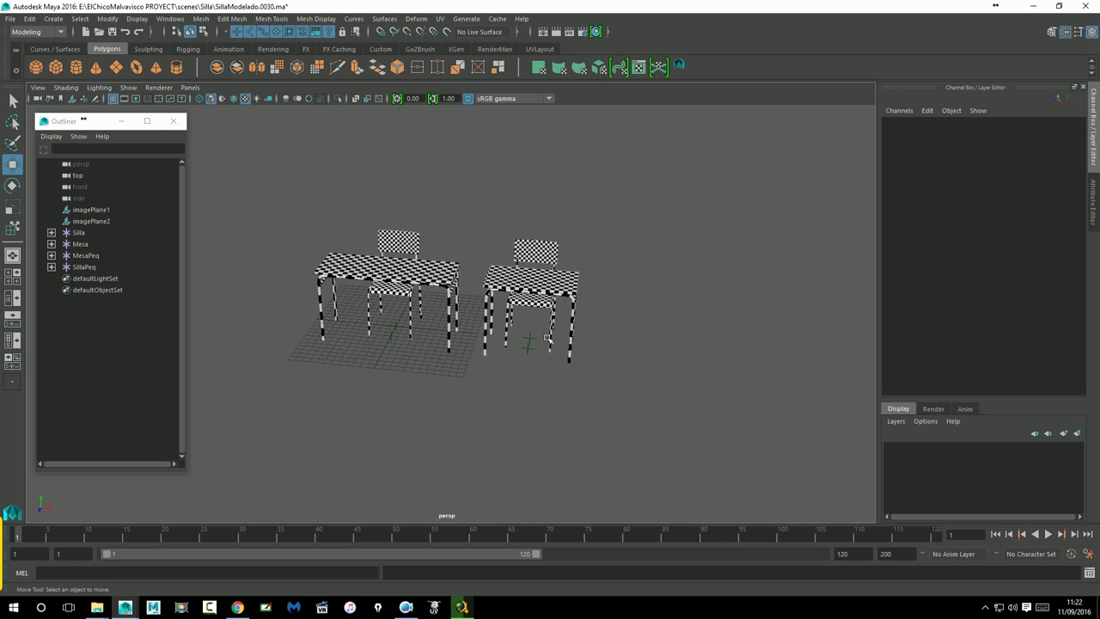
pyautogui.keyDown('alt'); pyautogui.moveTo(553, 364); pyautogui.dragTo(604, 401, button='middle'); pyautogui.keyUp('alt')
pyautogui.keyDown('alt'); pyautogui.moveTo(604, 403); pyautogui.dragTo(595, 393); pyautogui.keyUp('alt')
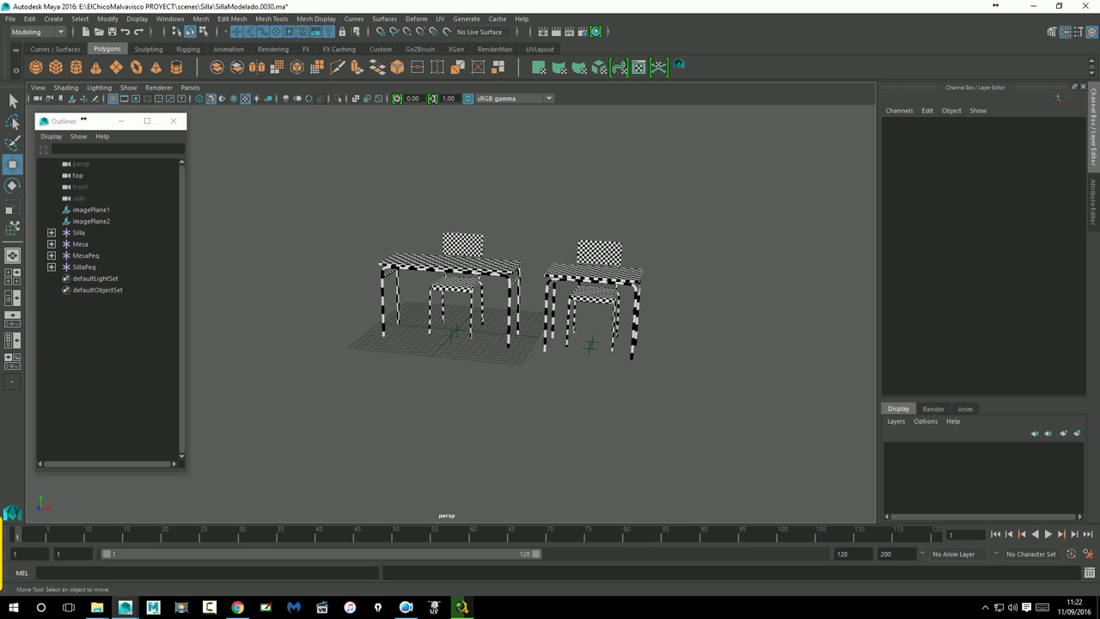
pyautogui.keyDown('alt'); pyautogui.moveTo(717, 358); pyautogui.dragTo(704, 362, button='middle'); pyautogui.keyUp('alt')
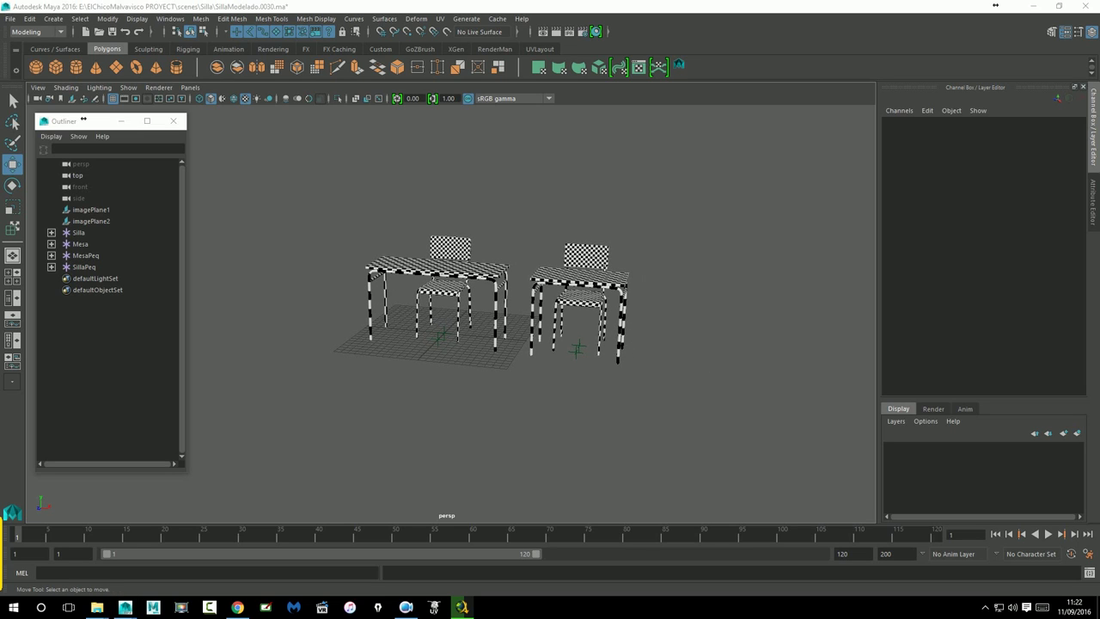
pyautogui.scroll(1, 670, 344)
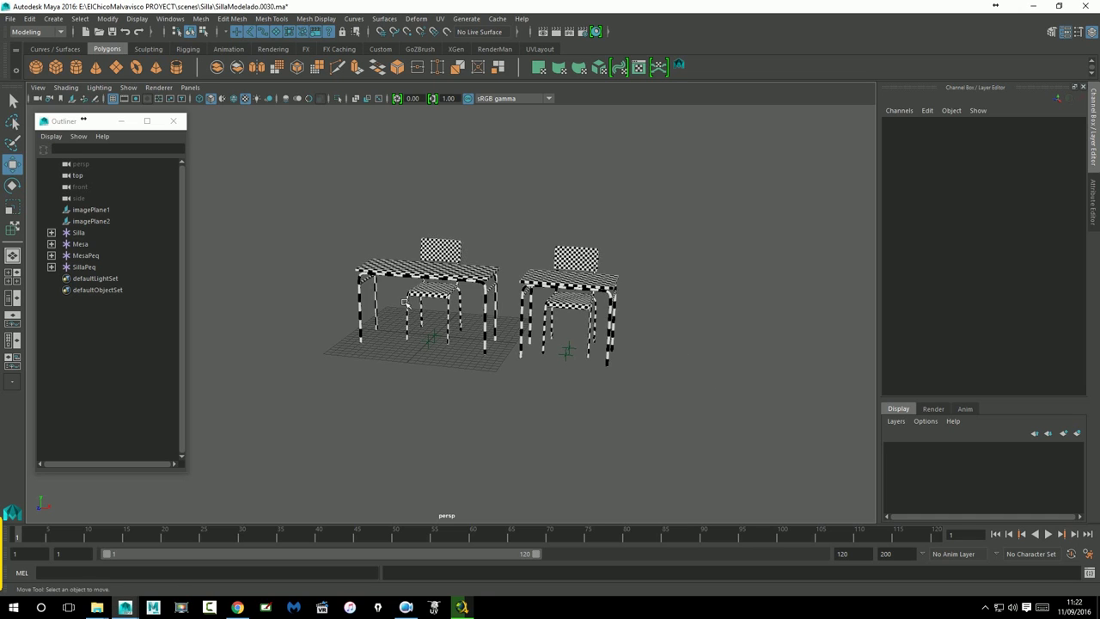
pyautogui.scroll(2, 670, 344)
pyautogui.scroll(2, 670, 344)
pyautogui.keyDown('alt'); pyautogui.moveTo(670, 343); pyautogui.dragTo(652, 356, button='middle'); pyautogui.keyUp('alt')
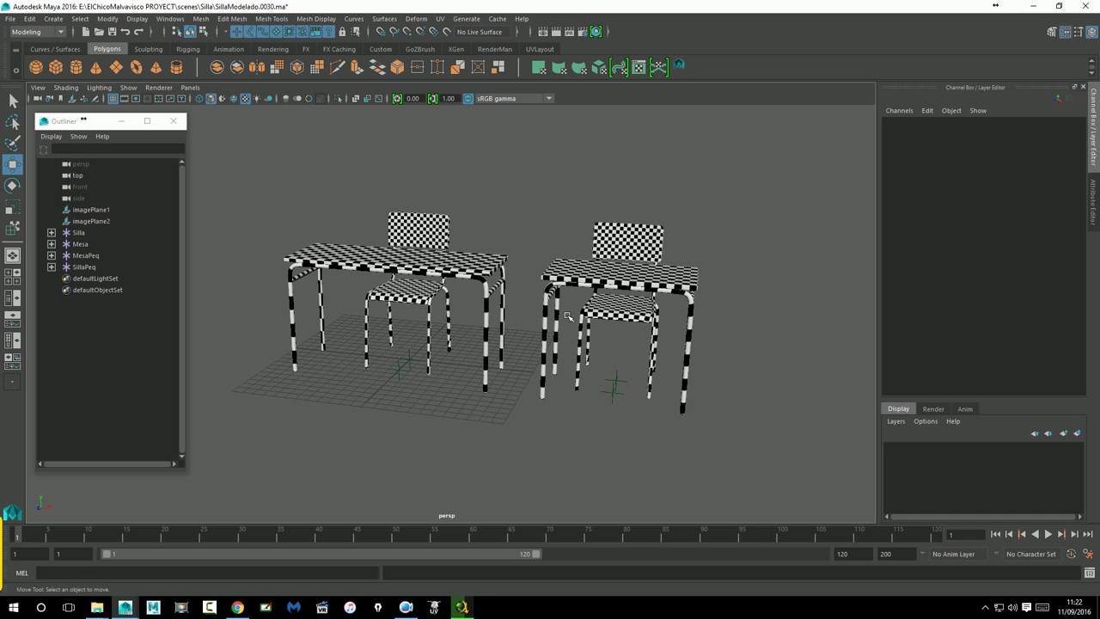